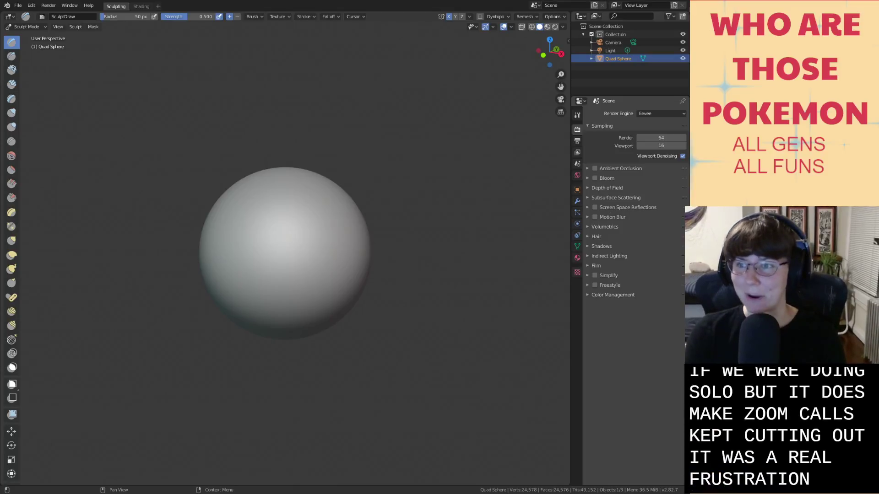
scroll(417, 200, down, 2)
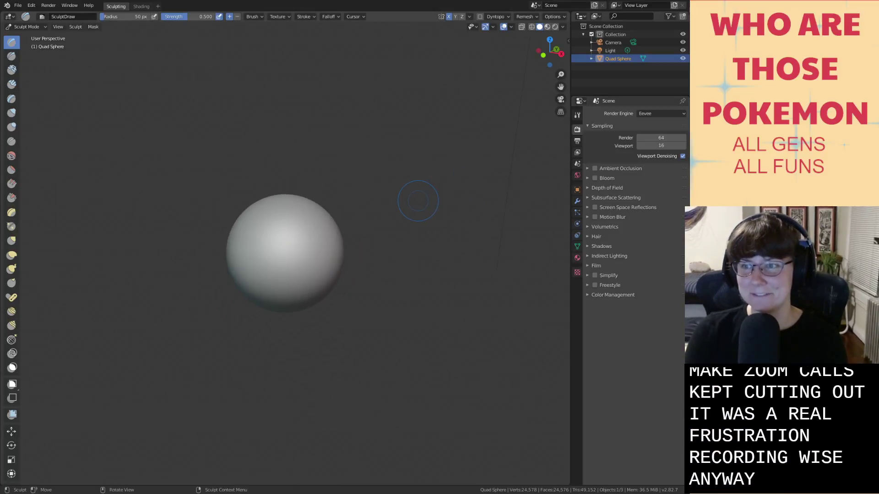
middle_drag(418, 200, 411, 307)
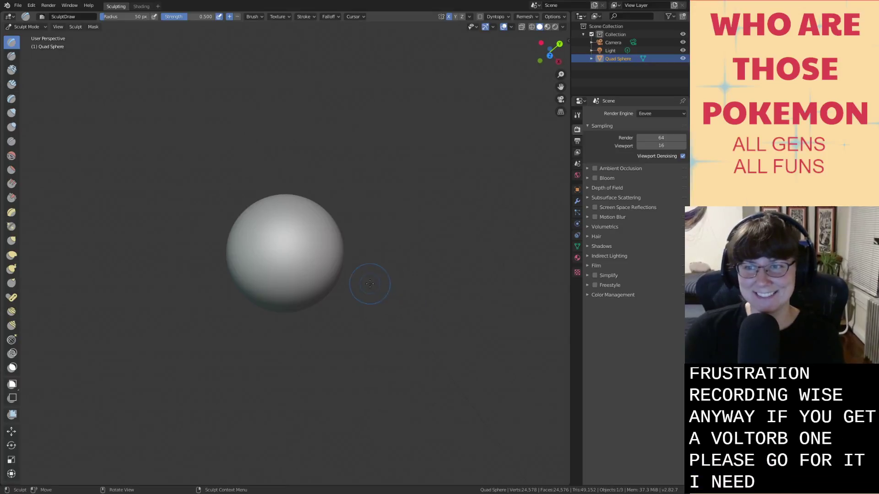
scroll(394, 280, up, 5)
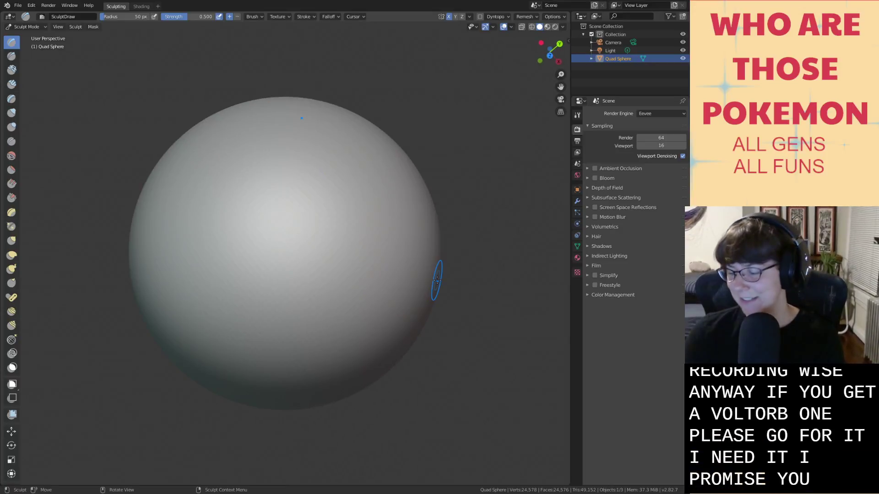
scroll(437, 280, down, 5)
middle_drag(378, 254, 328, 307)
middle_drag(424, 226, 381, 138)
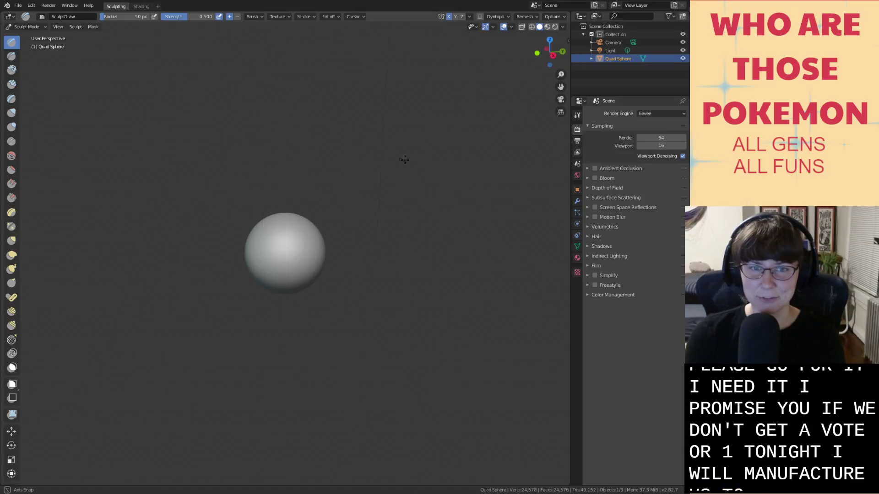
scroll(382, 142, down, 3)
middle_drag(349, 198, 348, 310)
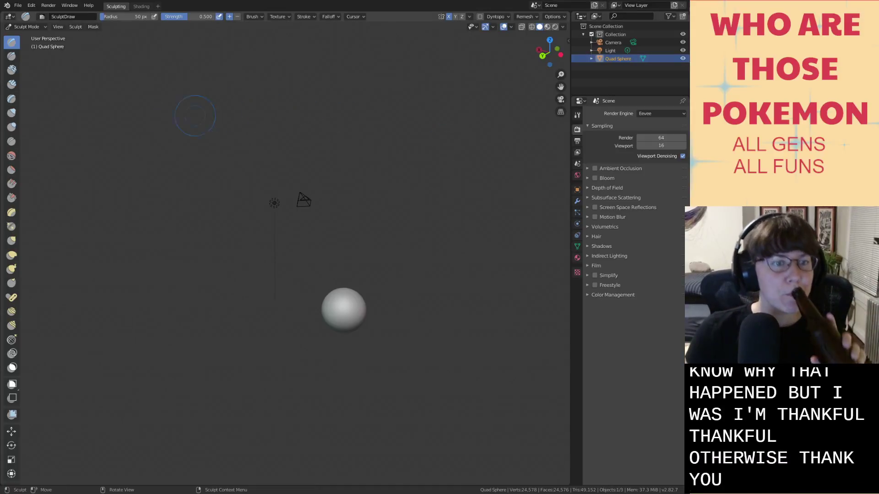
Widen the sculpting toolbar so that the brush names are shown beside their icons.
mouse_move(21, 178)
mouse_down()
mouse_move(94, 176)
mouse_move(65, 179)
mouse_up()
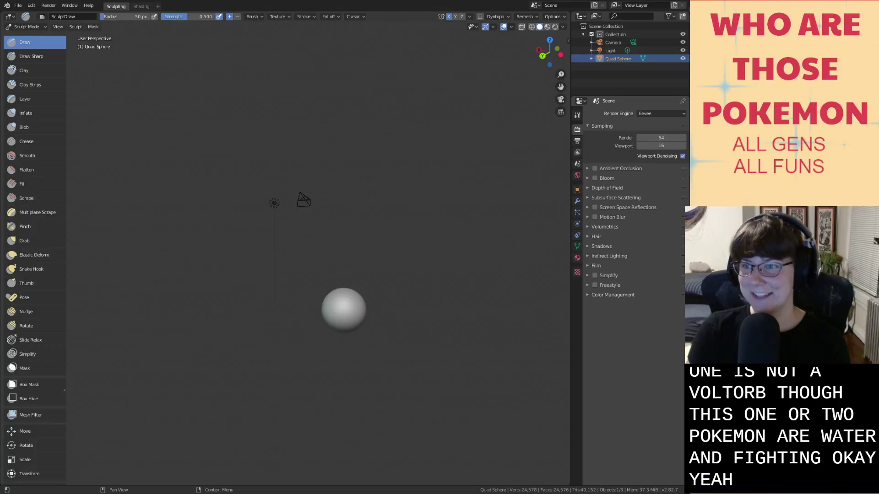
scroll(393, 350, up, 3)
middle_drag(393, 350, 407, 283)
scroll(446, 295, up, 1)
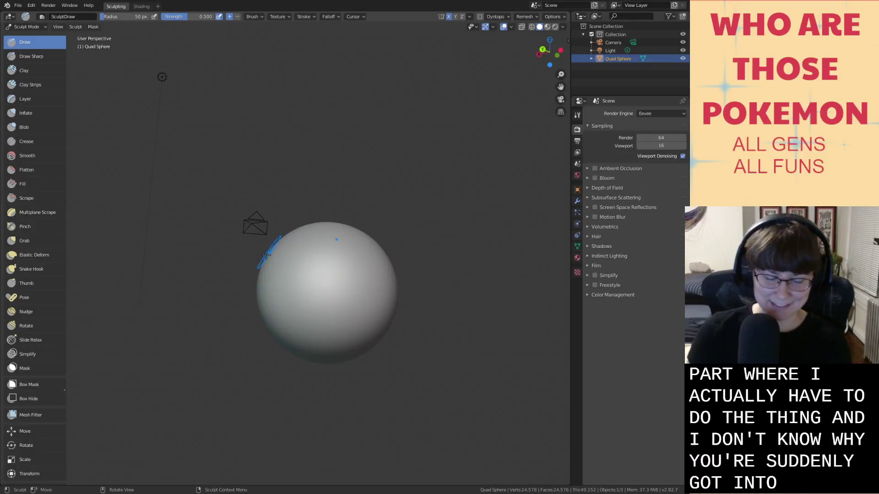
Enlarge the Draw brush radius to 426 px.
key(bracketright)
key(bracketright)
key(bracketright)
key(bracketright)
key(bracketright)
key(bracketright)
key(bracketright)
key(bracketright)
key(bracketright)
key(bracketright)
key(bracketright)
key(bracketright)
key(bracketright)
key(bracketright)
key(bracketright)
key(bracketright)
key(bracketright)
key(bracketright)
key(bracketright)
key(bracketright)
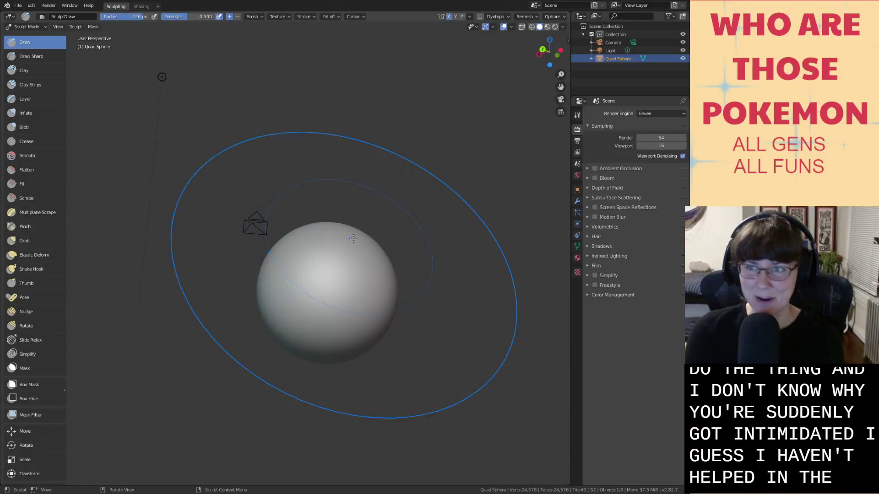
scroll(356, 243, down, 3)
mouse_move(356, 243)
middle_down()
mouse_move(377, 269)
mouse_move(285, 271)
middle_up()
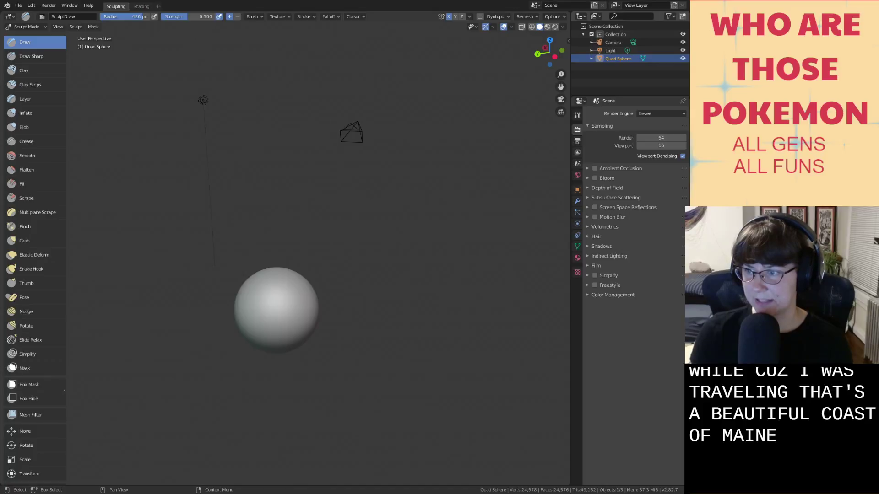
Set the Draw brush radius to 145 px and enable dynamic topology for the sphere.
scroll(394, 306, up, 4)
mouse_move(281, 350)
middle_down()
mouse_move(357, 292)
mouse_move(391, 310)
mouse_move(301, 332)
middle_up()
key(f)
click(398, 320)
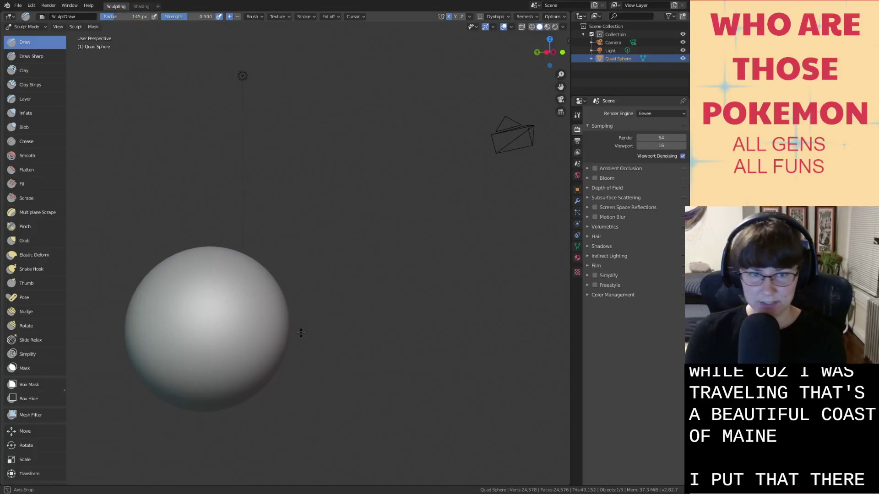
click(480, 16)
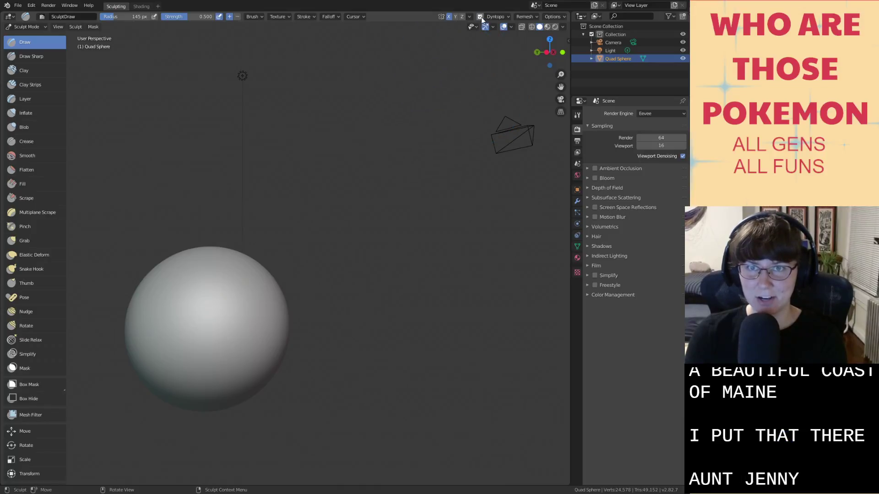
middle_drag(317, 295, 402, 279)
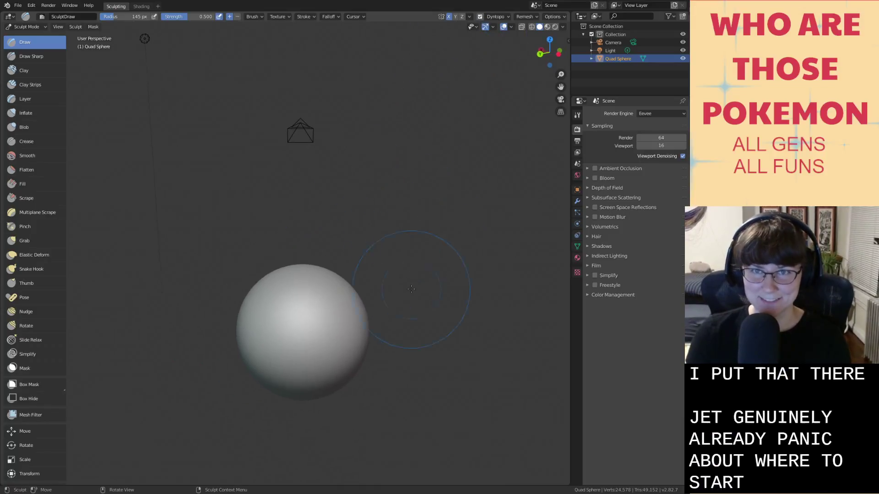
Try a single Draw dab on the sphere and undo it.
click(540, 54)
scroll(414, 345, up, 2)
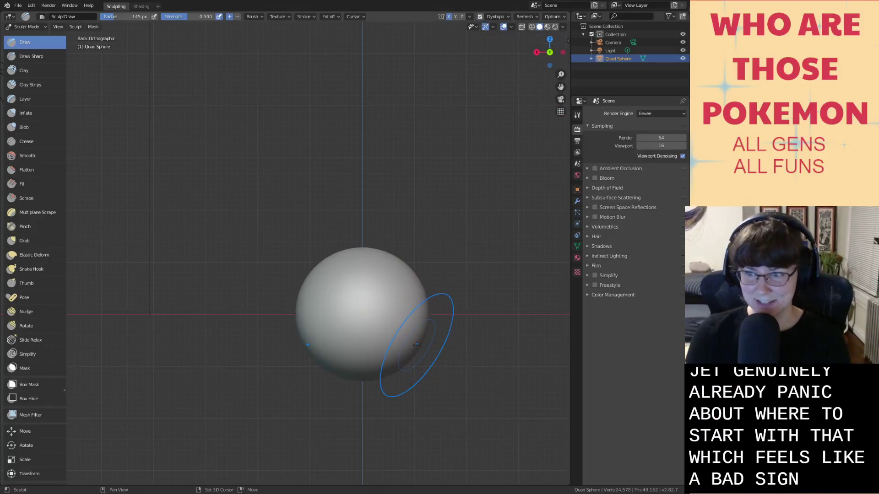
middle_drag(415, 345, 379, 302)
middle_drag(385, 217, 407, 270)
click(412, 297)
key(ctrl+z)
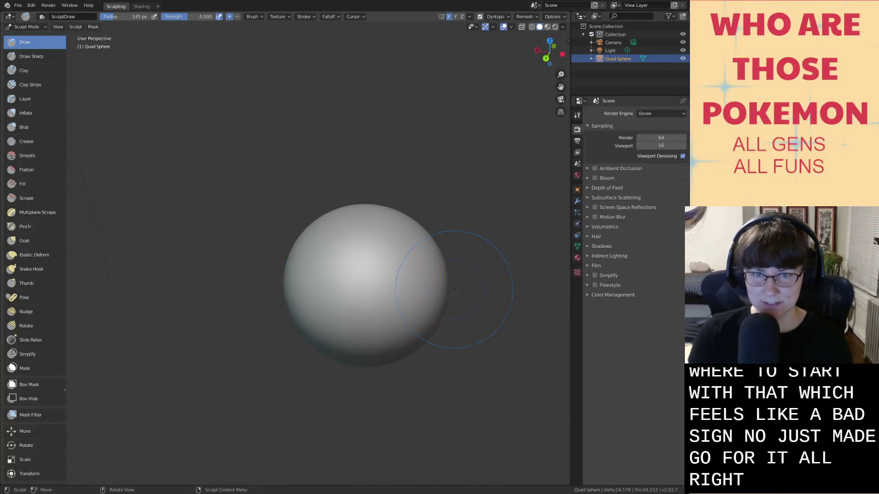
Reduce the Draw brush radius to 48 px and open the brush settings over the sphere.
key(bracketleft)
key(bracketleft)
key(bracketleft)
key(bracketleft)
key(bracketleft)
key(bracketleft)
key(bracketleft)
key(bracketleft)
key(bracketleft)
right_click(386, 311)
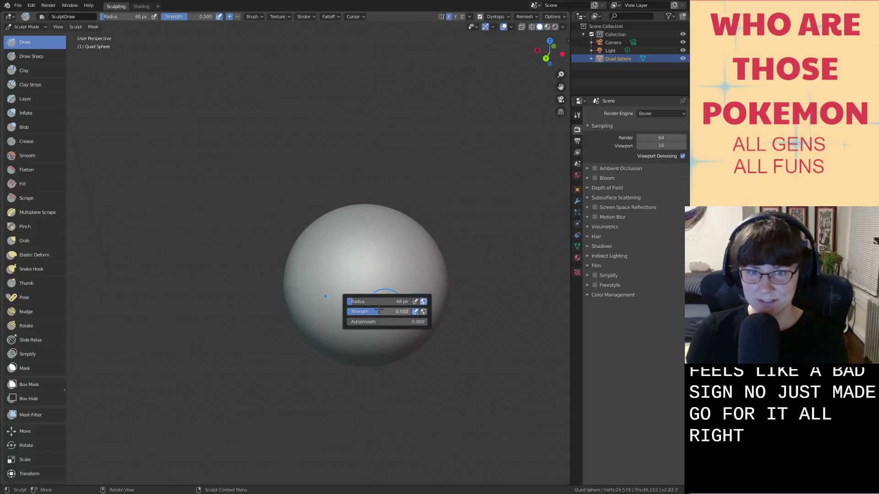
Switch to the Grab brush and set its radius to 76 px and its strength to 0.719.
click(31, 242)
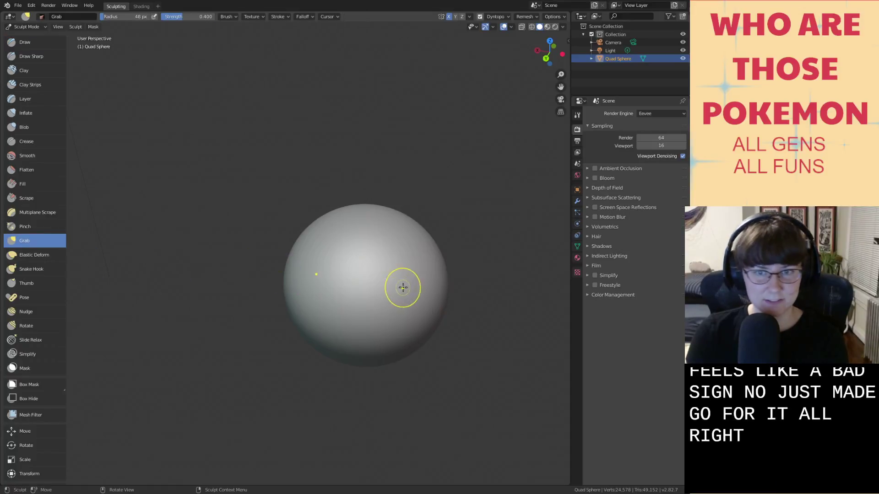
right_click(403, 306)
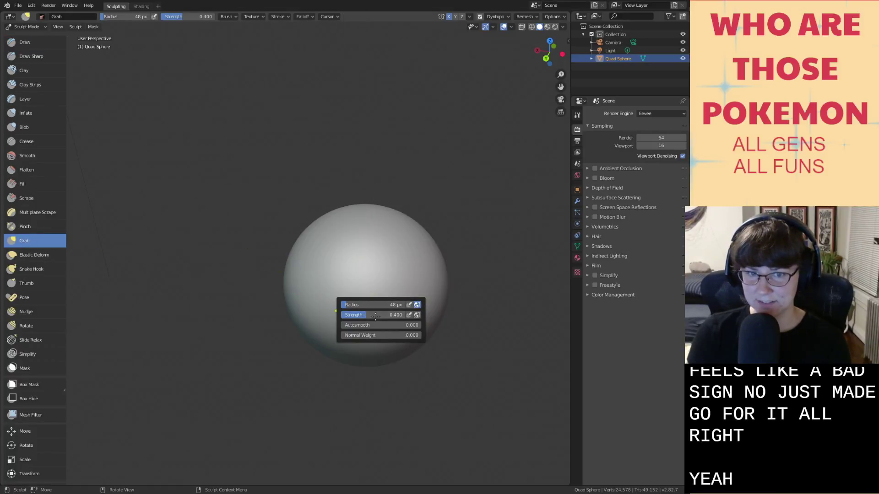
drag(351, 305, 351, 305)
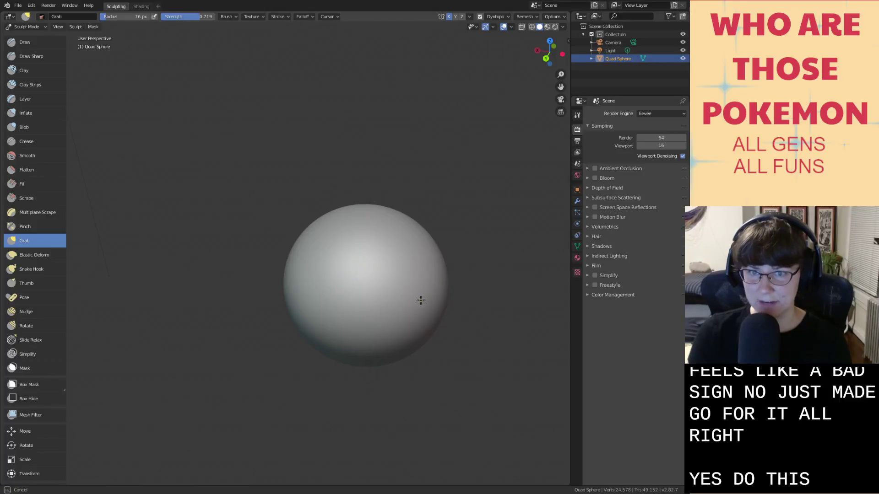
Try pulling mirrored points out of the sphere's sides with Grab, undoing each attempt.
drag(420, 300, 454, 320)
middle_drag(477, 298, 423, 360)
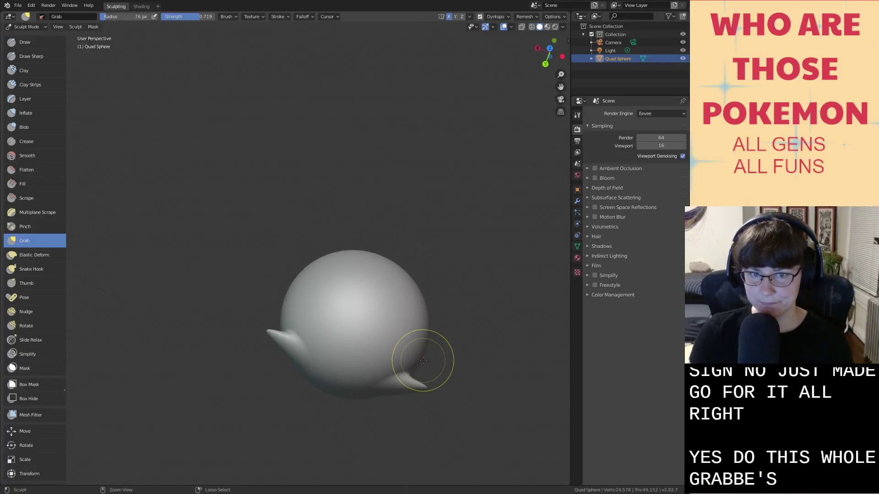
key(ctrl+z)
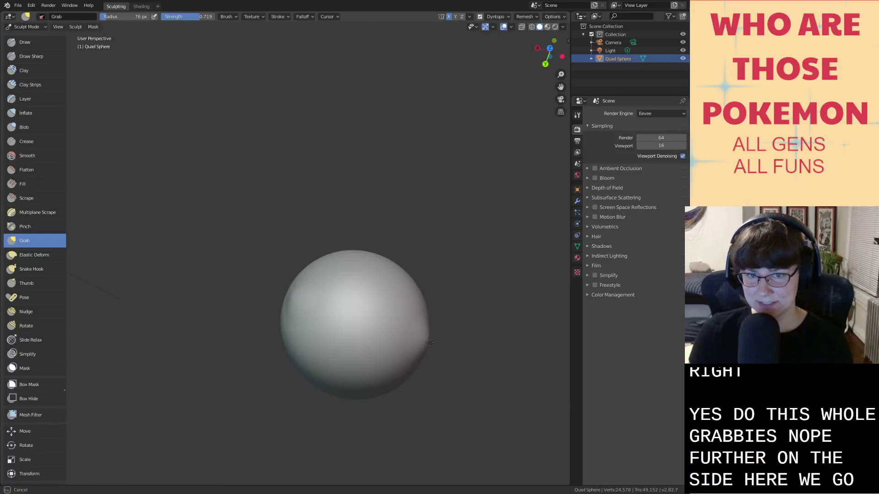
drag(446, 345, 451, 344)
mouse_move(450, 344)
middle_down()
mouse_move(461, 284)
mouse_move(416, 322)
middle_up()
key(ctrl+z)
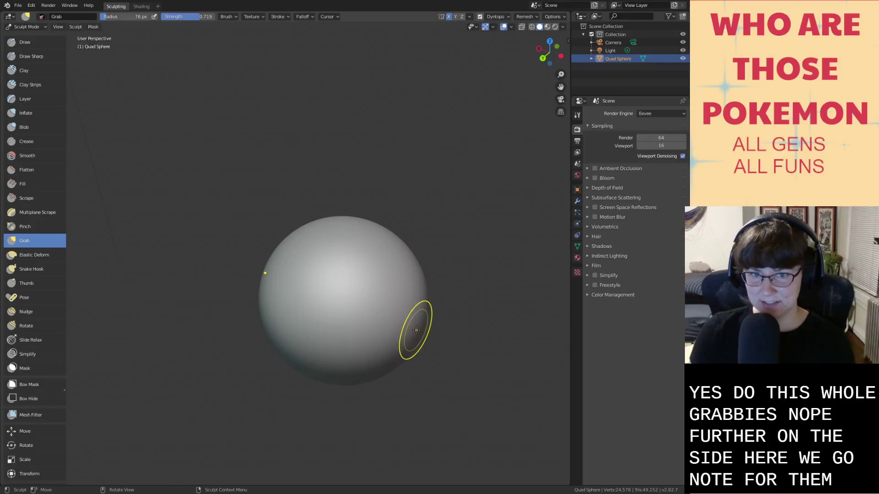
Pull a mirrored pair of pointed arm stubs out of the sphere's sides with Grab.
mouse_move(416, 325)
mouse_down()
mouse_move(456, 324)
mouse_move(465, 341)
mouse_up()
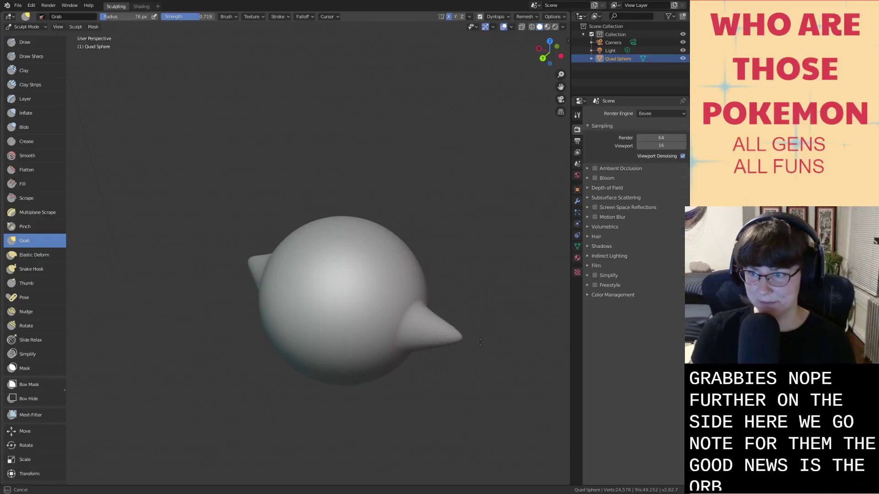
middle_drag(479, 318, 447, 308)
Inflate the pointed arm stubs into thick rounded nubs with the Inflate brush at a 155 px radius.
key(i)
scroll(397, 324, up, 2)
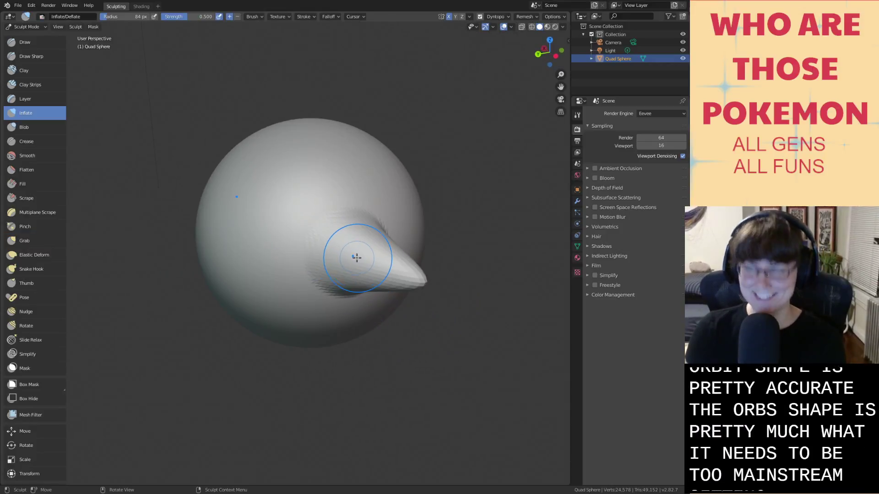
key(bracketright)
key(bracketright)
key(bracketright)
key(bracketright)
key(bracketright)
drag(362, 261, 392, 268)
middle_drag(392, 269, 256, 307)
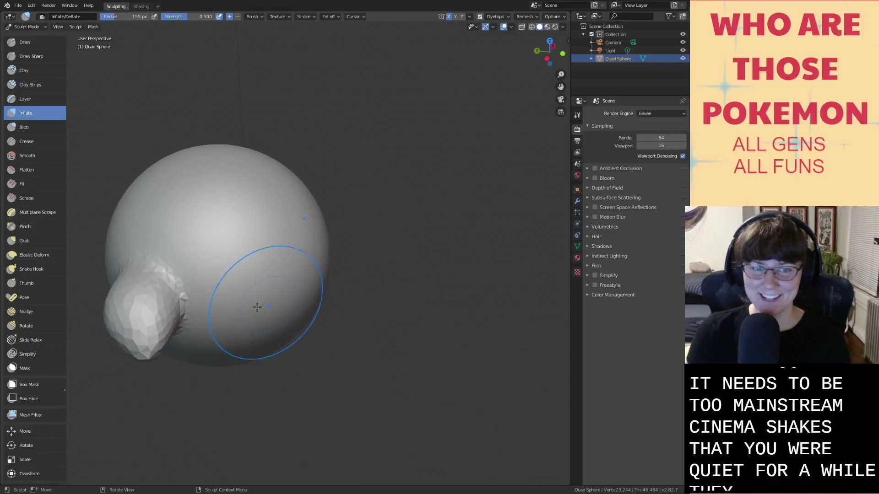
middle_drag(147, 334, 388, 293)
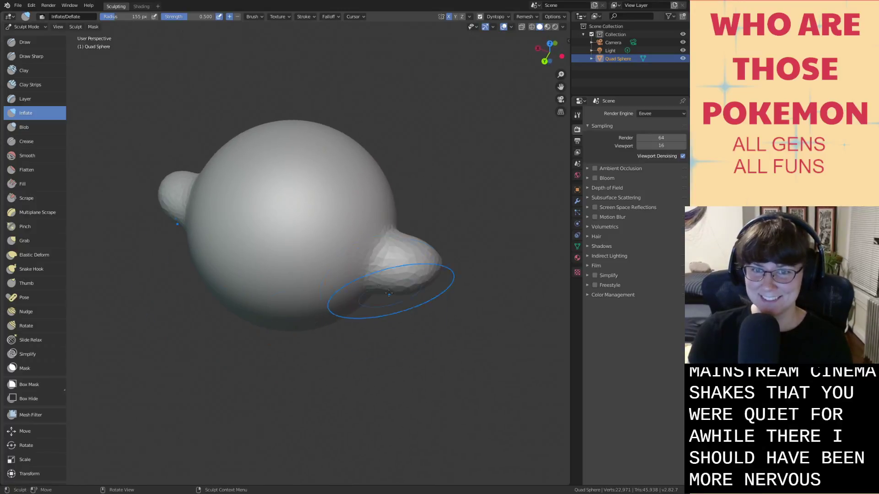
mouse_move(423, 270)
middle_down()
mouse_move(422, 260)
mouse_move(387, 242)
mouse_move(433, 228)
middle_up()
drag(433, 228, 434, 228)
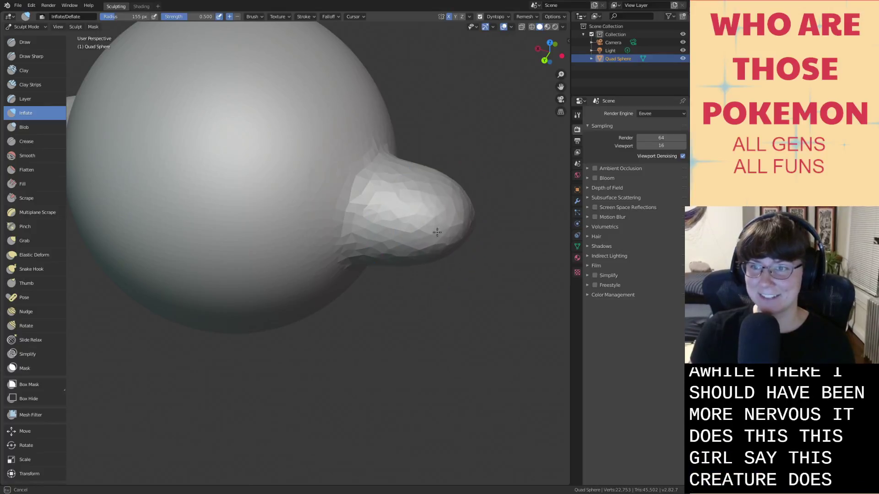
mouse_move(451, 239)
middle_down()
mouse_move(447, 257)
mouse_move(443, 248)
middle_up()
Reshape the mirrored arms with Grab, drawing out their tips and pulling the sides into a wedge.
key(g)
drag(428, 240, 425, 251)
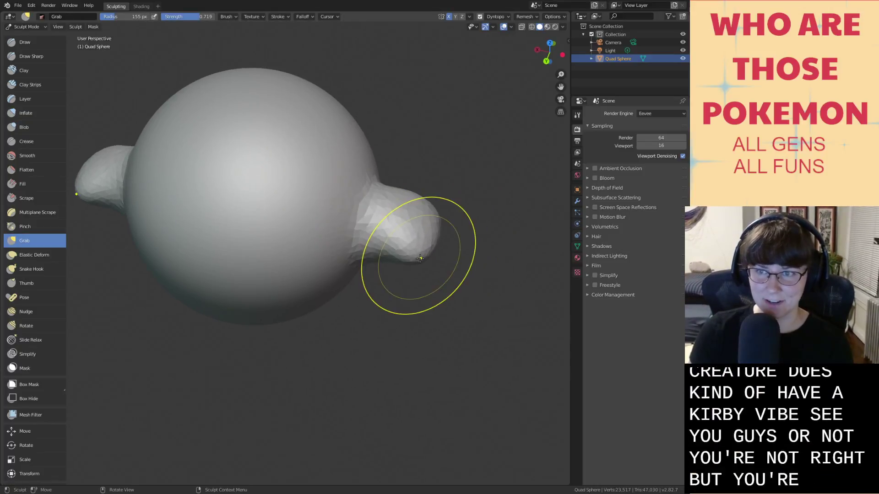
middle_drag(402, 270, 304, 350)
drag(297, 379, 267, 392)
mouse_move(272, 341)
mouse_down()
mouse_move(316, 328)
mouse_move(296, 325)
mouse_move(307, 328)
mouse_up()
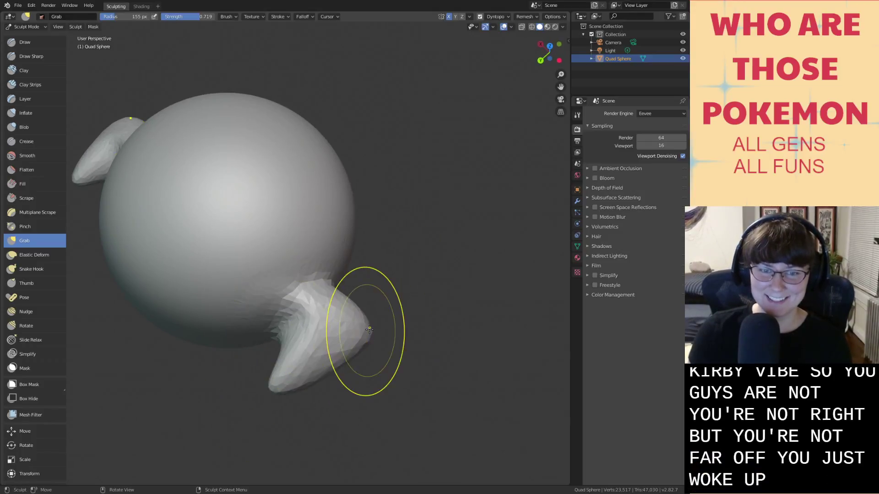
drag(365, 333, 346, 341)
middle_drag(357, 336, 331, 293)
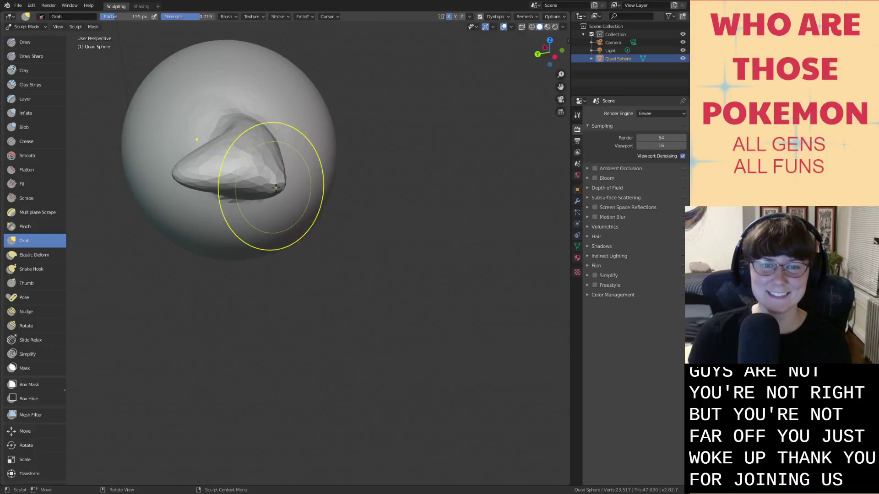
Try inflating the wedge-shaped arm with the Inflate brush and undo the last stroke.
key(i)
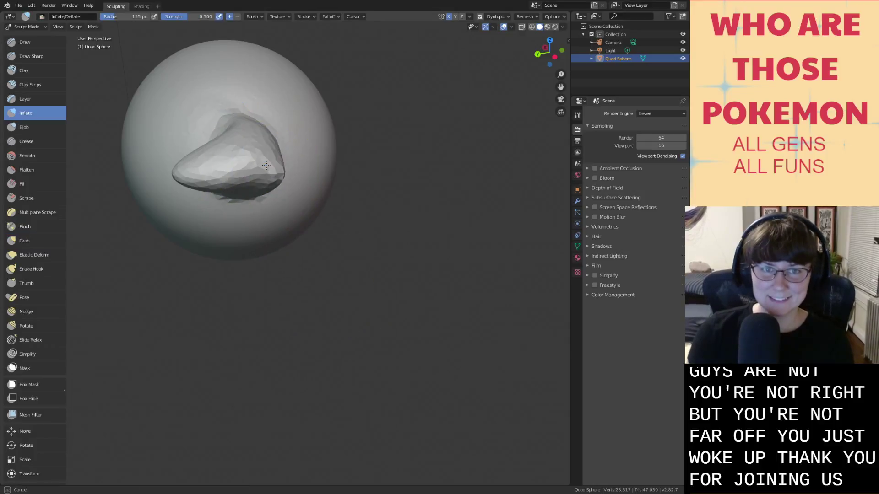
middle_drag(271, 172, 446, 192)
key(ctrl+z)
Inflate the lower end of the arm into a rounded, fist-like bulge with the Inflate brush.
shift+middle_drag(393, 201, 363, 191)
scroll(363, 191, up, 7)
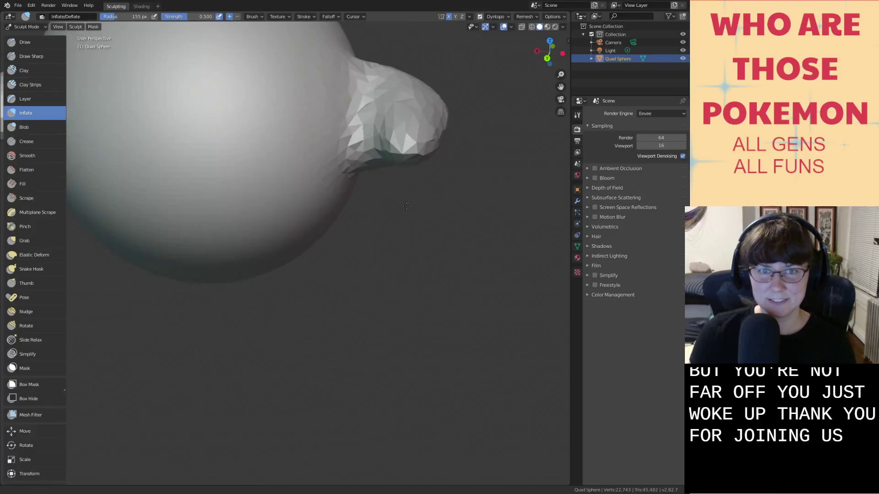
shift+middle_drag(471, 69, 339, 263)
scroll(357, 256, down, 1)
mouse_move(362, 252)
mouse_down()
mouse_move(364, 261)
mouse_move(383, 238)
mouse_move(366, 201)
mouse_move(339, 240)
mouse_move(369, 256)
mouse_move(358, 266)
mouse_move(343, 255)
mouse_up()
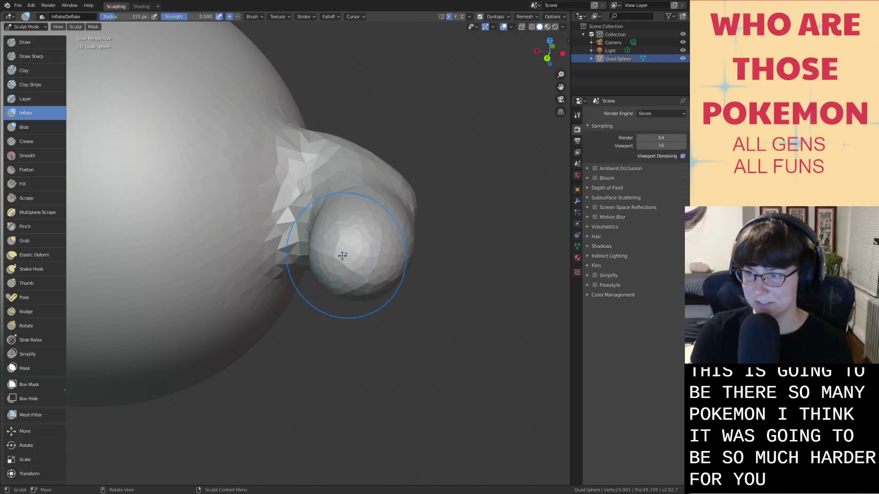
drag(387, 237, 373, 254)
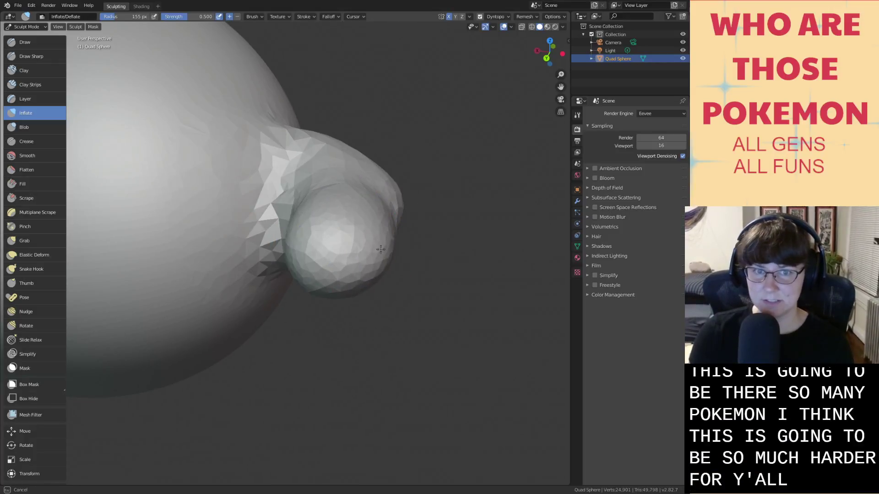
middle_drag(354, 277, 161, 206)
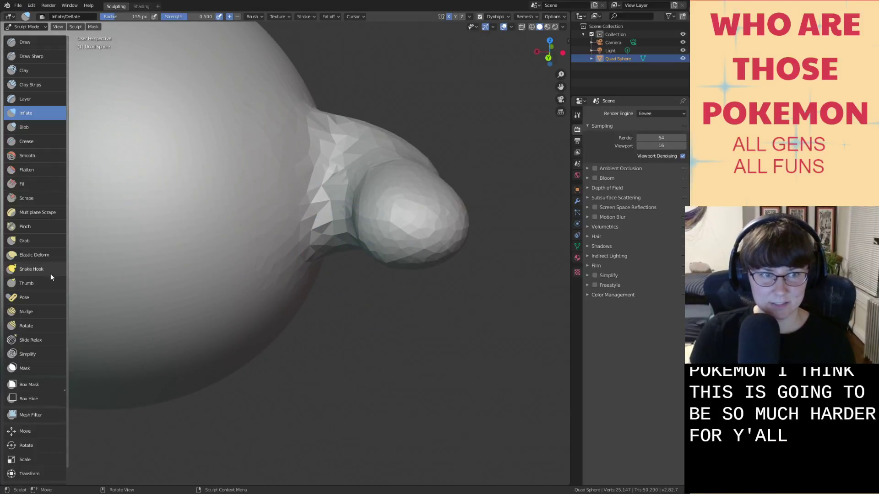
Pull a curved thumb out of the side of the fist with the Snake Hook brush.
click(32, 269)
scroll(163, 288, up, 3)
middle_drag(337, 275, 408, 199)
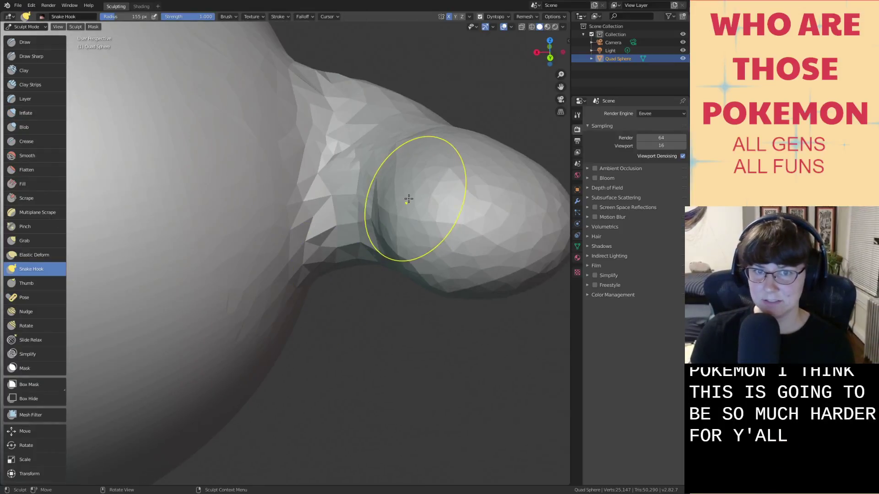
drag(409, 198, 383, 197)
drag(359, 229, 390, 299)
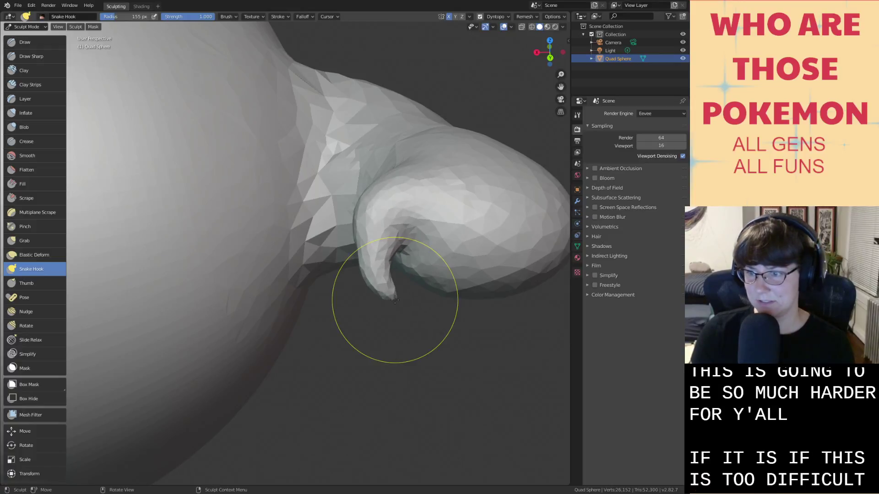
scroll(394, 301, down, 6)
scroll(393, 301, up, 6)
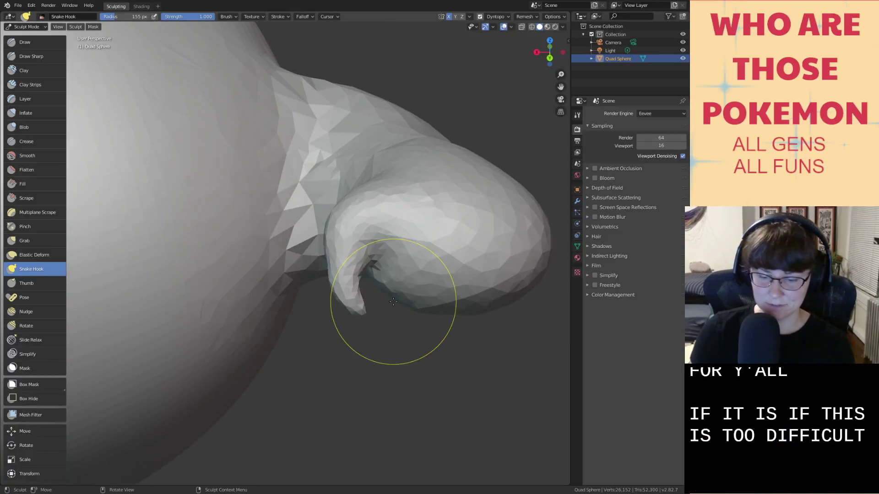
Thicken the thumb with the Inflate brush and smooth the area where it meets the fist.
key(i)
drag(349, 294, 354, 287)
middle_drag(354, 287, 358, 290)
shift+drag(373, 261, 370, 261)
Fill out the inner side of the fist beside the thumb with the Inflate brush.
scroll(366, 265, down, 3)
mouse_move(366, 265)
middle_down()
mouse_move(306, 269)
mouse_move(383, 254)
mouse_move(408, 187)
mouse_move(403, 279)
mouse_move(394, 249)
middle_up()
scroll(409, 186, up, 2)
middle_drag(414, 283, 409, 267)
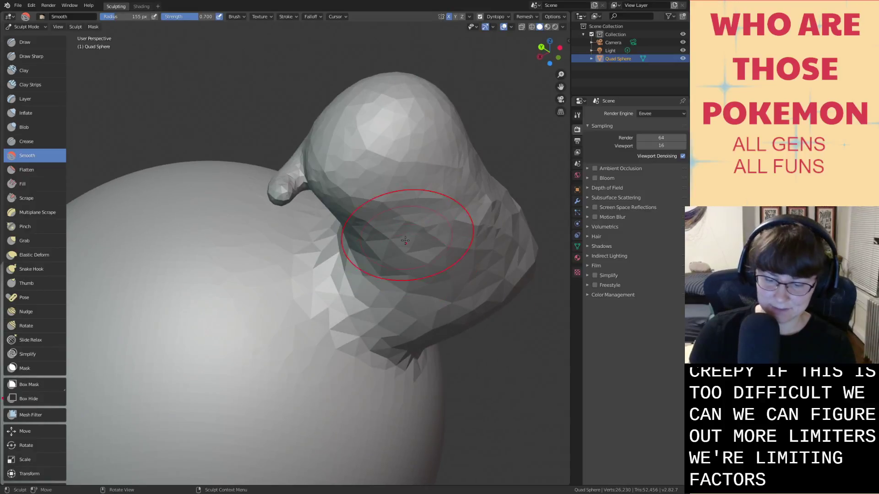
key(i)
drag(373, 184, 378, 158)
Carve a crease across the fist to separate fingers from palm, using the Crease brush at 81 px radius and 0.613 strength.
click(40, 145)
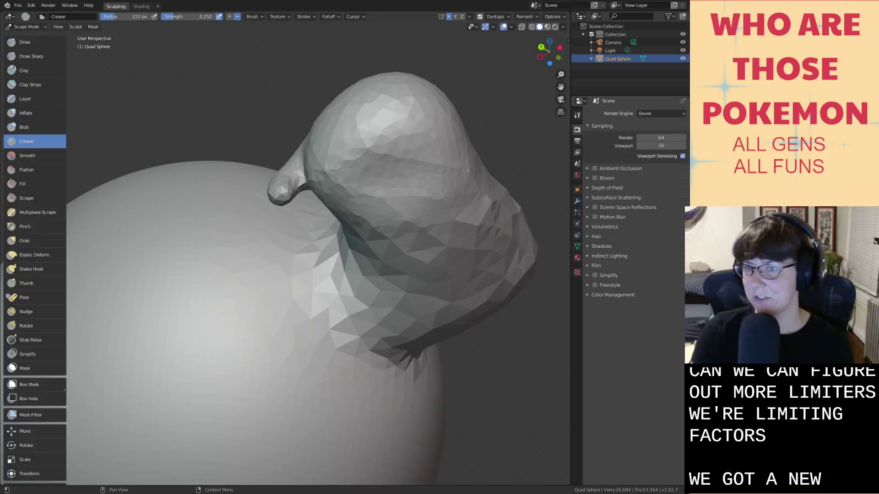
mouse_move(382, 177)
mouse_down()
mouse_move(350, 183)
mouse_move(378, 179)
mouse_up()
mouse_move(352, 183)
mouse_down()
mouse_move(376, 169)
mouse_move(366, 183)
mouse_up()
key(bracketleft)
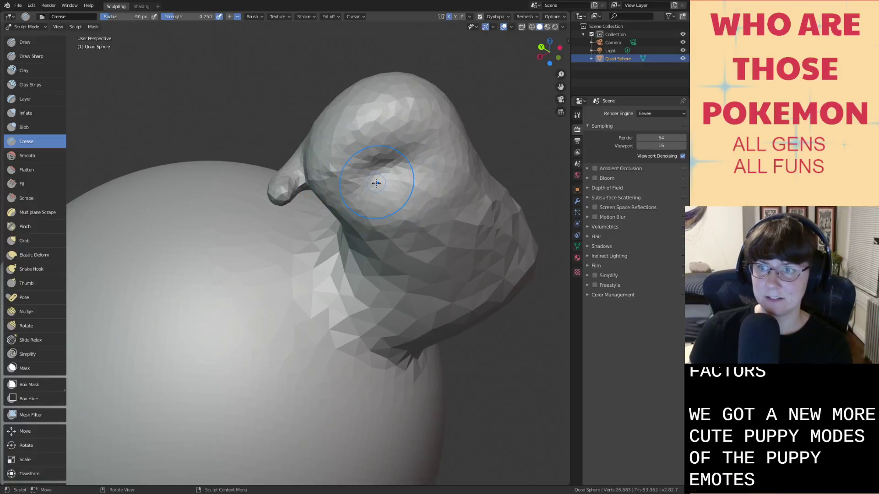
right_click(376, 183)
drag(340, 194, 341, 194)
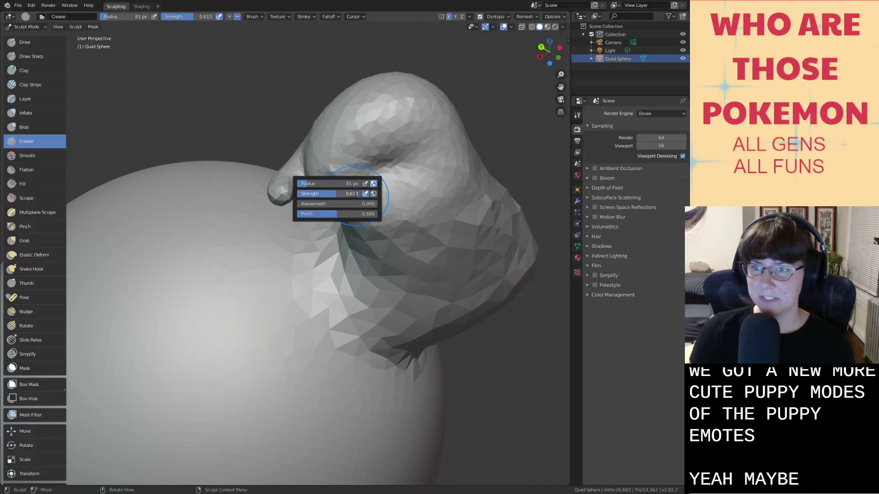
mouse_move(420, 149)
mouse_down()
mouse_move(359, 179)
mouse_move(434, 129)
mouse_move(322, 188)
mouse_move(442, 140)
mouse_up()
Inflate the finger mass above the palm crease so it bulges over the palm.
middle_drag(442, 118, 449, 122)
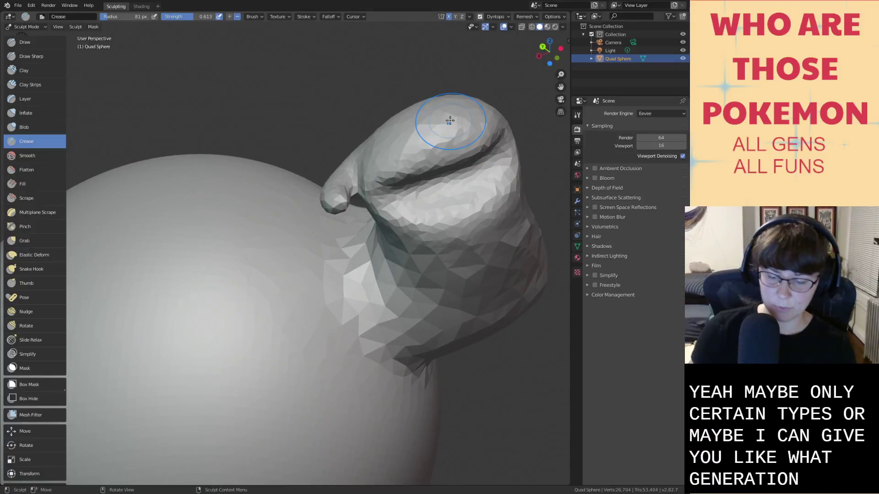
key(i)
drag(456, 133, 459, 133)
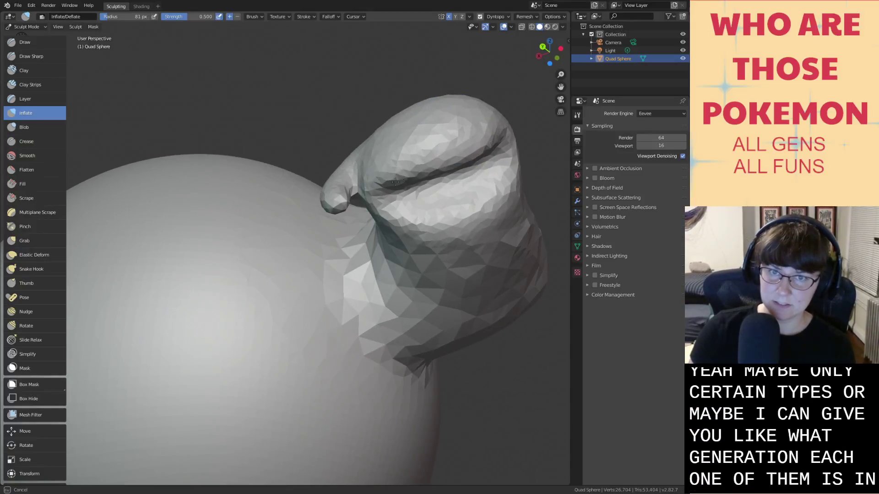
drag(394, 183, 382, 193)
mouse_move(418, 153)
middle_down()
mouse_move(186, 148)
mouse_move(409, 182)
mouse_move(398, 188)
middle_up()
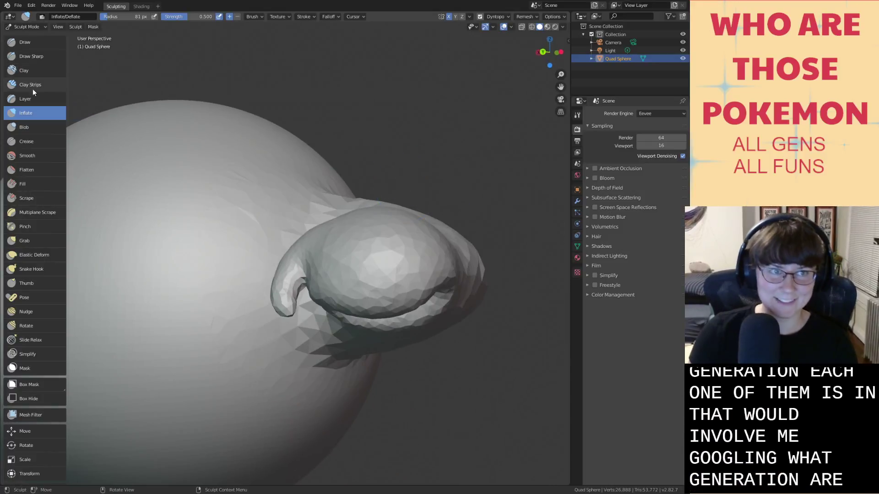
Carve lengthwise grooves across the front of the fist with the Crease brush to divide it into fingers.
click(26, 140)
scroll(342, 219, up, 1)
mouse_move(398, 238)
middle_down()
mouse_move(330, 188)
mouse_move(339, 196)
middle_up()
mouse_move(315, 149)
mouse_down()
mouse_move(305, 205)
mouse_move(294, 138)
mouse_up()
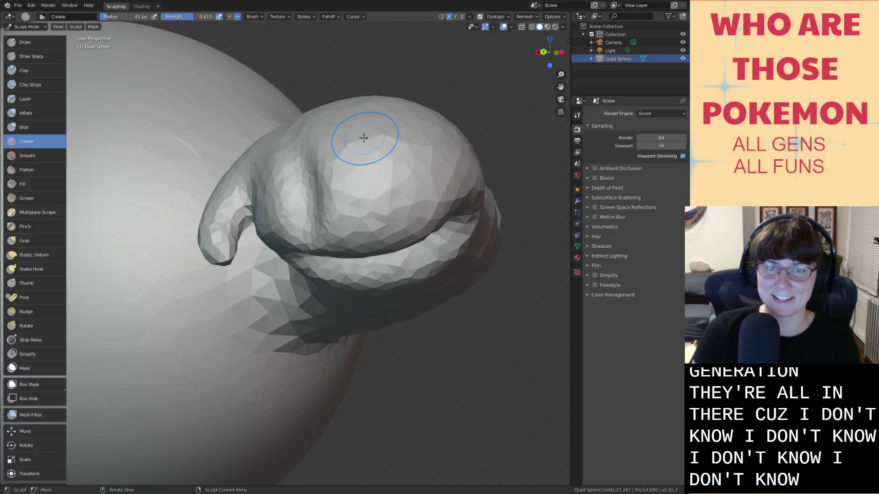
mouse_move(363, 138)
mouse_down()
mouse_move(346, 235)
mouse_move(359, 143)
mouse_move(361, 239)
mouse_move(360, 132)
mouse_up()
mouse_move(432, 131)
mouse_down()
mouse_move(425, 215)
mouse_move(423, 162)
mouse_up()
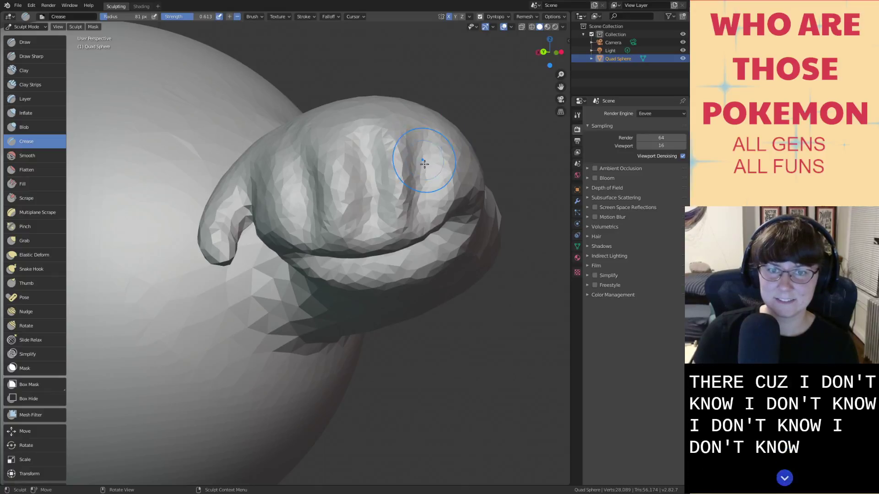
mouse_move(373, 152)
middle_down()
mouse_move(369, 140)
mouse_move(319, 156)
middle_up()
drag(318, 158, 320, 151)
middle_drag(320, 151, 322, 146)
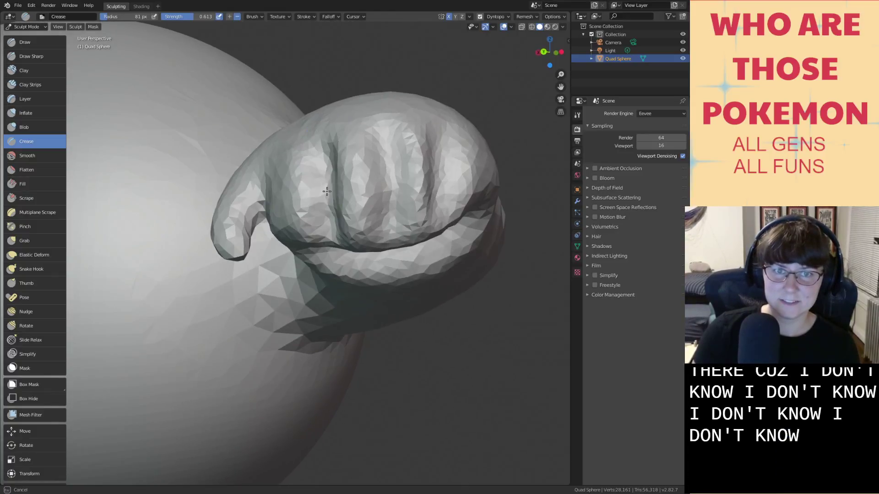
drag(394, 177, 396, 224)
mouse_move(396, 224)
middle_down()
mouse_move(397, 185)
mouse_move(404, 228)
mouse_move(383, 237)
middle_up()
key(ctrl+z)
Deepen the outer finger groove and carve the middle groove down to the palm with the Crease brush.
scroll(411, 231, up, 3)
mouse_move(426, 183)
mouse_down()
mouse_move(425, 88)
mouse_move(425, 257)
mouse_move(423, 132)
mouse_up()
drag(423, 58, 417, 48)
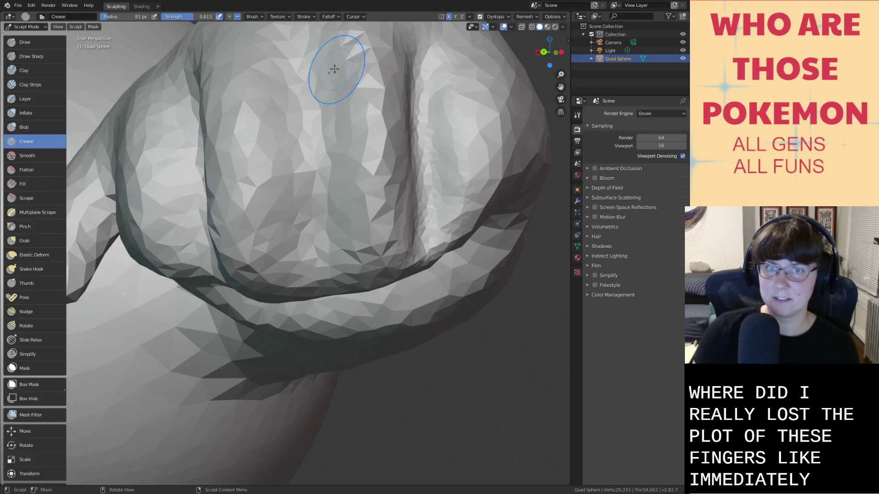
drag(312, 55, 324, 167)
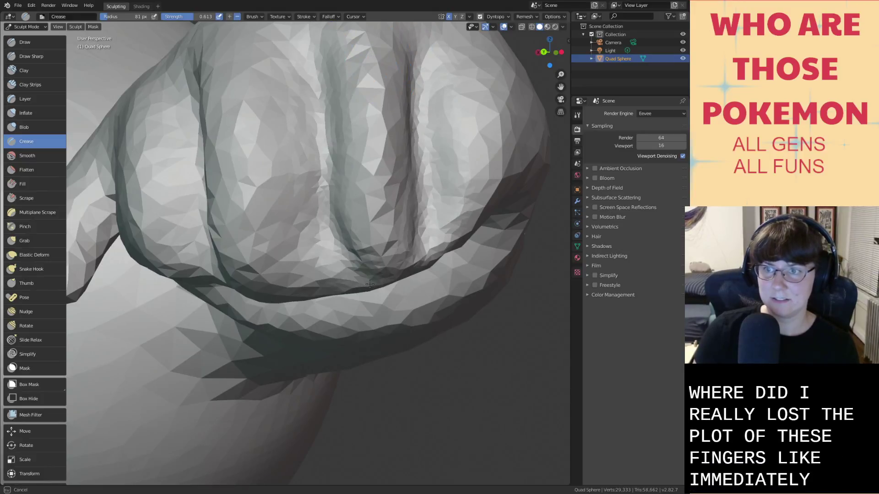
mouse_move(370, 283)
mouse_down()
mouse_move(338, 280)
mouse_move(362, 290)
mouse_up()
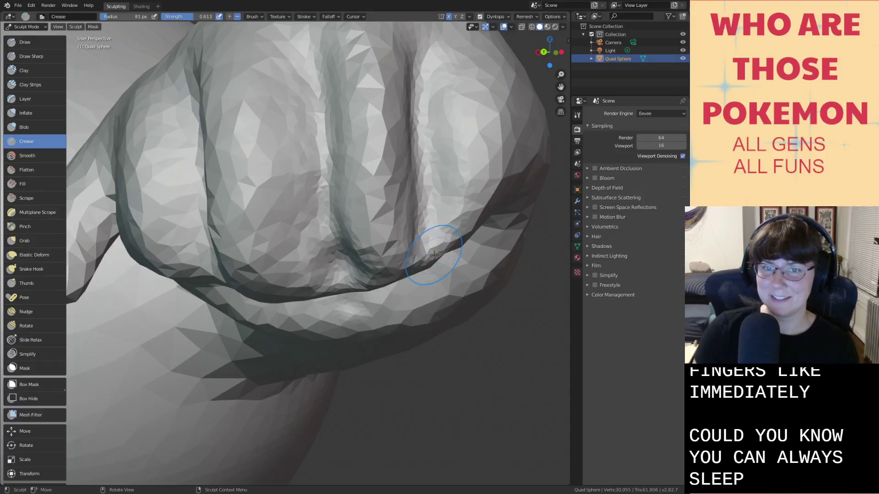
drag(421, 271, 407, 257)
drag(339, 229, 320, 98)
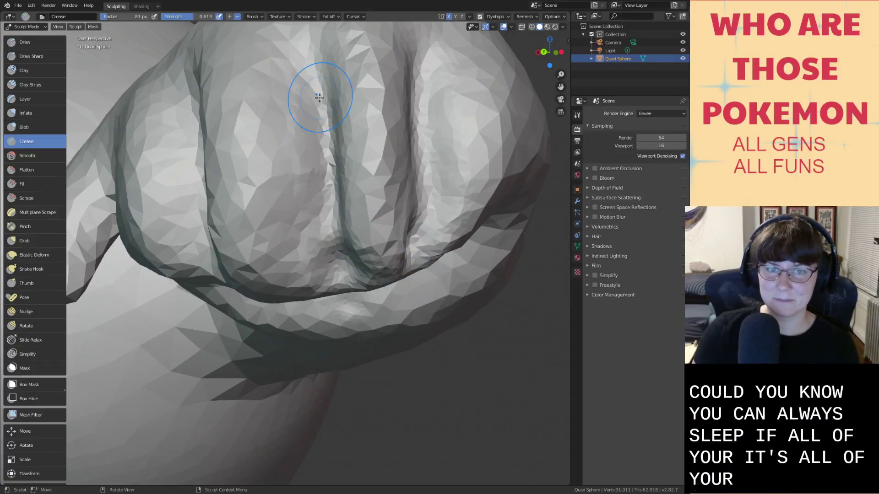
Extend the groove beside the index finger up toward the knuckles with the Crease brush.
middle_drag(202, 144, 265, 114)
mouse_move(286, 93)
mouse_down()
mouse_move(304, 212)
mouse_move(299, 98)
mouse_up()
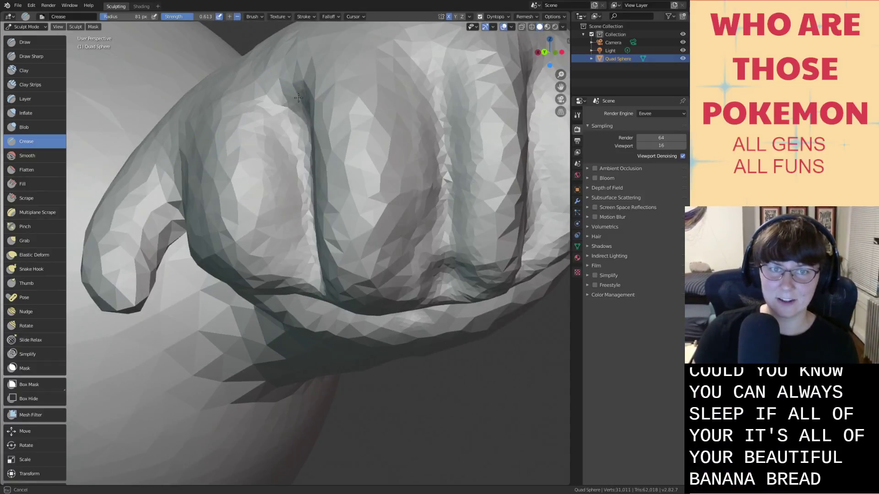
scroll(286, 80, down, 5)
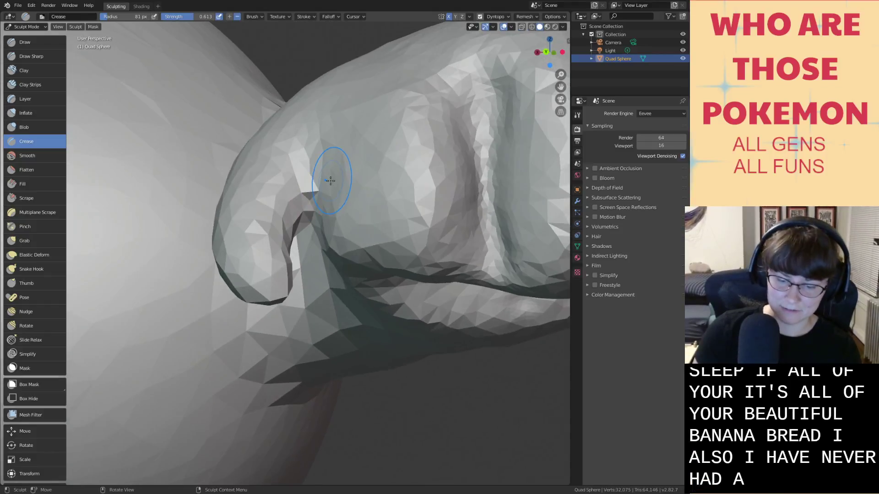
Round out the index finger next to the thumb with the Inflate brush and soften it with the Smooth brush.
key(i)
scroll(353, 208, down, 2)
middle_drag(352, 209, 435, 250)
shift+middle_drag(517, 298, 443, 251)
scroll(435, 233, up, 1)
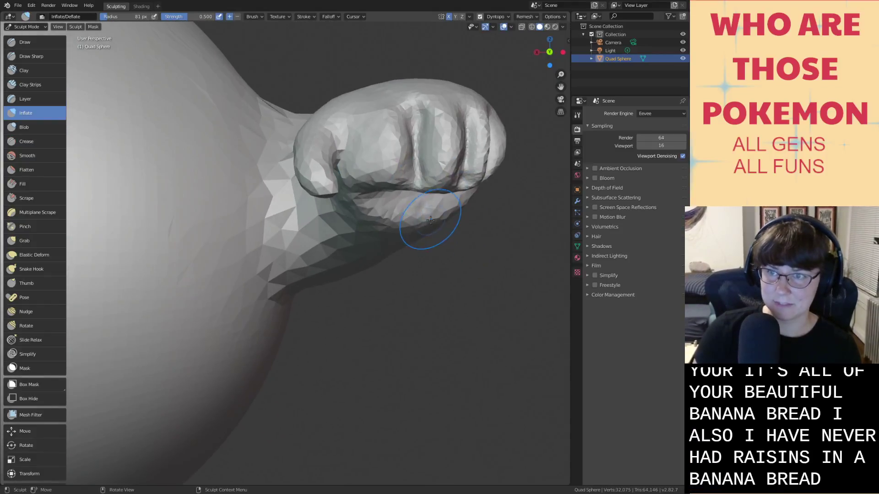
mouse_move(427, 220)
middle_down()
mouse_move(404, 225)
mouse_move(413, 298)
middle_up()
scroll(413, 298, up, 2)
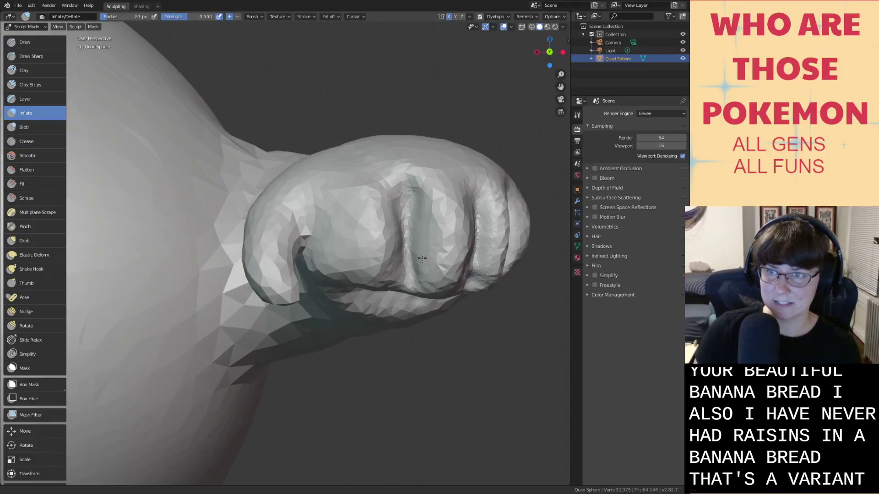
click(325, 224)
key(shift+s)
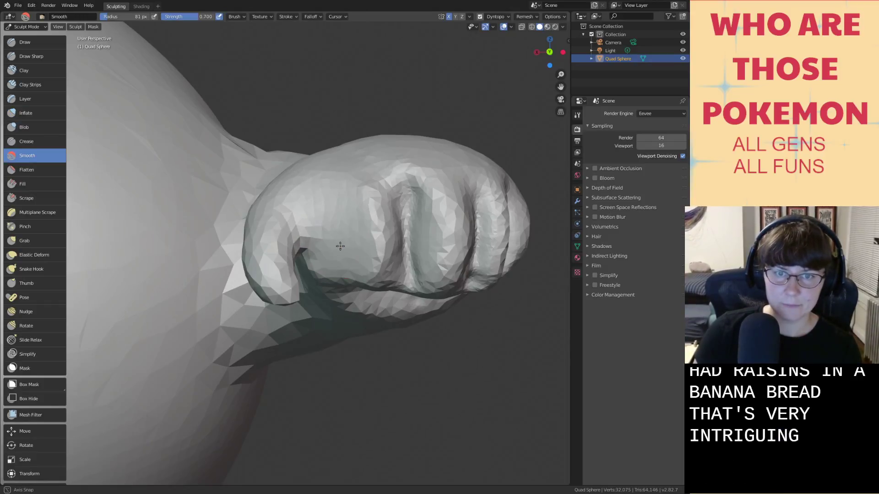
middle_drag(340, 246, 347, 247)
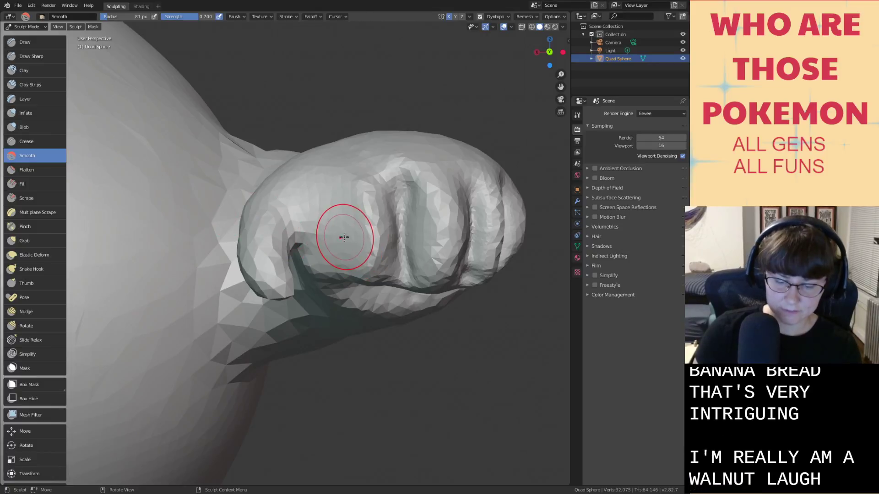
Build up the back of the hand and the knuckles above the finger grooves with the Inflate brush.
key(i)
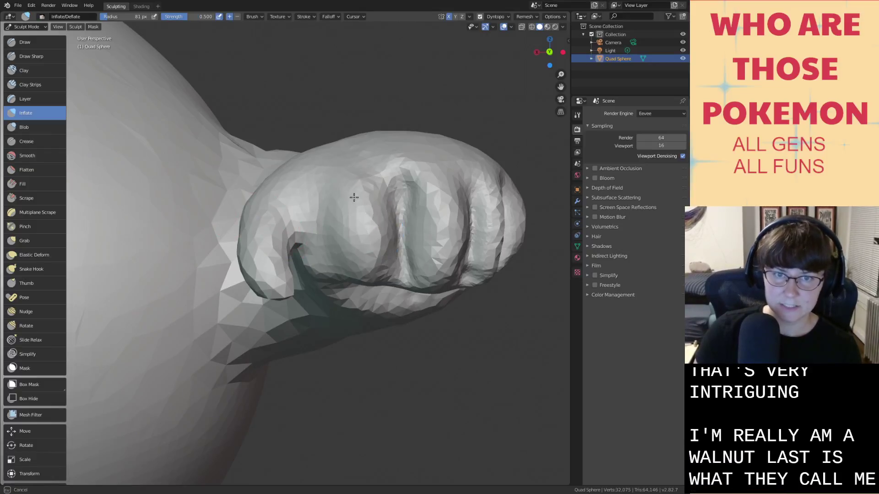
shift+middle_drag(366, 206, 339, 249)
mouse_move(340, 249)
mouse_down()
mouse_move(349, 231)
mouse_move(366, 239)
mouse_up()
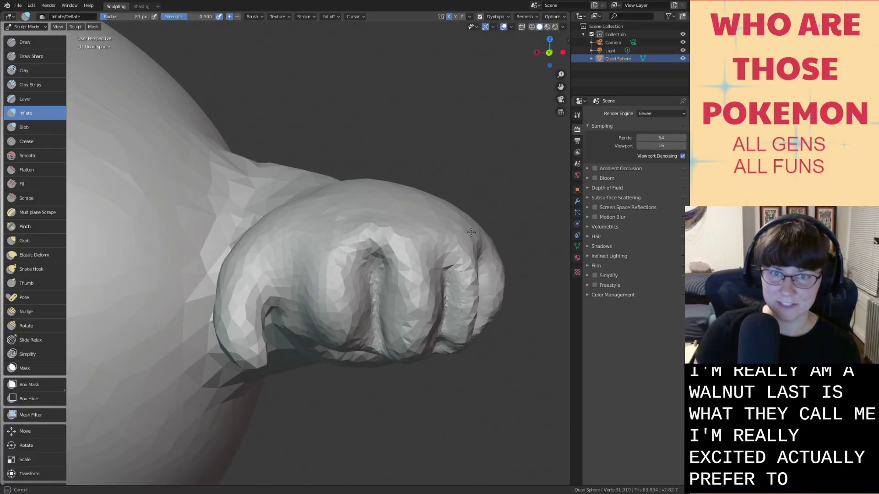
middle_drag(398, 229, 366, 242)
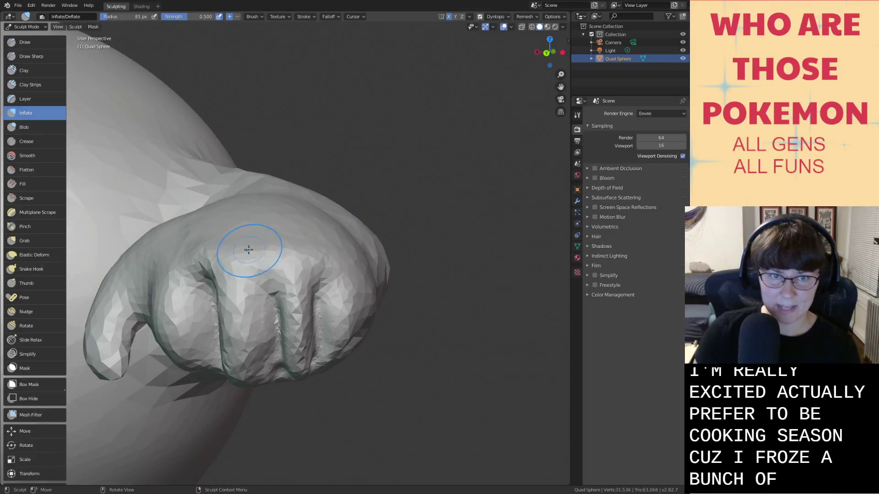
mouse_move(191, 264)
mouse_down()
mouse_move(270, 250)
mouse_move(305, 217)
mouse_up()
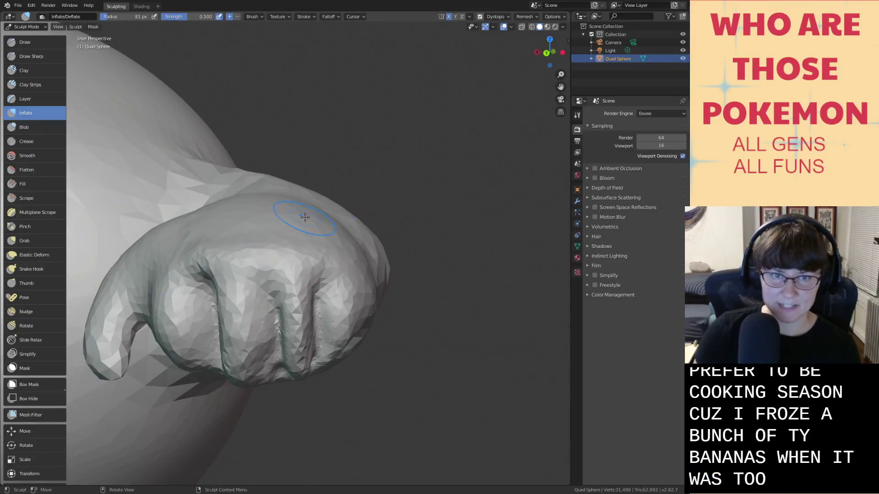
middle_drag(318, 227, 274, 249)
mouse_move(274, 249)
mouse_down()
mouse_move(262, 208)
mouse_move(270, 229)
mouse_move(272, 183)
mouse_up()
Inflate the outermost finger on the far side of the fist and save the file.
scroll(239, 231, down, 4)
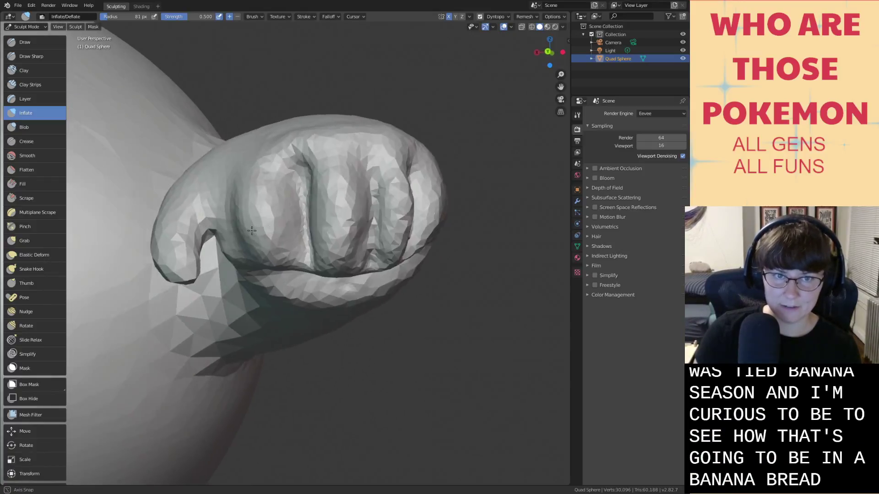
mouse_move(238, 231)
middle_down()
mouse_move(270, 235)
mouse_move(243, 242)
middle_up()
scroll(227, 273, up, 5)
scroll(230, 270, down, 5)
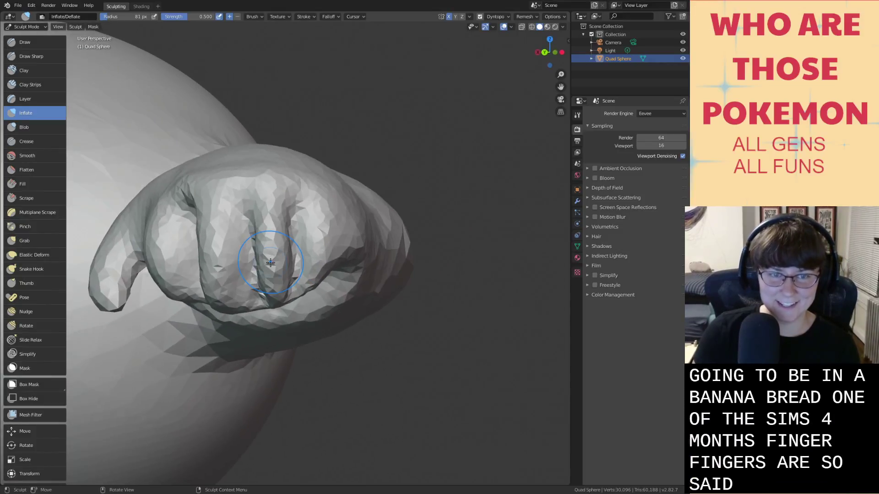
key(g)
scroll(300, 267, up, 5)
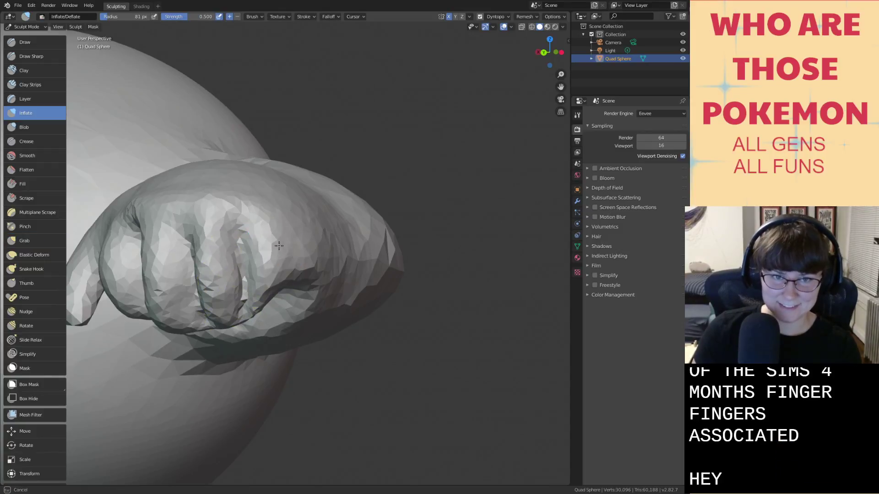
drag(270, 255, 261, 245)
key(ctrl+s)
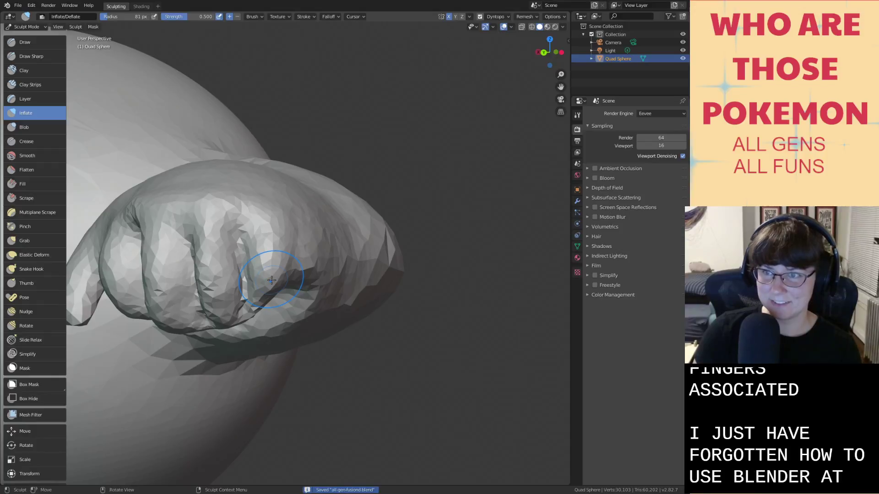
Soften the mirrored arms between the body and the hands with the Smooth brush and save the file.
scroll(272, 280, down, 5)
middle_drag(271, 280, 388, 270)
key(g)
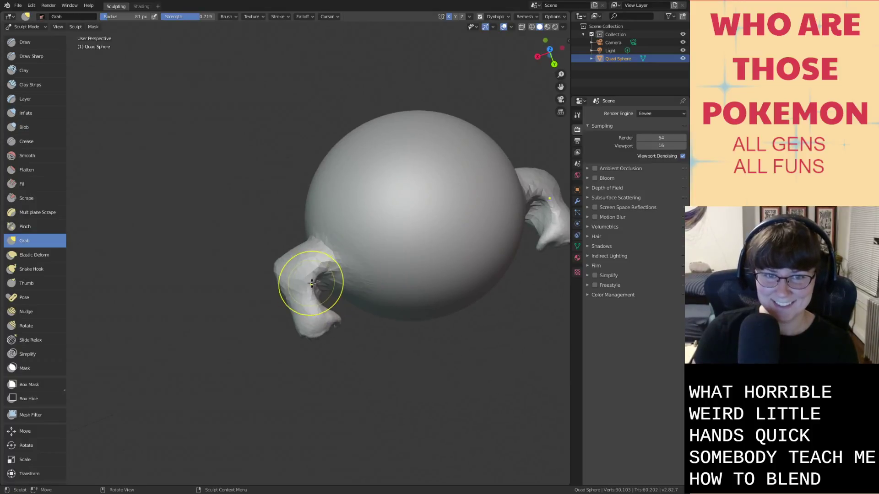
middle_drag(312, 283, 307, 241)
scroll(296, 219, up, 3)
key(shift+s)
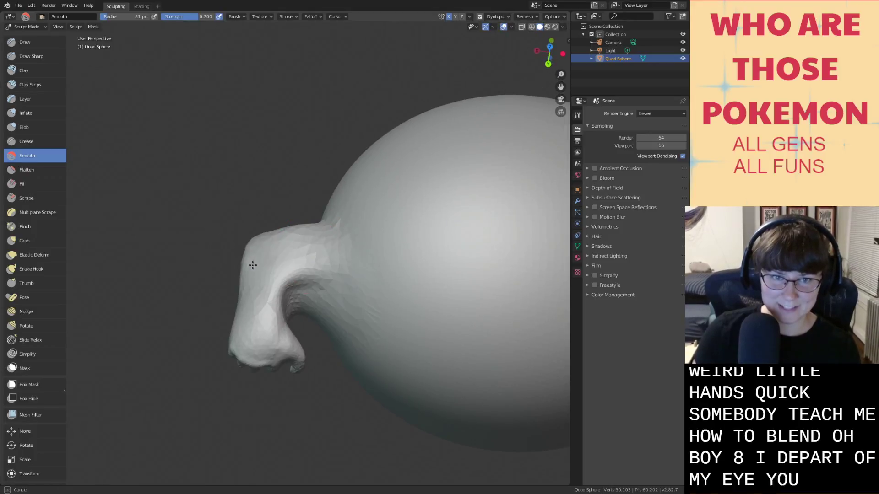
middle_drag(252, 265, 334, 174)
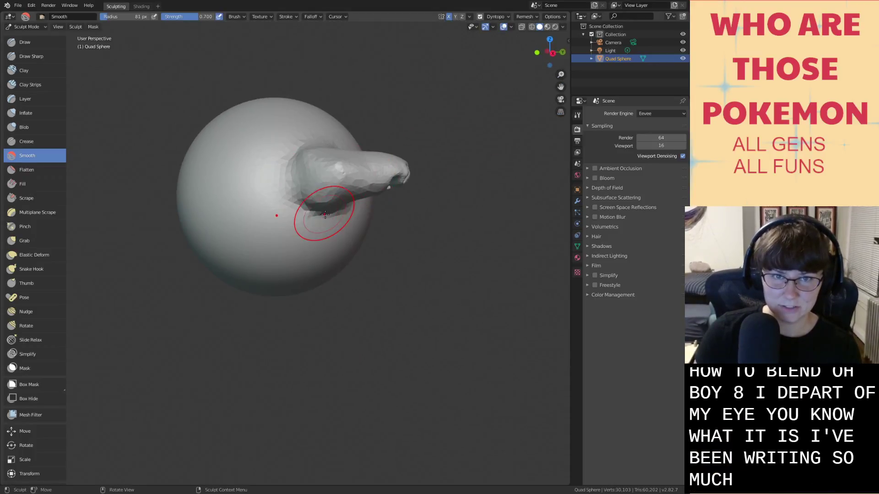
mouse_move(325, 215)
middle_down()
mouse_move(353, 196)
mouse_move(269, 260)
mouse_move(266, 275)
mouse_move(298, 280)
mouse_move(283, 281)
middle_up()
key(ctrl+s)
scroll(267, 275, down, 2)
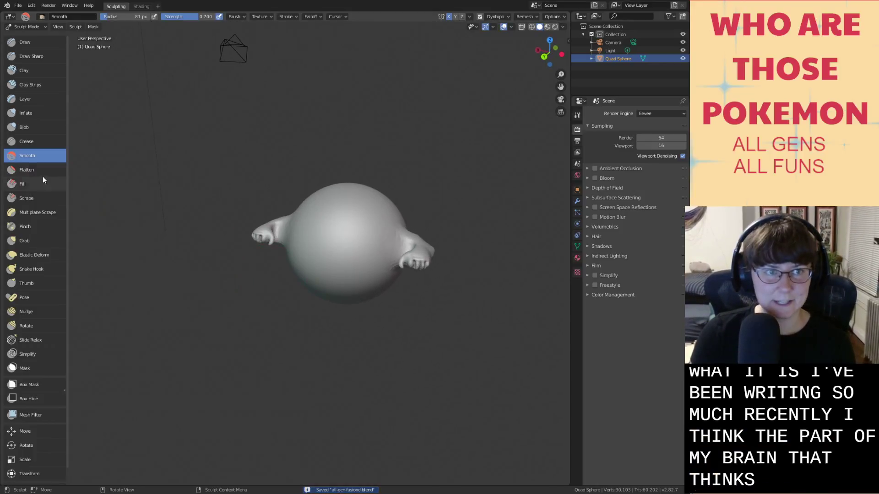
Pull a snout out of the front of the round body with the Grab brush.
click(35, 243)
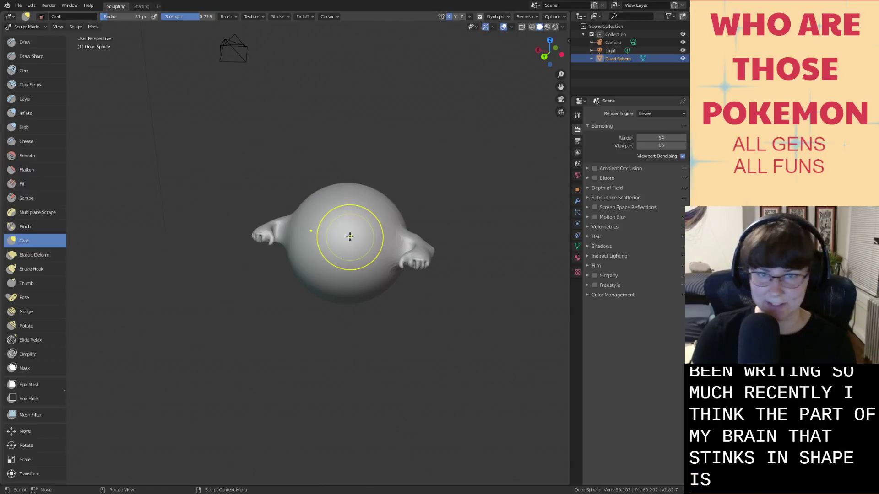
middle_drag(344, 234, 273, 252)
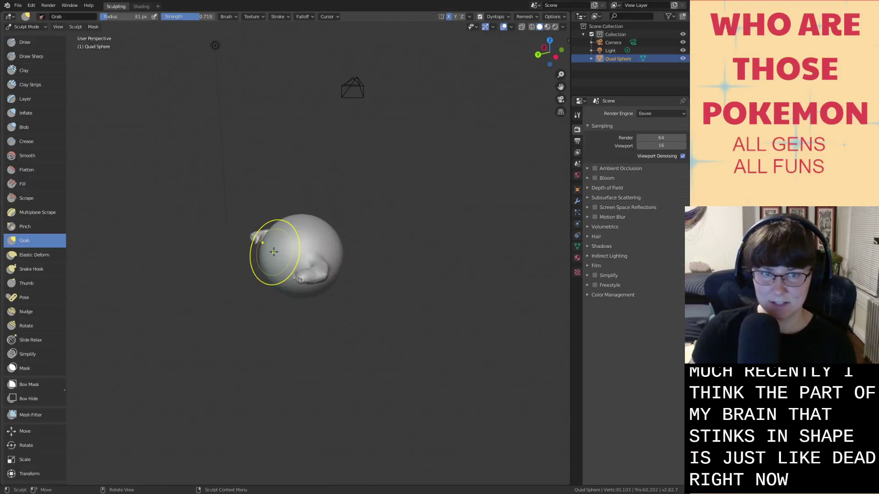
drag(259, 255, 226, 255)
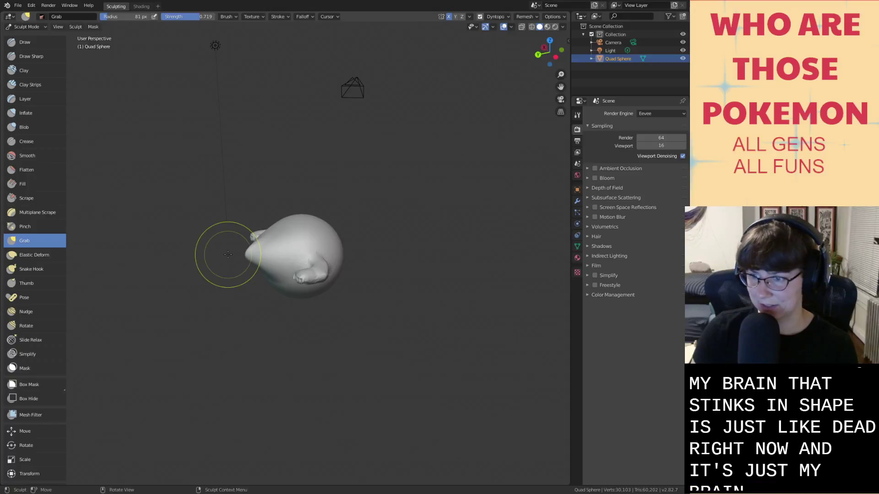
middle_drag(226, 255, 231, 255)
scroll(280, 255, up, 3)
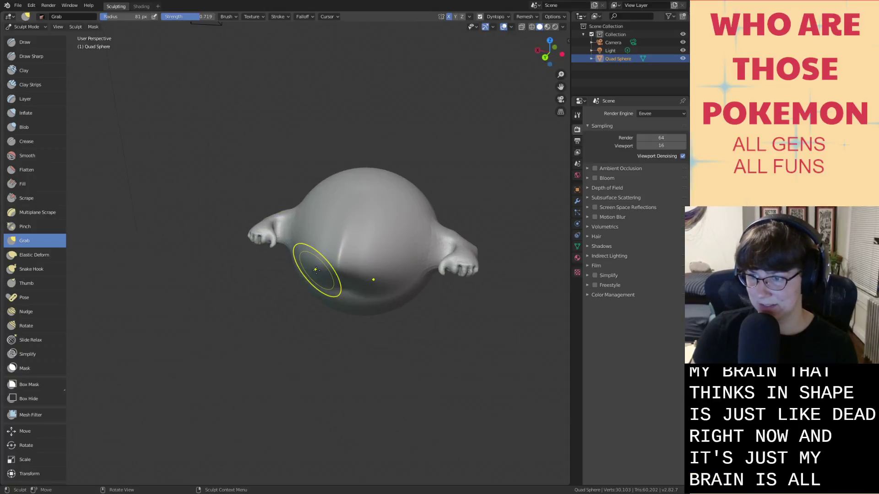
mouse_move(314, 268)
middle_down()
mouse_move(300, 279)
mouse_move(335, 326)
middle_up()
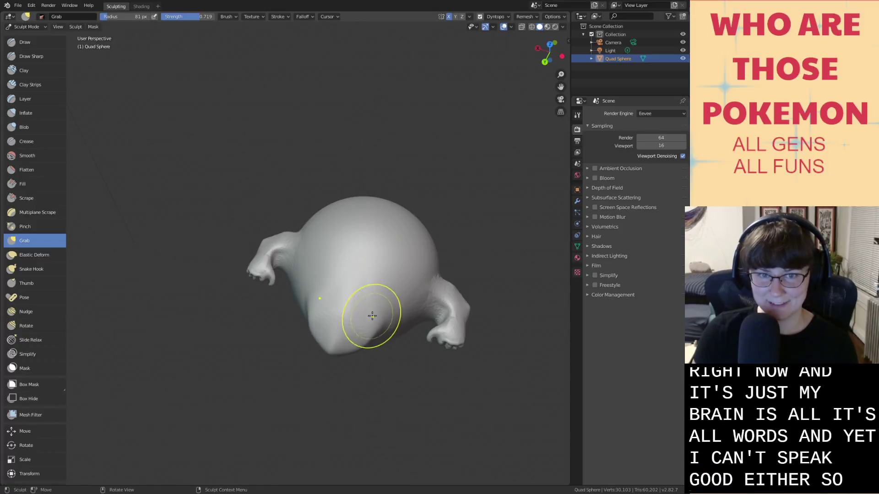
middle_drag(373, 316, 312, 229)
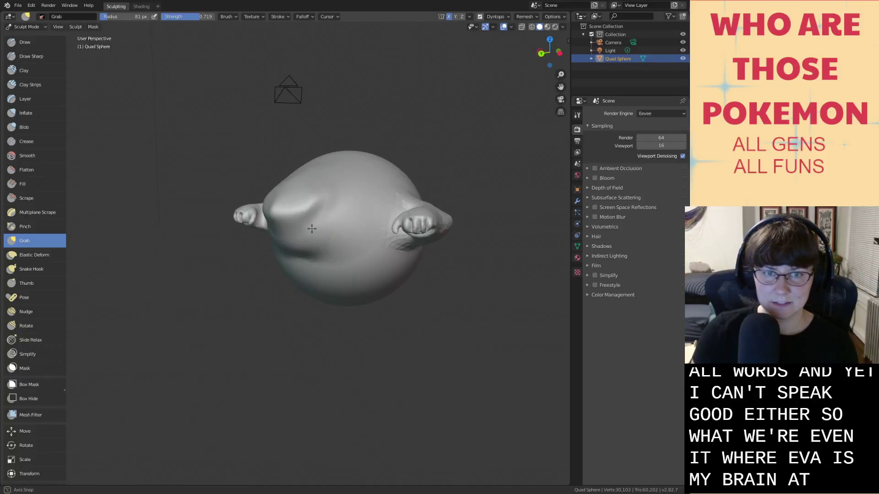
Pull out a lower jaw beneath the snout with the Grab brush and shape its front edge.
drag(313, 249, 271, 245)
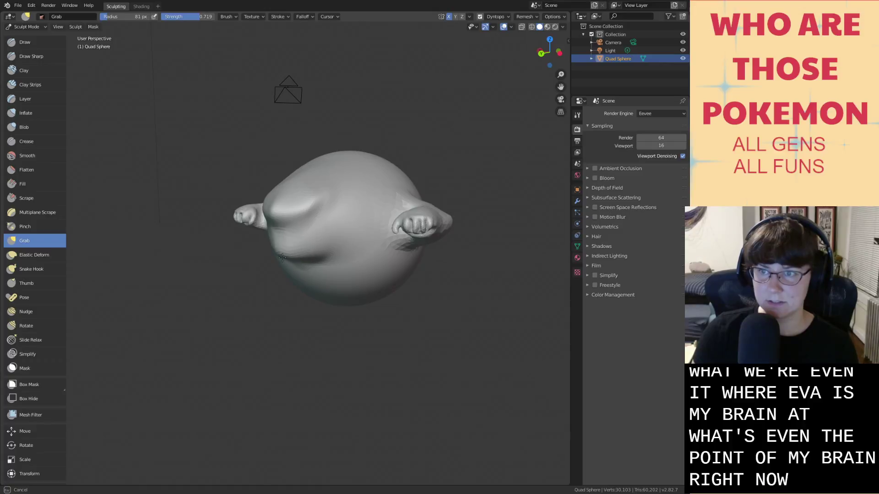
mouse_move(286, 257)
middle_down()
mouse_move(353, 261)
mouse_move(388, 292)
mouse_move(359, 255)
middle_up()
scroll(328, 268, up, 4)
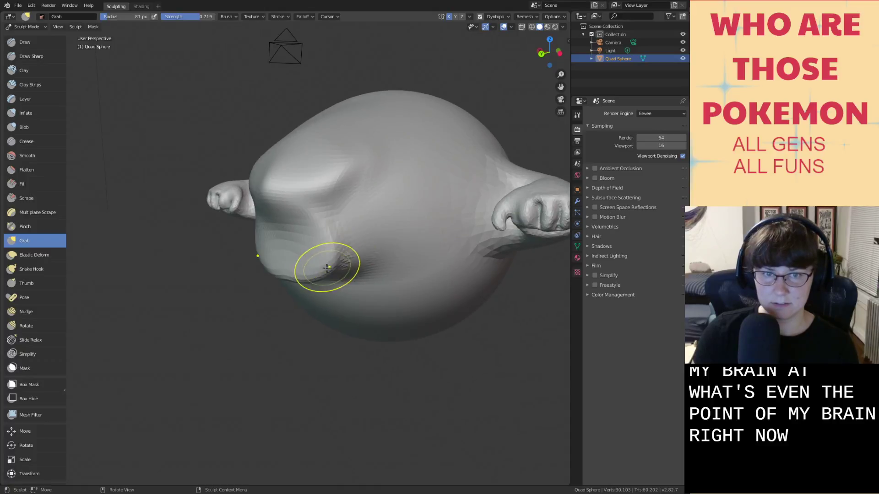
middle_drag(297, 279, 366, 287)
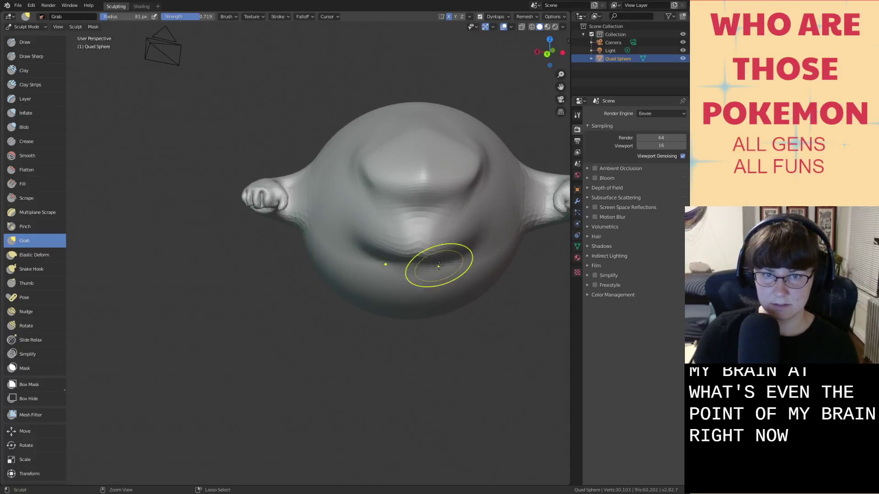
mouse_move(438, 262)
middle_down()
mouse_move(429, 309)
mouse_move(433, 290)
middle_up()
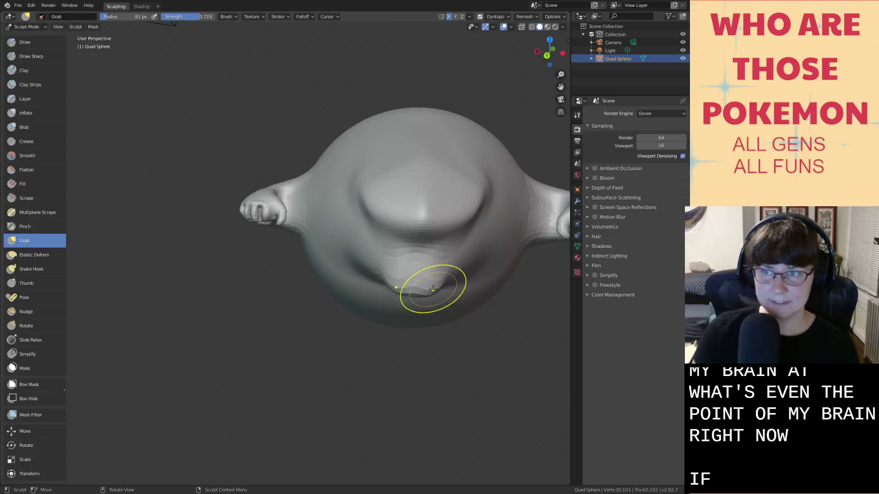
mouse_move(440, 257)
middle_down()
mouse_move(441, 247)
mouse_move(326, 257)
middle_up()
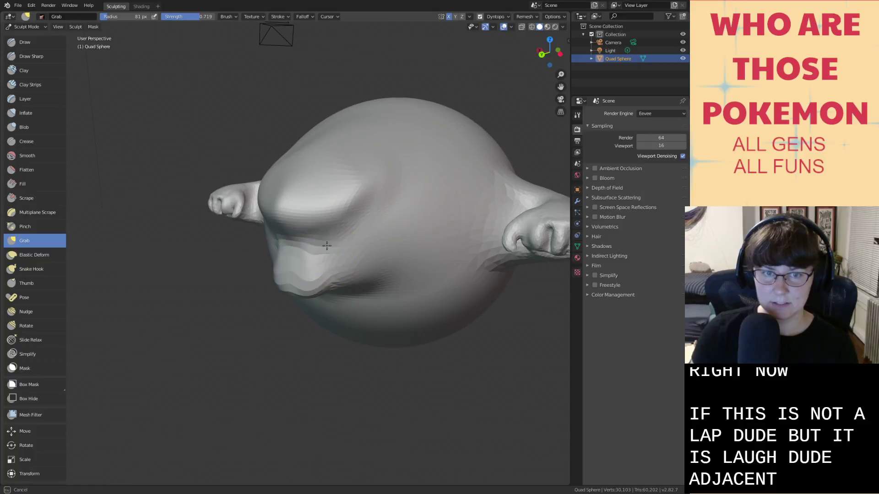
Push the surface between the snout and the lower jaw inward with the Grab brush to open a mouth.
drag(284, 249, 325, 251)
mouse_move(328, 253)
middle_down()
mouse_move(381, 251)
mouse_move(336, 243)
middle_up()
scroll(300, 218, up, 2)
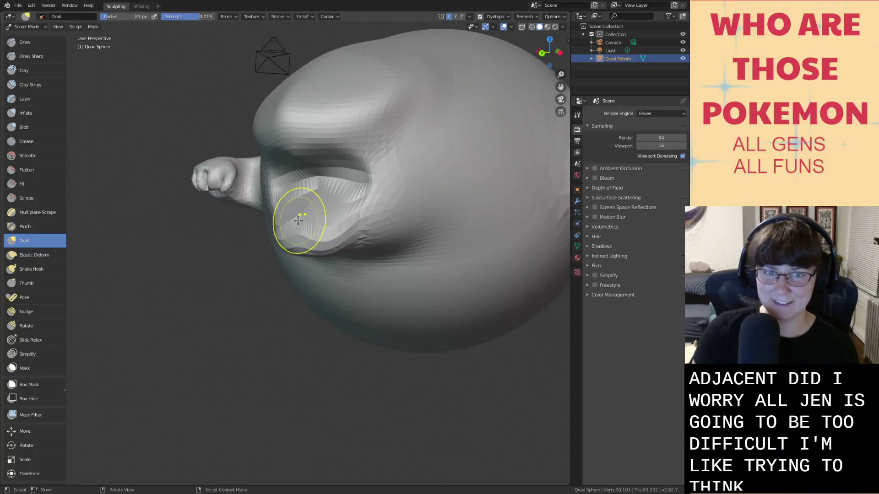
mouse_move(300, 218)
middle_down()
mouse_move(311, 221)
mouse_move(304, 229)
middle_up()
mouse_move(304, 229)
shift+middle_down()
mouse_move(269, 263)
mouse_move(330, 239)
mouse_move(304, 241)
shift+middle_up()
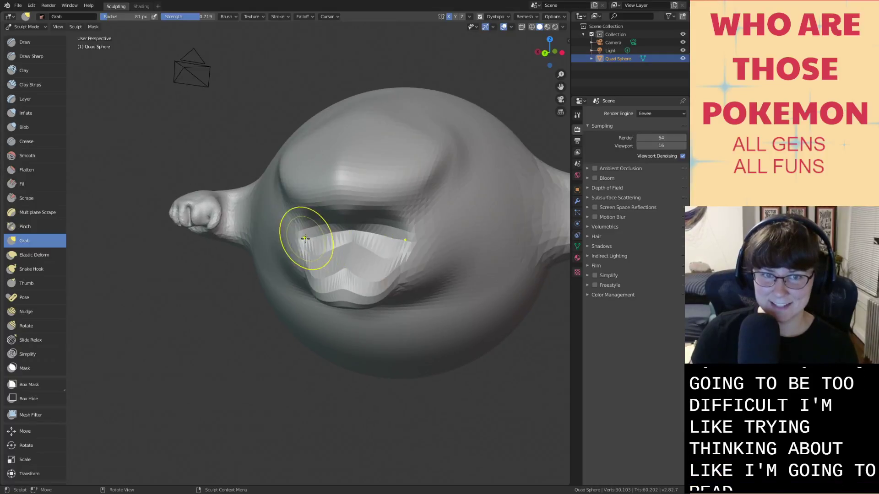
drag(304, 241, 324, 238)
middle_drag(324, 238, 245, 253)
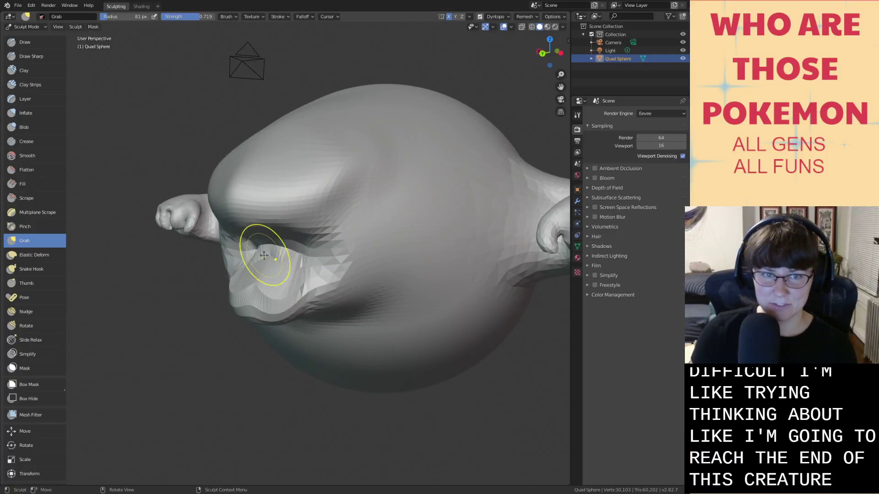
mouse_move(264, 255)
mouse_down()
mouse_move(284, 258)
mouse_move(253, 256)
mouse_up()
Soften the inside of the mouth with the Smooth brush and fill out its surface with the Inflate brush.
key(s)
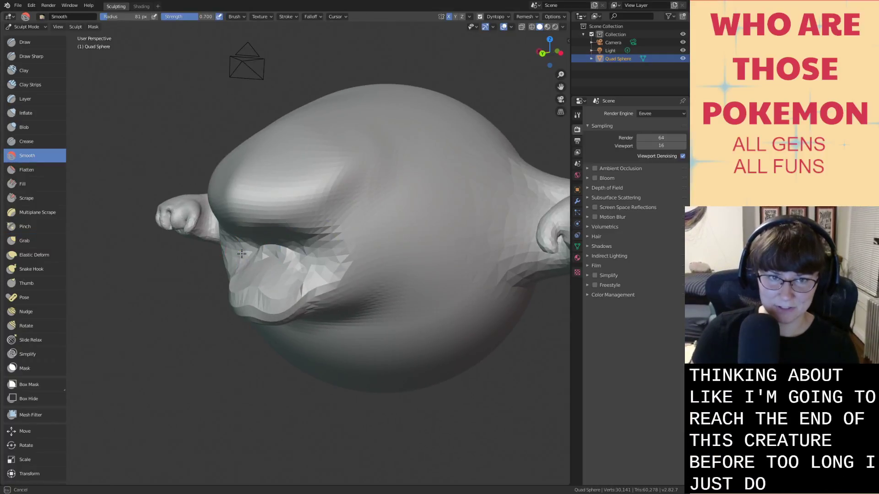
drag(310, 265, 292, 266)
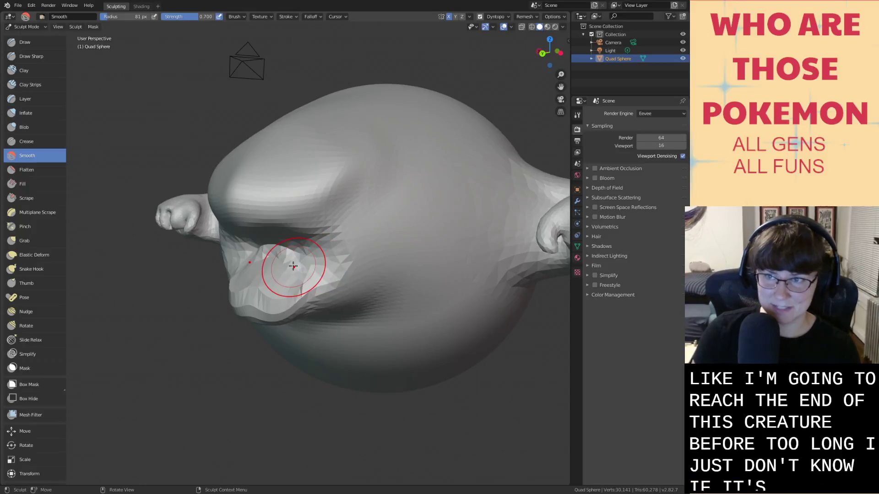
key(i)
middle_drag(292, 266, 359, 266)
mouse_move(322, 262)
mouse_down()
mouse_move(364, 250)
mouse_move(334, 236)
mouse_up()
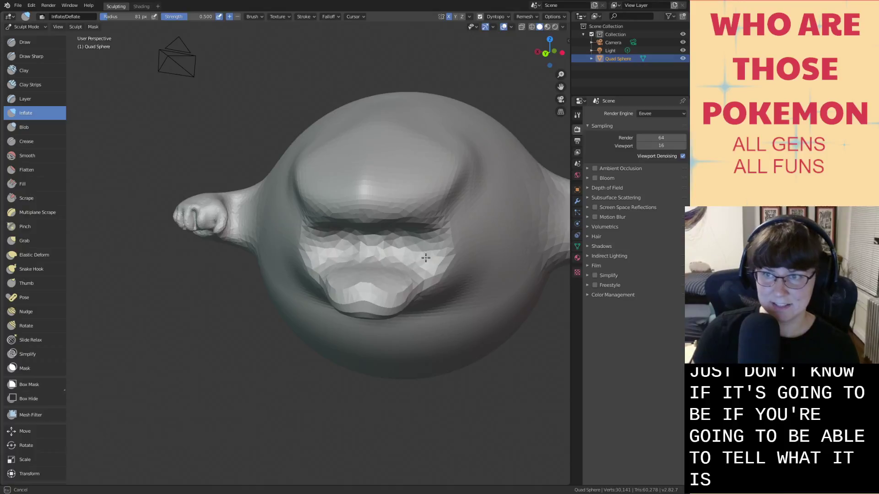
mouse_move(388, 259)
middle_down()
mouse_move(365, 265)
mouse_move(394, 273)
mouse_move(398, 262)
mouse_move(352, 265)
mouse_move(423, 279)
mouse_move(416, 284)
middle_up()
key(g)
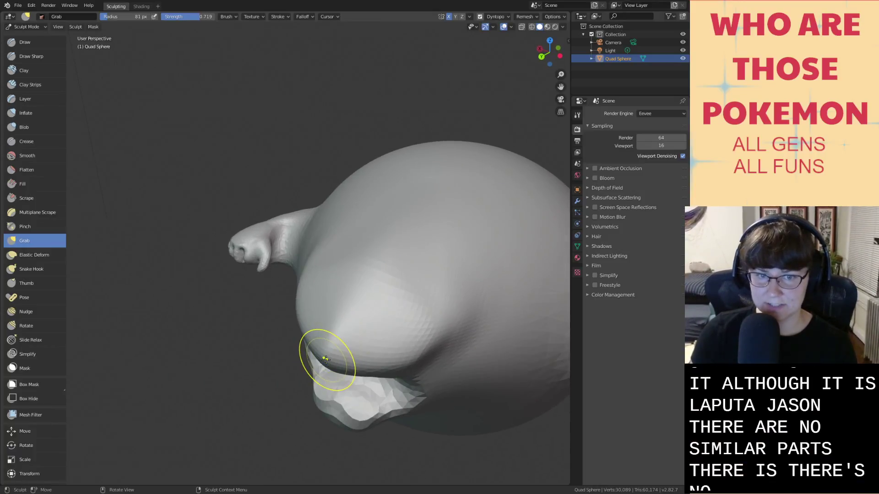
mouse_move(377, 347)
middle_down()
mouse_move(390, 314)
mouse_move(320, 323)
middle_up()
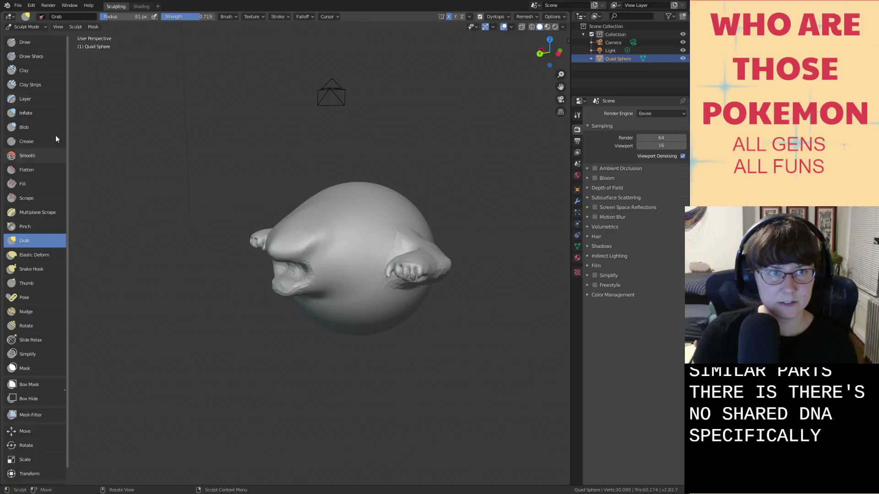
Try a Clay Strips stroke on top of the head, undo it, and reduce the brush radius to 34 px.
click(30, 55)
middle_drag(355, 212, 392, 252)
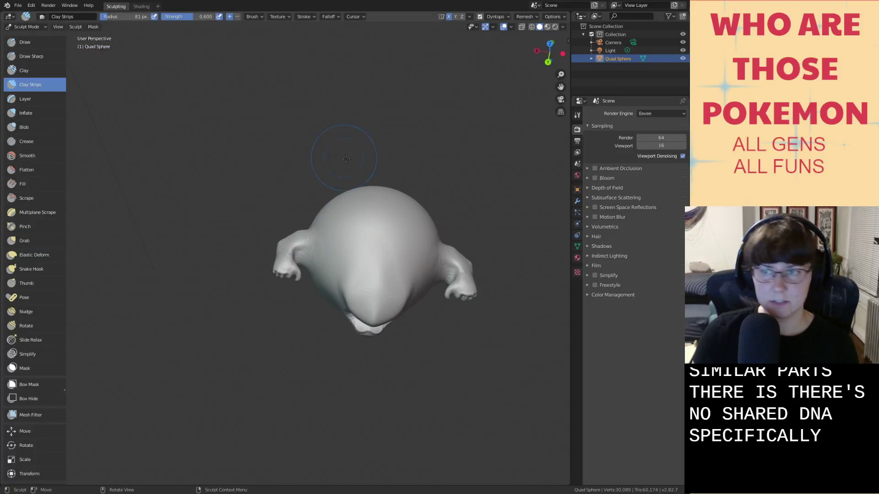
middle_drag(346, 159, 407, 285)
scroll(400, 254, up, 2)
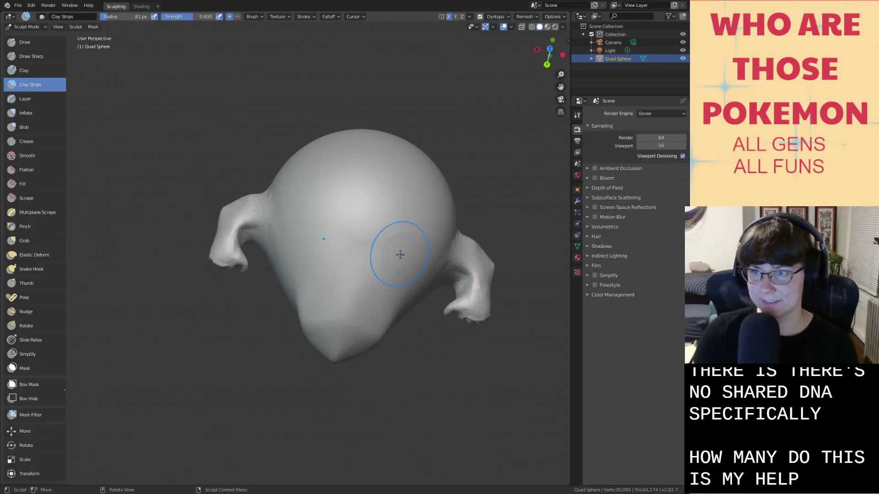
mouse_move(400, 254)
middle_down()
mouse_move(392, 275)
mouse_move(415, 270)
middle_up()
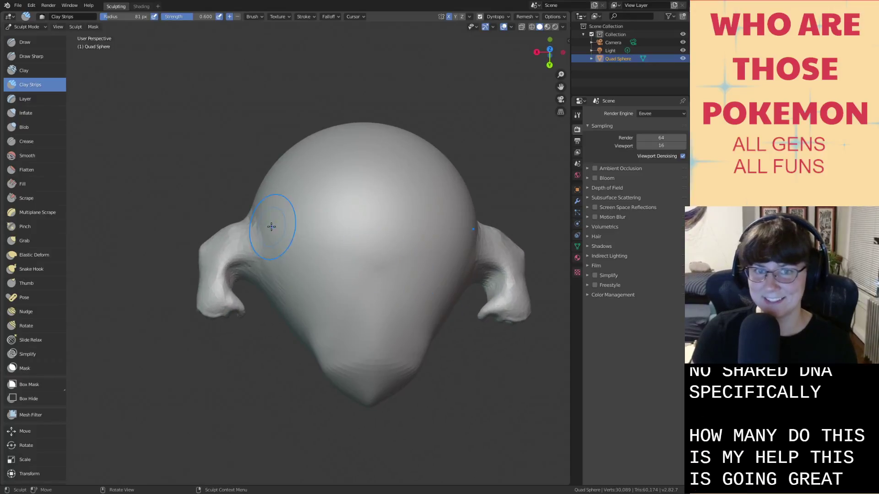
drag(323, 194, 330, 253)
key(ctrl+z)
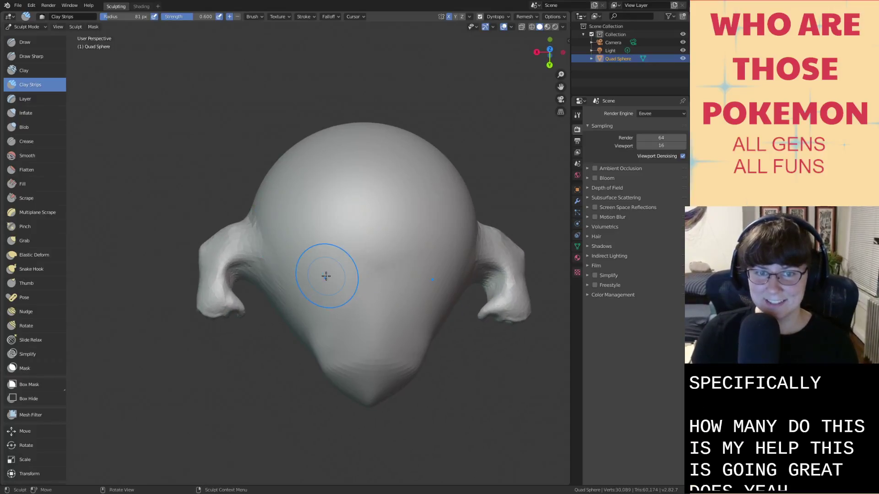
right_click(327, 275)
drag(266, 277, 260, 277)
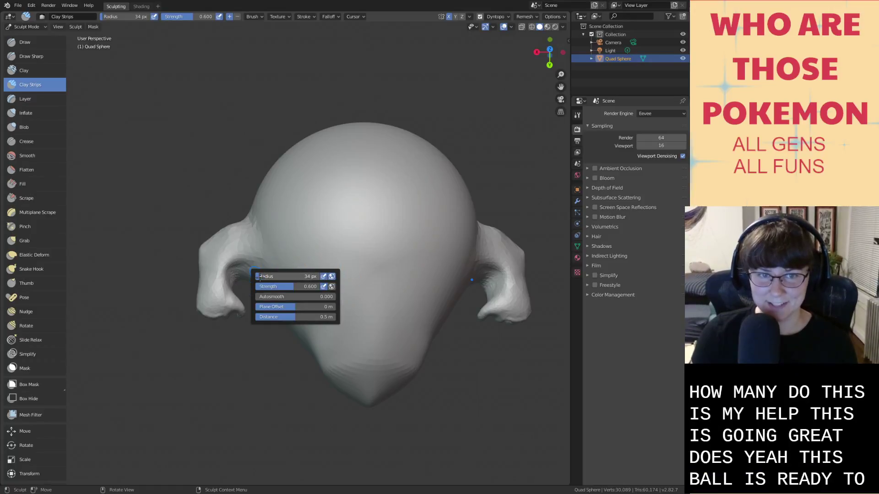
Build up a mirrored pair of long ridges along the top of the head with the Clay Strips brush.
drag(349, 187, 349, 187)
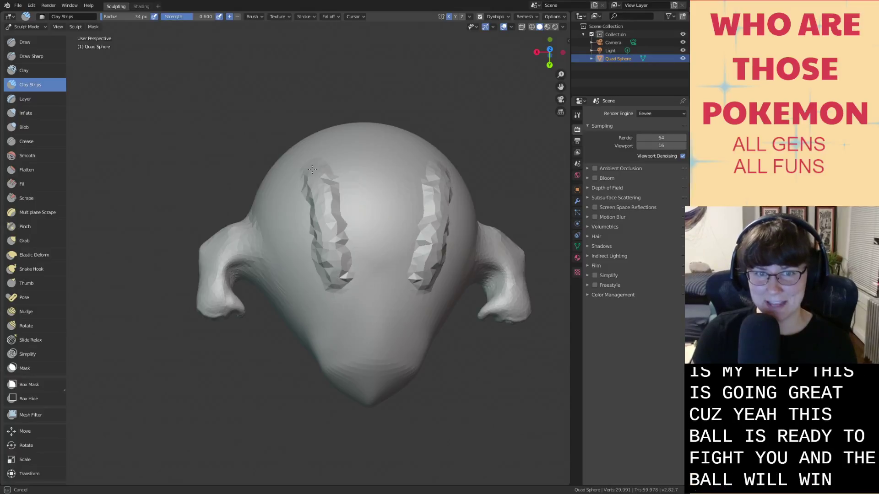
drag(312, 170, 327, 275)
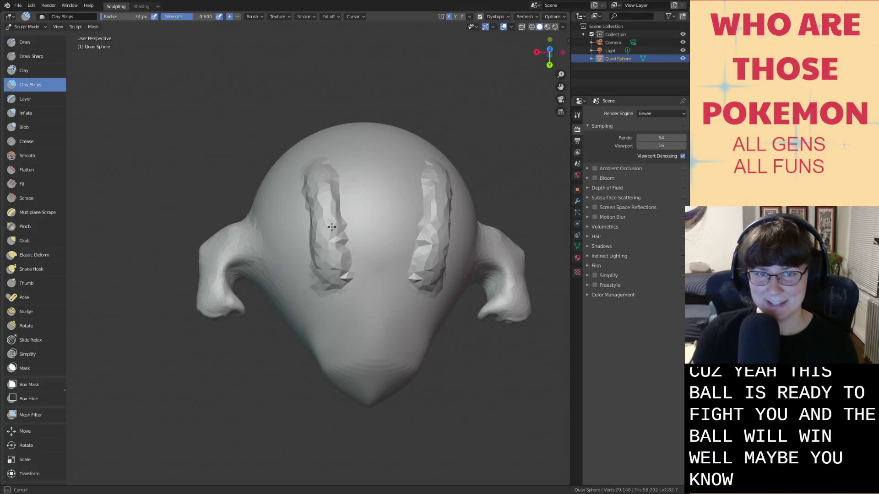
key(ctrl+z)
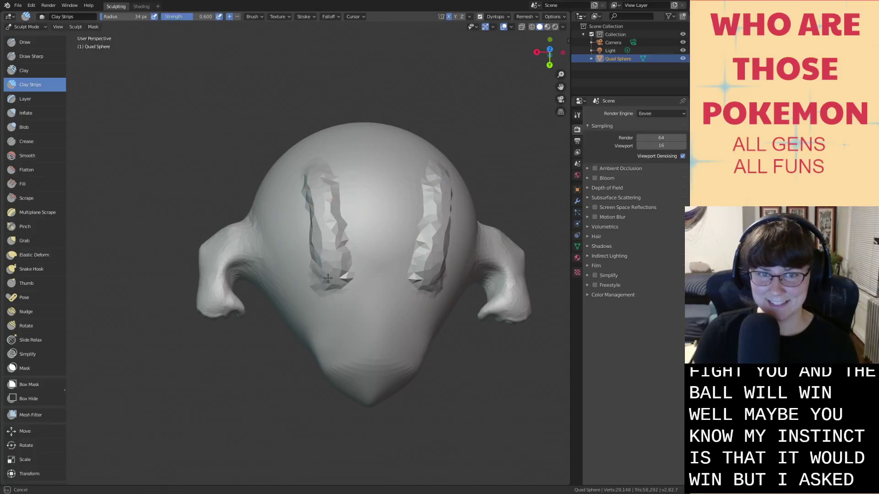
drag(328, 278, 327, 276)
mouse_move(272, 101)
middle_down()
mouse_move(257, 104)
mouse_move(311, 102)
mouse_move(267, 100)
mouse_move(279, 100)
mouse_move(97, 130)
middle_up()
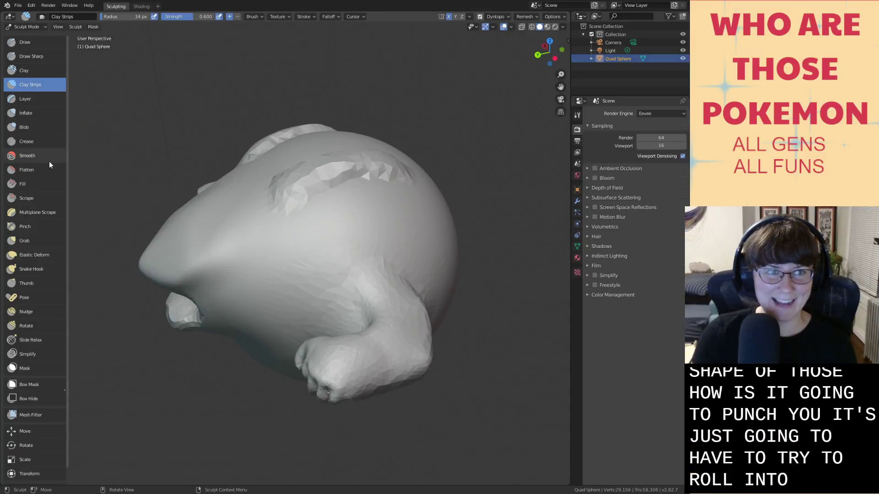
Raise and thicken the two mirrored head ridges with the Draw brush and save the file.
key(g)
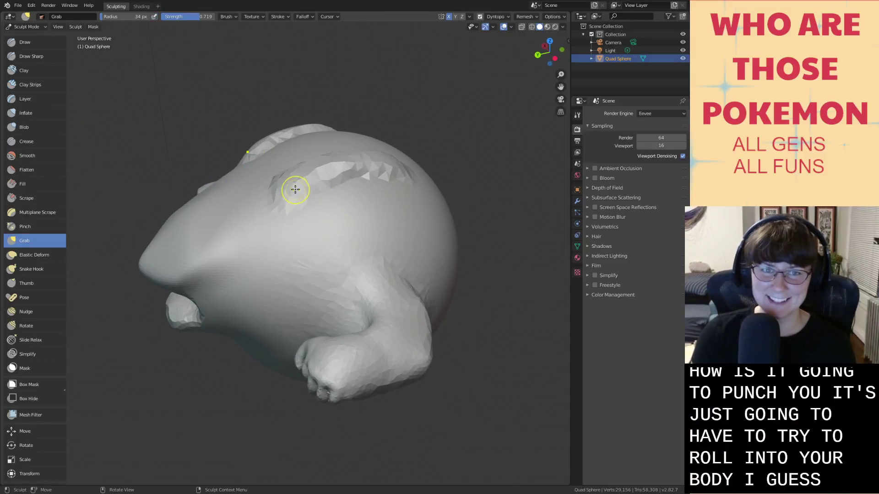
middle_drag(288, 153, 271, 147)
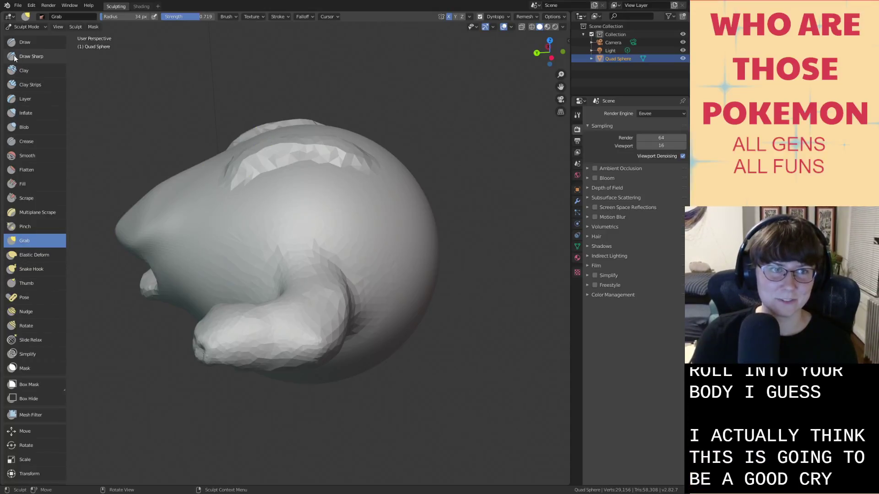
click(26, 46)
mouse_move(275, 174)
middle_down()
mouse_move(284, 186)
mouse_move(266, 221)
middle_up()
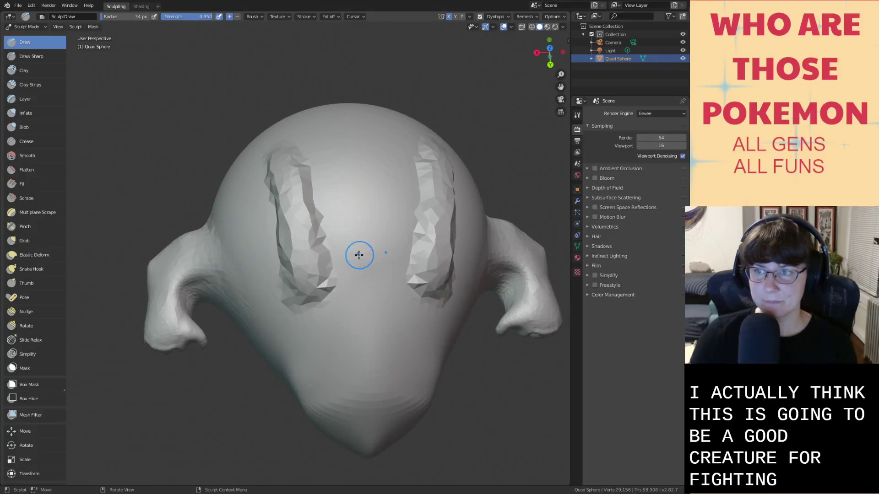
mouse_move(281, 166)
mouse_down()
mouse_move(302, 290)
mouse_move(296, 232)
mouse_up()
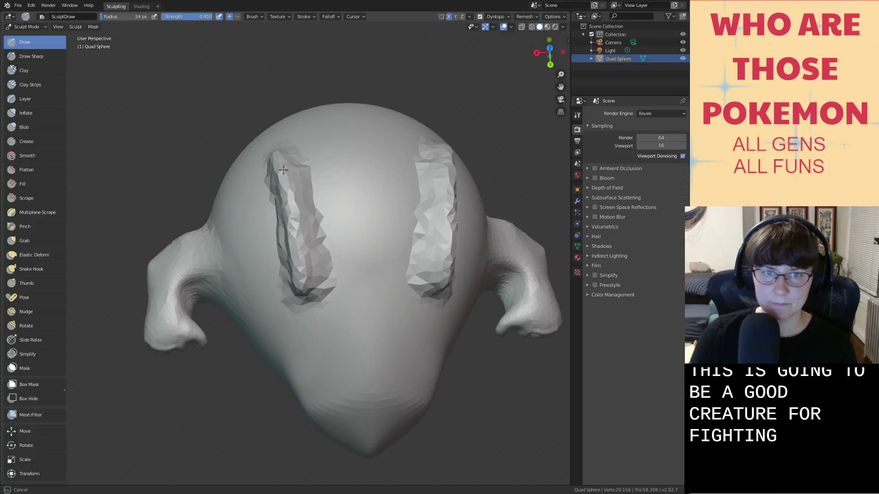
drag(278, 149, 304, 288)
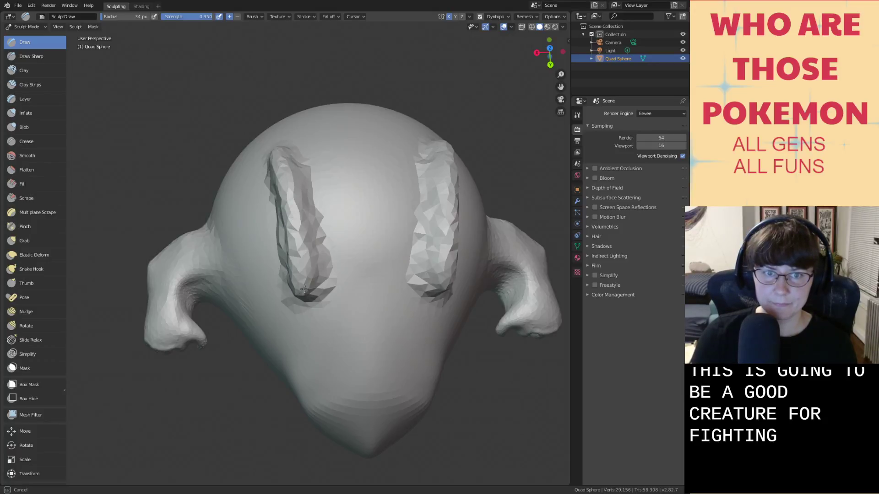
drag(291, 228, 278, 146)
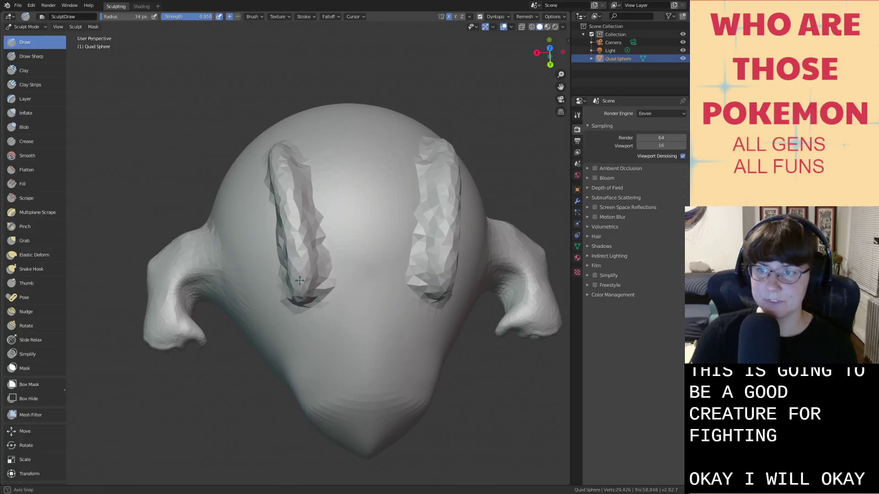
mouse_move(304, 281)
middle_down()
mouse_move(216, 243)
mouse_move(246, 294)
mouse_move(246, 271)
middle_up()
key(ctrl+s)
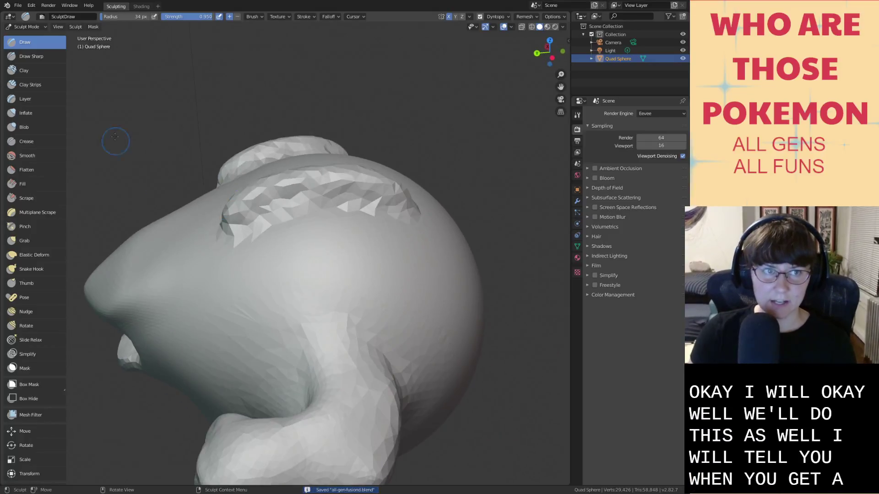
Pull the two mirrored head ridges upward along their full length with the Grab brush.
middle_drag(257, 153, 263, 158)
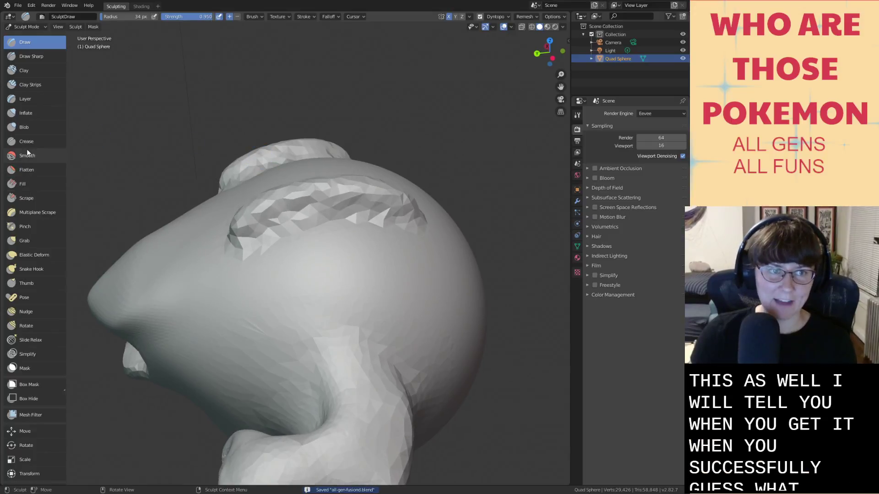
click(35, 242)
mouse_move(218, 163)
mouse_down()
mouse_move(219, 129)
mouse_move(237, 145)
mouse_move(221, 137)
mouse_move(220, 116)
mouse_up()
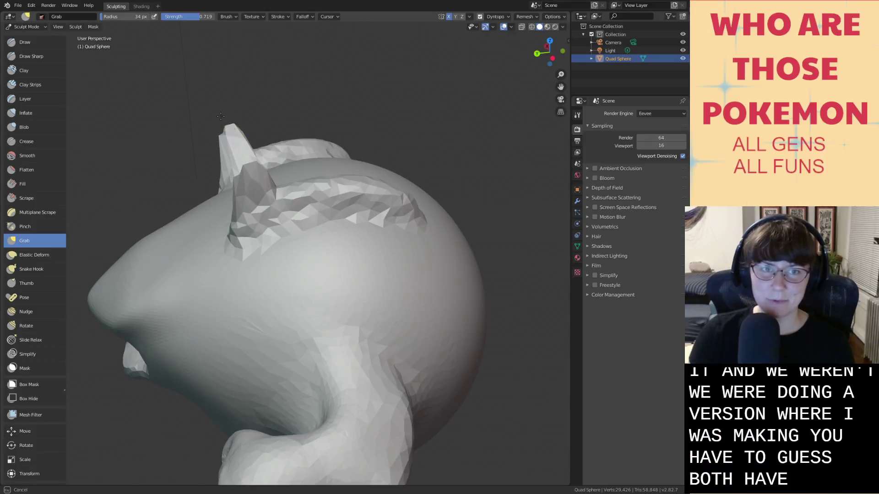
middle_drag(262, 150, 254, 158)
drag(252, 147, 238, 110)
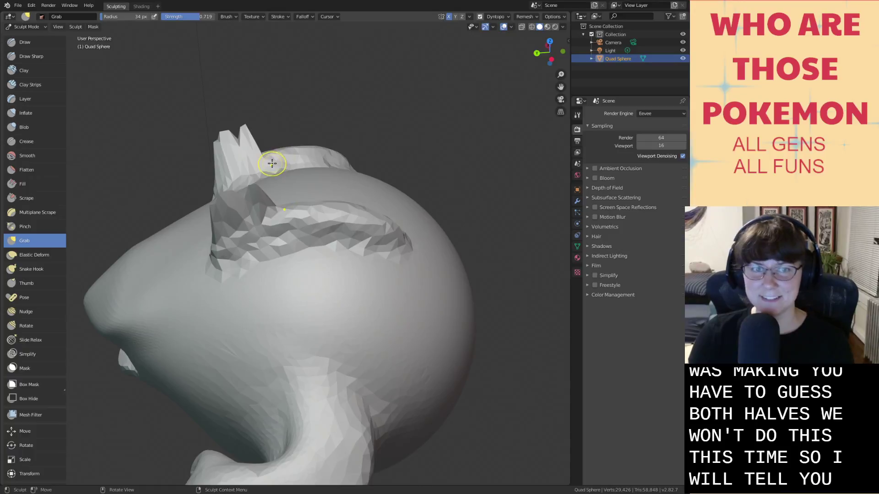
drag(272, 163, 277, 109)
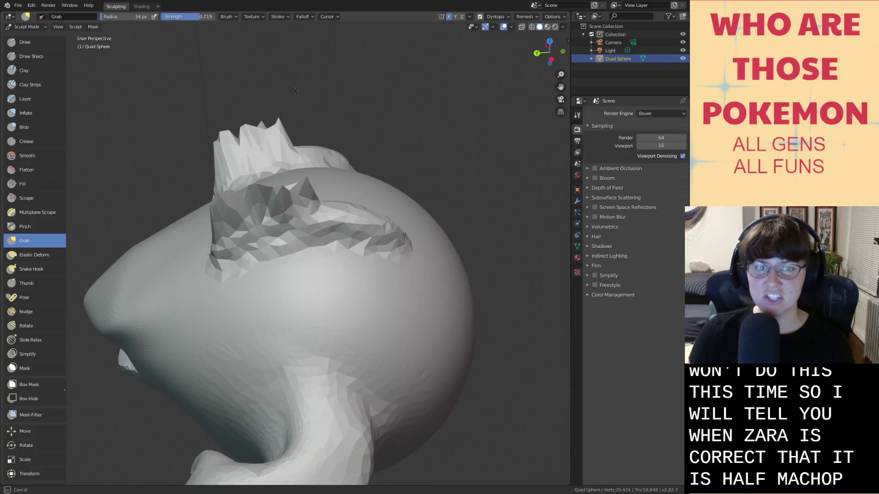
middle_drag(333, 187, 337, 215)
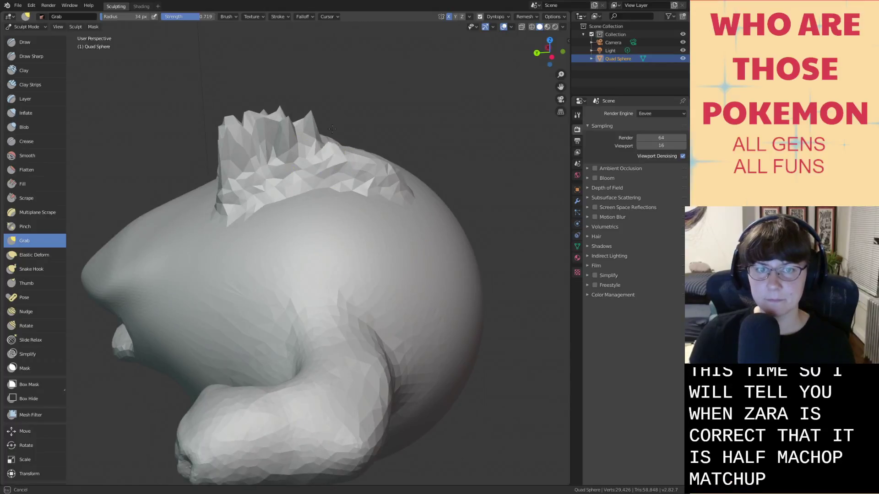
drag(332, 128, 330, 76)
mouse_move(350, 153)
mouse_down()
mouse_move(348, 69)
mouse_move(372, 69)
mouse_up()
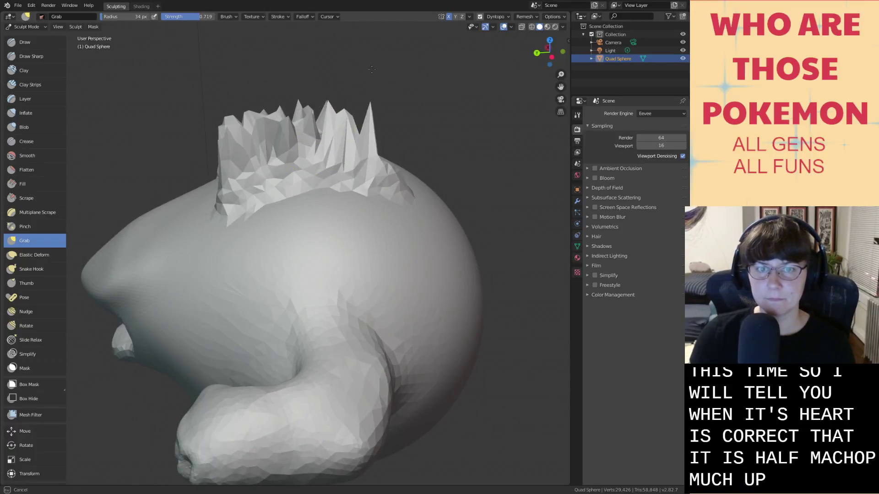
drag(387, 166, 389, 109)
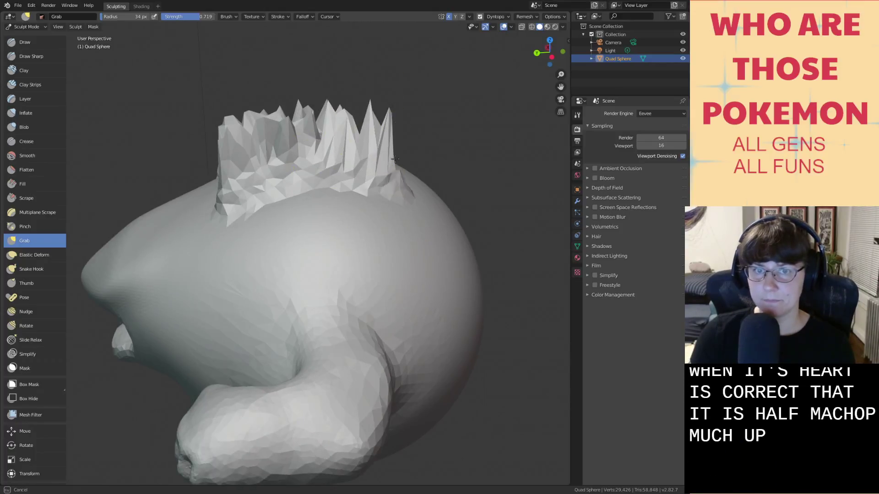
Thicken the thin raised crests of both head ridges with the Inflate brush.
middle_drag(401, 94, 387, 216)
key(i)
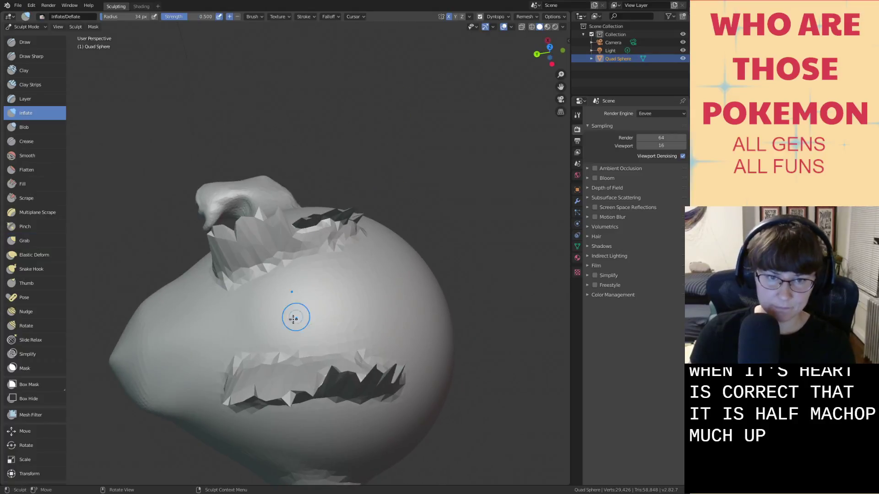
scroll(245, 383, down, 3)
drag(259, 324, 332, 322)
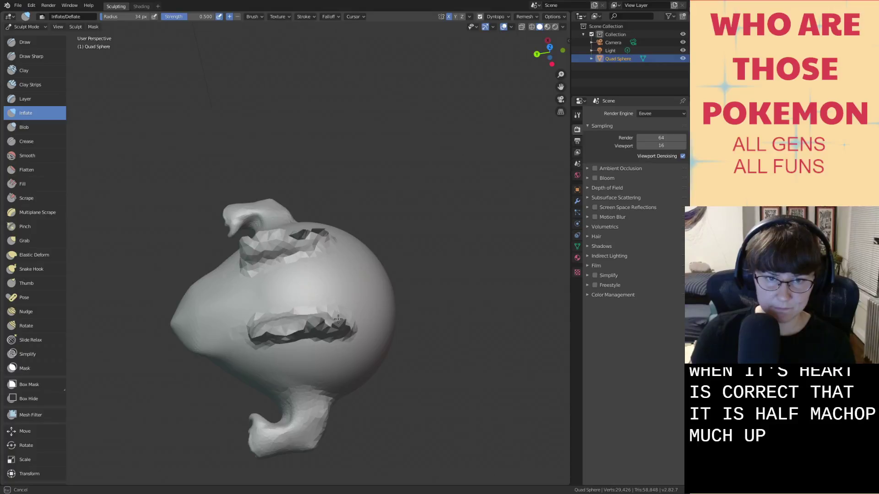
Soften the jagged surface of the raised head ridges from several angles with the Smooth brush.
middle_drag(323, 317, 387, 229)
key(s)
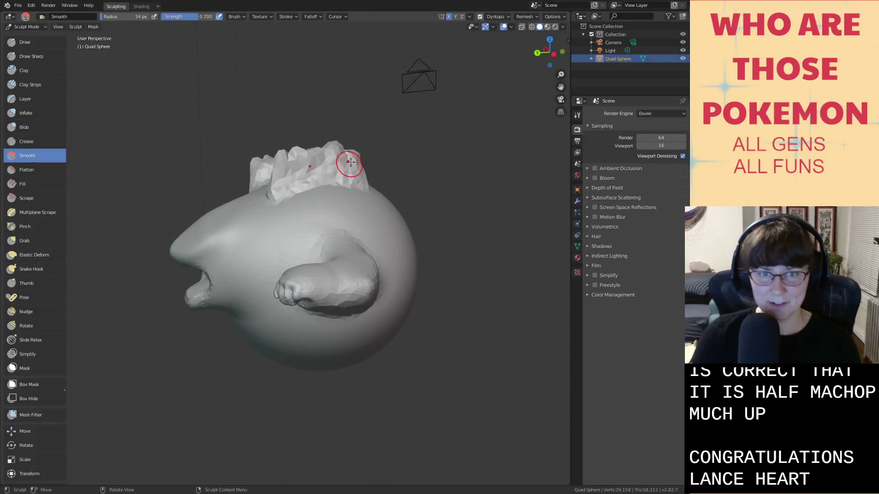
middle_drag(298, 160, 290, 192)
scroll(309, 213, up, 3)
mouse_move(291, 192)
mouse_down()
mouse_move(275, 186)
mouse_move(314, 188)
mouse_move(251, 190)
mouse_move(282, 192)
mouse_move(265, 196)
mouse_up()
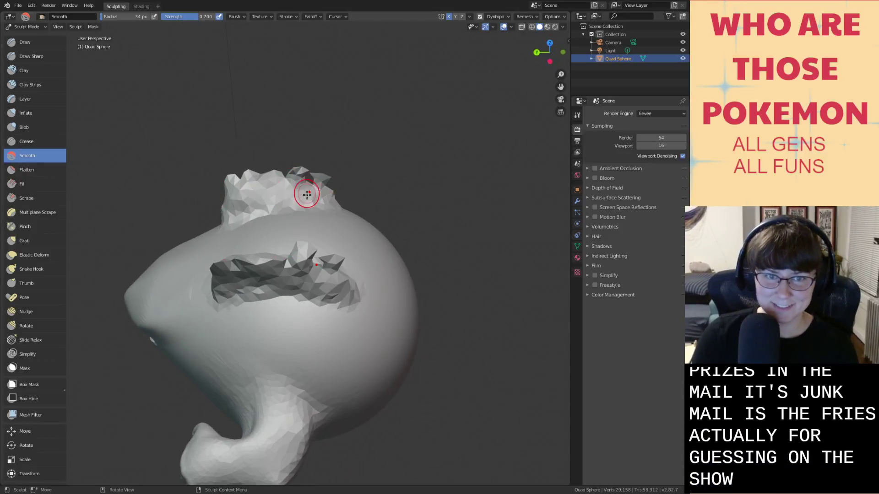
middle_drag(313, 245, 314, 233)
mouse_move(316, 235)
mouse_down()
mouse_move(336, 246)
mouse_move(283, 241)
mouse_up()
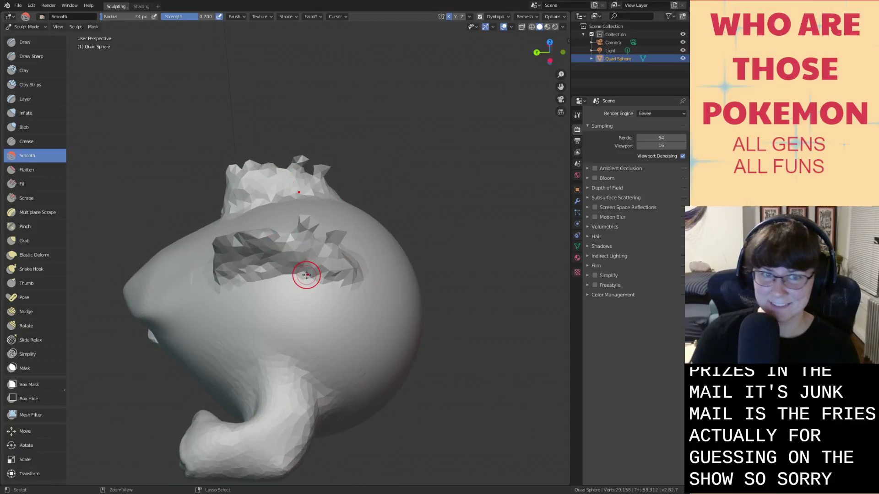
mouse_move(304, 274)
middle_down()
mouse_move(295, 284)
mouse_move(330, 277)
middle_up()
Fill out the head ridges further with the Inflate brush and reshape their upper edges with the Grab brush.
key(i)
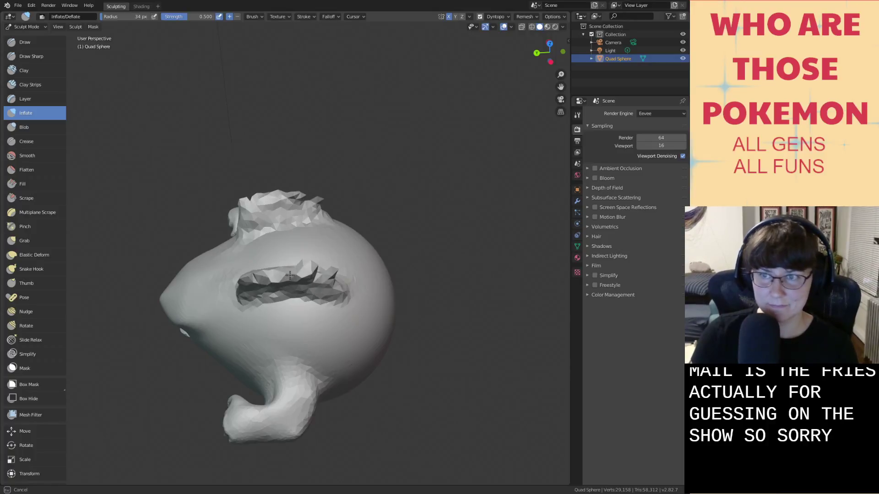
middle_drag(282, 281, 263, 262)
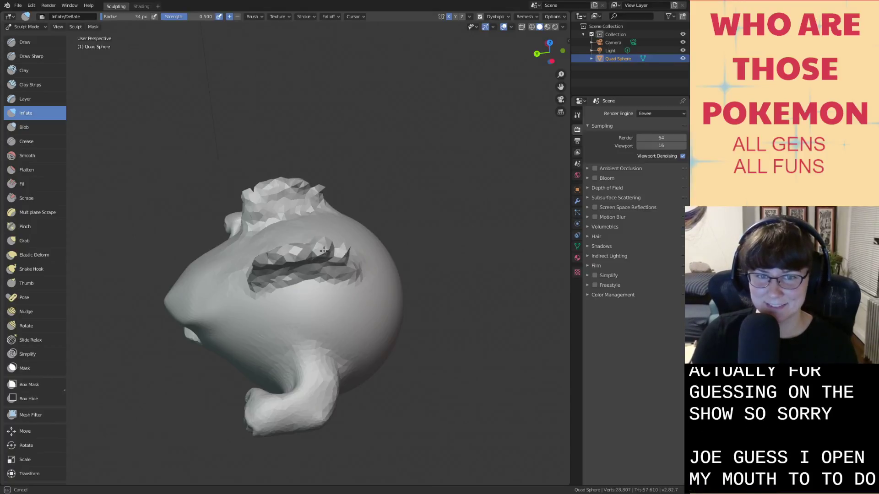
mouse_move(327, 263)
middle_down()
mouse_move(317, 259)
mouse_move(333, 267)
middle_up()
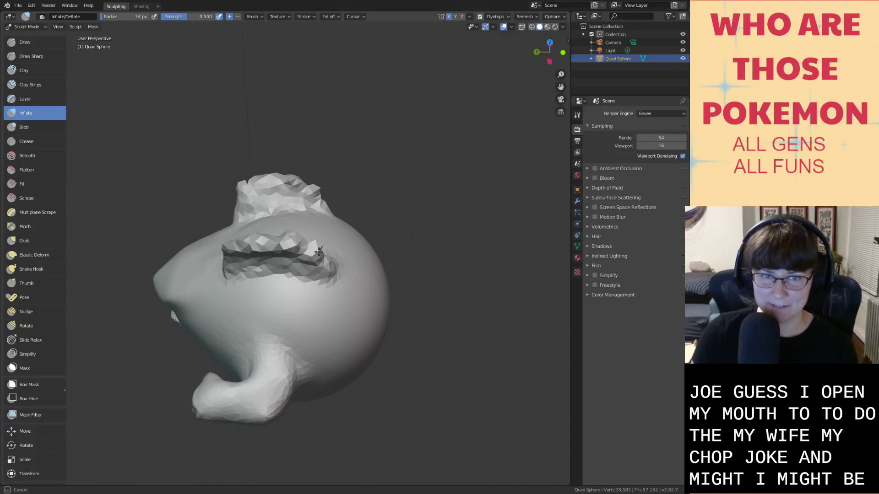
key(g)
scroll(328, 258, down, 1)
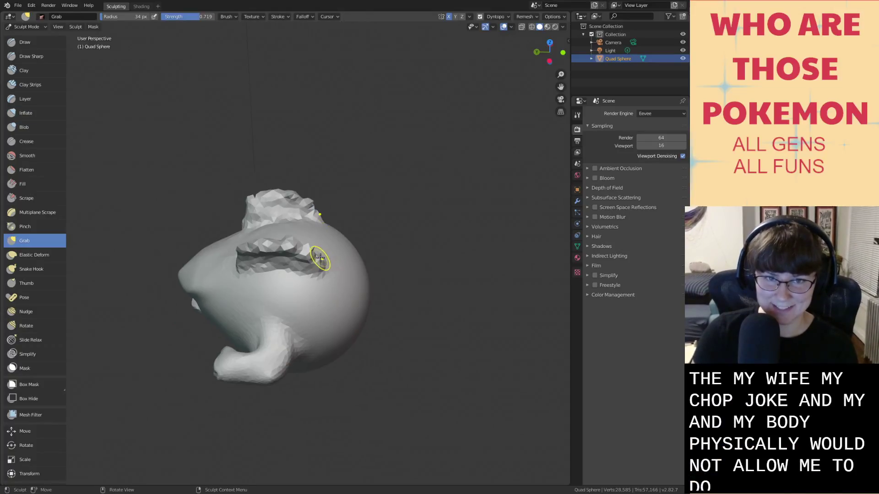
mouse_move(315, 259)
mouse_down()
mouse_move(321, 243)
mouse_move(243, 238)
mouse_up()
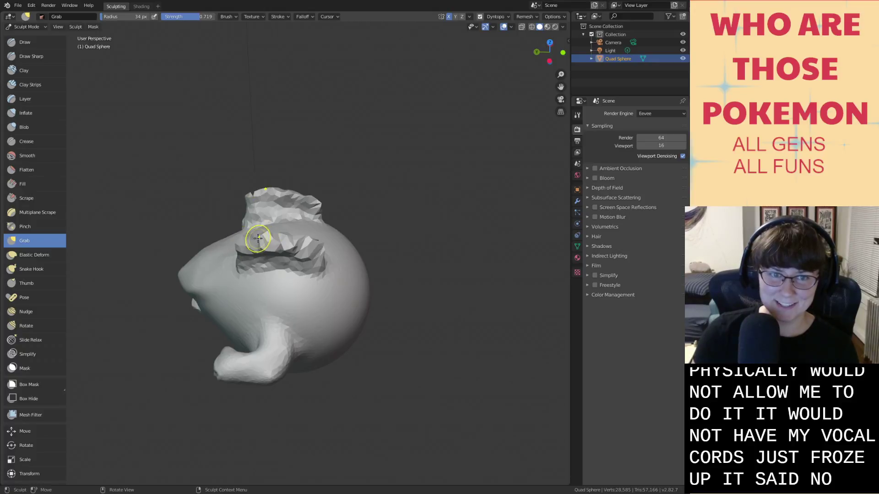
Inflate the side faces of the head ridges, enlarging the brush radius to 37 px.
scroll(271, 255, up, 4)
key(i)
middle_drag(270, 255, 283, 231)
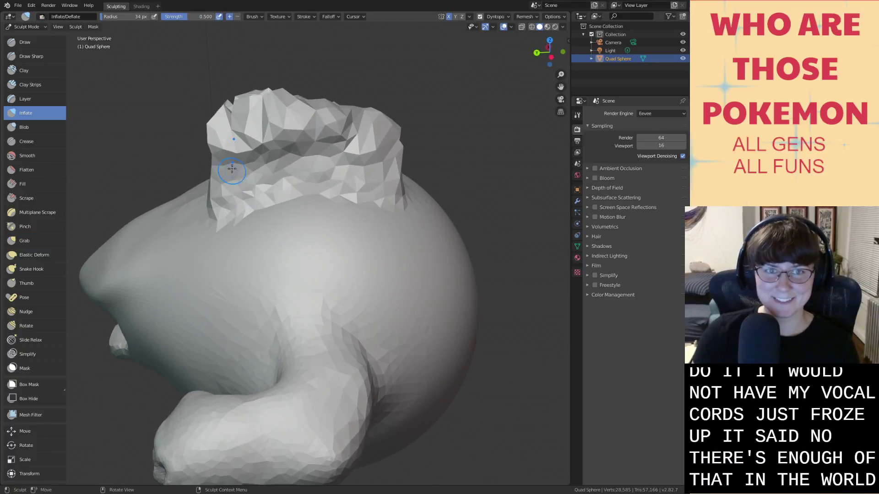
drag(235, 133, 313, 111)
mouse_move(381, 133)
mouse_down()
mouse_move(332, 141)
mouse_move(316, 160)
mouse_move(399, 185)
mouse_up()
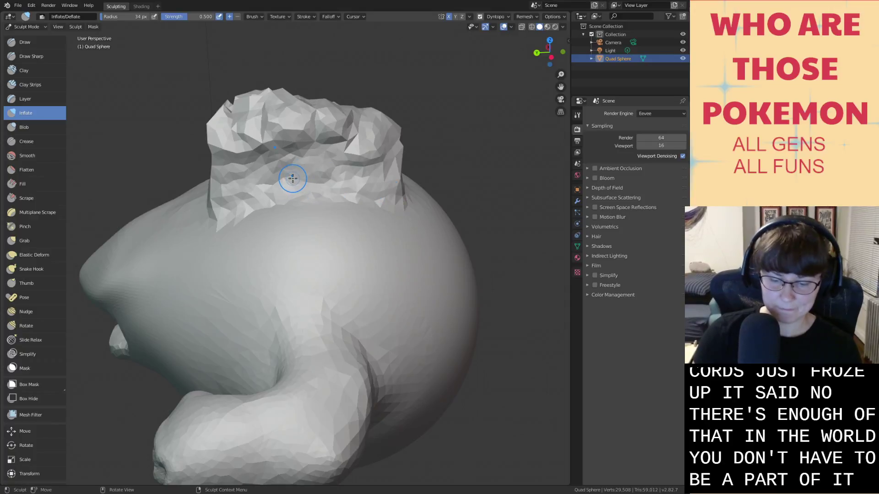
key(bracketright)
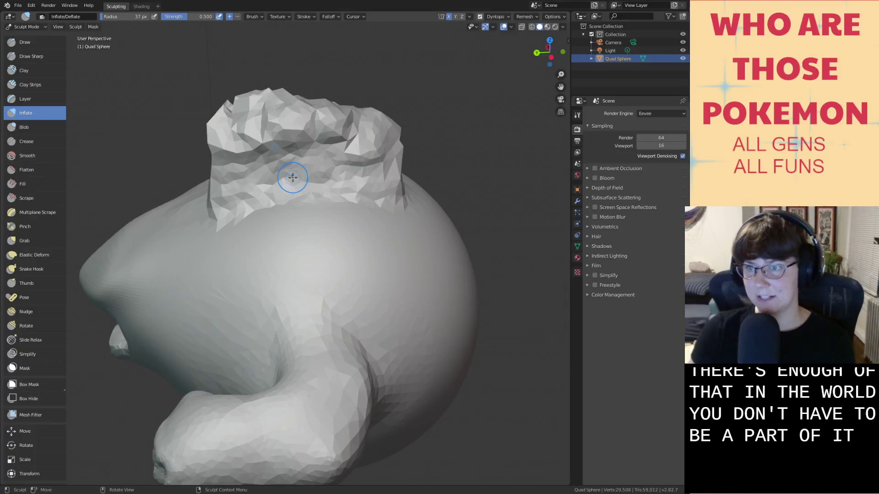
mouse_move(245, 126)
mouse_down()
mouse_move(348, 123)
mouse_move(274, 137)
mouse_move(364, 156)
mouse_up()
Smooth both head ridges into clean ear-like fins with the Smooth brush at a 112 px radius.
key(shift+s)
mouse_move(243, 137)
mouse_down()
mouse_move(236, 147)
mouse_move(373, 142)
mouse_move(397, 120)
mouse_move(384, 128)
mouse_up()
drag(282, 178, 294, 171)
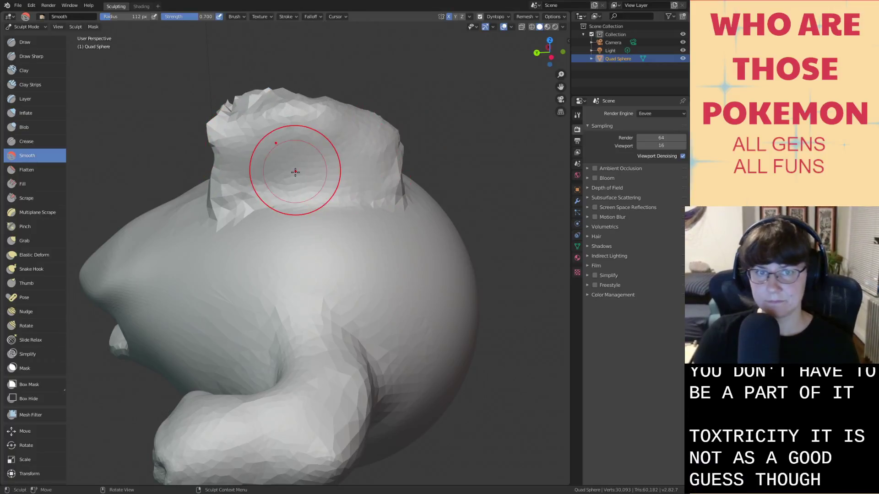
mouse_move(294, 170)
middle_down()
mouse_move(338, 169)
mouse_move(276, 170)
middle_up()
middle_drag(346, 140, 476, 147)
scroll(412, 142, down, 3)
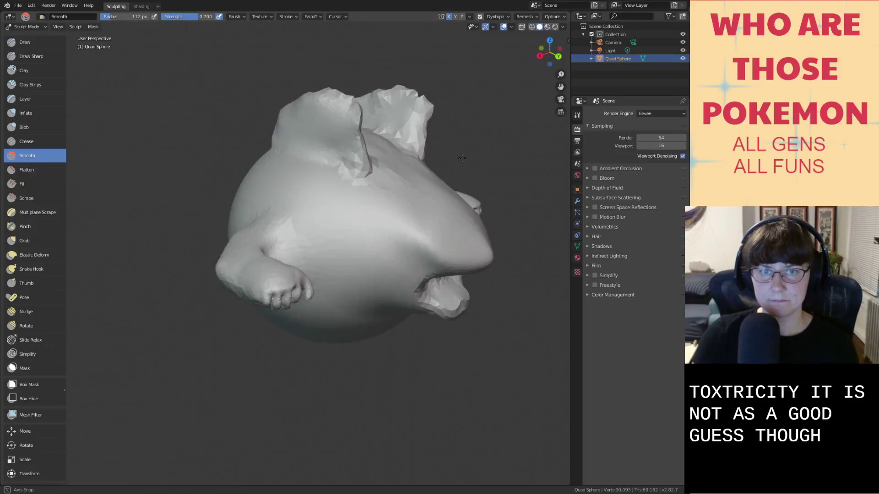
middle_drag(293, 128, 380, 127)
mouse_move(324, 128)
mouse_down()
mouse_move(261, 112)
mouse_move(325, 126)
mouse_up()
middle_drag(334, 125, 183, 130)
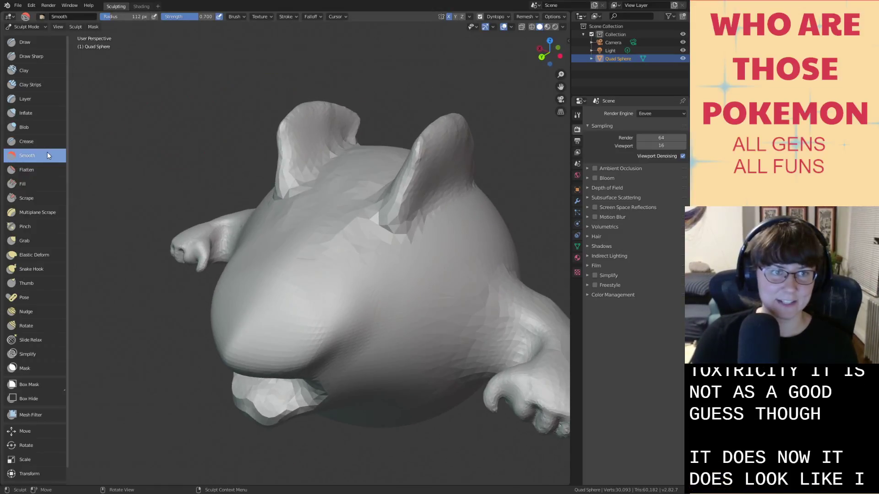
Switch to the Grab brush and reduce its radius to 15 px for shaping the fins' edges.
click(29, 239)
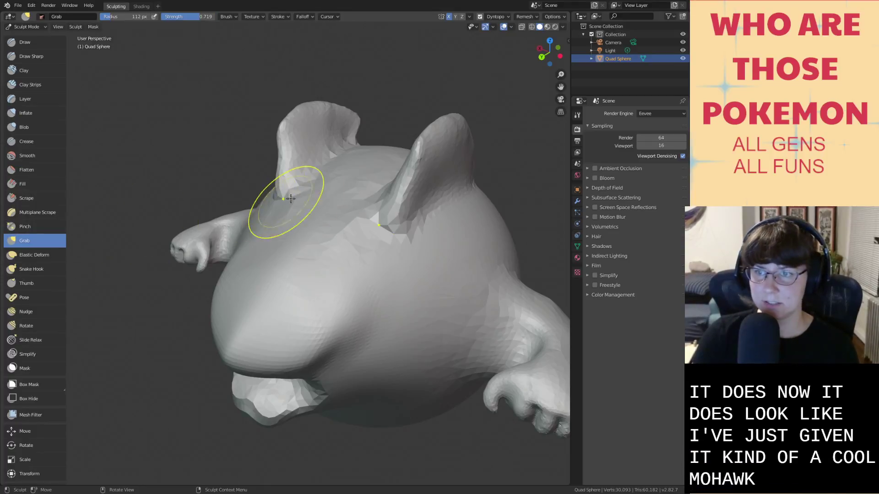
middle_drag(275, 219, 312, 218)
right_click(312, 218)
drag(256, 218, 238, 218)
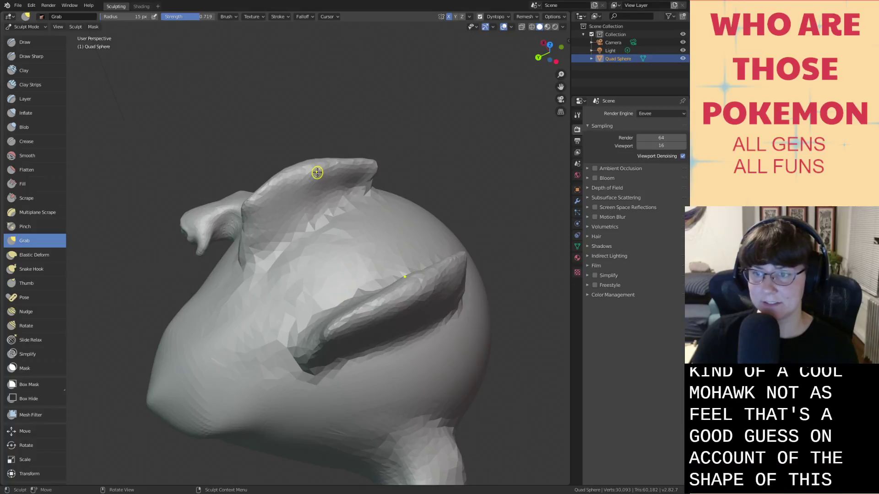
middle_drag(316, 172, 308, 132)
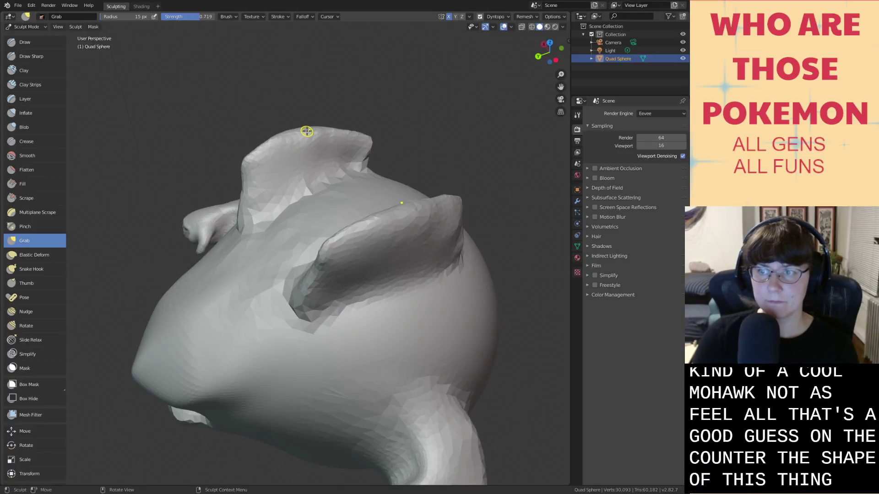
Try pulling spikes from the fins' top edges, undo them, and enlarge the Grab brush radius to 37 px.
key(bracketright)
key(bracketright)
key(bracketright)
key(bracketright)
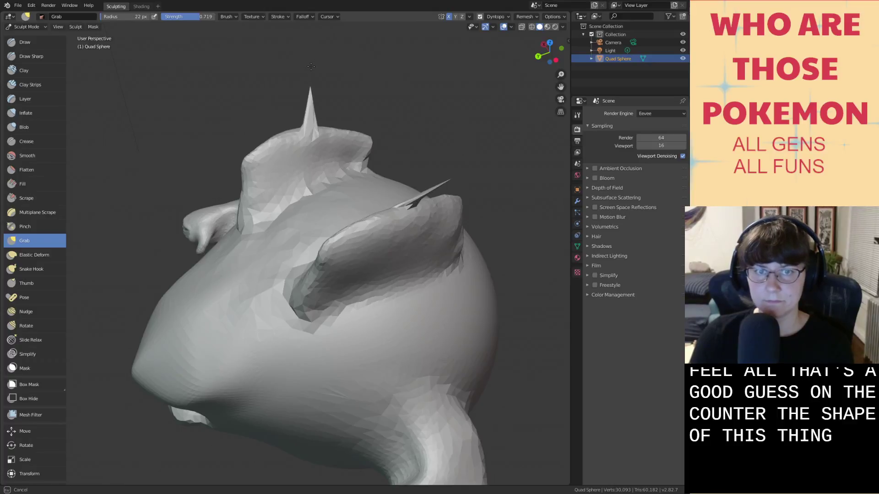
key(ctrl+z)
key(ctrl+z)
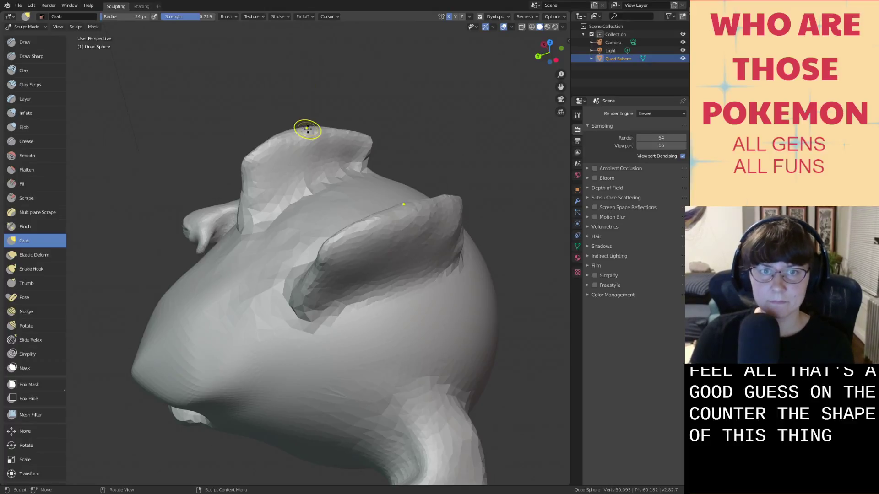
drag(308, 131, 306, 69)
mouse_move(306, 69)
middle_down()
mouse_move(382, 94)
mouse_move(389, 84)
mouse_move(302, 62)
middle_up()
key(ctrl+z)
scroll(278, 119, down, 4)
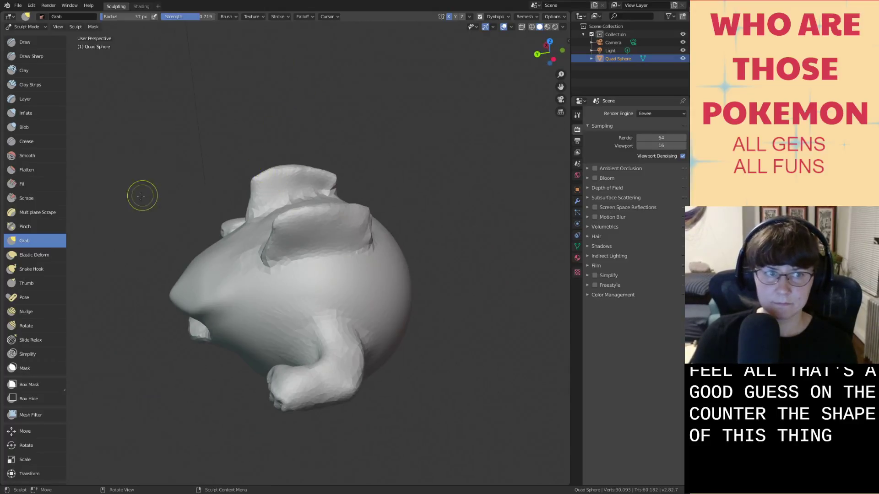
Pull up a tall front peak and a smaller rear peak on each mirrored fin with the Elastic Deform brush.
click(34, 255)
drag(280, 159, 279, 114)
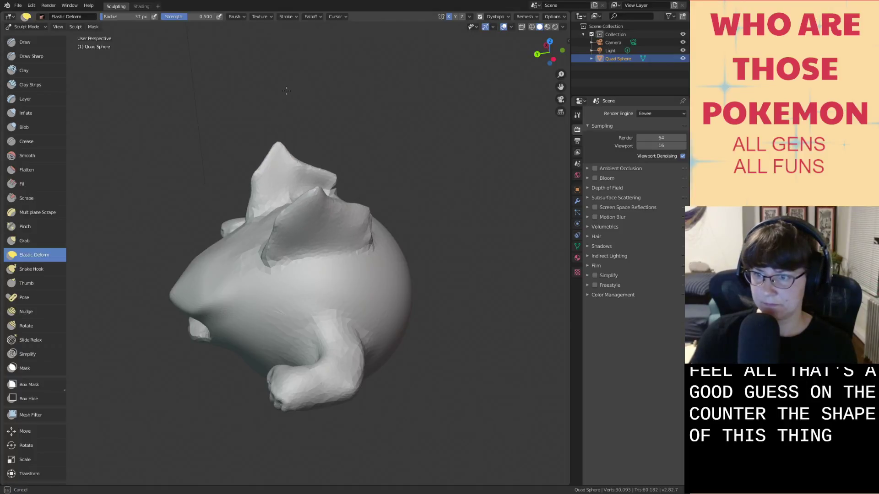
mouse_move(323, 161)
mouse_down()
mouse_move(328, 140)
mouse_move(333, 160)
mouse_up()
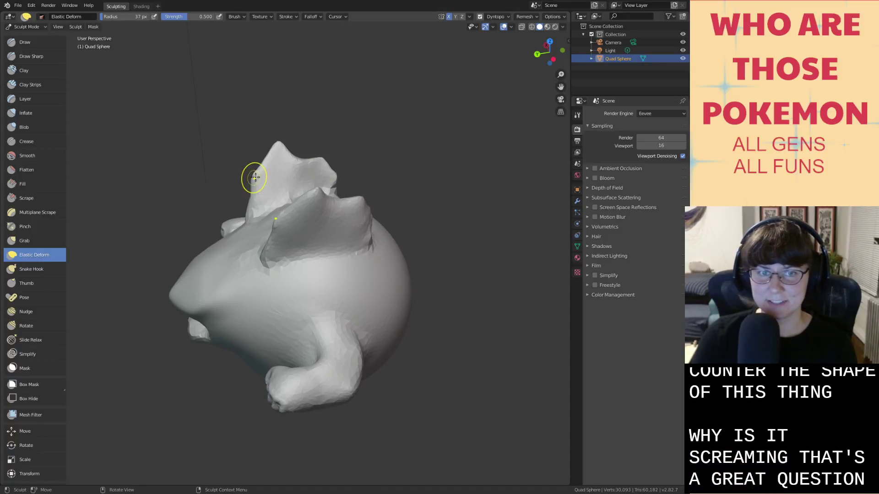
drag(275, 145, 276, 134)
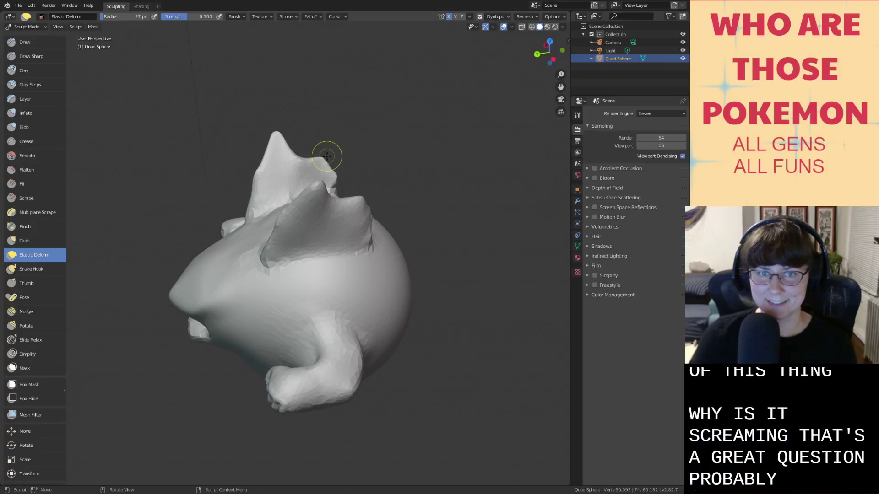
drag(320, 166, 321, 137)
Switch to the Draw brush for sculpting on the body's smooth underside.
mouse_move(321, 138)
middle_down()
mouse_move(365, 138)
mouse_move(341, 69)
mouse_move(323, 182)
middle_up()
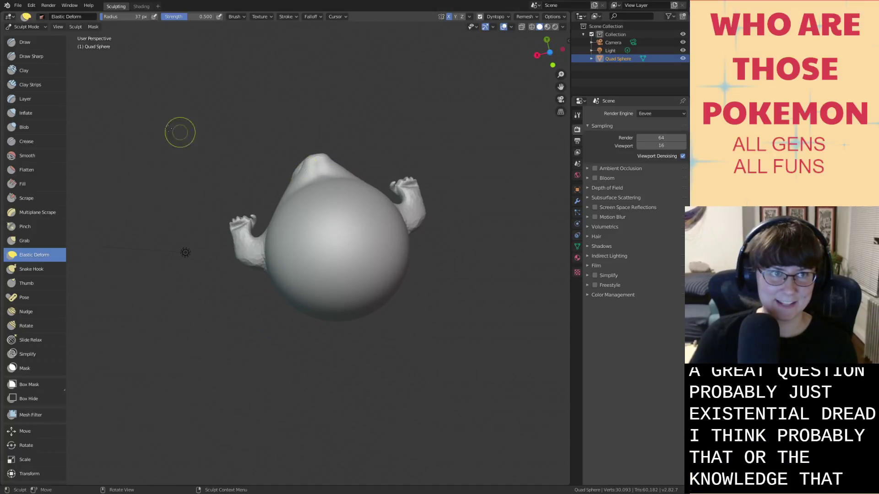
key(x)
mouse_move(286, 147)
middle_down()
mouse_move(245, 186)
mouse_move(275, 194)
mouse_move(156, 209)
mouse_move(318, 251)
mouse_move(347, 250)
mouse_move(330, 232)
middle_up()
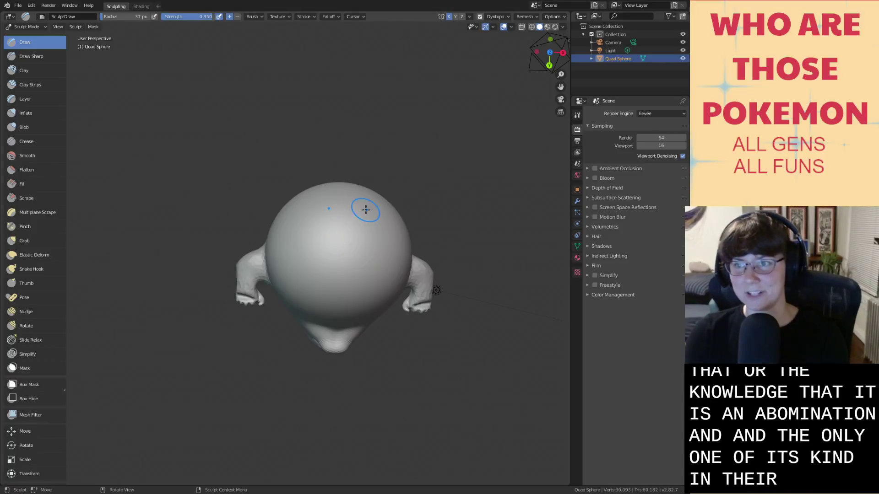
mouse_move(342, 195)
mouse_down()
mouse_move(345, 286)
mouse_move(364, 283)
mouse_move(361, 172)
mouse_up()
key(ctrl+z)
scroll(363, 276, up, 2)
mouse_move(363, 273)
mouse_down()
mouse_move(376, 192)
mouse_move(350, 286)
mouse_move(360, 206)
mouse_up()
key(ctrl+z)
Build up a long raised ridge along the middle of the underside with the Draw brush at a 37 px radius, and save.
drag(361, 169, 366, 262)
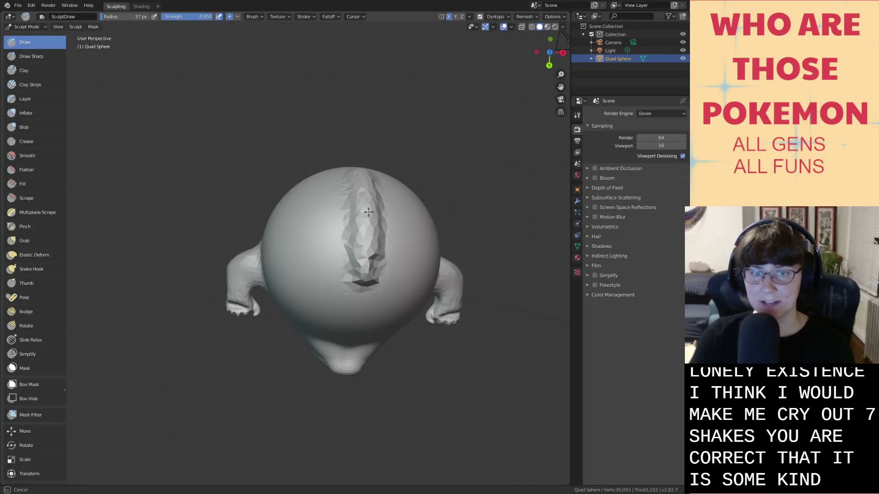
mouse_move(365, 179)
mouse_down()
mouse_move(365, 277)
mouse_move(359, 164)
mouse_up()
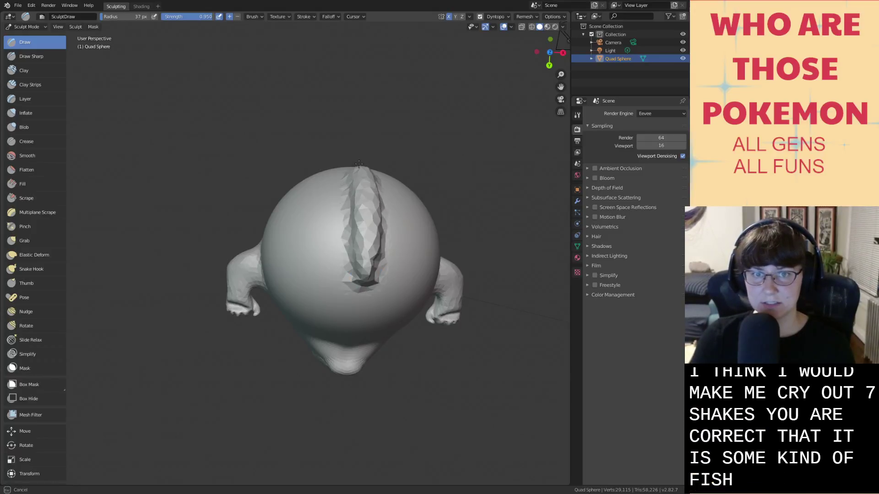
drag(367, 223, 366, 202)
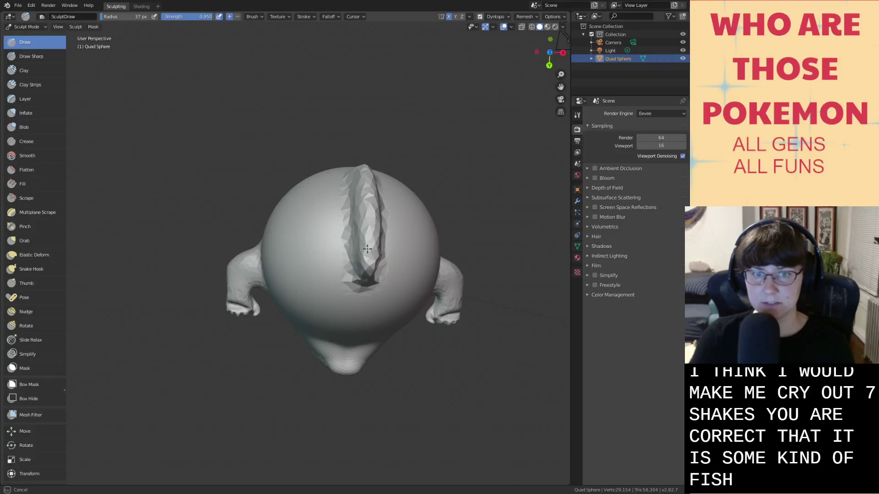
drag(367, 249, 365, 170)
middle_drag(376, 265, 389, 276)
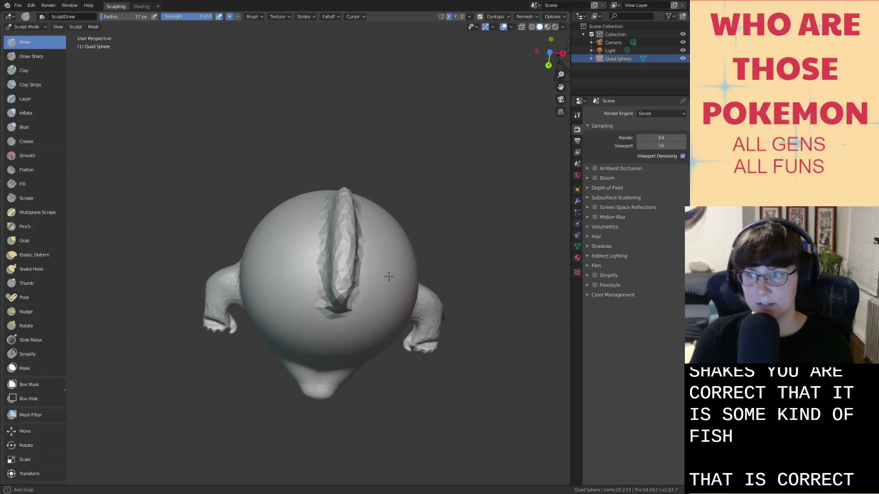
drag(345, 276, 349, 235)
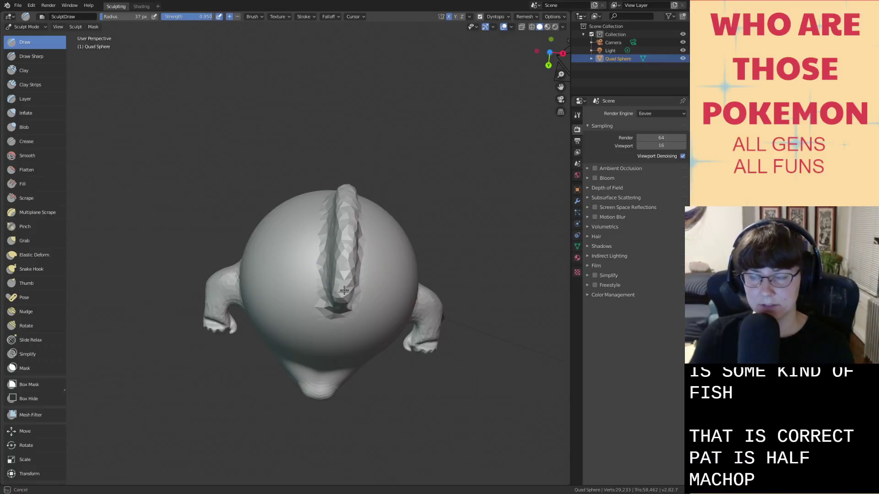
drag(347, 269, 348, 290)
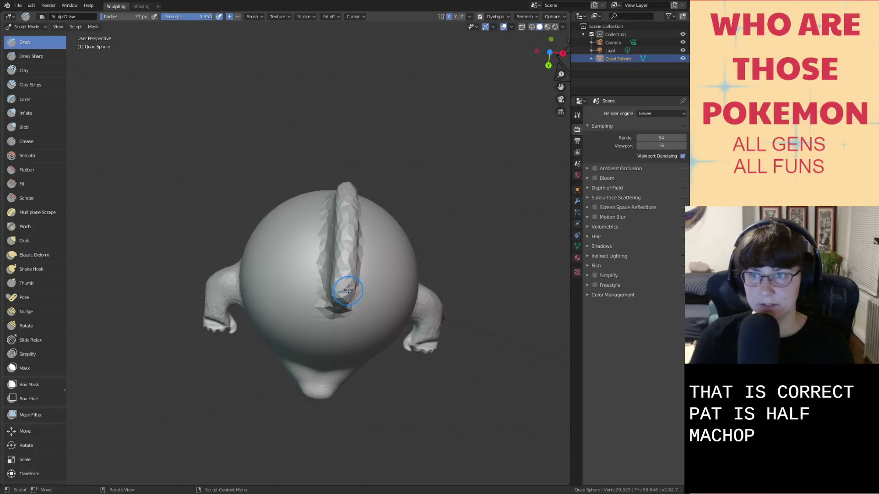
key(ctrl+s)
Pull the underside ridge down into a fin with a long front point and a smaller rear point using Elastic Deform, and save.
mouse_move(372, 225)
middle_down()
mouse_move(431, 292)
mouse_move(448, 288)
mouse_move(442, 338)
mouse_move(310, 294)
mouse_move(369, 369)
mouse_move(406, 310)
mouse_move(357, 260)
mouse_move(274, 263)
middle_up()
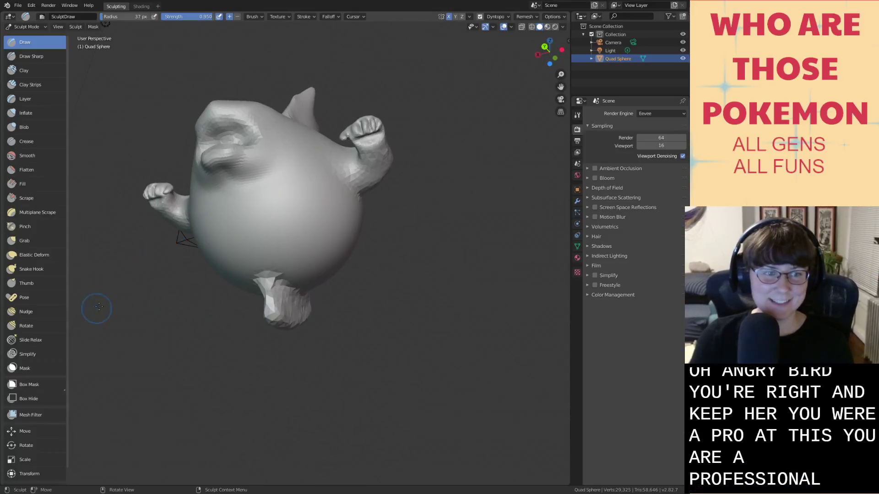
click(25, 254)
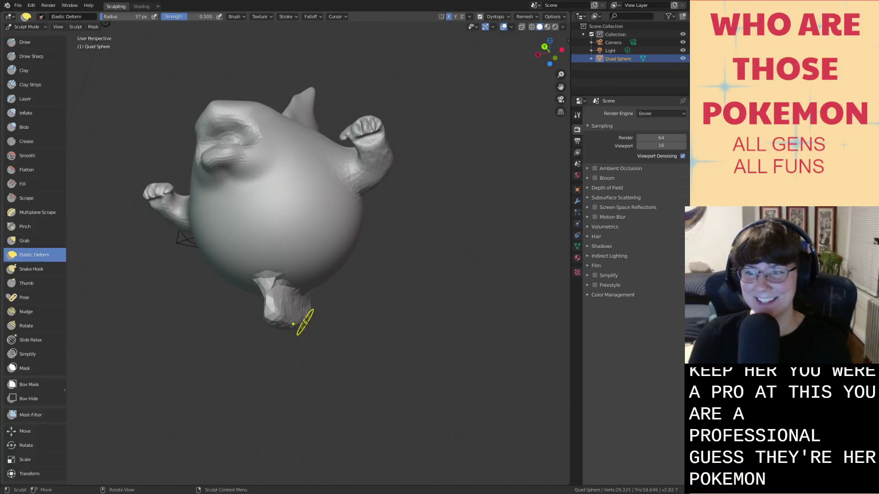
middle_drag(304, 317, 334, 352)
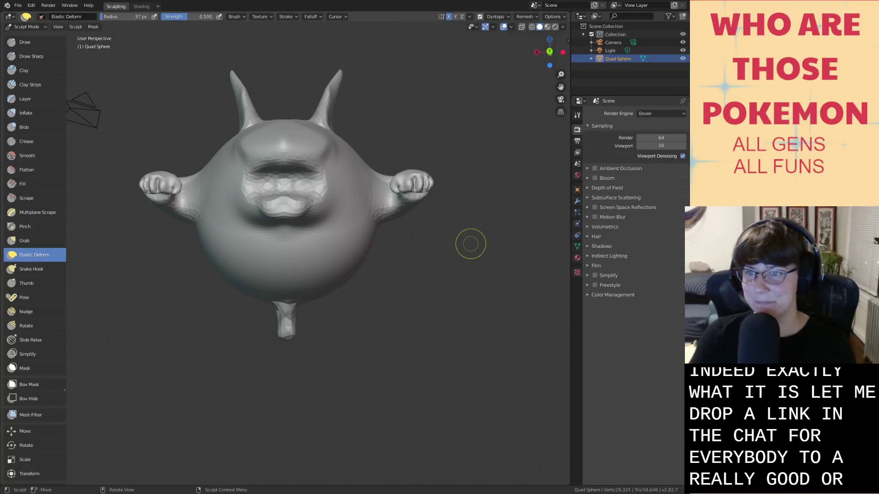
mouse_move(469, 241)
middle_down()
mouse_move(365, 229)
mouse_move(321, 288)
middle_up()
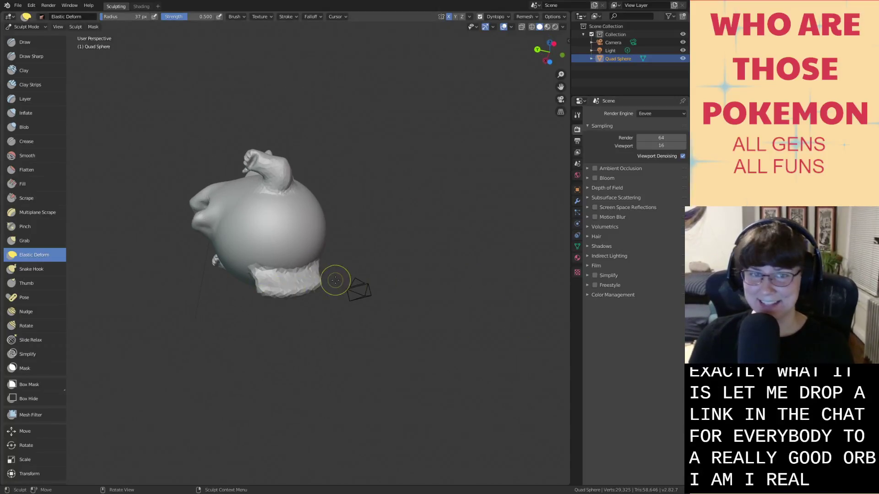
drag(270, 294, 274, 297)
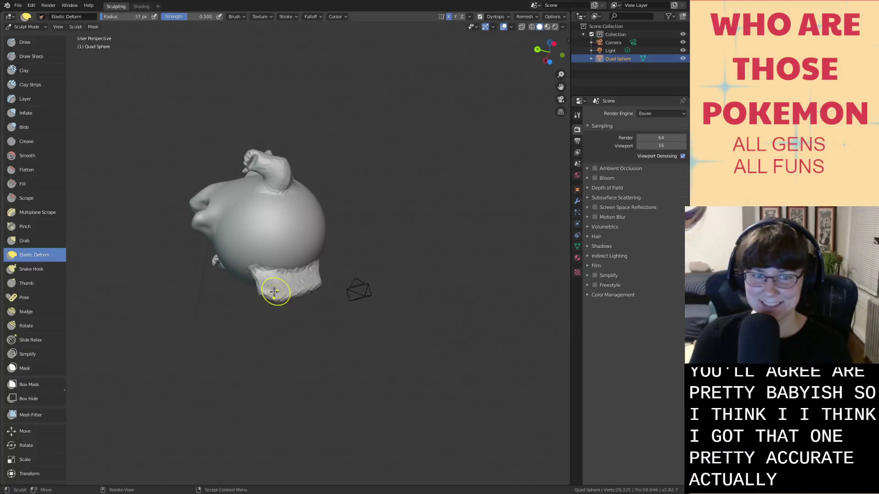
drag(268, 296, 301, 345)
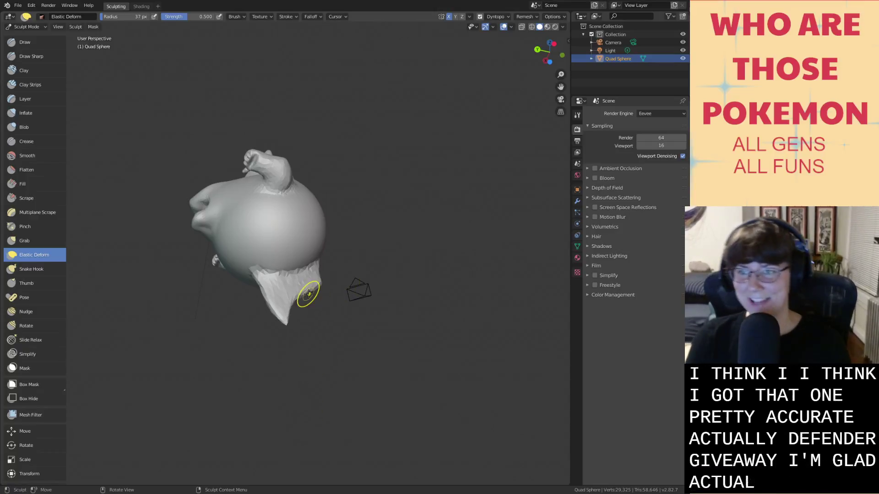
drag(306, 294, 309, 305)
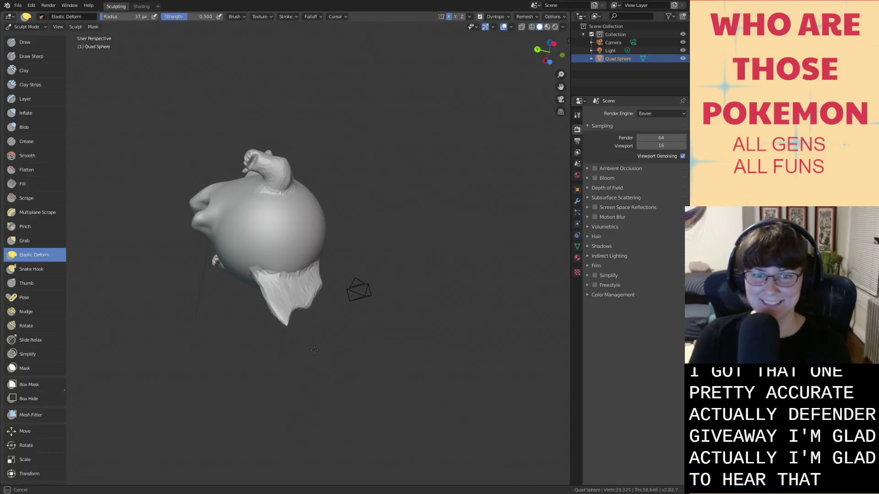
drag(314, 350, 265, 323)
mouse_move(265, 324)
middle_down()
mouse_move(331, 367)
mouse_move(304, 373)
middle_up()
key(ctrl+s)
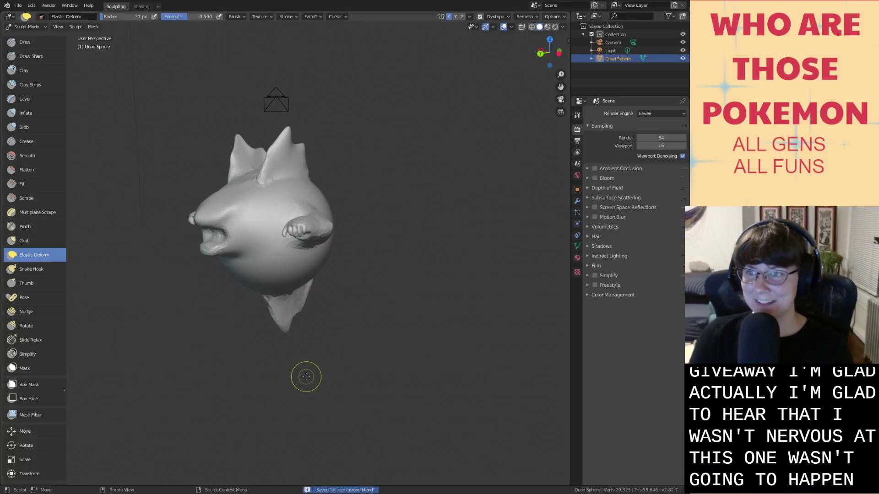
mouse_move(316, 337)
middle_down()
mouse_move(347, 333)
mouse_move(361, 343)
mouse_move(337, 307)
mouse_move(377, 338)
mouse_move(368, 337)
middle_up()
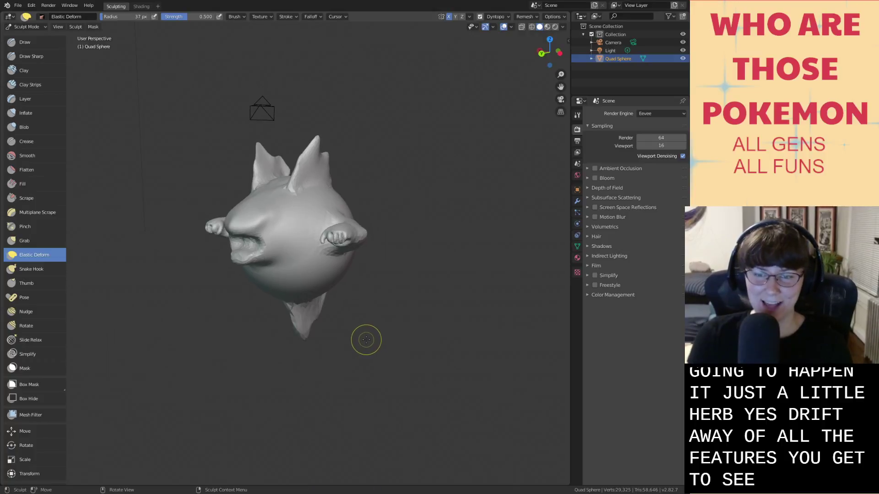
key(ctrl+s)
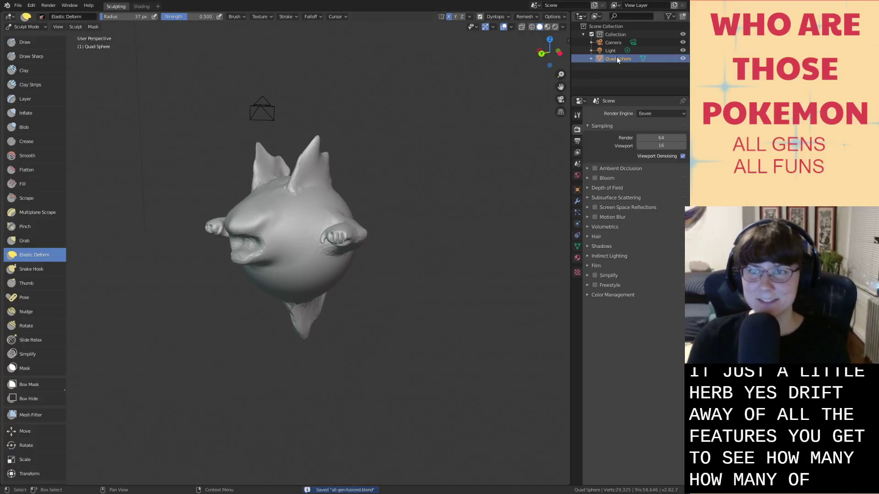
key(shift+m)
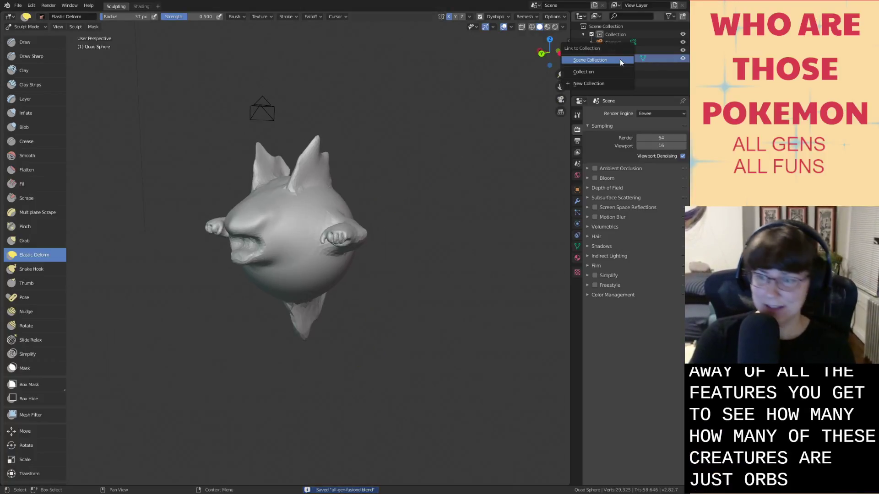
text(nha)
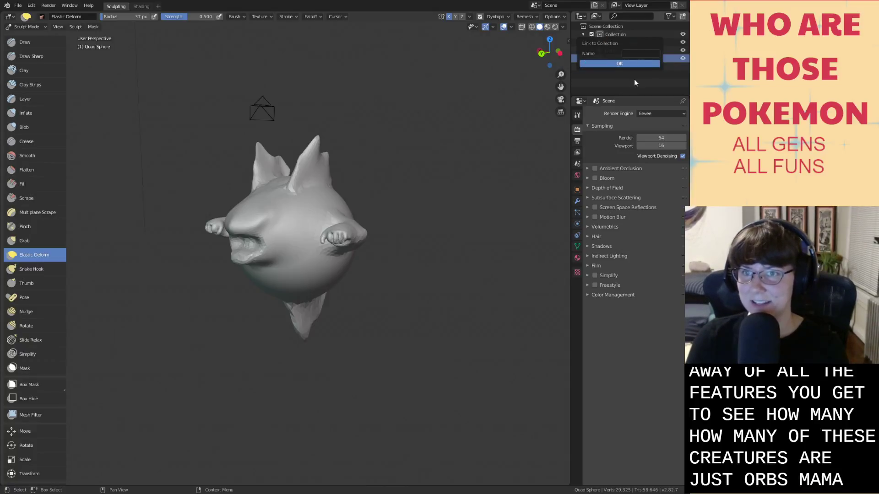
key(Escape)
Rename the Quad Sphere object as Mavanha.
text(Masanh)
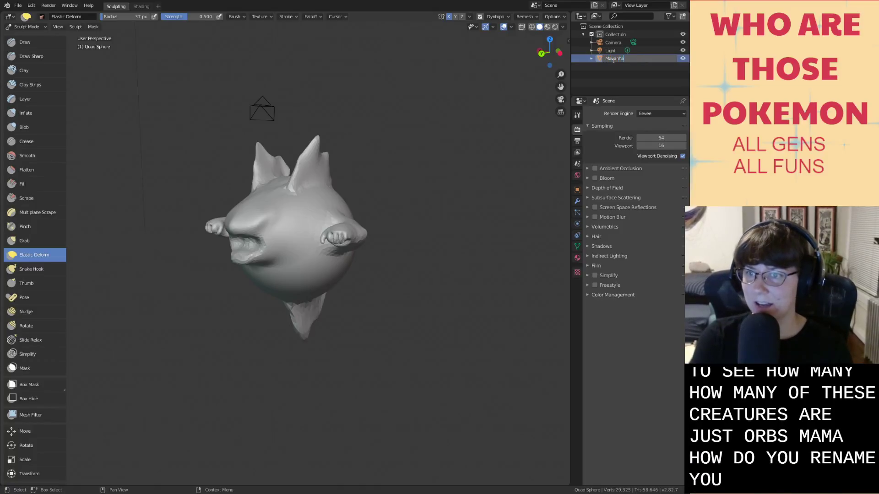
text(avanha)
key(Return)
Reshape the creature's open mouth into a wider smile with raised corners using the Grab brush at a 37 px radius, and save the file.
middle_drag(407, 157, 425, 168)
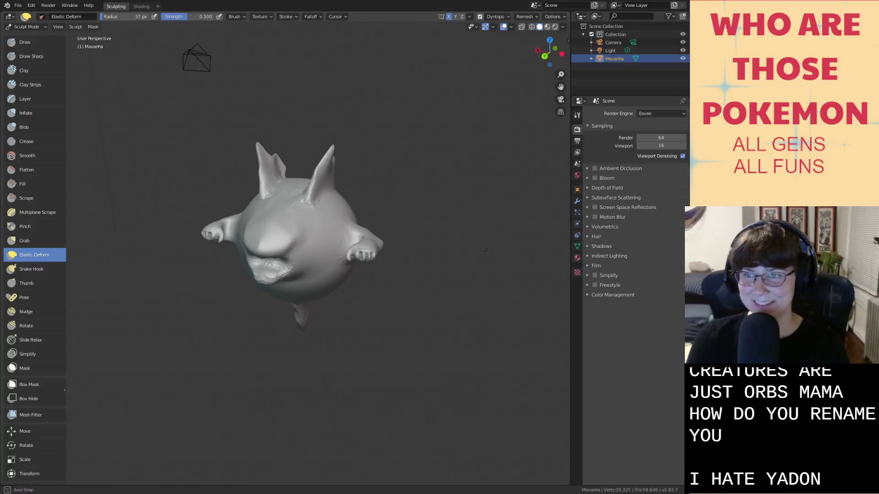
mouse_move(450, 202)
middle_down()
mouse_move(460, 236)
mouse_move(478, 239)
middle_up()
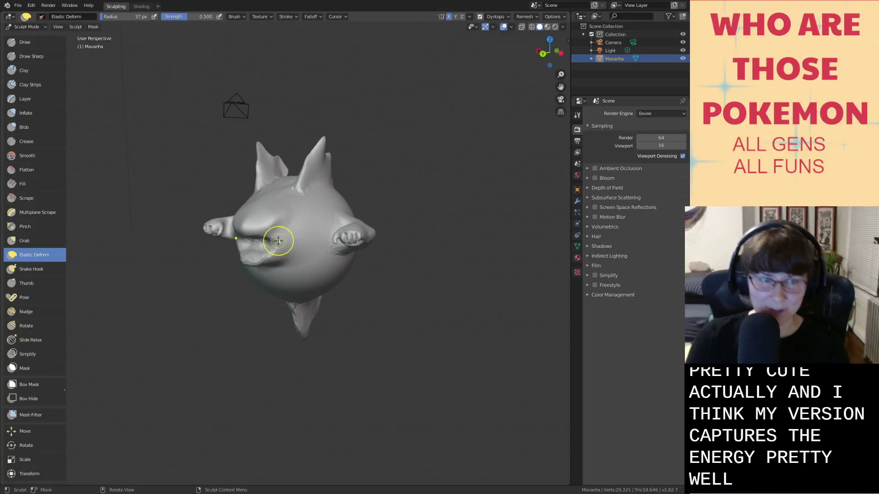
key(g)
scroll(276, 239, up, 2)
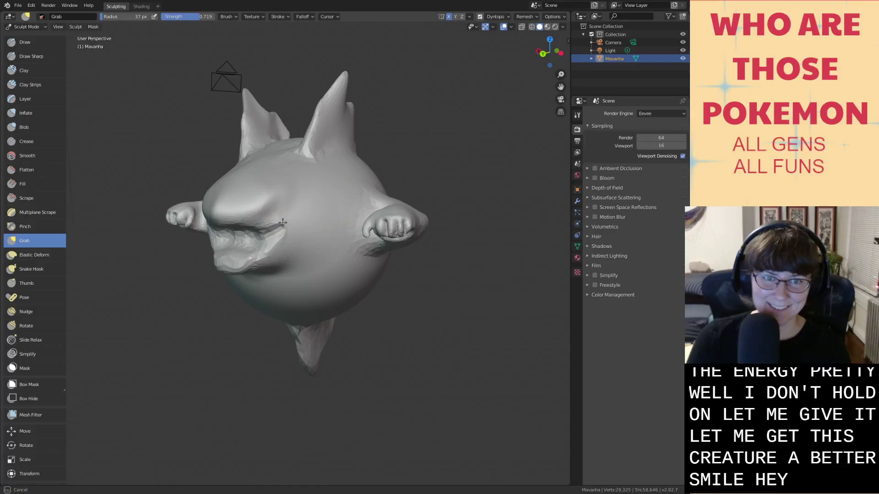
middle_drag(284, 214, 281, 232)
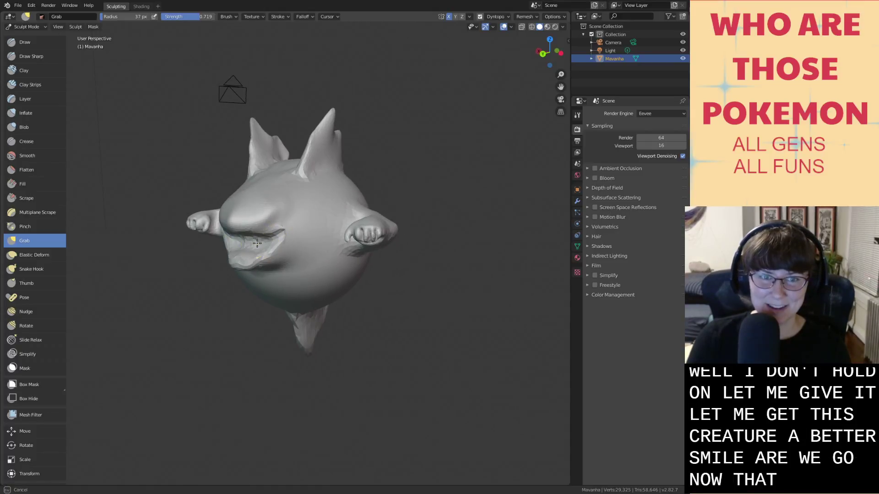
drag(257, 243, 259, 243)
key(ctrl+s)
mouse_move(424, 288)
middle_down()
mouse_move(509, 280)
mouse_move(498, 283)
middle_up()
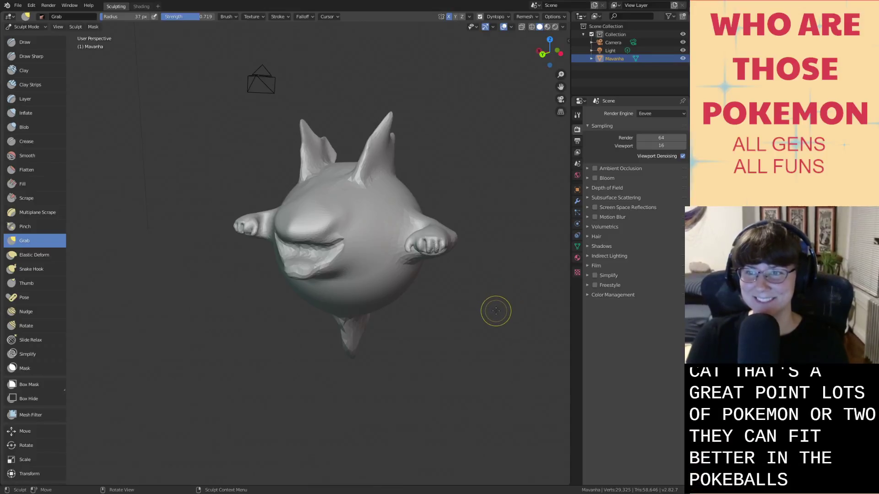
middle_drag(494, 309, 505, 292)
key(ctrl+s)
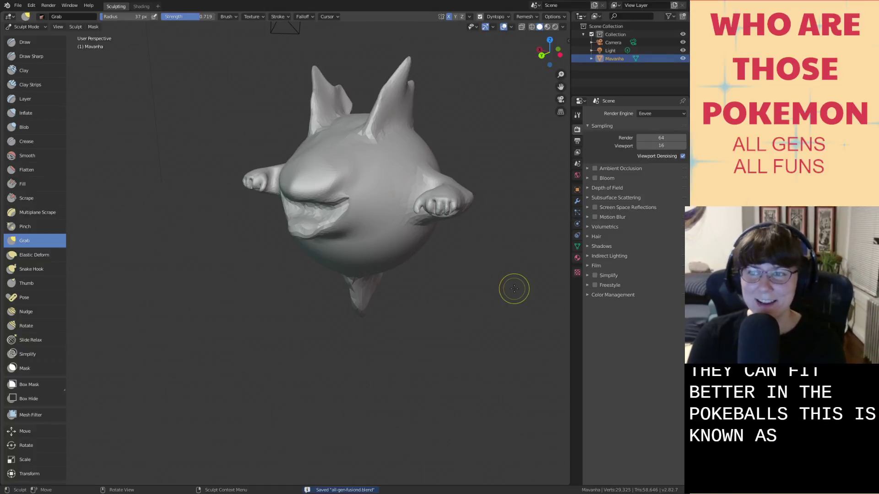
Hide the Mavanha creature to clear the viewport.
middle_drag(490, 320, 527, 275)
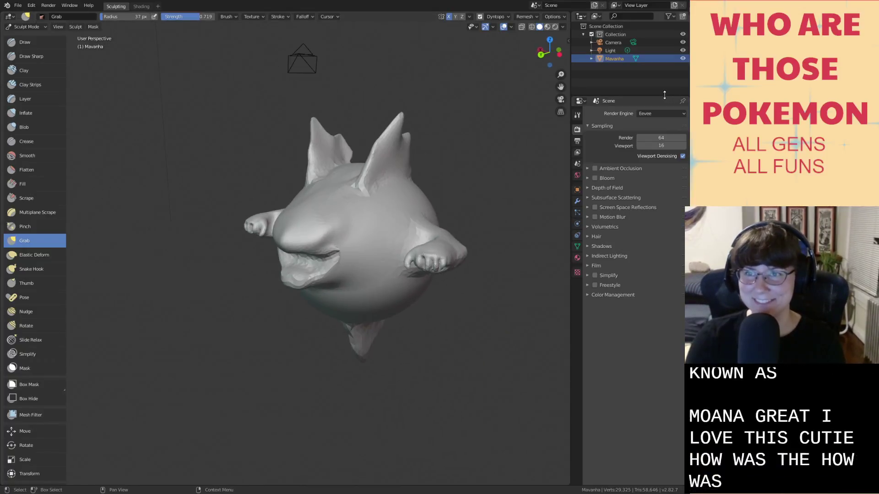
click(683, 59)
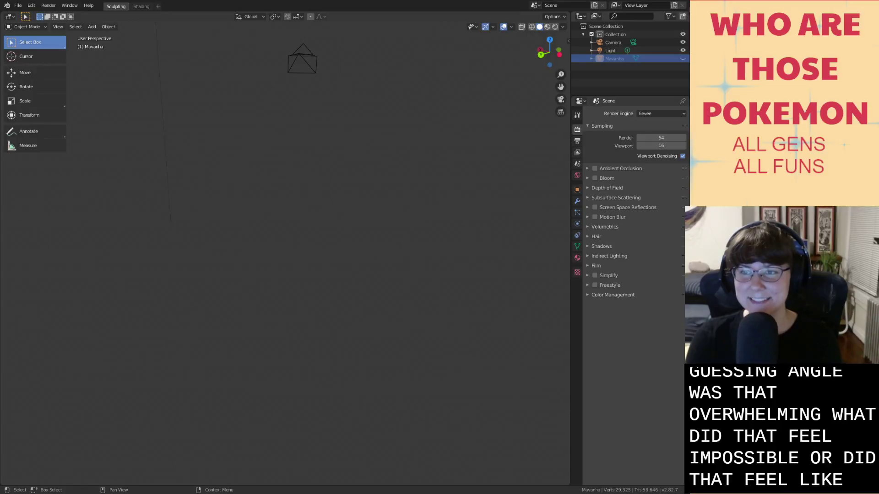
click(682, 58)
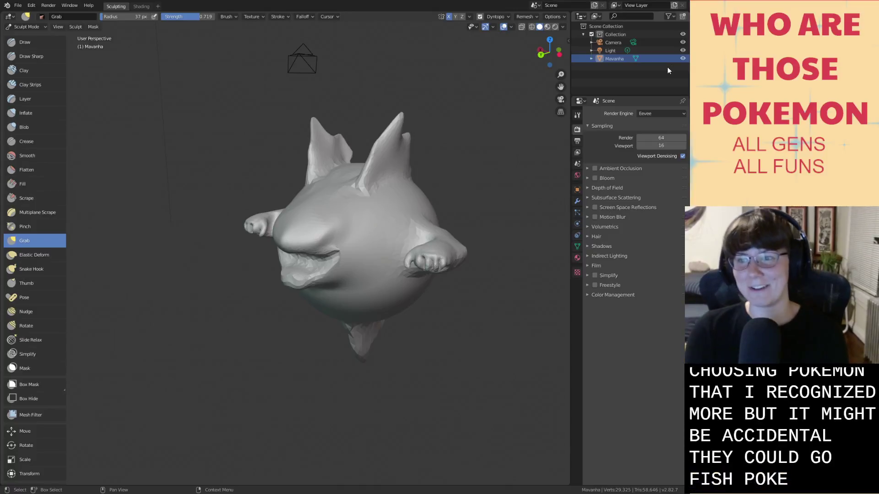
click(682, 58)
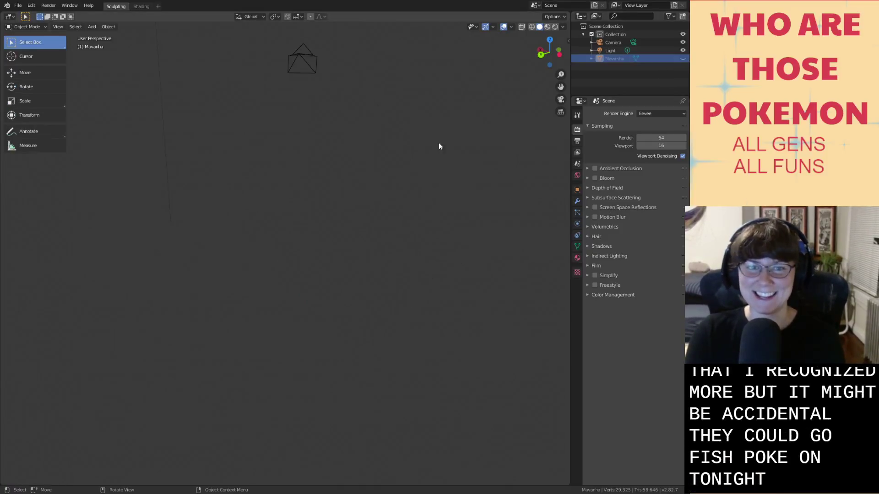
right_click(344, 256)
key(Escape)
key(shift+a)
mouse_move(307, 287)
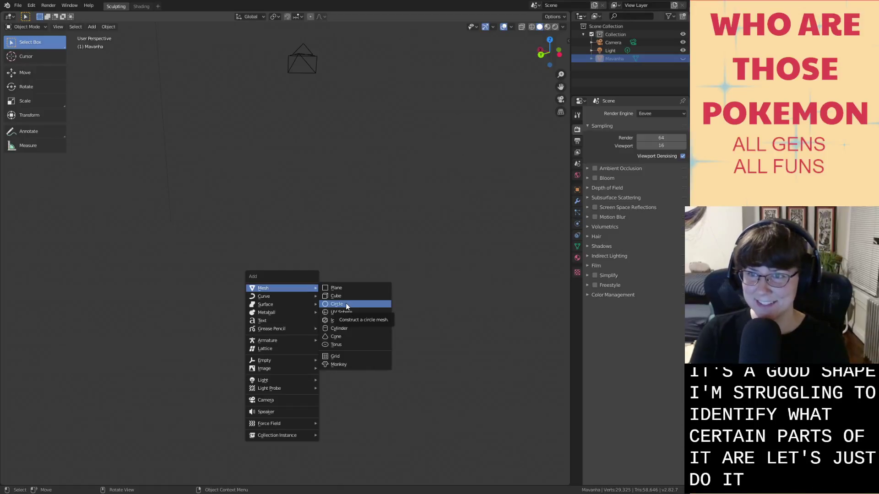
click(373, 276)
Add a UV sphere as the base for a new creature and enter Edit Mode on it.
key(shift+a)
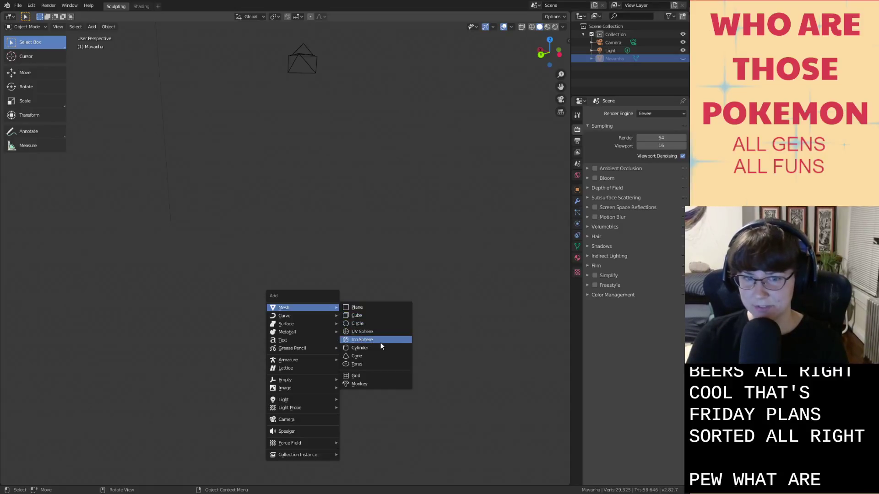
click(374, 331)
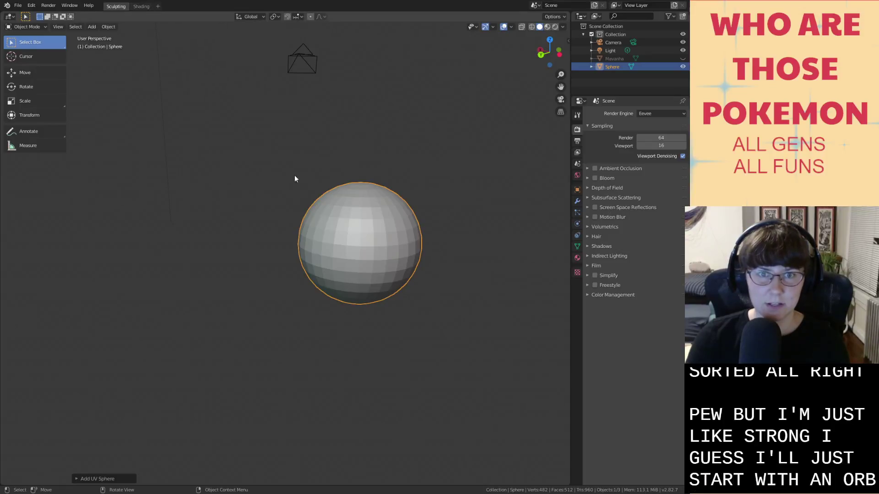
key(Tab)
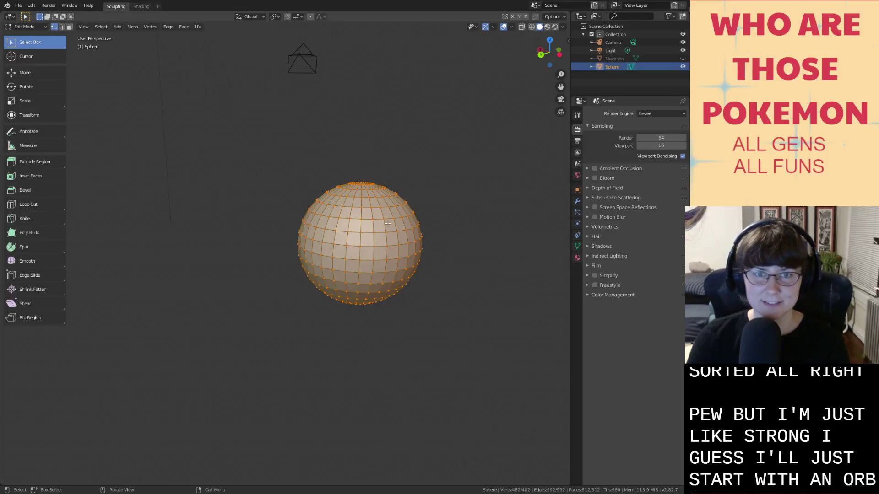
Switch the sphere to Sculpt Mode and enable Dyntopo, accepting the loss of vertex colors, UVs and other custom data.
click(32, 27)
click(23, 55)
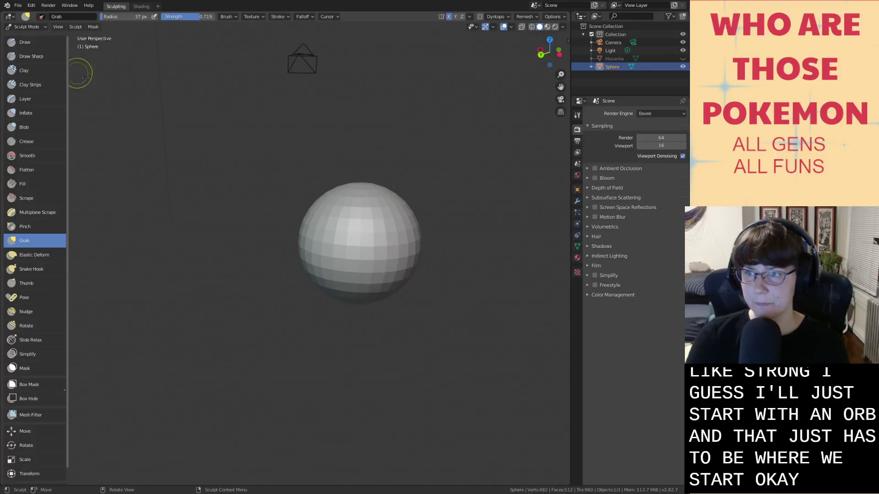
scroll(304, 192, down, 3)
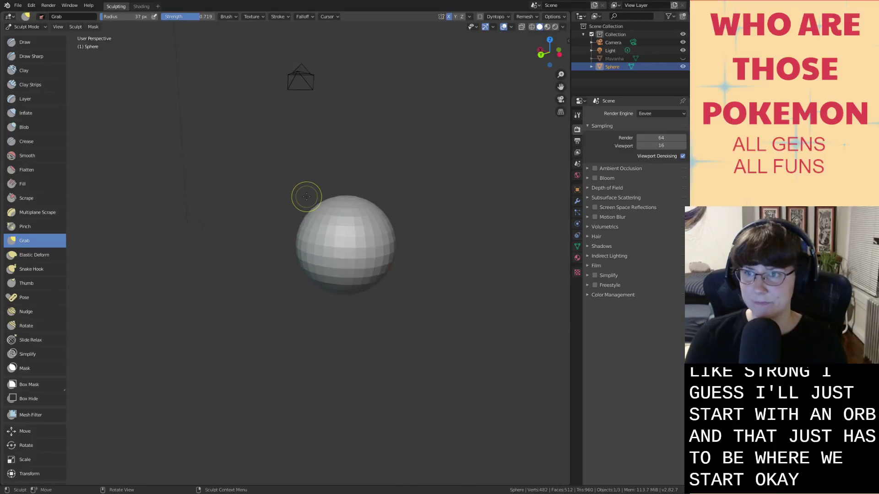
drag(318, 230, 282, 200)
key(ctrl+z)
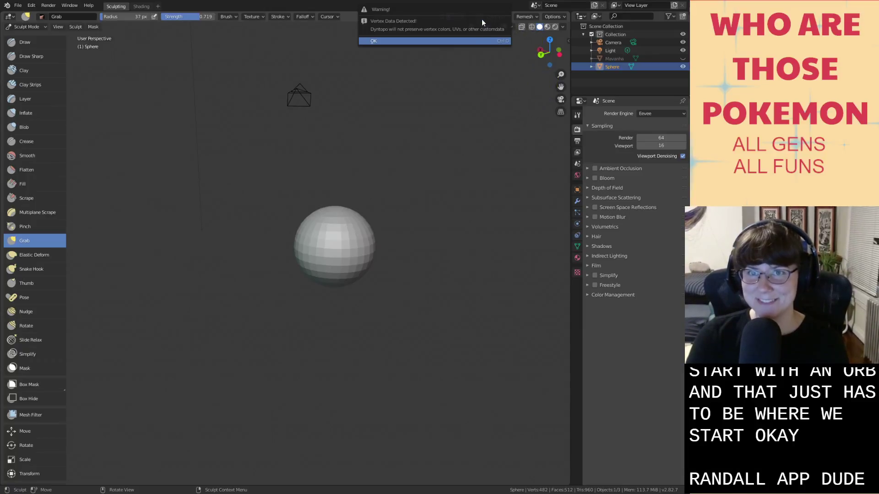
click(471, 42)
scroll(383, 173, down, 4)
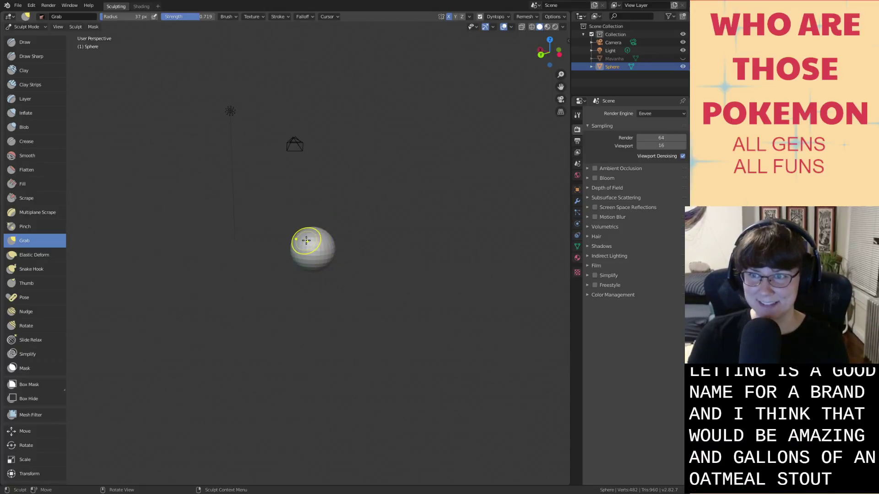
mouse_move(294, 243)
middle_down()
mouse_move(278, 255)
mouse_move(297, 255)
middle_up()
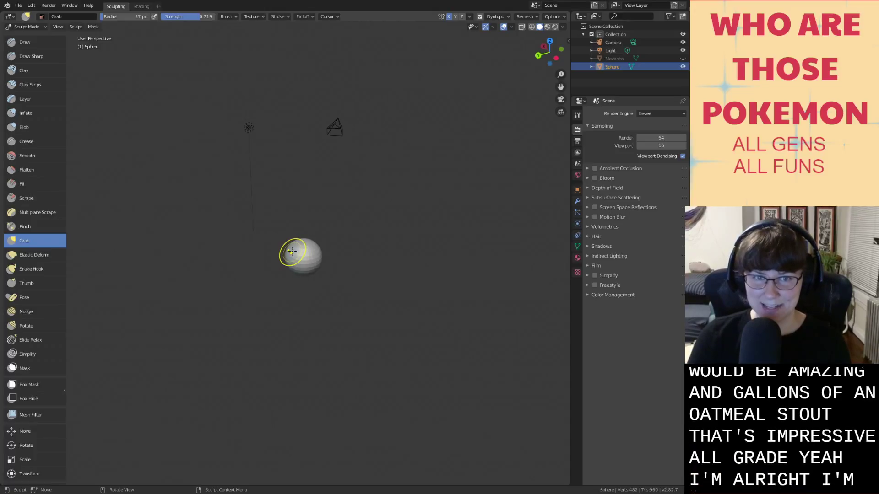
drag(282, 239, 252, 222)
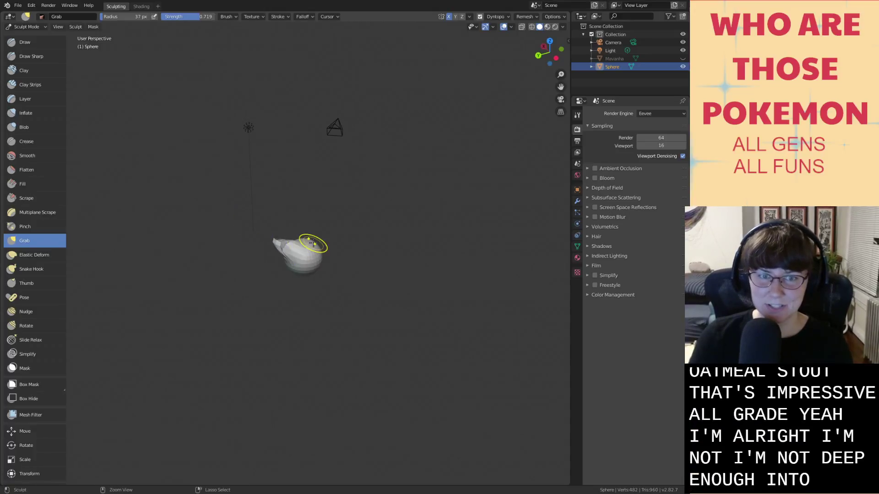
key(ctrl+z)
scroll(314, 251, up, 3)
middle_drag(313, 251, 288, 246)
drag(256, 236, 257, 235)
key(ctrl+z)
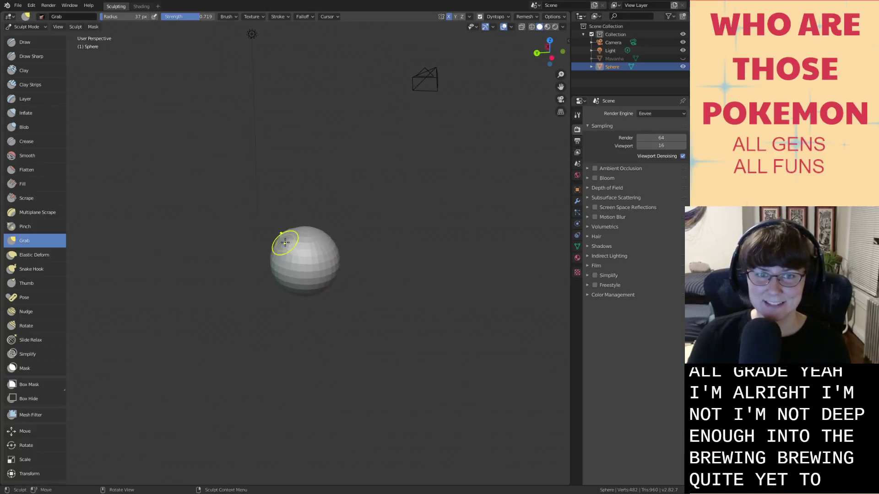
Pull a long, tapering neck diagonally up and out of the sphere using the Grab brush at a 61 px radius.
key(bracketright)
key(bracketright)
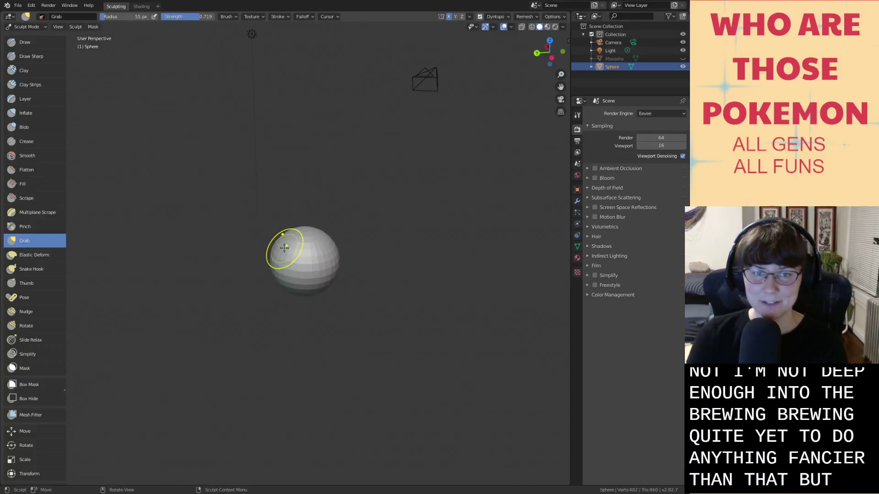
key(bracketright)
drag(285, 247, 268, 235)
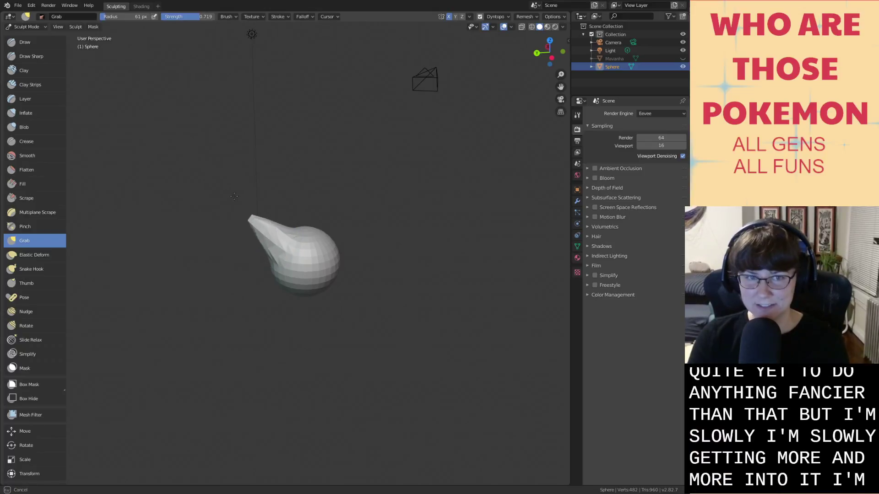
drag(234, 196, 201, 167)
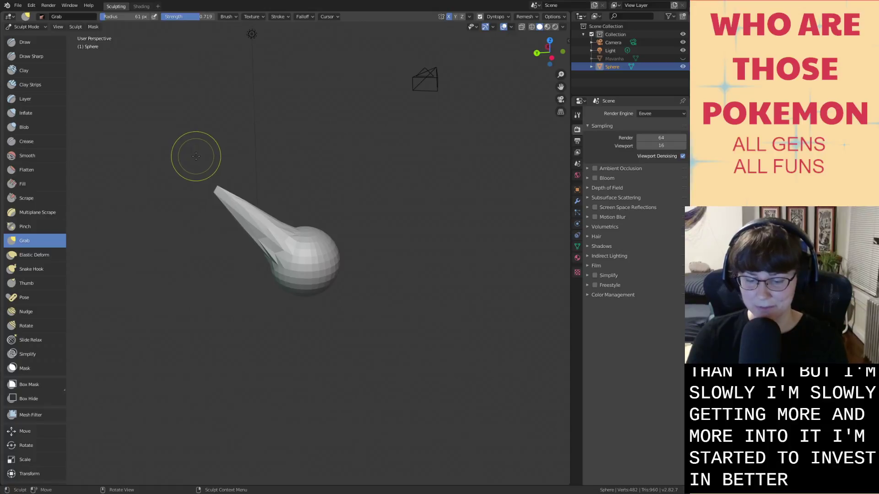
Thicken the thin neck and its joint with the body using the Inflate brush at 0.500 strength.
key(i)
mouse_move(332, 249)
mouse_down()
mouse_move(303, 253)
mouse_move(233, 211)
mouse_up()
drag(311, 259, 300, 243)
mouse_move(300, 243)
middle_down()
mouse_move(308, 283)
mouse_move(320, 295)
middle_up()
mouse_move(294, 273)
mouse_down()
mouse_move(242, 294)
mouse_move(276, 288)
mouse_up()
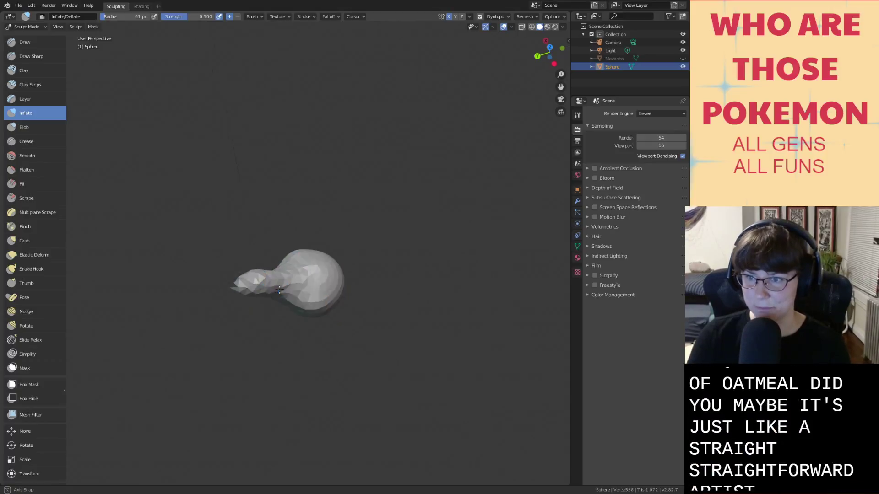
middle_drag(276, 288, 284, 229)
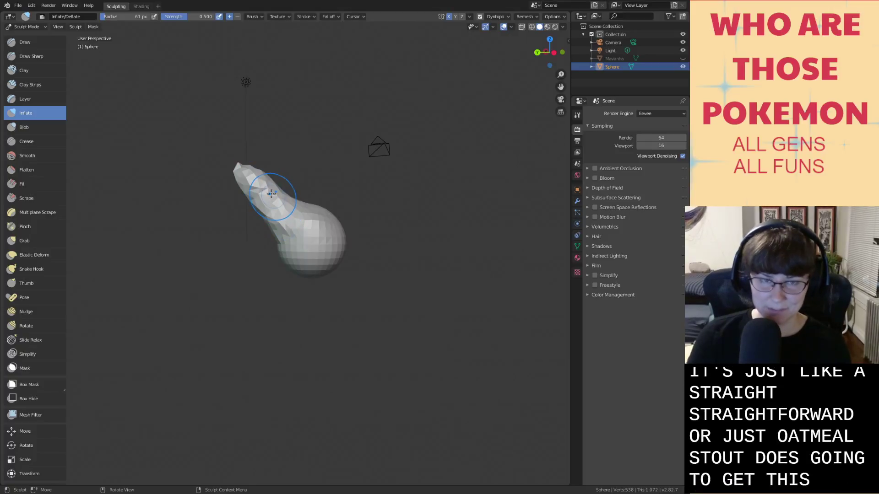
Inflate the end of the neck from both sides into a rounded head.
drag(247, 185, 245, 184)
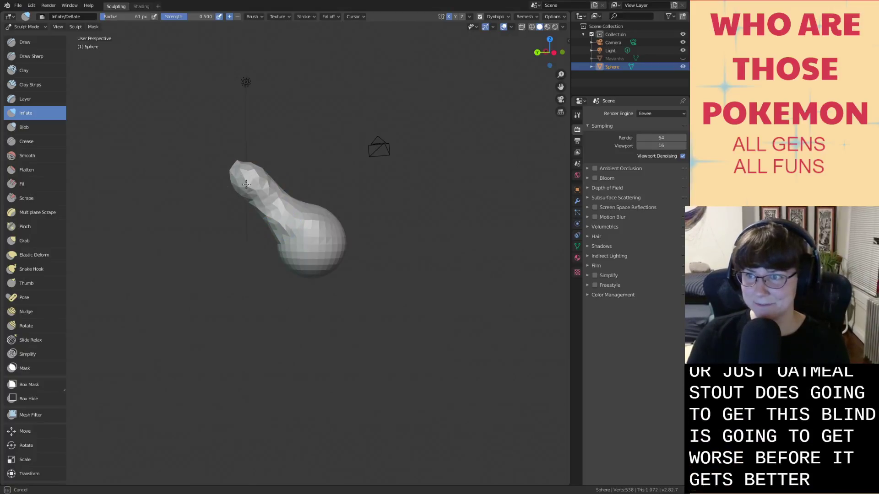
shift+middle_drag(305, 224, 365, 285)
scroll(365, 285, up, 2)
middle_drag(336, 210, 422, 222)
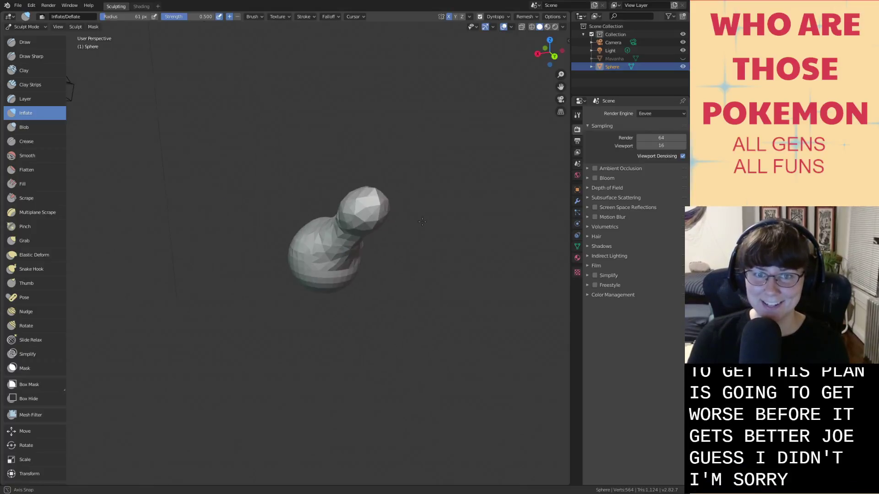
drag(375, 218, 352, 203)
middle_drag(380, 207, 260, 211)
shift+middle_drag(306, 261, 277, 205)
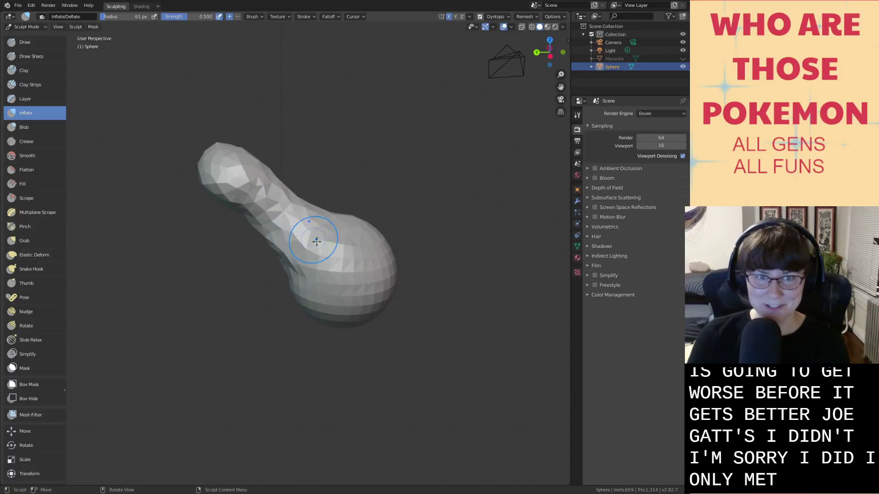
Round out the head further with the Inflate brush, and soften its lower side with the Smooth brush at 0.700 strength.
scroll(316, 242, down, 5)
mouse_move(315, 266)
middle_down()
mouse_move(327, 256)
mouse_move(319, 248)
middle_up()
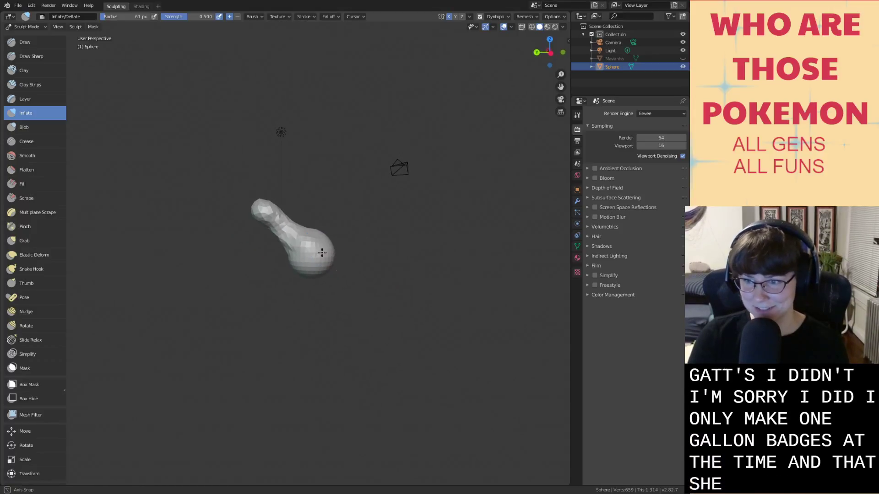
scroll(281, 231, up, 2)
middle_drag(284, 147, 245, 203)
drag(245, 204, 249, 202)
middle_drag(249, 202, 284, 203)
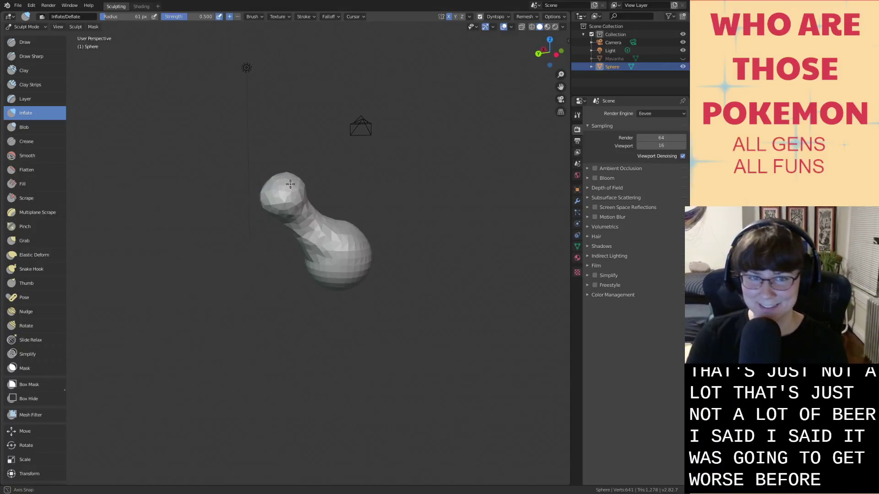
key(shift+s)
drag(285, 203, 273, 210)
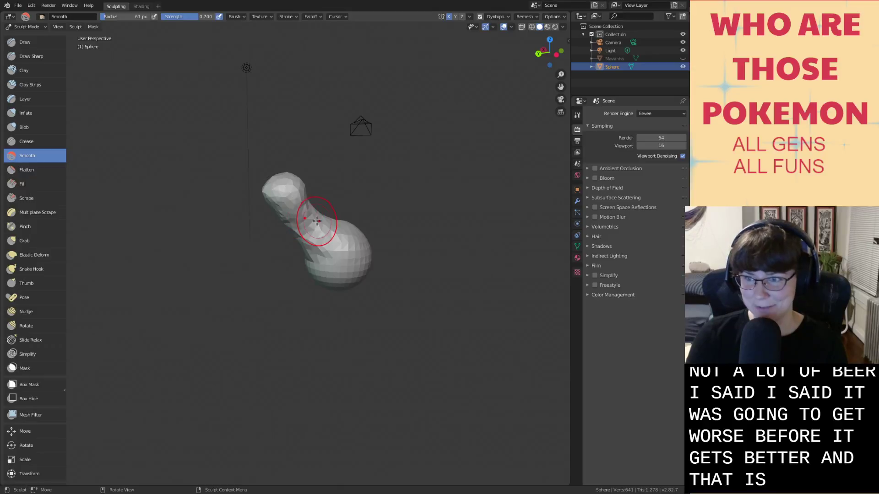
scroll(306, 202, up, 4)
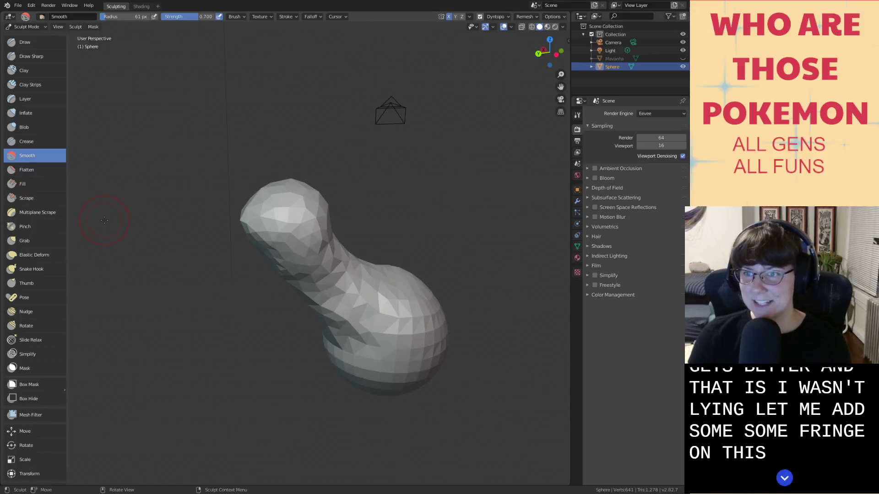
Pull a mirrored pair of pointed, ear-like tufts backward from the head using the Snake Hook brush at full strength.
click(32, 269)
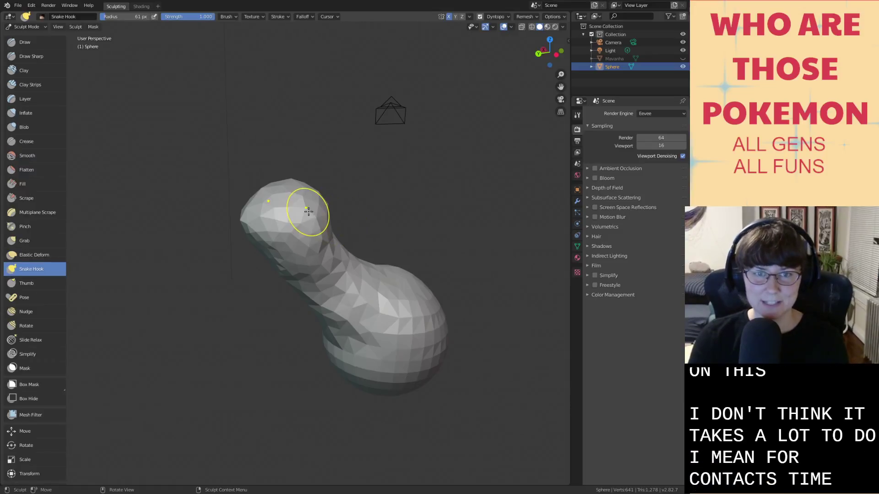
mouse_move(308, 210)
middle_down()
mouse_move(314, 247)
mouse_move(353, 315)
middle_up()
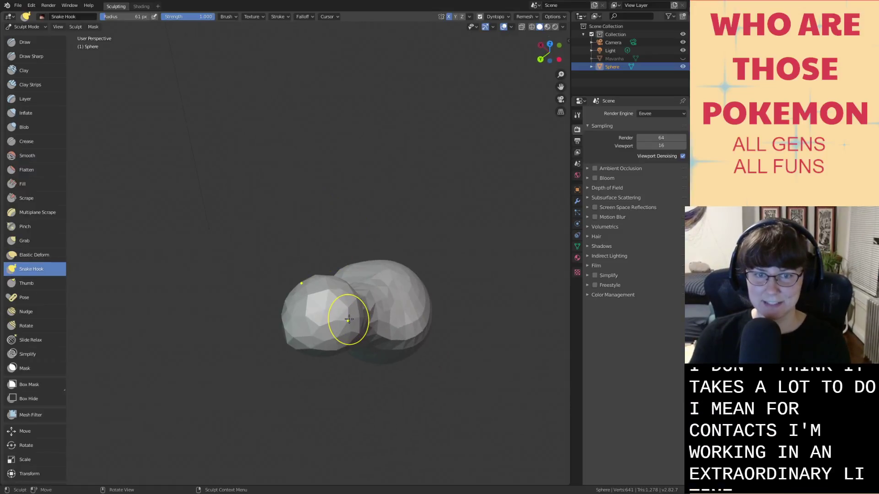
mouse_move(349, 319)
mouse_down()
mouse_move(336, 256)
mouse_move(315, 232)
mouse_up()
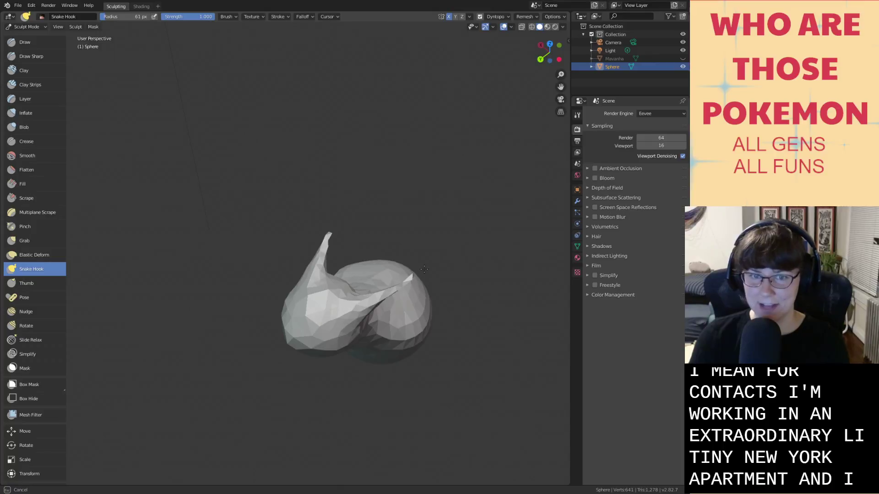
middle_drag(406, 275, 393, 230)
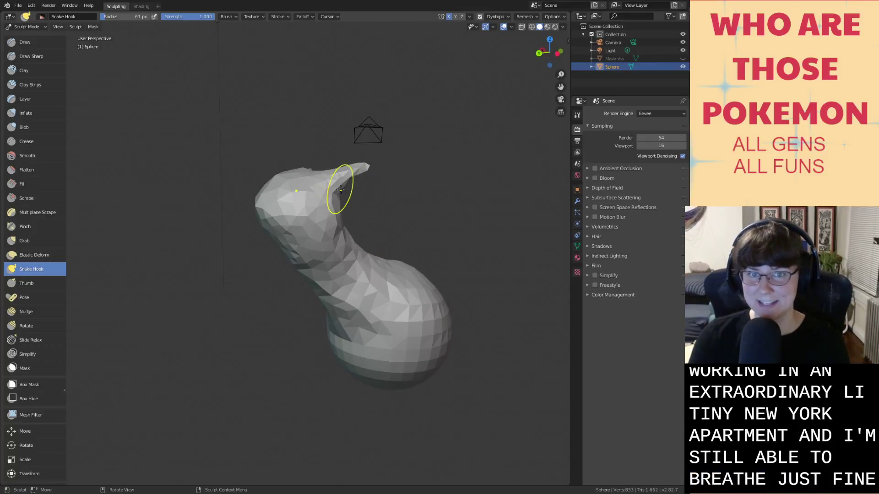
Refine the two ear-like tufts with the Grab and Smooth brushes, and save the file.
key(g)
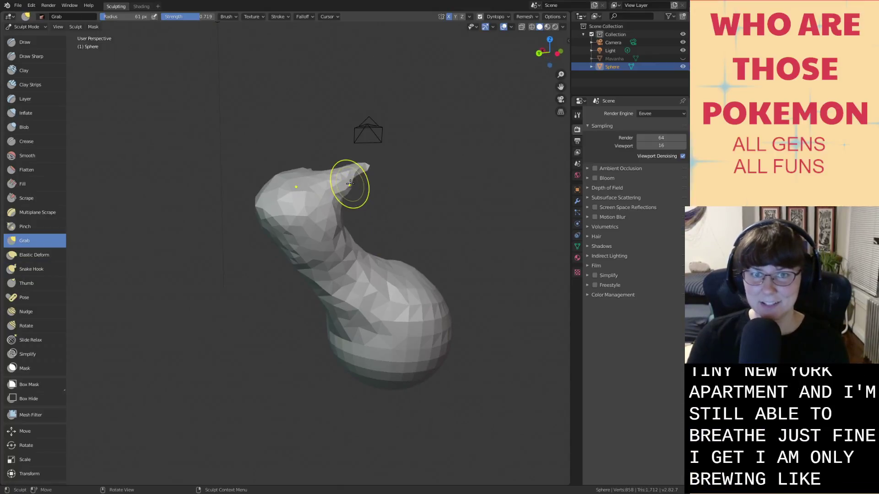
mouse_move(354, 187)
middle_down()
mouse_move(326, 186)
mouse_move(336, 283)
middle_up()
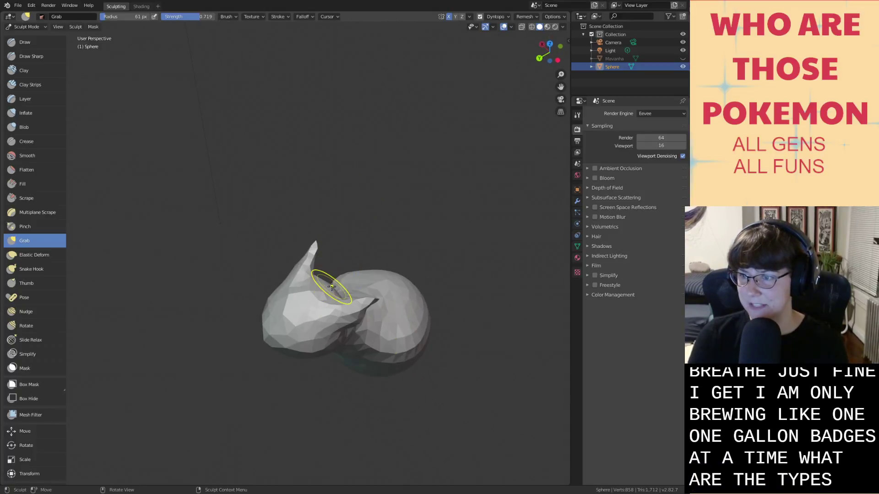
key(shift+s)
mouse_move(325, 288)
middle_down()
mouse_move(312, 299)
mouse_move(309, 317)
middle_up()
key(ctrl+s)
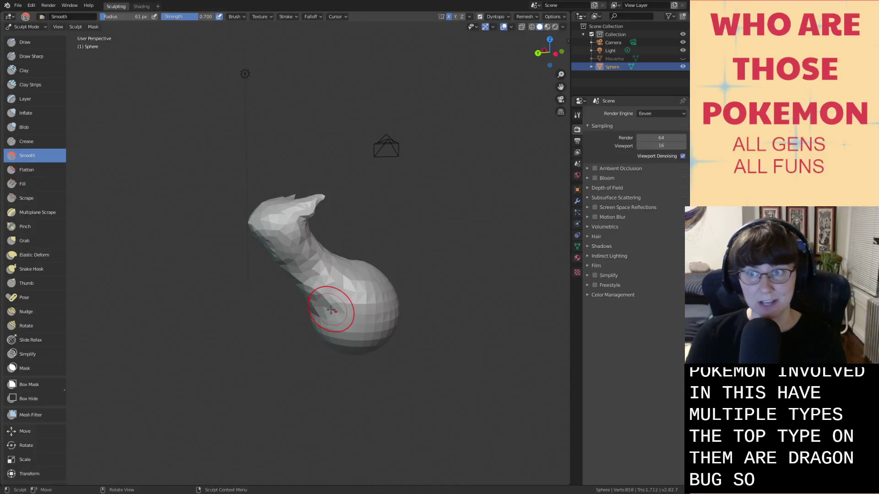
middle_drag(328, 310, 400, 326)
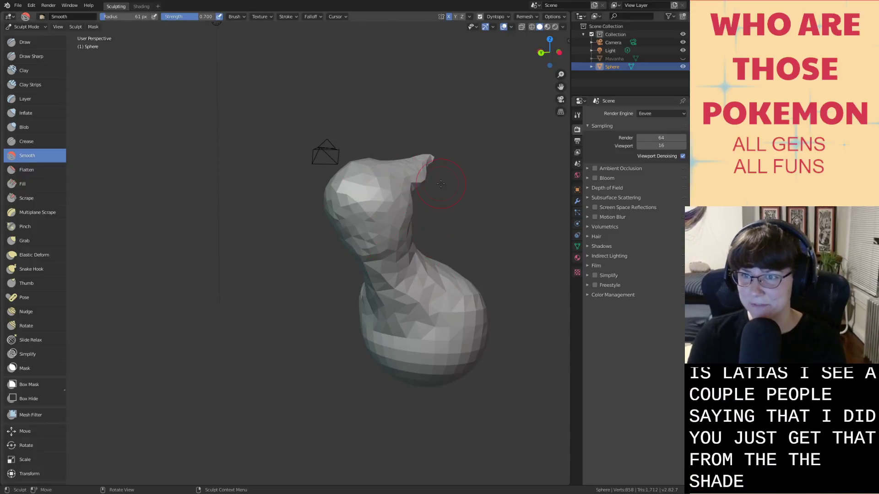
mouse_move(447, 183)
middle_down()
mouse_move(428, 189)
mouse_move(514, 212)
middle_up()
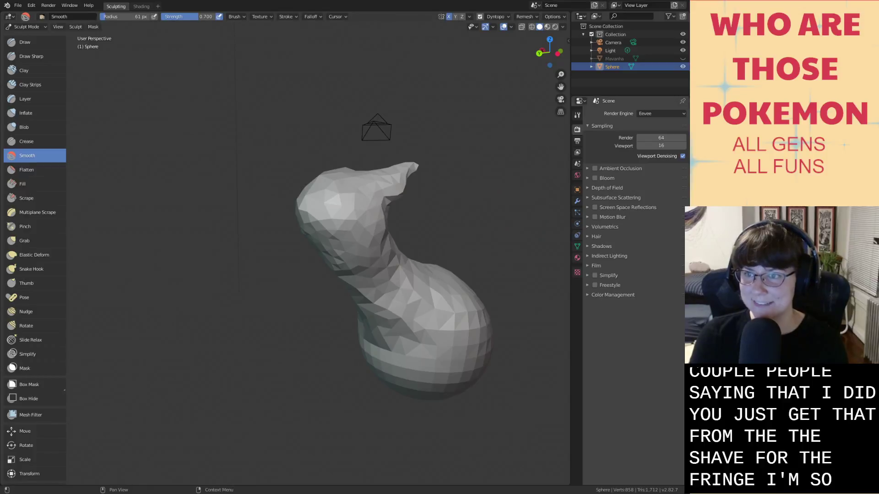
mouse_move(432, 293)
middle_down()
mouse_move(424, 274)
mouse_move(398, 323)
middle_up()
scroll(398, 321, up, 2)
shift+middle_drag(363, 298, 336, 308)
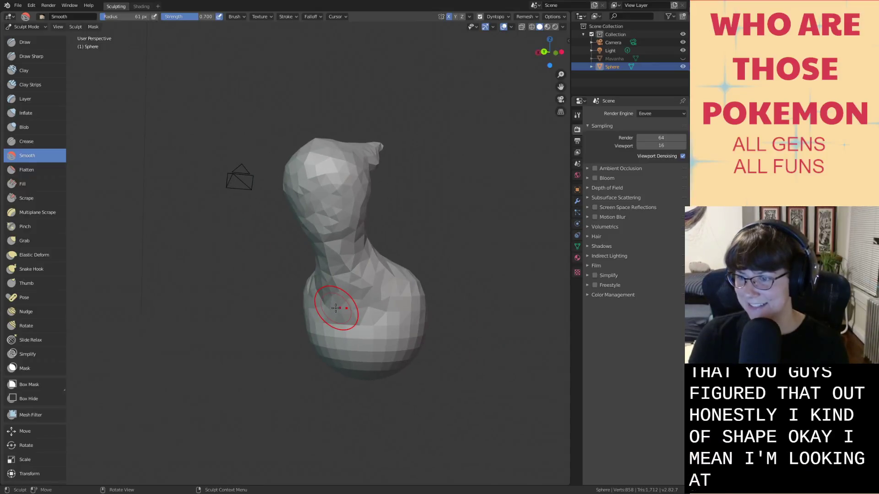
mouse_move(336, 308)
middle_down()
mouse_move(327, 310)
mouse_move(338, 313)
middle_up()
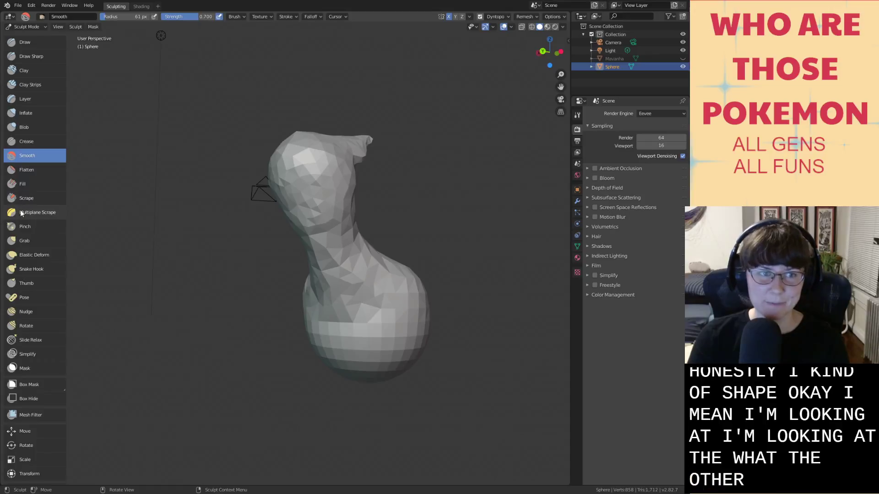
Build up a mirrored pair of stubby limbs on the body's sides with the Draw brush at 0.950 strength, and inflate their ends.
click(45, 243)
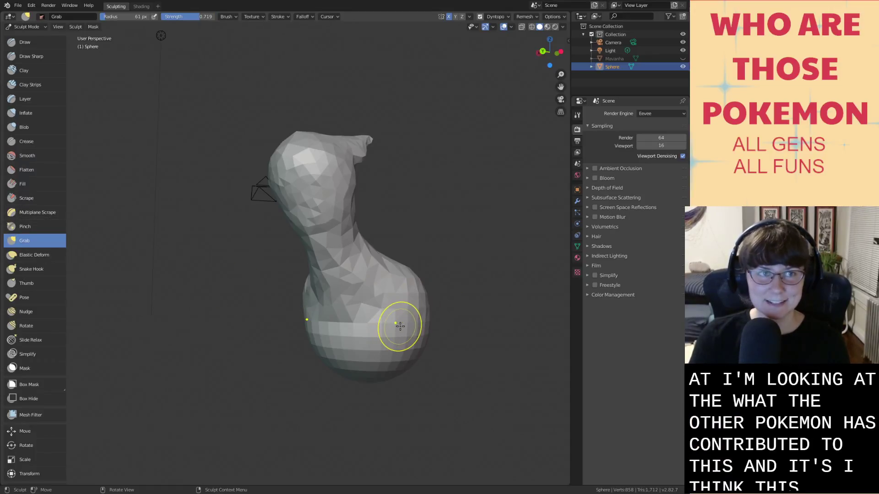
click(40, 45)
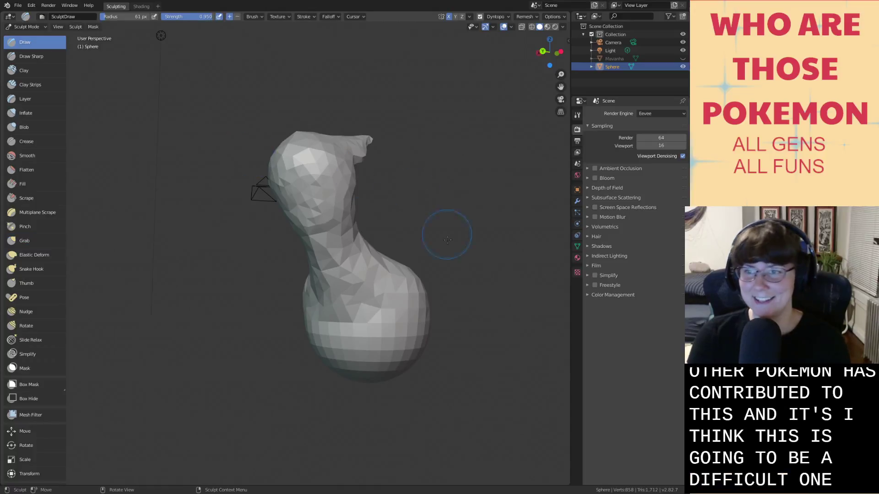
drag(402, 332, 418, 331)
mouse_move(418, 332)
middle_down()
mouse_move(425, 299)
mouse_move(411, 284)
middle_up()
drag(412, 284, 410, 284)
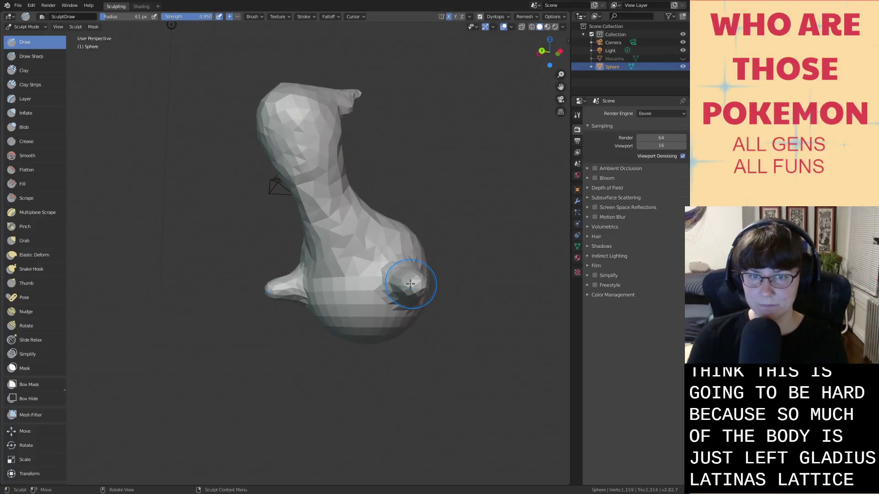
key(i)
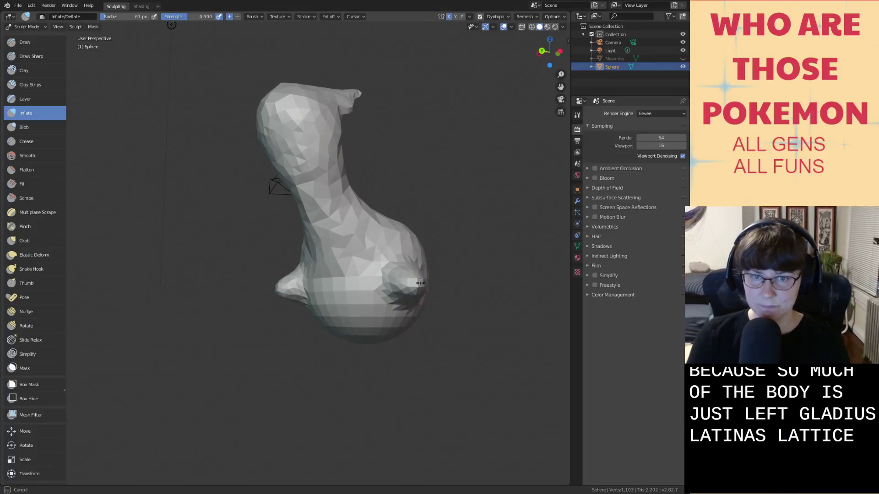
mouse_move(417, 289)
middle_down()
mouse_move(438, 288)
mouse_move(415, 288)
middle_up()
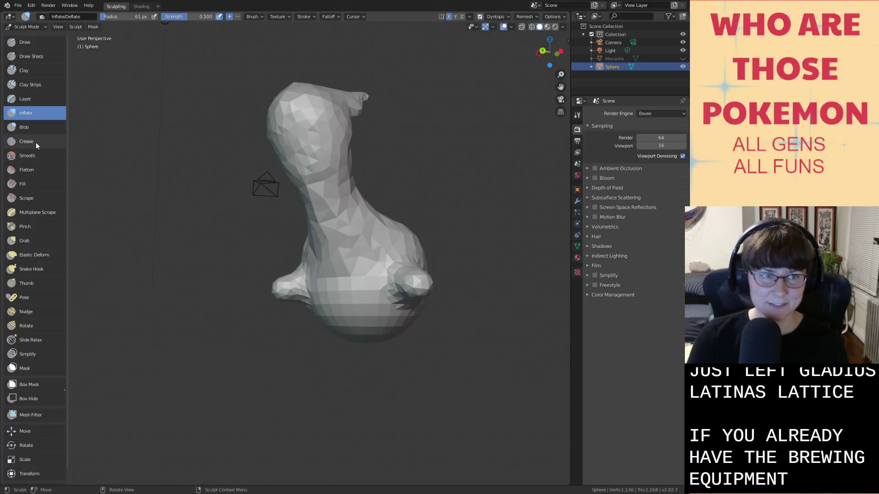
Pull the ends of the mirrored limbs forward and down into thin points with the Snake Hook brush at full strength.
click(42, 241)
scroll(464, 297, up, 1)
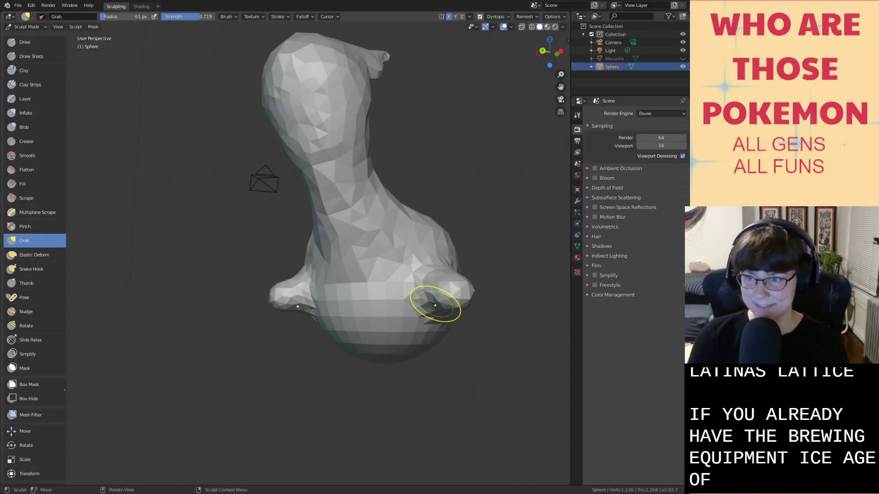
middle_drag(450, 322, 398, 261)
click(27, 269)
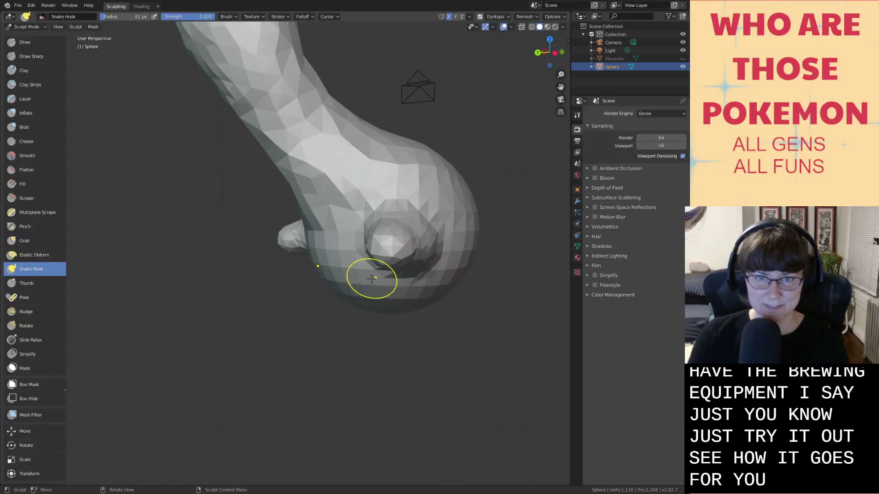
drag(382, 259, 308, 312)
middle_drag(360, 298, 414, 298)
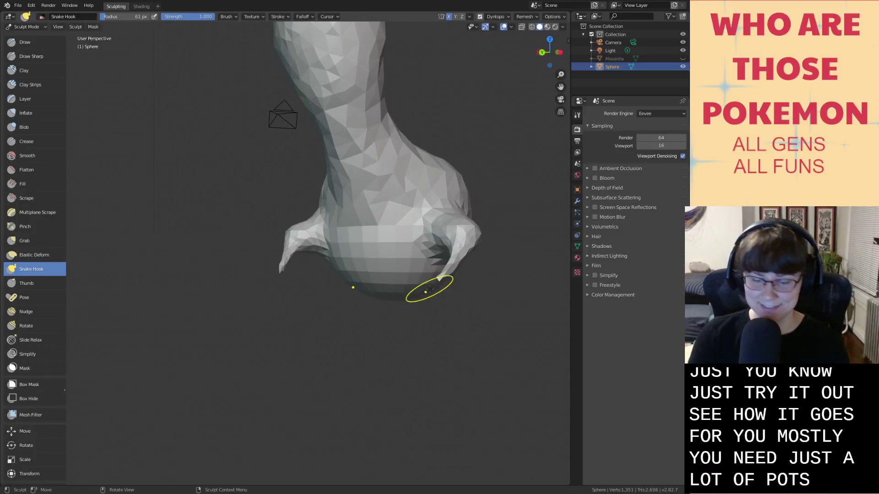
key(i)
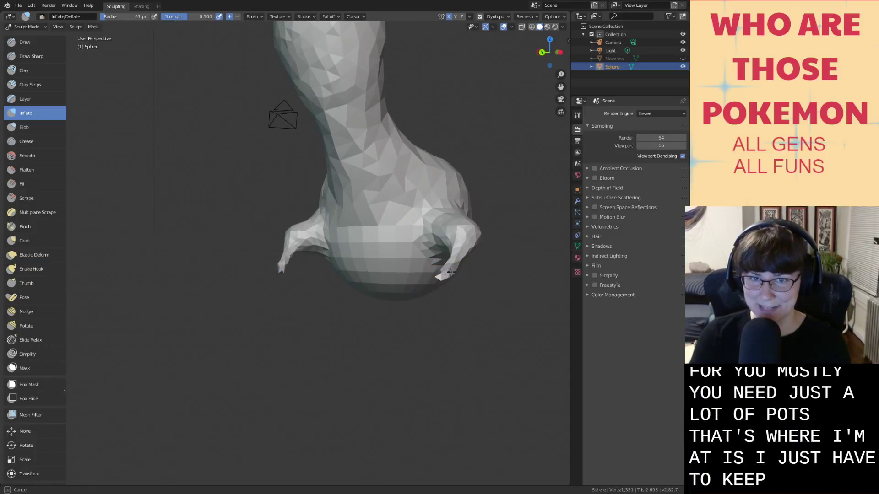
drag(447, 267, 442, 276)
middle_drag(430, 287, 435, 287)
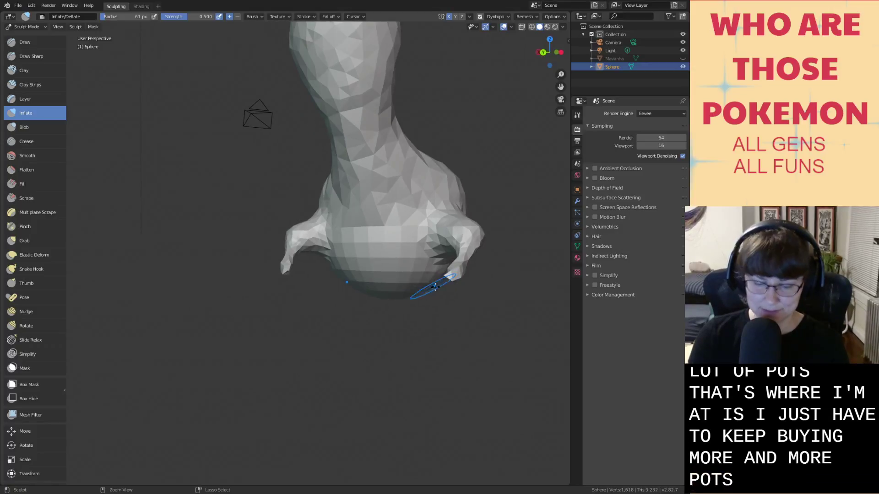
Stretch the mirrored limb tips downward with the Grab brush, and swell them into rounded knobs with the Inflate brush at 0.500 strength.
key(g)
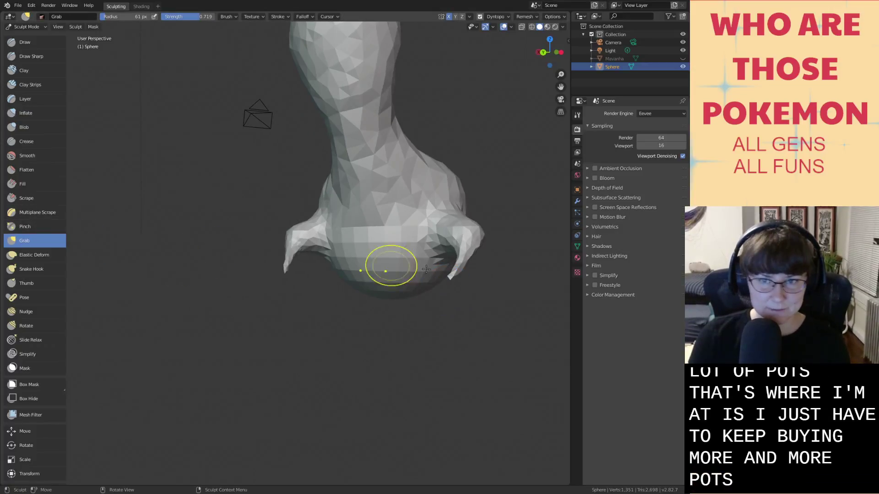
drag(453, 275, 441, 286)
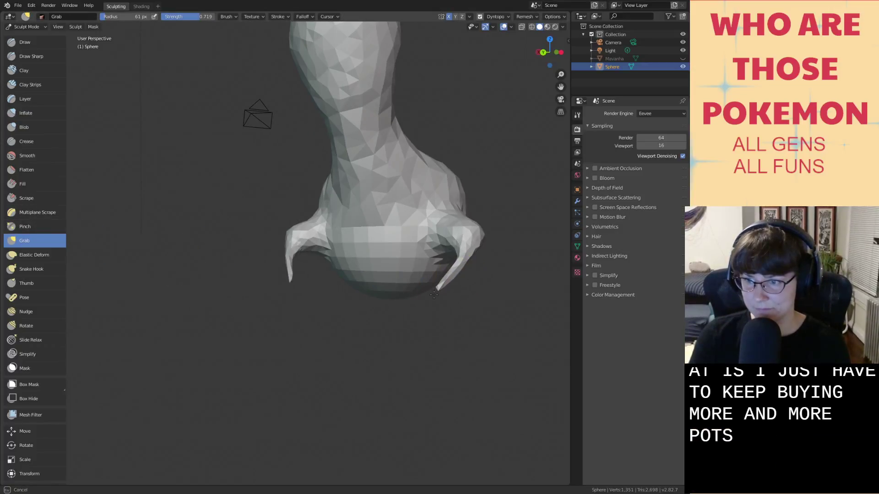
key(i)
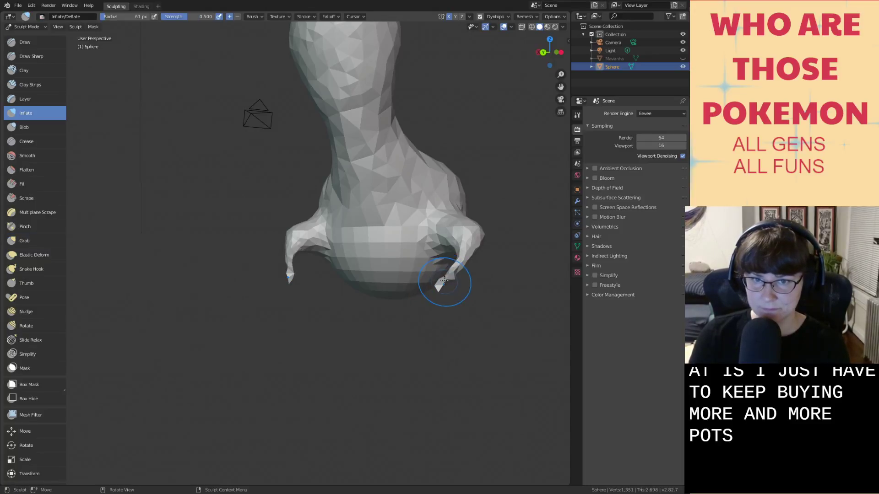
drag(441, 286, 464, 288)
key(x)
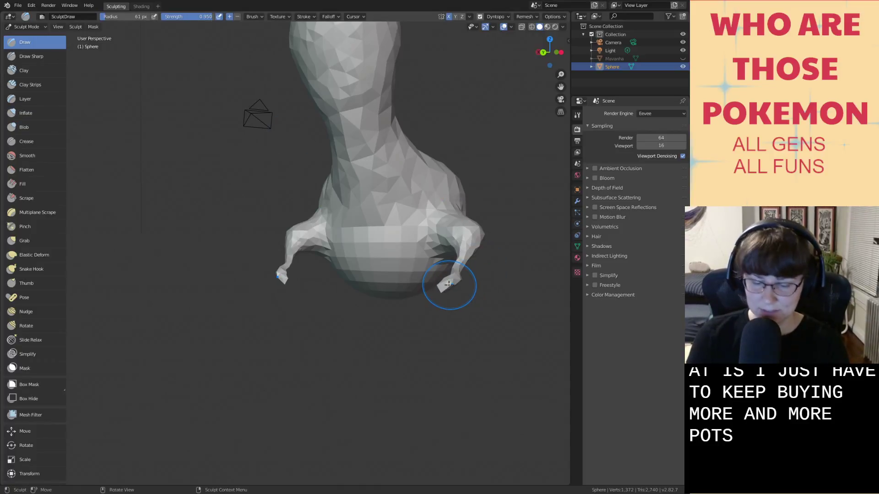
key(i)
drag(448, 288, 446, 279)
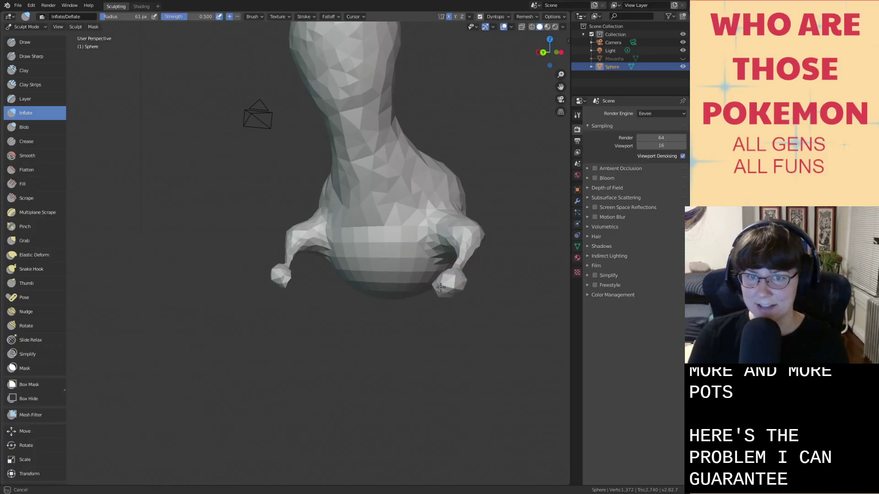
middle_drag(442, 296, 467, 298)
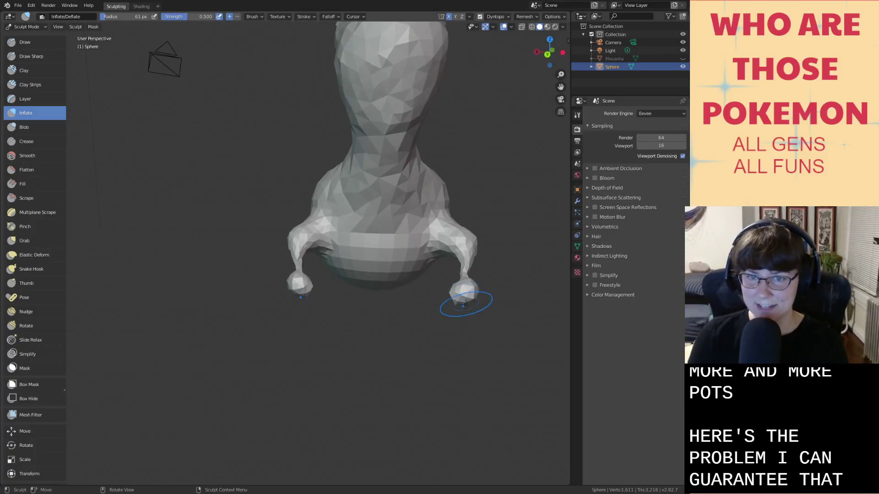
drag(467, 298, 470, 309)
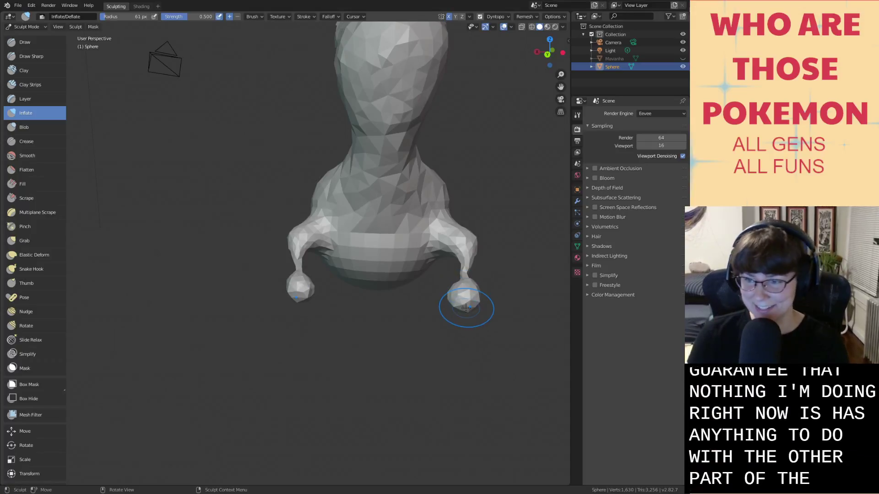
Stretch the knobs at the limb ends downward into long, tapered forearms with the Grab brush.
key(g)
drag(471, 310, 475, 340)
middle_drag(475, 341, 403, 390)
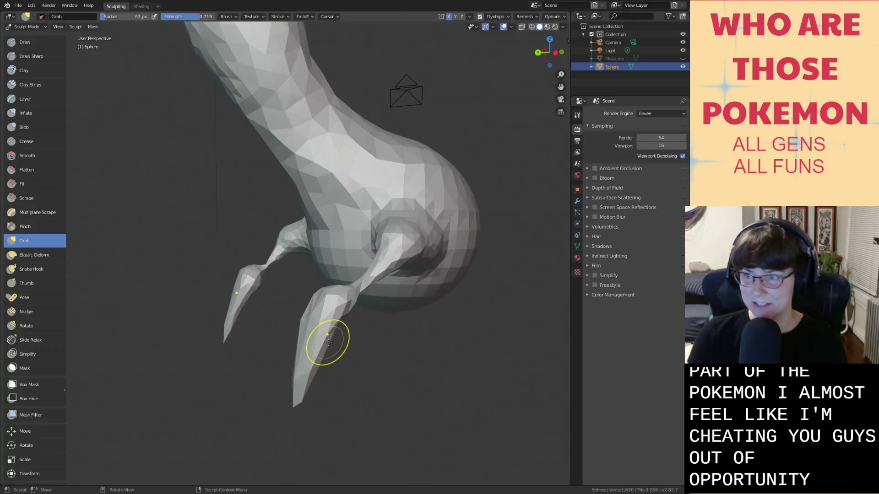
Thicken the mirrored tapered forearms along their length with the Inflate brush at 0.500 strength.
key(i)
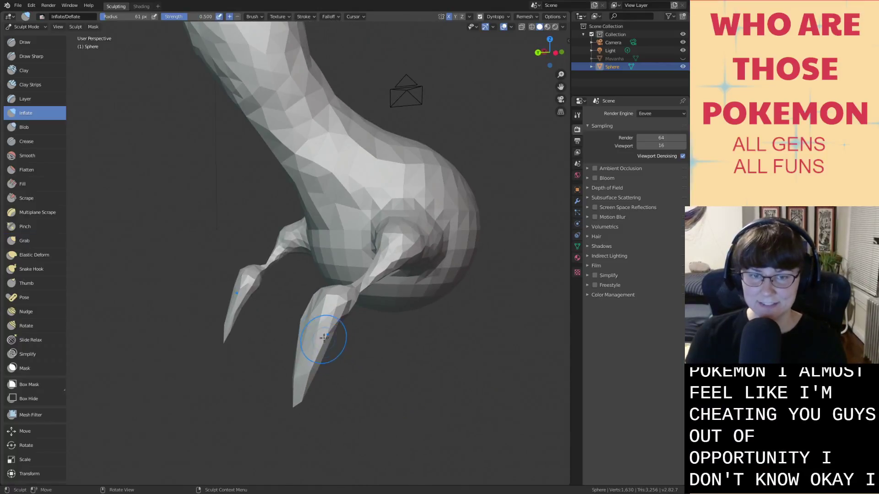
mouse_move(322, 338)
mouse_down()
mouse_move(318, 354)
mouse_move(332, 314)
mouse_move(328, 339)
mouse_up()
middle_drag(328, 339, 408, 353)
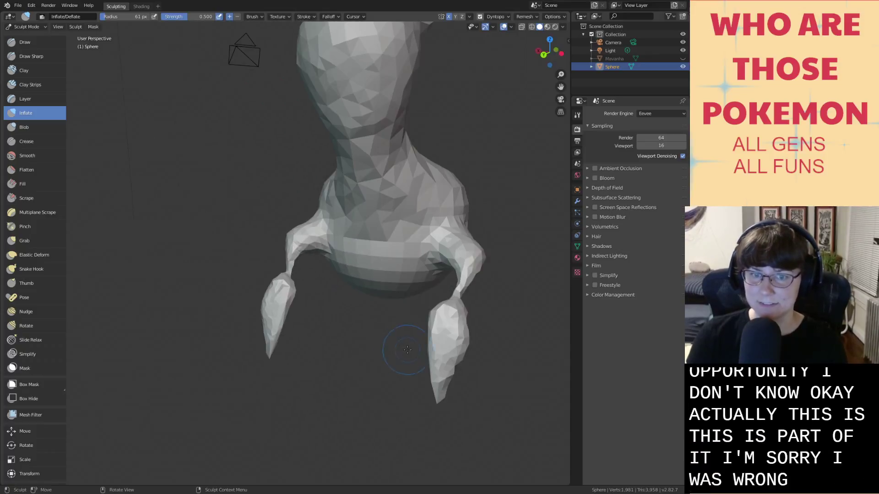
drag(434, 335, 441, 385)
middle_drag(442, 384, 401, 368)
Draw the forearm tips down into sharp points with the Grab brush, and save the file.
mouse_move(368, 310)
mouse_down()
mouse_move(369, 258)
mouse_move(316, 363)
mouse_up()
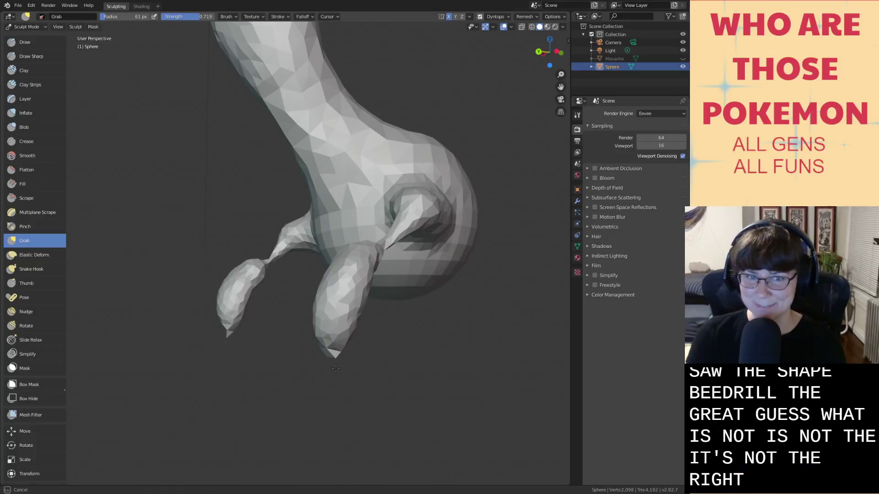
mouse_move(334, 357)
mouse_down()
mouse_move(335, 398)
mouse_move(341, 365)
mouse_up()
key(i)
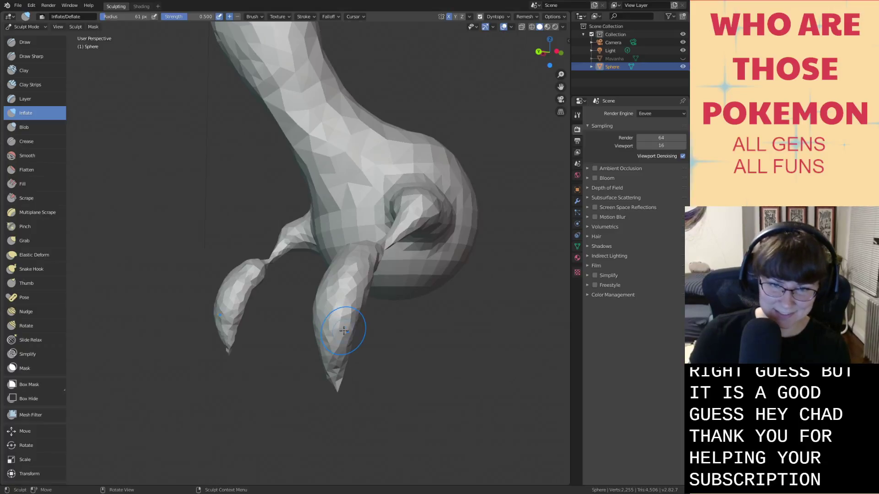
key(ctrl+s)
Widen the mirrored forearms into fuller teardrop shapes down to their tips with the Inflate brush at 0.500 strength, and save the file.
mouse_move(341, 375)
middle_down()
mouse_move(376, 372)
mouse_move(397, 388)
middle_up()
scroll(375, 373, down, 4)
mouse_move(401, 350)
middle_down()
mouse_move(353, 349)
mouse_move(360, 360)
middle_up()
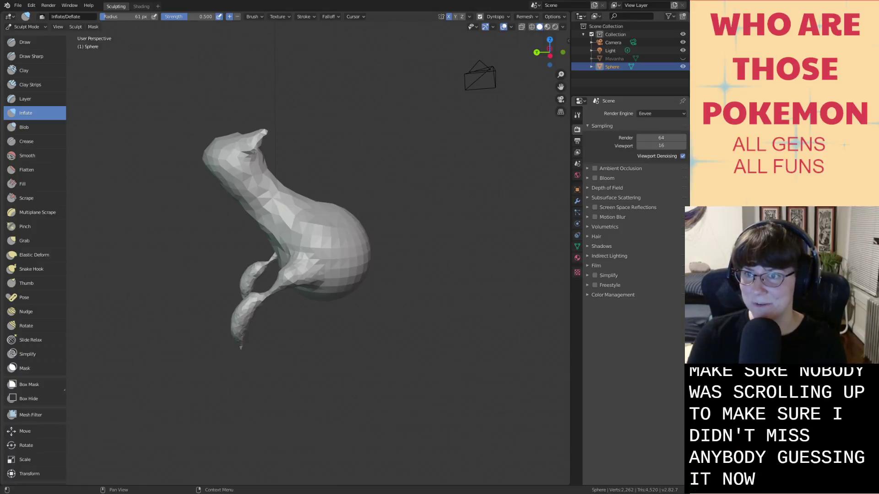
mouse_move(407, 302)
middle_down()
mouse_move(448, 334)
mouse_move(426, 330)
middle_up()
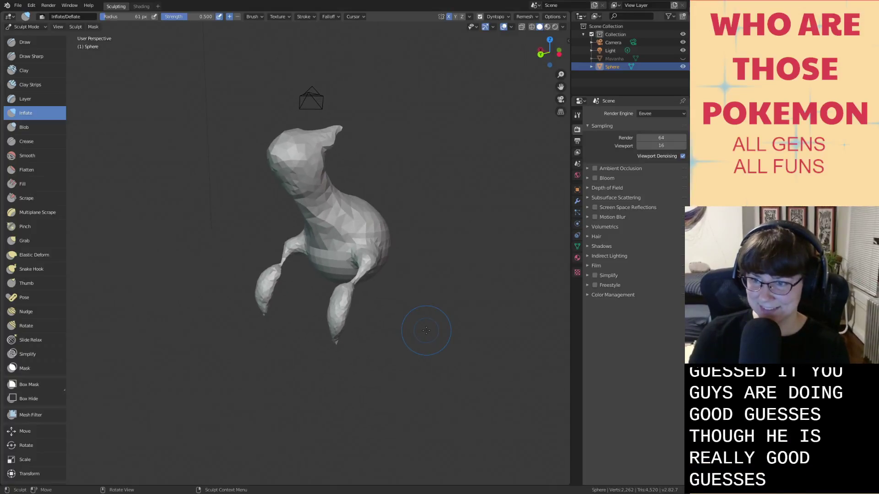
scroll(290, 303, up, 4)
mouse_move(262, 293)
mouse_down()
mouse_move(249, 279)
mouse_move(243, 357)
mouse_move(253, 272)
mouse_up()
mouse_move(259, 303)
mouse_down()
mouse_move(236, 324)
mouse_move(250, 316)
mouse_up()
middle_drag(249, 304, 302, 309)
drag(302, 309, 306, 363)
middle_drag(313, 300, 308, 326)
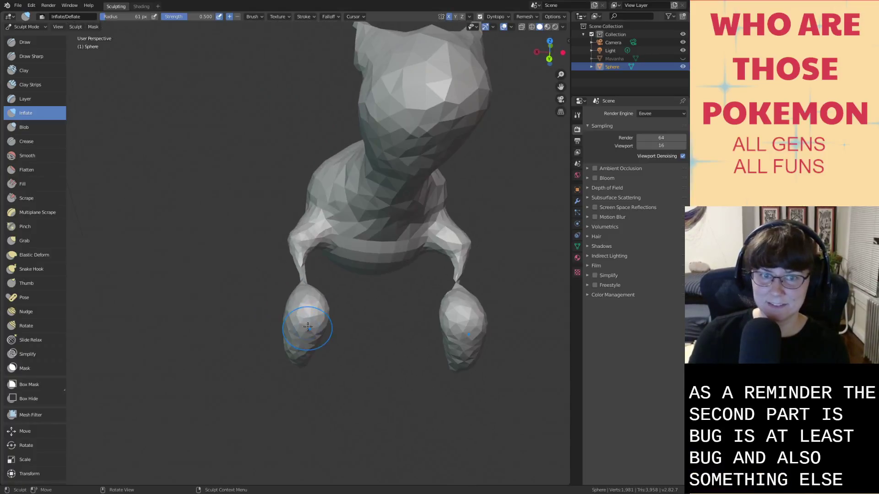
mouse_move(299, 356)
middle_down()
mouse_move(256, 169)
mouse_move(240, 297)
middle_up()
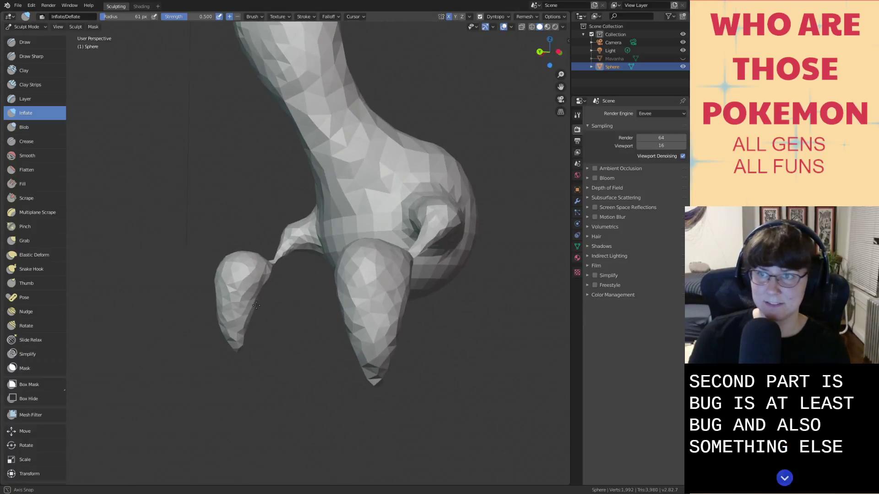
drag(229, 366, 232, 366)
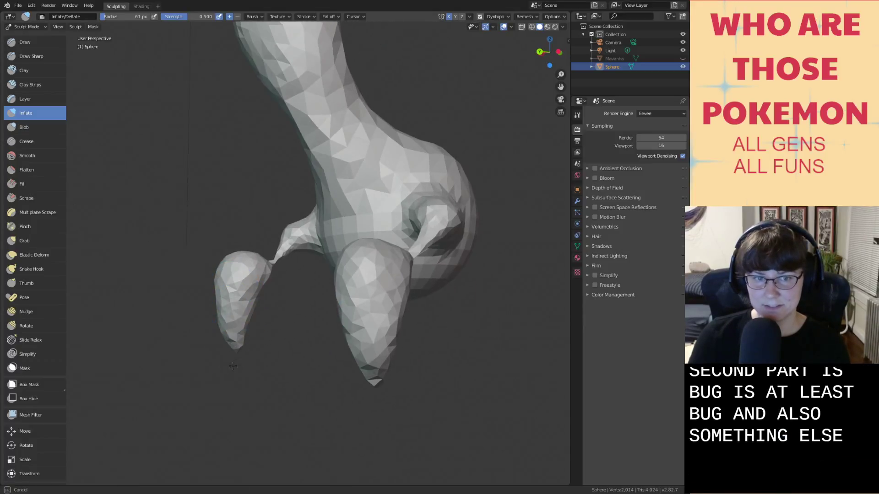
key(ctrl+s)
Pull the lower part of the creature's head slightly downward with the Grab brush, and save the file.
scroll(231, 316, down, 3)
middle_drag(232, 316, 257, 306)
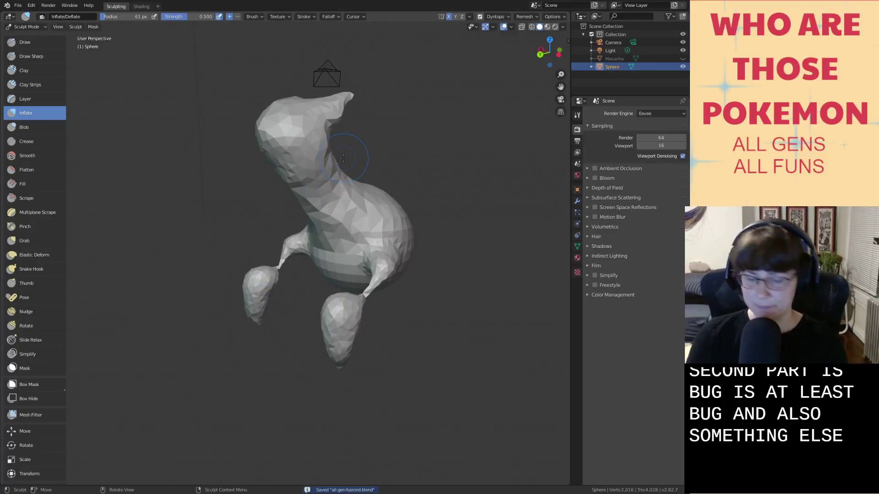
key(g)
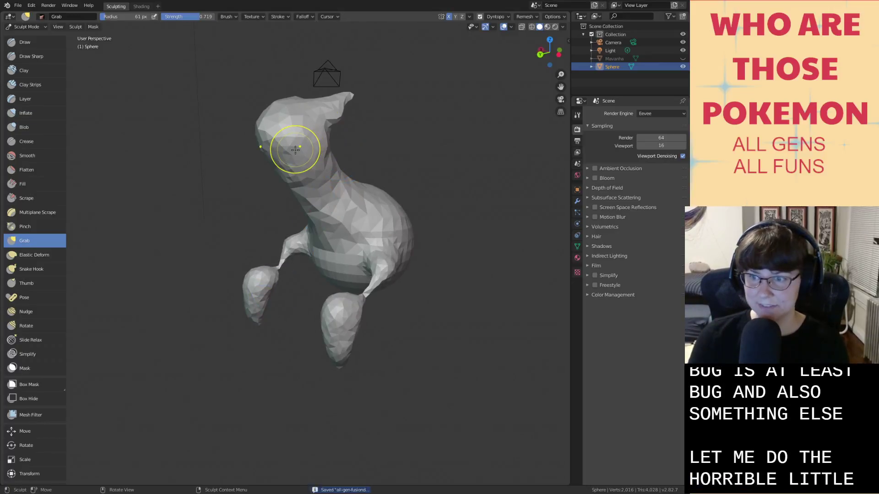
scroll(295, 150, down, 2)
mouse_move(294, 196)
mouse_down()
mouse_move(280, 198)
mouse_move(295, 204)
mouse_up()
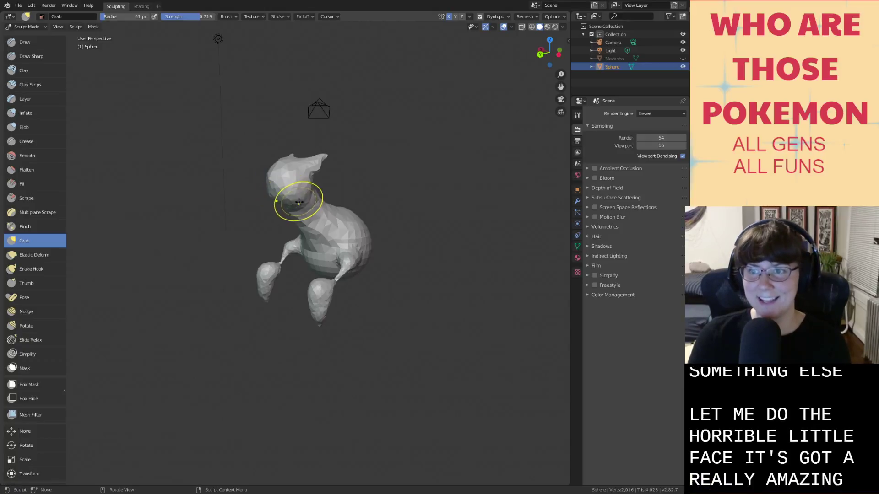
scroll(298, 202, up, 1)
key(ctrl+s)
scroll(310, 218, up, 1)
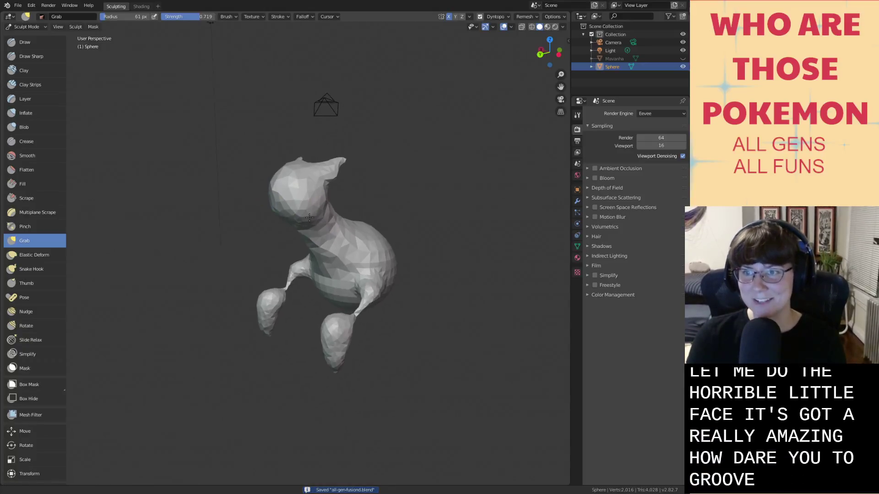
middle_drag(309, 217, 324, 229)
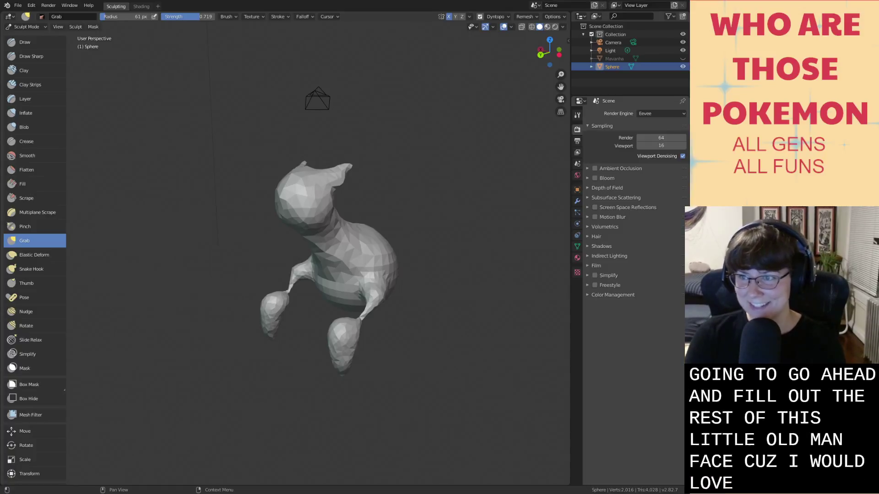
middle_drag(429, 303, 439, 304)
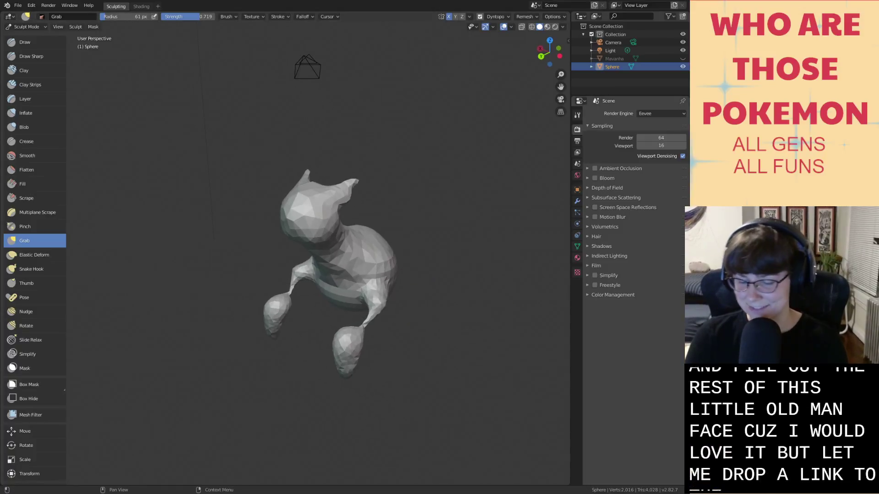
click(609, 256)
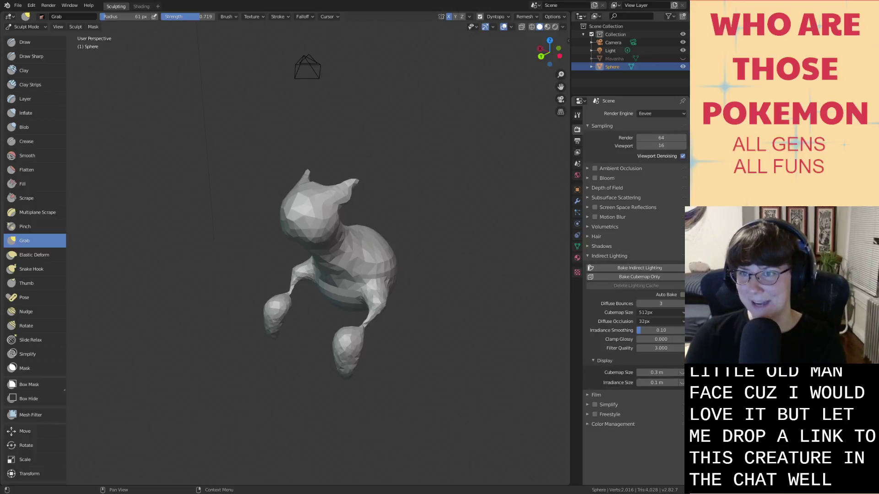
scroll(471, 218, up, 2)
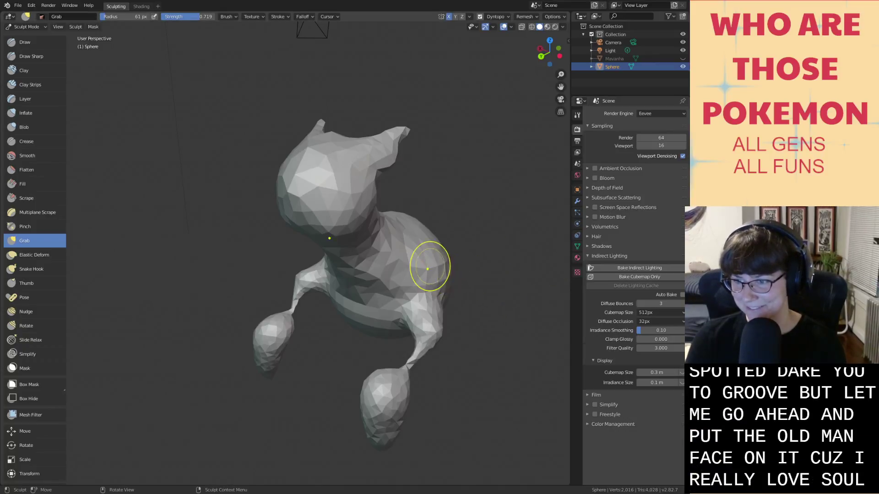
mouse_move(428, 261)
middle_down()
mouse_move(442, 258)
mouse_move(441, 306)
mouse_move(426, 320)
middle_up()
scroll(459, 258, up, 2)
scroll(463, 300, down, 5)
Try to expand a mask across the creature, and activate the Mask brush.
key(shift+a)
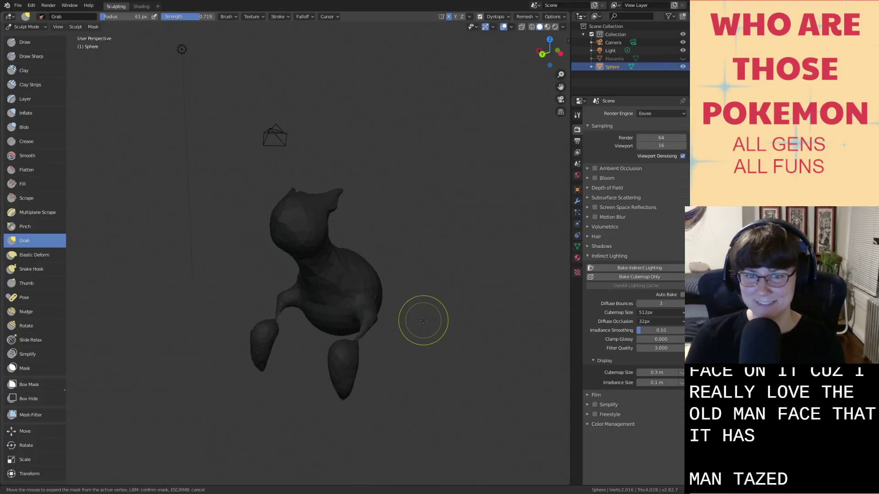
key(Escape)
key(m)
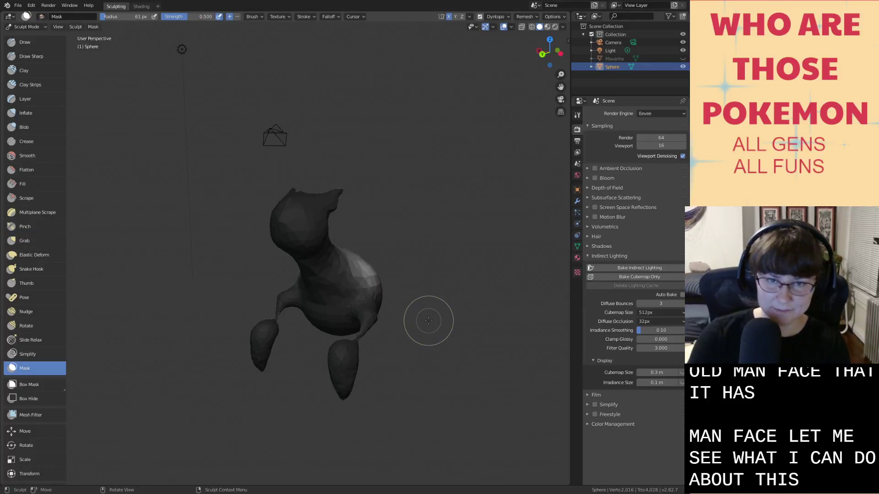
middle_drag(435, 319, 425, 319)
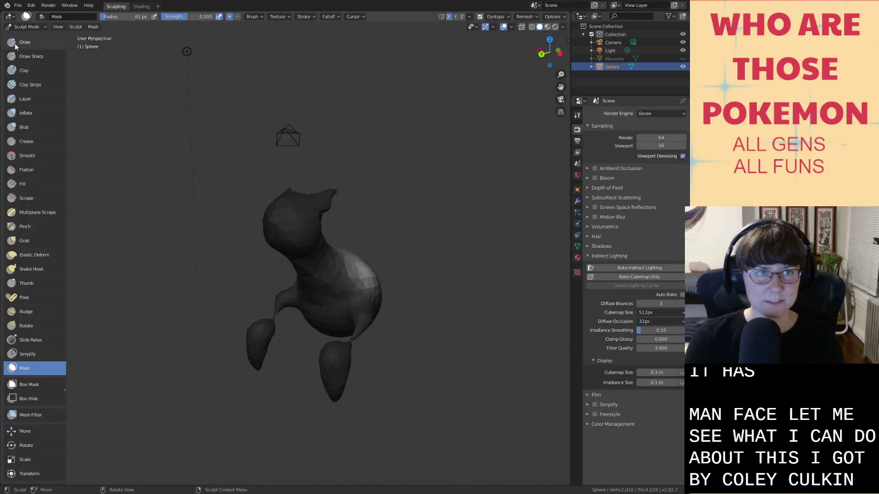
Add a Layout workspace from the General workspace templates.
click(142, 6)
click(157, 6)
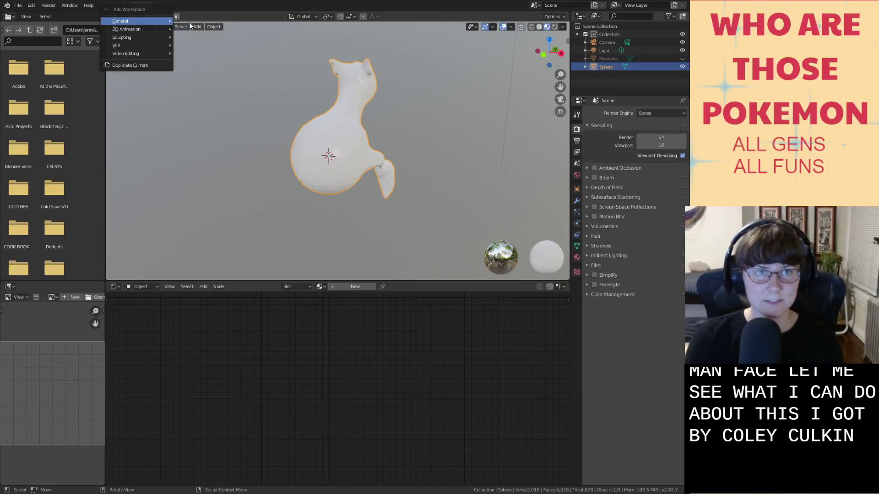
mouse_move(159, 21)
click(193, 37)
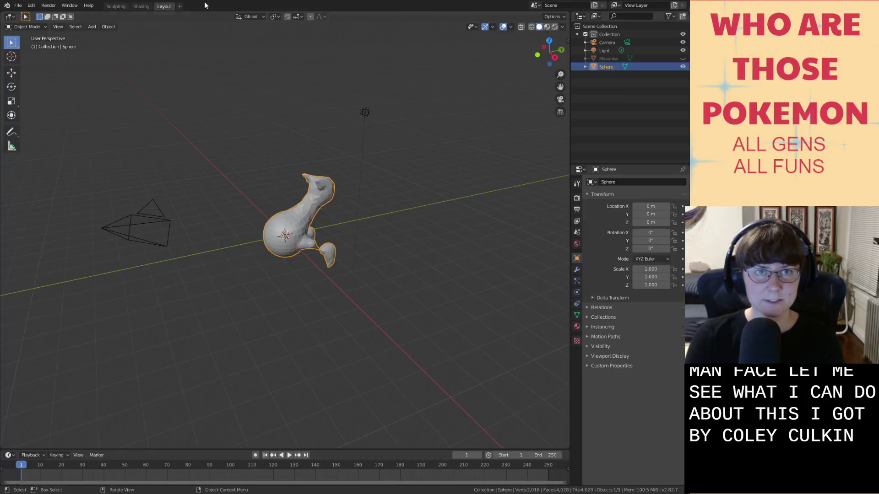
Add a cube at the scene origin and flatten it along Z to a scale of about 0.256.
scroll(248, 239, up, 5)
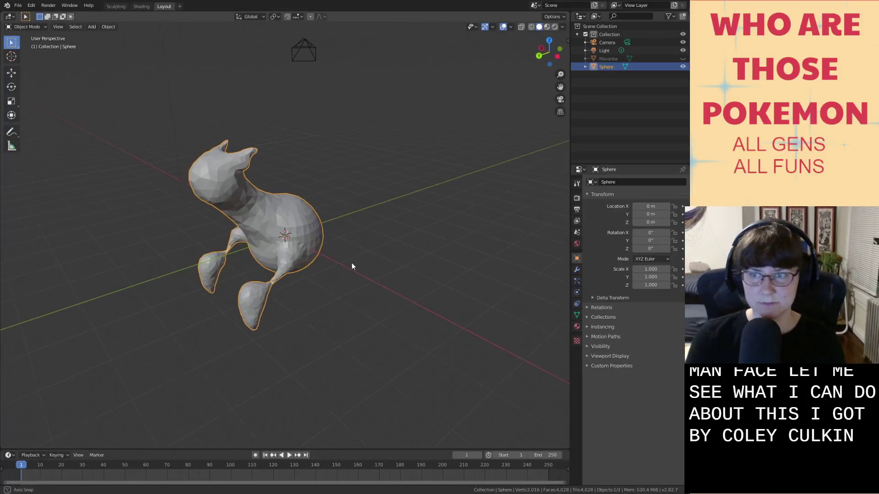
click(370, 302)
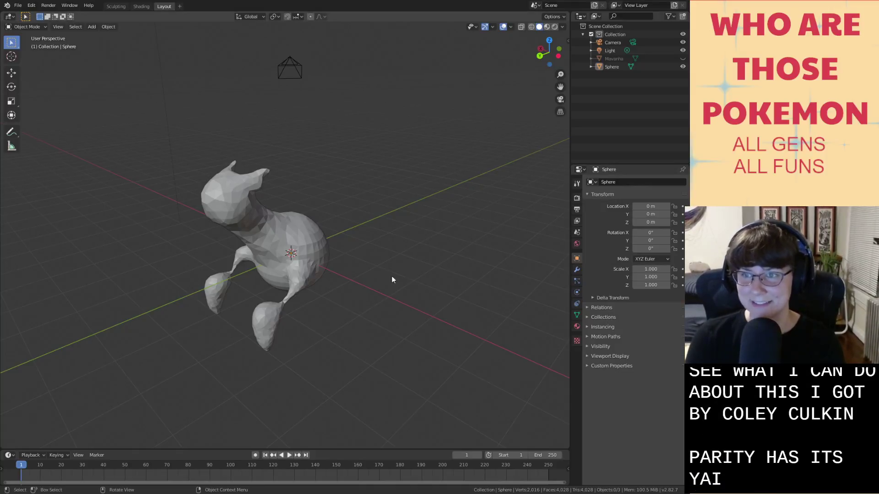
key(shift+a)
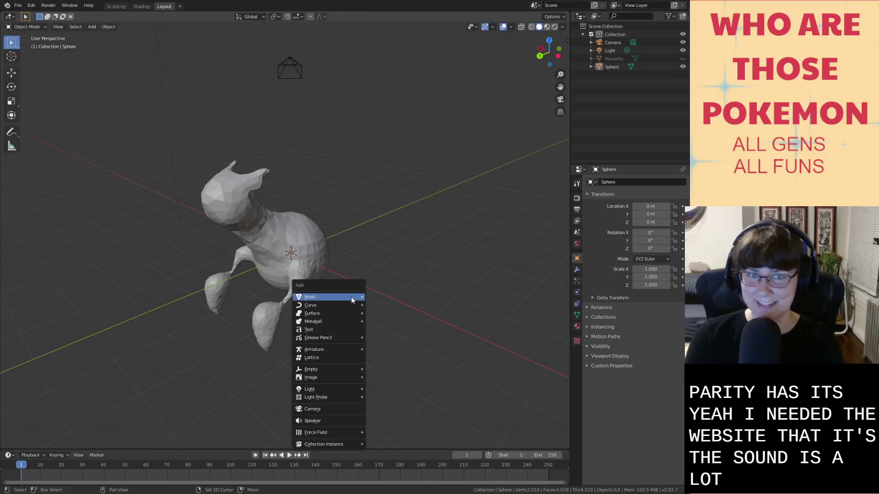
mouse_move(352, 300)
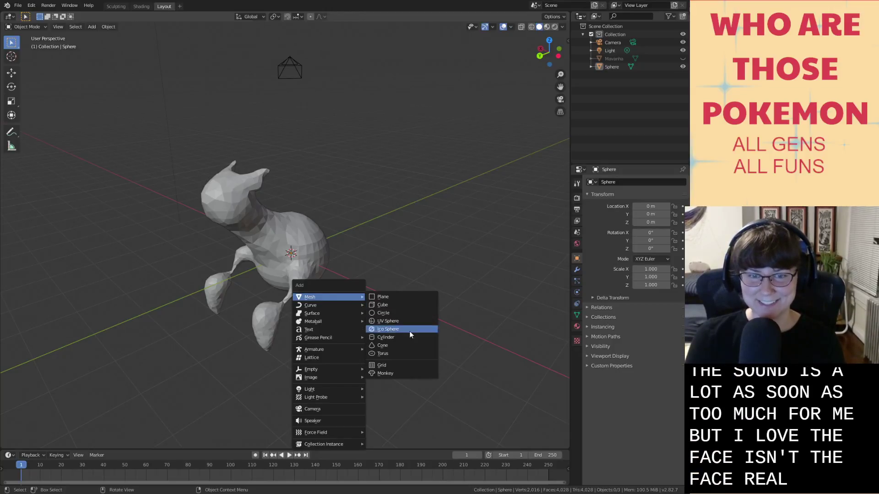
click(382, 306)
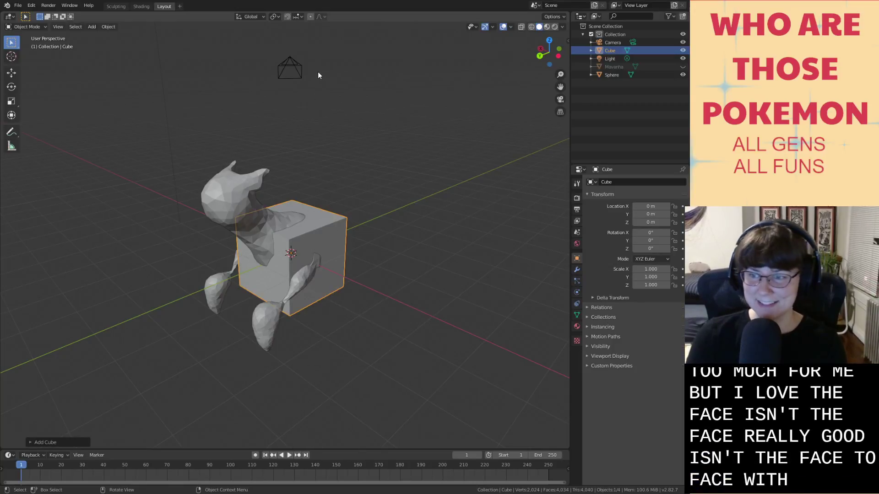
key(s)
key(z)
click(329, 227)
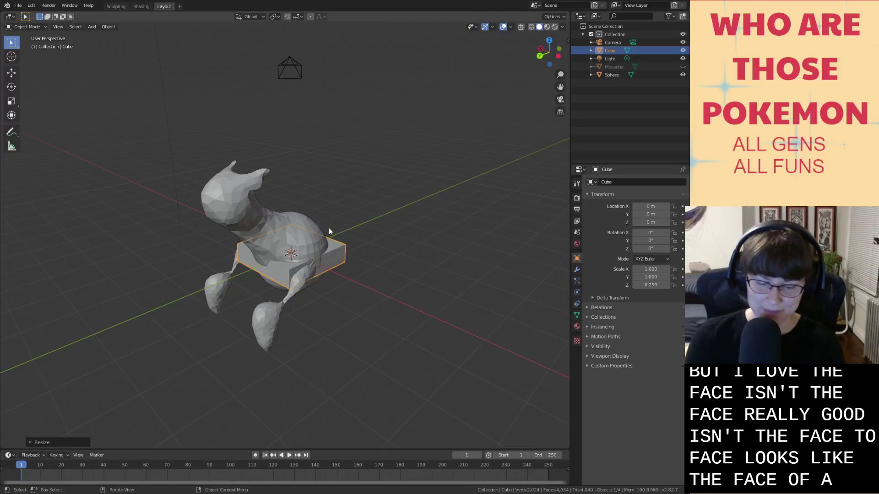
Move the flattened cube along Y to about 1.85 m and thin it to a Z scale of 0.100.
key(g)
key(y)
click(271, 254)
key(s)
key(z)
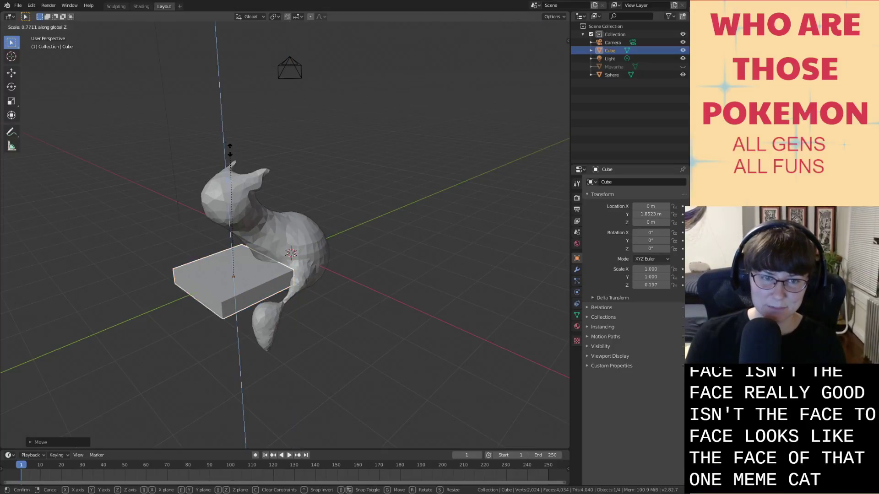
click(443, 191)
Rotate the slab about Z to -48.9° and return the viewport to solid shading.
key(r)
key(z)
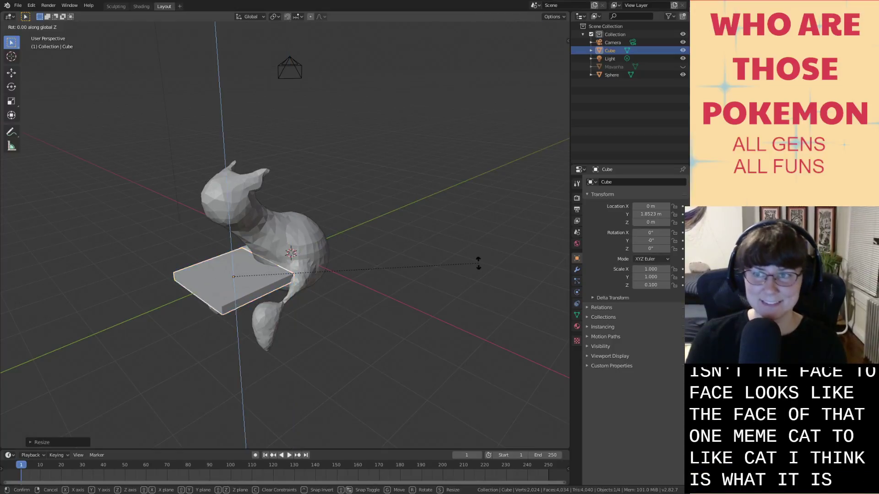
click(289, 337)
key(z)
click(302, 259)
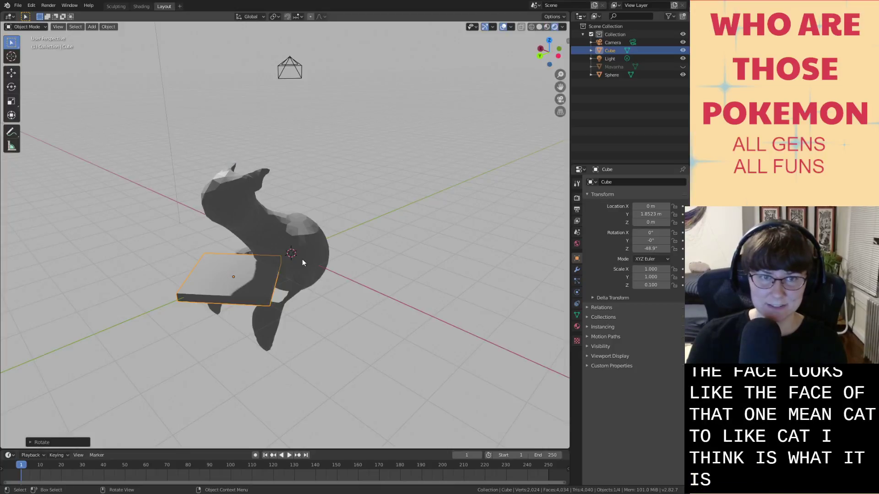
click(539, 26)
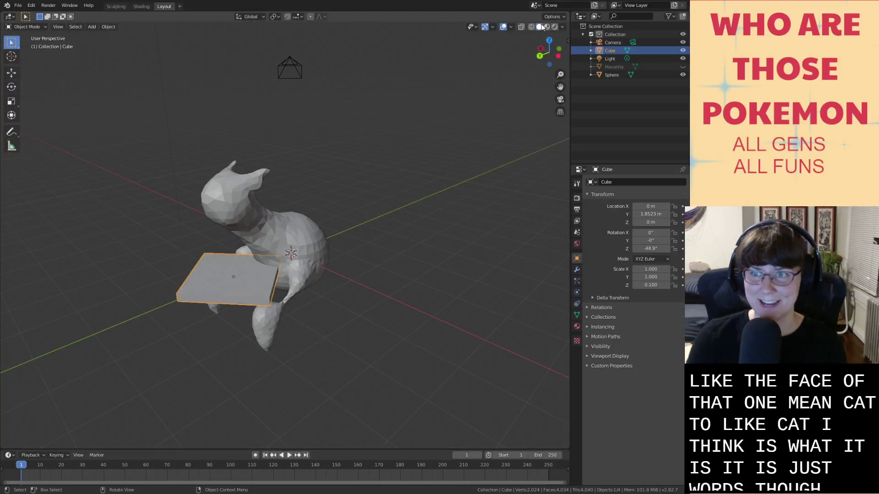
Raise the slab to the creature's head at about Z 1.85 m and shrink it uniformly to a 0.277 X and Y scale.
key(g)
key(z)
click(235, 202)
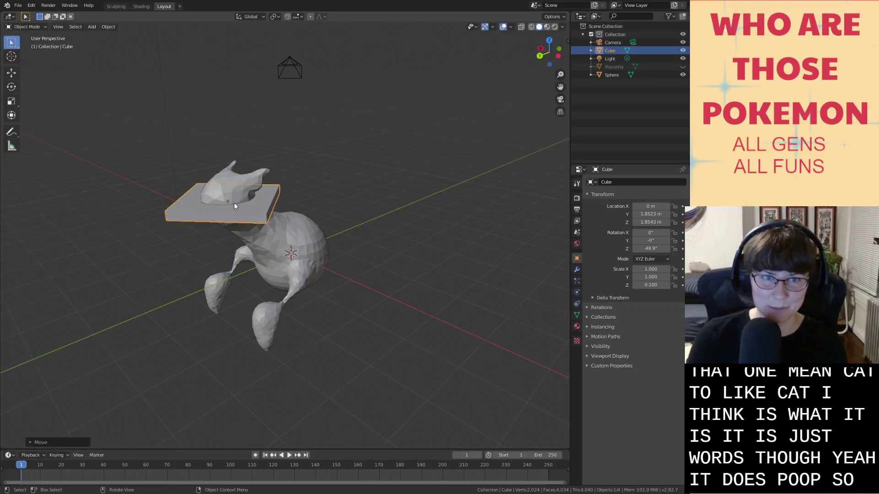
scroll(239, 201, up, 5)
shift+middle_drag(240, 202, 365, 230)
key(s)
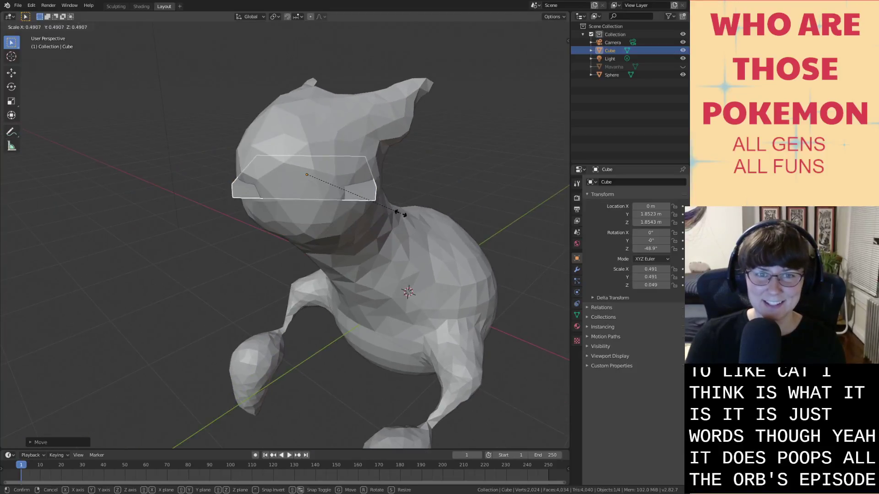
click(358, 197)
Move the small slab to the front of the face, at about X -0.196 m and Y 2.224 m.
key(g)
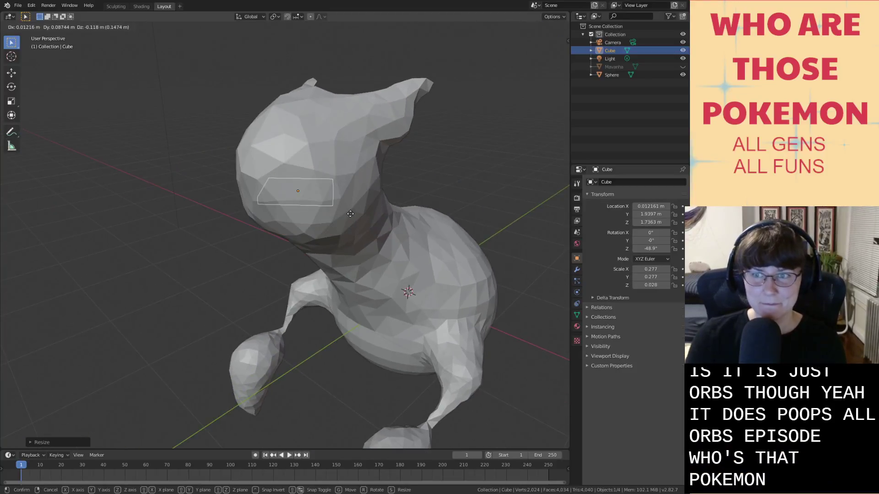
key(x)
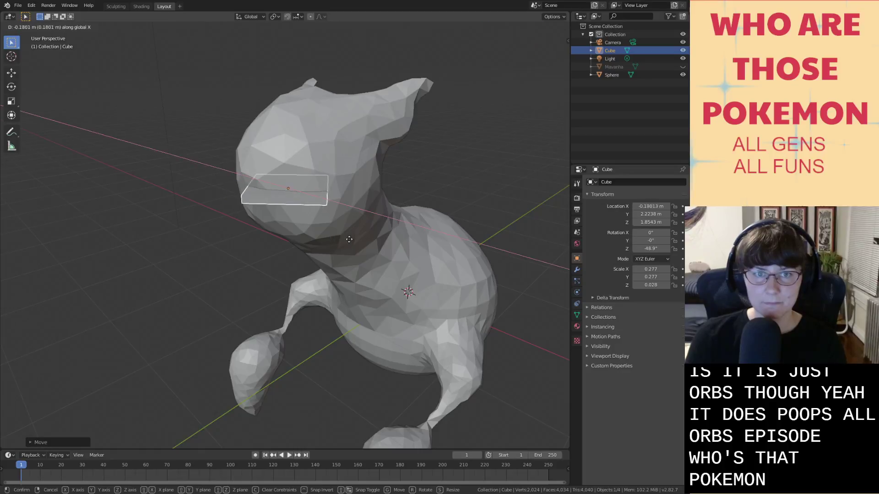
click(351, 238)
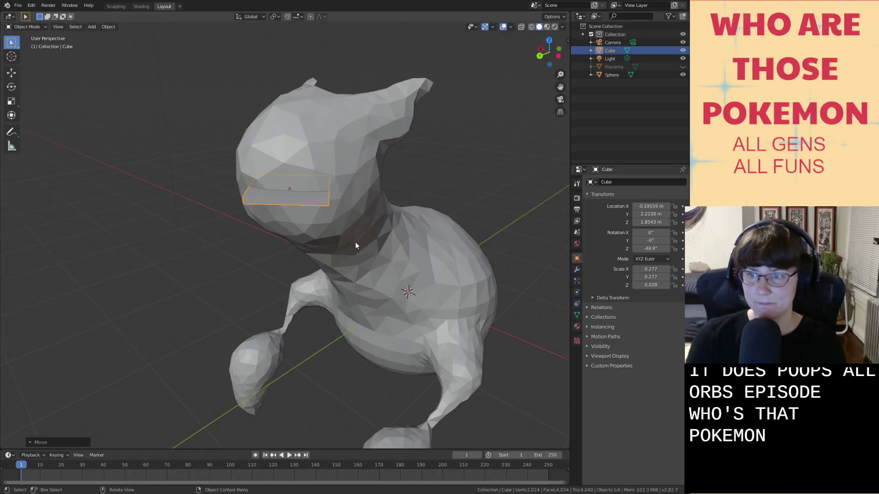
Rotate the small slab about Z to -83.4° so that it faces forward on the muzzle.
middle_drag(355, 243, 383, 251)
key(r)
key(x)
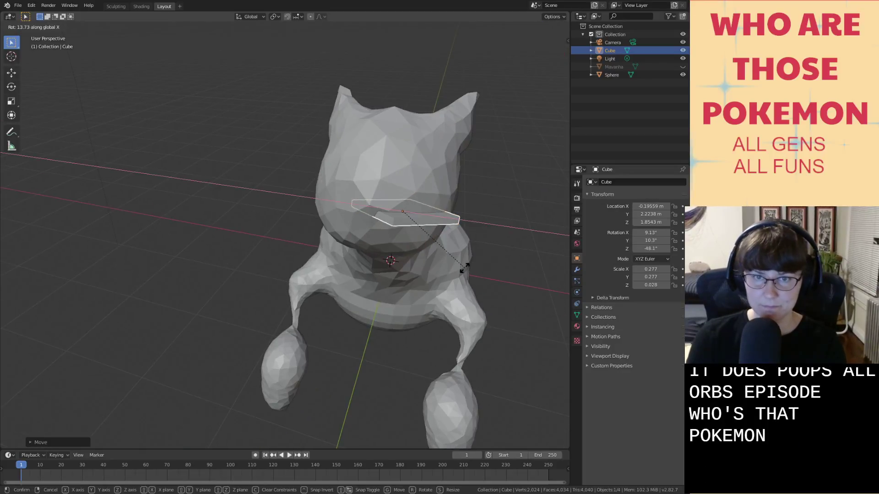
right_click(510, 274)
key(r)
key(z)
click(442, 295)
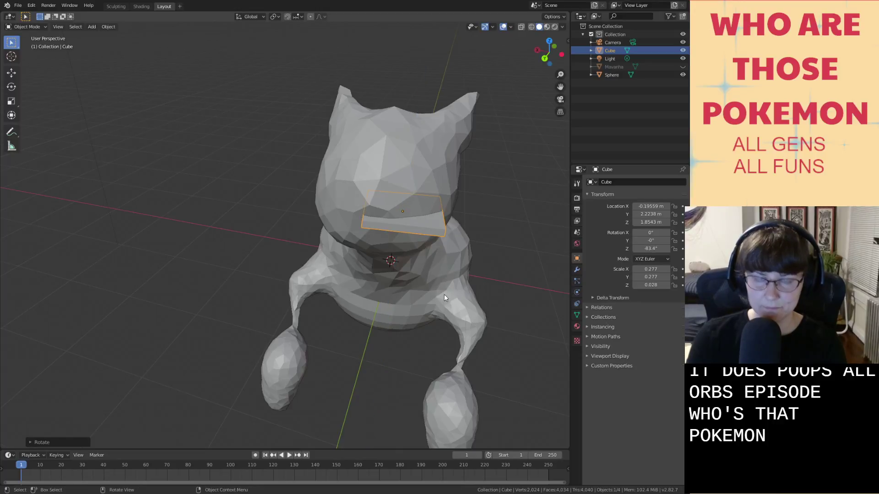
Delete the slab from the creature's face.
key(x)
click(432, 237)
scroll(439, 242, down, 4)
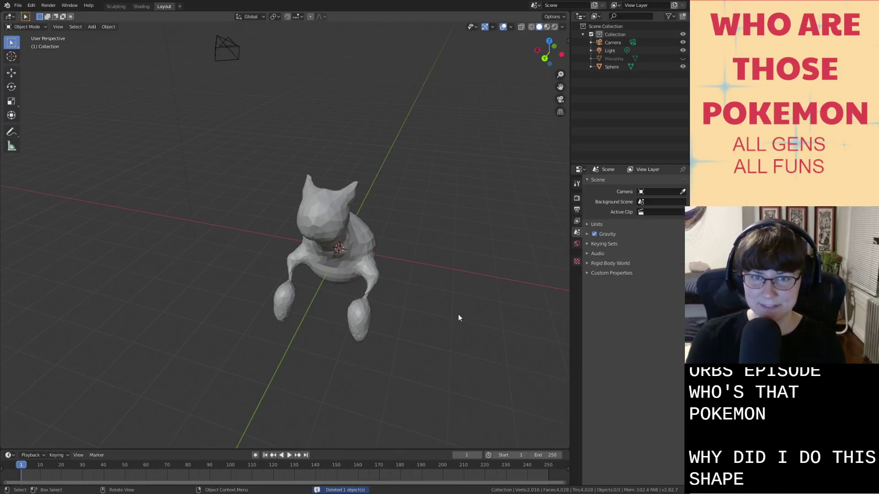
key(shift+a)
mouse_move(430, 319)
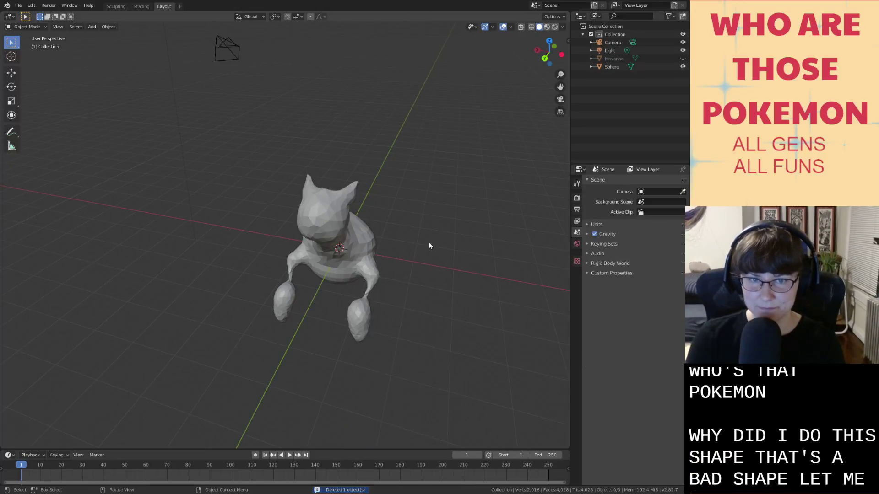
Return to the Sculpting workspace and activate the Crease brush for the creature's head.
scroll(377, 221, up, 4)
mouse_move(377, 221)
middle_down()
mouse_move(356, 207)
mouse_move(372, 259)
mouse_move(354, 240)
middle_up()
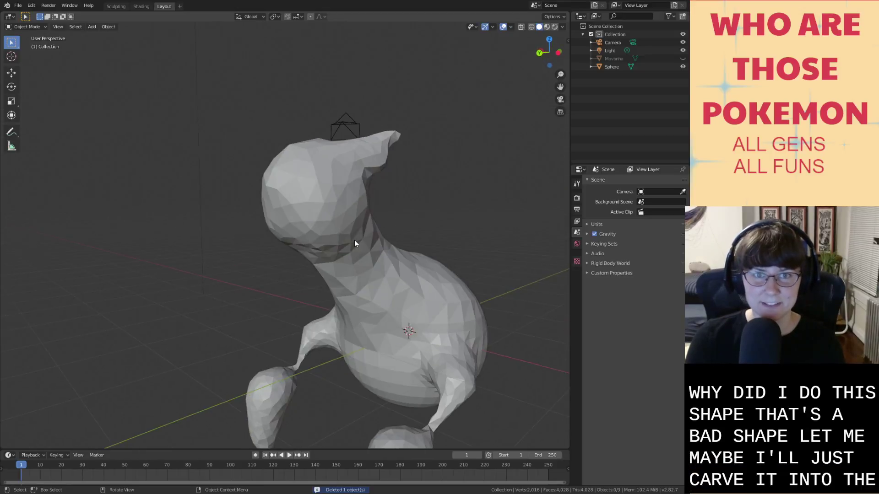
click(354, 240)
click(115, 6)
scroll(356, 198, up, 3)
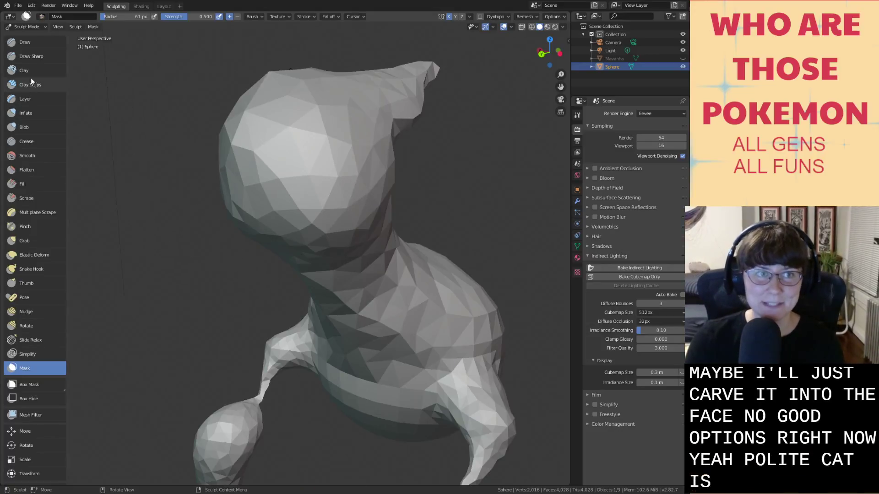
click(26, 142)
scroll(337, 176, up, 4)
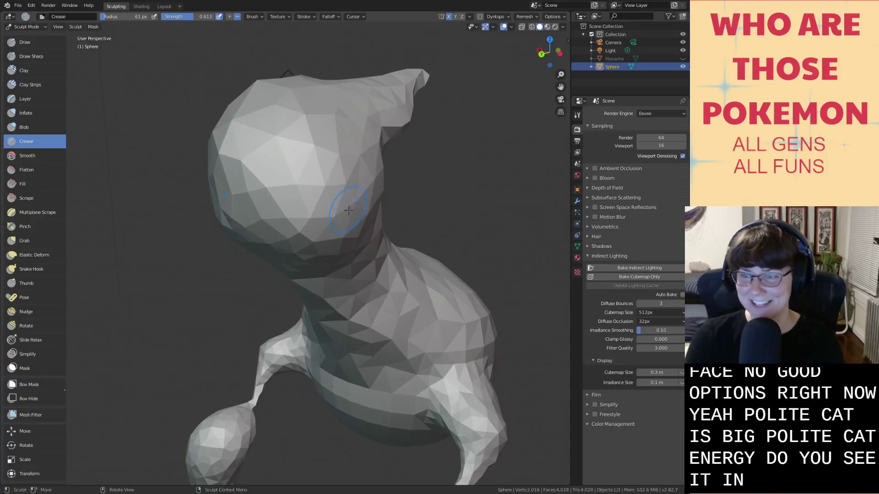
Enable dynamic topology on the creature and reduce the Crease brush radius to 13 px.
scroll(265, 174, down, 3)
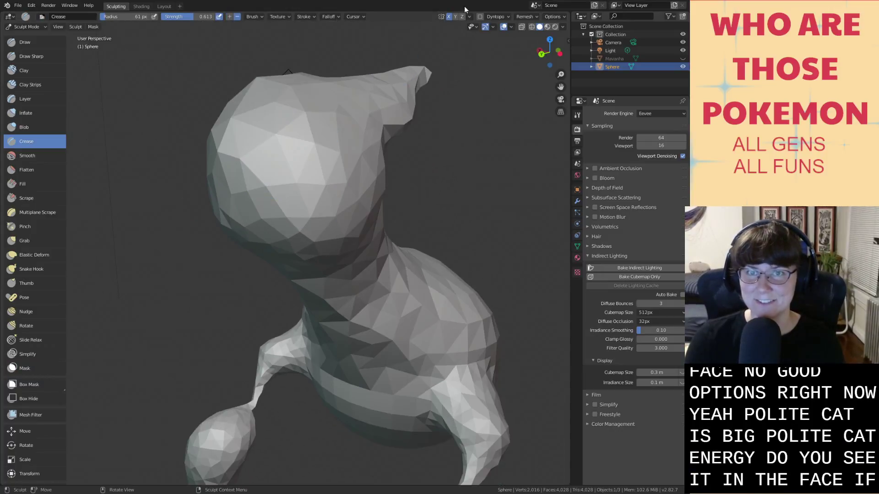
middle_drag(301, 141, 304, 206)
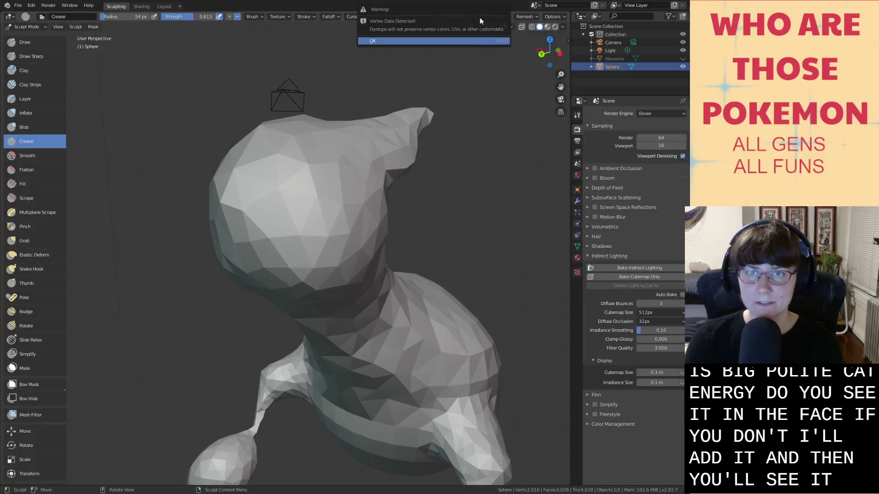
click(480, 16)
key(f)
click(255, 240)
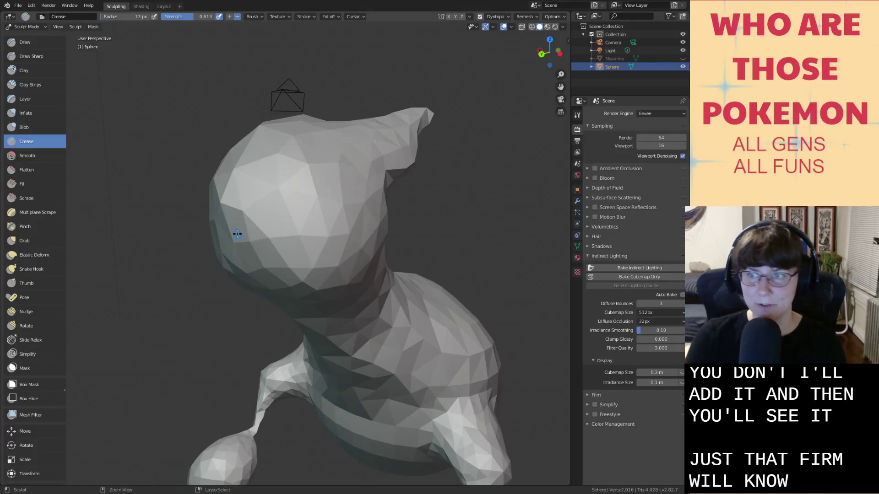
Try to carve a crease across the lower face, and try the Inflate brush on the same spot.
drag(240, 234, 317, 236)
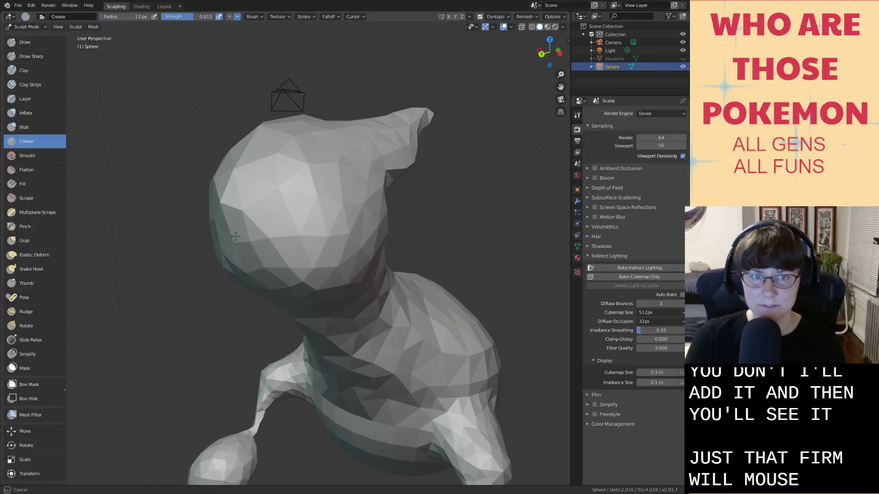
key(i)
drag(241, 237, 241, 238)
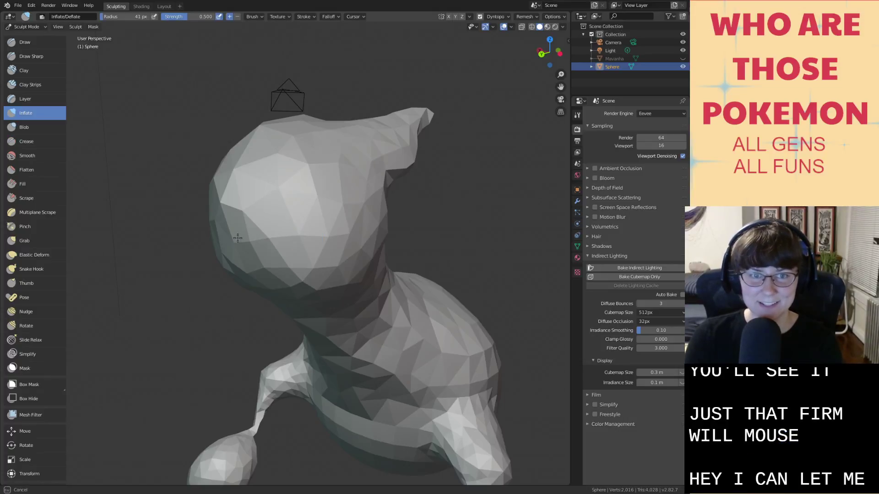
Switch to the Layout workspace and back to Sculpting, try an Inflate stroke on the head, and re-enable dynamic topology.
click(164, 6)
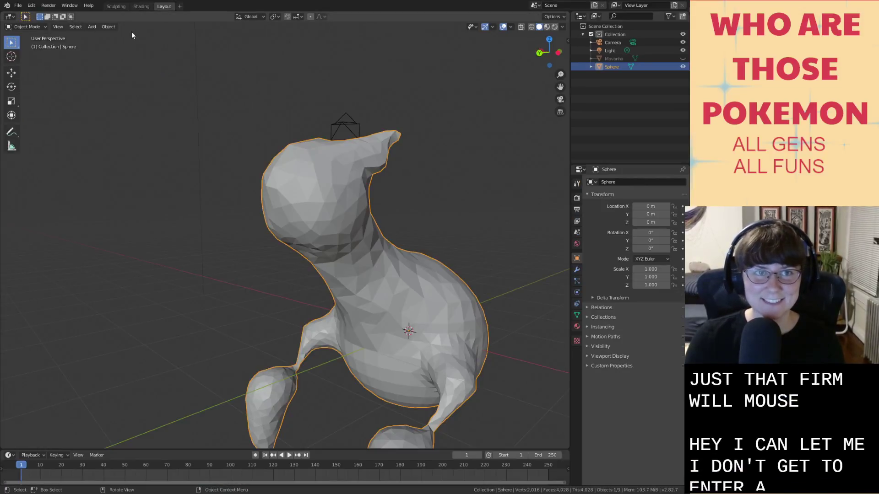
click(116, 6)
click(303, 232)
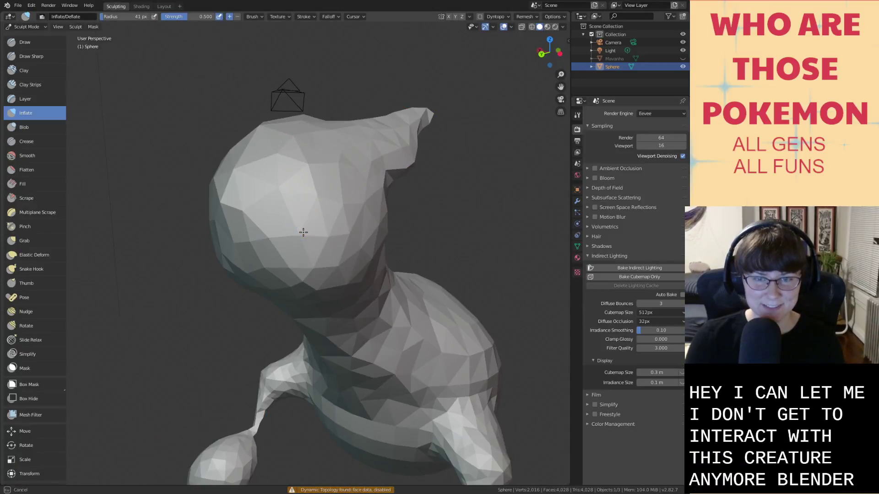
drag(305, 233, 271, 184)
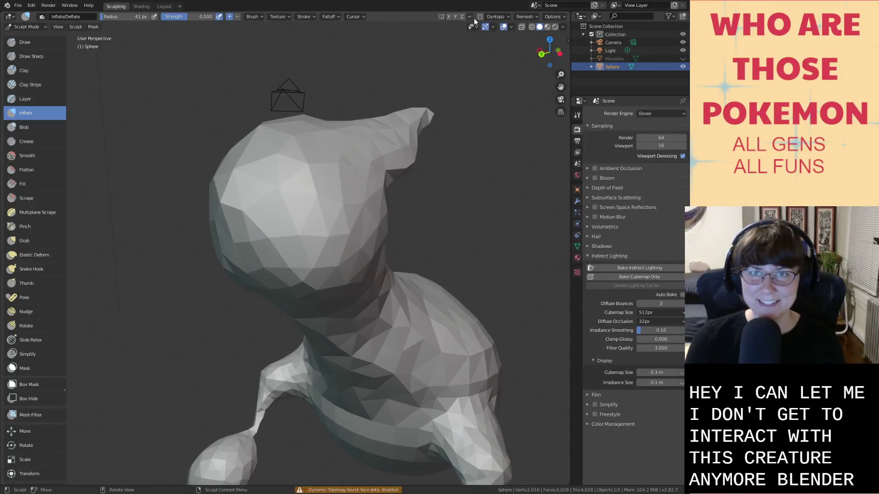
click(478, 16)
click(473, 41)
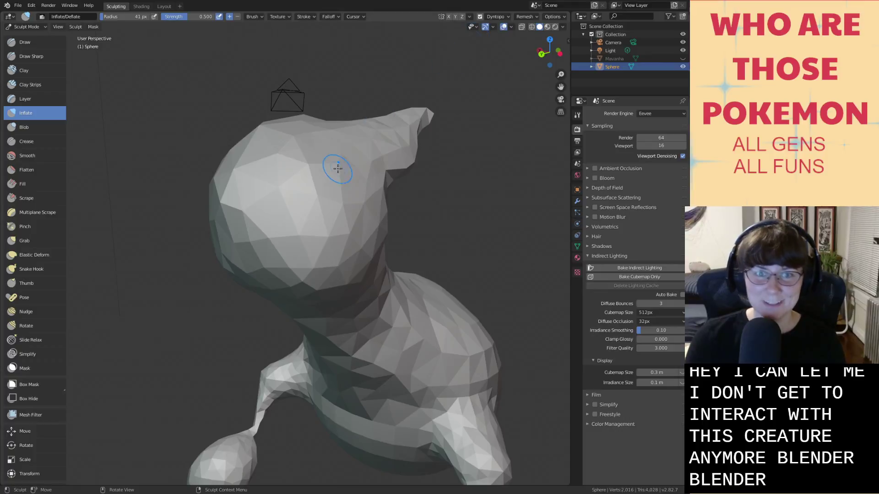
Try inverting the mask over the whole creature, and restore the unmasked state.
scroll(339, 173, down, 3)
key(ctrl+i)
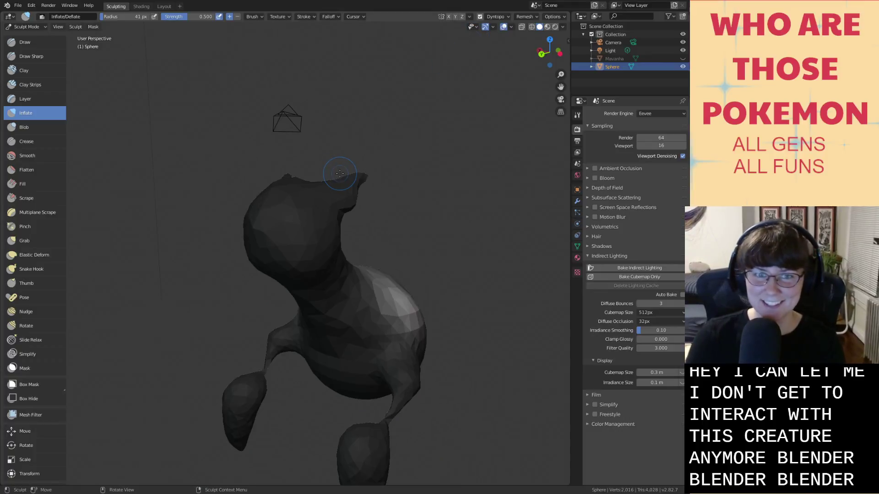
key(ctrl+n)
key(Escape)
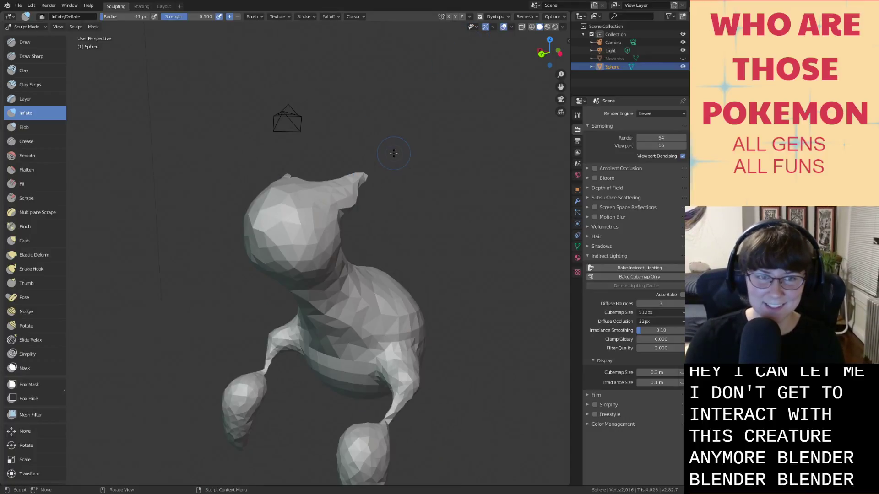
Try the Box Mask and Box Hide tools, and test the Draw and Grab brushes on the creature.
scroll(321, 274, down, 3)
click(46, 385)
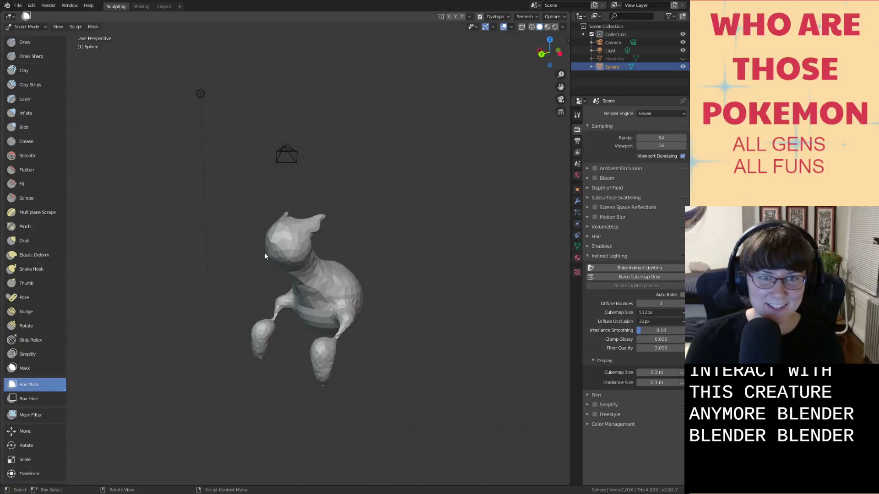
click(43, 398)
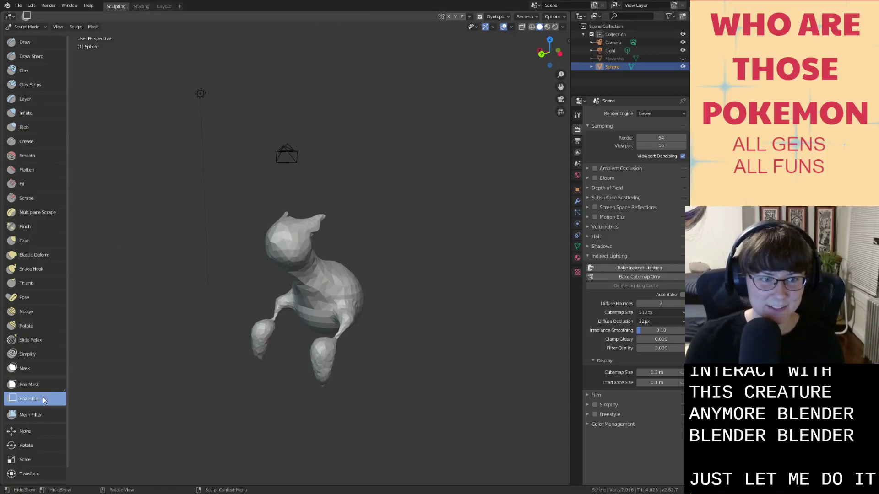
click(38, 41)
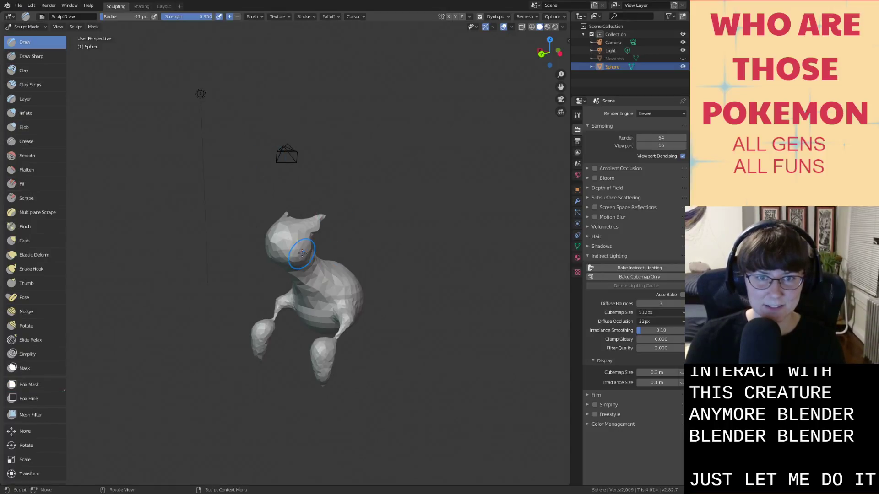
key(g)
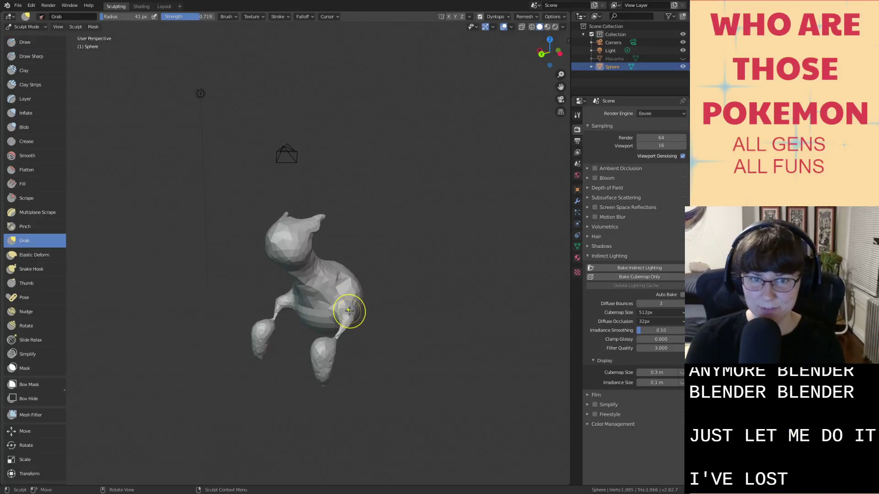
Try the Crease brush on the creature's face and body, and test the Inflate brush on its head.
scroll(306, 249, up, 5)
scroll(307, 205, up, 2)
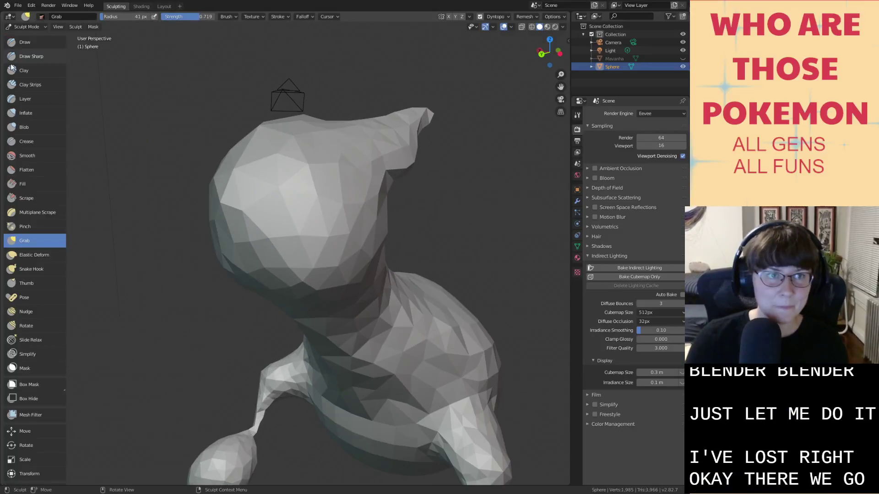
click(26, 141)
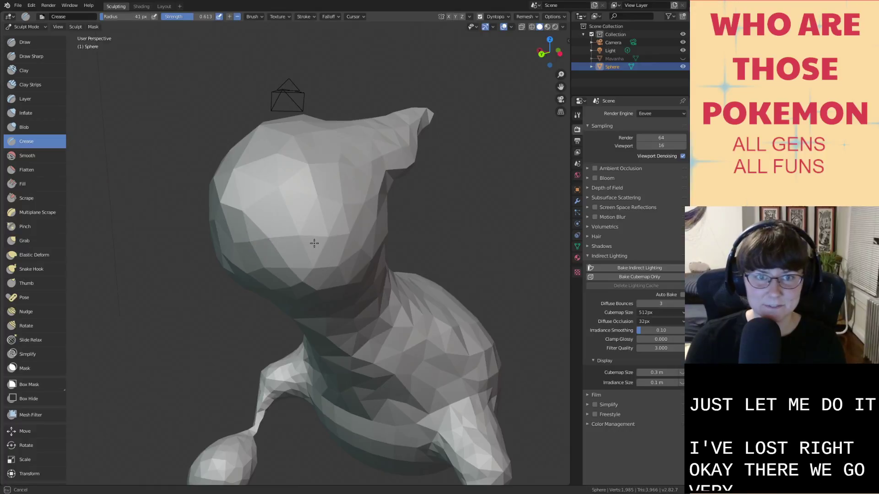
scroll(290, 243, down, 4)
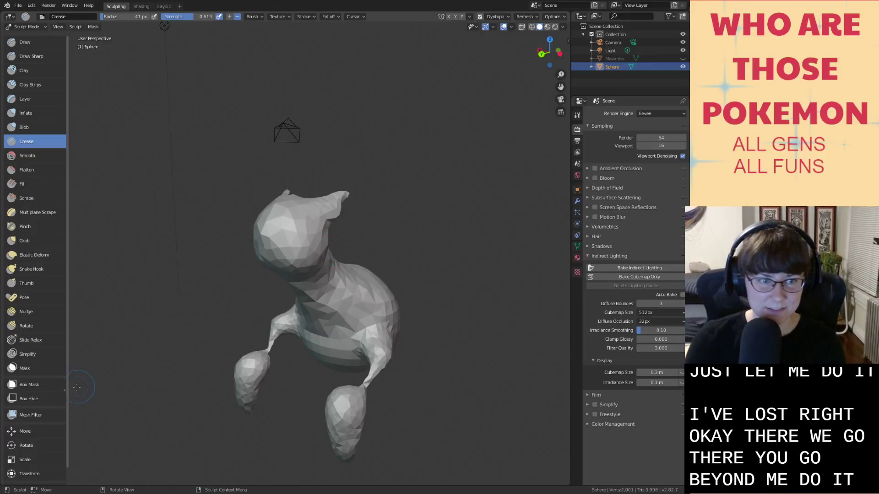
mouse_move(322, 303)
mouse_down()
mouse_move(296, 262)
mouse_move(286, 217)
mouse_move(297, 241)
mouse_up()
key(i)
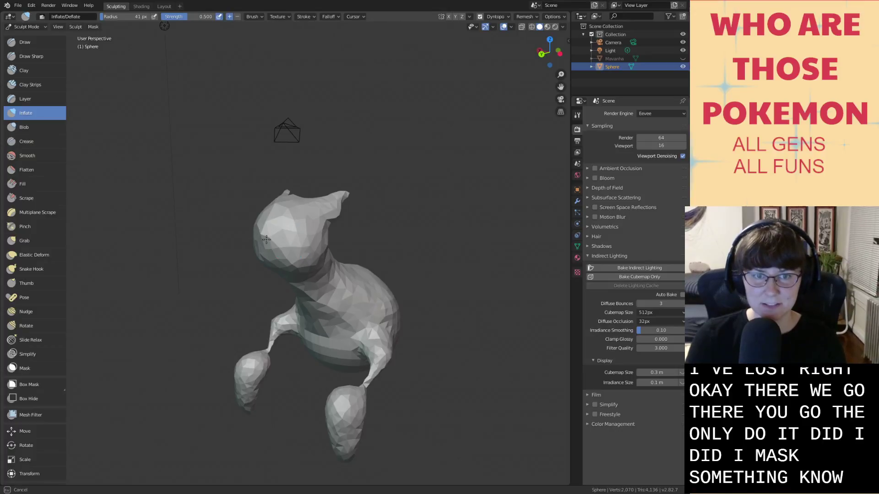
middle_drag(297, 238, 297, 234)
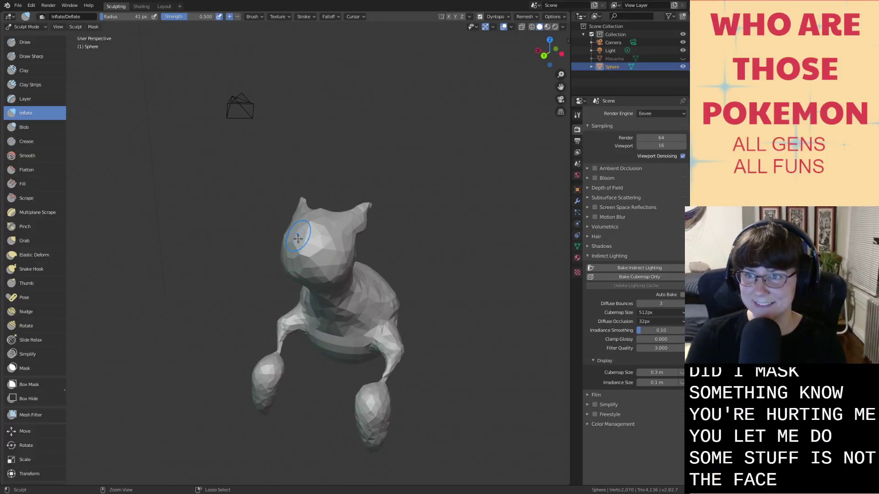
Save the file and rename the creature object as paratias.
key(ctrl+s)
mouse_move(341, 273)
middle_down()
mouse_move(349, 282)
mouse_move(392, 275)
mouse_move(387, 231)
mouse_move(449, 239)
mouse_move(384, 231)
middle_up()
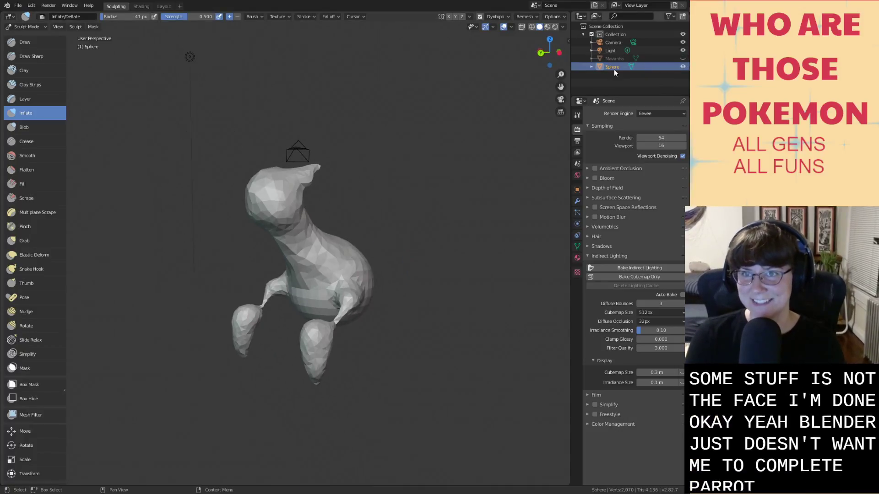
text(pa)
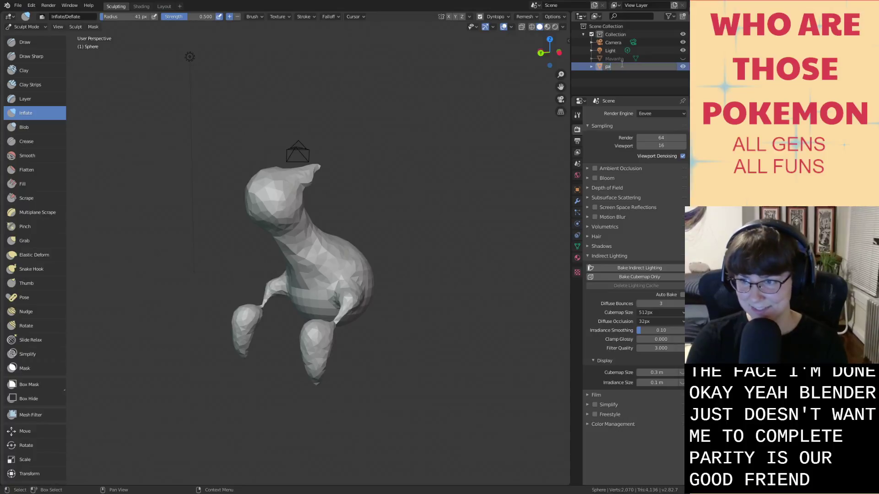
text(ratias)
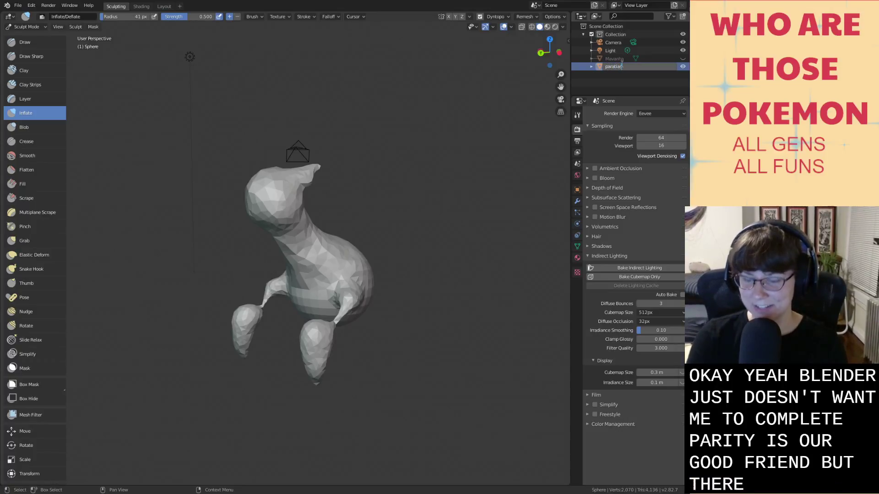
key(Return)
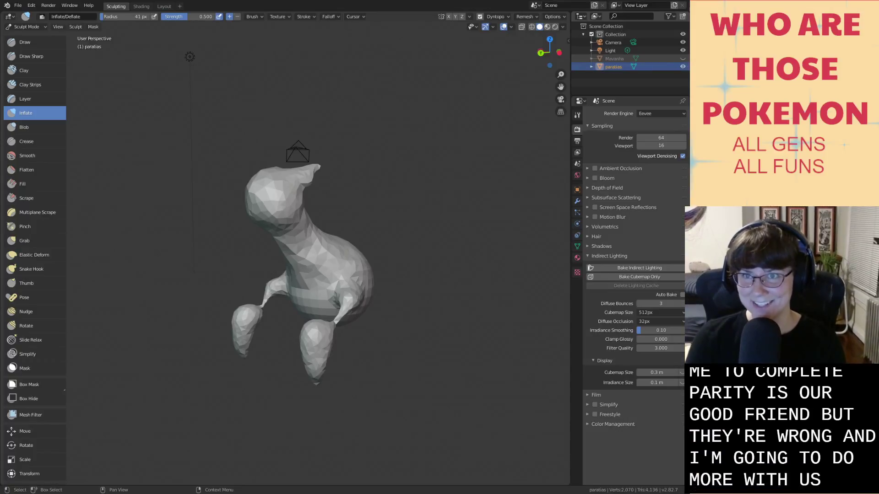
Hide the paratias creature and add a new UV sphere to the scene.
click(682, 67)
scroll(411, 129, down, 2)
middle_drag(414, 125, 406, 147)
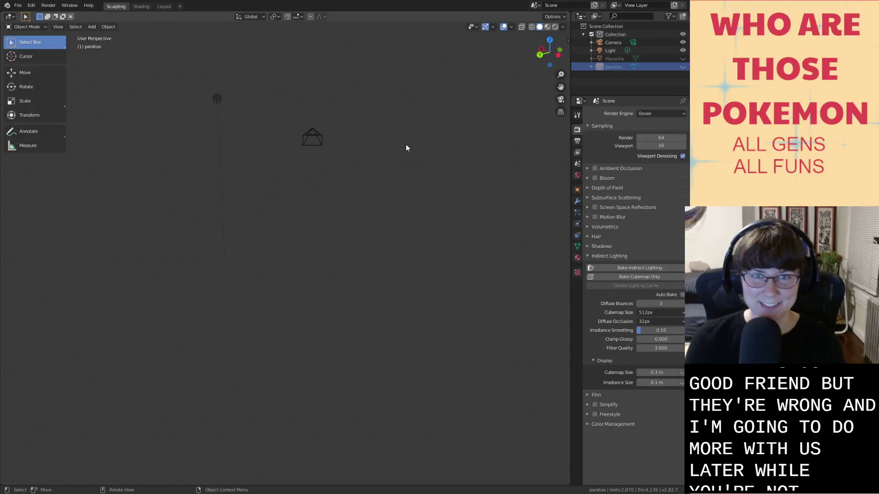
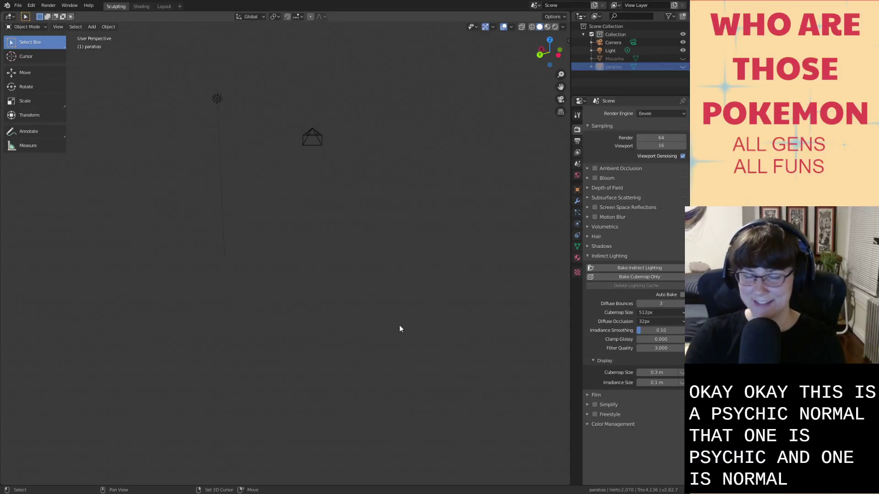
key(shift+a)
mouse_move(399, 325)
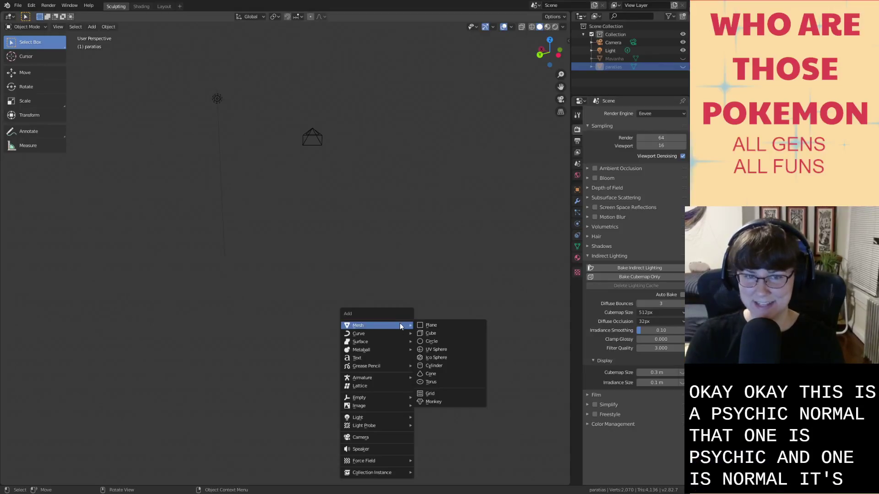
click(459, 351)
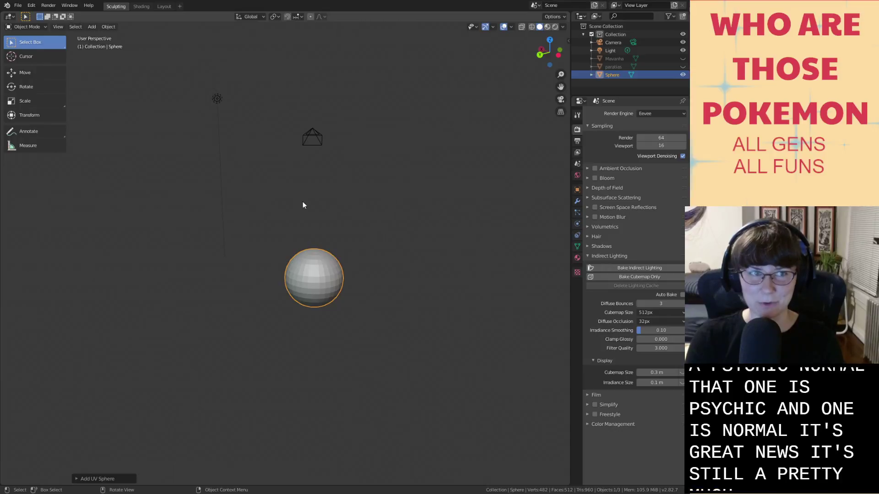
Put the new sphere in Sculpt Mode and enable dynamic topology and X-axis symmetry.
click(28, 27)
click(28, 54)
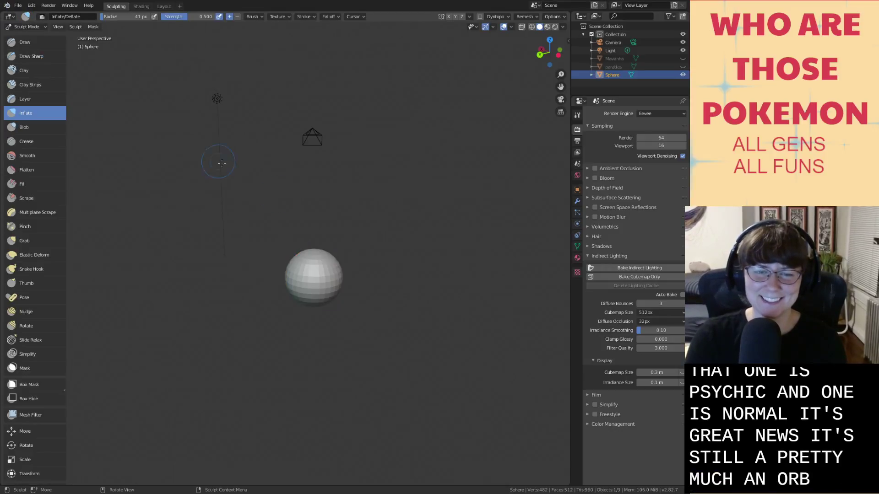
scroll(358, 265, up, 3)
click(480, 17)
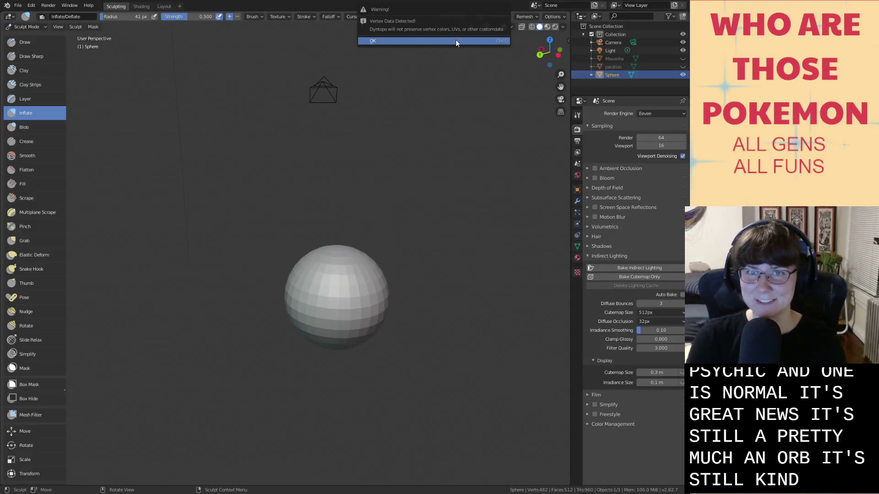
click(455, 41)
click(448, 19)
Pull the top of the sphere up into an egg shape with the Grab brush at a 119 px radius.
scroll(374, 308, down, 3)
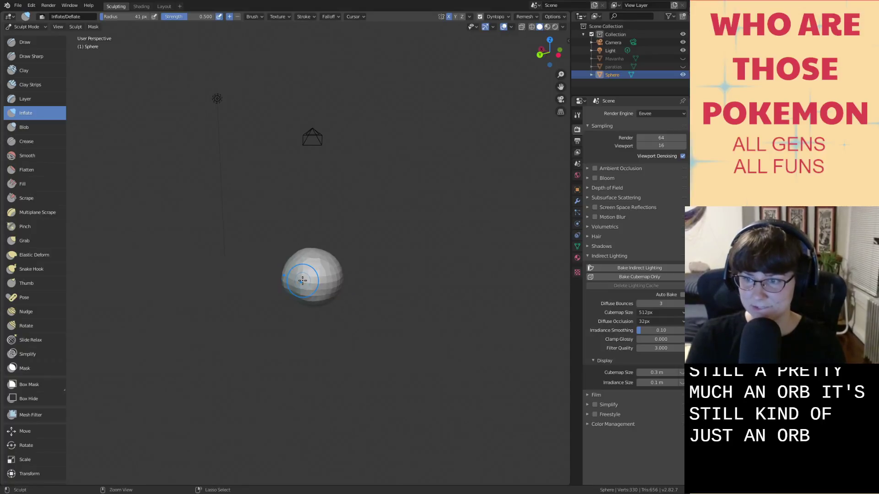
key(g)
drag(304, 263, 317, 253)
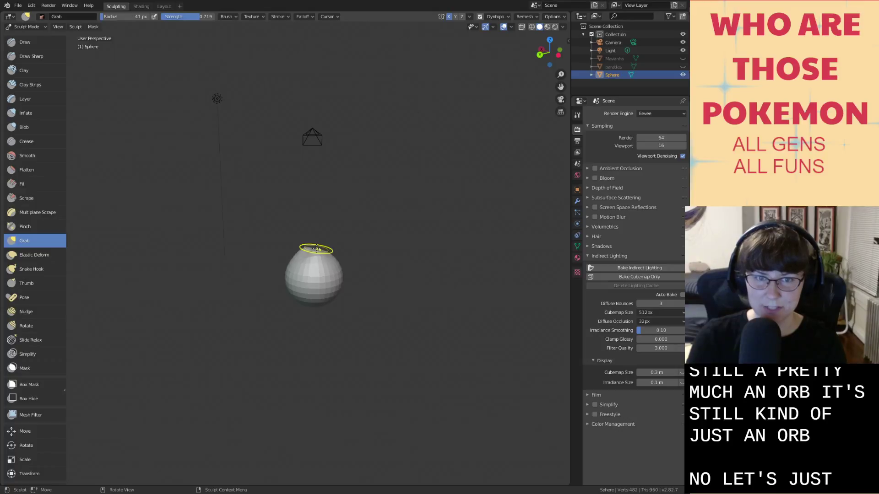
scroll(316, 250, down, 2)
right_click(307, 252)
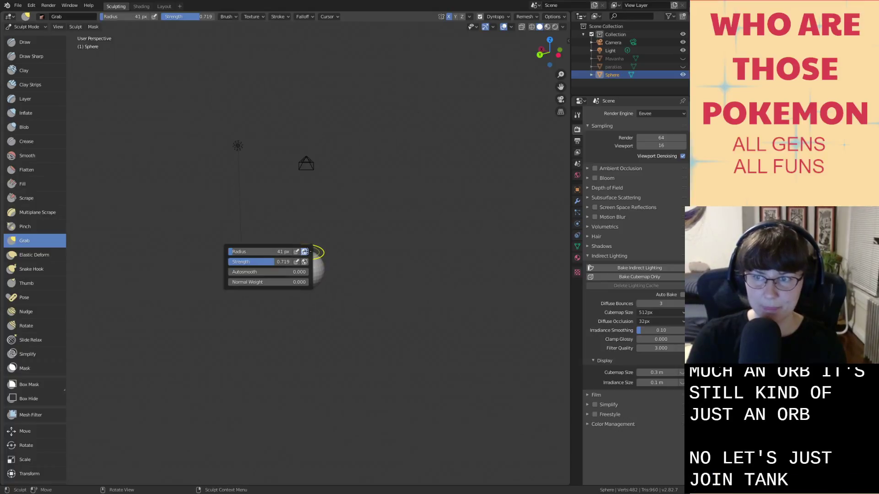
mouse_move(254, 251)
mouse_down()
mouse_move(324, 250)
mouse_move(323, 214)
mouse_up()
scroll(338, 249, up, 4)
scroll(348, 265, up, 2)
middle_drag(364, 317, 355, 330)
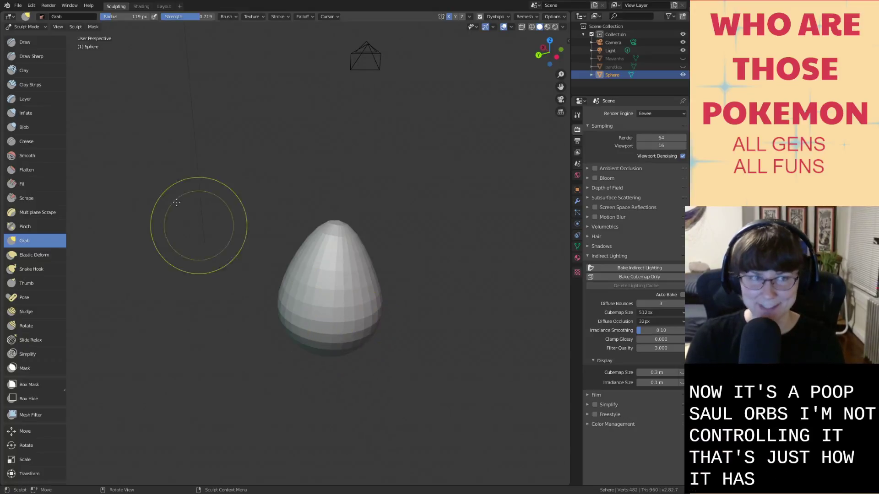
Build up a rounded lump on each lower side of the egg with the Draw brush at a 44 px radius.
key(i)
click(24, 46)
mouse_move(316, 201)
middle_down()
mouse_move(366, 246)
mouse_move(360, 300)
middle_up()
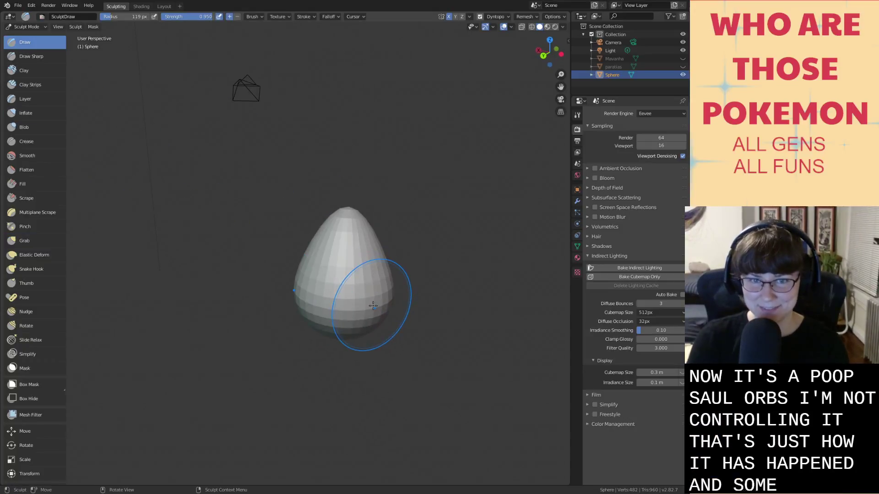
key(bracketleft)
key(bracketleft)
key(bracketleft)
key(bracketleft)
key(bracketleft)
key(bracketleft)
key(bracketleft)
key(bracketleft)
key(bracketleft)
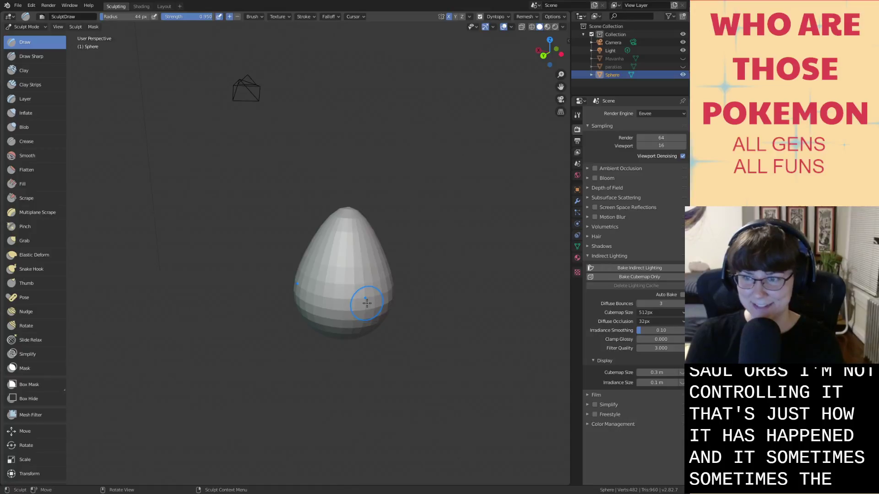
drag(363, 300, 379, 311)
mouse_move(380, 311)
middle_down()
mouse_move(396, 308)
mouse_move(396, 289)
middle_up()
drag(397, 289, 398, 296)
middle_drag(398, 296, 344, 311)
drag(344, 311, 349, 311)
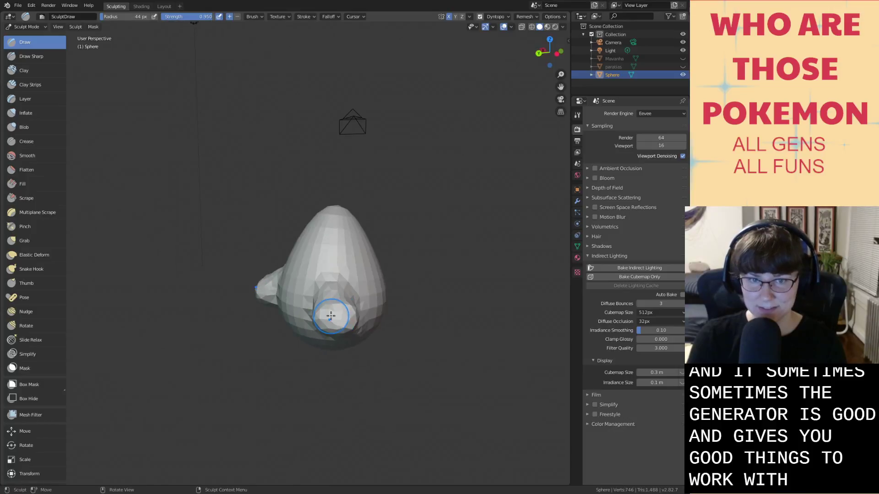
mouse_move(336, 315)
middle_down()
mouse_move(366, 300)
mouse_move(357, 258)
middle_up()
drag(358, 254, 360, 245)
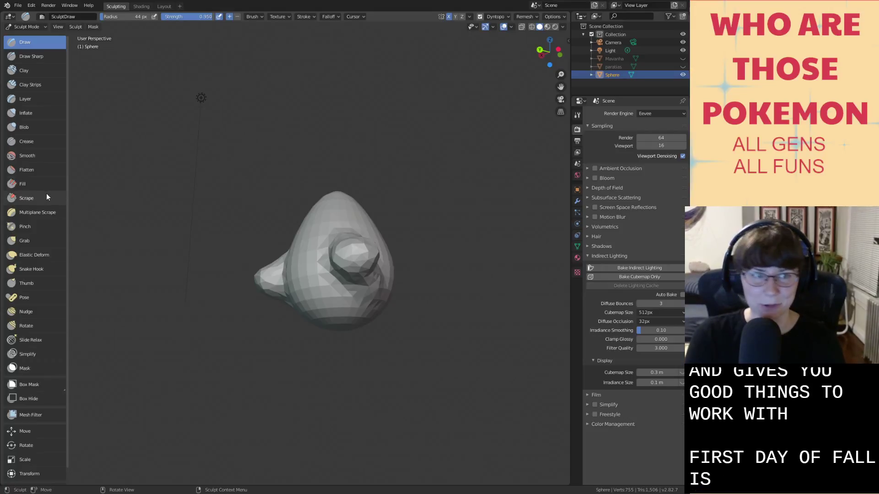
Try to pull the side lumps downward with the Grab brush, and undo the strokes.
click(50, 265)
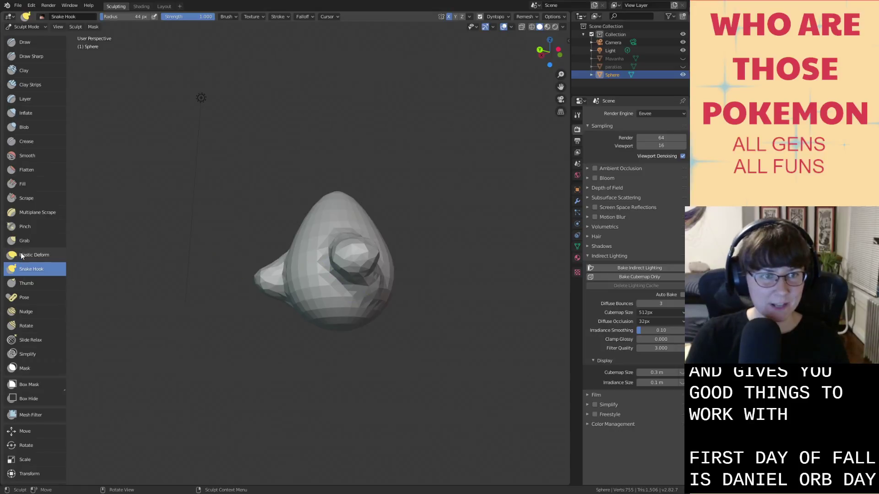
click(29, 242)
scroll(393, 271, up, 1)
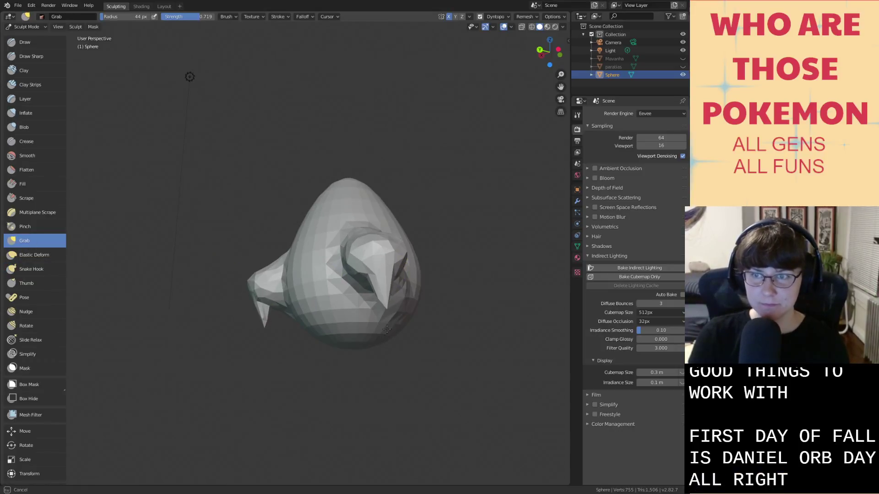
key(ctrl+z)
drag(378, 275, 371, 334)
key(ctrl+z)
Stretch the side lumps downward into limbs using Elastic Deform at a 75 px radius, and extend their tips with Grab.
click(37, 256)
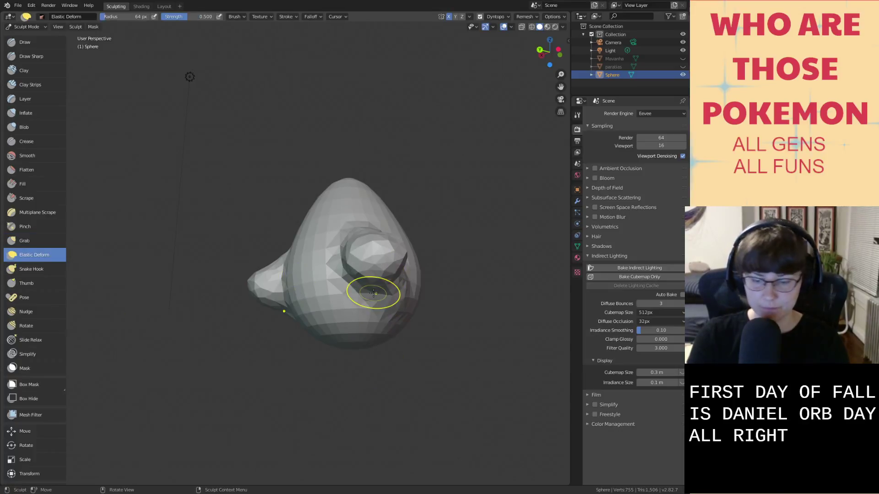
key(bracketright)
key(bracketright)
drag(376, 272, 373, 323)
drag(376, 288, 382, 403)
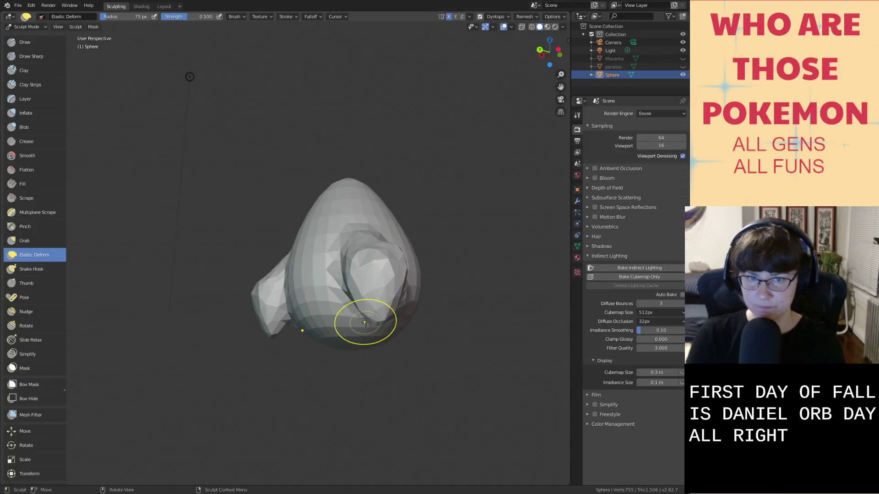
key(g)
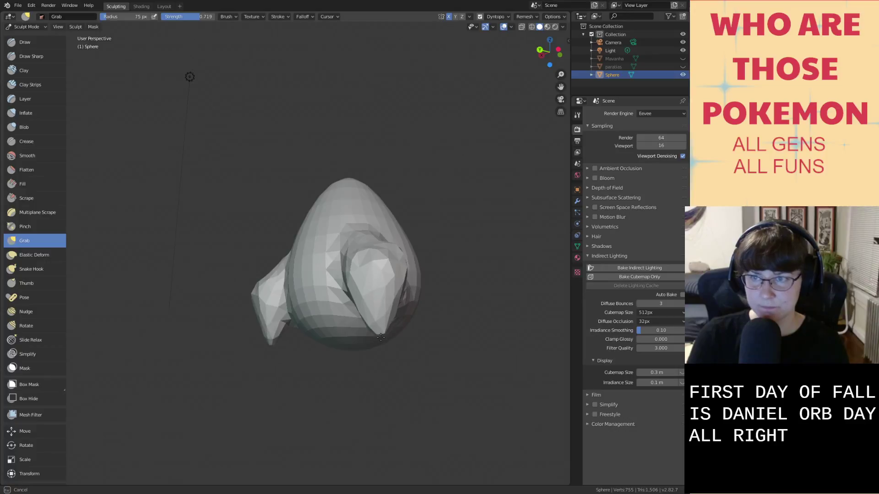
mouse_move(390, 361)
middle_down()
mouse_move(406, 365)
mouse_move(388, 364)
mouse_move(385, 349)
mouse_move(398, 344)
mouse_move(232, 366)
mouse_move(402, 363)
mouse_move(325, 137)
mouse_move(350, 88)
mouse_move(366, 293)
mouse_move(411, 356)
middle_up()
Thicken the lower limbs with the Inflate brush and pull their ends outward into pointed feet with Grab.
key(i)
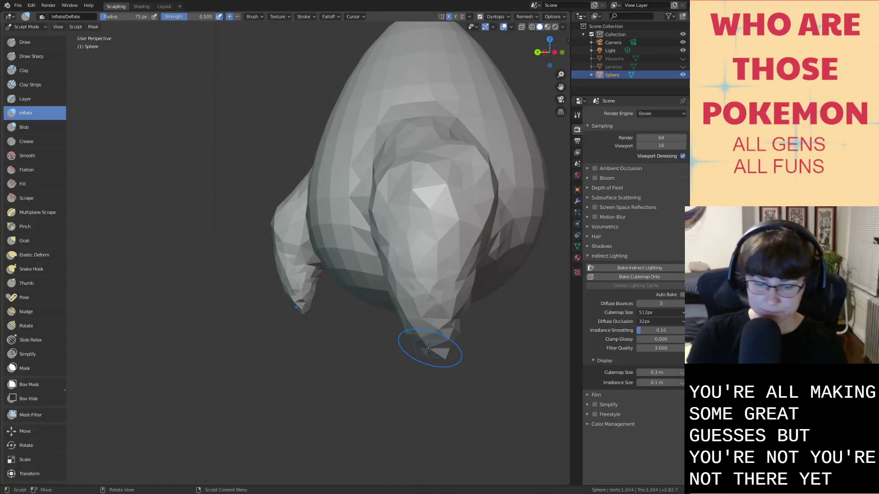
key(g)
scroll(428, 349, down, 2)
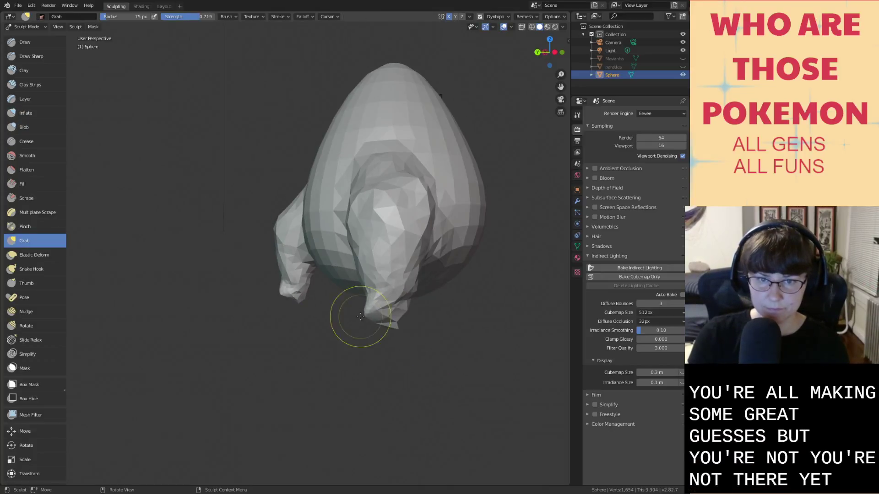
drag(385, 326, 332, 328)
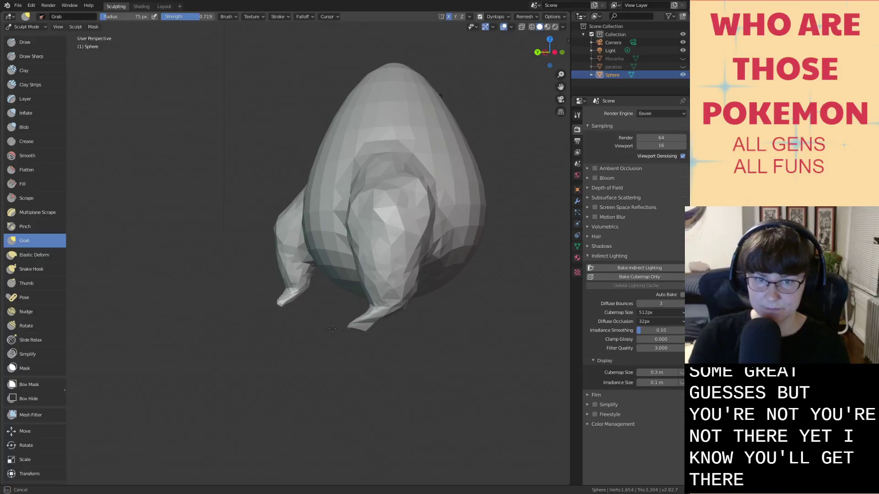
Reshape the pointed foot ends, thicken them with the Inflate brush, and smooth them.
middle_drag(360, 311, 366, 291)
mouse_move(364, 276)
mouse_down()
mouse_move(355, 293)
mouse_move(345, 283)
mouse_up()
key(i)
drag(345, 283, 346, 283)
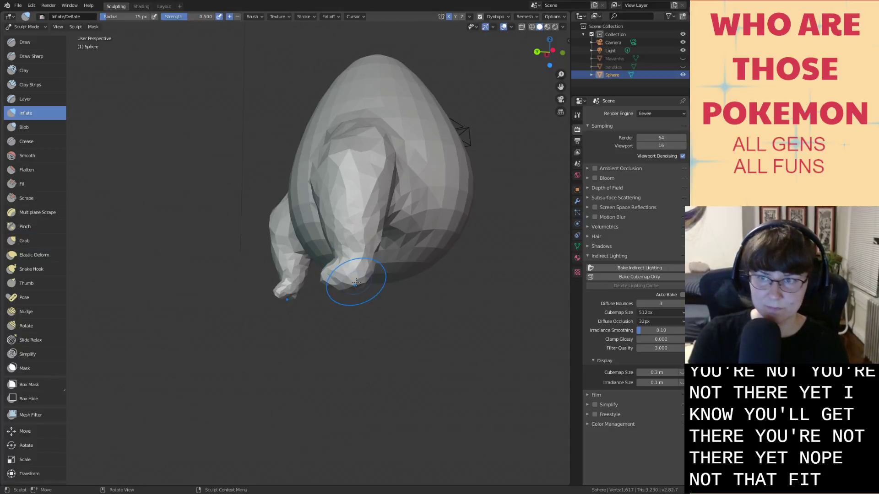
key(shift+s)
mouse_move(353, 286)
middle_down()
mouse_move(416, 296)
mouse_move(399, 293)
mouse_move(416, 318)
middle_up()
Pull two pointed toes out of each foot with the Grab brush.
key(g)
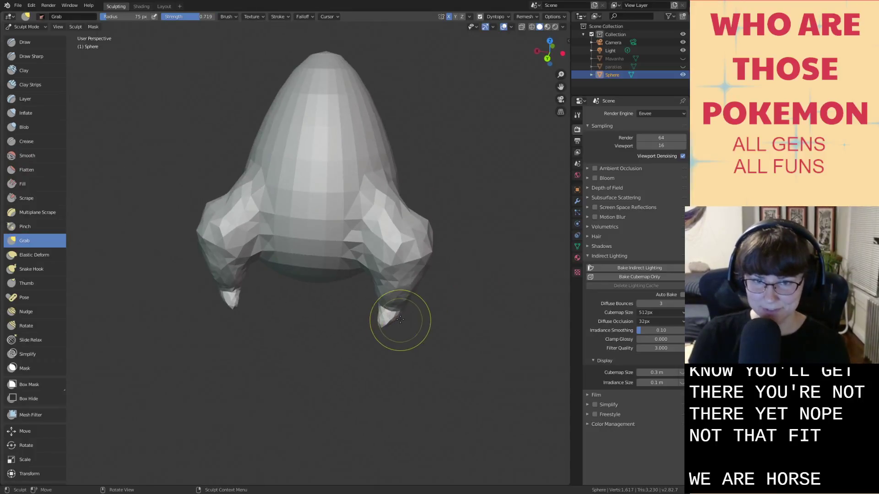
drag(394, 319, 402, 324)
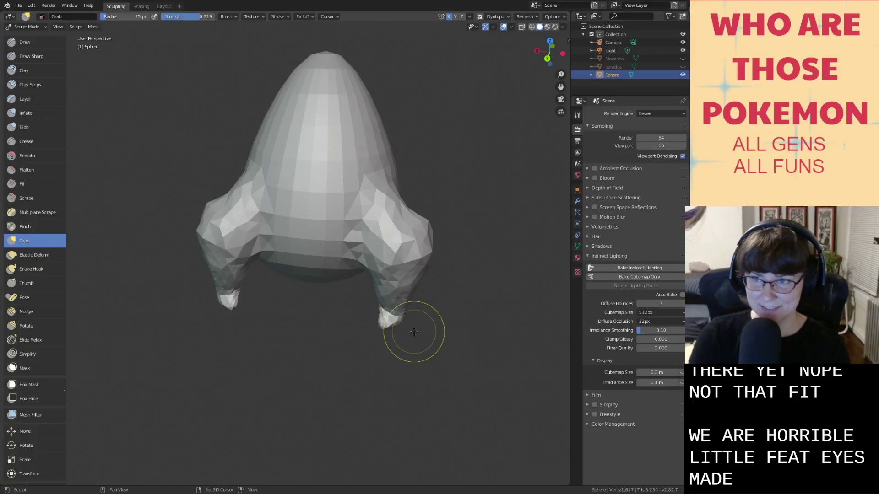
mouse_move(415, 331)
shift+middle_down()
mouse_move(377, 326)
mouse_move(377, 309)
shift+middle_up()
drag(377, 327, 381, 330)
scroll(382, 332, up, 2)
mouse_move(430, 371)
mouse_down()
mouse_move(440, 394)
mouse_move(401, 367)
mouse_move(370, 405)
mouse_move(436, 405)
mouse_move(408, 366)
mouse_move(395, 376)
mouse_move(417, 361)
mouse_up()
Thicken the forked toes with the Inflate brush and soften them with the Smooth brush.
key(i)
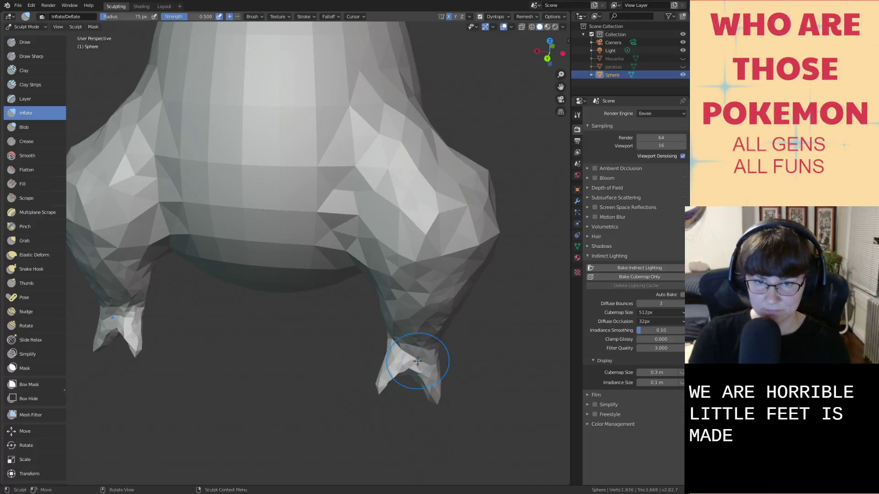
key(shift+s)
middle_drag(397, 364, 357, 326)
mouse_move(248, 301)
middle_down()
mouse_move(245, 372)
mouse_move(311, 314)
middle_up()
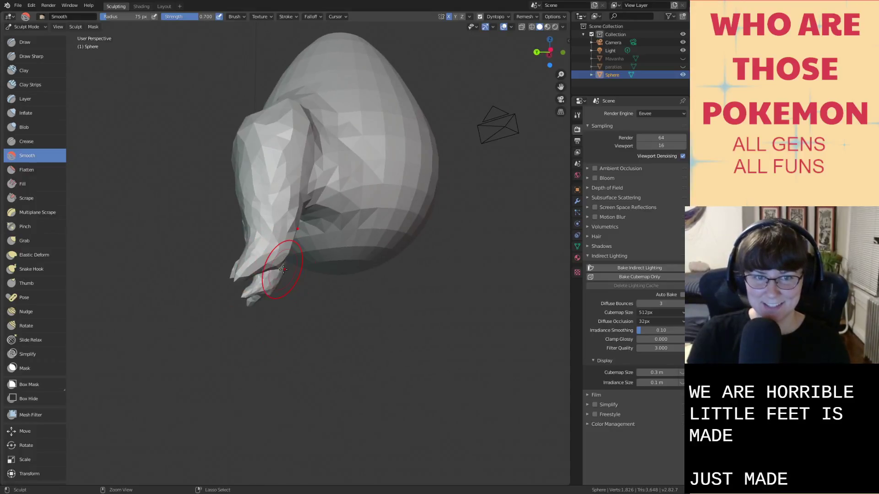
Pull the heels of the feet into shape with the Grab brush and save the file.
key(g)
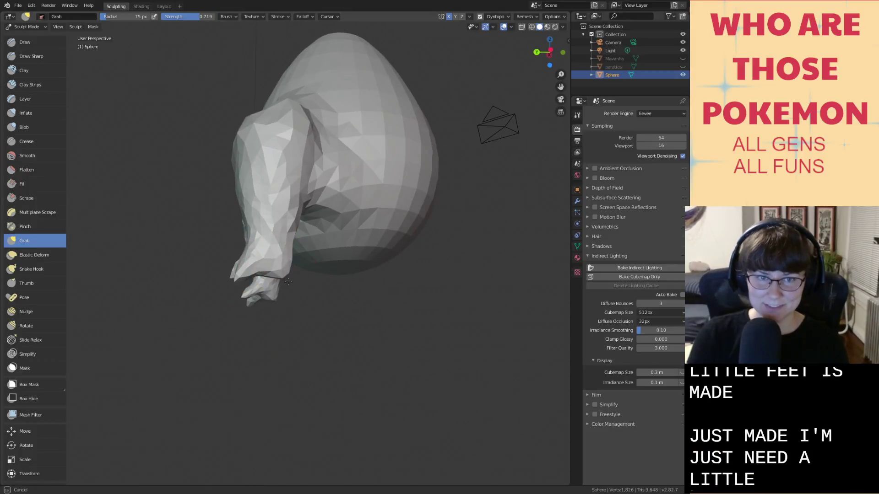
mouse_move(267, 275)
middle_down()
mouse_move(356, 332)
mouse_move(320, 334)
mouse_move(307, 318)
middle_up()
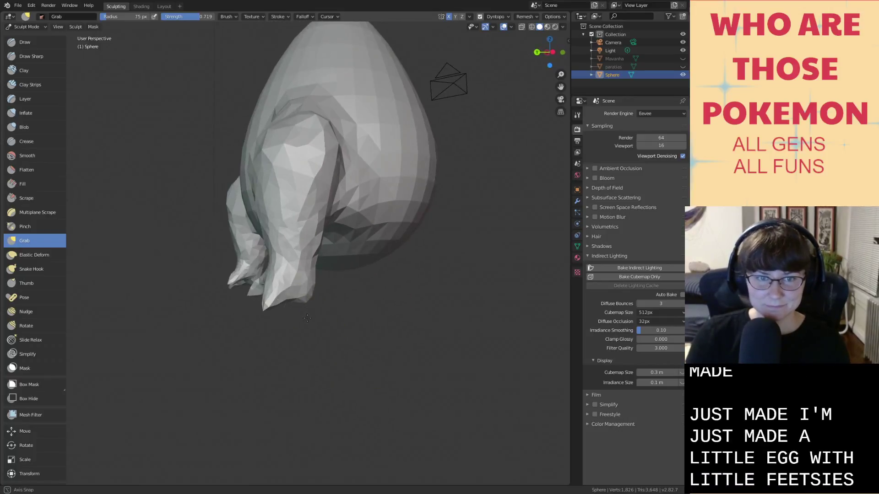
middle_drag(284, 269, 353, 294)
key(ctrl+s)
Blend the upper legs into the egg body with the Smooth brush at a 75 px radius.
scroll(402, 309, down, 3)
mouse_move(402, 309)
middle_down()
mouse_move(423, 311)
mouse_move(385, 330)
mouse_move(443, 317)
middle_up()
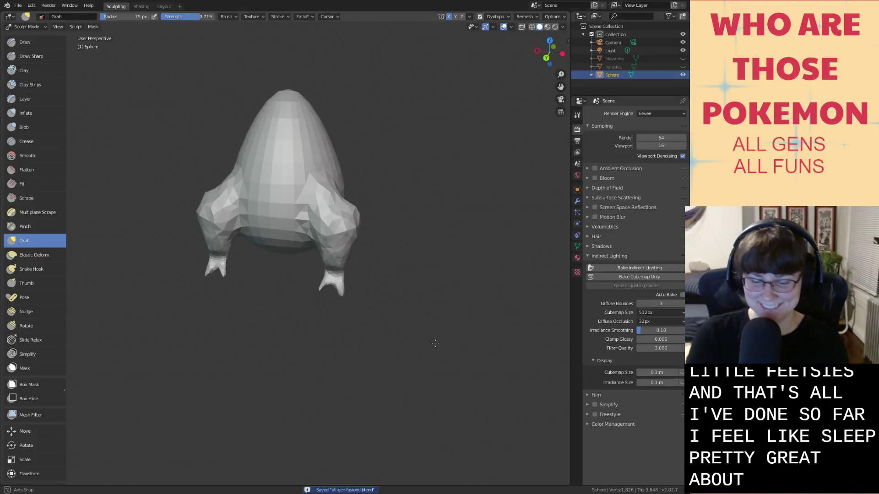
key(s)
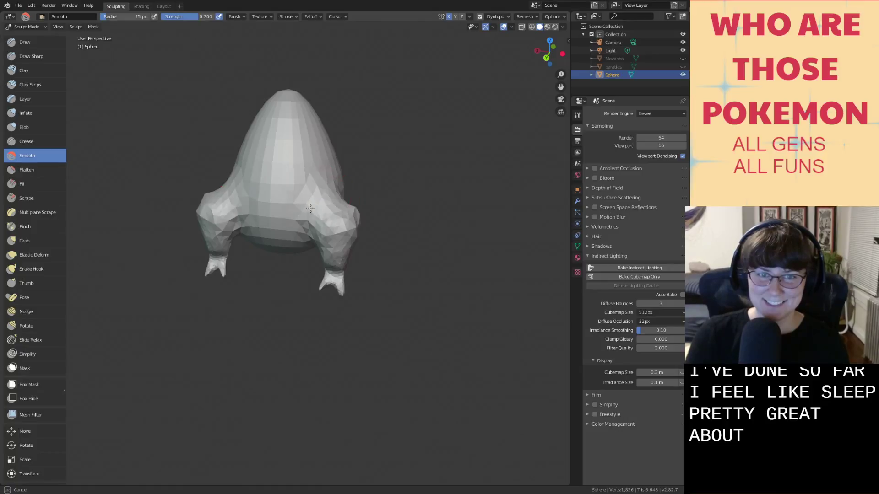
mouse_move(329, 202)
middle_down()
mouse_move(383, 196)
mouse_move(275, 225)
mouse_move(366, 256)
mouse_move(471, 262)
mouse_move(453, 262)
middle_up()
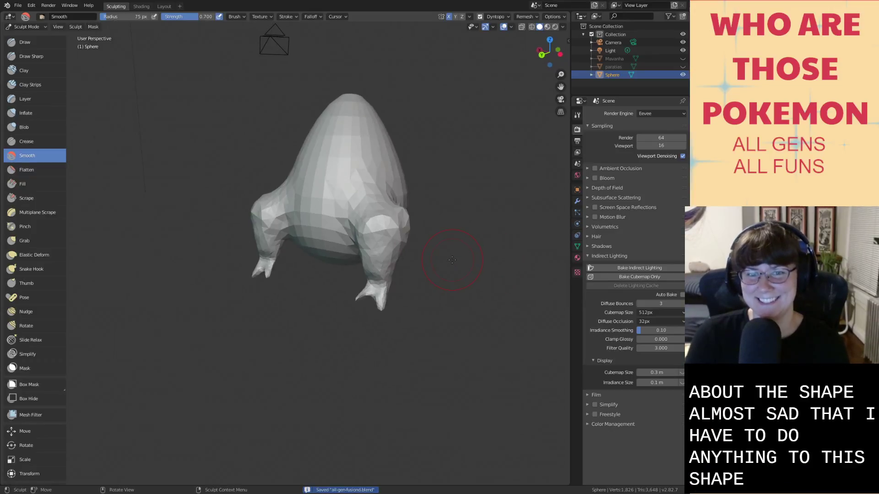
scroll(442, 270, up, 3)
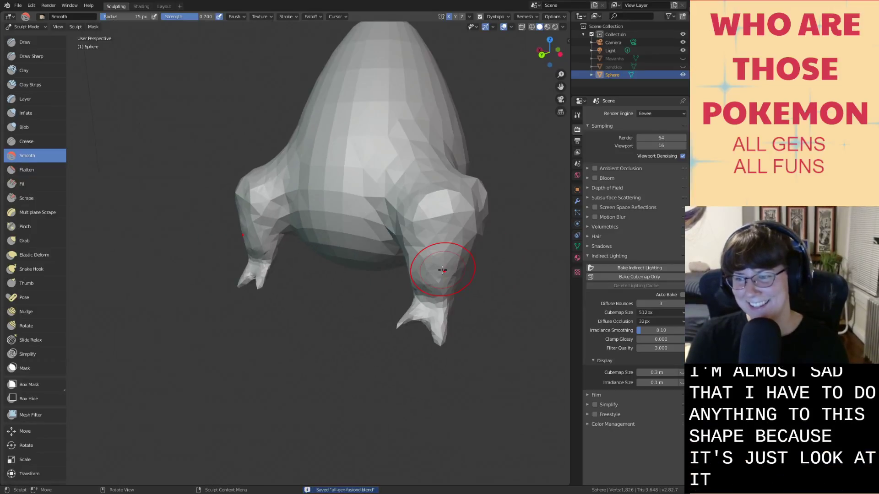
shift+middle_drag(442, 270, 424, 309)
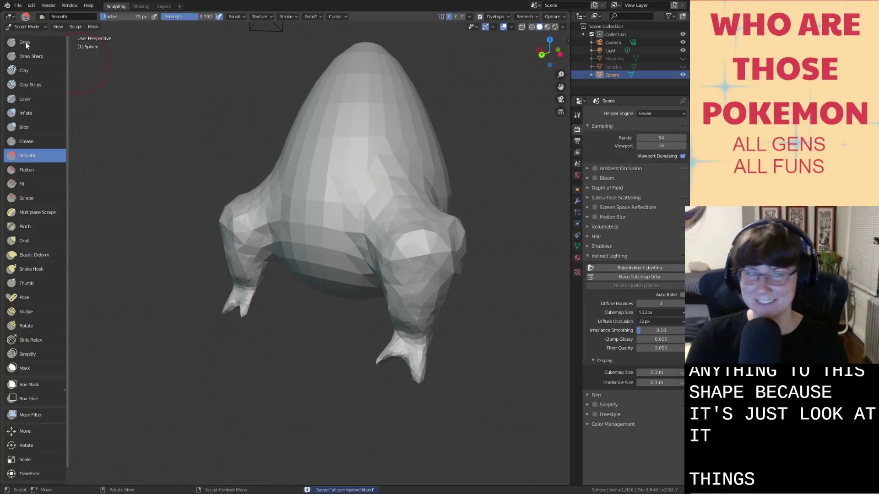
Build up a rounded arm lump on each upper side of the egg with the Draw brush.
click(51, 39)
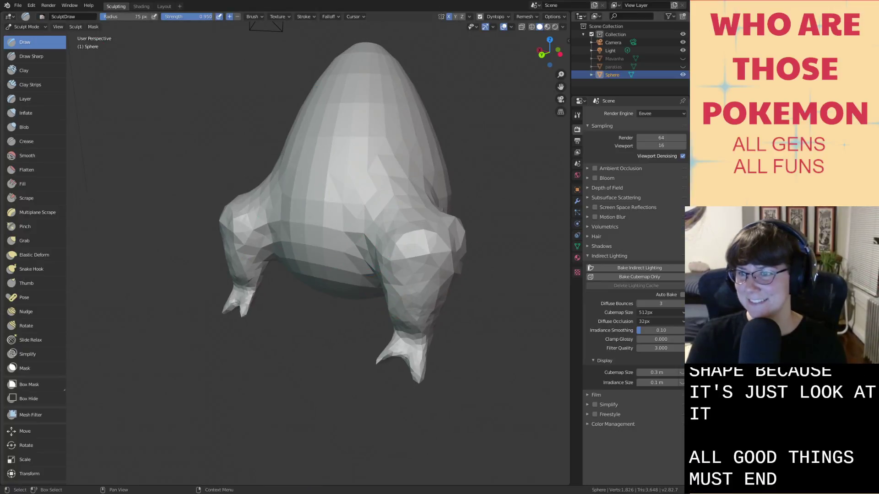
scroll(509, 176, up, 2)
mouse_move(510, 177)
middle_down()
mouse_move(482, 181)
mouse_move(456, 248)
mouse_move(416, 206)
mouse_move(467, 278)
mouse_move(457, 303)
mouse_move(411, 265)
middle_up()
scroll(416, 206, down, 4)
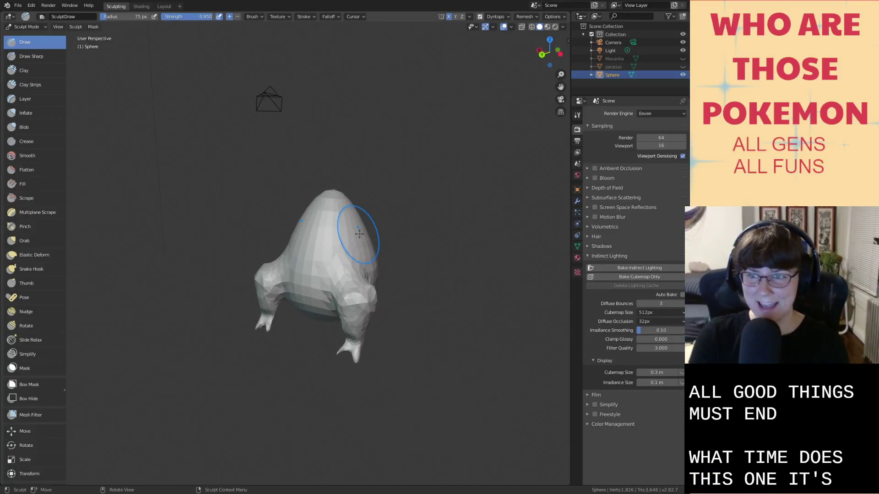
drag(359, 233, 369, 240)
mouse_move(369, 240)
middle_down()
mouse_move(354, 251)
mouse_move(379, 239)
mouse_move(355, 275)
middle_up()
click(379, 239)
drag(355, 274, 355, 274)
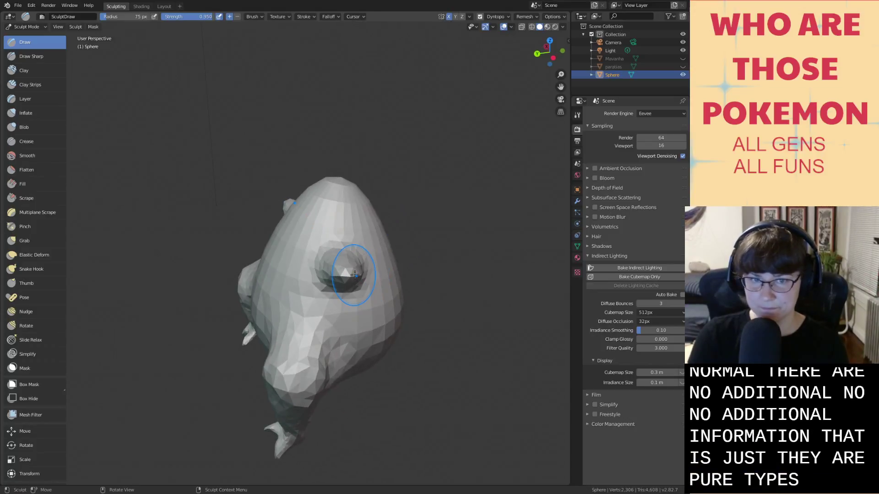
Stretch the upper side lumps outward into arms with Grab and thicken them with Inflate.
mouse_move(367, 275)
middle_down()
mouse_move(403, 249)
mouse_move(372, 253)
mouse_move(425, 275)
middle_up()
key(g)
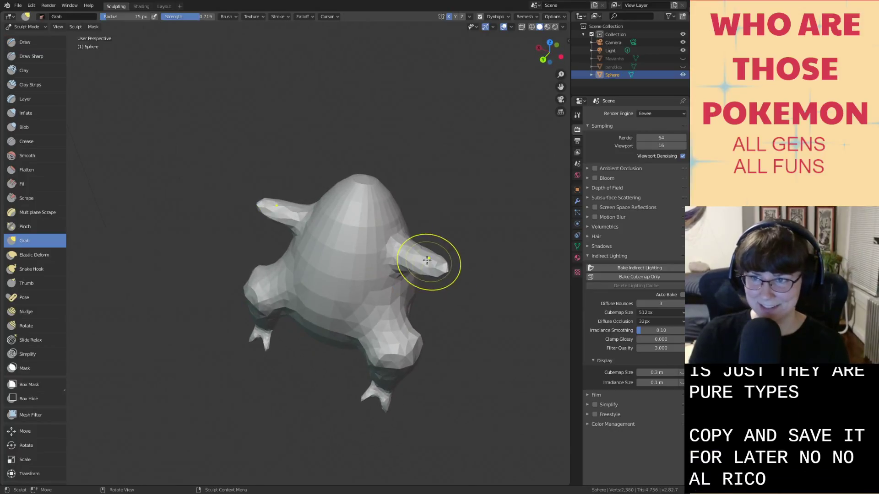
middle_drag(453, 264, 437, 269)
key(i)
drag(422, 253, 420, 252)
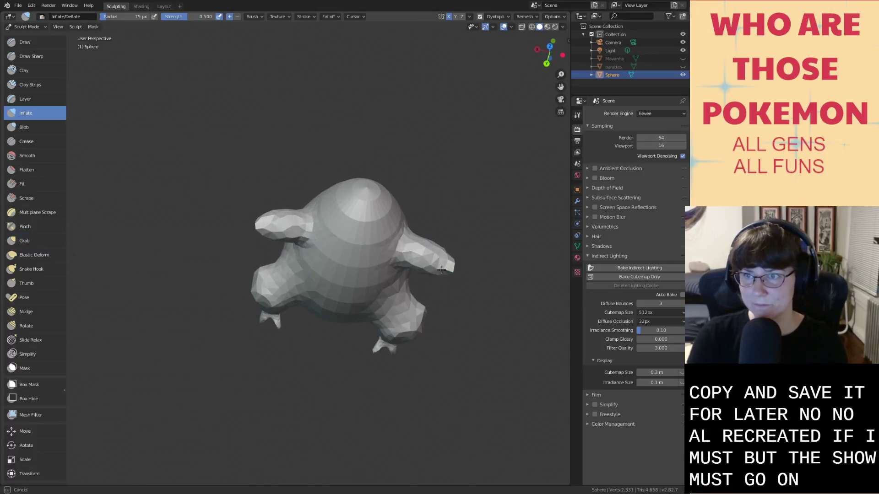
drag(419, 264, 448, 269)
mouse_move(448, 270)
middle_down()
mouse_move(462, 280)
mouse_move(424, 291)
mouse_move(423, 281)
mouse_move(463, 292)
mouse_move(413, 262)
middle_up()
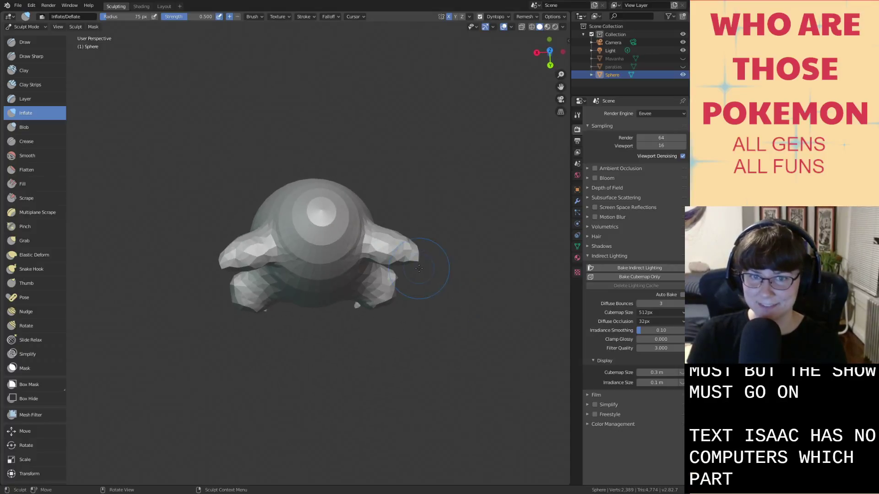
Bend both arms toward the front of the body with the Elastic Deform brush at a 75 px radius.
click(46, 259)
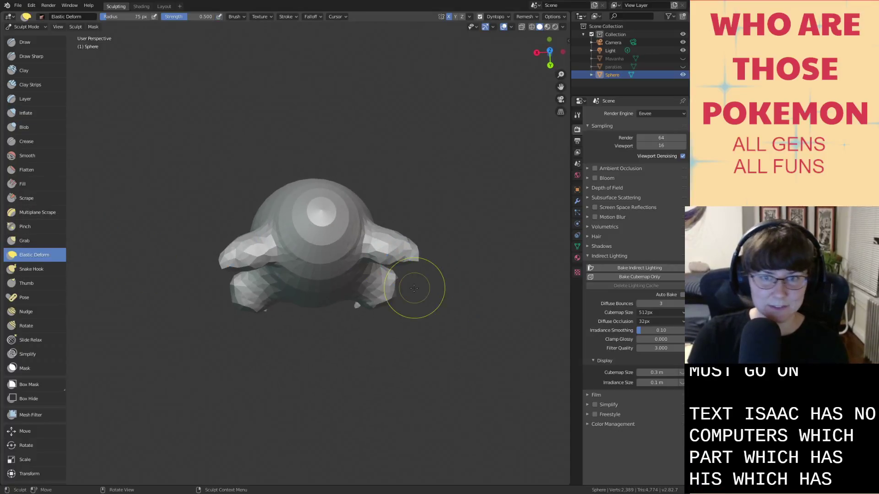
mouse_move(414, 256)
mouse_down()
mouse_move(415, 273)
mouse_move(412, 261)
mouse_up()
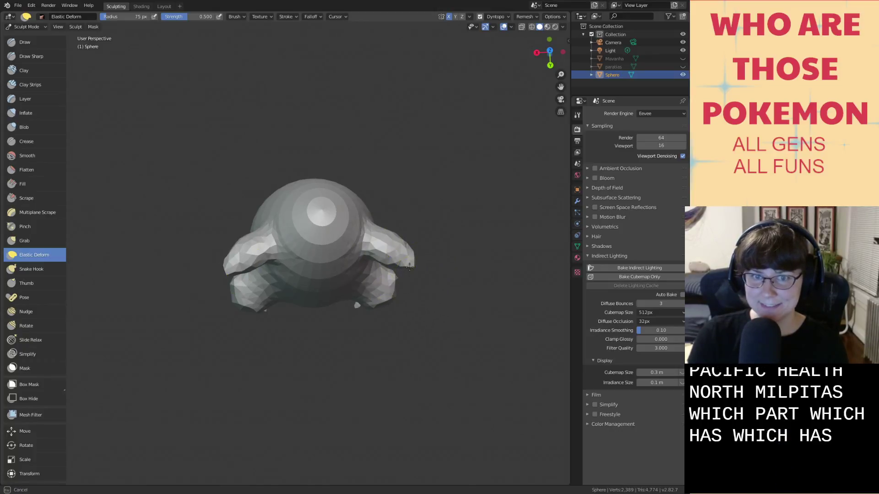
drag(410, 267, 378, 254)
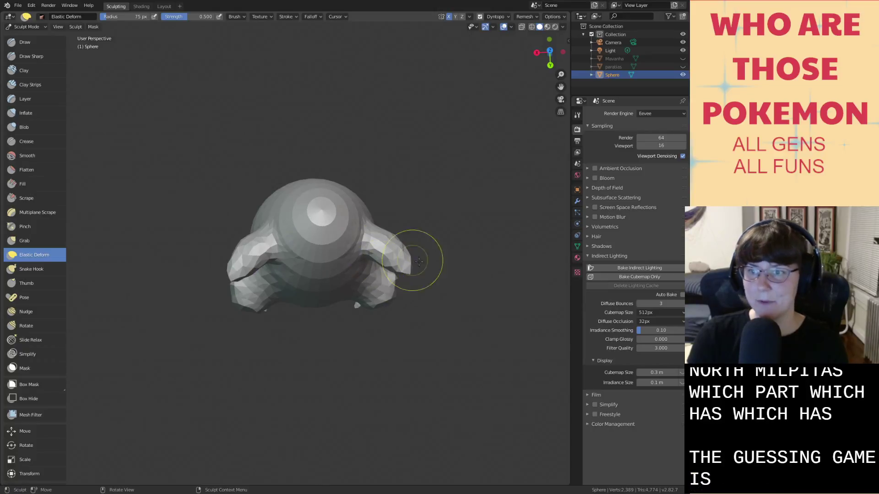
middle_drag(419, 261, 391, 192)
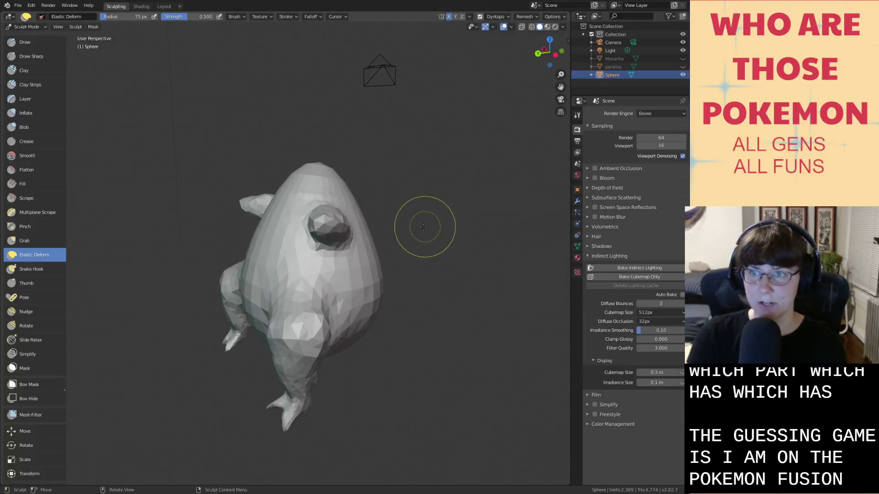
middle_drag(151, 229, 284, 220)
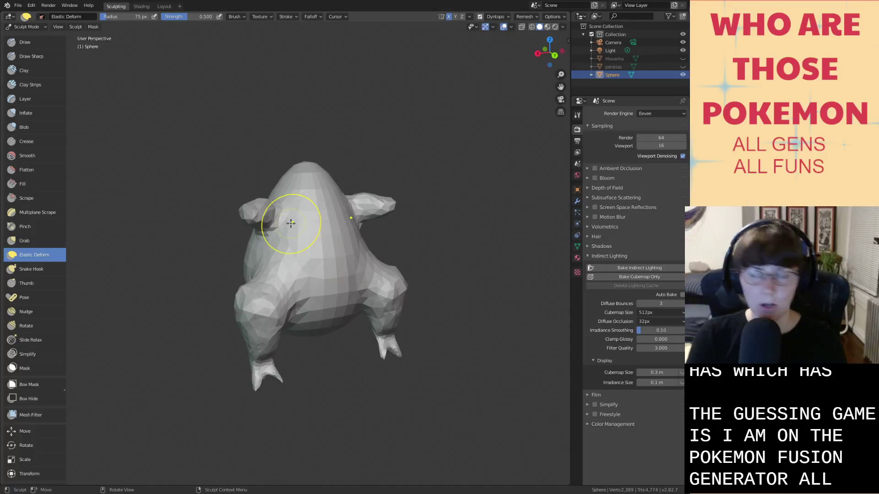
middle_drag(475, 266, 460, 297)
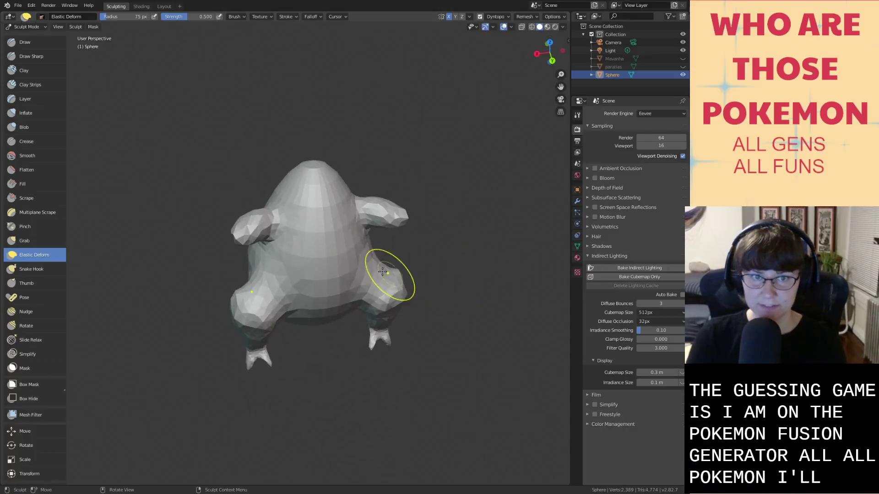
scroll(391, 276, up, 2)
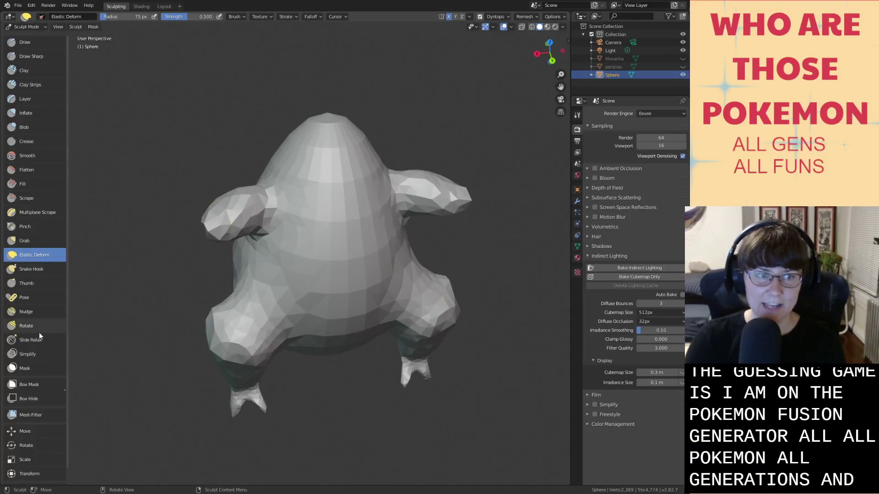
Draw the arm ends out into inward-bent forearms with Snake Hook and thicken them with Inflate.
click(31, 269)
middle_drag(210, 284, 229, 303)
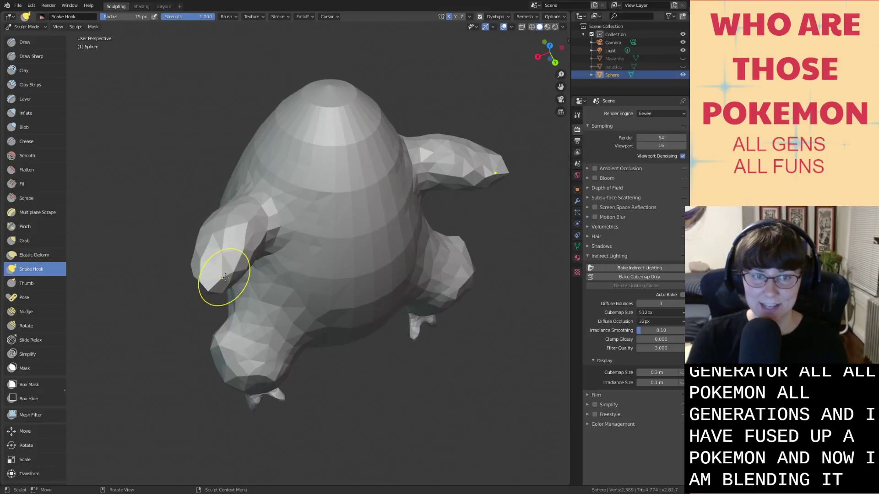
mouse_move(225, 277)
mouse_down()
mouse_move(285, 305)
mouse_move(257, 302)
mouse_up()
key(i)
drag(214, 280, 219, 284)
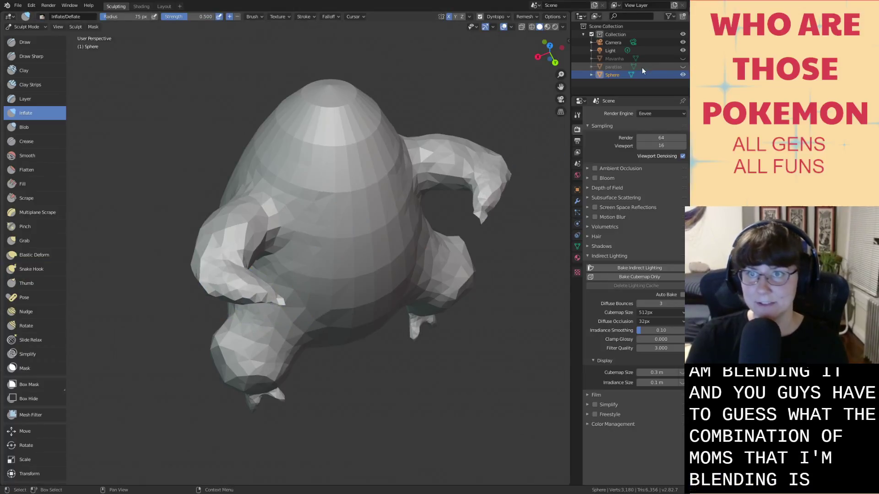
Show only the earlier Mavanha creature, view it from the side, and bring the egg creature back.
click(682, 75)
click(683, 50)
click(682, 59)
click(683, 50)
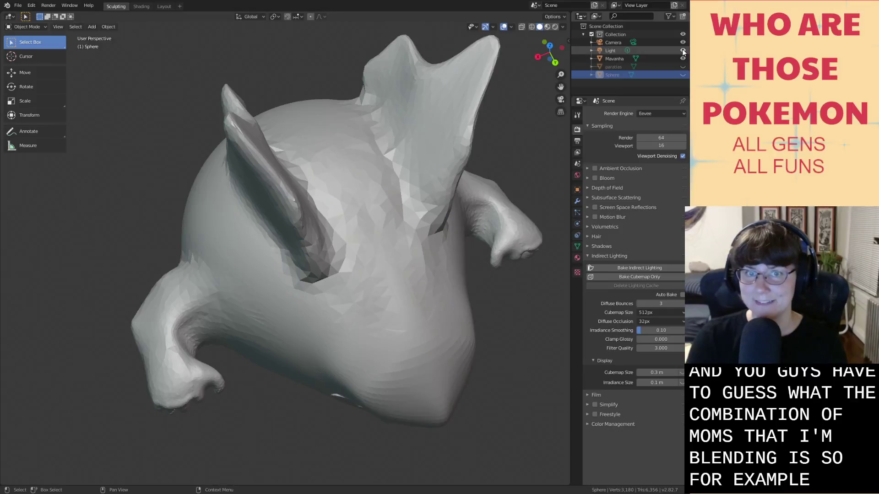
middle_drag(526, 133, 457, 100)
scroll(496, 102, down, 2)
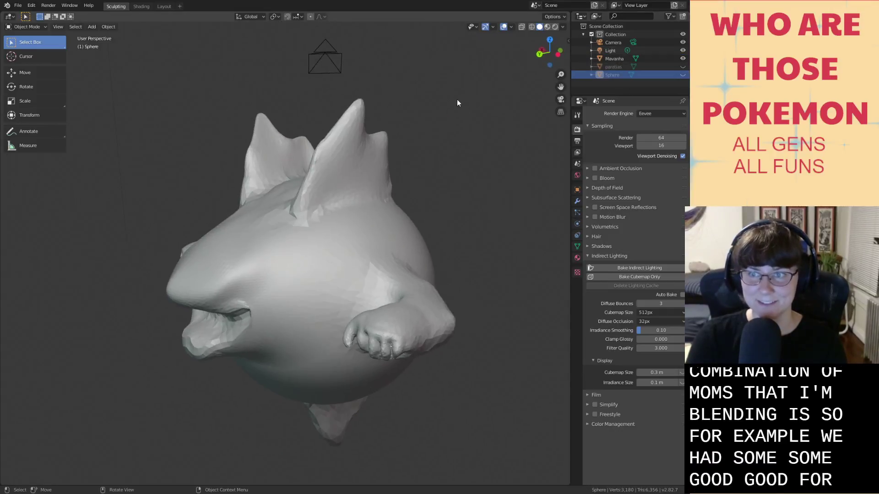
click(683, 59)
click(682, 75)
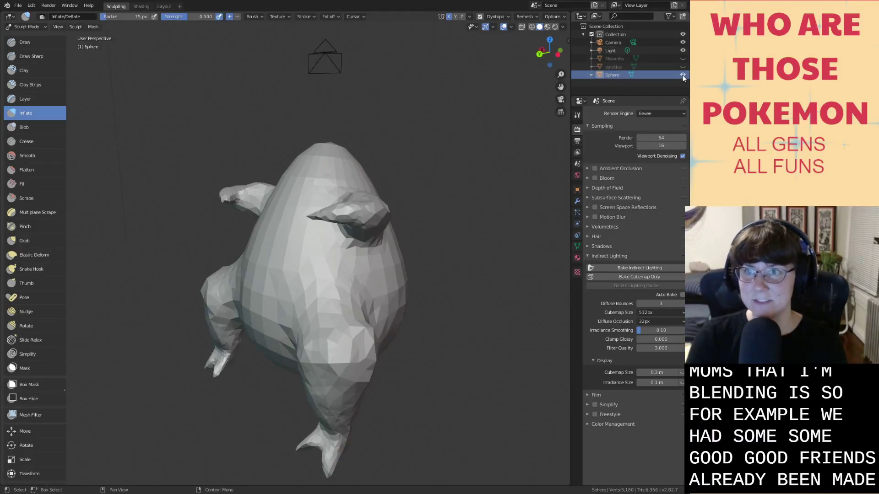
Thicken the forearms and elbows with the Inflate brush.
mouse_move(385, 265)
middle_down()
mouse_move(471, 284)
mouse_move(476, 304)
middle_up()
scroll(257, 290, up, 3)
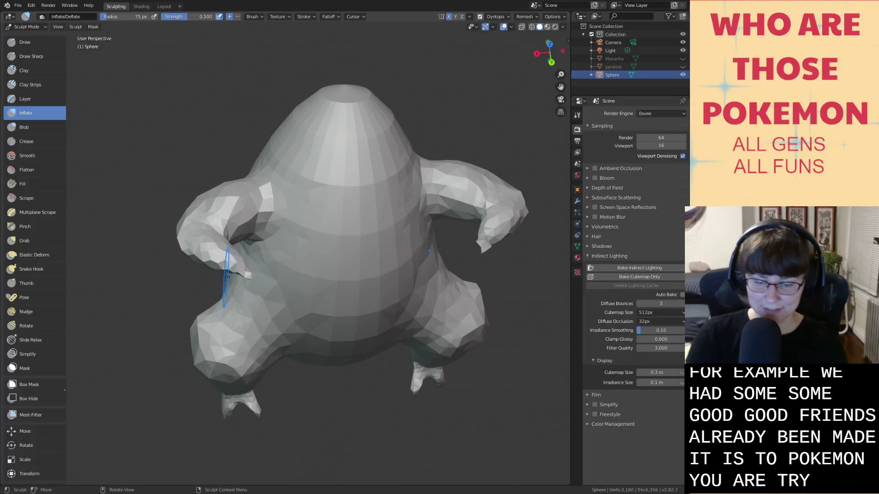
mouse_move(217, 264)
mouse_down()
mouse_move(226, 268)
mouse_move(215, 260)
mouse_up()
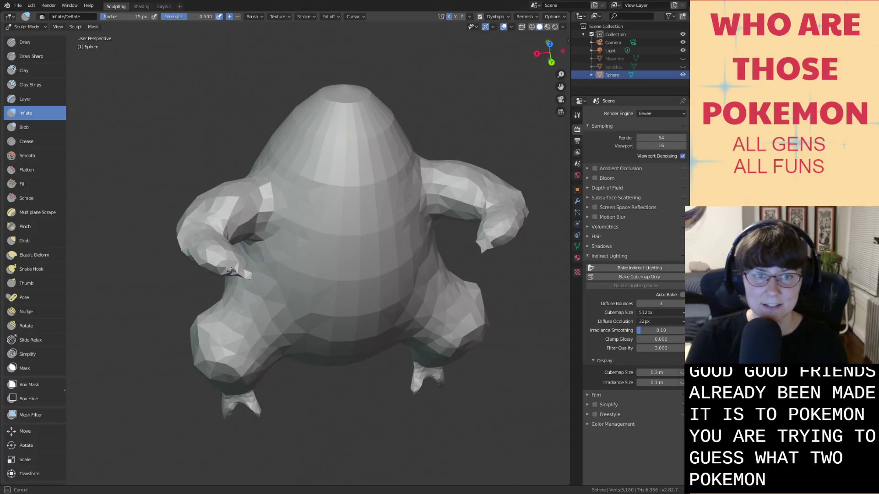
drag(181, 236, 208, 257)
Thicken the upper arms near the shoulders with the Inflate brush.
mouse_move(250, 272)
middle_down()
mouse_move(330, 270)
mouse_move(233, 274)
mouse_move(193, 257)
mouse_move(347, 274)
mouse_move(356, 266)
mouse_move(339, 260)
mouse_move(457, 247)
mouse_move(411, 252)
middle_up()
scroll(463, 244, up, 3)
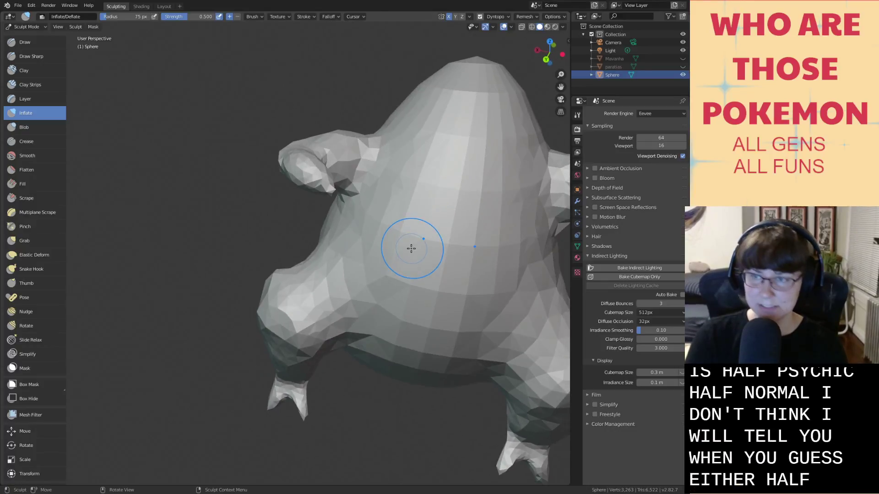
scroll(366, 219, down, 2)
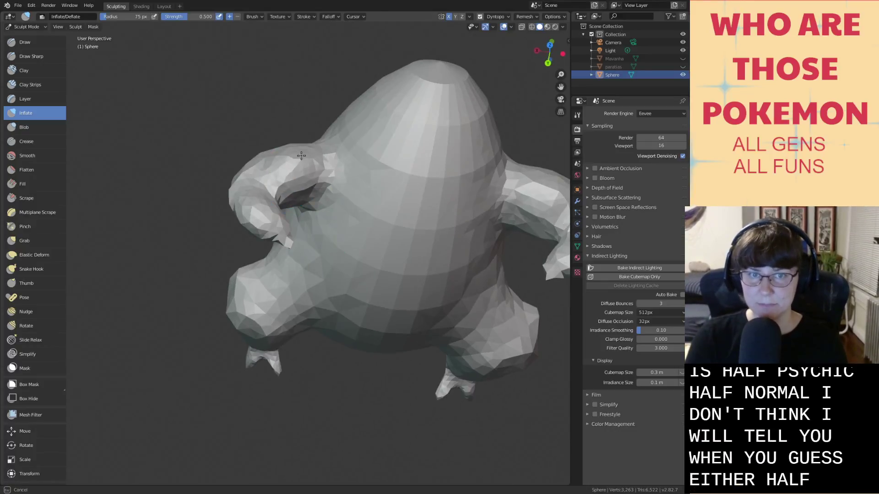
drag(305, 161, 308, 180)
mouse_move(354, 270)
middle_down()
mouse_move(325, 216)
mouse_move(303, 214)
middle_up()
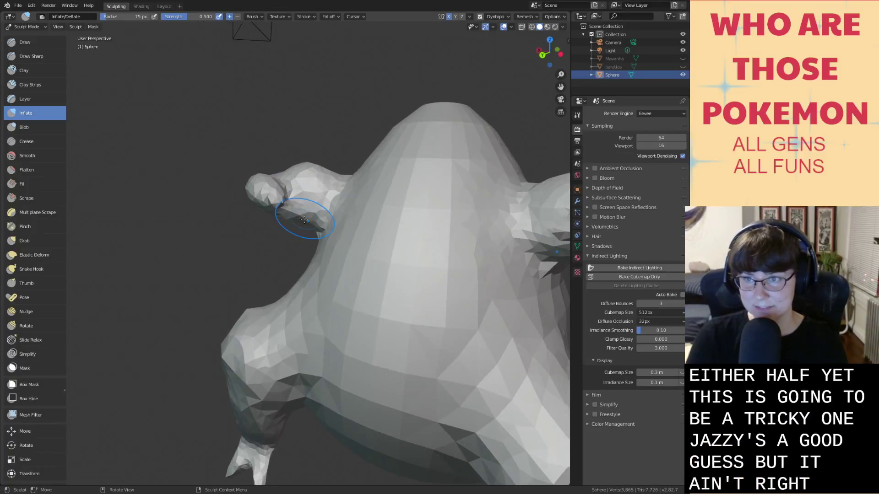
Build up the thighs where they meet the egg body with the Inflate brush.
scroll(303, 214, down, 3)
middle_drag(310, 287, 279, 277)
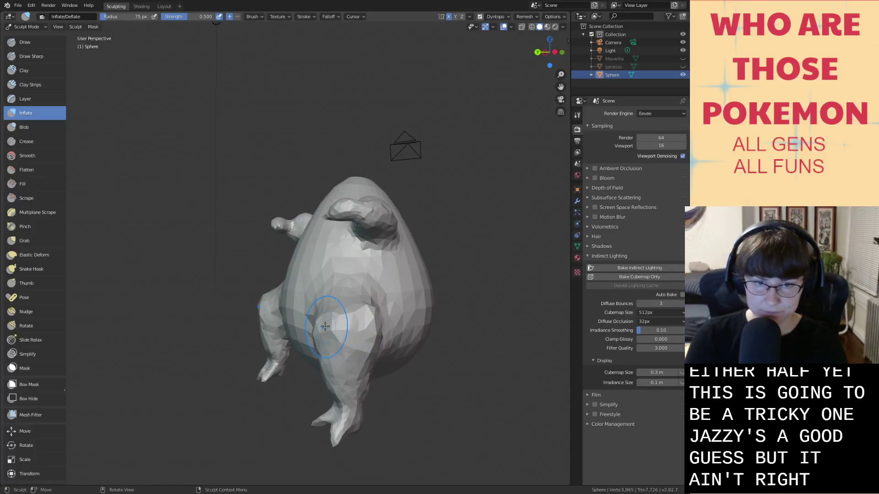
mouse_move(332, 321)
mouse_down()
mouse_move(342, 317)
mouse_move(322, 353)
mouse_up()
middle_drag(323, 311, 364, 333)
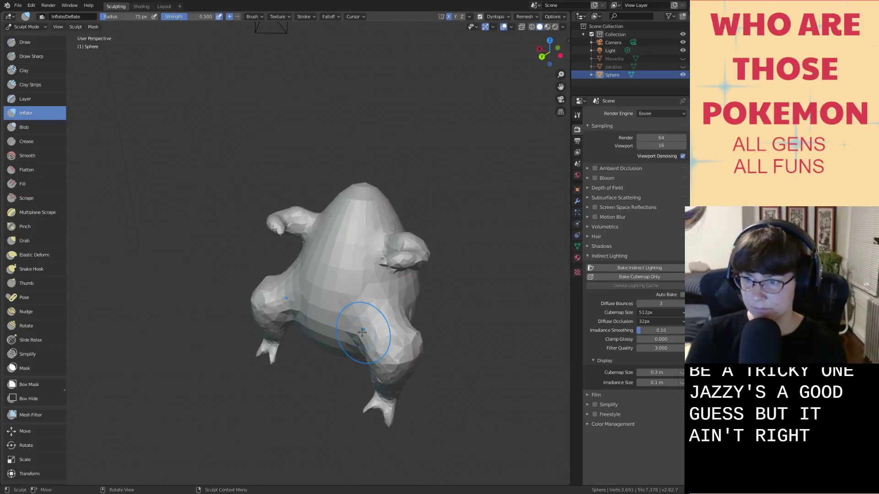
Swell the bent arms further from the elbows to the hands with Inflate strokes.
scroll(306, 298, up, 4)
middle_drag(320, 292, 340, 320)
mouse_move(170, 233)
middle_down()
mouse_move(273, 254)
mouse_move(261, 245)
mouse_move(275, 238)
mouse_move(348, 279)
mouse_move(384, 255)
middle_up()
mouse_move(337, 250)
mouse_down()
mouse_move(373, 249)
mouse_move(357, 258)
mouse_move(370, 261)
mouse_move(346, 271)
mouse_up()
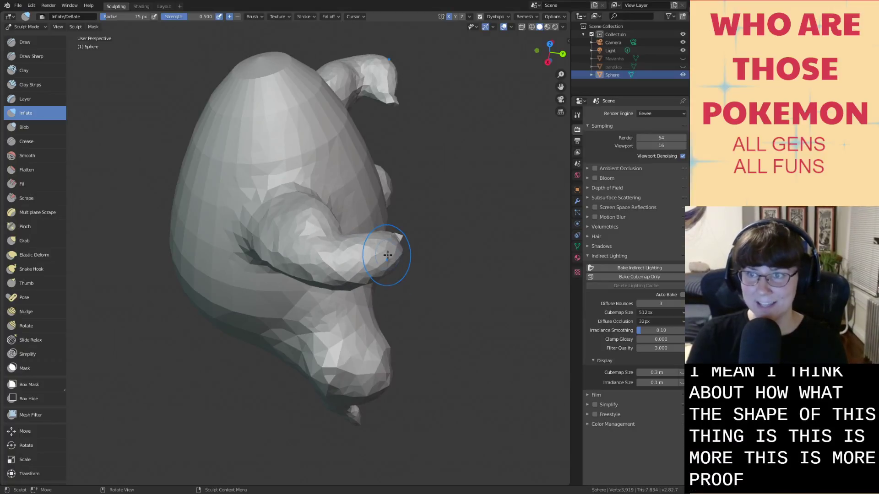
mouse_move(388, 255)
middle_down()
mouse_move(253, 258)
mouse_move(324, 234)
mouse_move(288, 253)
middle_up()
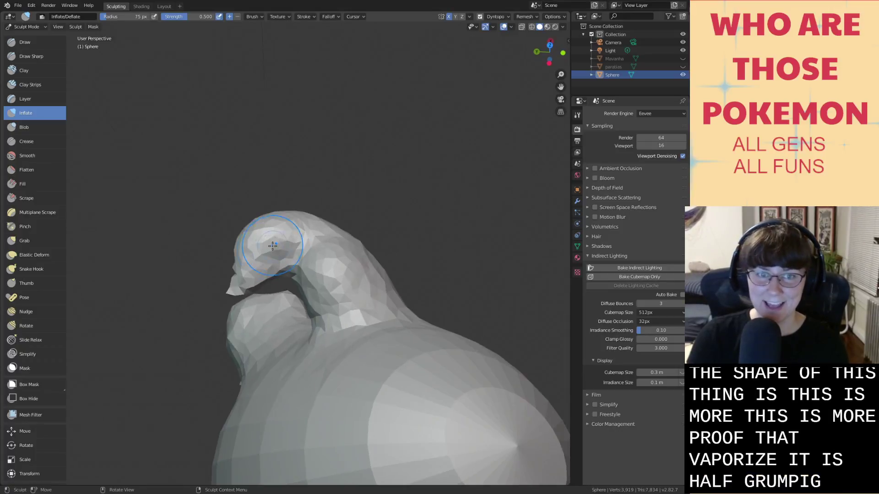
drag(274, 255, 348, 274)
drag(257, 256, 293, 268)
middle_drag(293, 267, 343, 229)
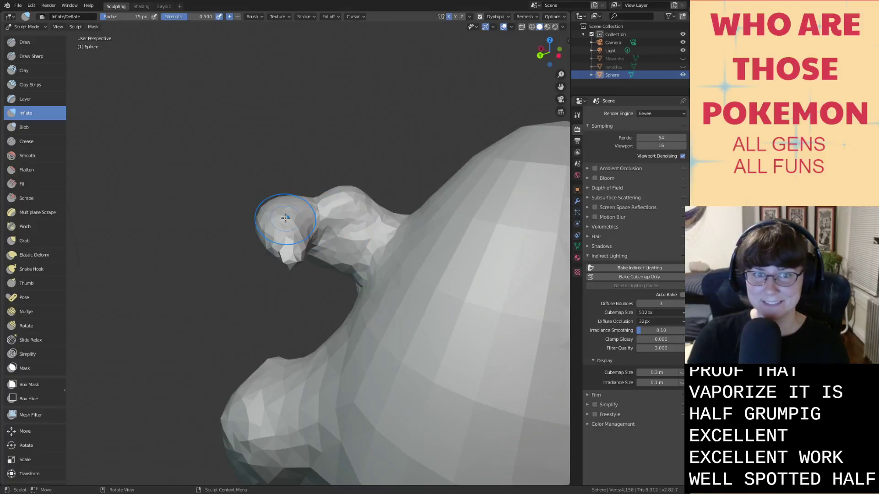
Even out the surface of the bent arms with the Smooth brush.
mouse_move(282, 243)
middle_down()
mouse_move(363, 242)
mouse_move(291, 250)
mouse_move(264, 263)
middle_up()
key(s)
drag(334, 249, 338, 252)
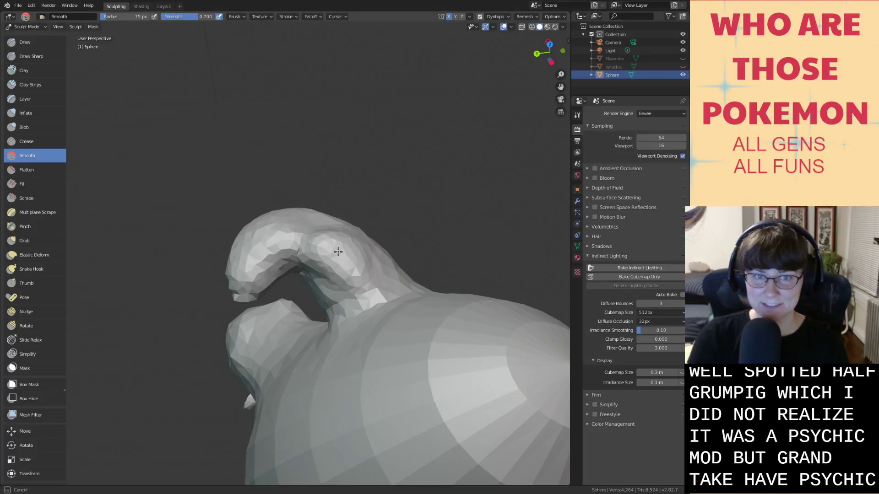
middle_drag(294, 334, 334, 255)
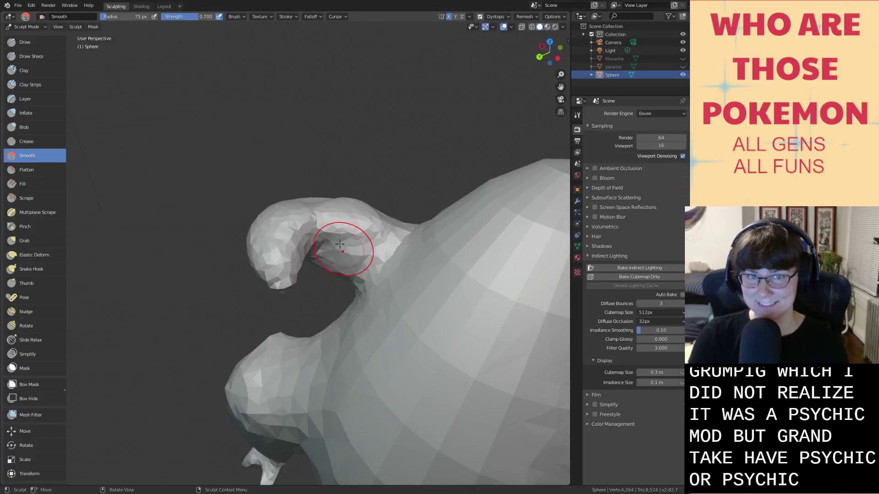
mouse_move(353, 212)
middle_down()
mouse_move(339, 225)
mouse_move(337, 250)
mouse_move(370, 204)
middle_up()
scroll(340, 225, down, 5)
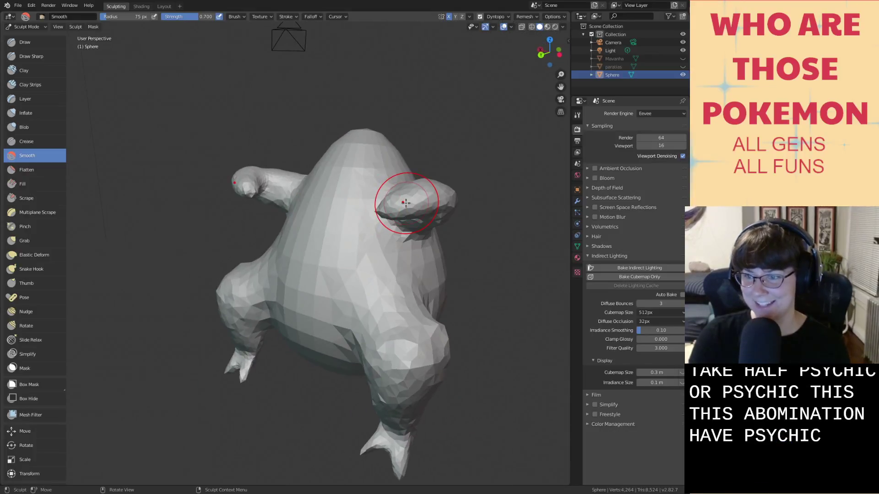
Build up a rounded head on the tip of the egg body with the Draw brush.
key(x)
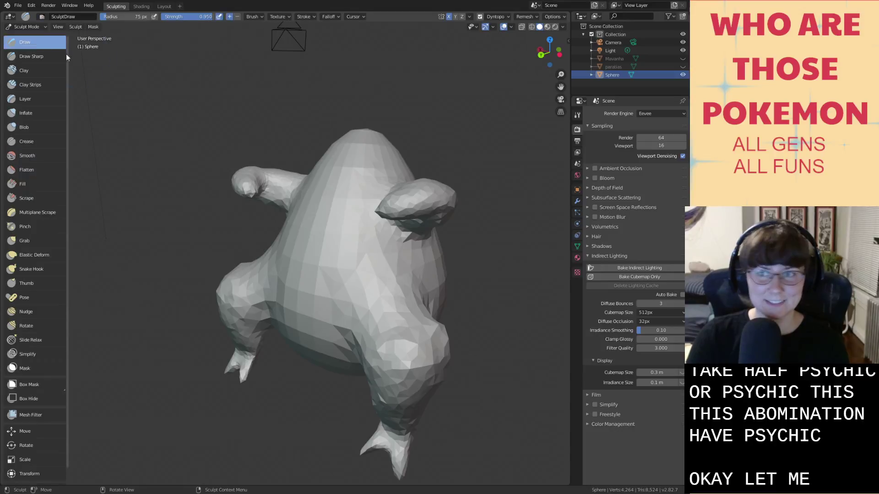
mouse_move(407, 189)
middle_down()
mouse_move(307, 207)
mouse_move(314, 265)
middle_up()
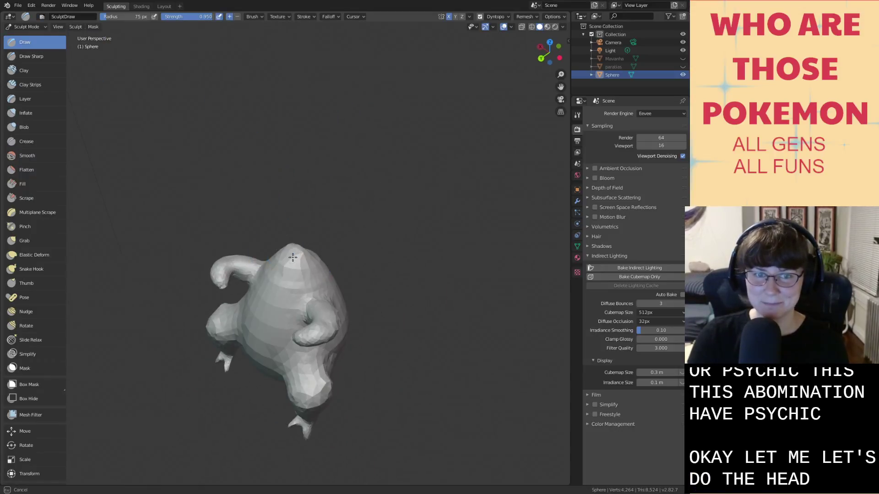
drag(292, 258, 290, 243)
middle_drag(289, 243, 260, 247)
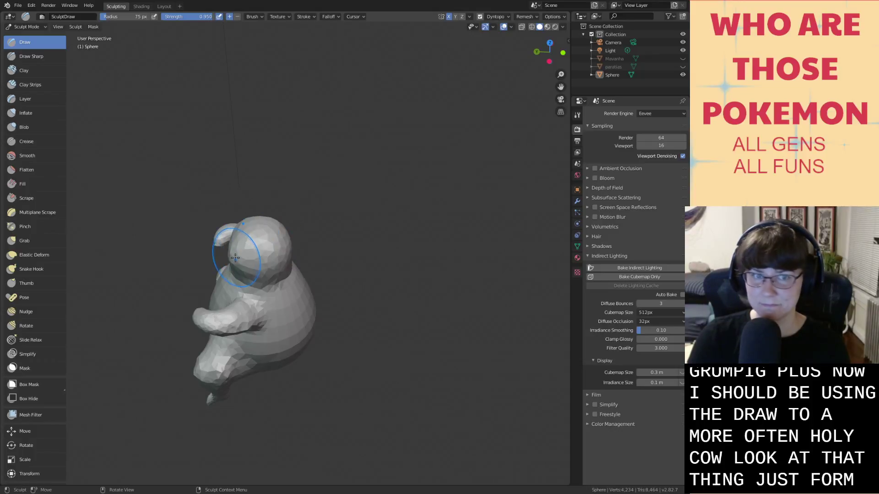
Enlarge the head around its sides, crown and face with mirrored Draw brush strokes.
mouse_move(238, 250)
middle_down()
mouse_move(281, 266)
mouse_move(256, 265)
mouse_move(229, 243)
middle_up()
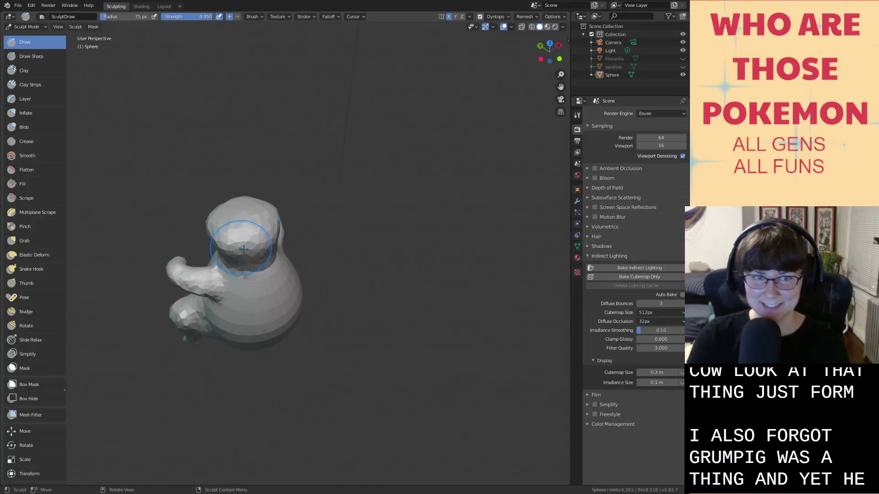
drag(243, 249, 267, 248)
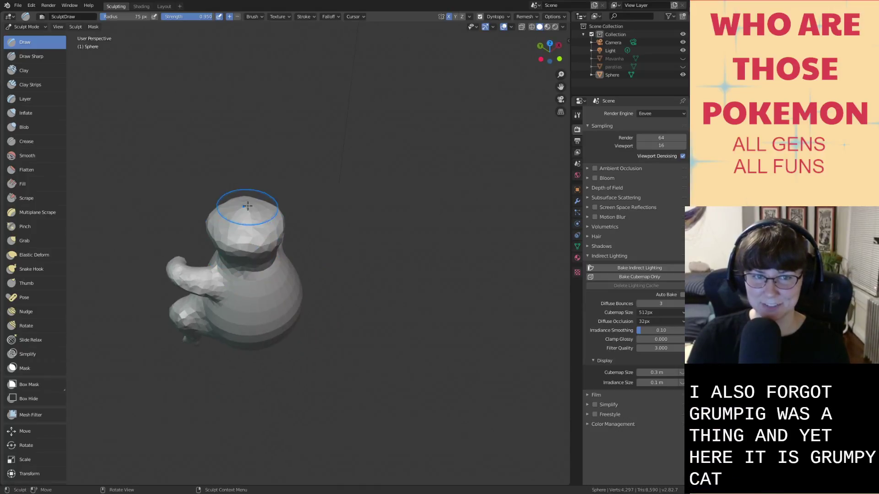
mouse_move(247, 206)
mouse_down()
mouse_move(257, 205)
mouse_move(227, 202)
mouse_up()
middle_drag(242, 200, 302, 222)
drag(302, 222, 332, 214)
middle_drag(312, 217, 284, 217)
drag(262, 232, 244, 242)
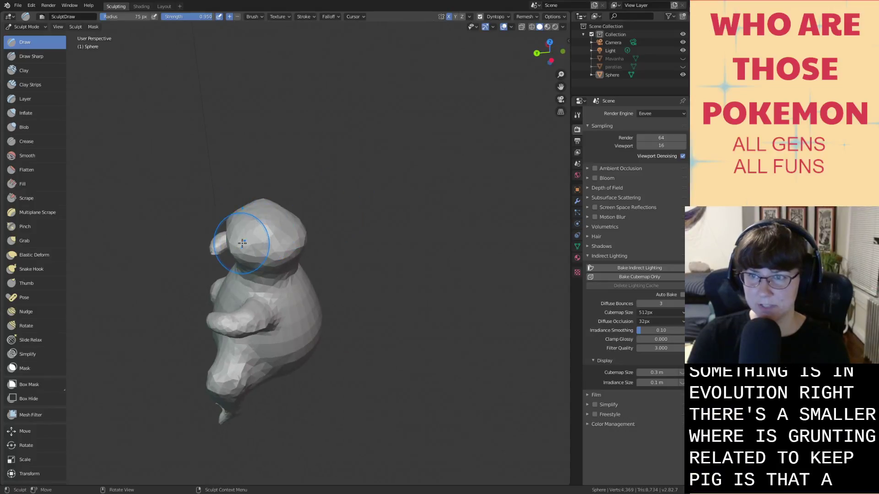
middle_drag(244, 243, 325, 233)
drag(325, 232, 332, 235)
scroll(338, 238, up, 3)
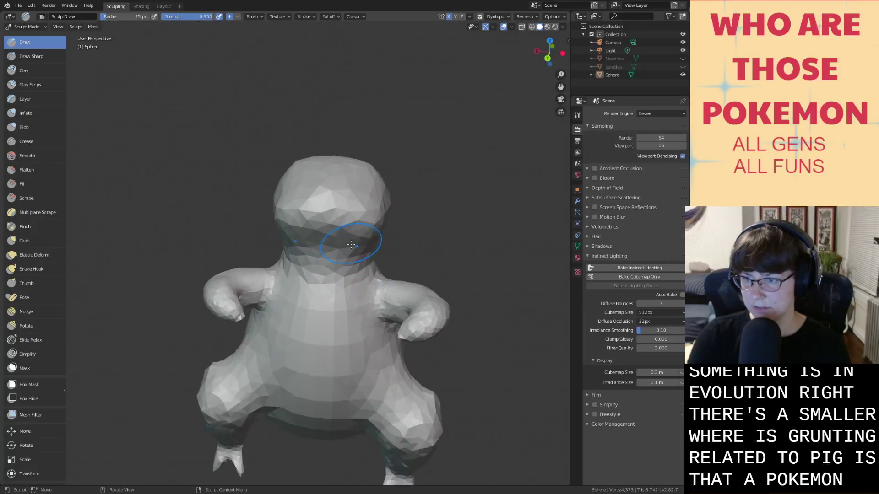
Fill out the front of the face with the Draw brush and smooth the head into a rounded form.
middle_drag(352, 243, 314, 235)
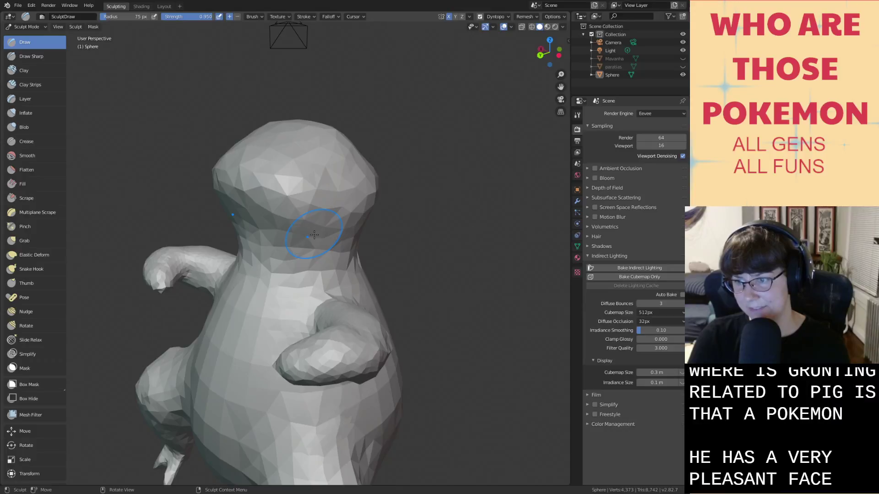
shift+middle_drag(299, 227, 272, 278)
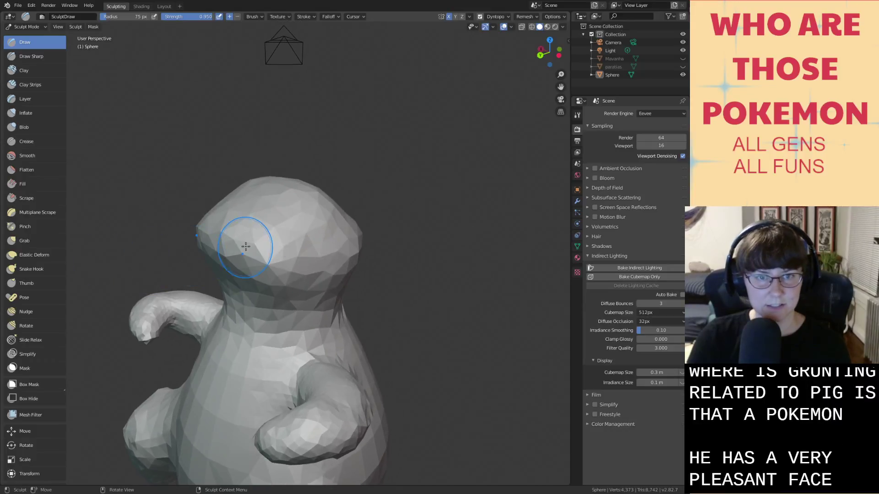
mouse_move(245, 247)
mouse_down()
mouse_move(216, 235)
mouse_move(229, 247)
mouse_up()
key(shift+s)
drag(192, 225, 221, 246)
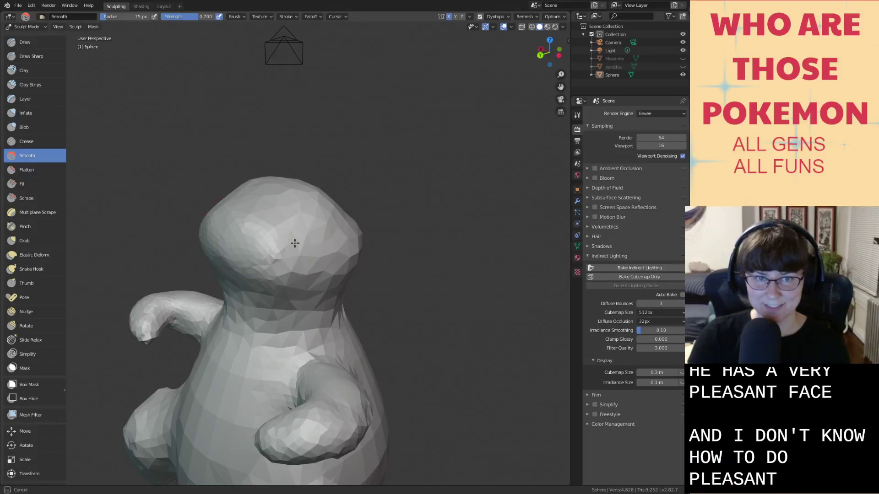
middle_drag(358, 240, 382, 250)
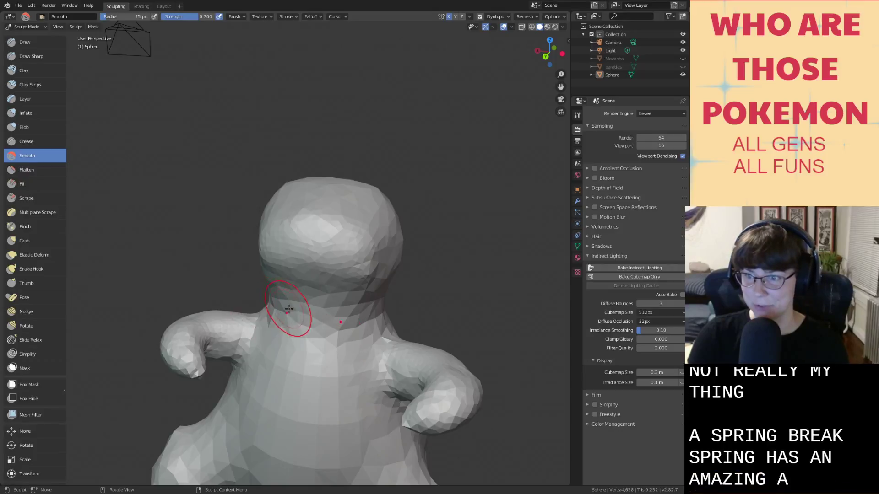
scroll(288, 309, down, 1)
Pull the lower cheeks slightly outward and down with the Elastic Deform brush.
click(60, 256)
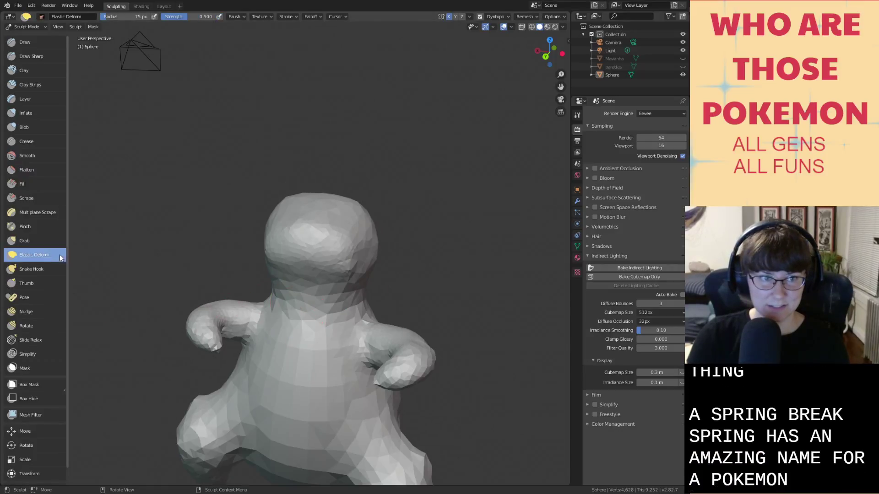
mouse_move(284, 255)
mouse_down()
mouse_move(270, 284)
mouse_move(270, 274)
mouse_up()
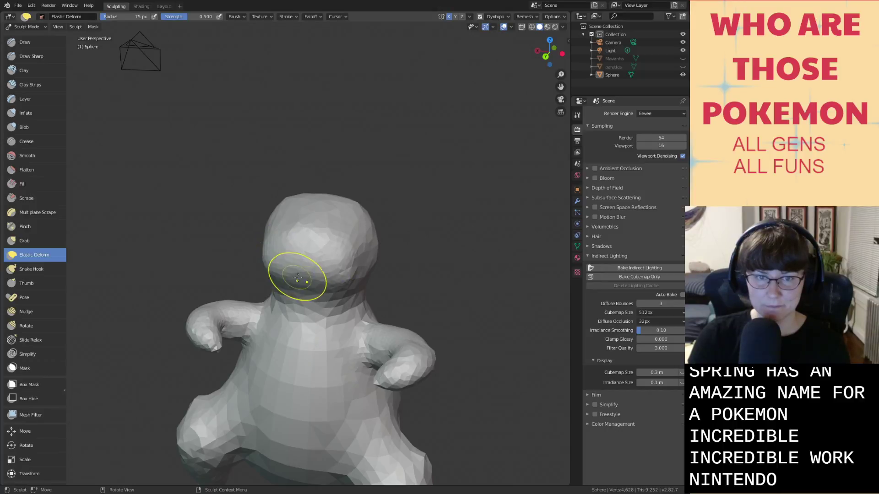
Set up the Snake Hook brush with a radius of 67 px and a strength of 0.831.
middle_drag(298, 277, 311, 271)
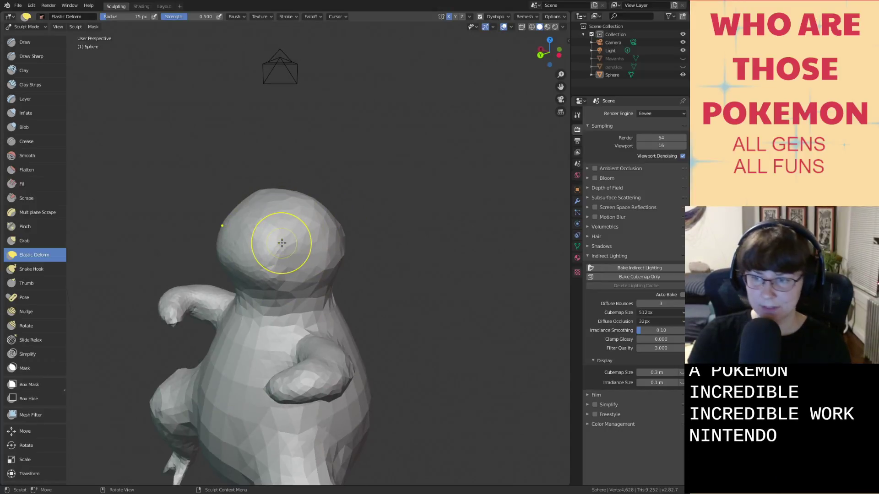
scroll(281, 252, up, 3)
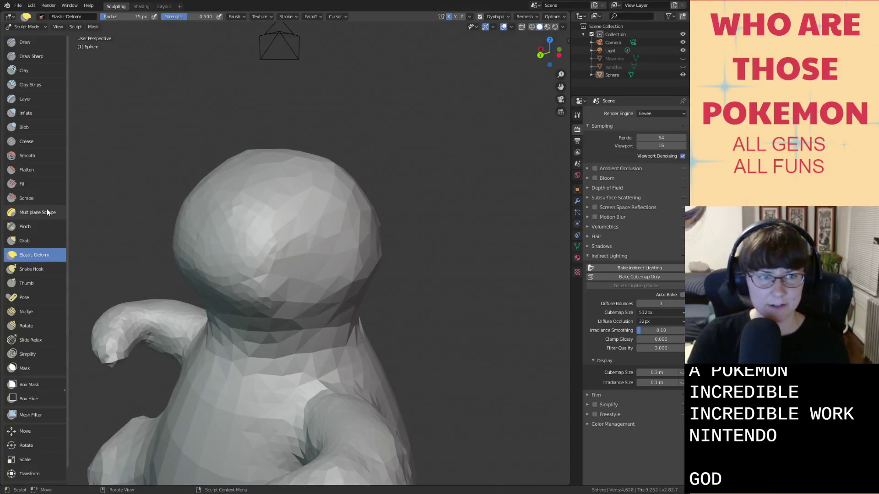
click(54, 265)
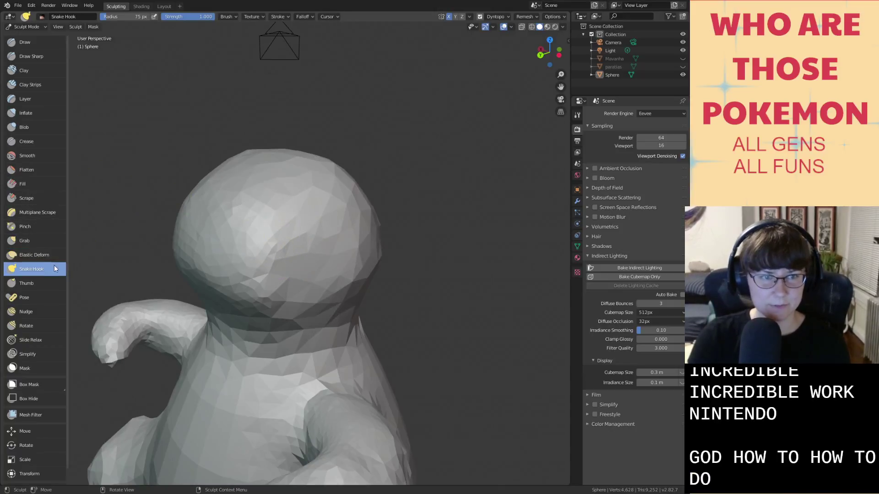
right_click(295, 202)
drag(286, 211, 277, 213)
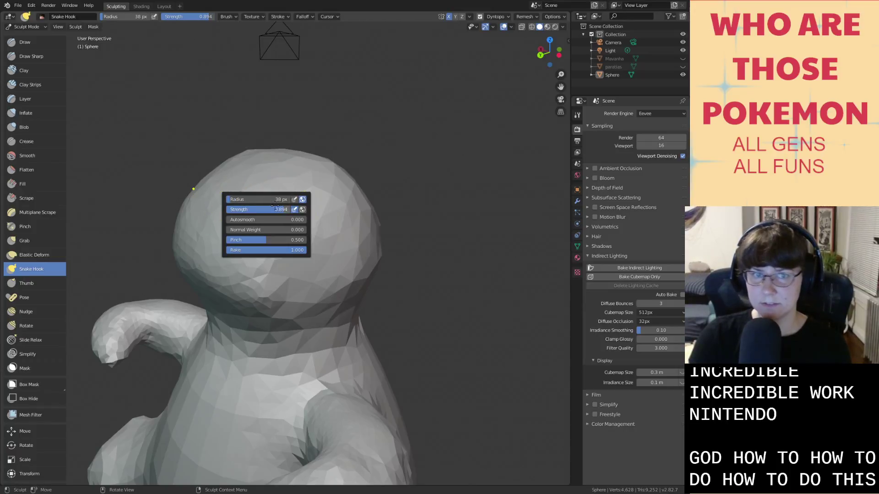
drag(274, 209, 269, 209)
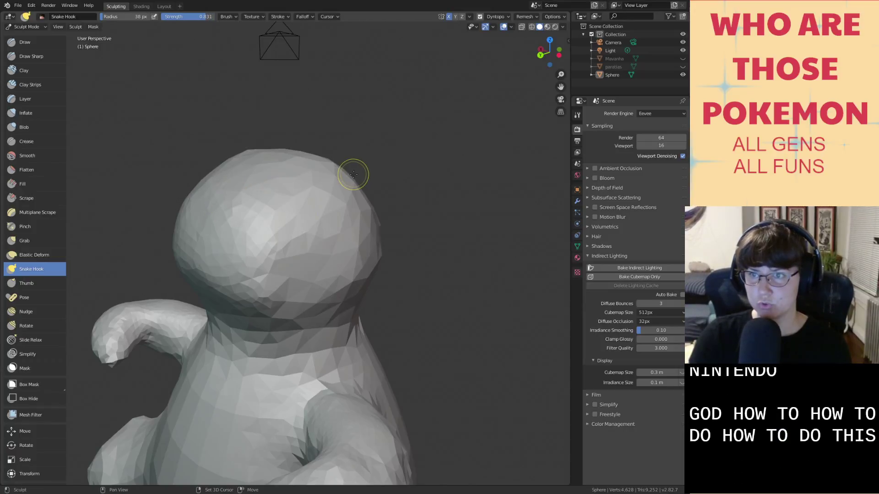
middle_drag(354, 173, 391, 182)
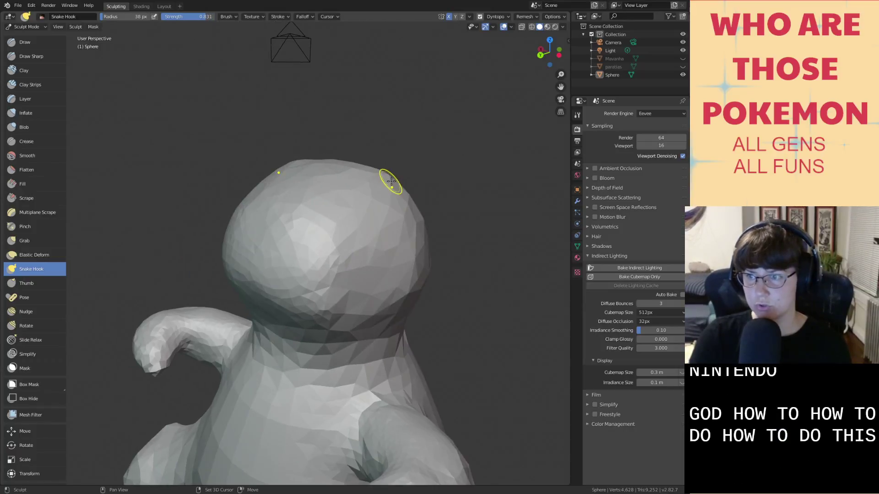
right_click(373, 201)
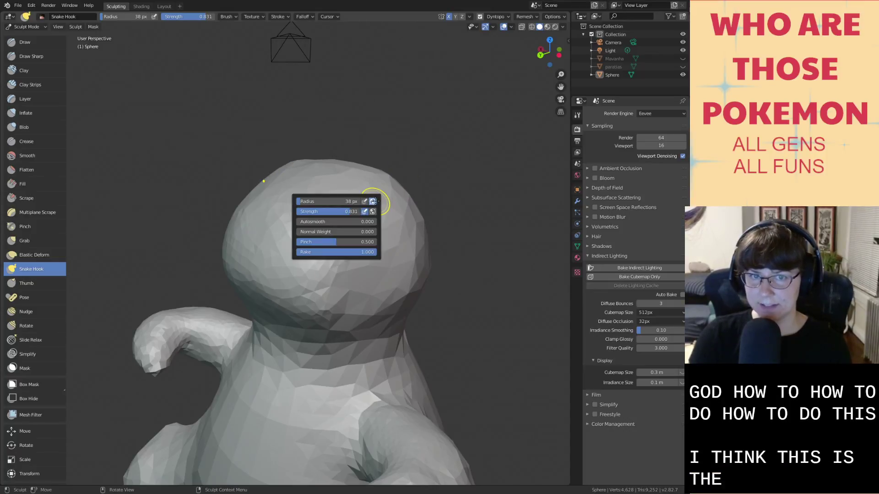
click(307, 201)
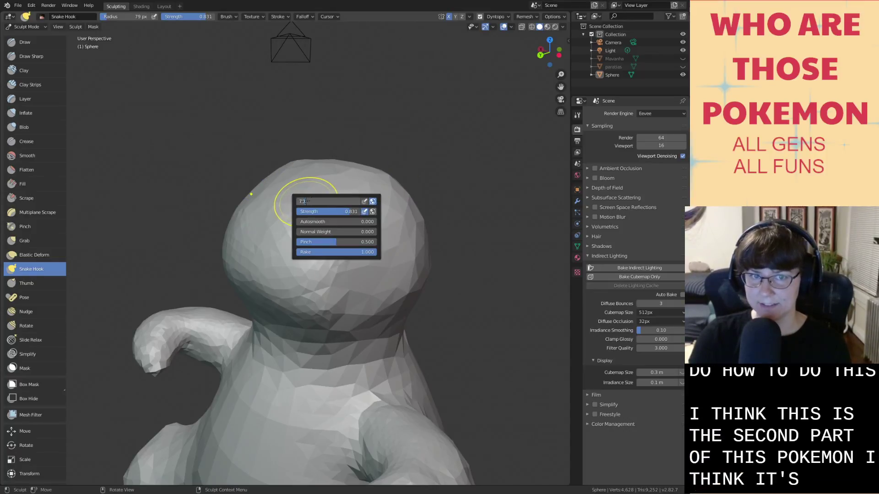
drag(302, 201, 300, 201)
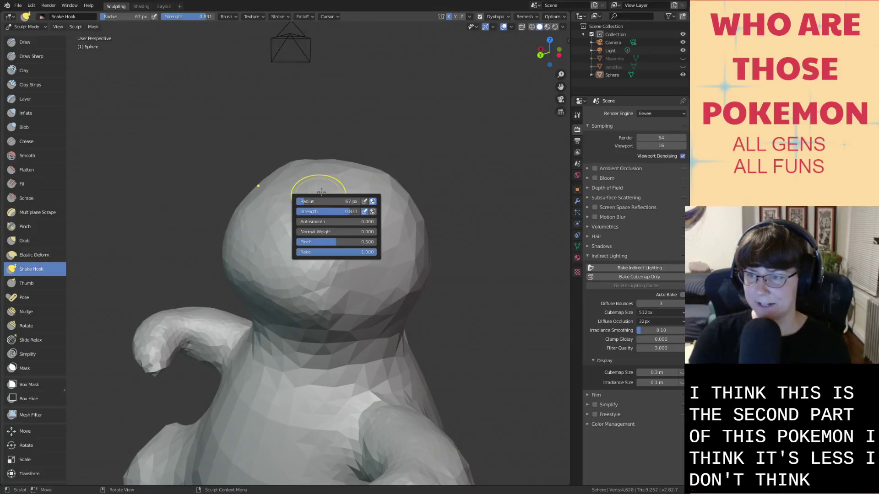
Pull a mirrored pointed ear and a smaller tuft below it out of the upper sides of the head.
drag(385, 200, 388, 198)
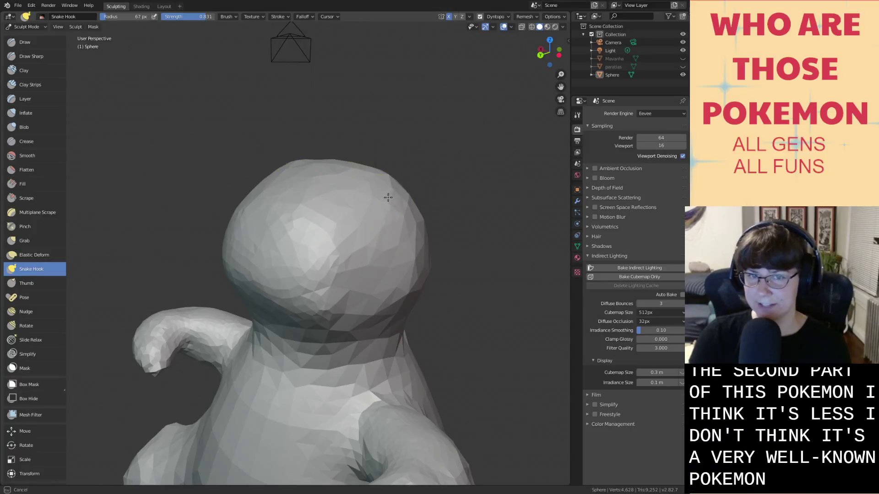
drag(416, 165, 418, 163)
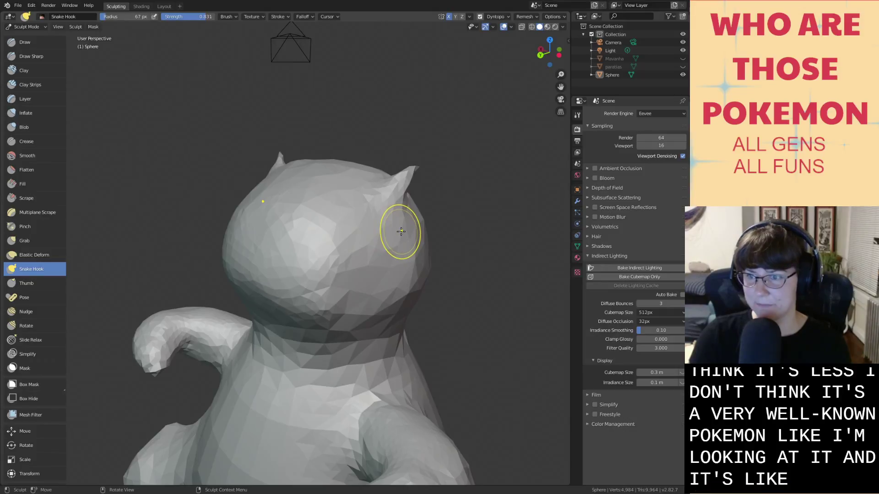
mouse_move(399, 192)
mouse_down()
mouse_move(417, 175)
mouse_move(444, 170)
mouse_move(425, 169)
mouse_up()
Inflate and smooth the ears, and reshape the ear tip with the Grab brush.
key(i)
key(shift+s)
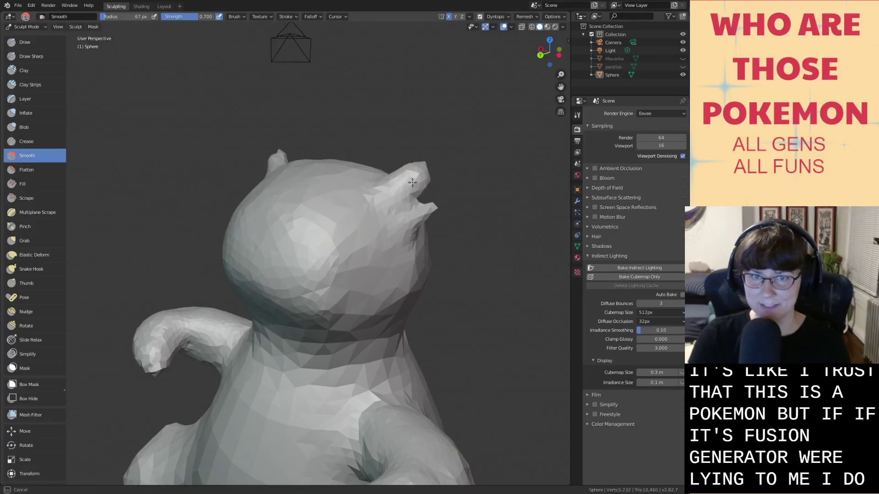
key(g)
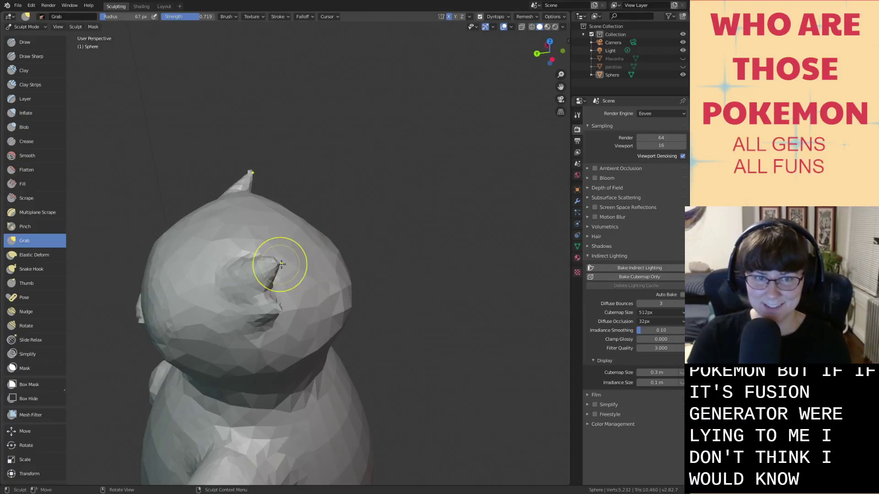
mouse_move(280, 263)
middle_down()
mouse_move(323, 220)
mouse_move(358, 162)
middle_up()
drag(369, 151, 377, 147)
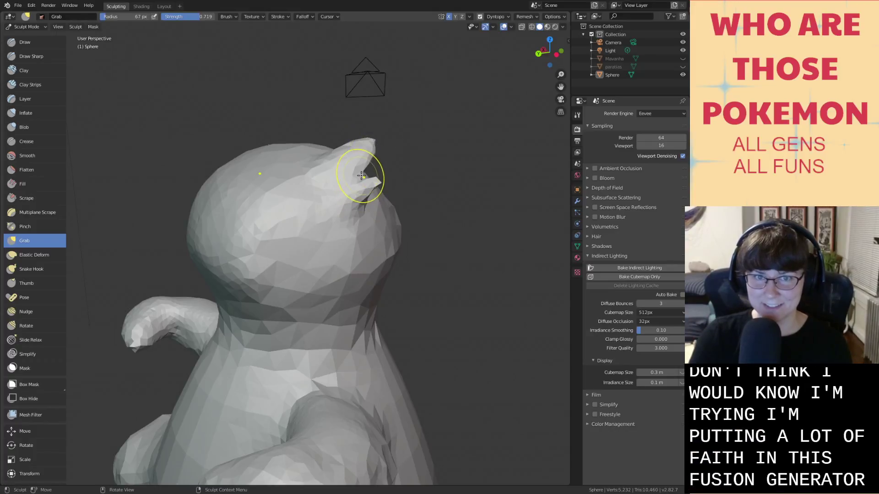
Thicken the lower tufts beneath the ears with the Inflate brush and smooth the surrounding surface.
key(i)
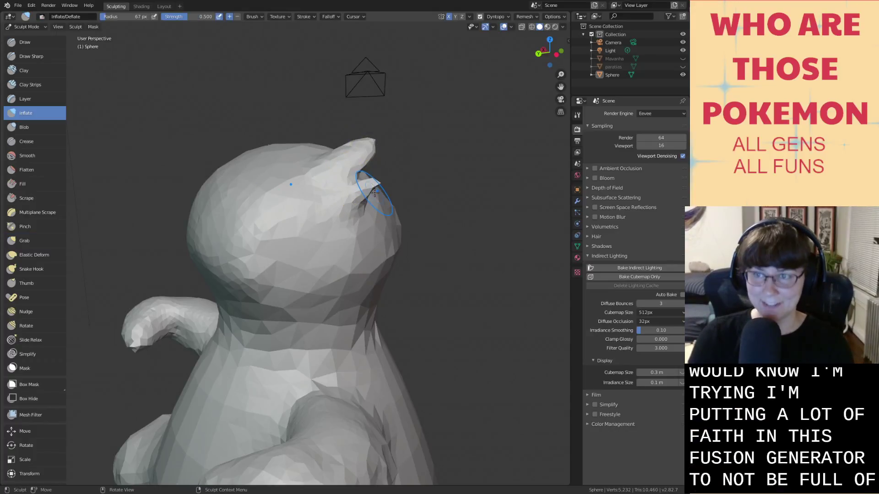
mouse_move(356, 183)
middle_down()
mouse_move(377, 186)
mouse_move(378, 198)
middle_up()
drag(378, 198, 357, 212)
key(s)
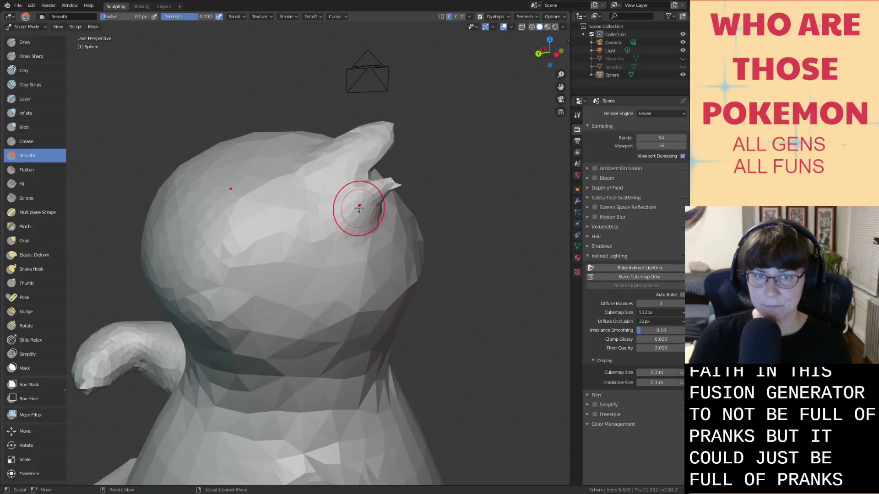
key(i)
drag(392, 185, 374, 203)
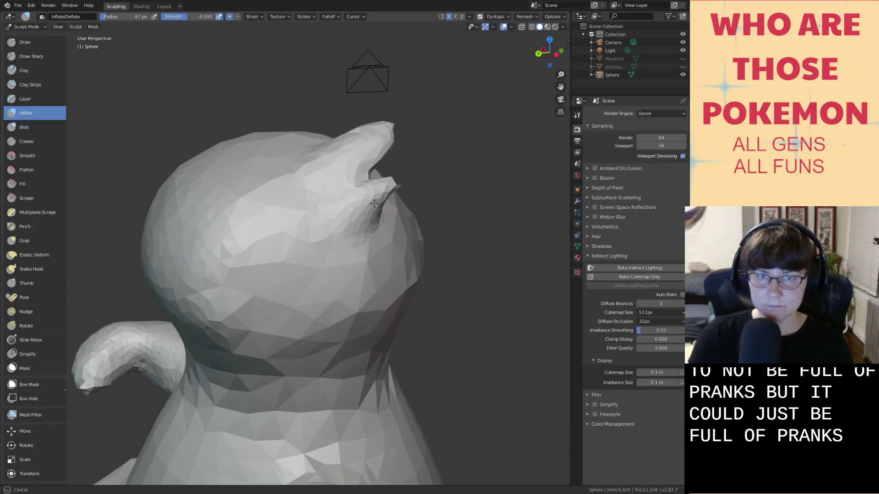
middle_drag(374, 205, 243, 219)
drag(243, 219, 228, 230)
mouse_move(228, 230)
middle_down()
mouse_move(345, 217)
mouse_move(329, 231)
mouse_move(372, 231)
middle_up()
key(shift+s)
key(ctrl+s)
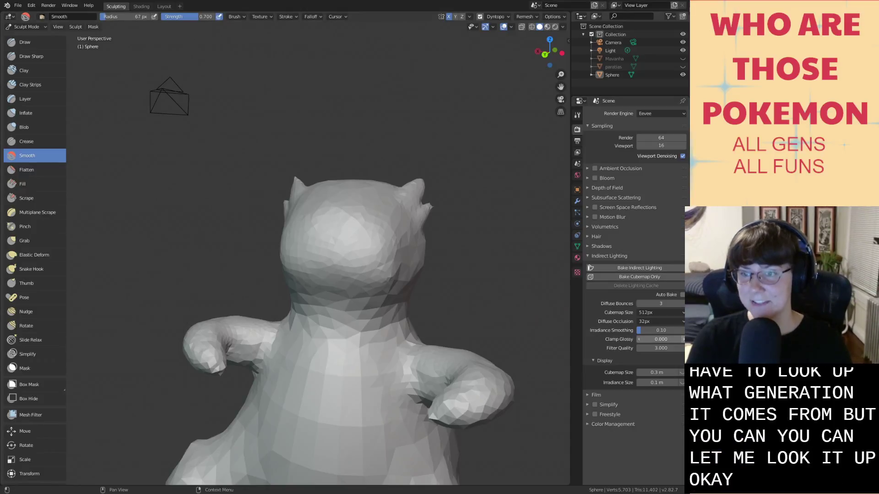
Pull a pointed tail out of the creature's lower back with the Grab brush.
middle_drag(501, 309, 468, 304)
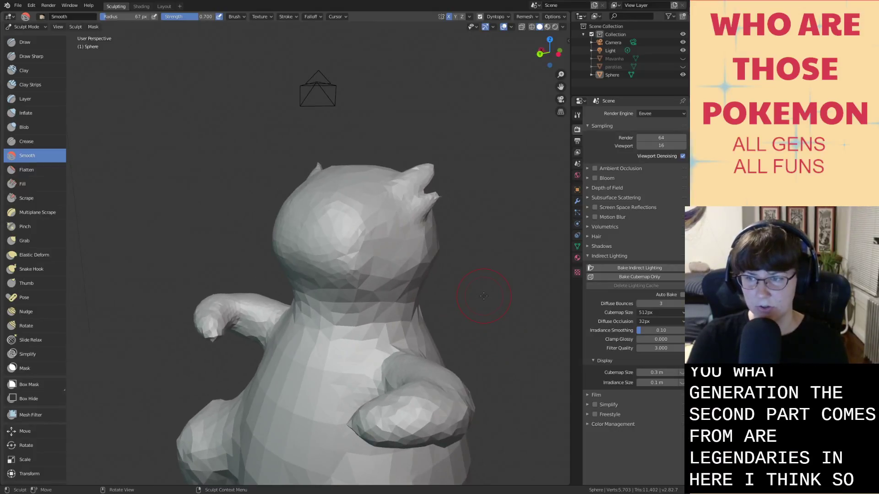
middle_drag(483, 297, 389, 317)
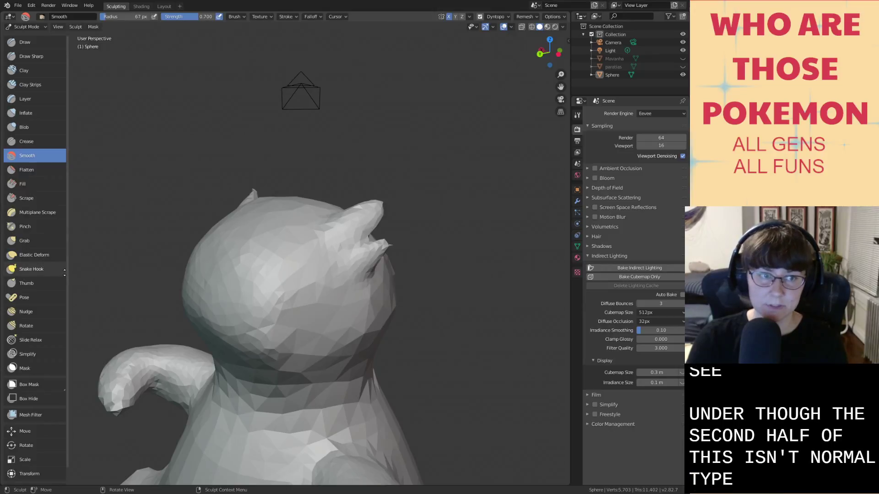
click(42, 240)
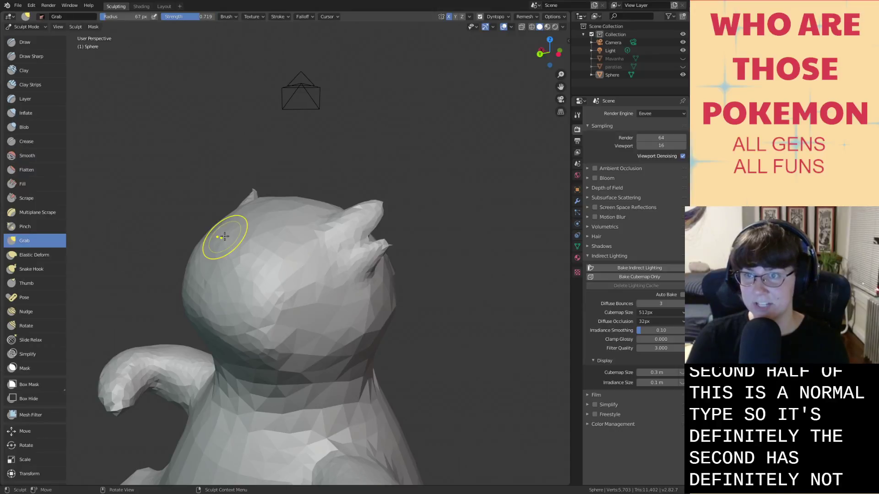
mouse_move(182, 230)
middle_down()
mouse_move(108, 245)
mouse_move(325, 220)
middle_up()
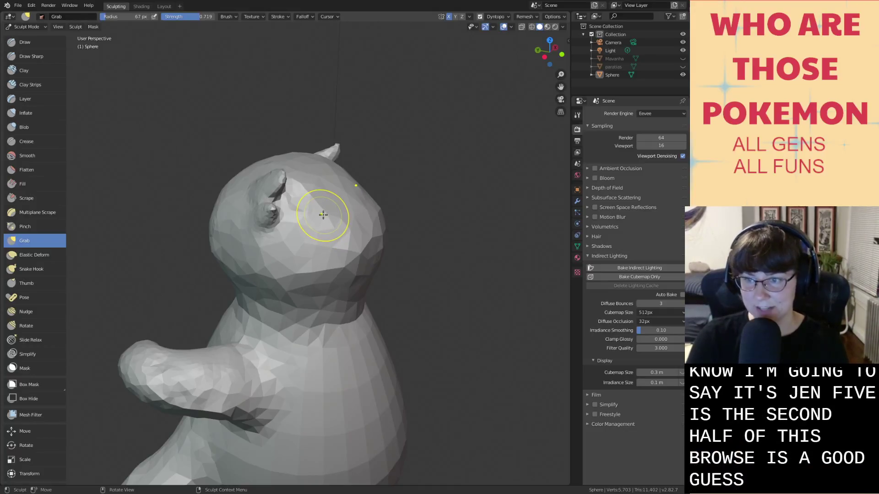
middle_drag(323, 215, 426, 215)
scroll(426, 216, down, 3)
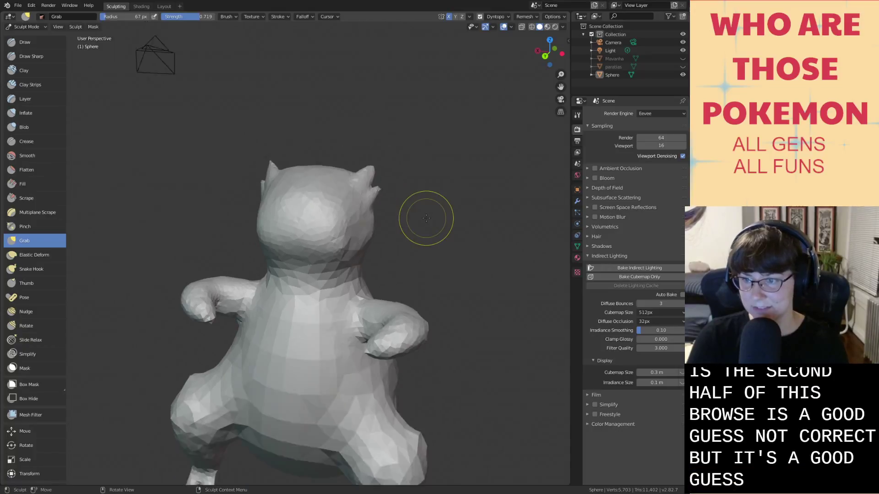
mouse_move(434, 268)
middle_down()
mouse_move(309, 218)
mouse_move(333, 235)
middle_up()
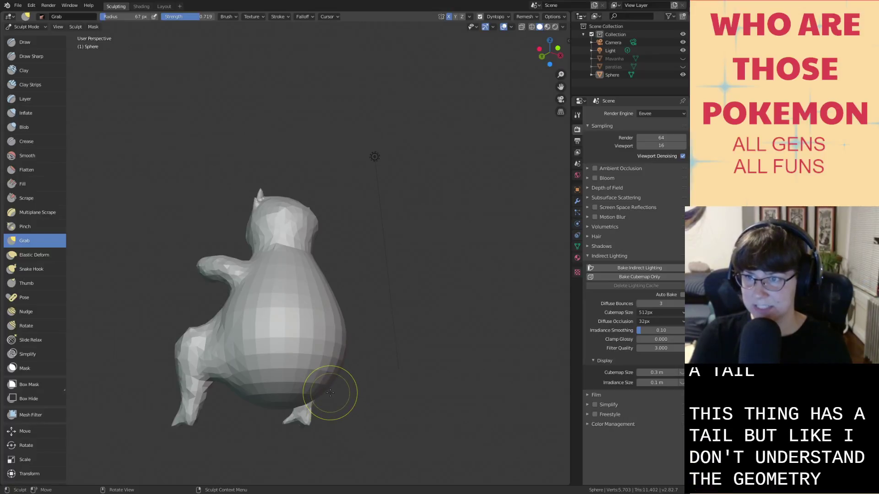
scroll(330, 392, down, 2)
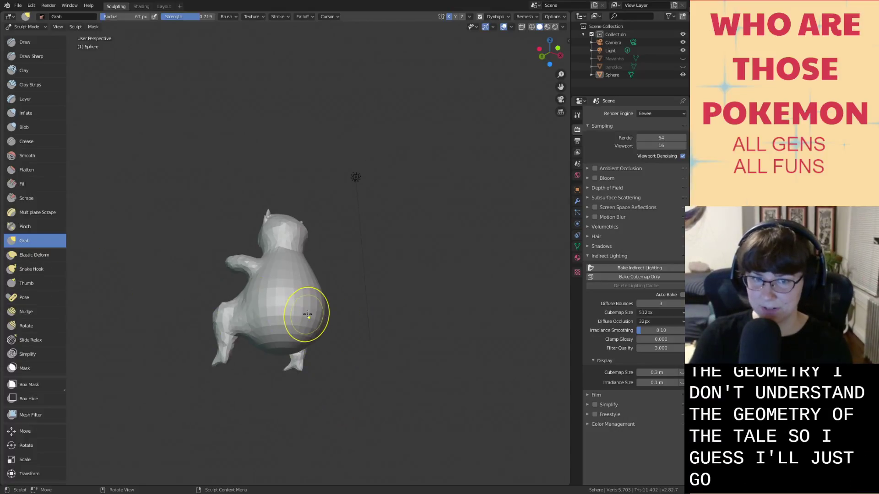
mouse_move(308, 313)
mouse_down()
mouse_move(400, 273)
mouse_move(389, 273)
mouse_up()
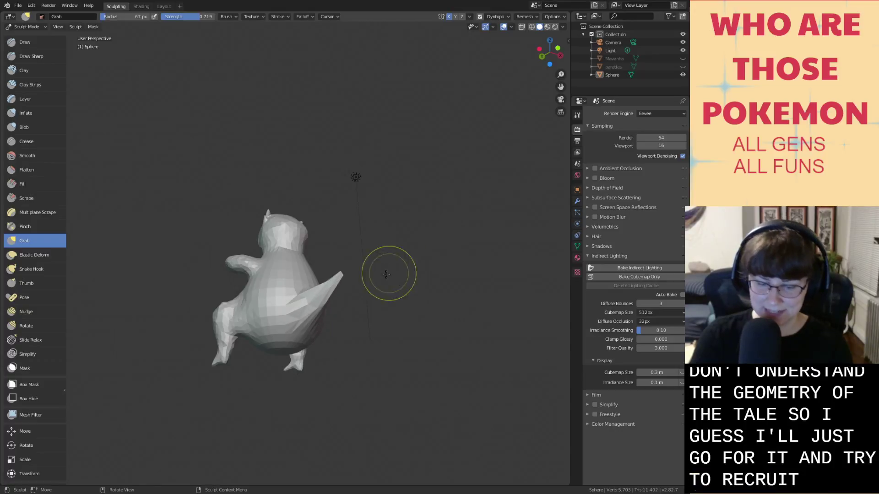
Thicken the tail along its length with the Inflate brush.
key(i)
drag(313, 316, 324, 289)
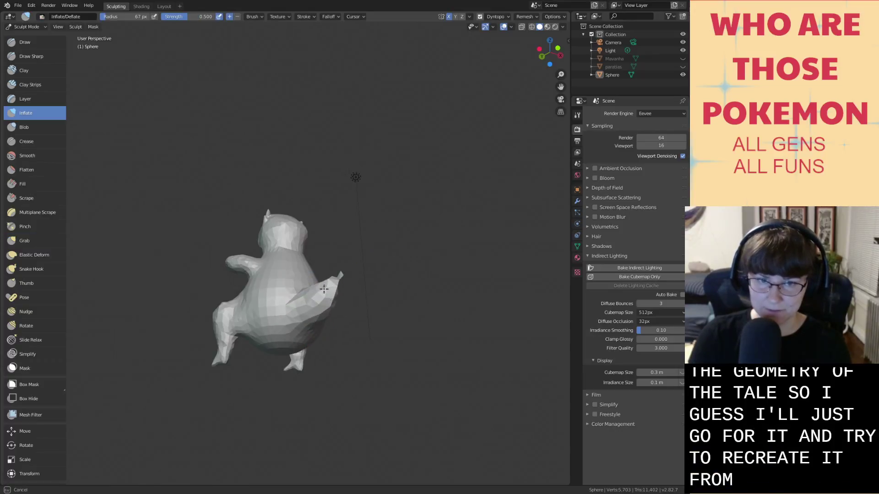
mouse_move(351, 288)
middle_down()
mouse_move(446, 338)
mouse_move(389, 331)
middle_up()
middle_drag(348, 298, 321, 324)
drag(321, 323, 330, 323)
Round out the end and underside of the tail with the Inflate brush and smooth its tip.
middle_drag(331, 323, 368, 342)
scroll(368, 341, up, 3)
scroll(368, 341, up, 1)
shift+middle_drag(358, 392, 349, 348)
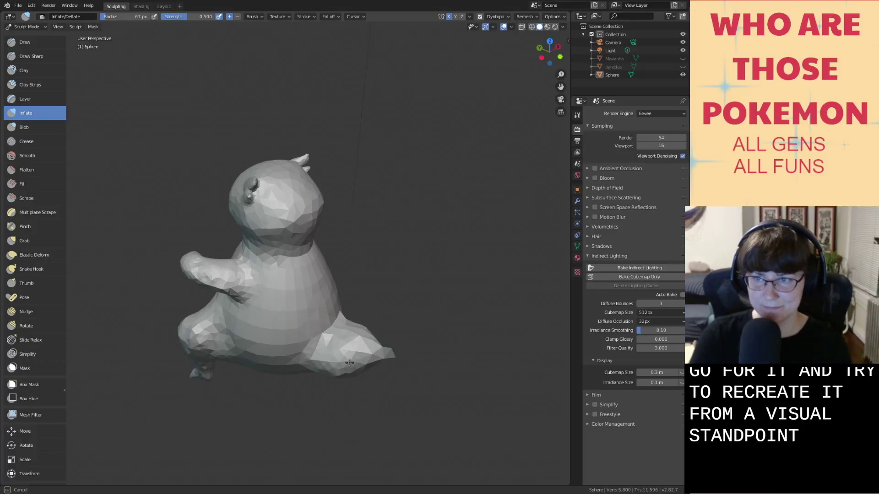
drag(336, 371, 339, 373)
middle_drag(364, 360, 353, 372)
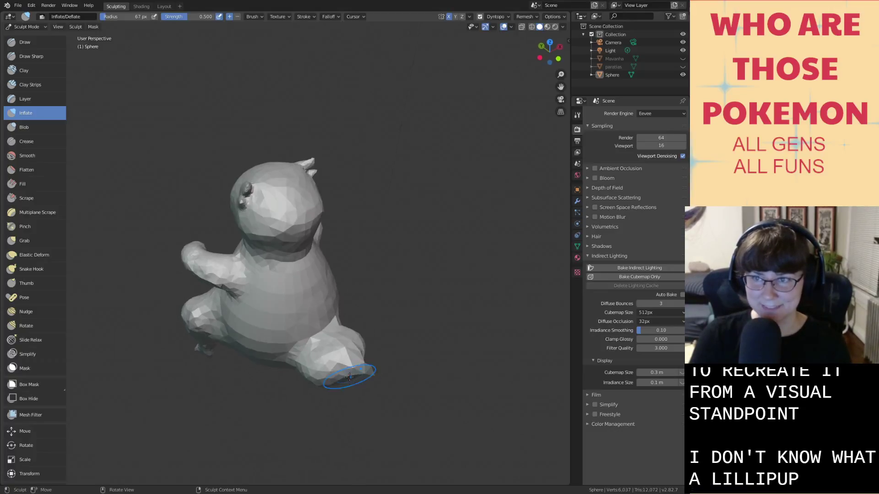
shift+drag(352, 371, 360, 370)
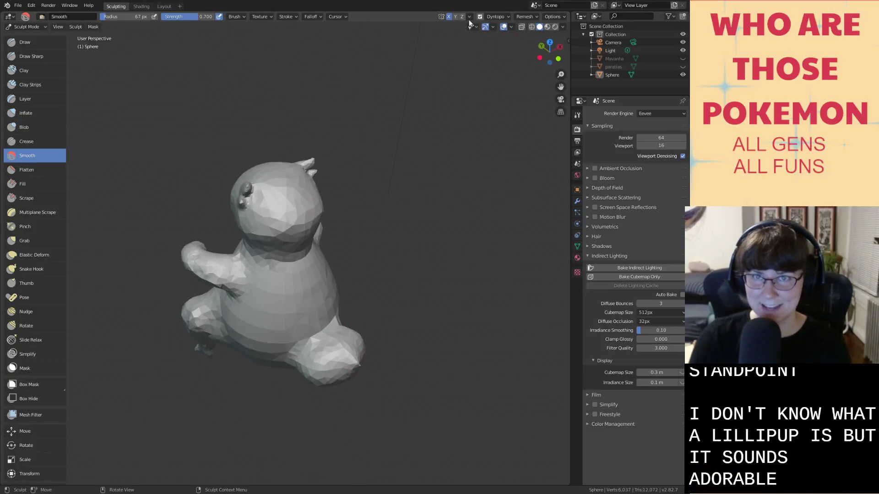
Turn off X mirroring and pull uneven tufts out of the tail's end with the Grab brush.
middle_drag(349, 373, 275, 416)
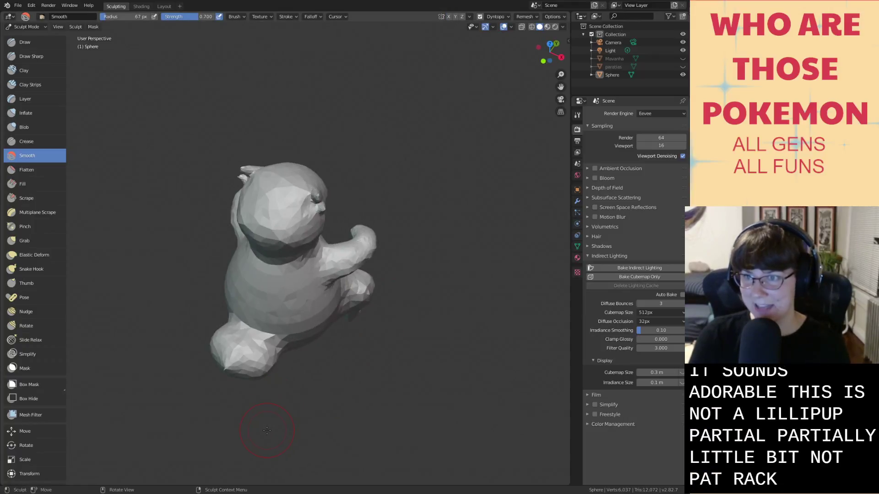
key(g)
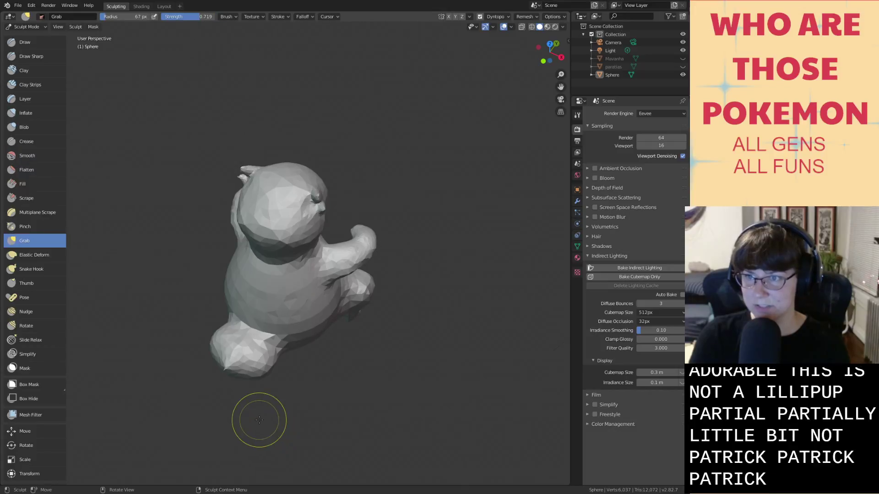
drag(261, 370, 243, 366)
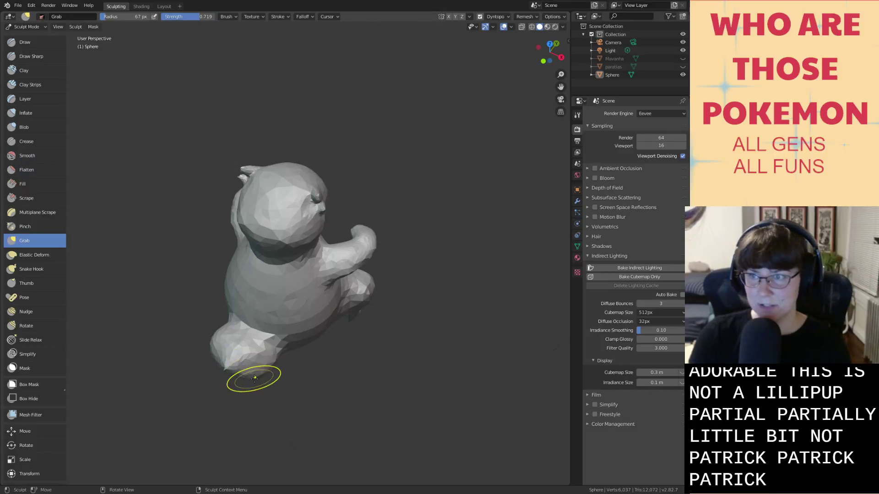
mouse_move(239, 369)
middle_down()
mouse_move(320, 378)
mouse_move(418, 335)
mouse_move(322, 347)
middle_up()
mouse_move(263, 374)
mouse_down()
mouse_move(242, 374)
mouse_move(259, 385)
mouse_move(252, 396)
mouse_move(263, 408)
mouse_up()
middle_drag(260, 410, 363, 378)
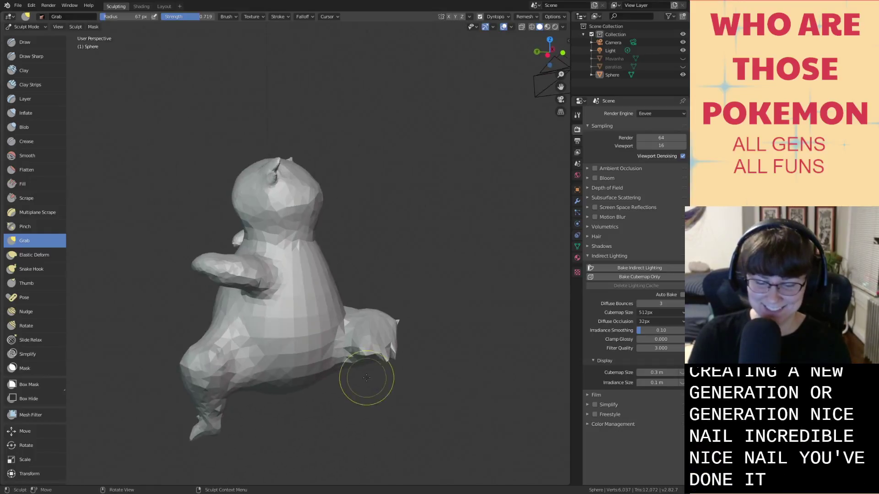
Soften the tufts at the end of the tail with the Smooth brush.
key(i)
key(s)
mouse_move(396, 353)
mouse_down()
mouse_move(370, 352)
mouse_move(392, 363)
mouse_move(356, 354)
mouse_up()
mouse_move(356, 348)
middle_down()
mouse_move(293, 374)
mouse_move(372, 340)
mouse_move(449, 385)
mouse_move(446, 404)
middle_up()
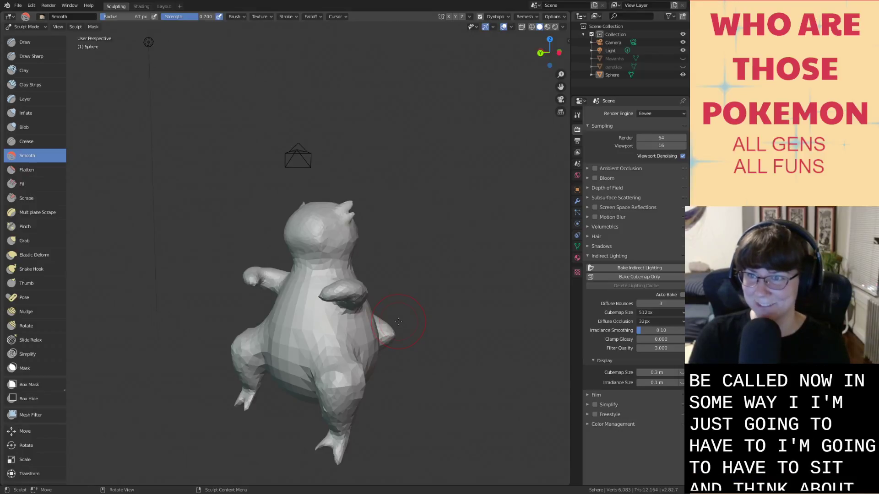
Pull one tuft at the tail's end upward into a long point and push the lower one inward with the Grab brush.
mouse_move(398, 322)
middle_down()
mouse_move(413, 342)
mouse_move(464, 346)
mouse_move(411, 358)
middle_up()
key(g)
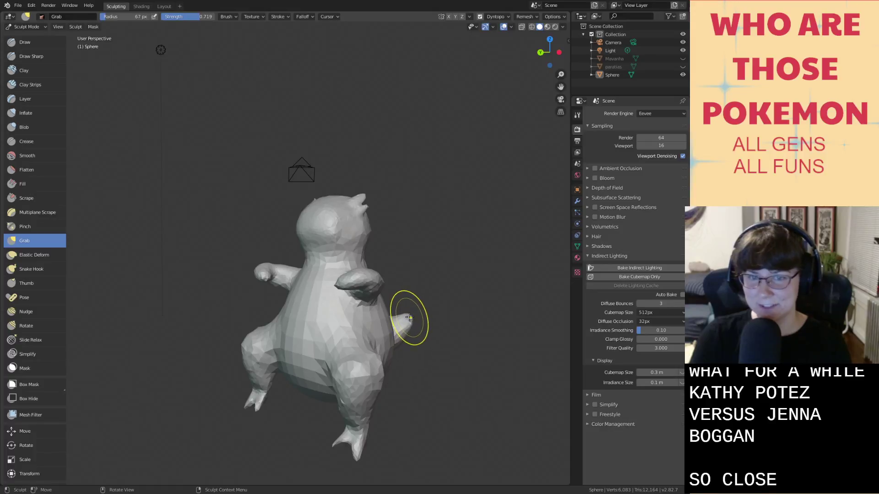
middle_drag(400, 316, 395, 326)
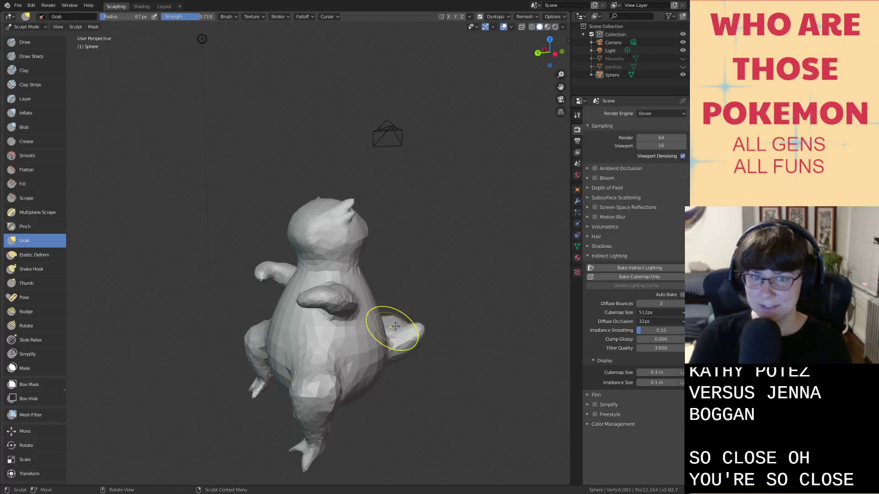
drag(400, 303, 420, 282)
drag(422, 318, 409, 323)
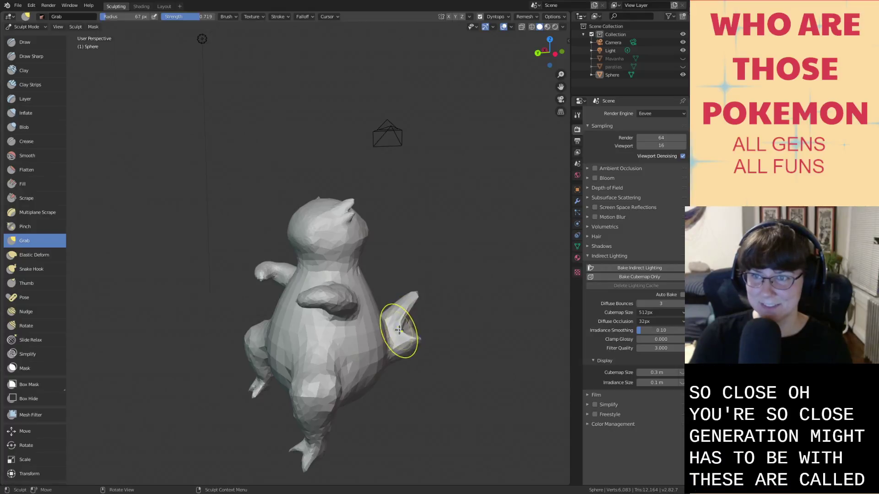
mouse_move(403, 337)
middle_down()
mouse_move(408, 353)
mouse_move(402, 283)
mouse_move(439, 298)
middle_up()
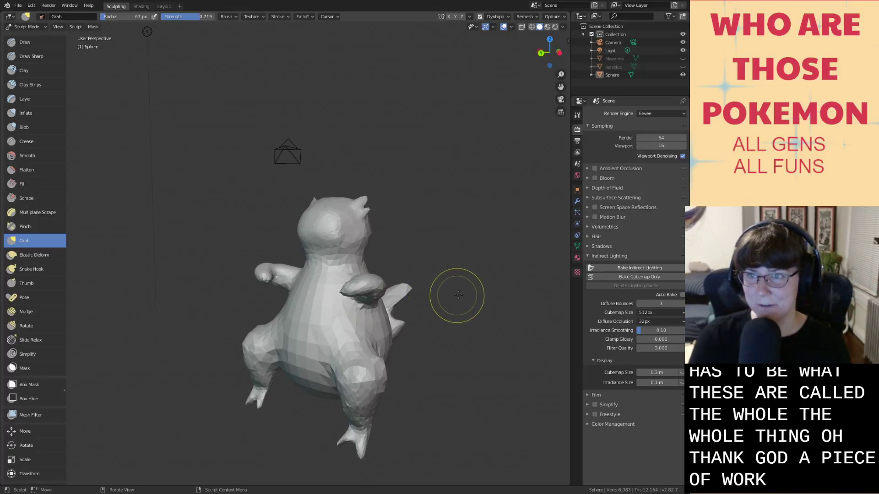
Thicken the pulled-out tufts of the tail with the Inflate brush.
key(i)
scroll(462, 294, up, 4)
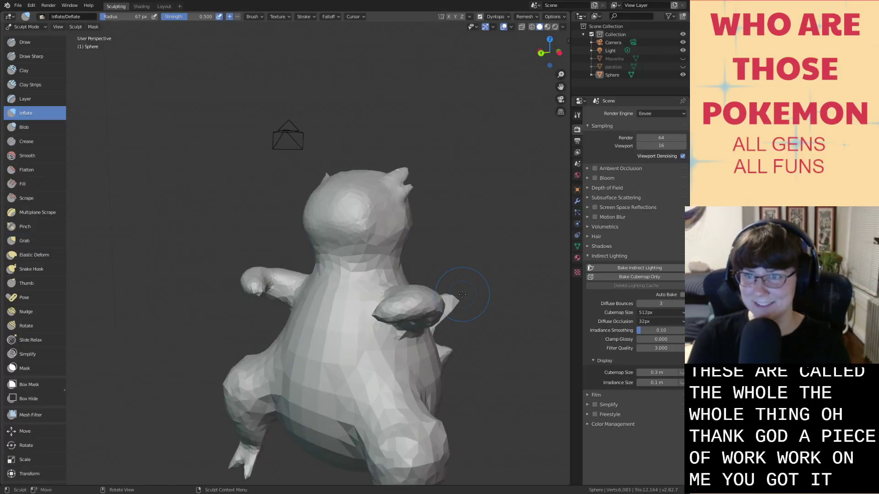
middle_drag(462, 295, 442, 308)
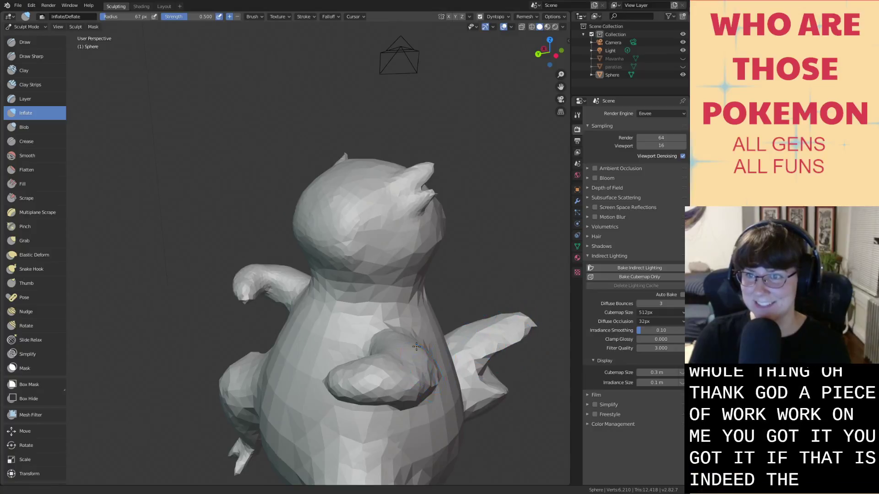
mouse_move(512, 333)
middle_down()
mouse_move(432, 296)
mouse_move(432, 324)
middle_up()
scroll(432, 324, down, 4)
middle_drag(447, 362, 428, 359)
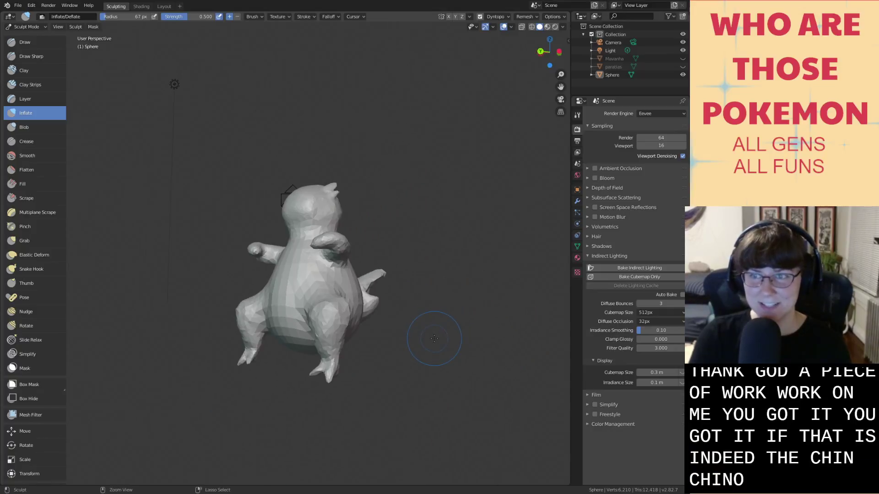
Save the blend file with the finished creature.
key(ctrl+s)
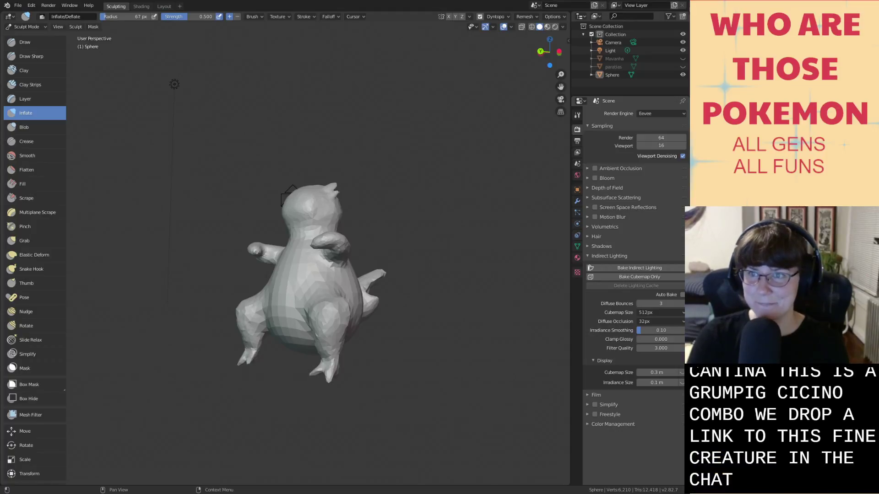
middle_drag(394, 357, 401, 364)
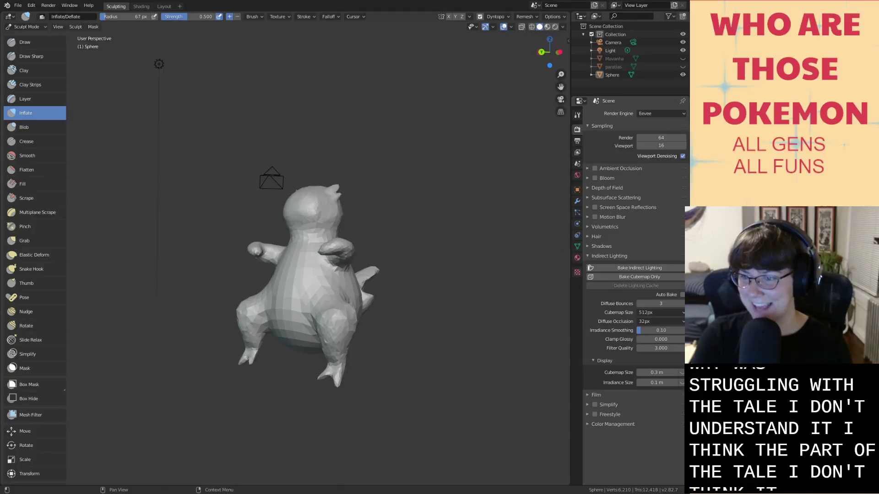
mouse_move(361, 284)
middle_down()
mouse_move(405, 287)
mouse_move(385, 287)
mouse_move(413, 301)
middle_up()
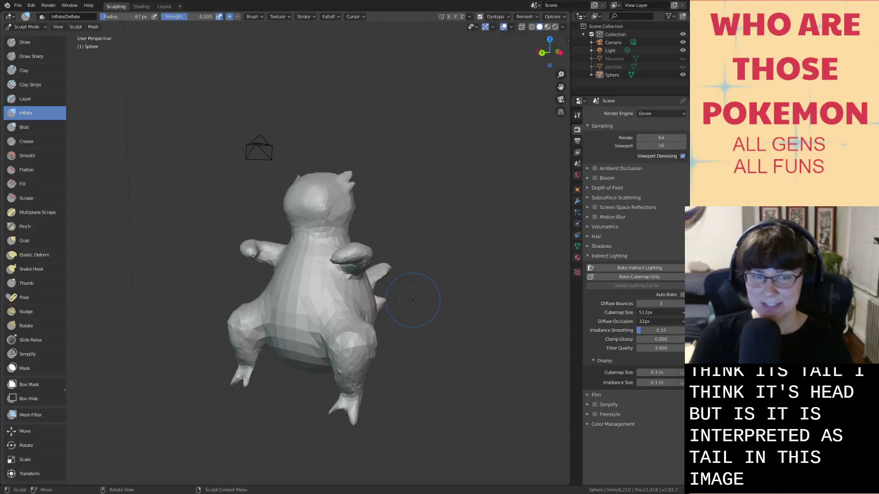
key(ctrl+s)
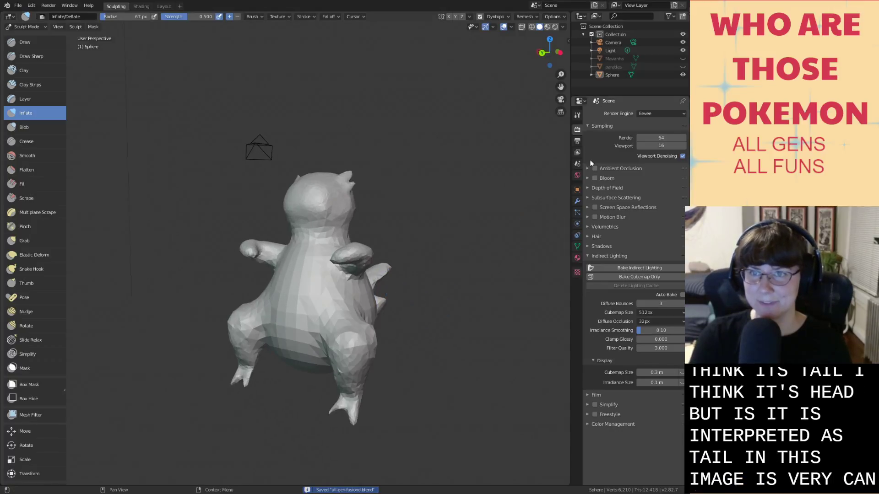
Rename the Sphere object as Cinpig.
click(612, 76)
click(610, 83)
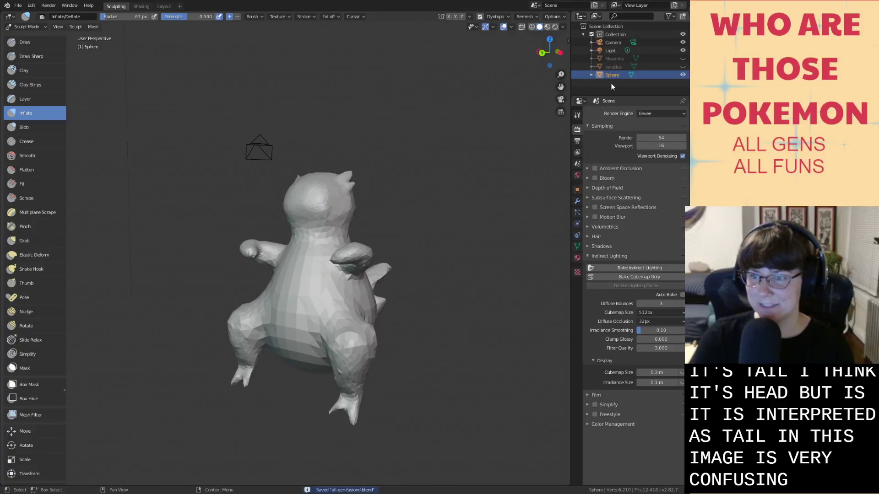
click(613, 76)
double_click(613, 75)
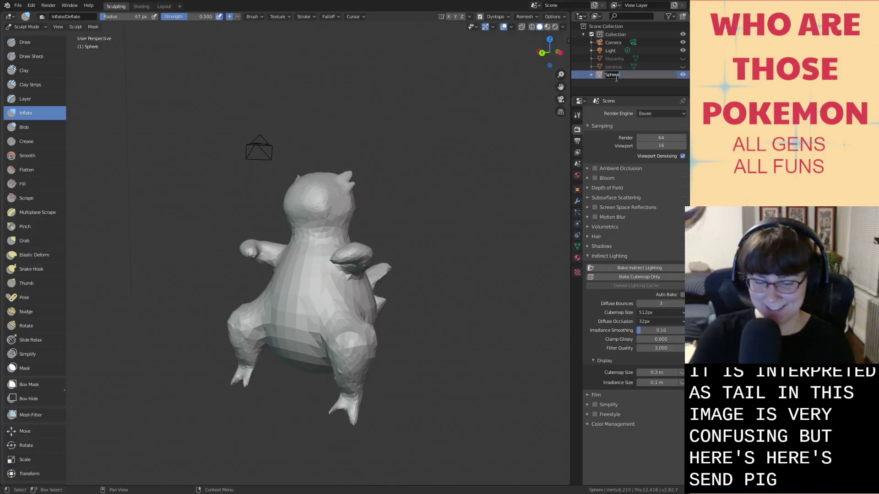
key(Return)
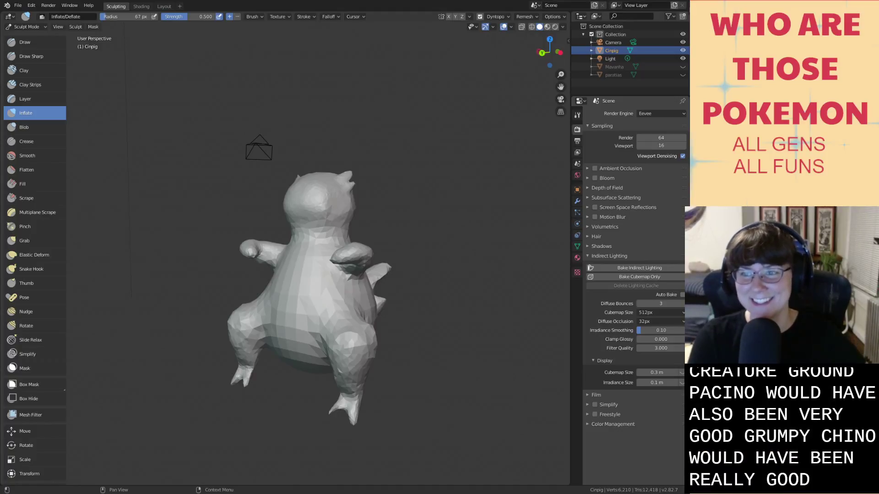
Hide the finished Cinpig creature to clear the scene for a new one.
middle_drag(453, 369, 445, 327)
scroll(445, 371, down, 2)
scroll(445, 328, up, 1)
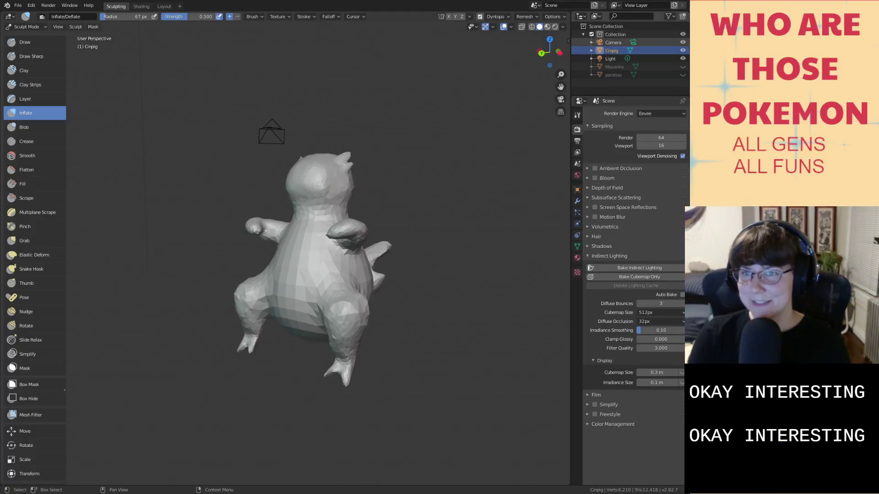
click(682, 51)
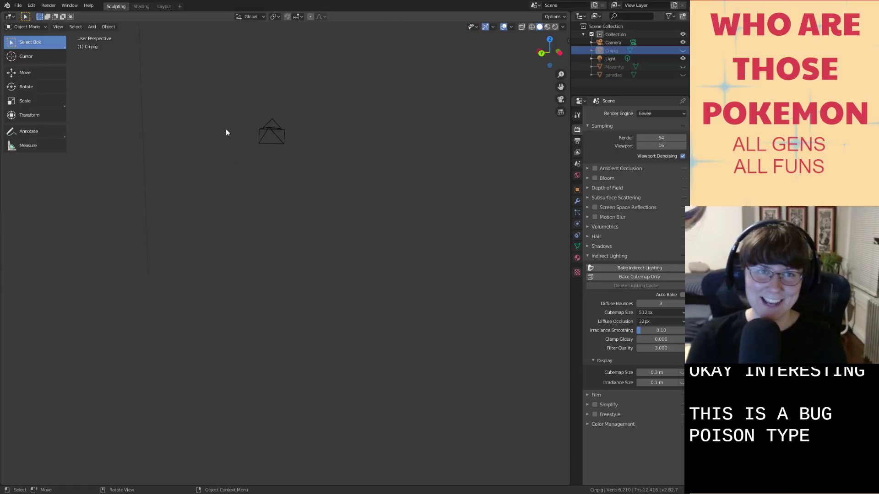
Add a UV sphere in the Layout workspace and raise it about 1.01 m along Z so it sits above the origin.
click(164, 6)
right_click(334, 292)
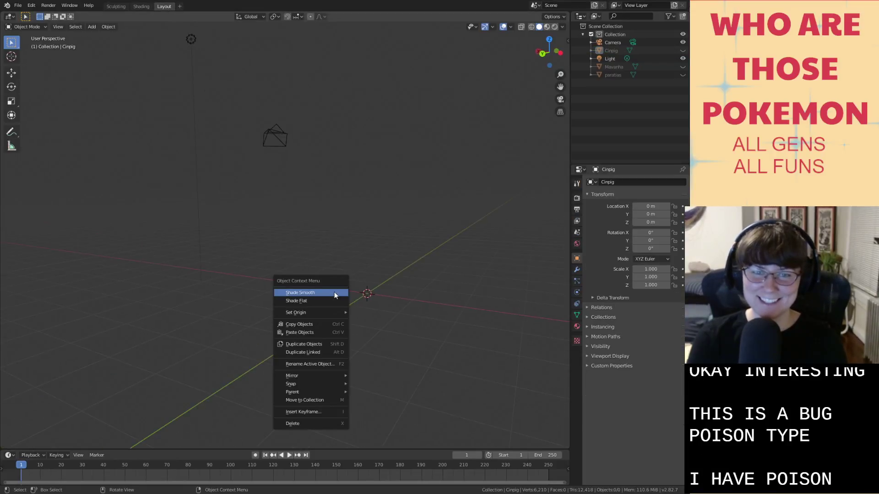
key(shift+a)
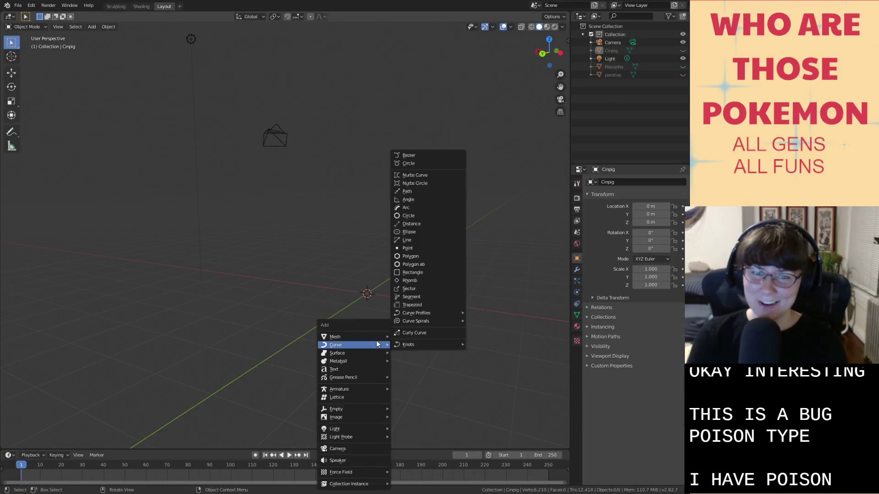
click(427, 359)
key(g)
key(z)
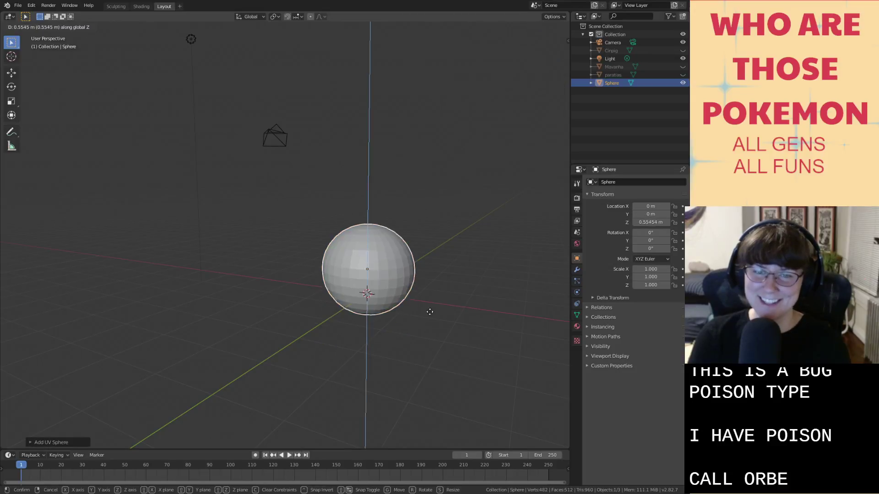
click(431, 304)
key(g)
key(z)
click(429, 290)
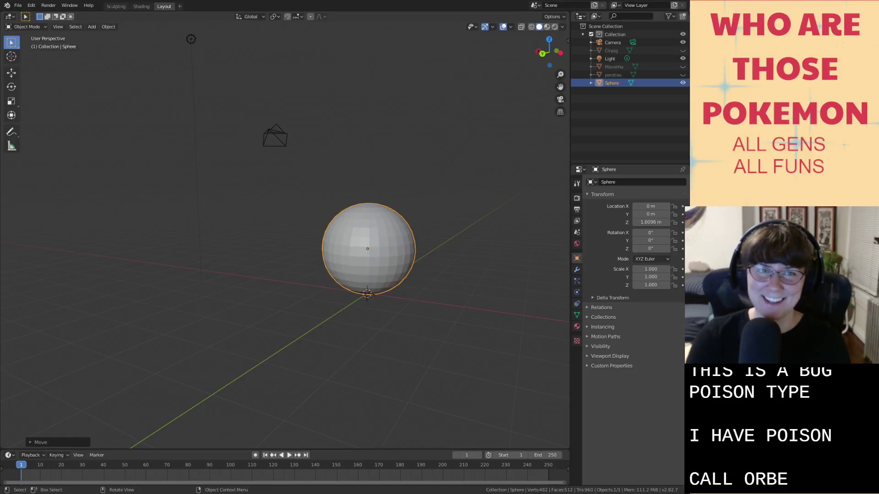
Return to the Sculpting workspace and frame the new sphere for sculpting from the other side.
click(126, 6)
mouse_move(348, 256)
middle_down()
mouse_move(393, 256)
mouse_move(401, 288)
mouse_move(422, 302)
middle_up()
scroll(389, 255, up, 2)
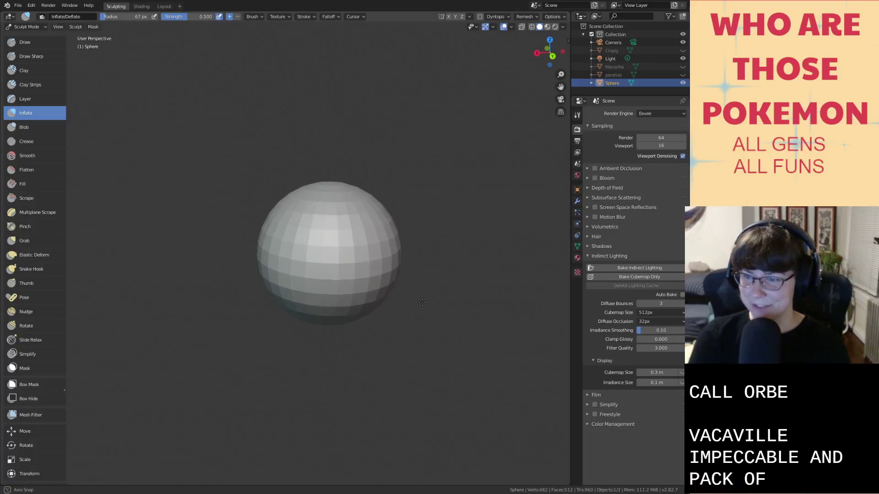
scroll(422, 301, up, 2)
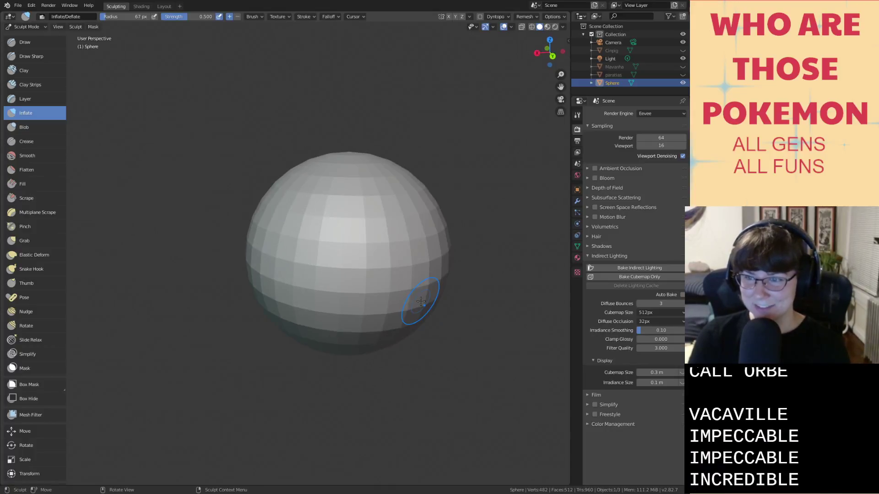
scroll(421, 300, down, 3)
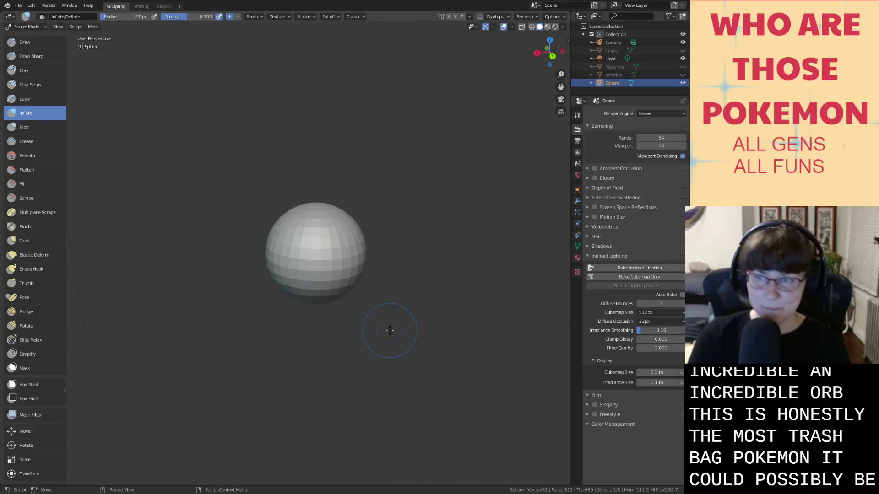
key(g)
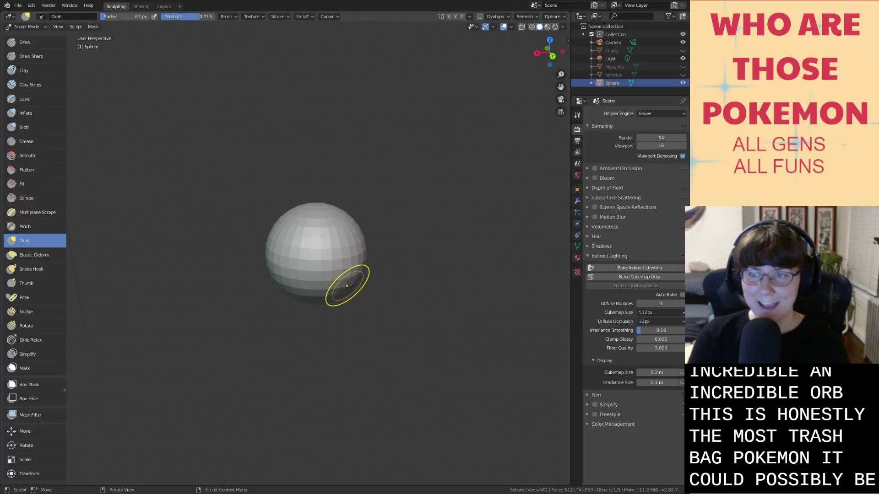
drag(348, 286, 370, 289)
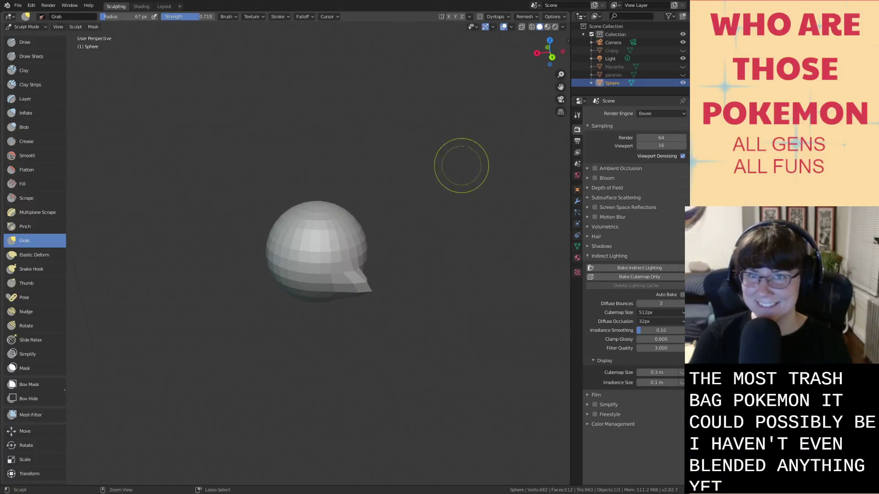
key(ctrl+z)
Enable Dyntopo on the new sphere, accepting the vertex data warning, and turn on X mirroring.
click(481, 21)
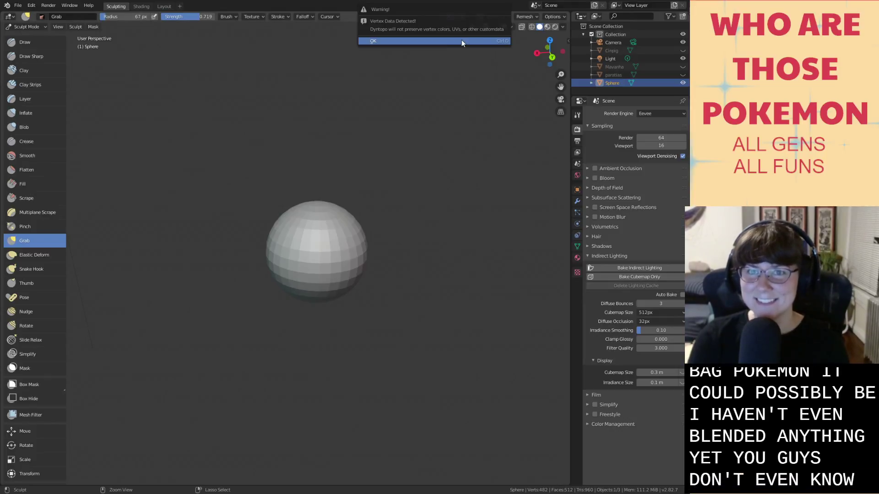
click(461, 39)
scroll(356, 309, down, 1)
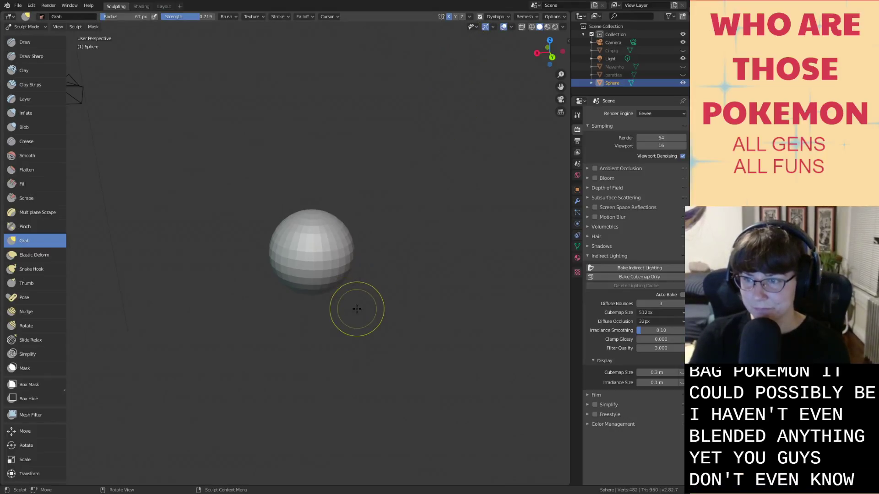
middle_drag(345, 277, 354, 276)
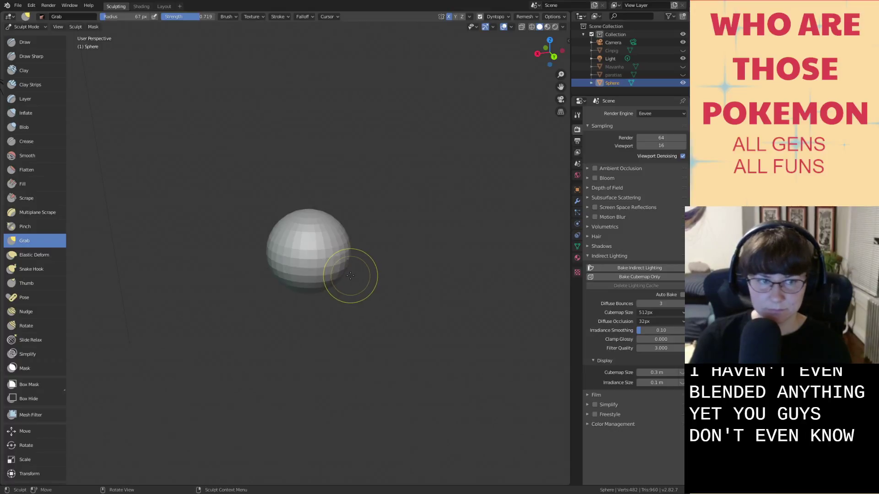
Flatten the underside of the sphere into a dome with the Elastic Deform brush.
click(33, 250)
middle_drag(269, 287, 292, 254)
mouse_move(298, 296)
mouse_down()
mouse_move(301, 278)
mouse_move(293, 278)
mouse_up()
drag(286, 295, 284, 280)
middle_drag(280, 289, 290, 305)
scroll(290, 305, up, 1)
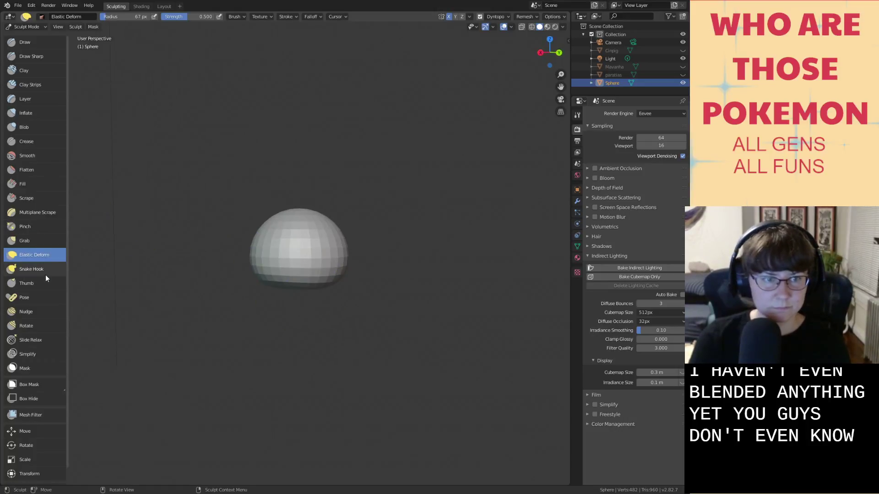
Pull mirrored pointed corners outward from the dome's lower sides with the Grab brush, undoing the first attempt.
click(35, 239)
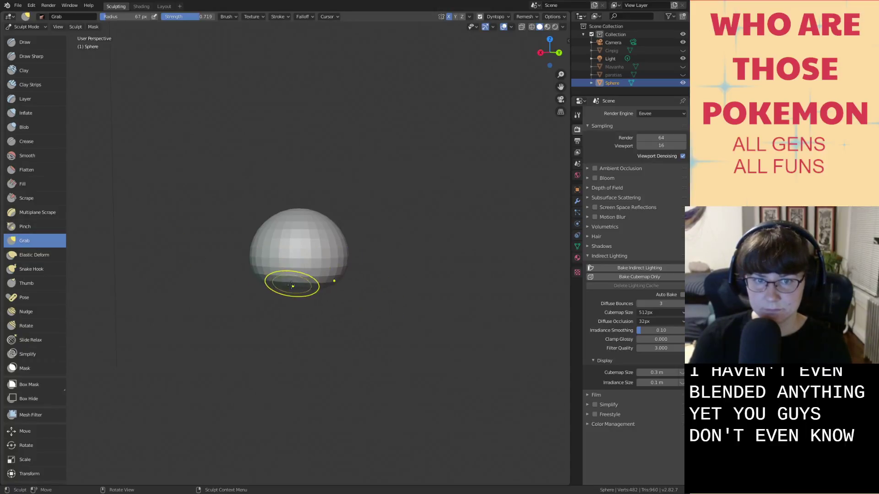
middle_drag(290, 282, 263, 304)
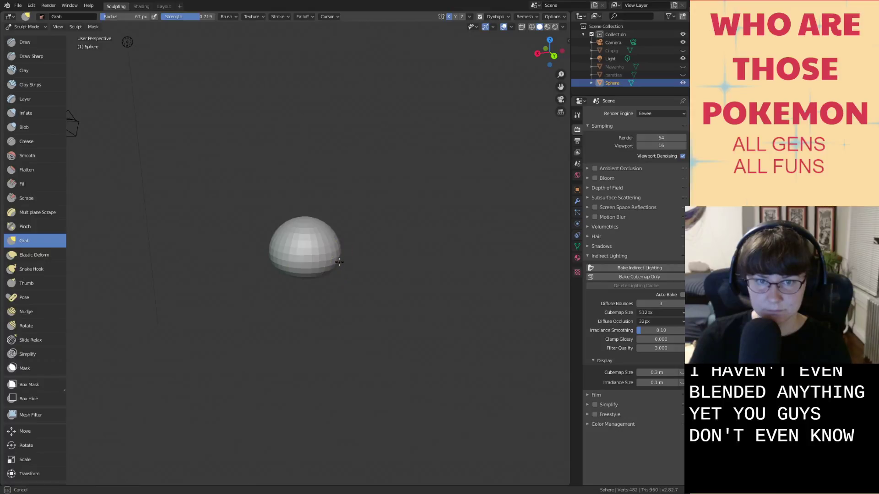
drag(340, 262, 363, 265)
middle_drag(363, 265, 290, 276)
key(ctrl+z)
middle_drag(347, 282, 342, 277)
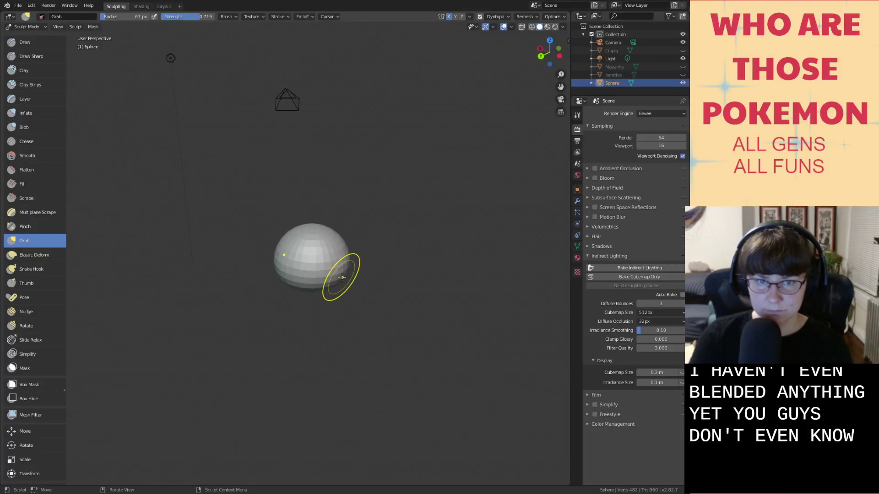
drag(342, 277, 382, 296)
mouse_move(387, 296)
middle_down()
mouse_move(437, 291)
mouse_move(391, 294)
mouse_move(413, 285)
middle_up()
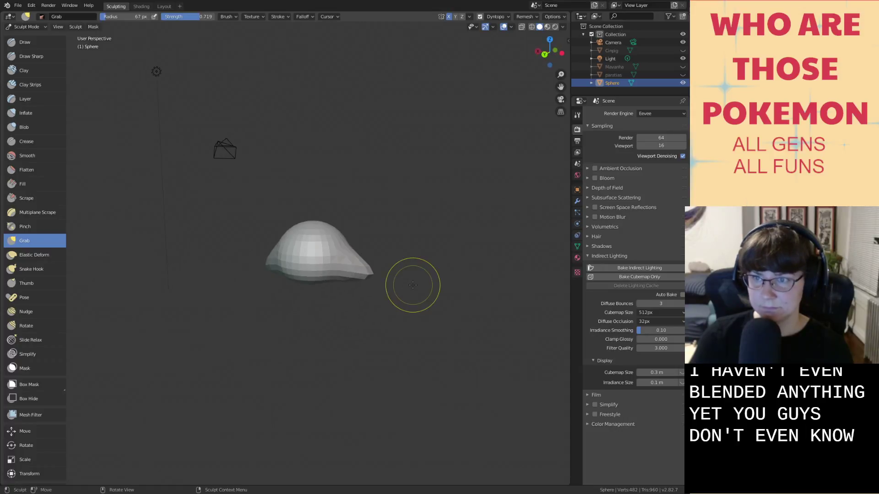
Raise the top of the dome and pull its mirrored side corners downward with the Elastic Deform brush.
click(35, 255)
middle_drag(281, 260, 305, 236)
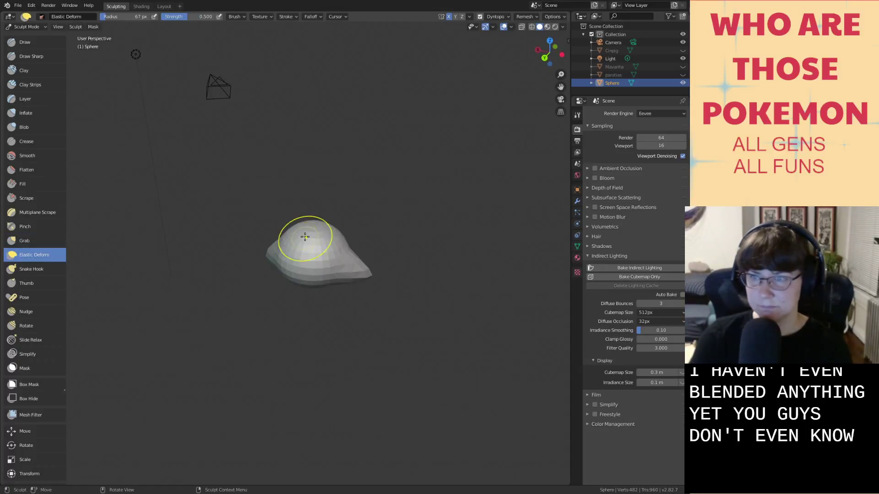
drag(305, 237, 308, 225)
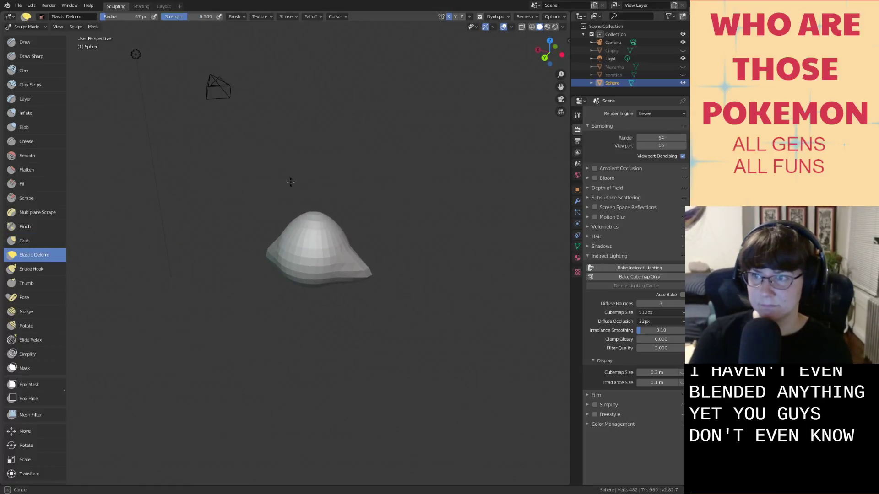
middle_drag(335, 219, 342, 216)
drag(327, 224, 353, 227)
mouse_move(353, 228)
middle_down()
mouse_move(386, 257)
mouse_move(341, 247)
mouse_move(320, 280)
middle_up()
drag(329, 300, 300, 306)
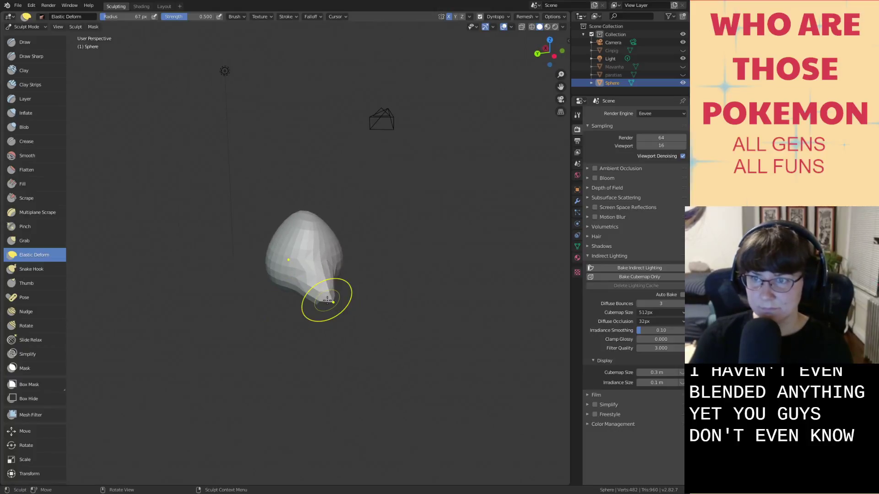
middle_drag(327, 300, 361, 308)
Thicken the tips of the mirrored side corners with the Inflate brush.
key(i)
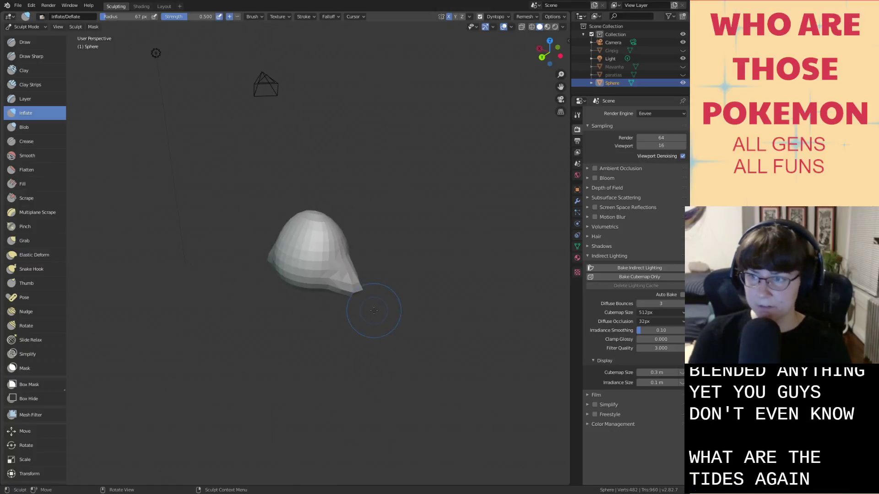
scroll(359, 286, up, 2)
mouse_move(359, 287)
mouse_down()
mouse_move(365, 282)
mouse_move(372, 312)
mouse_move(334, 303)
mouse_move(365, 291)
mouse_up()
middle_drag(402, 314, 409, 316)
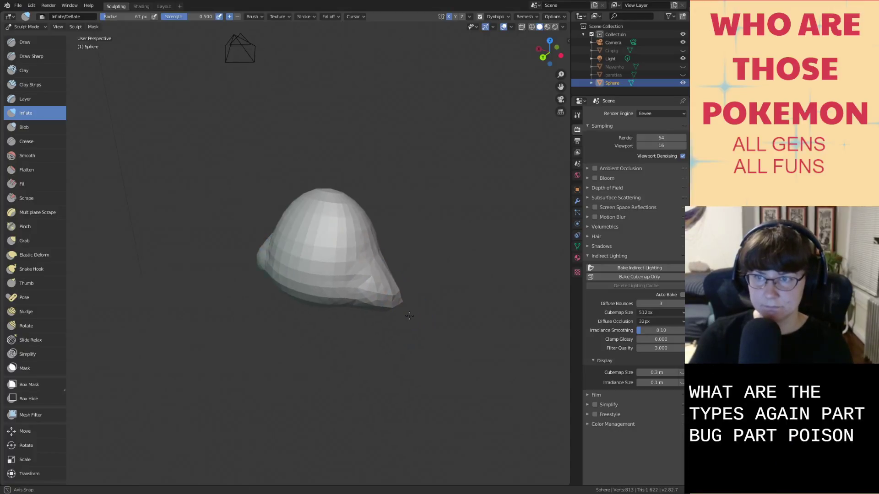
Stretch the corner tips outward into stubby limbs with the Snake Hook brush, and fill out their bases with Inflate.
click(32, 269)
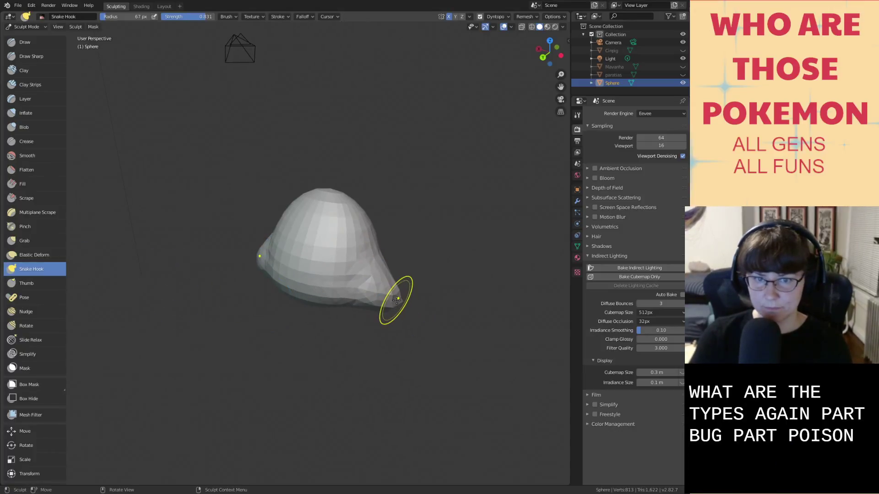
mouse_move(398, 298)
mouse_down()
mouse_move(418, 294)
mouse_move(383, 273)
mouse_move(367, 283)
mouse_move(394, 316)
mouse_up()
key(i)
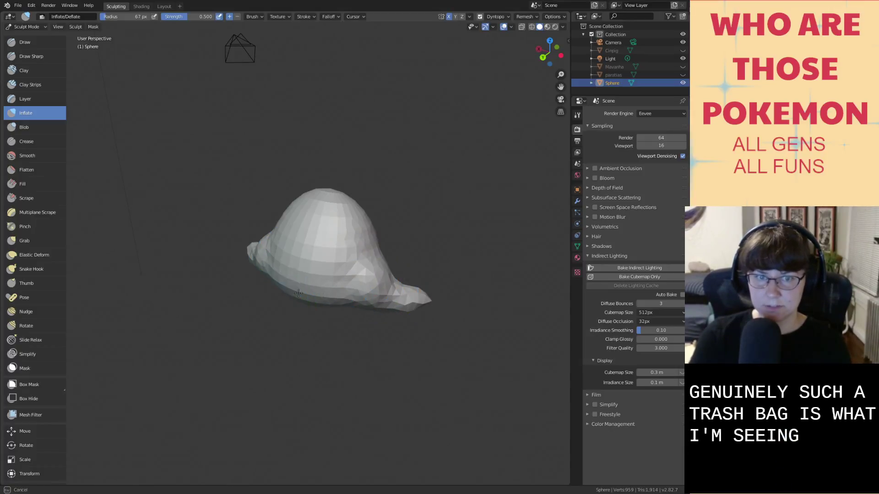
mouse_move(357, 249)
middle_down()
mouse_move(401, 295)
mouse_move(368, 299)
middle_up()
scroll(369, 301, down, 1)
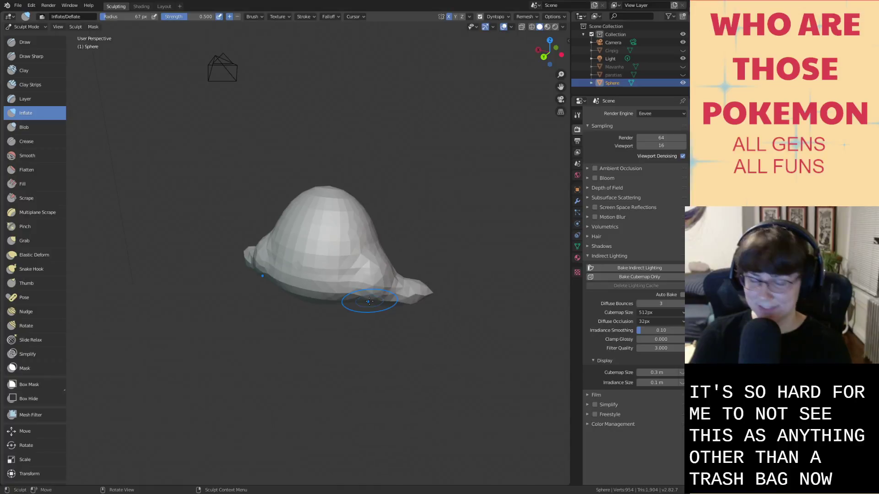
Build up a thick horizontal ridge with a rounded lower jaw beneath it on the dome's front using the Draw brush.
key(g)
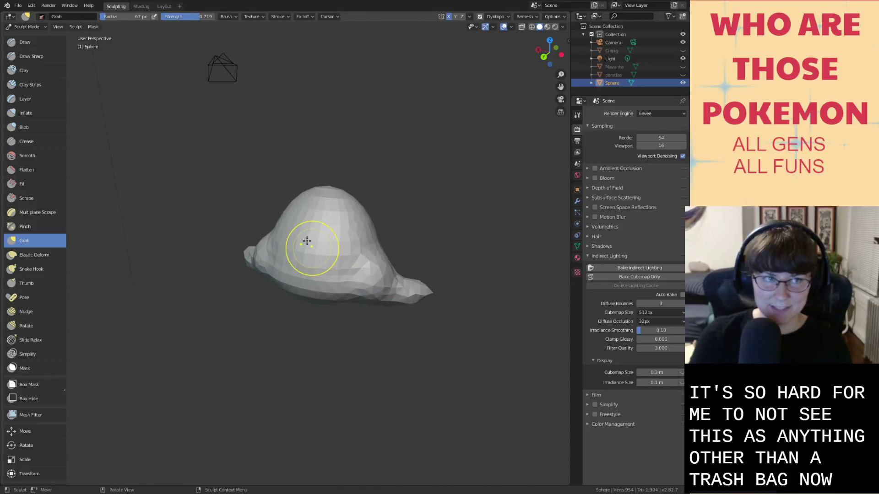
click(32, 42)
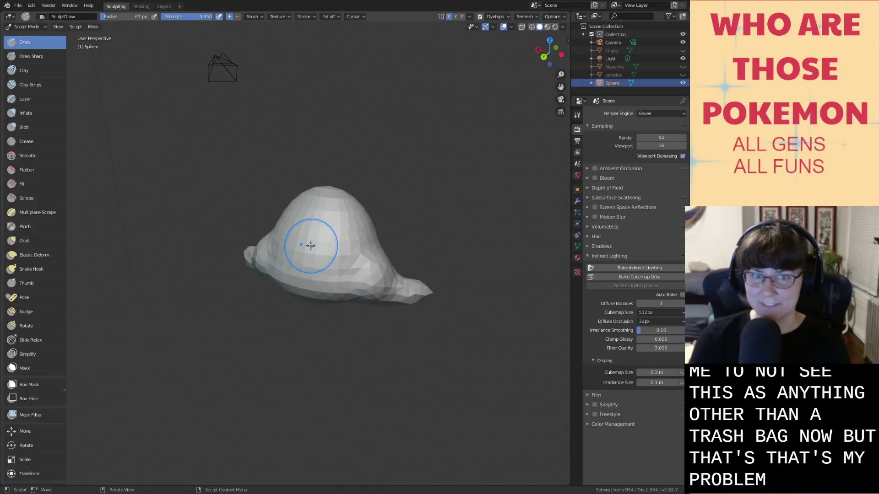
middle_drag(310, 246, 310, 246)
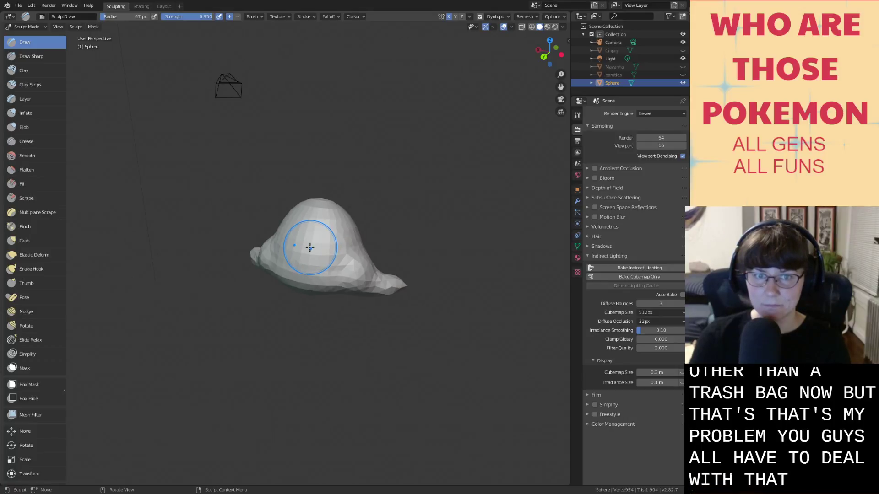
scroll(310, 247, up, 4)
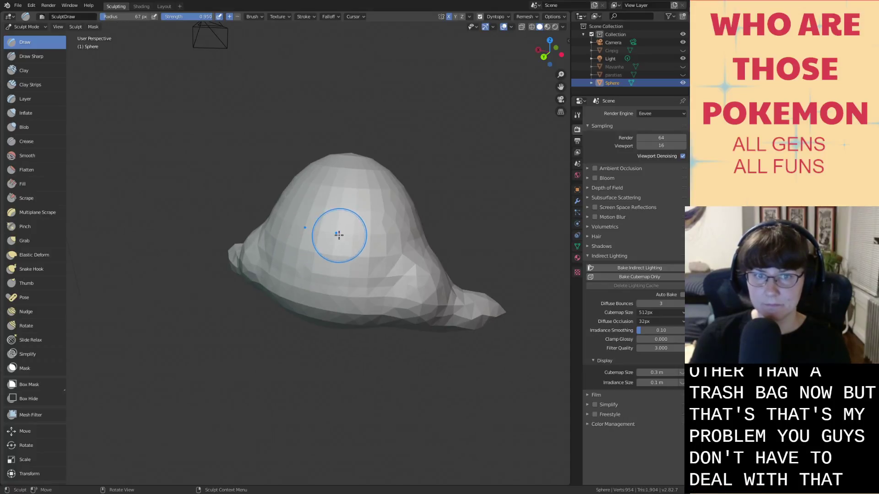
mouse_move(339, 235)
mouse_down()
mouse_move(312, 256)
mouse_move(340, 233)
mouse_move(344, 254)
mouse_move(328, 236)
mouse_up()
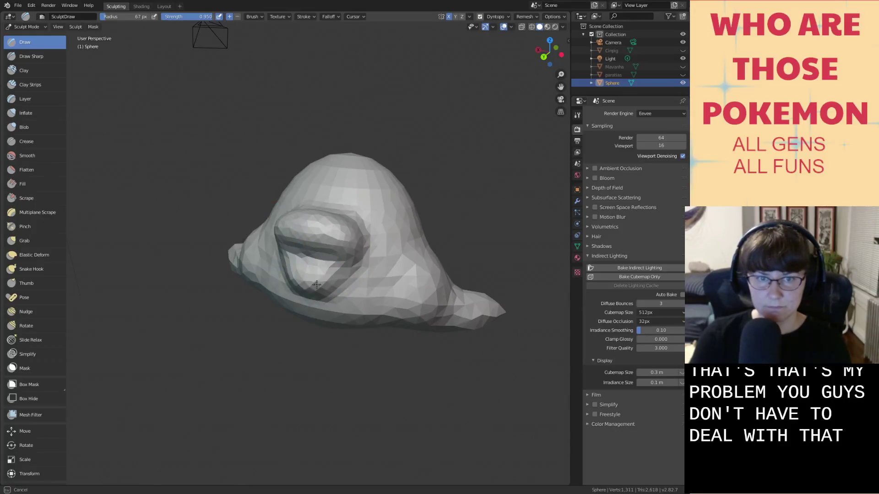
middle_drag(329, 283, 317, 288)
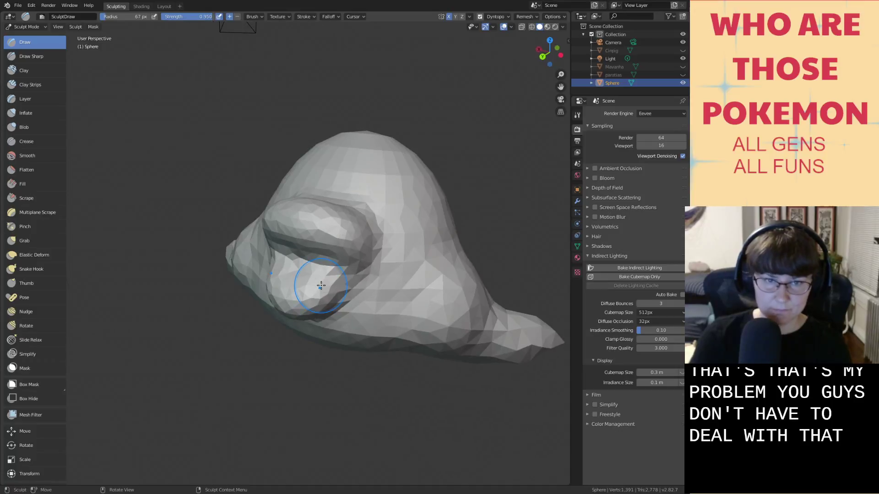
Pull the ridge and lower jaw of the mouth forward from the body with the Grab brush.
key(g)
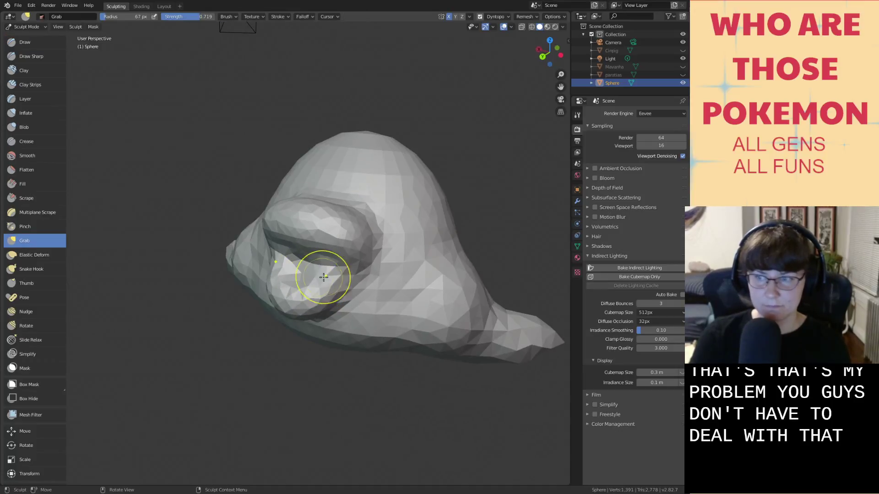
middle_drag(331, 278, 327, 281)
drag(312, 276, 304, 268)
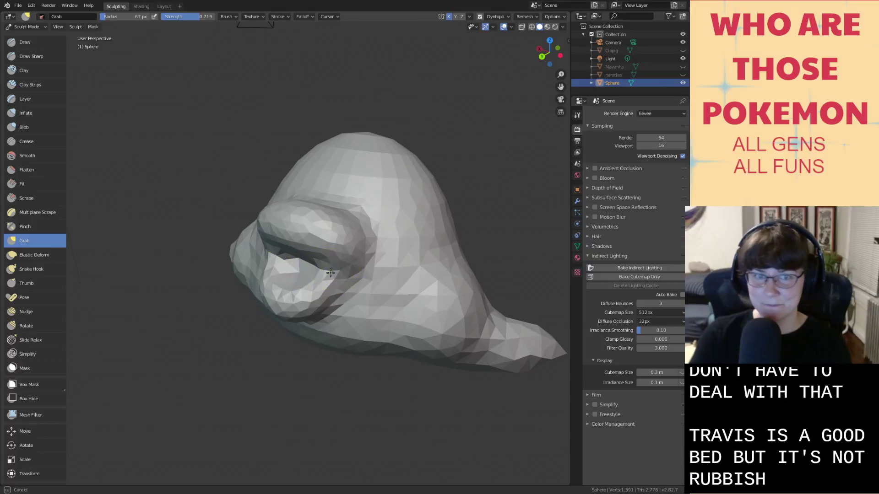
middle_drag(316, 281, 318, 274)
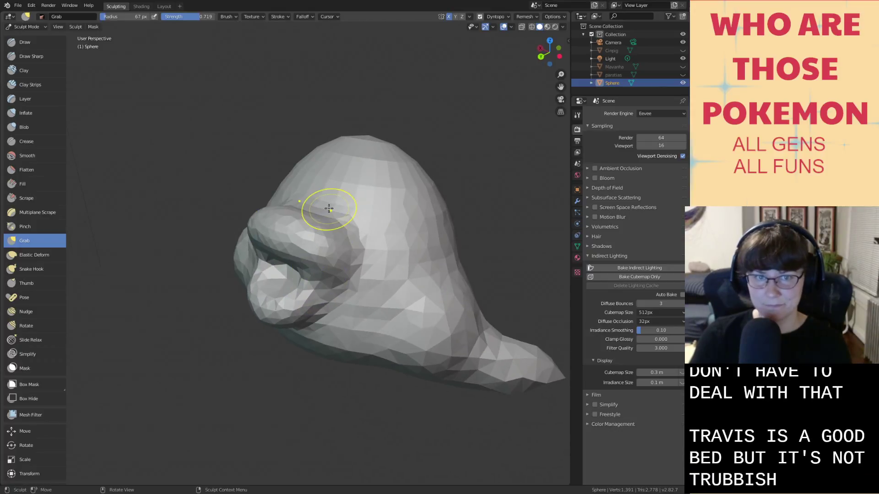
Raise the top of the ridge above the mouth with the Elastic Deform brush.
click(43, 255)
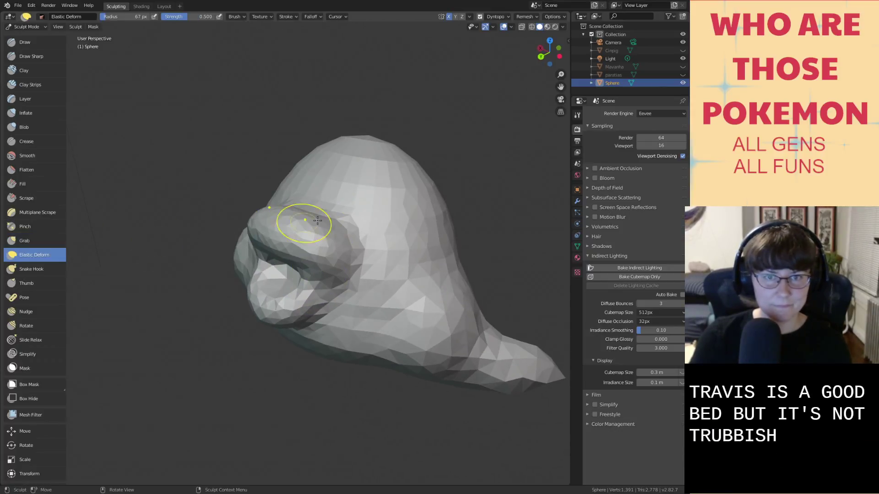
drag(329, 204, 329, 193)
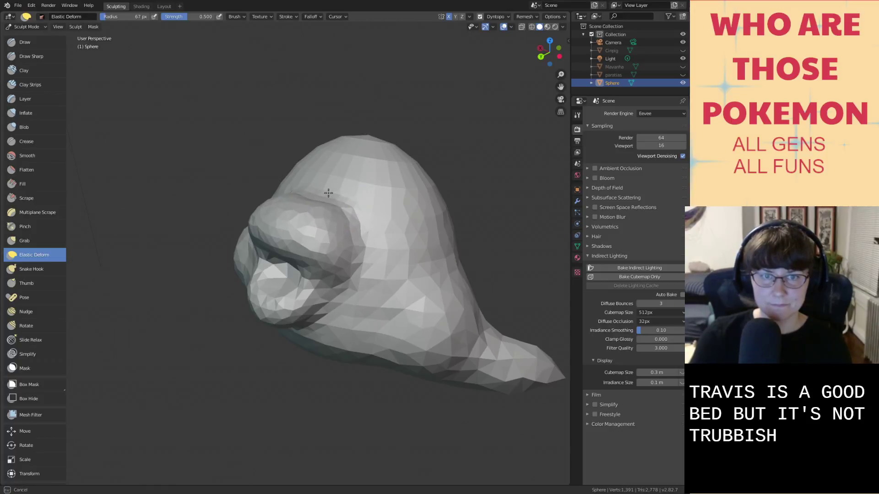
mouse_move(305, 200)
middle_down()
mouse_move(339, 219)
mouse_move(313, 281)
mouse_move(371, 309)
mouse_move(369, 300)
middle_up()
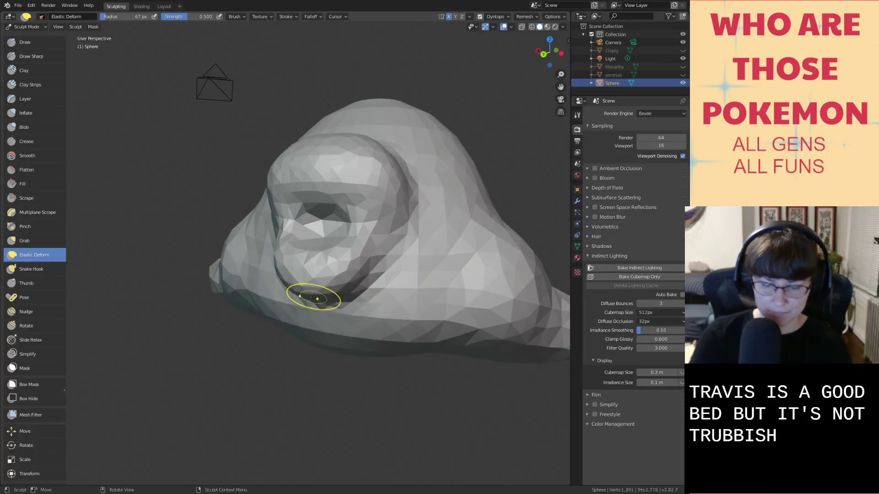
Turn off X mirroring and draw a small pointed chin out of the jaw's underside with the Snake Hook brush.
key(i)
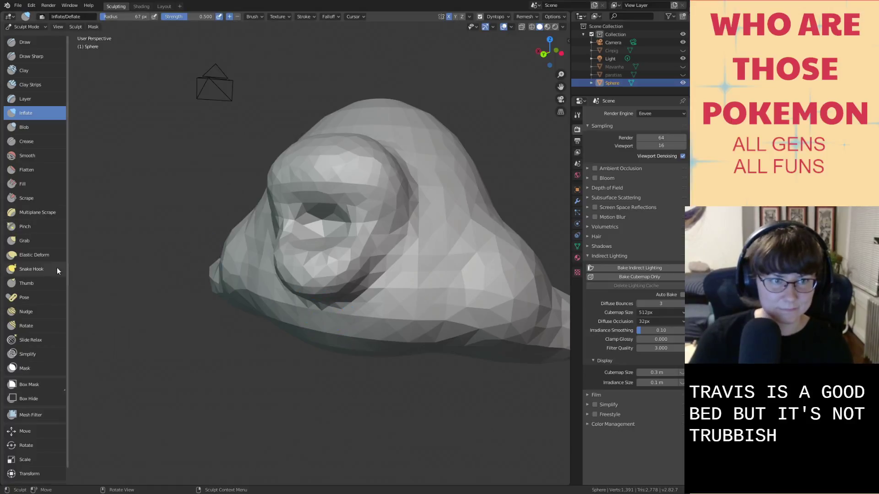
click(41, 255)
middle_drag(324, 314, 272, 289)
click(27, 271)
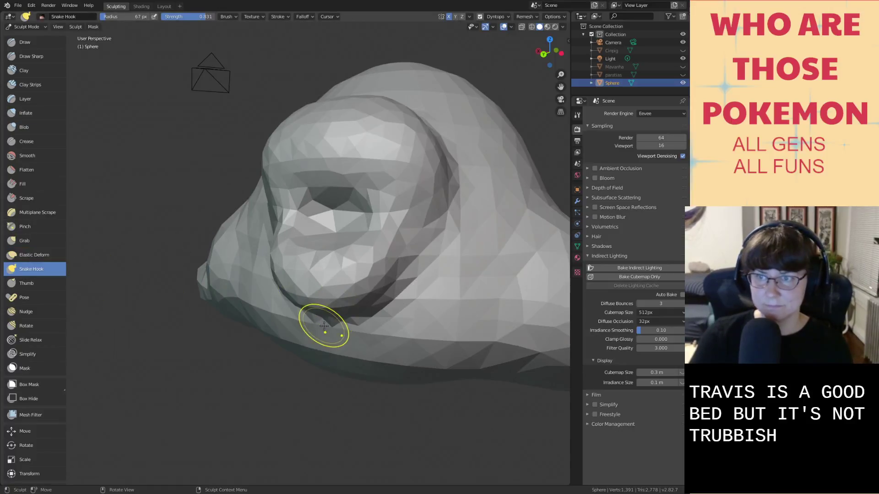
click(449, 19)
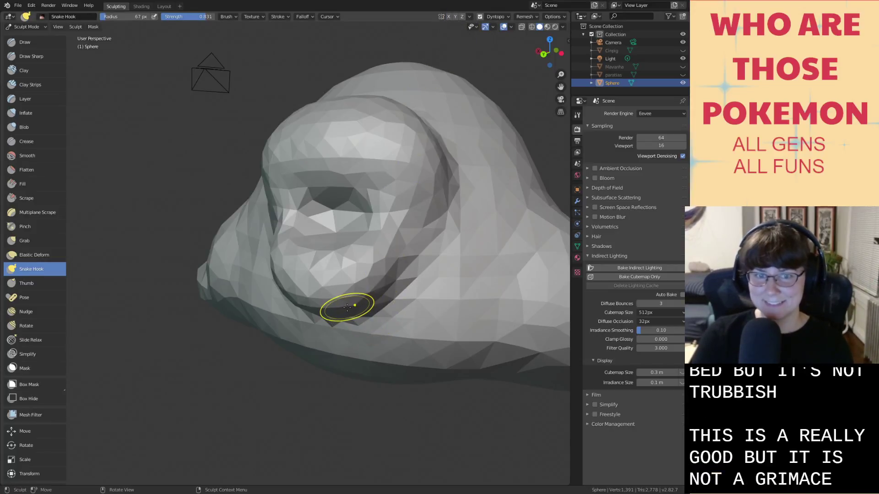
mouse_move(351, 304)
mouse_down()
mouse_move(355, 337)
mouse_move(287, 292)
mouse_up()
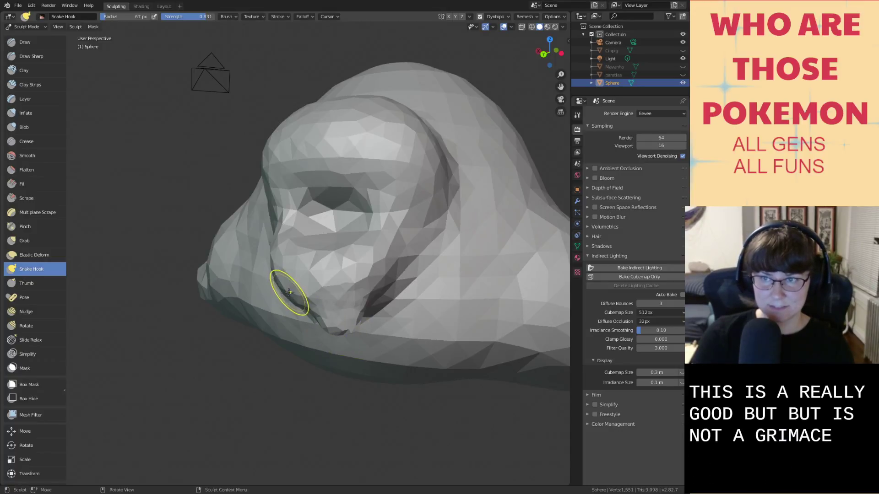
middle_drag(289, 292, 297, 293)
drag(305, 292, 303, 284)
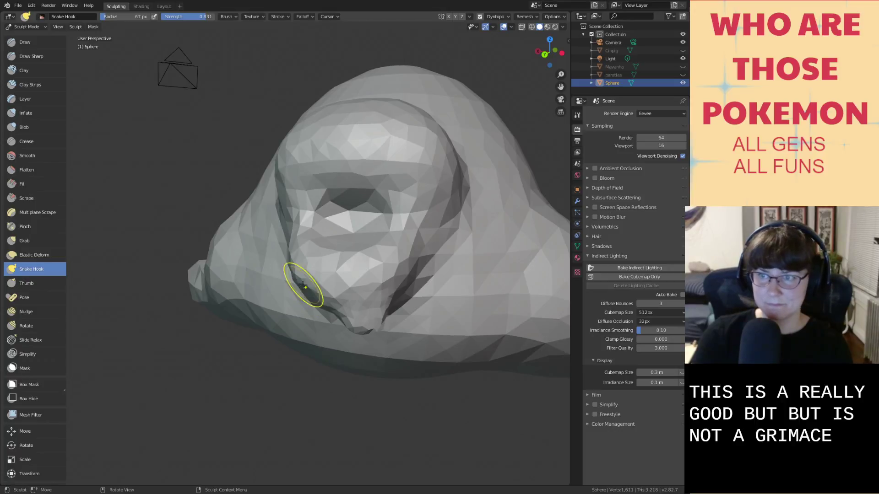
Push a dip into the middle of the ridge above the mouth with the Elastic Deform brush.
mouse_move(326, 300)
middle_down()
mouse_move(317, 297)
mouse_move(361, 318)
middle_up()
scroll(329, 302, down, 2)
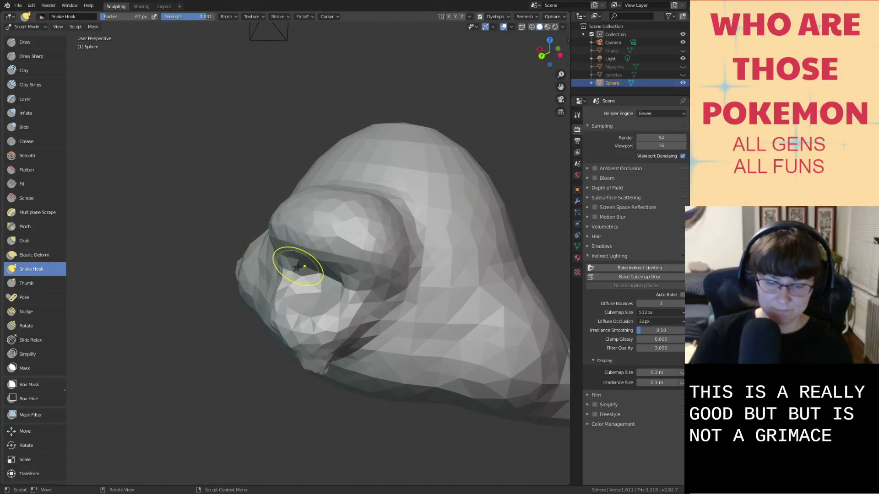
key(g)
middle_drag(334, 202, 299, 210)
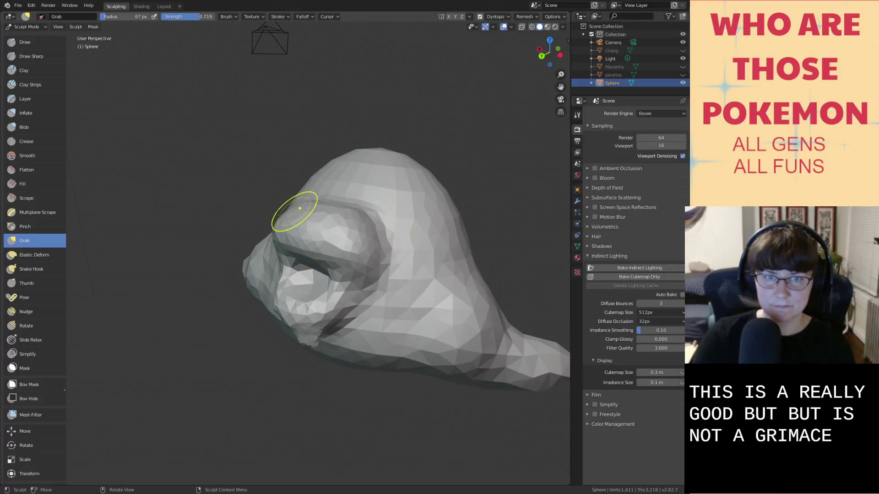
click(41, 253)
middle_drag(319, 207, 327, 216)
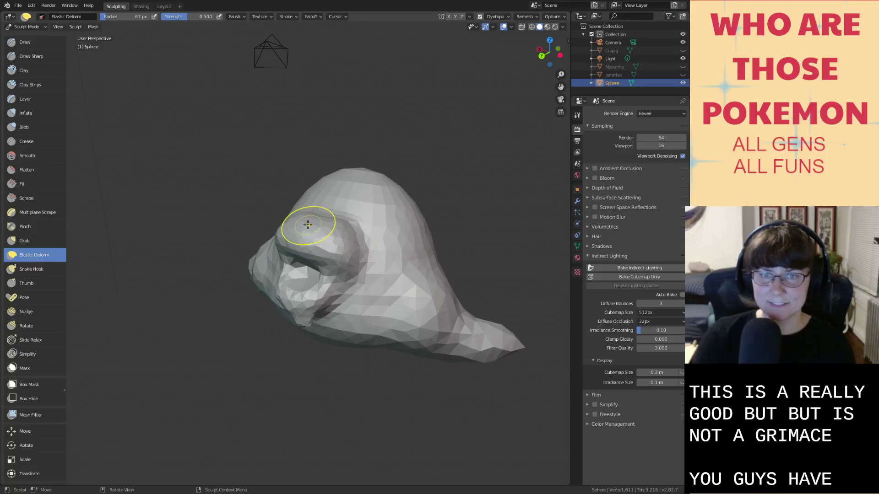
drag(308, 227, 307, 234)
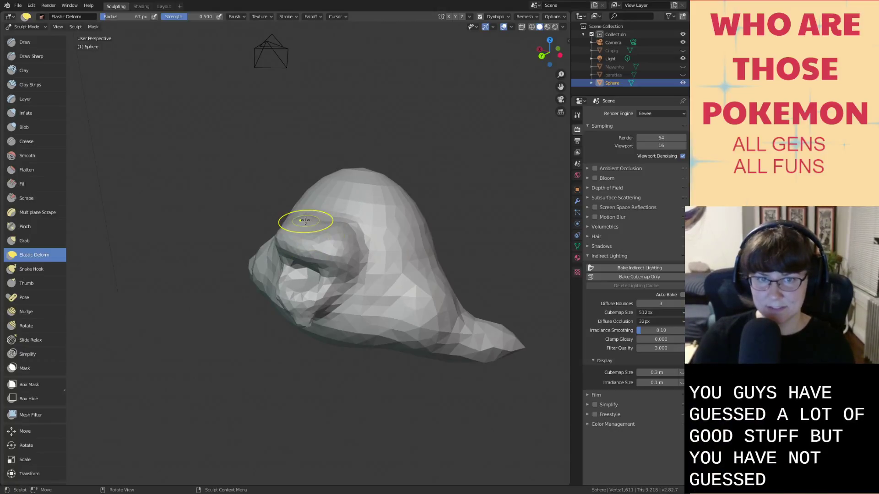
scroll(305, 224, up, 1)
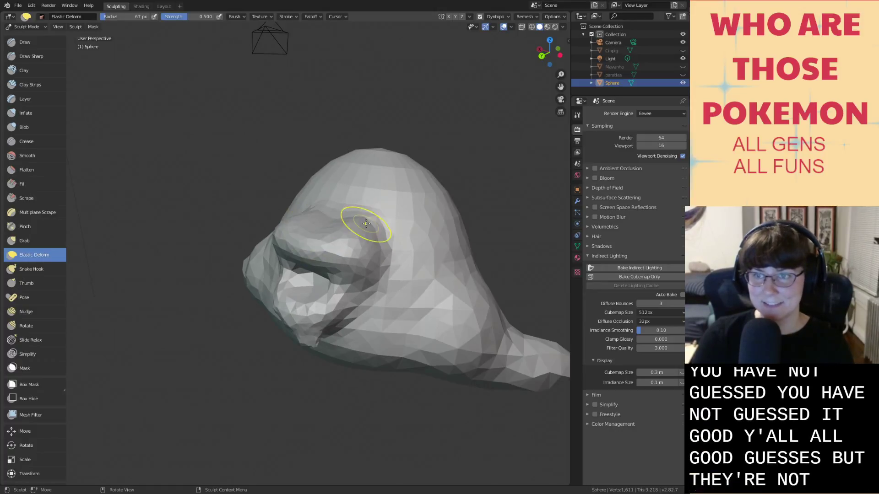
middle_drag(381, 210, 290, 229)
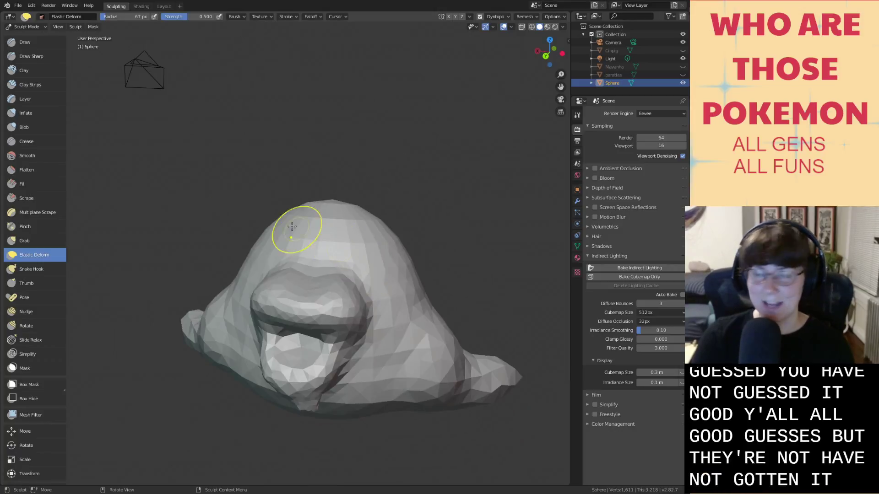
Save the file and swell the crown and upper front of the dome with Inflate brush strokes.
key(ctrl+s)
click(40, 270)
scroll(345, 253, up, 1)
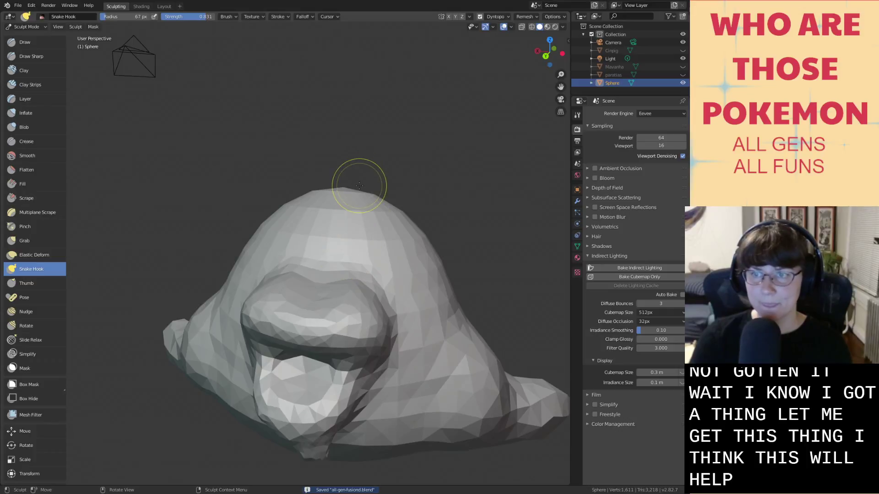
middle_drag(359, 186, 355, 226)
key(i)
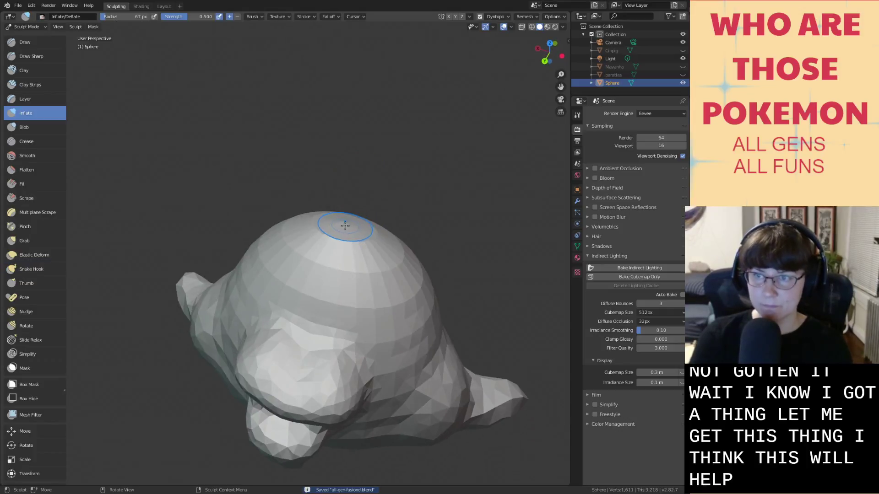
mouse_move(344, 225)
mouse_down()
mouse_move(372, 241)
mouse_move(331, 281)
mouse_move(348, 286)
mouse_up()
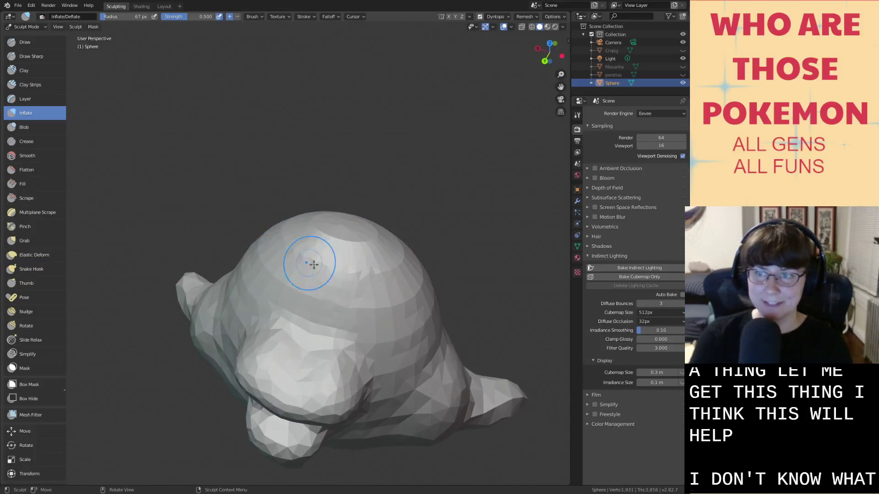
drag(314, 258, 366, 282)
mouse_move(286, 267)
mouse_down()
mouse_move(339, 284)
mouse_move(385, 273)
mouse_up()
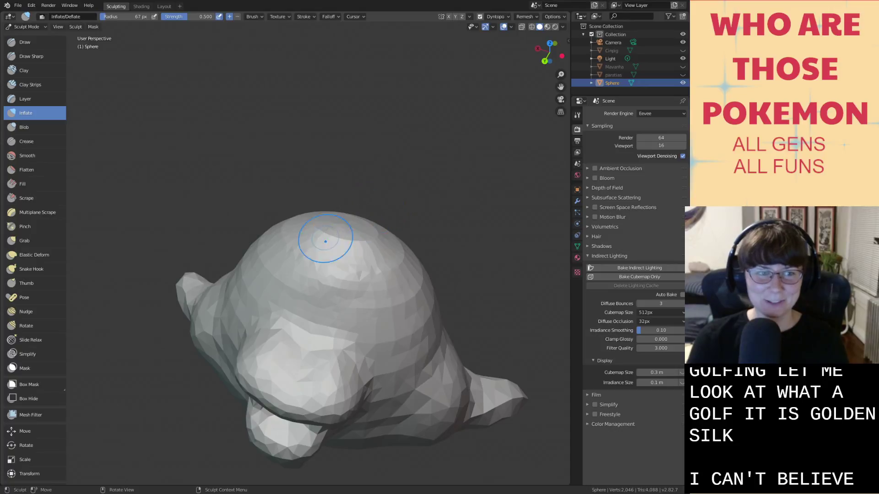
key(k)
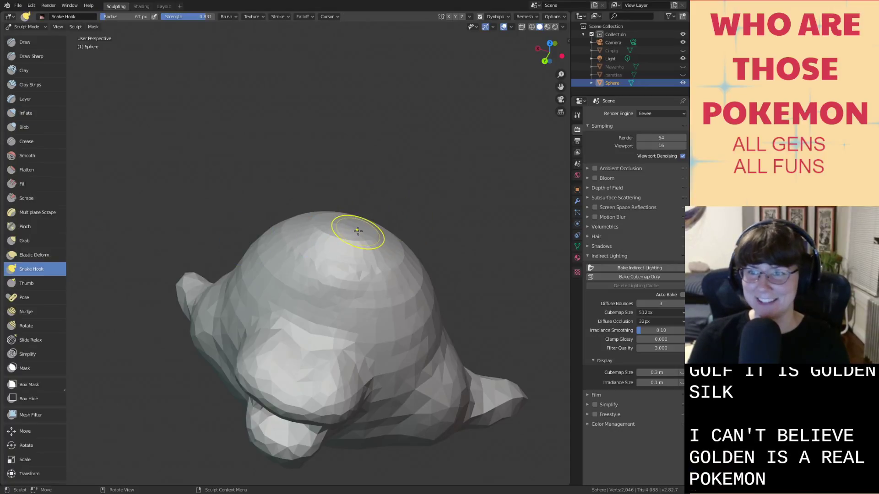
middle_drag(357, 231, 353, 229)
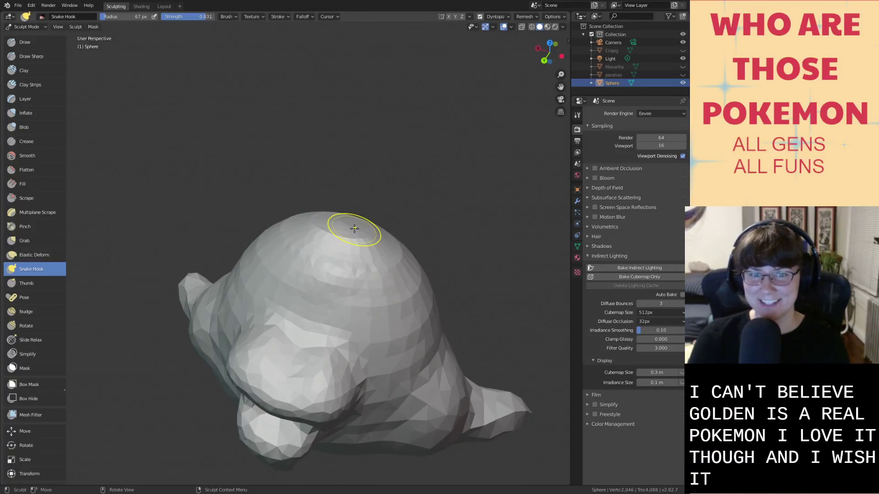
drag(353, 229, 393, 207)
key(ctrl+z)
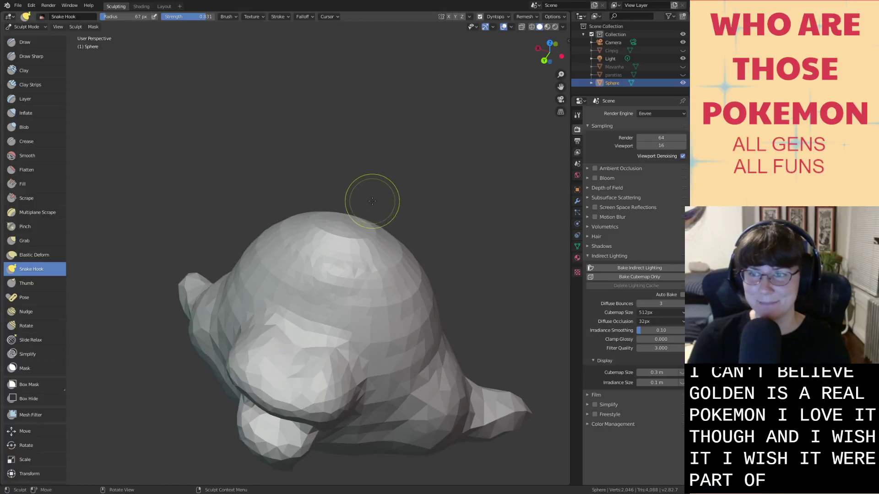
Turn on X mirroring and try to pull a pair of small horns out of the crown with the Snake Hook brush.
click(449, 16)
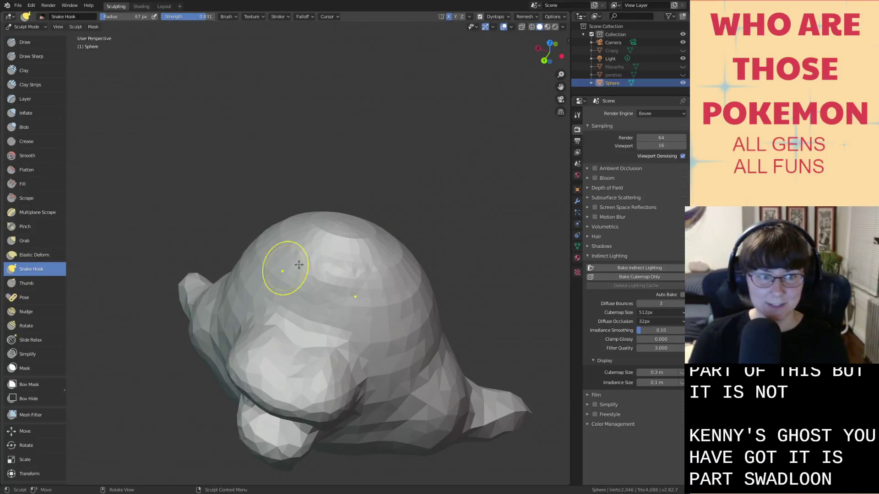
drag(360, 232, 378, 195)
key(ctrl+z)
key(ctrl+z)
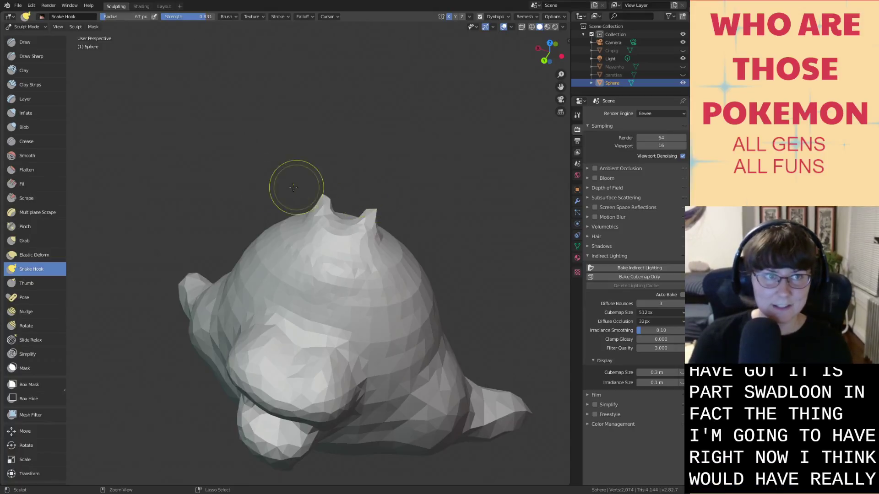
key(x)
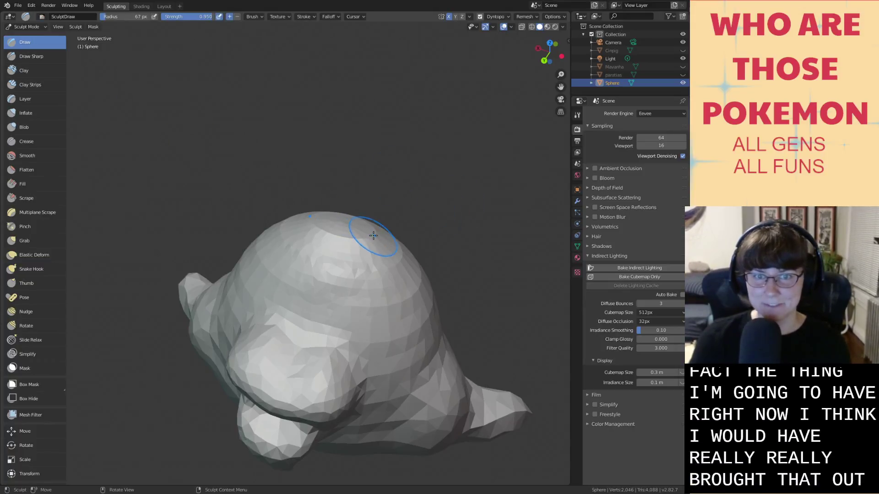
drag(366, 233, 376, 233)
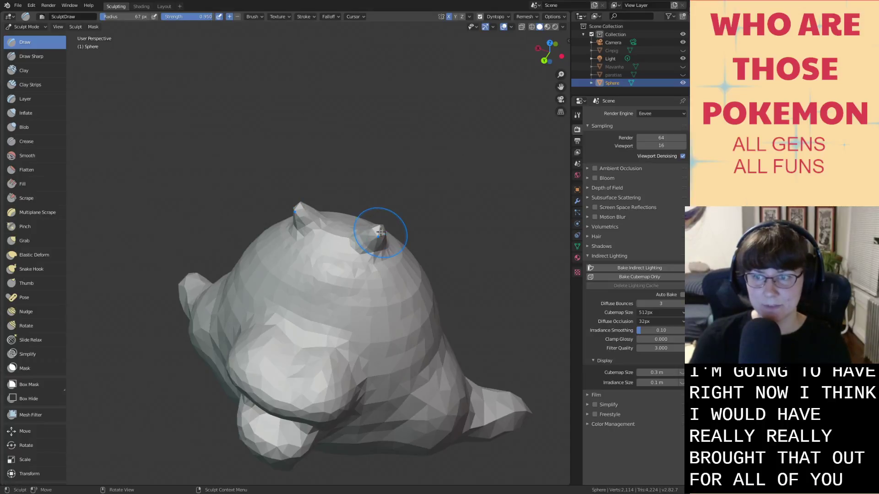
mouse_move(379, 232)
middle_down()
mouse_move(382, 215)
mouse_move(349, 213)
middle_up()
key(ctrl+z)
key(ctrl+z)
key(ctrl+z)
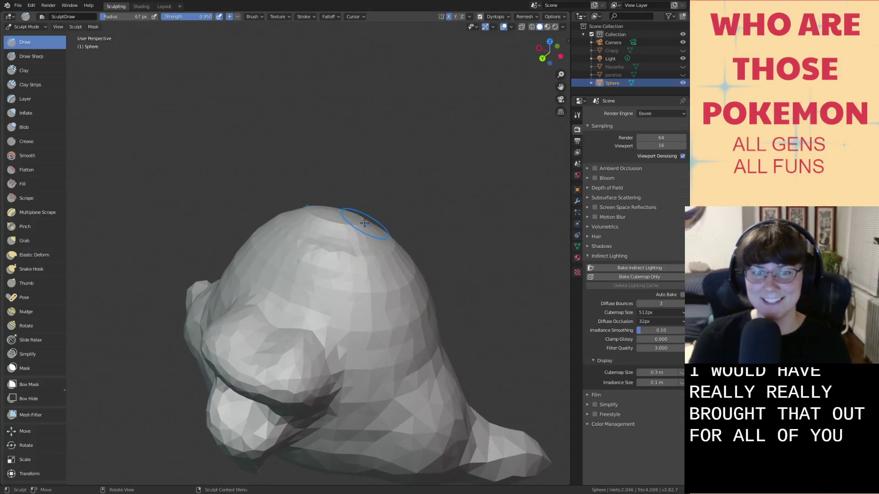
Pull a mirrored pair of tall pointed horns up out of the crown and thicken them with the Inflate brush.
drag(358, 219, 386, 161)
key(g)
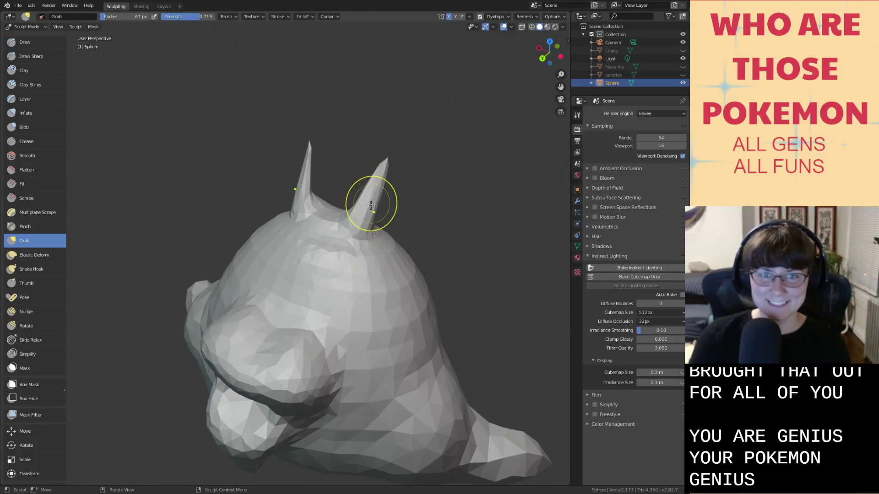
key(i)
mouse_move(367, 203)
mouse_down()
mouse_move(362, 209)
mouse_move(384, 196)
mouse_up()
middle_drag(384, 196, 356, 171)
drag(342, 162, 337, 176)
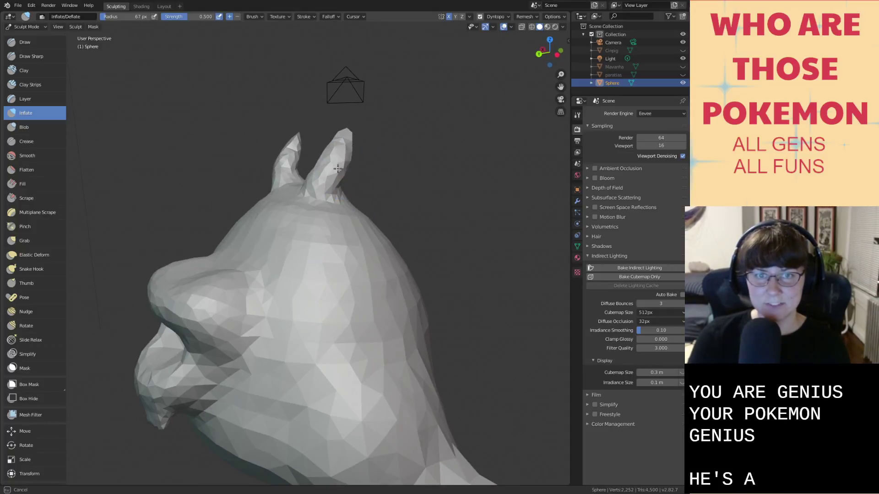
click(337, 169)
middle_drag(337, 169, 382, 172)
Lengthen the horns' tips upward and reshape their outer curve with the Grab brush.
key(g)
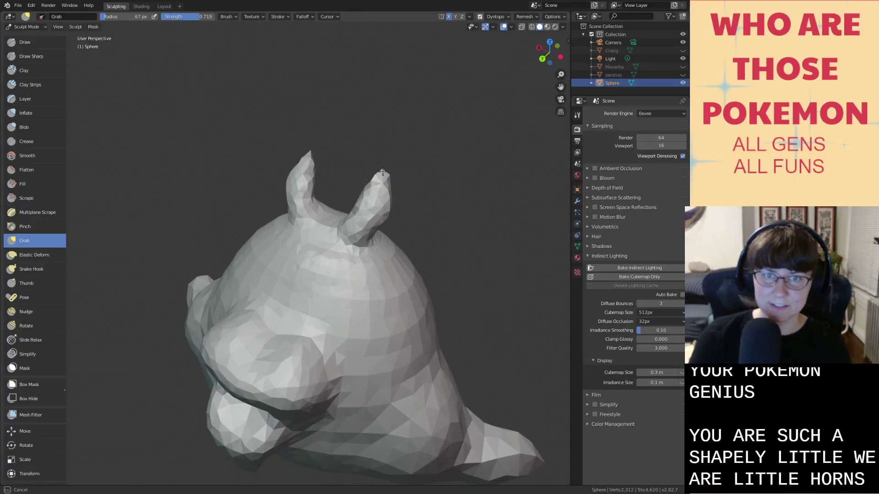
drag(382, 172, 384, 140)
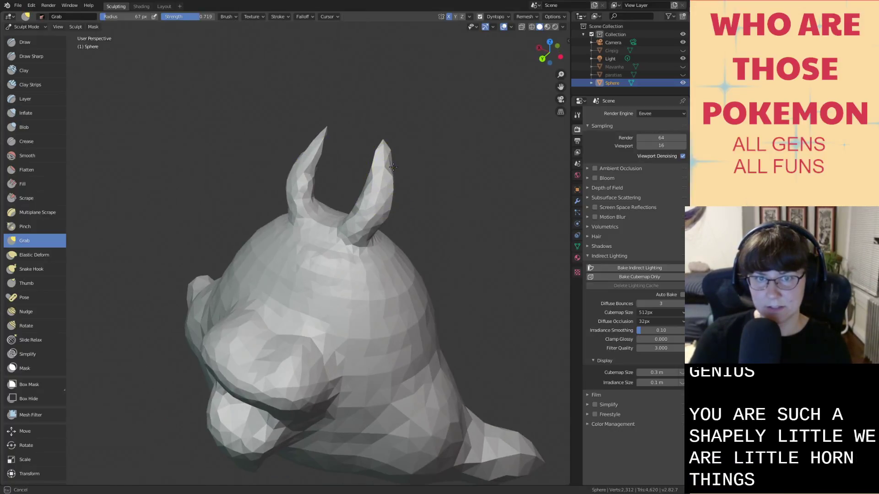
mouse_move(393, 205)
mouse_down()
mouse_move(403, 209)
mouse_move(388, 230)
mouse_move(365, 240)
mouse_up()
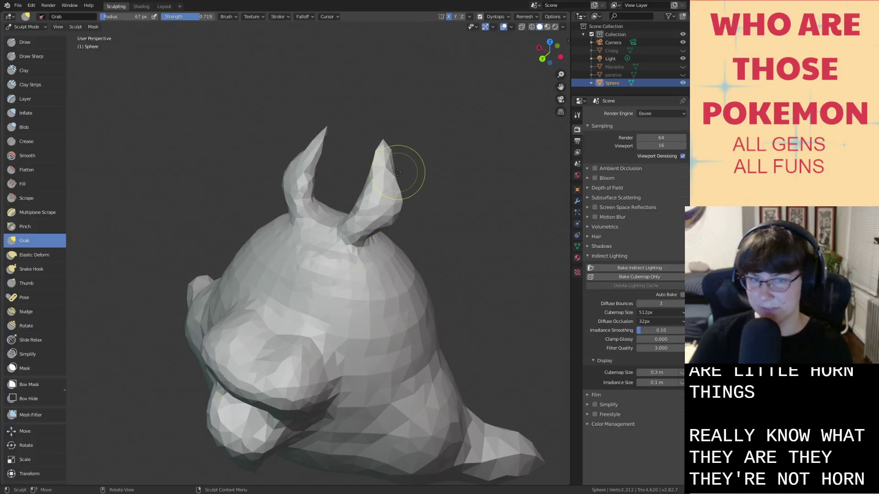
mouse_move(395, 169)
mouse_down()
mouse_move(405, 162)
mouse_move(382, 114)
mouse_up()
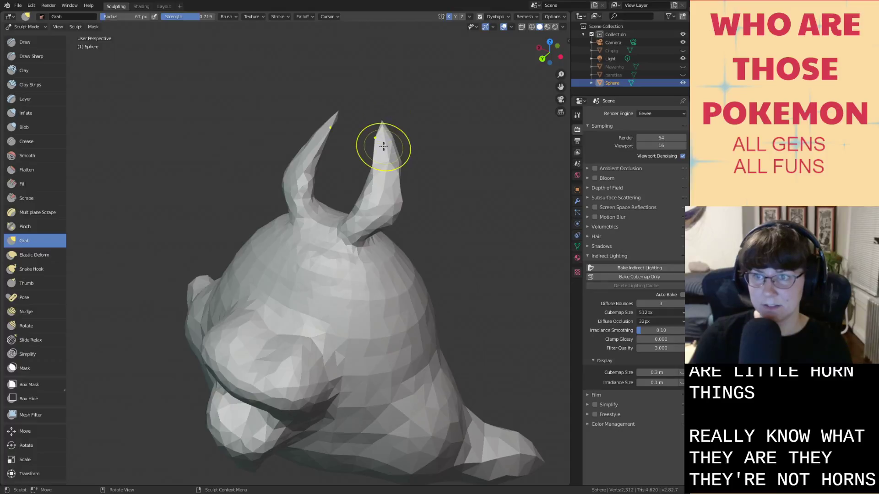
Fatten the thin upper halves of the horns with Inflate brush strokes along their inner and front faces.
middle_drag(384, 147, 418, 152)
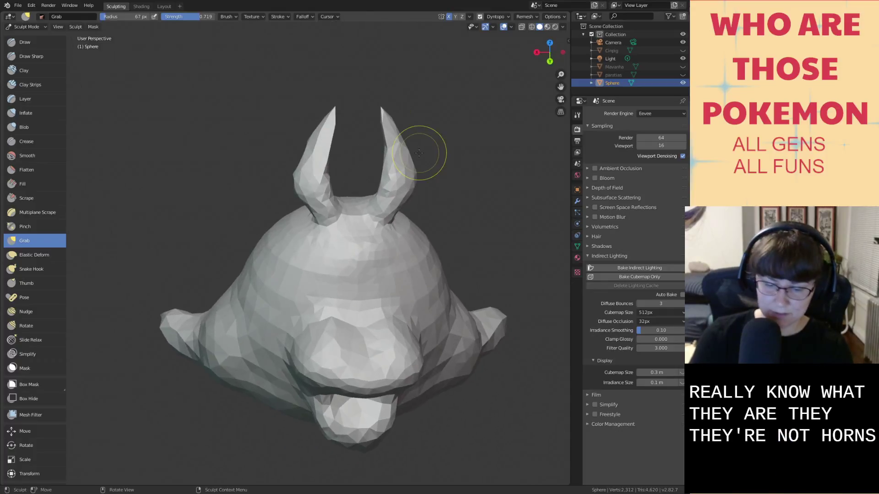
key(i)
drag(326, 154, 326, 156)
drag(320, 151, 311, 155)
drag(324, 155, 322, 157)
middle_drag(332, 182, 290, 182)
drag(382, 149, 383, 131)
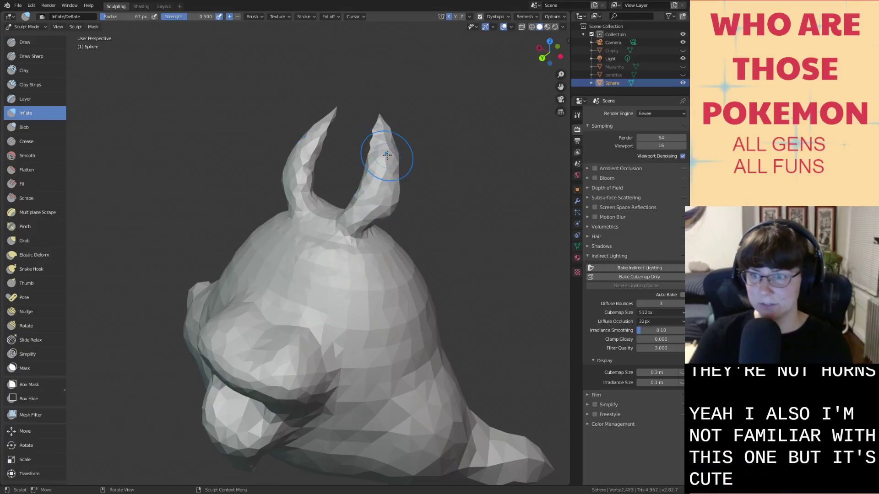
Thicken the horns' outer edges down to their bases with the Inflate brush.
scroll(387, 155, up, 3)
scroll(373, 192, up, 2)
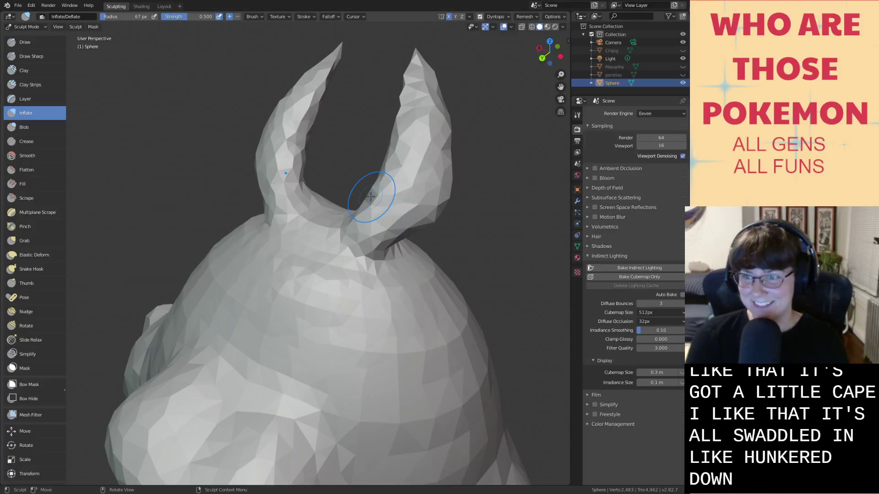
scroll(370, 193, down, 2)
scroll(379, 191, down, 2)
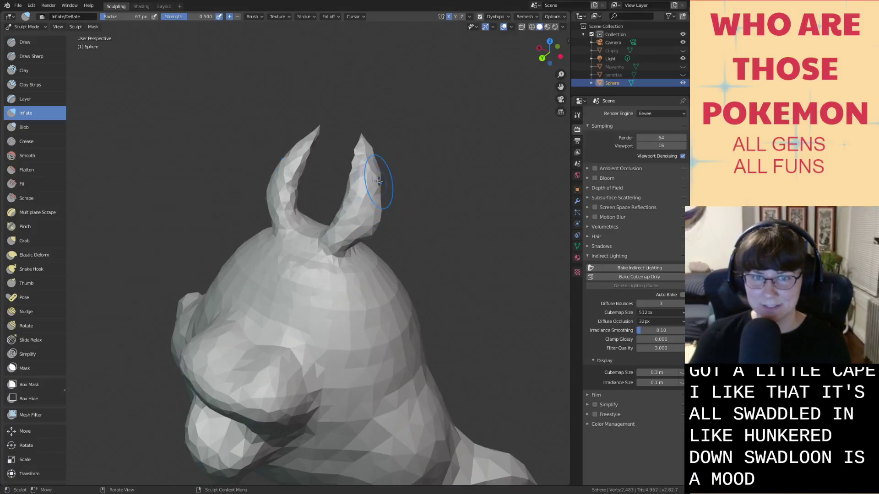
drag(382, 174, 372, 163)
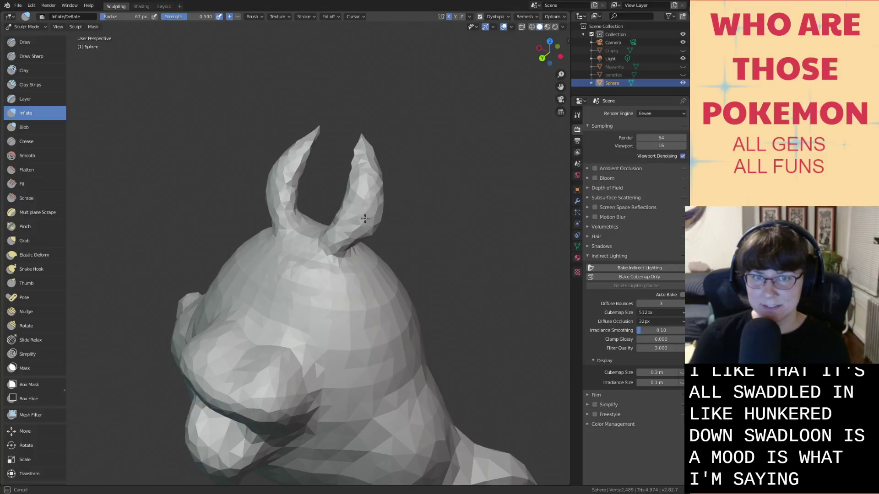
drag(365, 219, 343, 238)
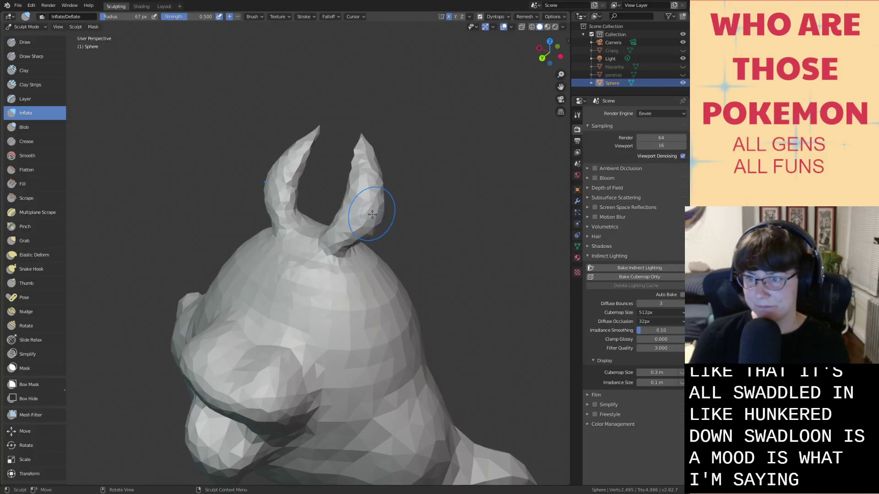
Even out the horns' bases and sides by alternating Smooth and Inflate brush strokes.
key(s)
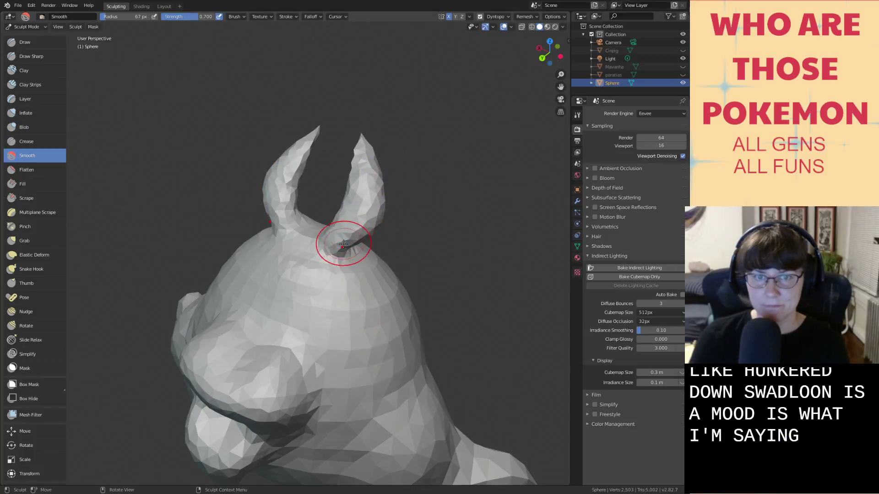
drag(343, 244, 371, 195)
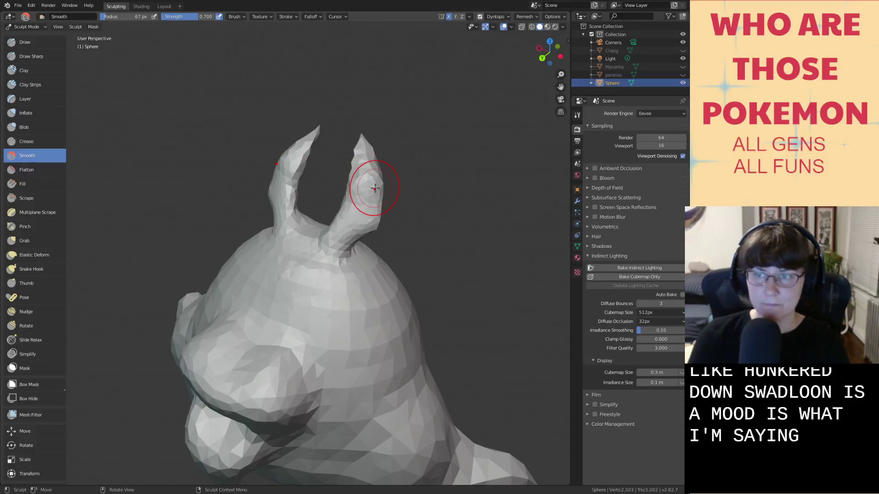
middle_drag(375, 188, 350, 191)
key(i)
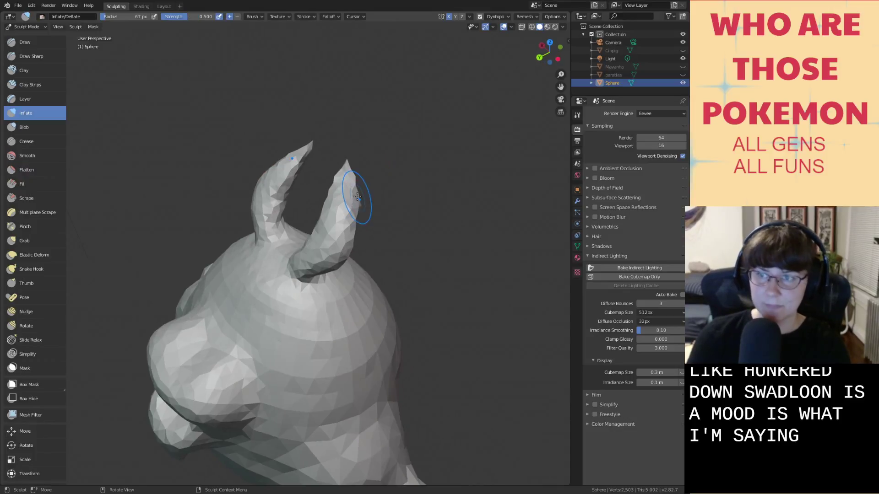
drag(344, 196, 341, 196)
middle_drag(340, 196, 245, 179)
key(s)
mouse_move(196, 176)
mouse_down()
mouse_move(197, 128)
mouse_move(196, 186)
mouse_up()
Push the lower part of both horns inward to narrow the gap between them with the Elastic Deform brush, and save the file.
mouse_move(196, 195)
middle_down()
mouse_move(336, 209)
mouse_move(334, 229)
middle_up()
scroll(333, 229, down, 2)
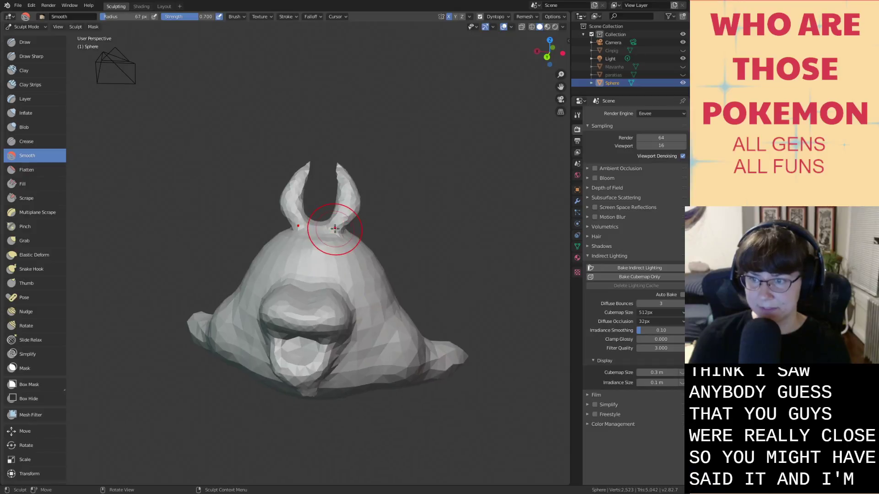
click(34, 255)
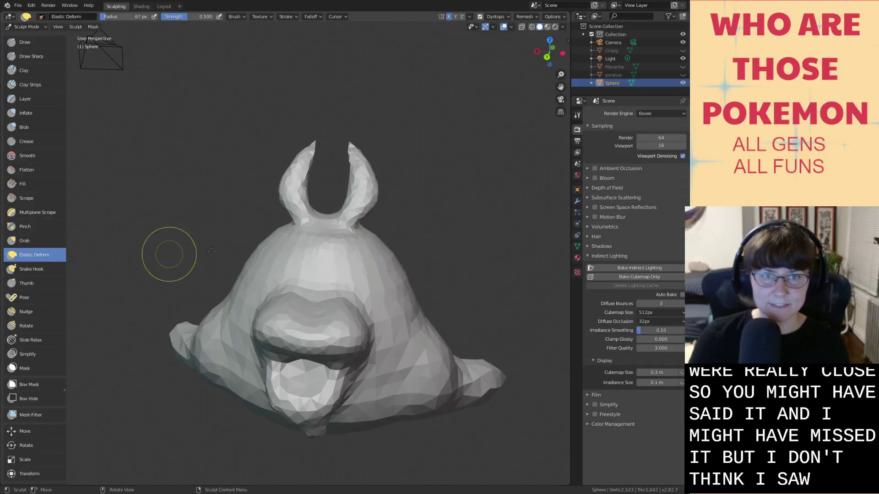
scroll(339, 227, up, 4)
scroll(339, 228, down, 3)
mouse_move(293, 219)
mouse_down()
mouse_move(307, 220)
mouse_move(312, 208)
mouse_up()
middle_drag(311, 207, 320, 211)
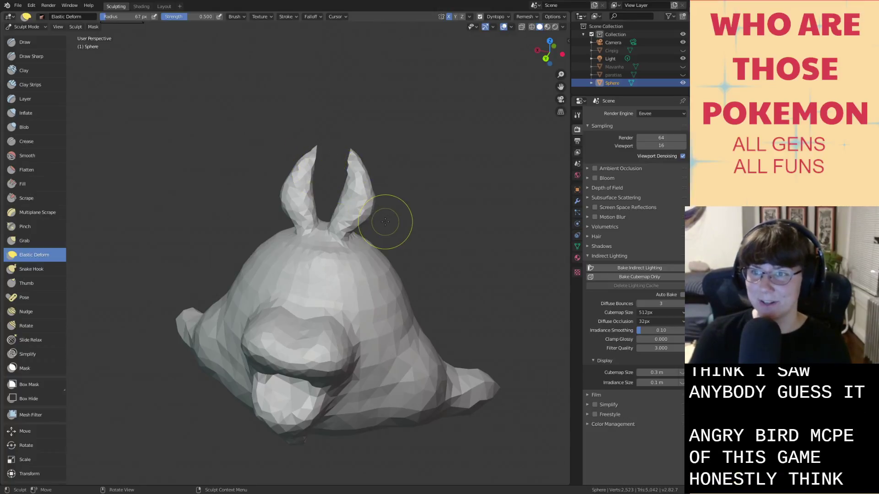
key(ctrl+s)
Rename the Sphere object as Griloon and save the file.
mouse_move(383, 222)
middle_down()
mouse_move(366, 196)
mouse_move(404, 259)
mouse_move(446, 256)
middle_up()
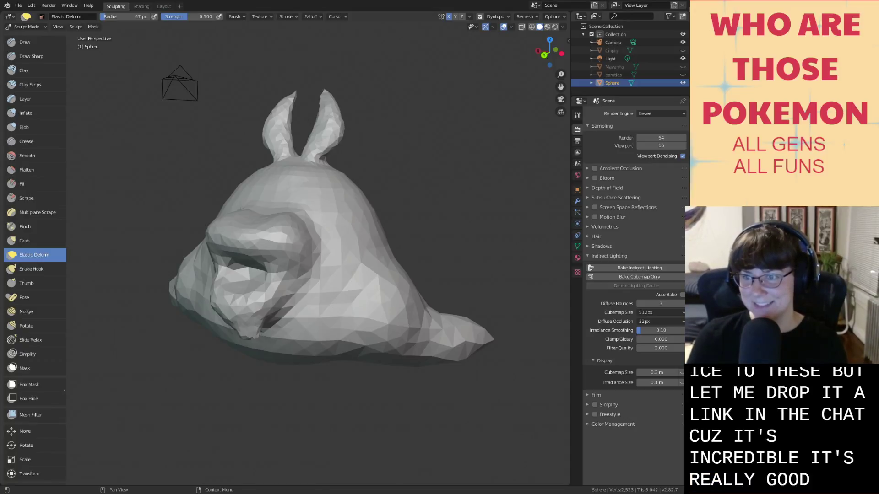
double_click(612, 83)
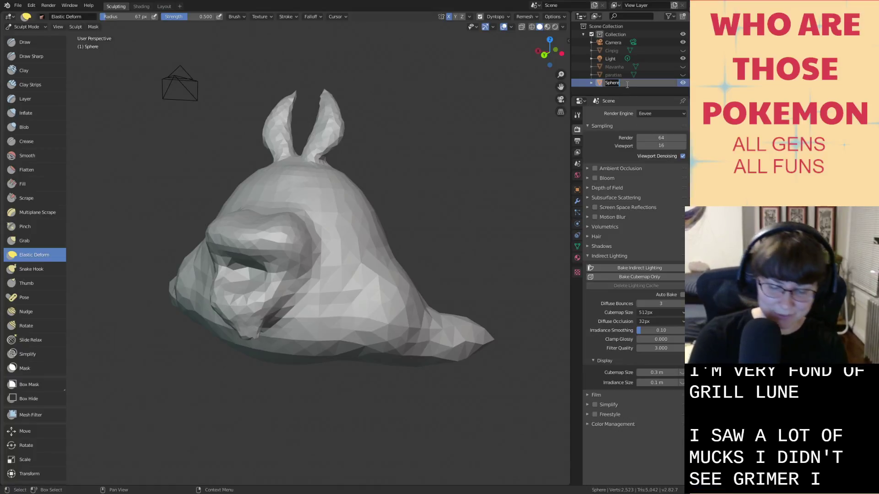
text(Griloon)
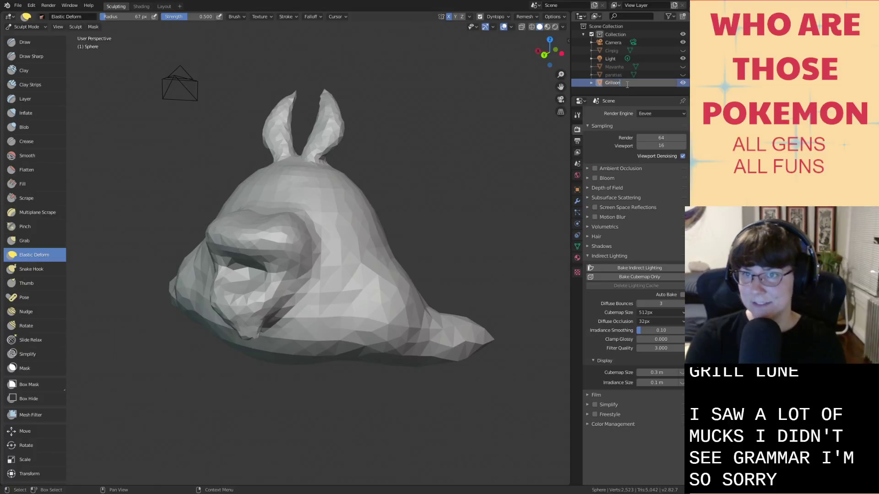
key(Return)
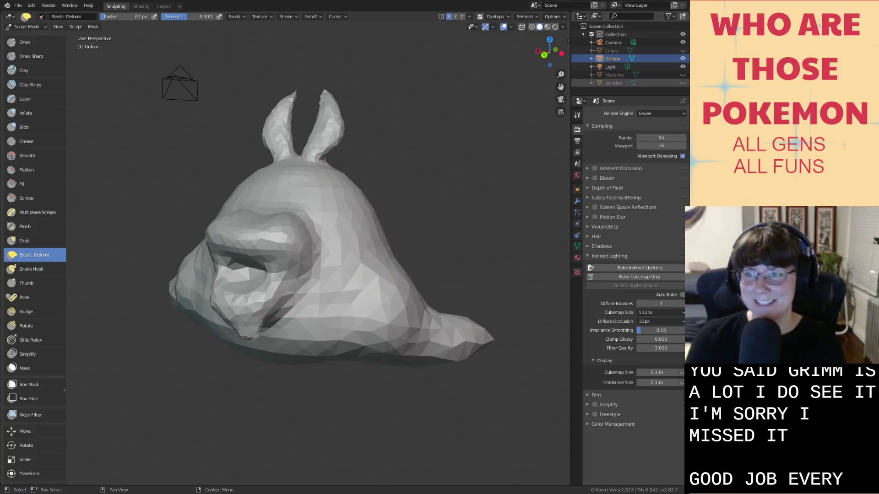
mouse_move(489, 218)
middle_down()
mouse_move(515, 215)
mouse_move(485, 208)
mouse_move(488, 227)
middle_up()
key(ctrl+s)
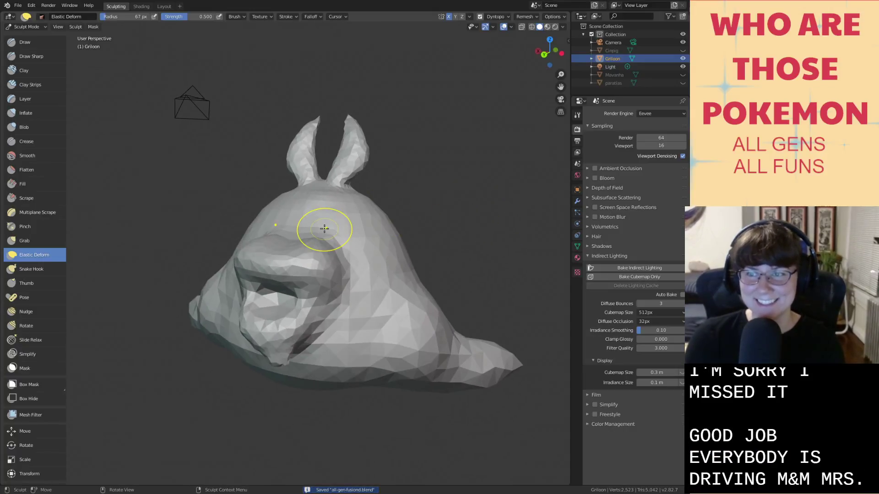
Build up a nose ridge from the muzzle toward the forehead with Inflate and Draw brush strokes, and soften it with the Smooth brush.
middle_drag(306, 192, 292, 208)
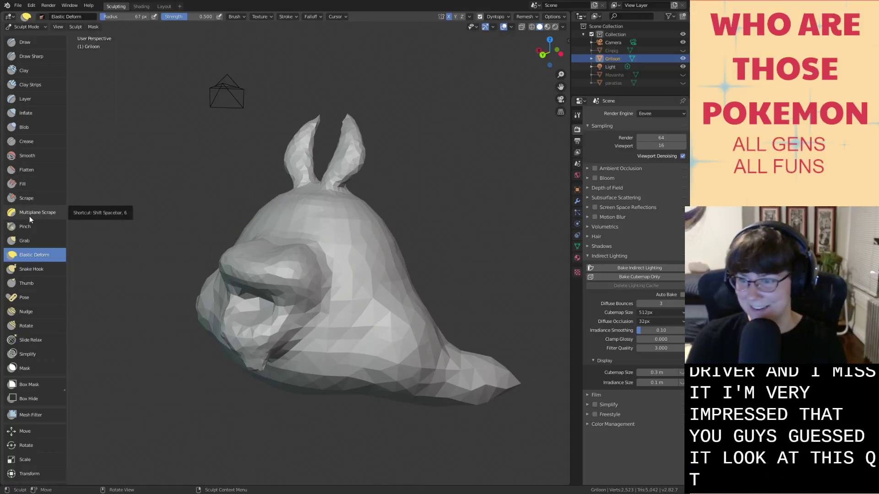
scroll(302, 244, up, 1)
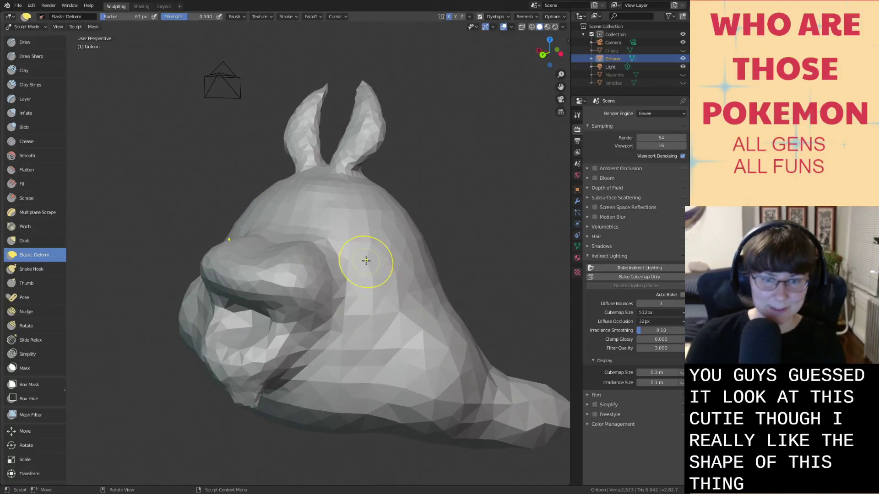
middle_drag(316, 239, 328, 250)
key(i)
scroll(299, 252, up, 1)
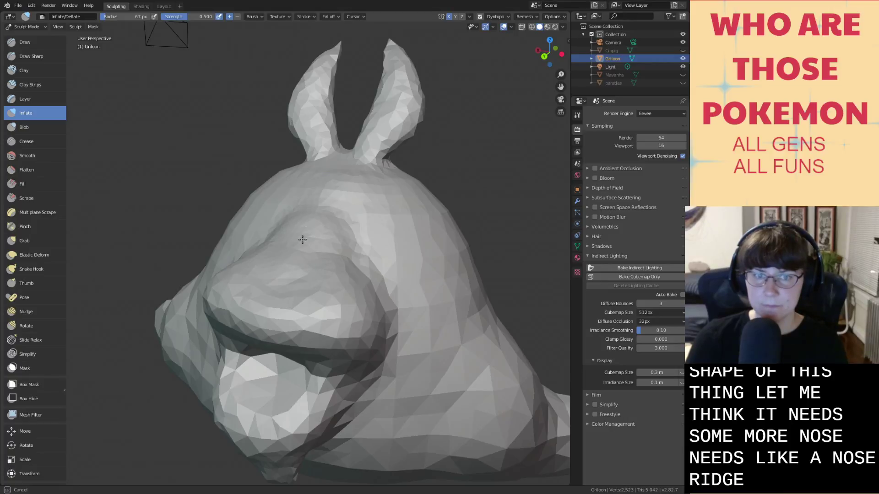
click(44, 44)
mouse_move(322, 203)
mouse_down()
mouse_move(282, 277)
mouse_move(318, 222)
mouse_up()
key(s)
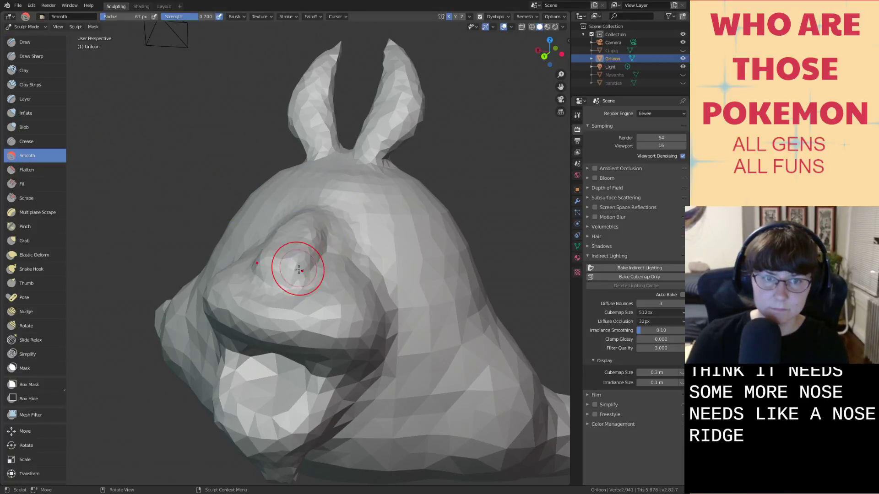
drag(291, 269, 330, 221)
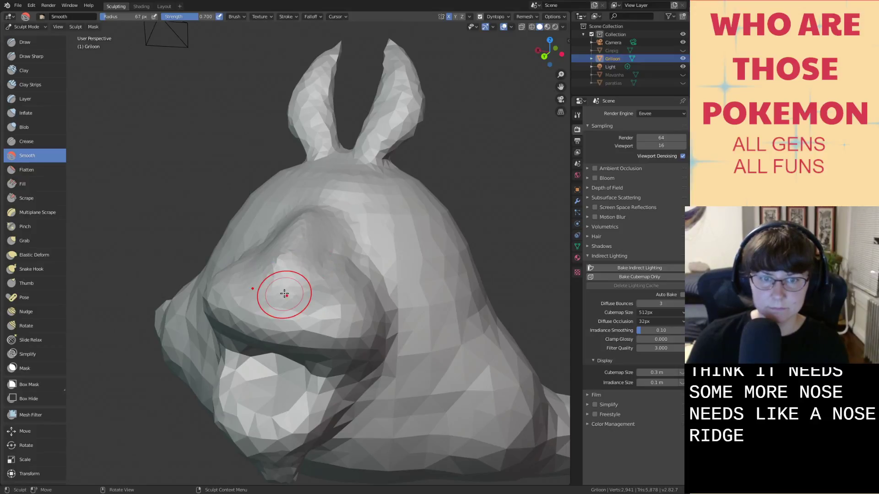
Thicken the front of the muzzle and the nose ridge with the Inflate brush.
key(i)
drag(276, 312, 292, 297)
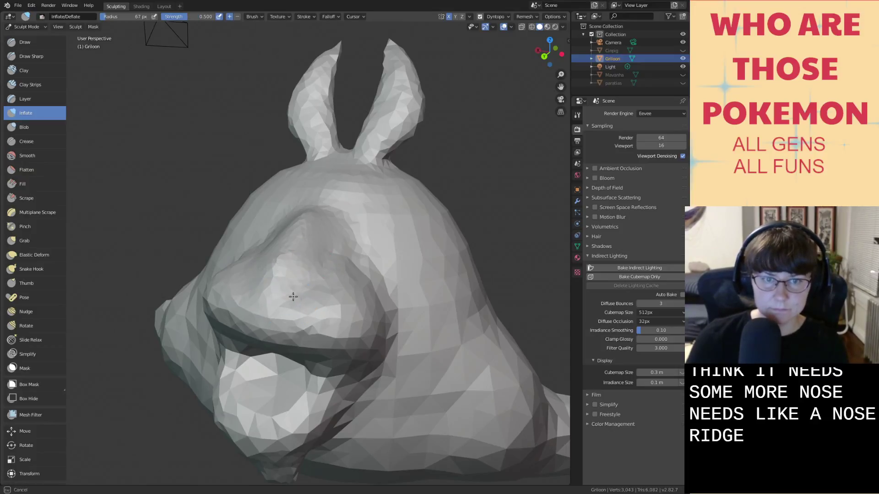
middle_drag(314, 294, 303, 294)
mouse_move(303, 251)
mouse_down()
mouse_move(265, 298)
mouse_move(314, 259)
mouse_up()
Set the Smooth brush's strength to 0.444, even out the muzzle and nose ridge with it, and save the file.
key(shift+s)
mouse_move(312, 298)
mouse_down()
mouse_move(343, 330)
mouse_move(302, 335)
mouse_move(326, 322)
mouse_up()
scroll(334, 350, down, 1)
key(ctrl+z)
right_click(305, 303)
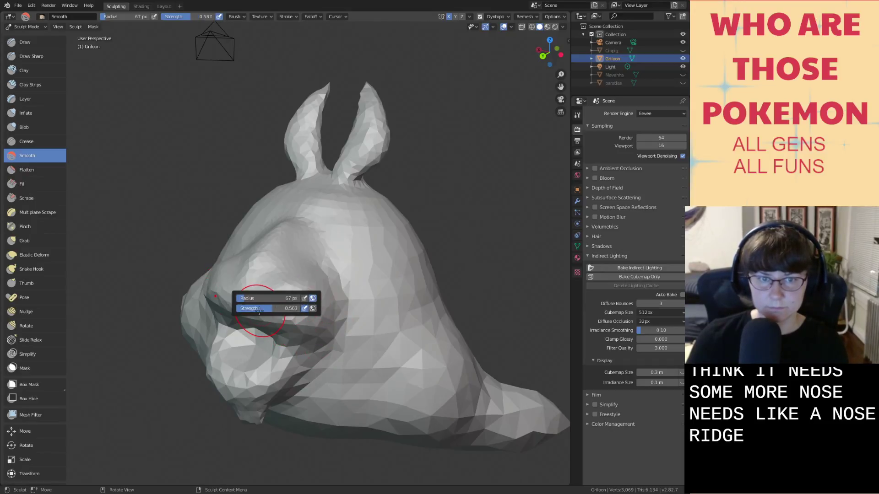
mouse_move(269, 308)
mouse_down()
mouse_move(314, 313)
mouse_move(314, 271)
mouse_up()
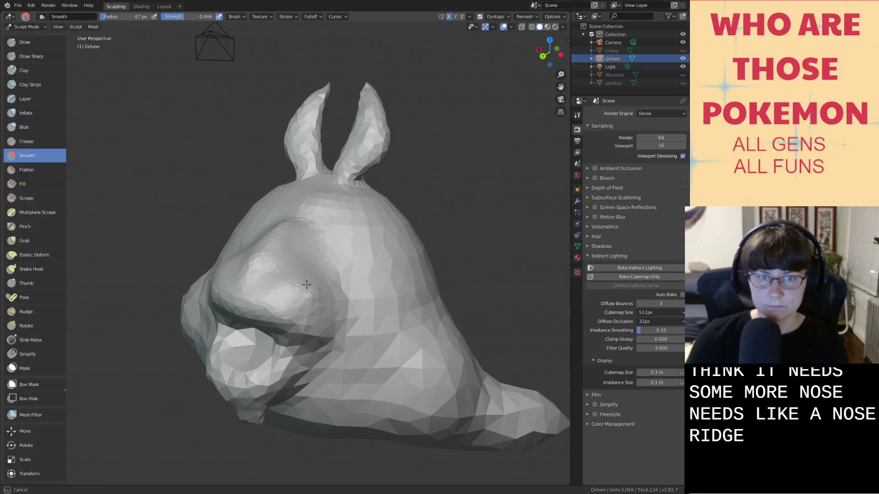
drag(253, 277, 275, 217)
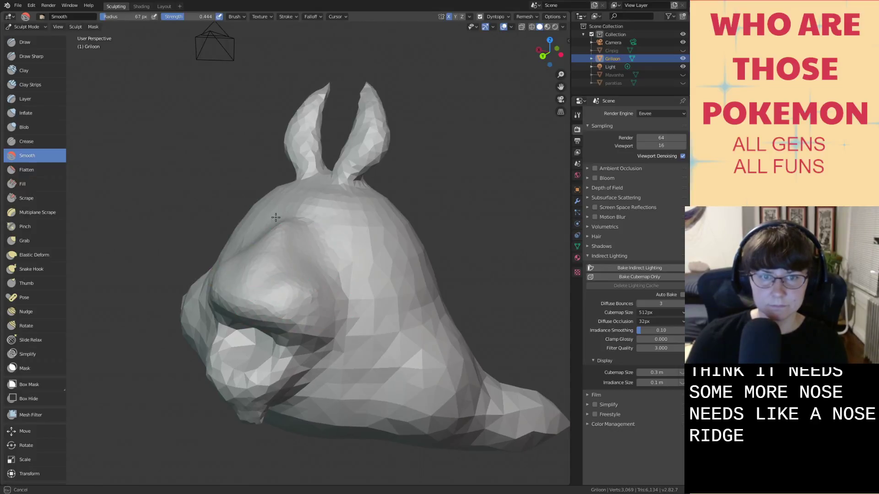
middle_drag(329, 250, 394, 263)
key(ctrl+s)
Inflate the lower jaw and the sides of the mouth, and soften the inside of the mouth with the Smooth brush.
key(i)
mouse_move(309, 350)
mouse_down()
mouse_move(282, 311)
mouse_move(261, 352)
mouse_move(212, 386)
mouse_move(262, 397)
mouse_up()
mouse_move(204, 388)
mouse_down()
mouse_move(267, 372)
mouse_move(265, 381)
mouse_move(202, 383)
mouse_move(206, 352)
mouse_up()
key(shift+s)
drag(276, 331, 274, 363)
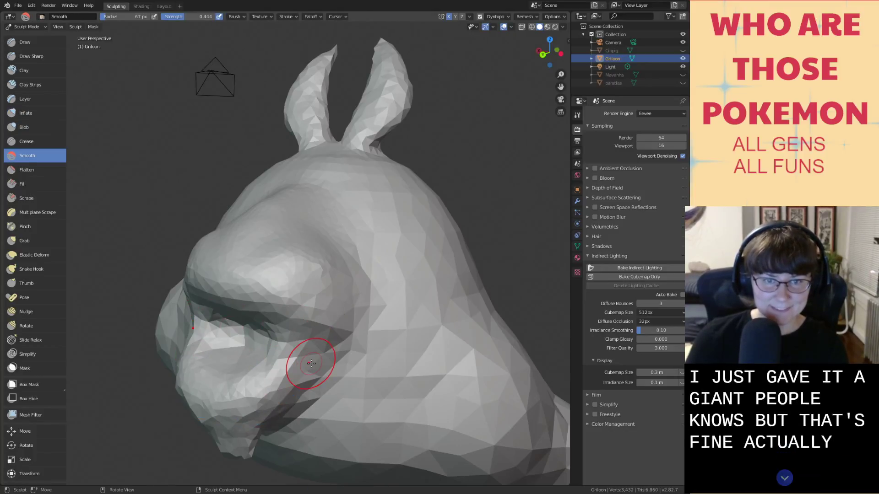
Fill out the lower lip toward the mouth corner with the Inflate brush, and save the file.
key(i)
drag(235, 333, 281, 349)
key(s)
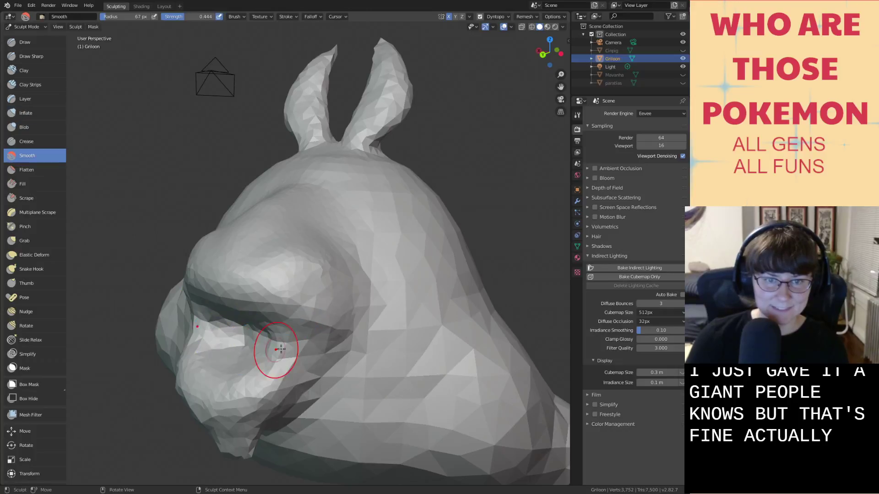
middle_drag(361, 311, 369, 307)
key(ctrl+s)
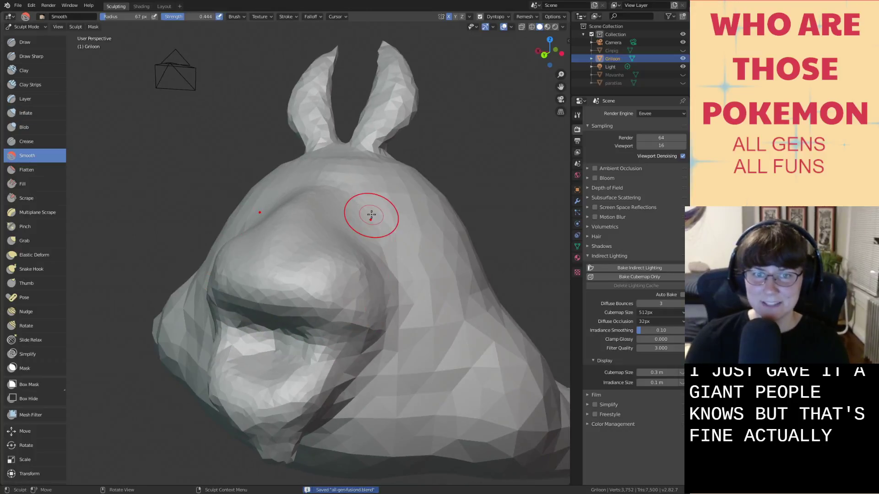
Sculpt slanted brow and eye-socket strokes beside the nose ridge with the Clay Strips brush.
scroll(370, 217, up, 1)
middle_drag(369, 218, 316, 225)
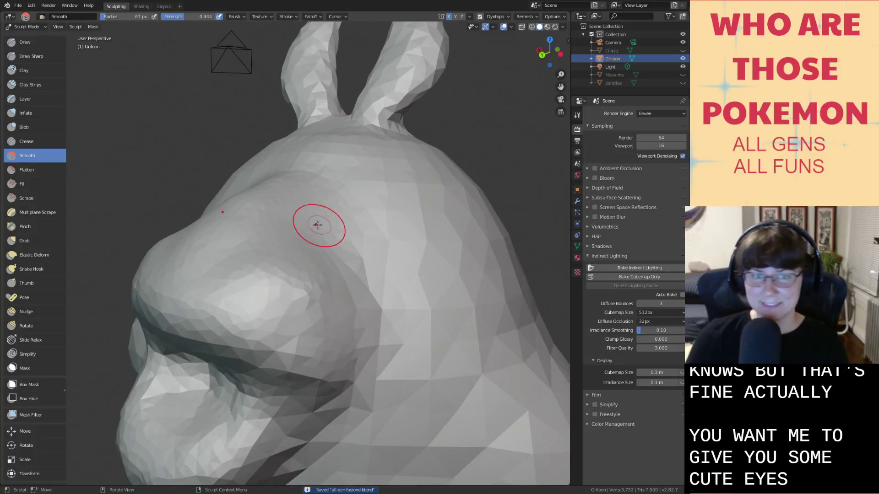
click(32, 85)
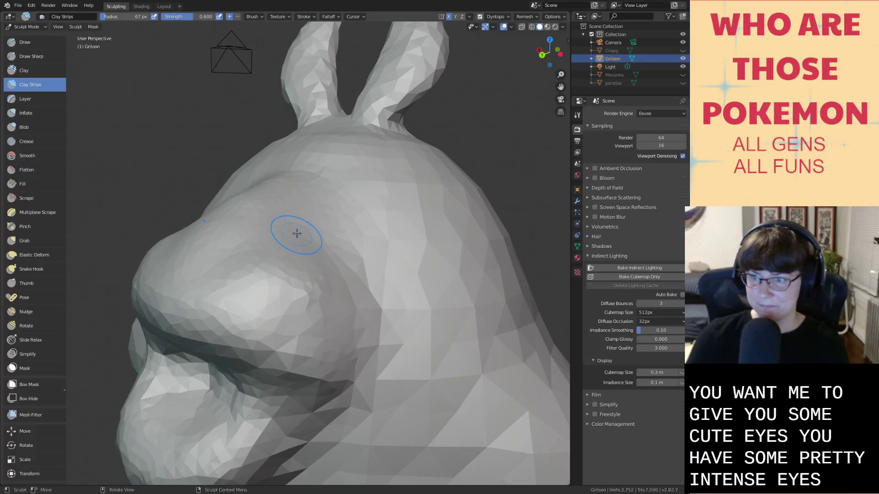
drag(289, 227, 344, 168)
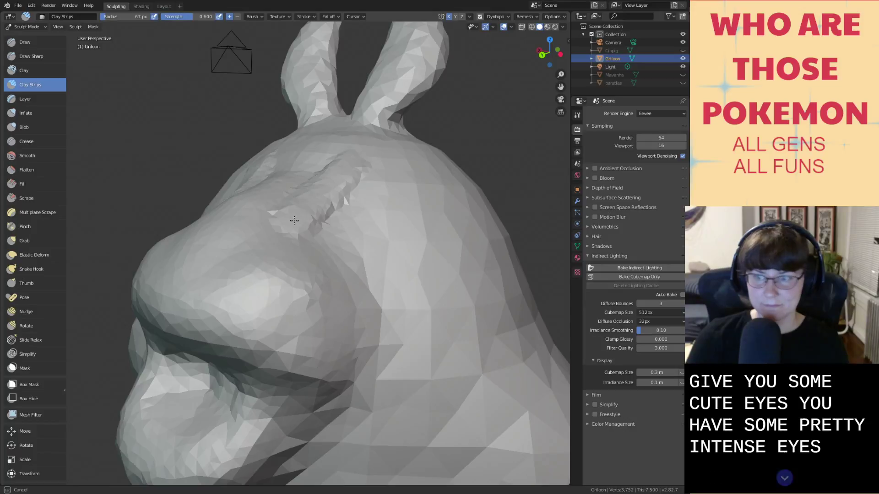
drag(290, 220, 345, 176)
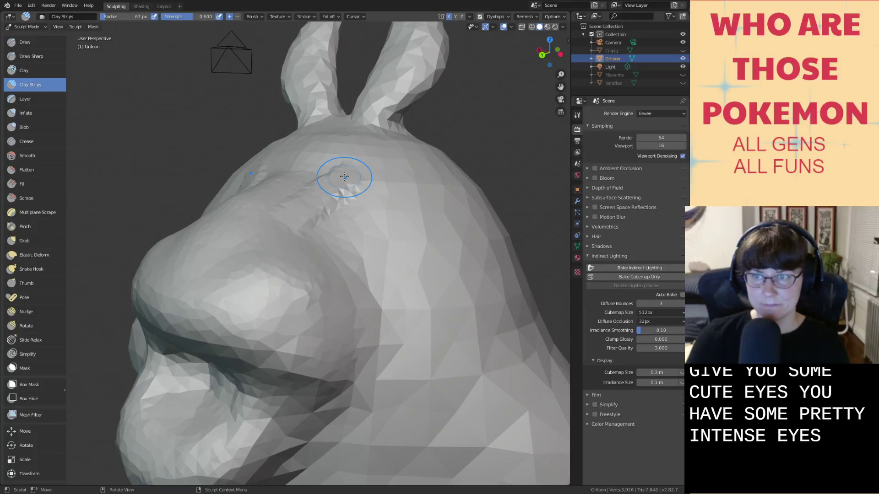
Set the Inflate brush's strength to 0.731 and deepen the form around the eye sockets with it.
key(i)
middle_drag(353, 187, 357, 202)
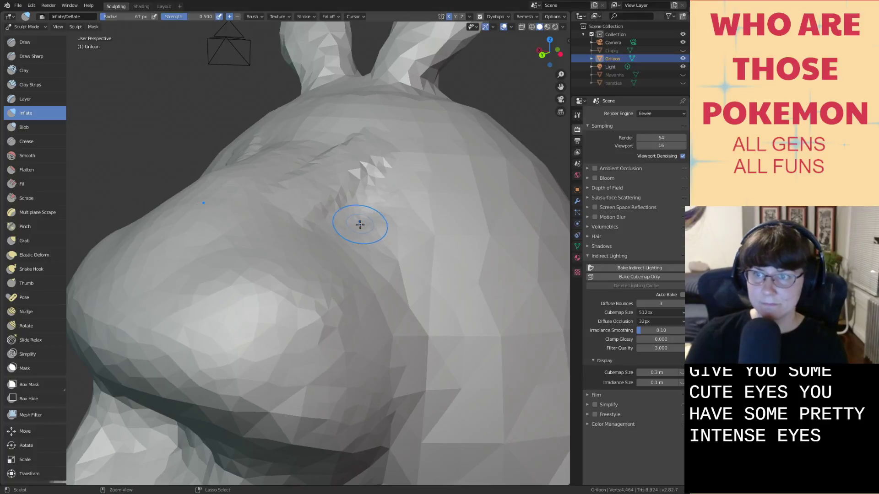
right_click(351, 238)
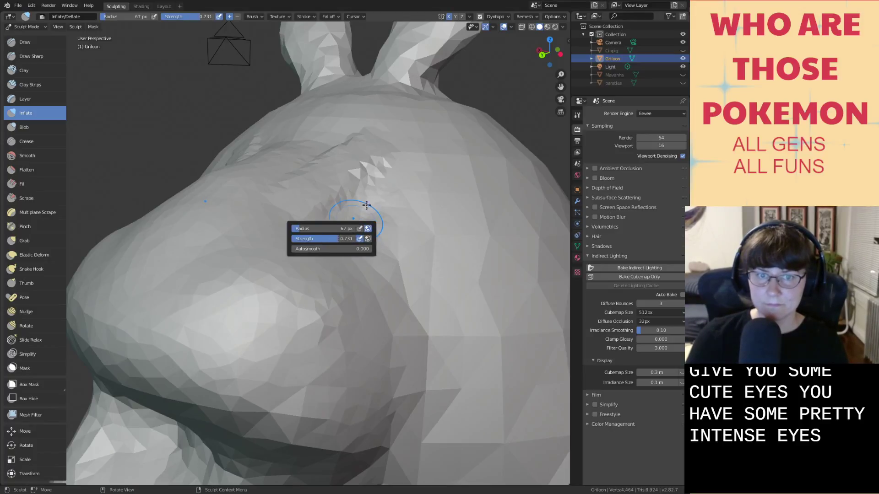
drag(366, 205, 331, 233)
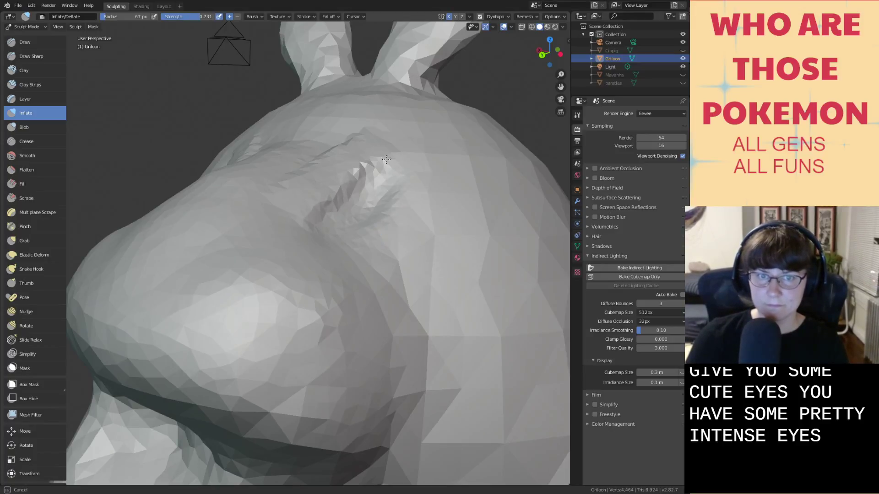
Soften the eye sockets with the Smooth brush, and undo the last smoothing stroke.
key(shift+s)
mouse_move(370, 182)
mouse_down()
mouse_move(323, 211)
mouse_move(355, 184)
mouse_up()
mouse_move(355, 185)
middle_down()
mouse_move(371, 215)
mouse_move(348, 242)
middle_up()
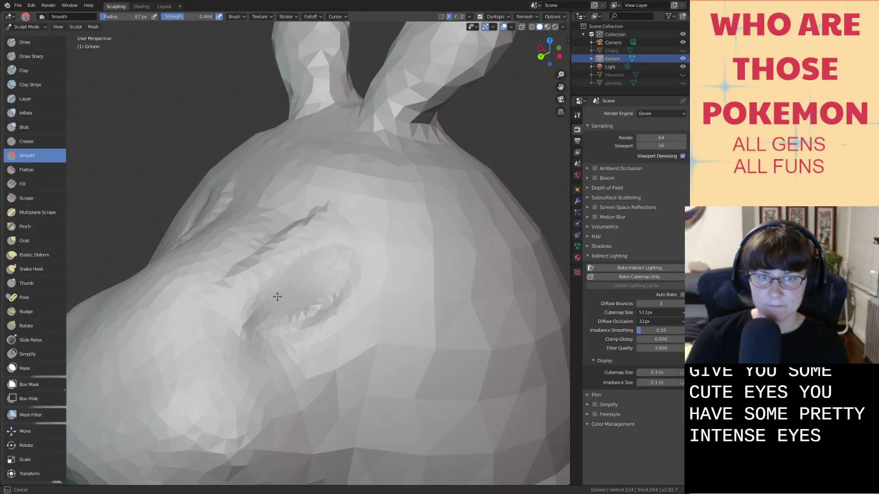
key(ctrl+z)
Swell a rounded eyeball inside each eye socket with the Inflate brush, and save the file.
key(i)
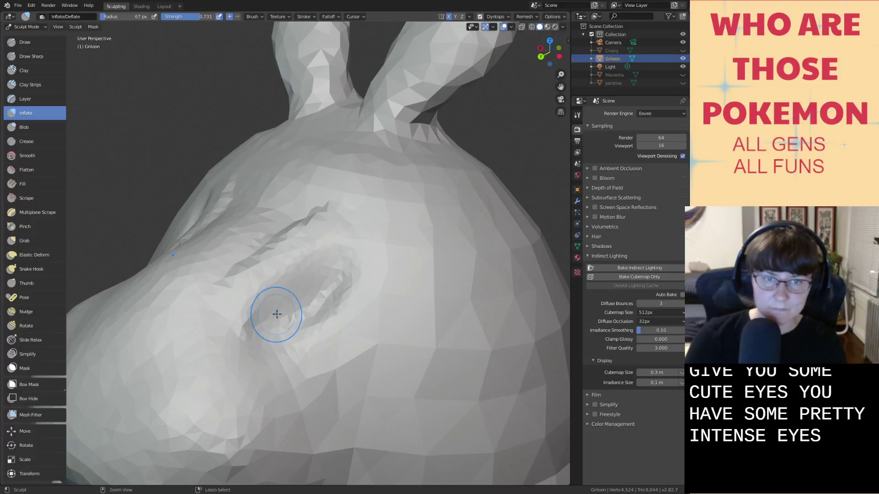
mouse_move(277, 314)
mouse_down()
mouse_move(304, 281)
mouse_move(280, 295)
mouse_move(294, 304)
mouse_move(267, 337)
mouse_up()
scroll(279, 330, down, 3)
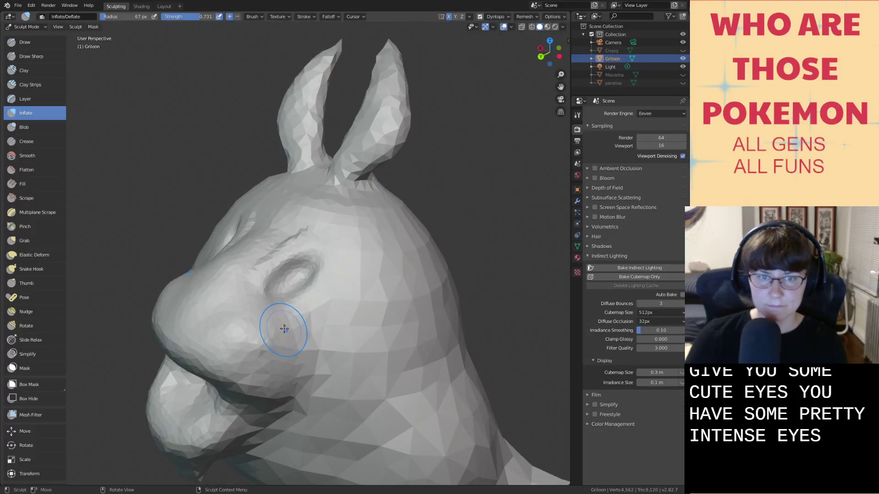
middle_drag(284, 328, 348, 321)
key(ctrl+s)
scroll(288, 327, down, 4)
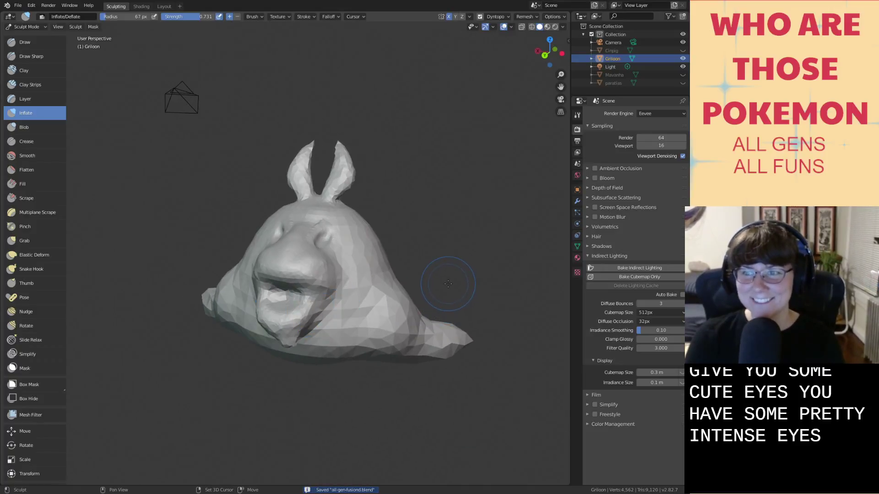
mouse_move(448, 284)
shift+middle_down()
mouse_move(443, 302)
mouse_move(448, 272)
shift+middle_up()
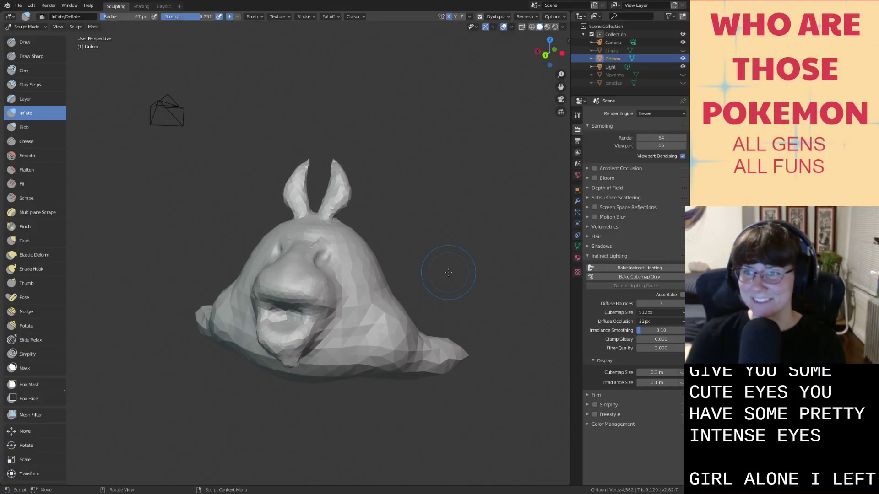
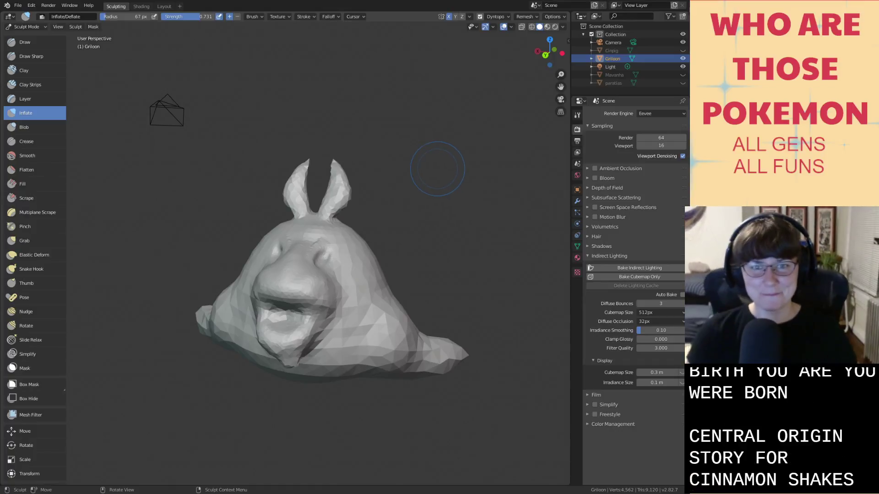
Examine the whole Griloon creature from the front, above and below, and save the file.
mouse_move(411, 203)
middle_down()
mouse_move(448, 244)
mouse_move(447, 257)
mouse_move(424, 232)
mouse_move(494, 238)
mouse_move(406, 223)
mouse_move(386, 251)
mouse_move(420, 247)
mouse_move(389, 245)
middle_up()
key(ctrl+s)
click(35, 255)
mouse_move(112, 276)
middle_down()
mouse_move(274, 294)
mouse_move(294, 284)
middle_up()
scroll(295, 283, down, 3)
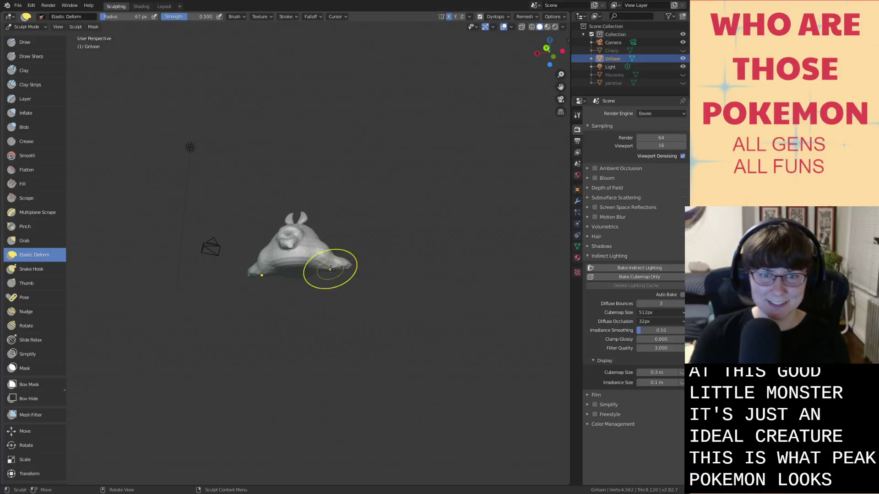
middle_drag(361, 276, 370, 330)
key(ctrl+s)
scroll(398, 231, up, 5)
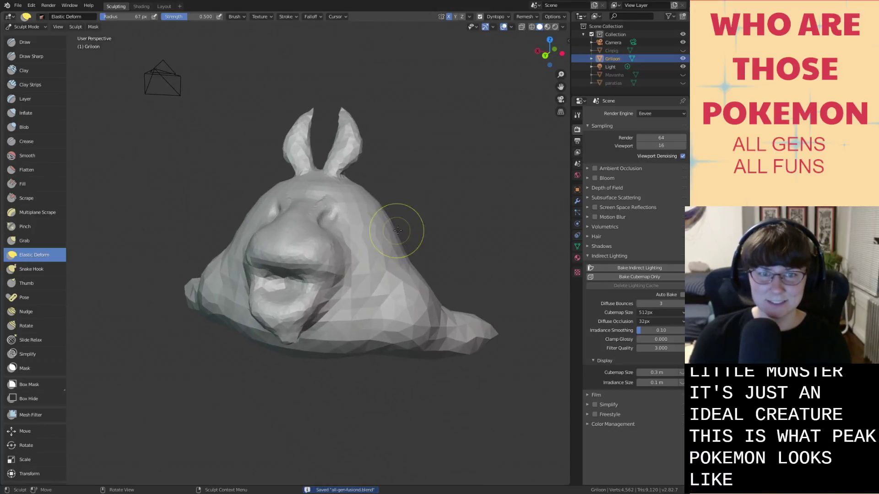
Hide the Griloon object in the scene.
click(683, 59)
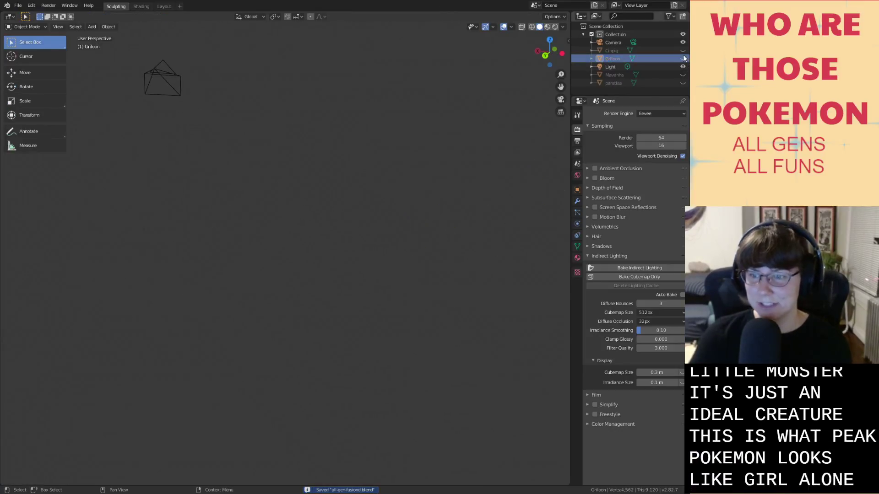
click(683, 58)
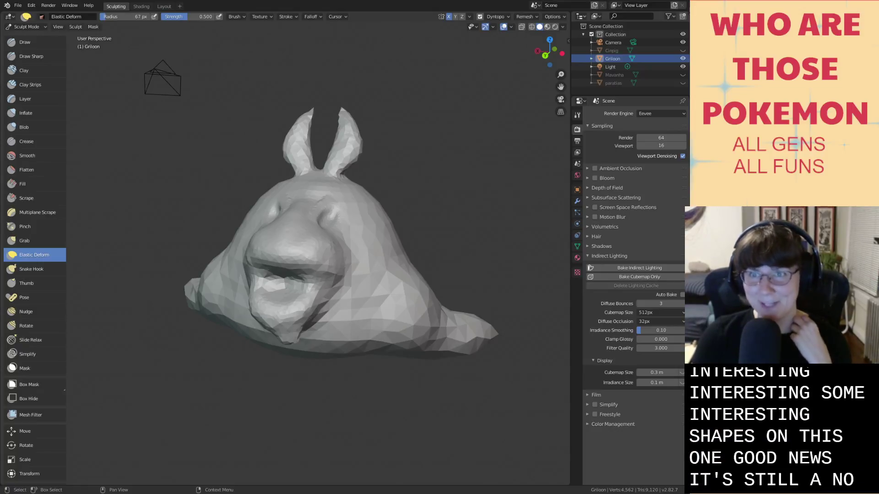
click(682, 58)
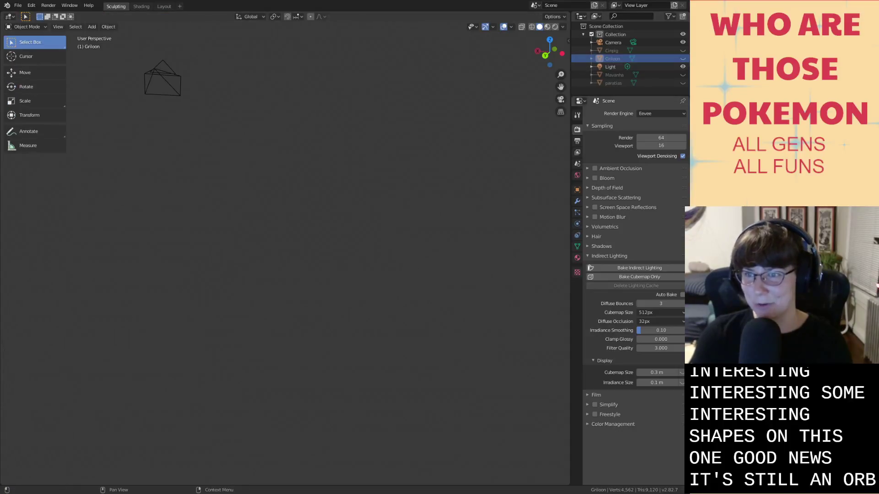
Clear the selection and add a UV sphere to the scene.
key(shift+a)
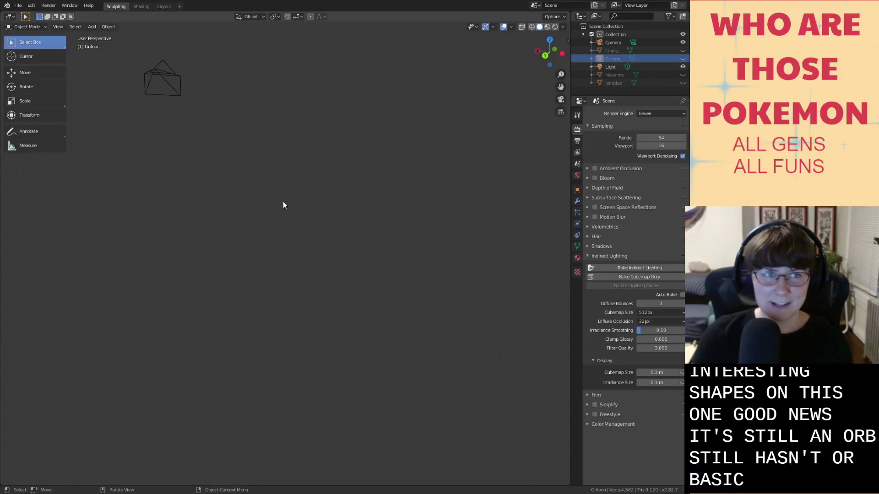
key(a)
key(alt+a)
key(shift+a)
mouse_move(280, 225)
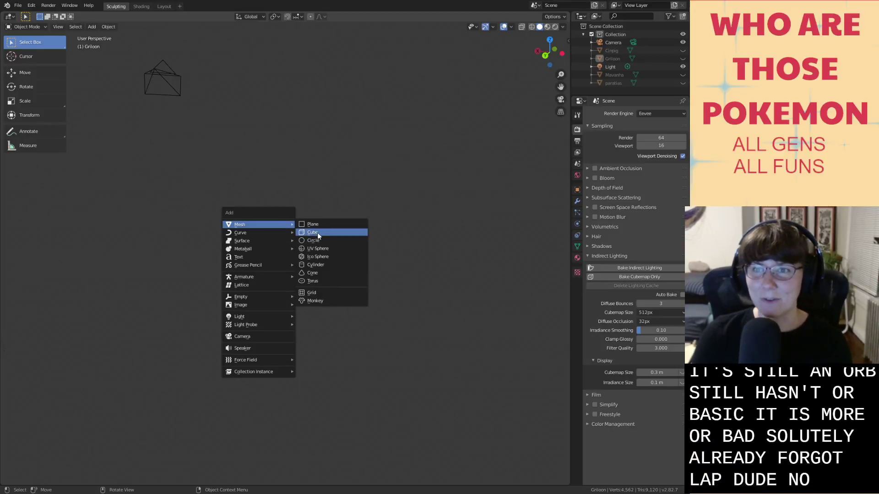
click(328, 250)
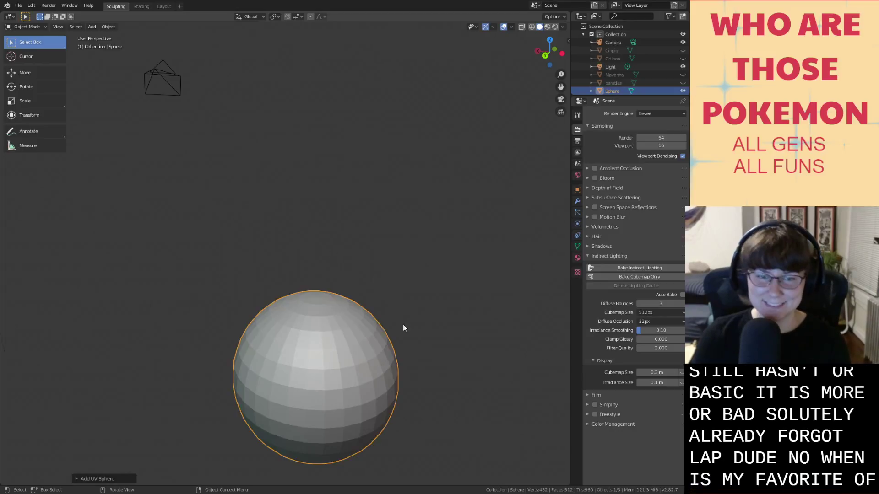
Switch the new sphere to Sculpt Mode and save the file.
scroll(403, 324, down, 3)
middle_drag(416, 329, 116, 104)
scroll(411, 359, up, 2)
click(21, 26)
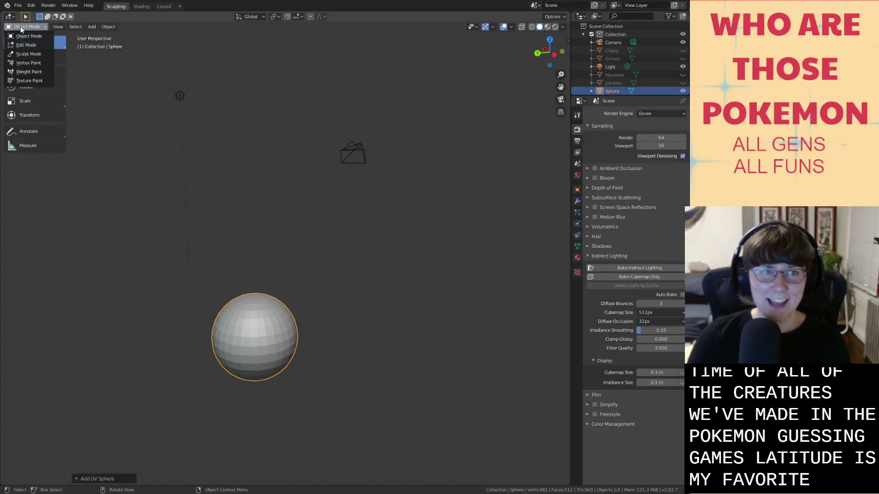
click(29, 54)
key(ctrl+s)
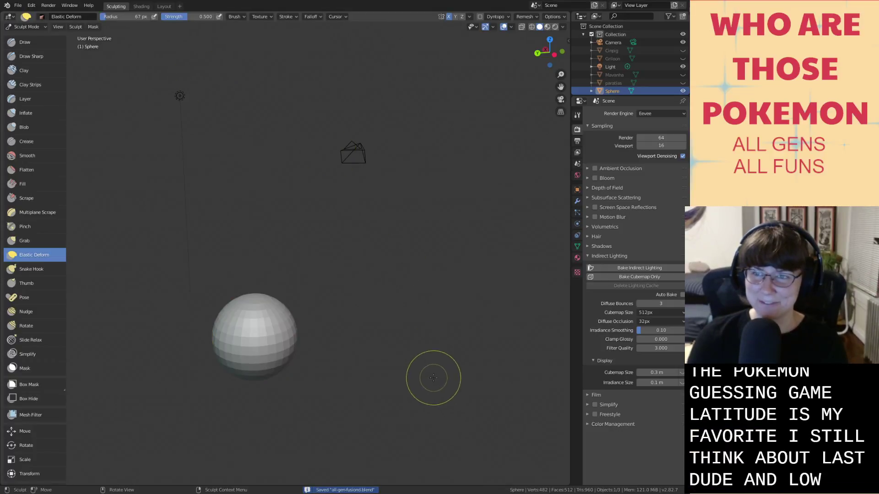
Try to build up a bulge on the lower front of the sphere with the Draw brush, and undo the strokes.
mouse_move(355, 414)
middle_down()
mouse_move(405, 374)
mouse_move(363, 408)
middle_up()
scroll(367, 408, down, 2)
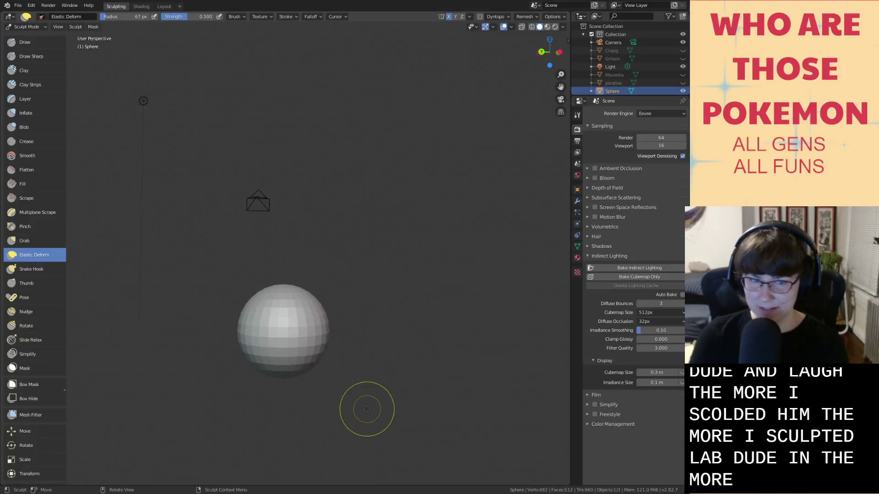
middle_drag(367, 408, 332, 404)
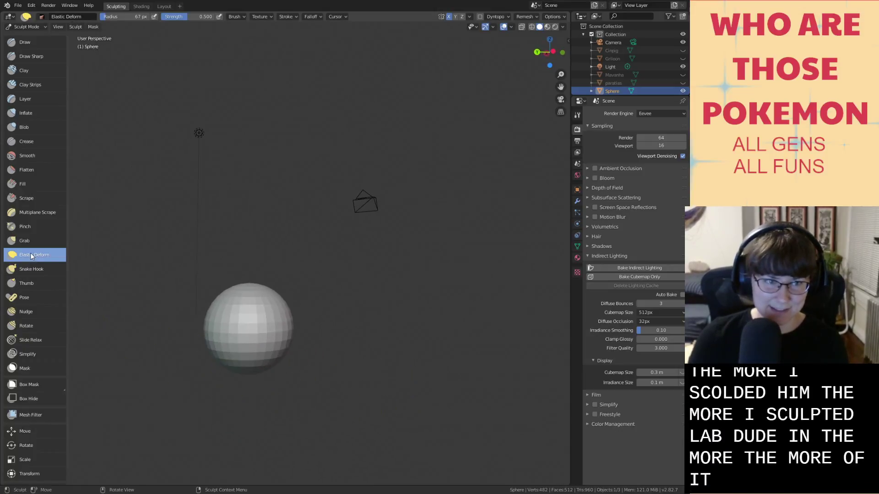
click(25, 42)
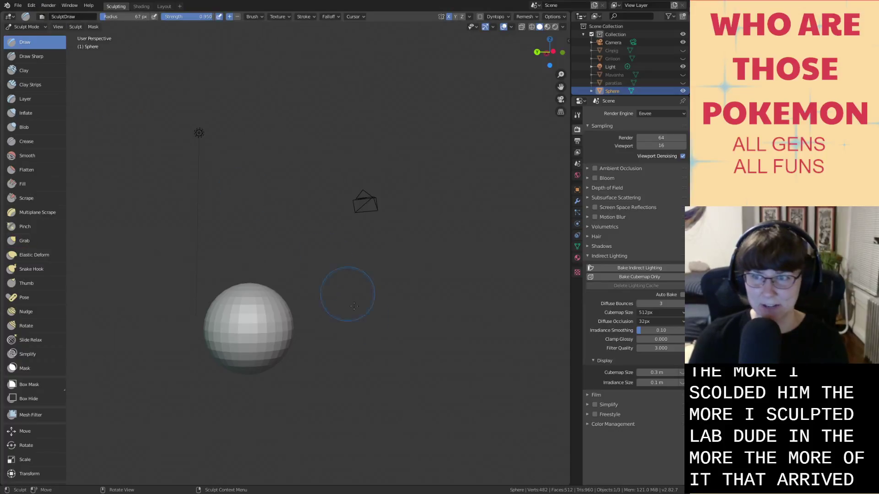
middle_drag(347, 295, 247, 302)
scroll(242, 314, up, 1)
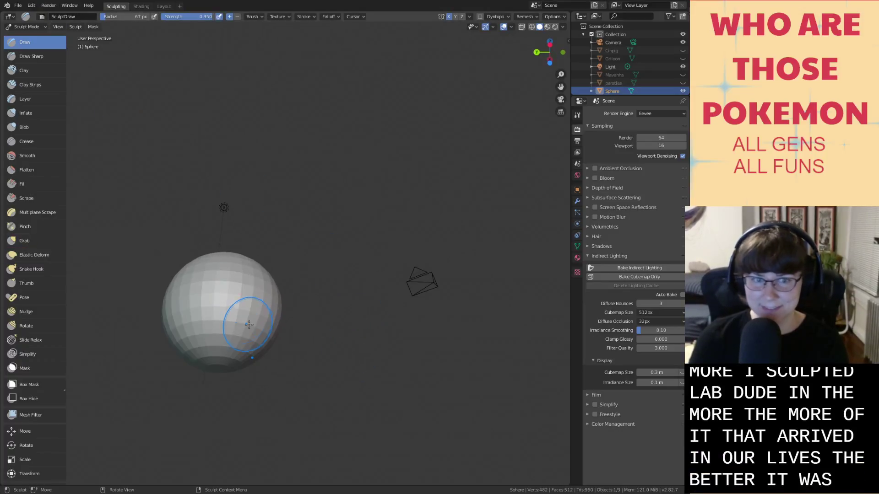
mouse_move(243, 320)
mouse_down()
mouse_move(224, 350)
mouse_move(244, 327)
mouse_up()
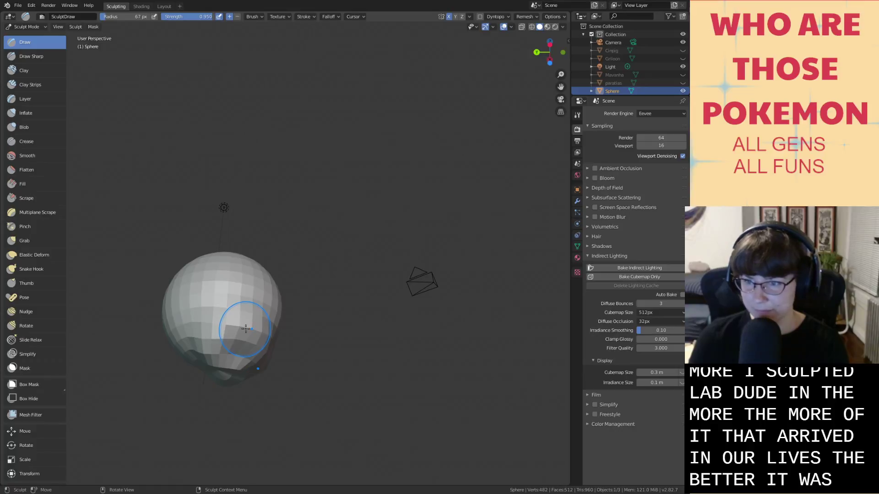
key(ctrl+z)
middle_drag(246, 329, 243, 325)
mouse_move(239, 324)
mouse_down()
mouse_move(214, 341)
mouse_move(238, 329)
mouse_move(247, 338)
mouse_move(219, 333)
mouse_move(234, 370)
mouse_up()
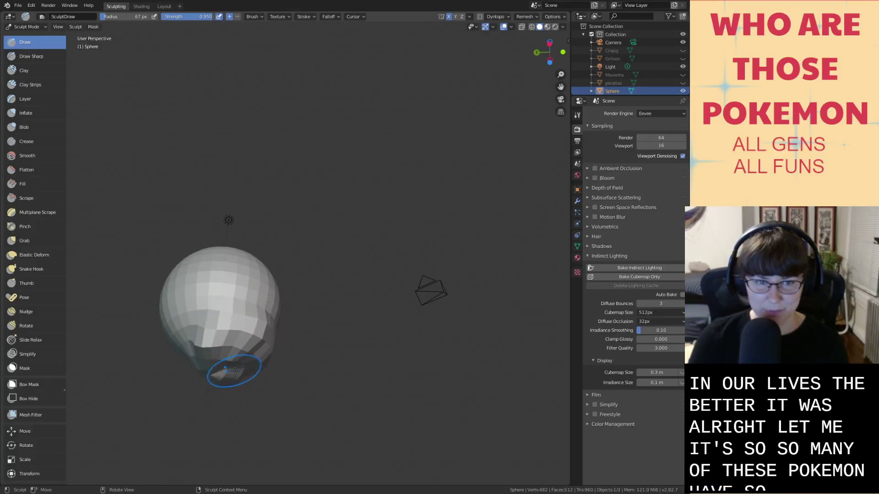
middle_drag(235, 370, 237, 337)
key(ctrl+z)
key(ctrl+z)
key(ctrl+z)
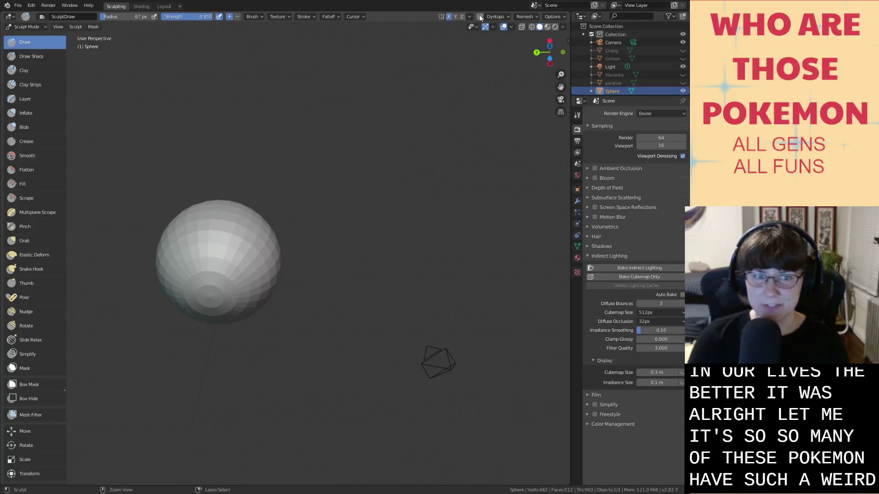
Enable Dyntopo and build up mirrored lumpy masses on the lower front of the sphere with the Draw brush.
click(480, 17)
click(465, 41)
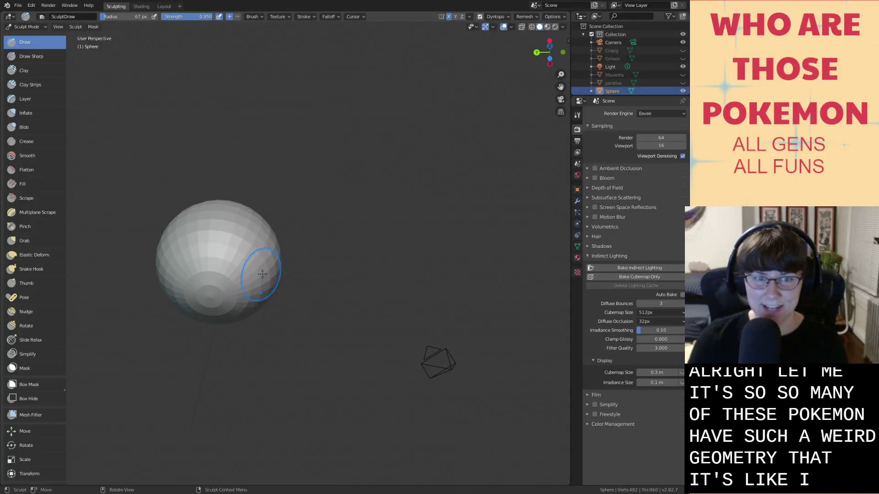
mouse_move(263, 273)
mouse_down()
mouse_move(229, 256)
mouse_move(196, 284)
mouse_move(228, 252)
mouse_move(268, 290)
mouse_up()
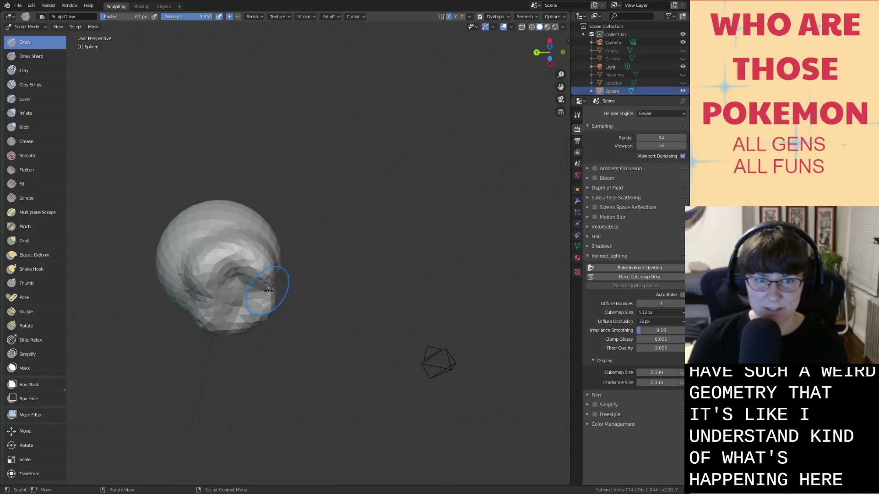
mouse_move(268, 290)
middle_down()
mouse_move(265, 310)
mouse_move(281, 346)
mouse_move(268, 274)
middle_up()
mouse_move(267, 270)
mouse_down()
mouse_move(297, 258)
mouse_move(243, 276)
mouse_up()
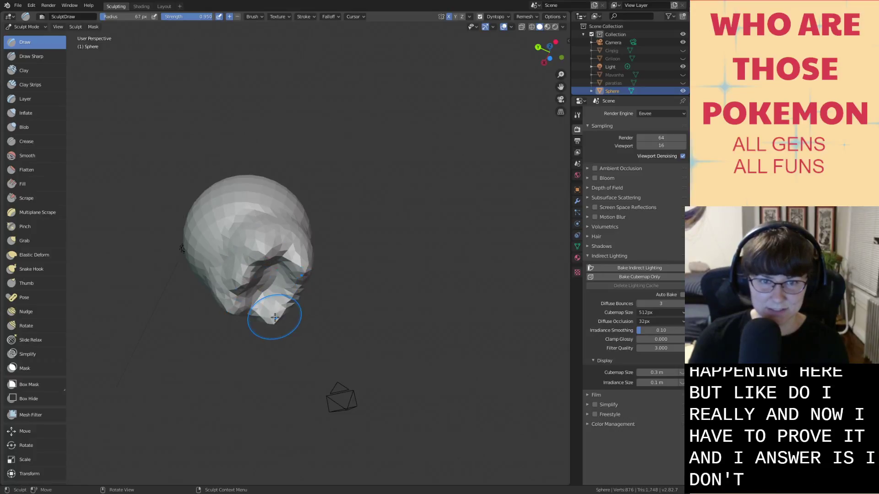
drag(275, 318, 301, 271)
Smooth the lumps on the underside of the sphere and save the file.
mouse_move(263, 262)
middle_down()
mouse_move(291, 313)
mouse_move(261, 210)
middle_up()
key(s)
drag(279, 133, 271, 128)
middle_drag(271, 128, 272, 134)
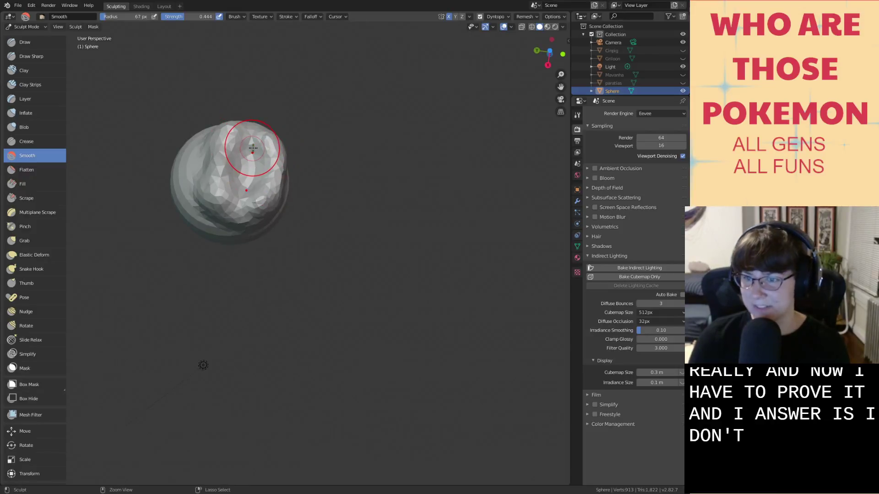
key(ctrl+s)
middle_drag(251, 147, 293, 221)
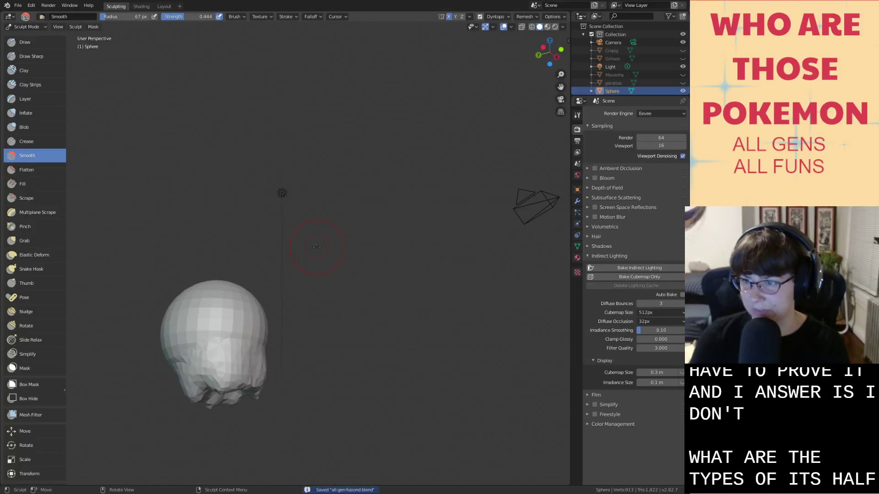
mouse_move(239, 290)
middle_down()
mouse_move(361, 304)
mouse_move(369, 253)
mouse_move(320, 298)
mouse_move(420, 220)
mouse_move(420, 229)
mouse_move(411, 204)
mouse_move(415, 210)
middle_up()
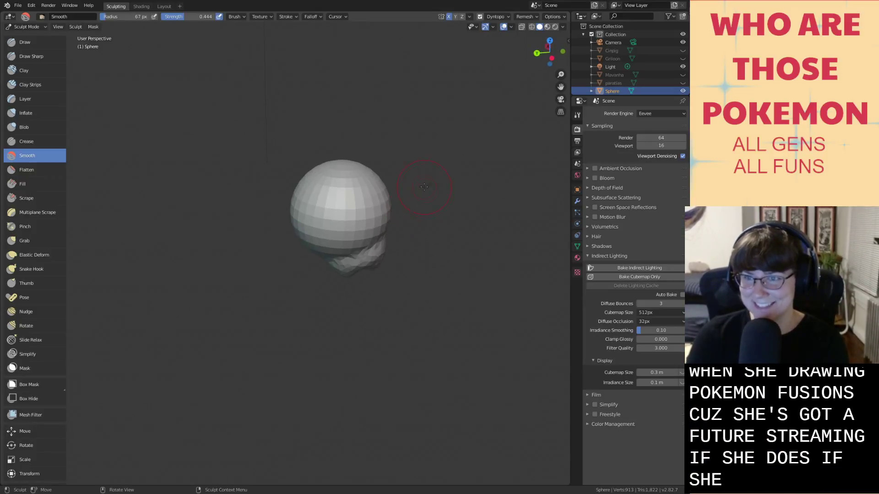
shift+middle_drag(424, 187, 423, 198)
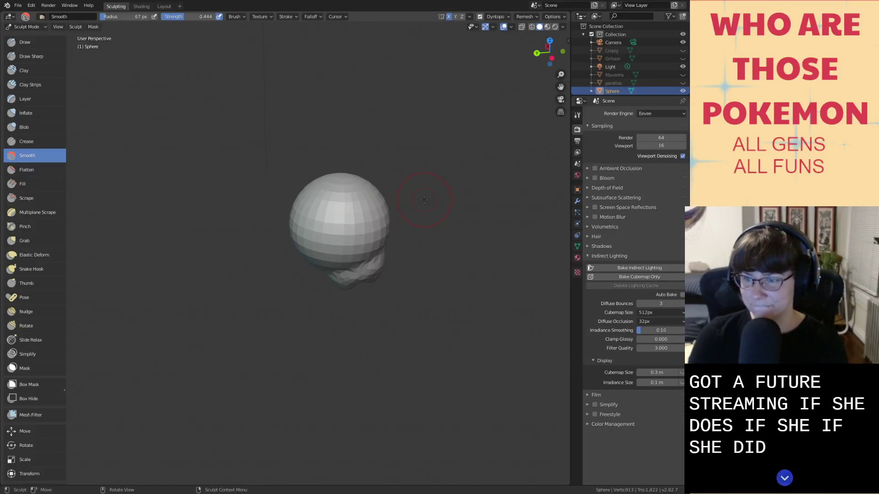
Raise mirrored bumps on the sides of the sphere with the Draw brush, redoing the first stroke slightly lower.
click(24, 43)
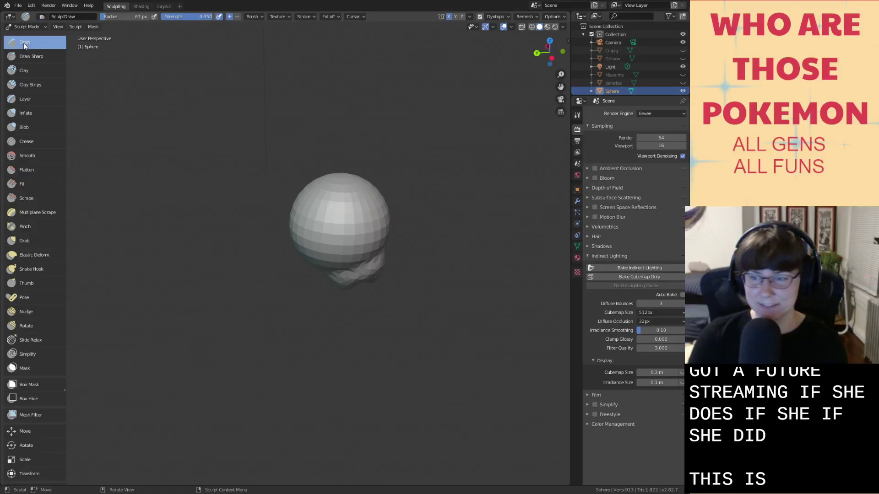
scroll(316, 236, up, 1)
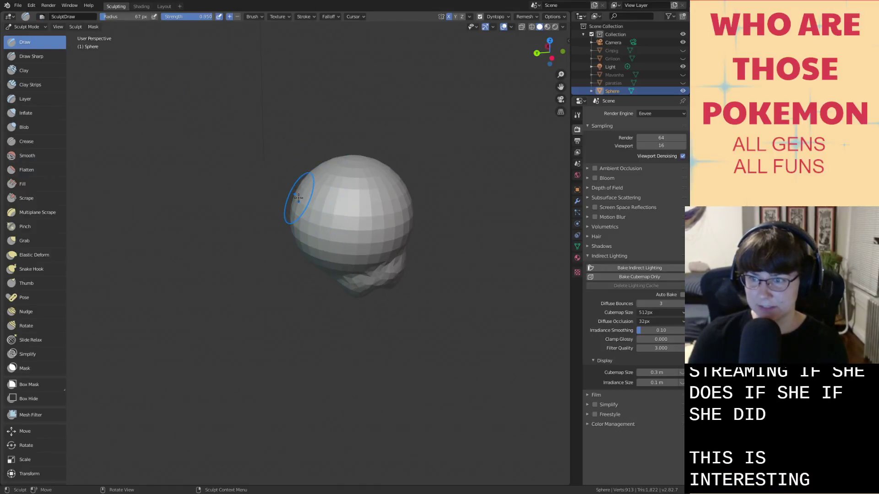
click(298, 198)
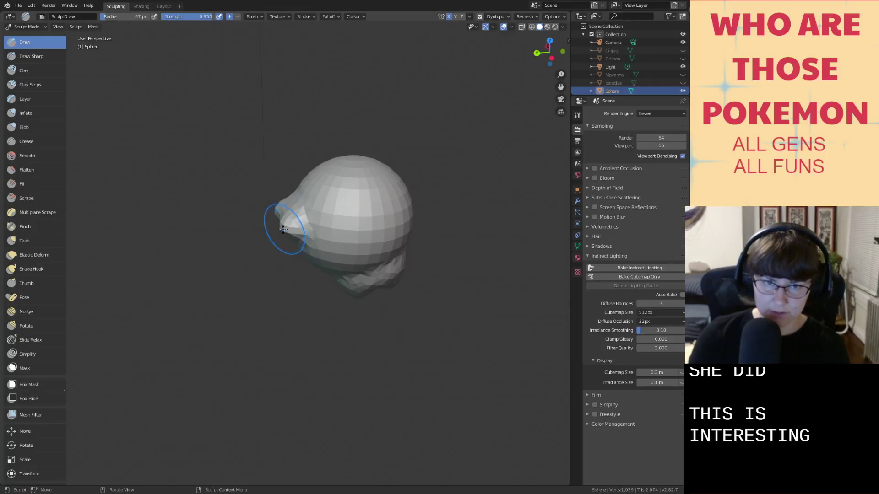
middle_drag(283, 219, 304, 233)
key(ctrl+z)
drag(302, 231, 293, 238)
click(291, 239)
middle_drag(290, 241, 284, 207)
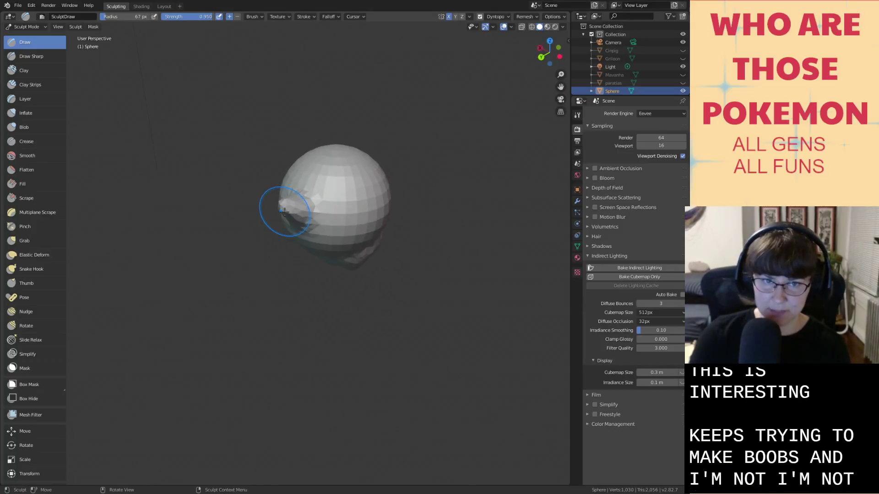
Pull the side bumps outward and downward into long tapered limbs with Elastic Deform and Grab.
click(23, 255)
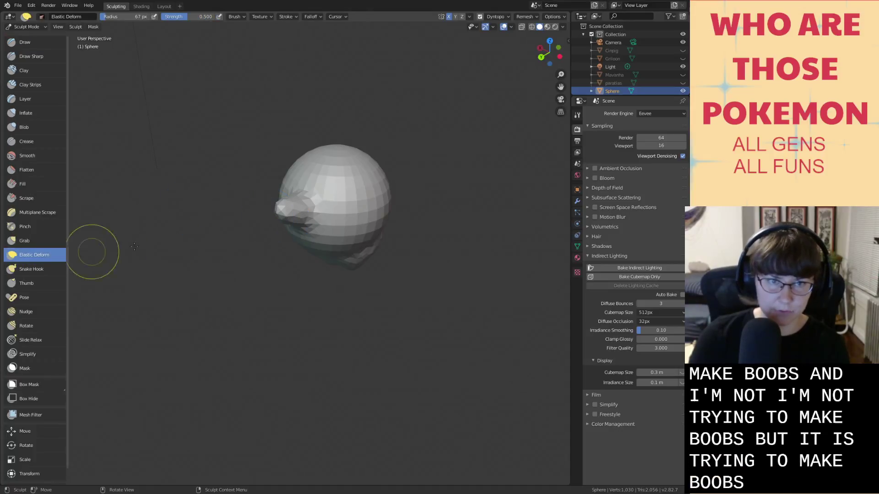
drag(275, 236, 289, 270)
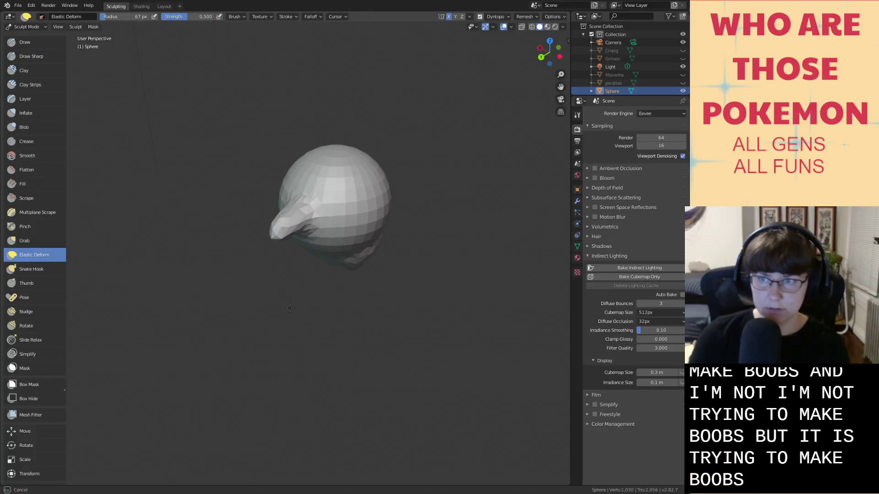
middle_drag(289, 308, 270, 290)
mouse_move(268, 224)
mouse_down()
mouse_move(242, 233)
mouse_move(285, 239)
mouse_move(314, 206)
mouse_up()
key(g)
Thicken the side limbs from the tips to the body with the Inflate brush.
key(i)
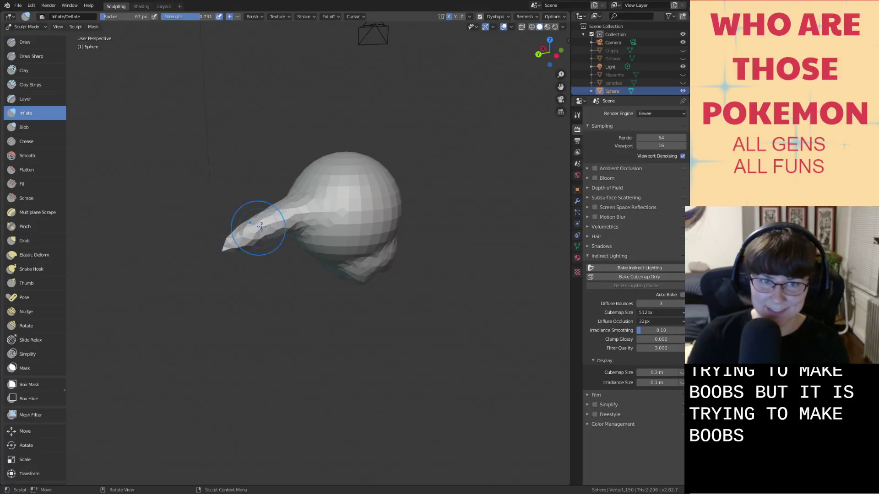
drag(261, 226, 282, 221)
middle_drag(279, 225, 284, 215)
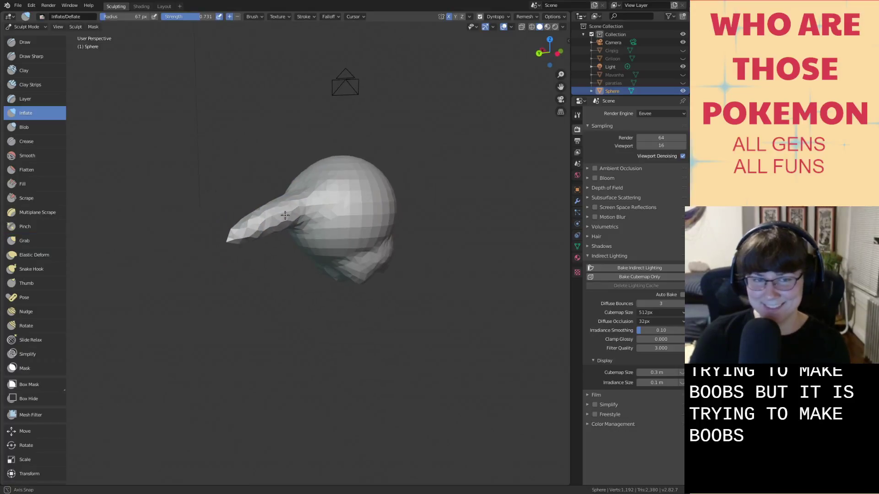
drag(266, 228, 304, 215)
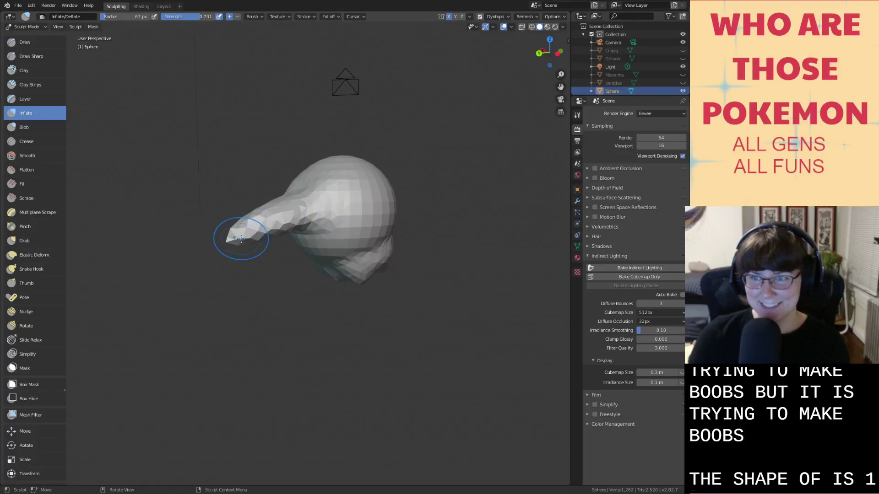
middle_drag(272, 232, 254, 263)
mouse_move(252, 267)
mouse_down()
mouse_move(330, 219)
mouse_move(298, 259)
mouse_up()
Smooth the side limbs and their transition into the body, and save the file.
key(s)
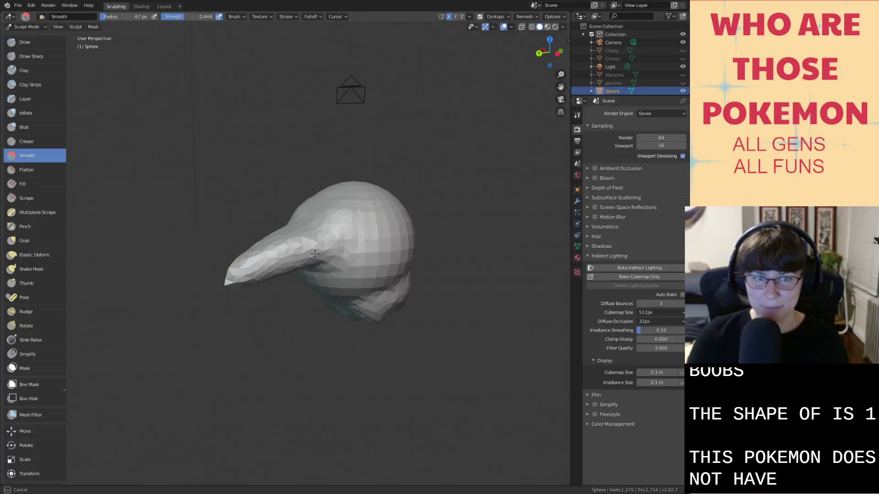
key(ctrl+s)
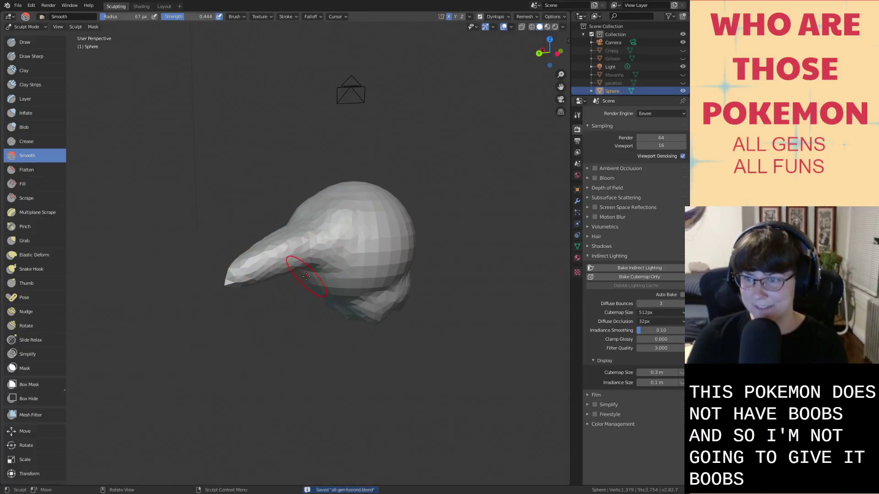
middle_drag(303, 284, 304, 295)
drag(227, 290, 310, 244)
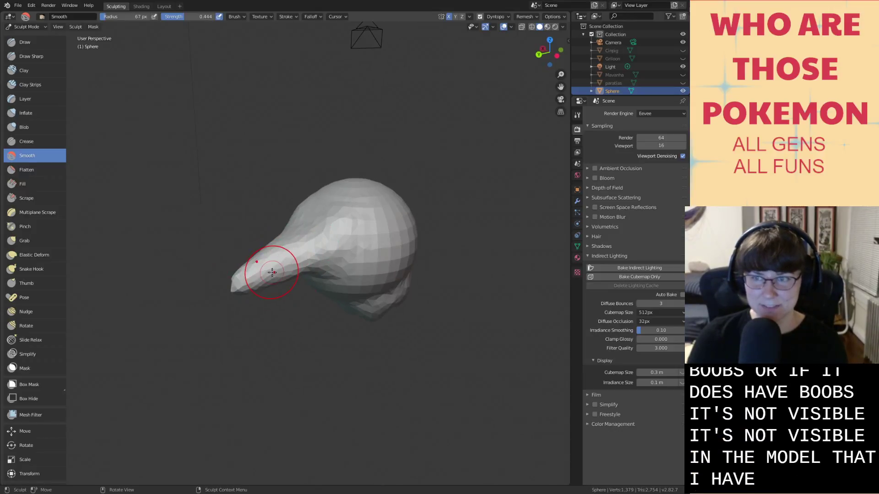
middle_drag(272, 273, 267, 276)
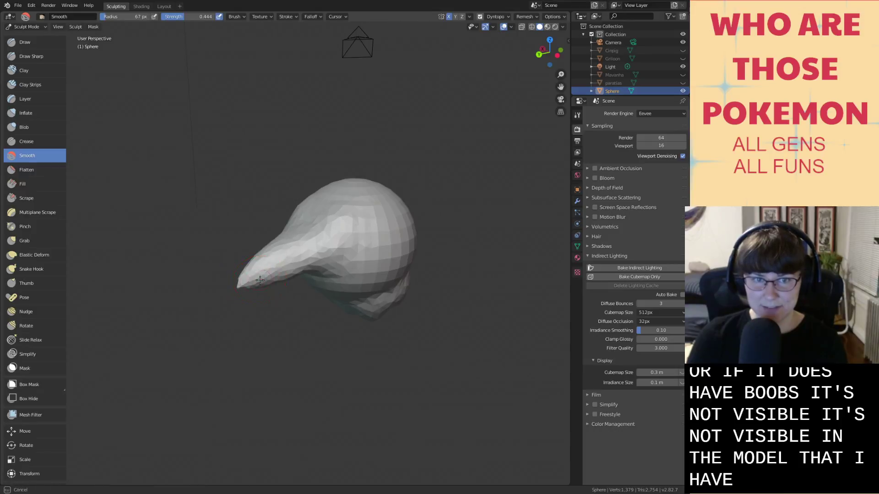
drag(260, 280, 262, 273)
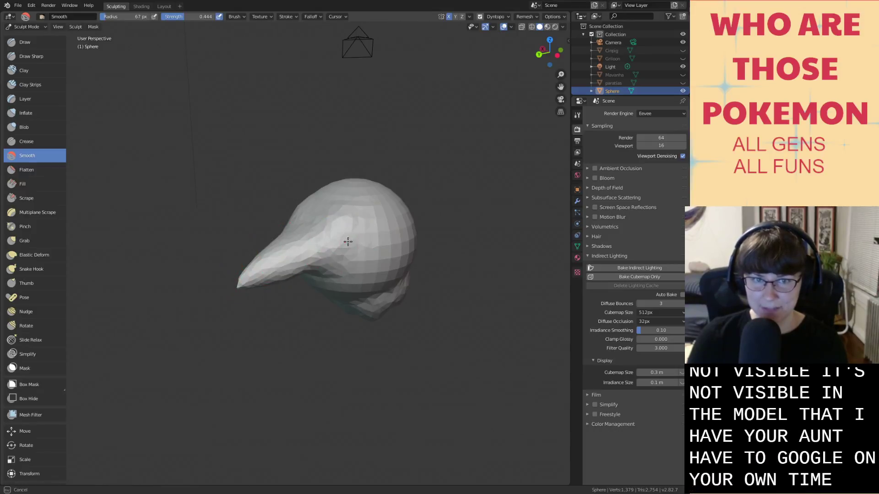
mouse_move(347, 242)
mouse_down()
mouse_move(358, 227)
mouse_move(337, 215)
mouse_up()
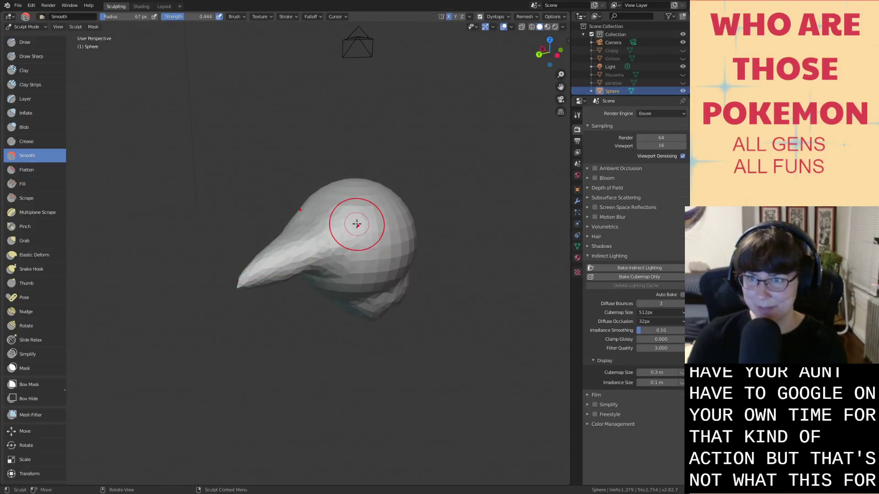
key(ctrl+s)
Pull a short spike out of the top of the body with Snake Hook, undoing an overlong pull.
mouse_move(358, 228)
middle_down()
mouse_move(327, 242)
mouse_move(335, 219)
mouse_move(351, 227)
middle_up()
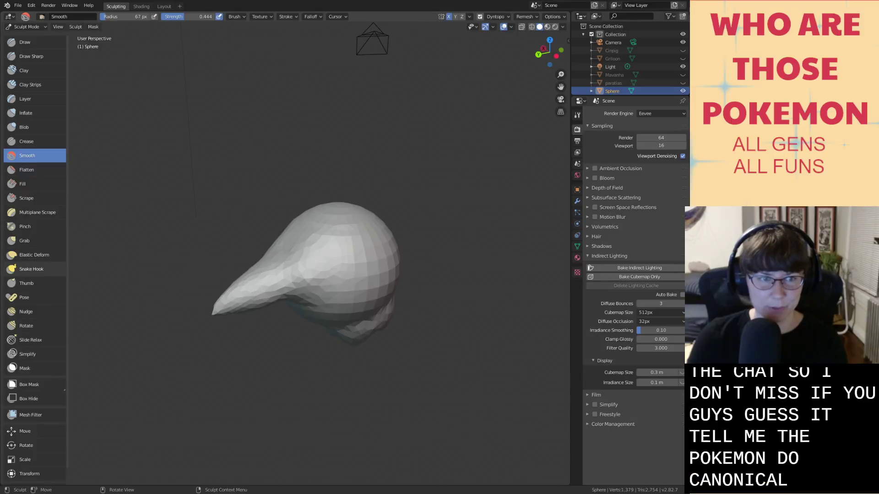
click(32, 269)
mouse_move(386, 206)
middle_down()
mouse_move(367, 222)
mouse_move(358, 215)
middle_up()
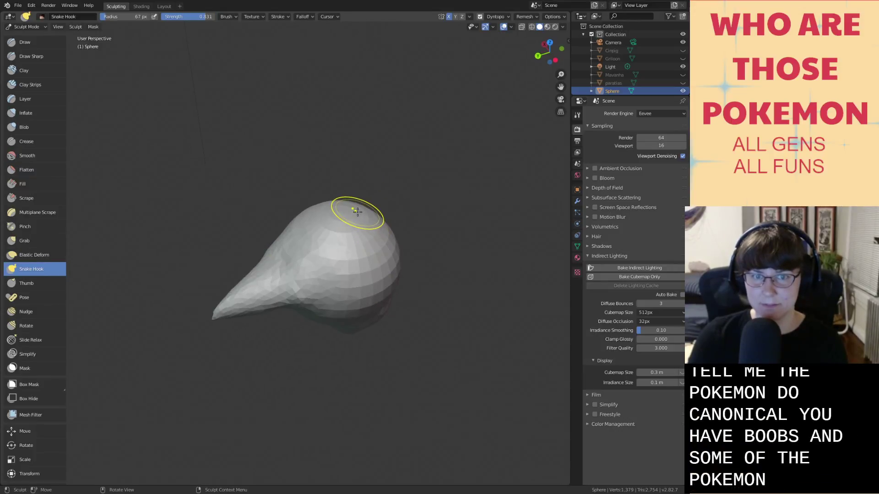
drag(357, 212, 370, 163)
key(ctrl+z)
mouse_move(367, 199)
middle_down()
mouse_move(361, 184)
mouse_move(366, 199)
middle_up()
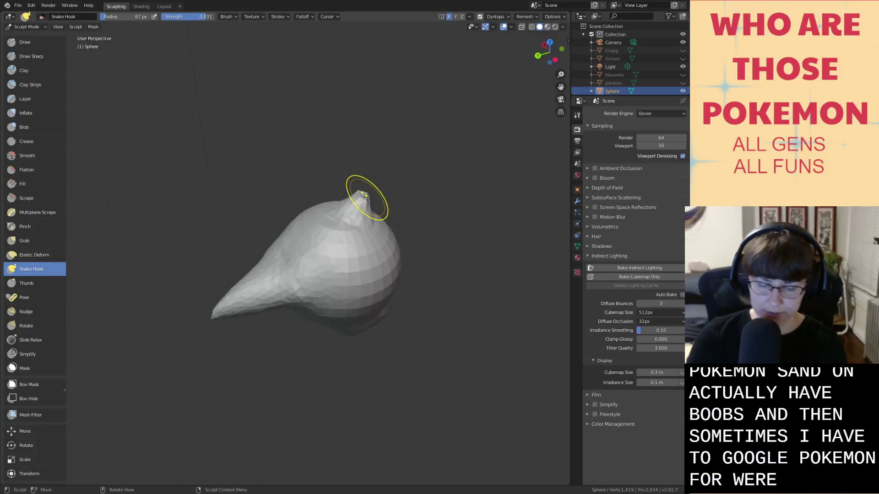
Shape the top spike with Grab and Inflate, and smooth it into the body.
key(g)
mouse_move(359, 198)
mouse_down()
mouse_move(370, 182)
mouse_move(357, 202)
mouse_move(369, 202)
mouse_move(363, 196)
mouse_up()
key(i)
key(shift+s)
mouse_move(363, 197)
middle_down()
mouse_move(348, 211)
mouse_move(372, 227)
mouse_move(373, 220)
middle_up()
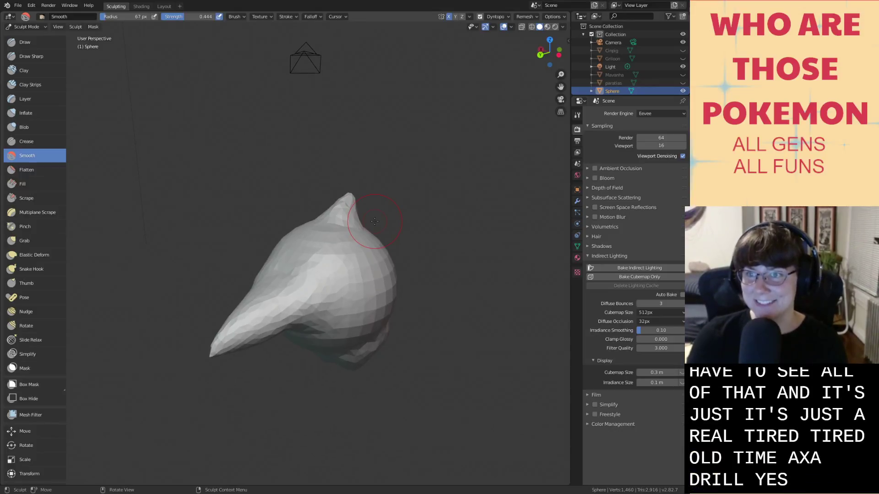
Pull mirrored projections forward from the body above the side limbs and bend them into shape with Grab.
mouse_move(372, 222)
middle_down()
mouse_move(348, 214)
mouse_move(353, 208)
mouse_move(344, 230)
middle_up()
click(26, 42)
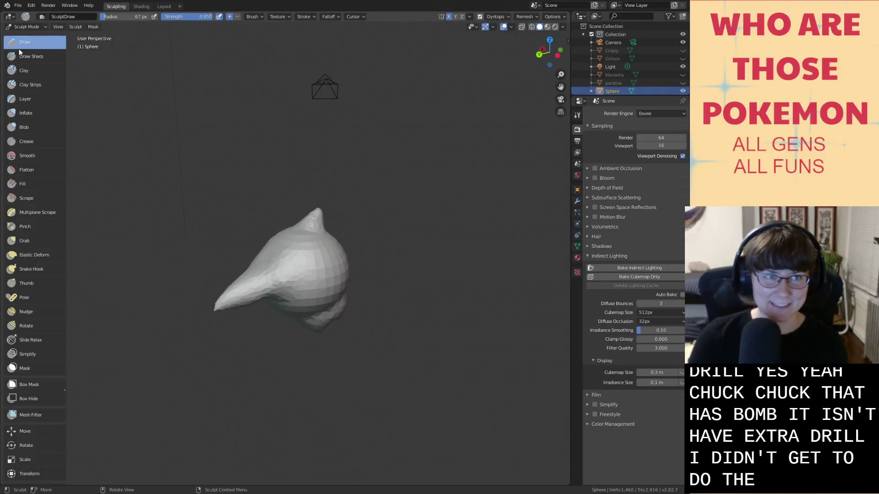
mouse_move(272, 233)
mouse_down()
mouse_move(245, 221)
mouse_move(243, 230)
mouse_move(231, 215)
mouse_move(204, 228)
mouse_up()
scroll(257, 232, up, 1)
key(g)
key(ctrl+z)
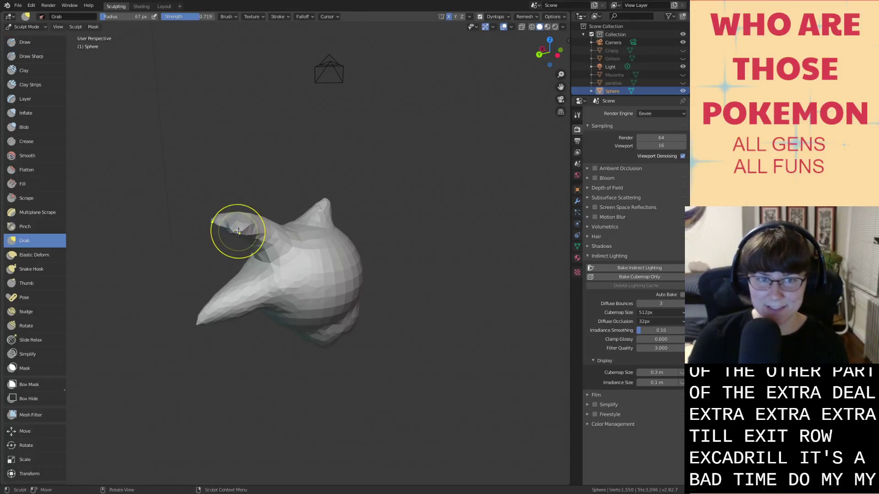
middle_drag(237, 232, 239, 248)
drag(240, 248, 215, 250)
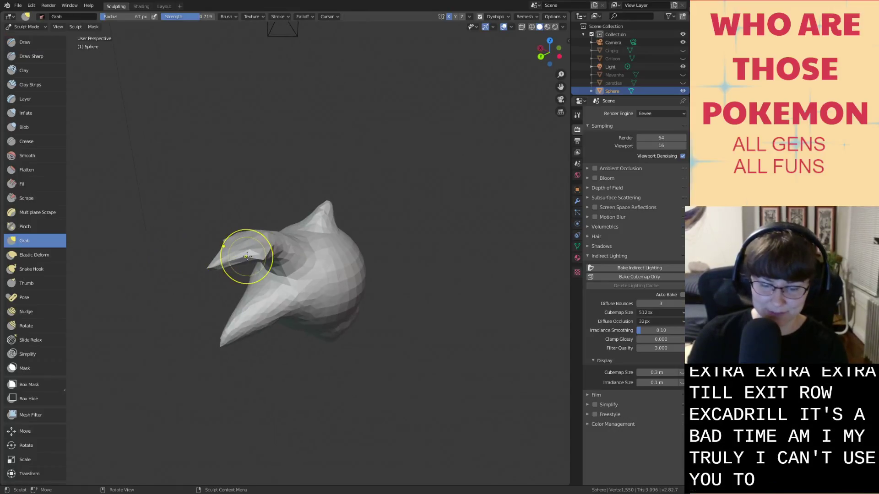
Inflate and smooth the upper projections, and extend them into long, forward-arching limbs.
key(i)
middle_drag(245, 260, 209, 291)
key(shift+s)
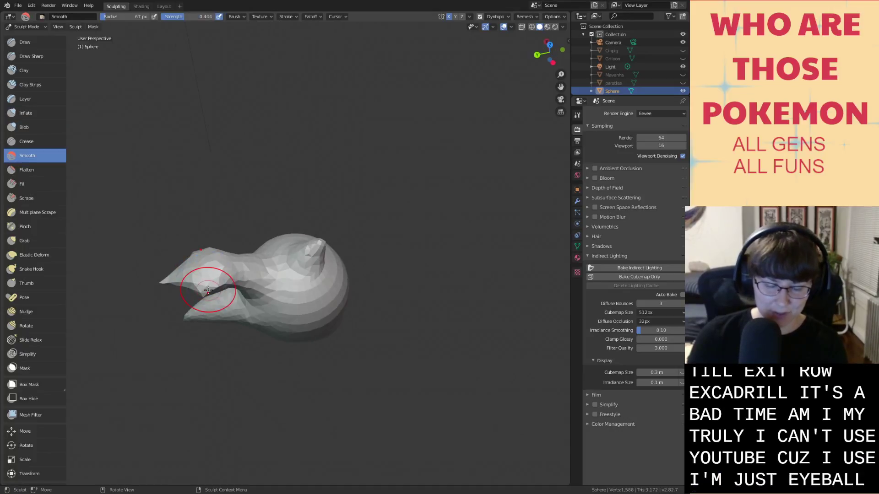
mouse_move(206, 290)
mouse_down()
mouse_move(249, 266)
mouse_move(206, 271)
mouse_up()
key(i)
middle_drag(206, 271, 231, 221)
drag(230, 220, 164, 233)
key(g)
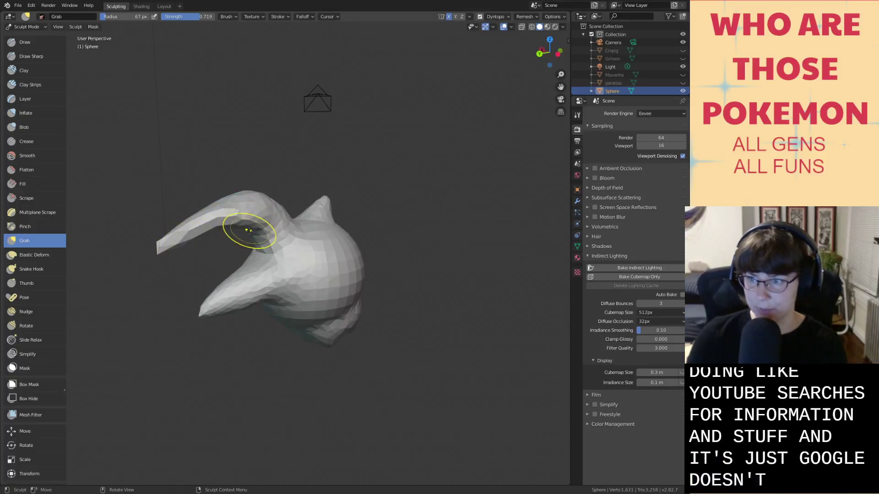
Thicken the upper limbs along their length, from tip to base, with the Inflate brush.
mouse_move(245, 231)
middle_down()
mouse_move(282, 157)
mouse_move(273, 156)
middle_up()
key(i)
scroll(273, 155, up, 2)
mouse_move(273, 155)
mouse_down()
mouse_move(243, 89)
mouse_move(273, 140)
mouse_move(263, 117)
mouse_up()
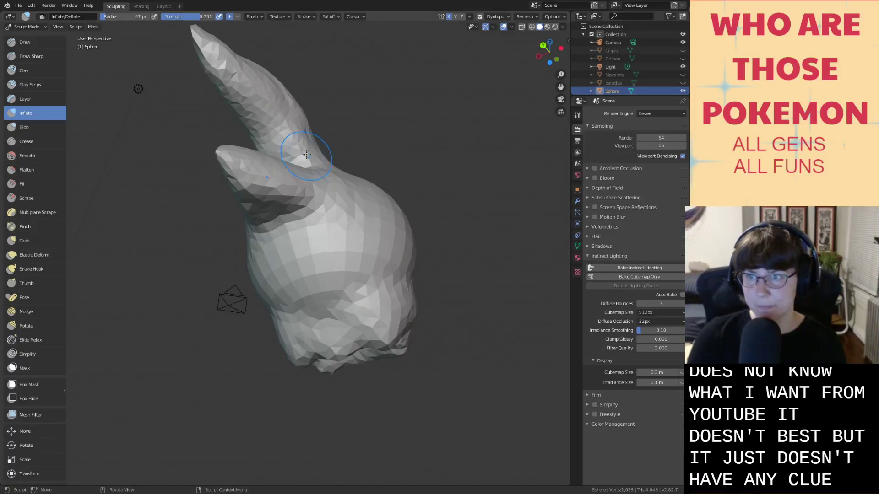
middle_drag(307, 154, 302, 169)
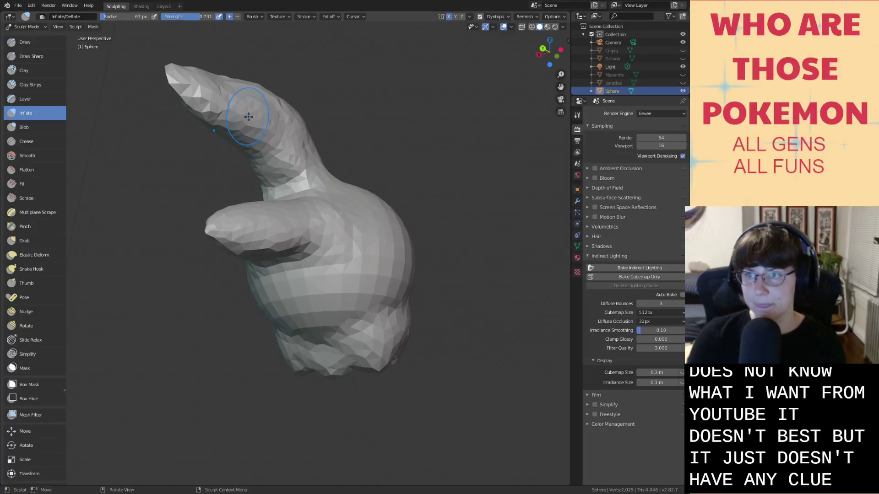
drag(274, 136, 286, 156)
drag(250, 132, 270, 162)
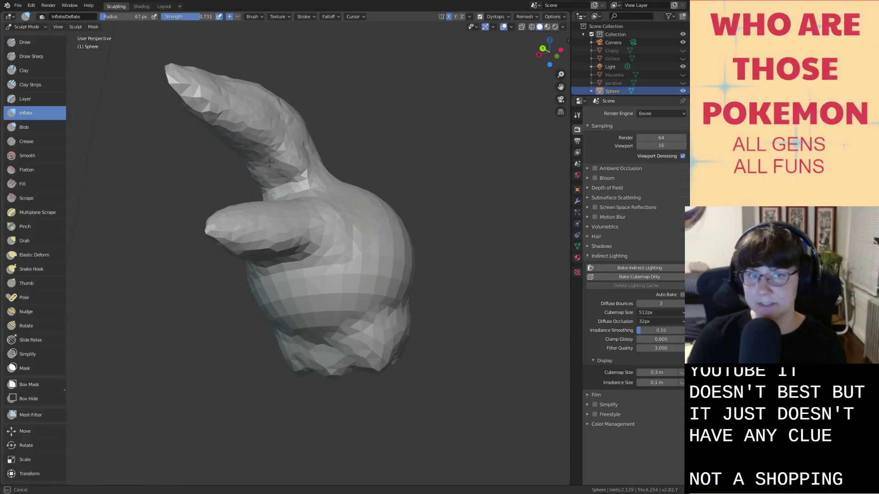
mouse_move(246, 137)
middle_down()
mouse_move(210, 157)
mouse_move(259, 156)
mouse_move(254, 166)
middle_up()
mouse_move(312, 210)
mouse_down()
mouse_move(335, 221)
mouse_move(316, 202)
mouse_move(302, 217)
mouse_up()
middle_drag(302, 217, 314, 243)
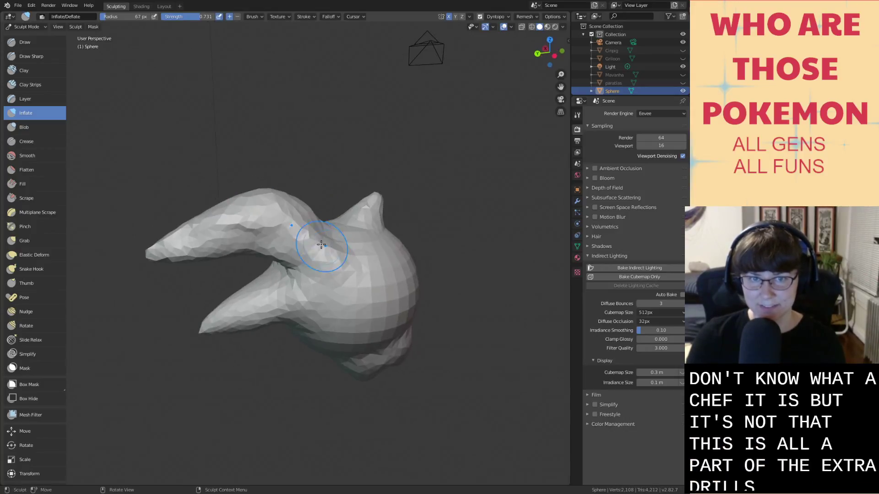
Build up the joint where the upper limbs meet the body with the Inflate brush.
drag(325, 223, 329, 239)
middle_drag(329, 239, 344, 224)
mouse_move(340, 227)
mouse_down()
mouse_move(313, 207)
mouse_move(270, 208)
mouse_up()
middle_drag(308, 202, 257, 198)
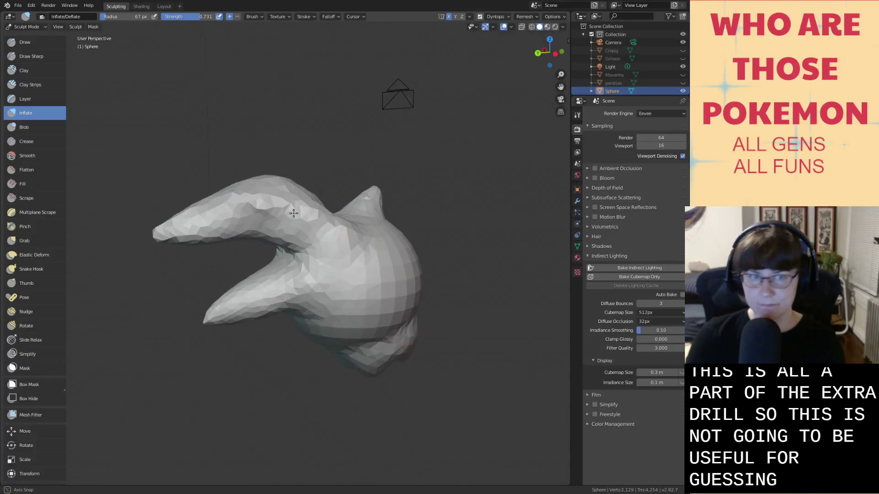
scroll(192, 192, up, 2)
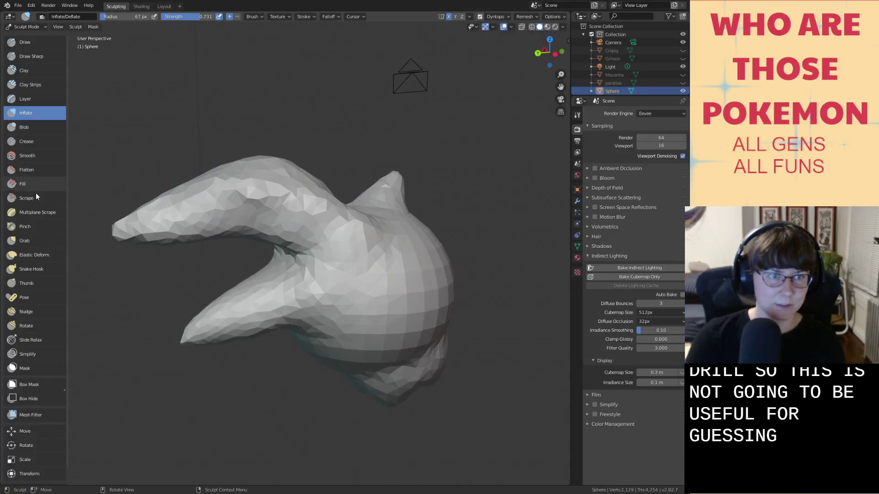
Pull two spikes up from each upper limb with Snake Hook, undoing and redoing the rear one.
click(40, 268)
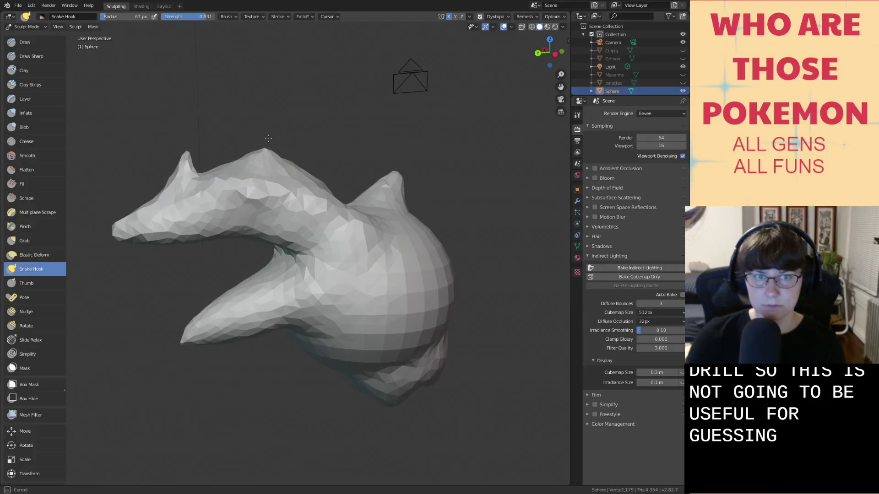
drag(267, 137, 264, 128)
middle_drag(262, 143, 273, 196)
key(ctrl+z)
middle_drag(271, 248, 285, 243)
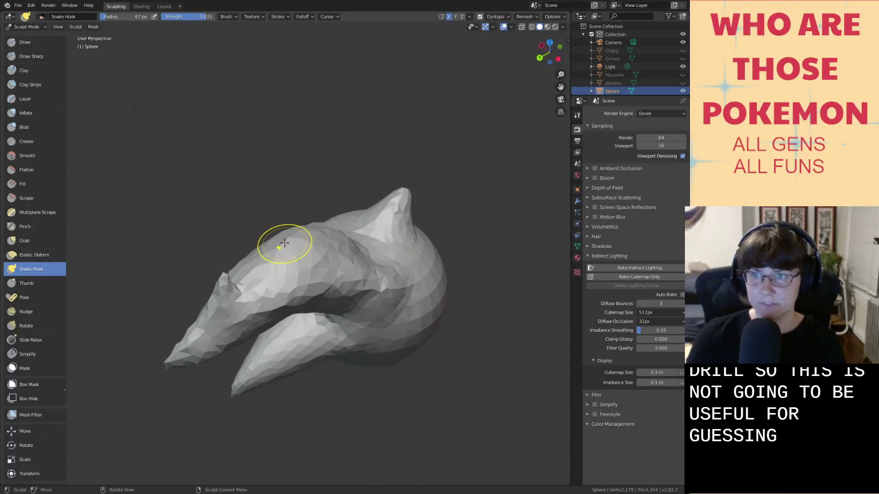
drag(284, 247, 309, 197)
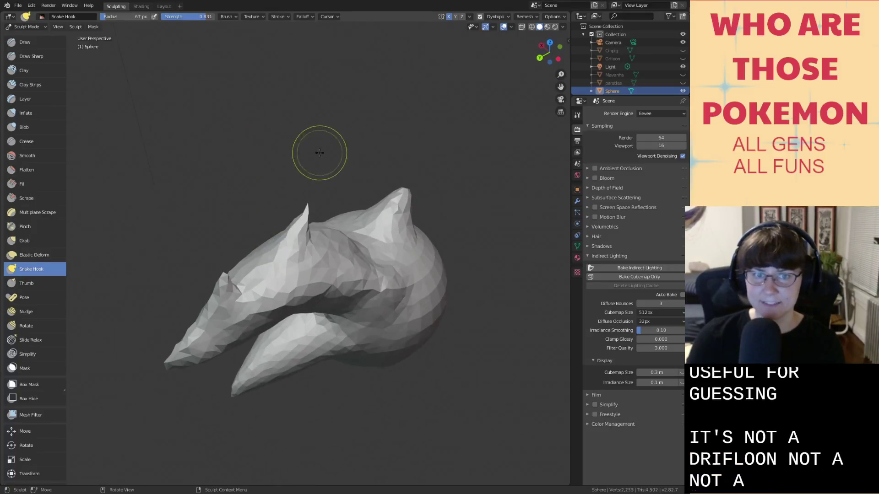
middle_drag(314, 180, 312, 183)
Thicken the bases of both spikes and the tips of the upper limbs with the Inflate brush.
key(i)
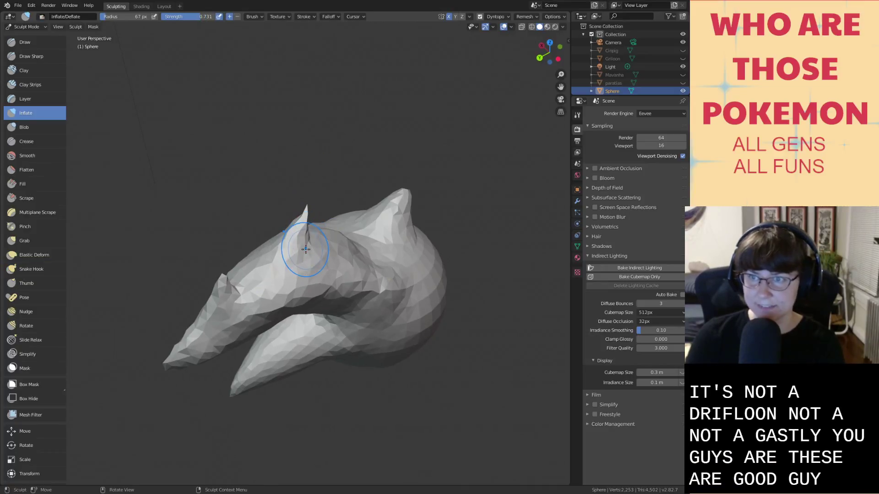
drag(296, 247, 273, 249)
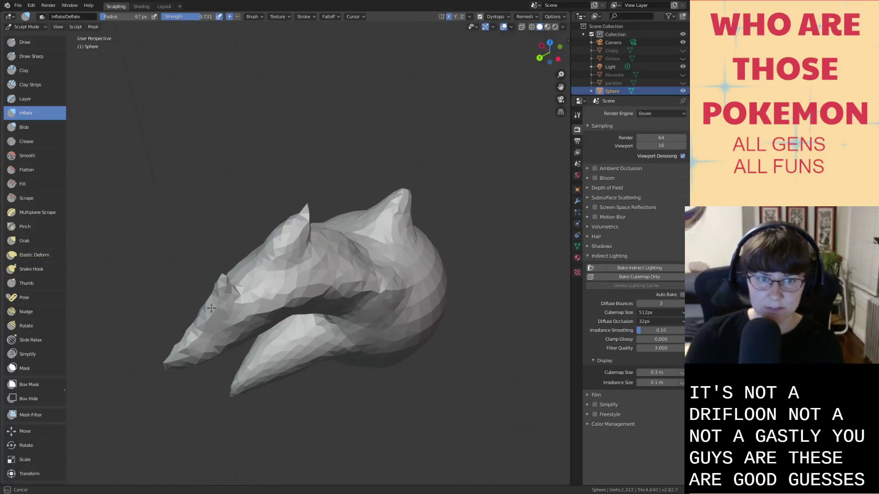
drag(211, 308, 185, 335)
middle_drag(185, 335, 188, 307)
drag(197, 252, 221, 212)
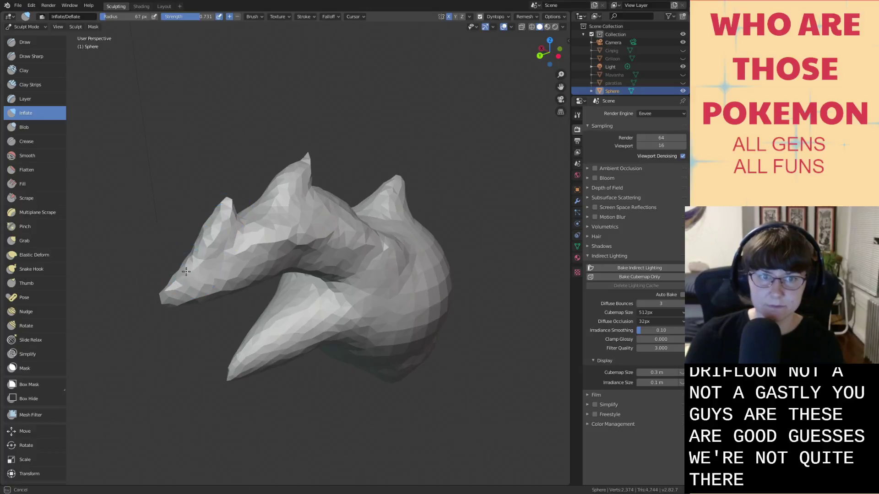
drag(186, 272, 192, 250)
mouse_move(224, 204)
middle_down()
mouse_move(219, 194)
mouse_move(231, 201)
middle_up()
Lengthen the front spike of the upper limbs with Grab and thicken the rear spike with Inflate.
key(g)
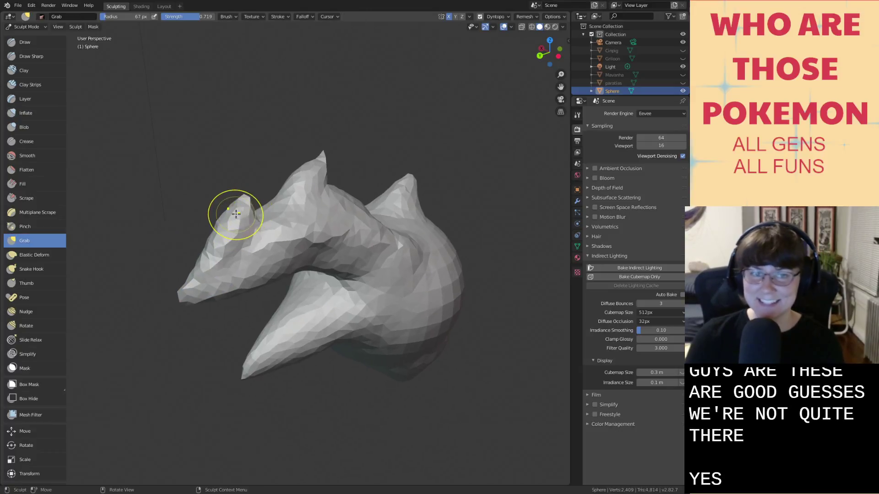
drag(232, 221, 240, 196)
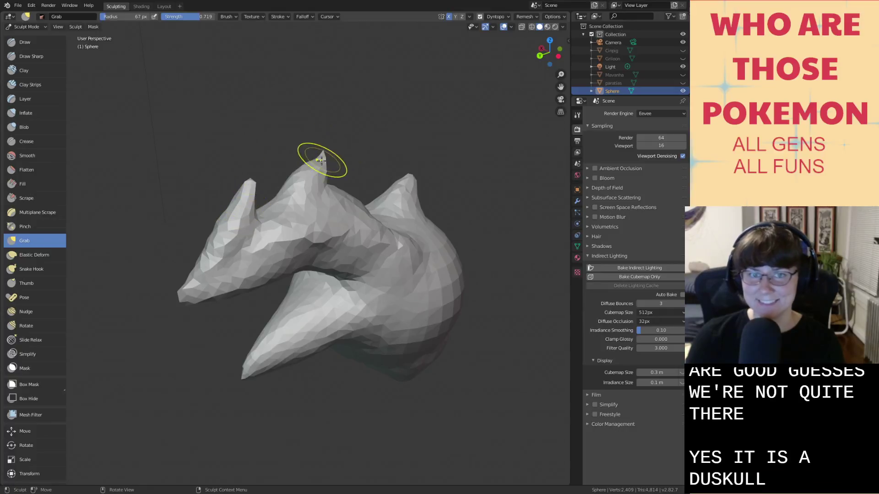
mouse_move(314, 157)
middle_down()
mouse_move(280, 186)
mouse_move(290, 200)
middle_up()
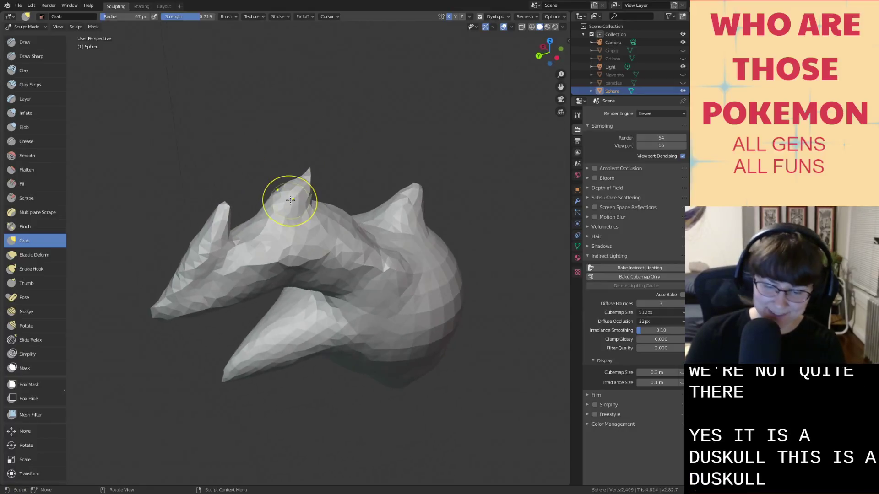
key(i)
drag(279, 197, 287, 197)
Smooth the upper limbs and their spikes out to the tips, and save the file.
key(s)
middle_drag(299, 187, 291, 170)
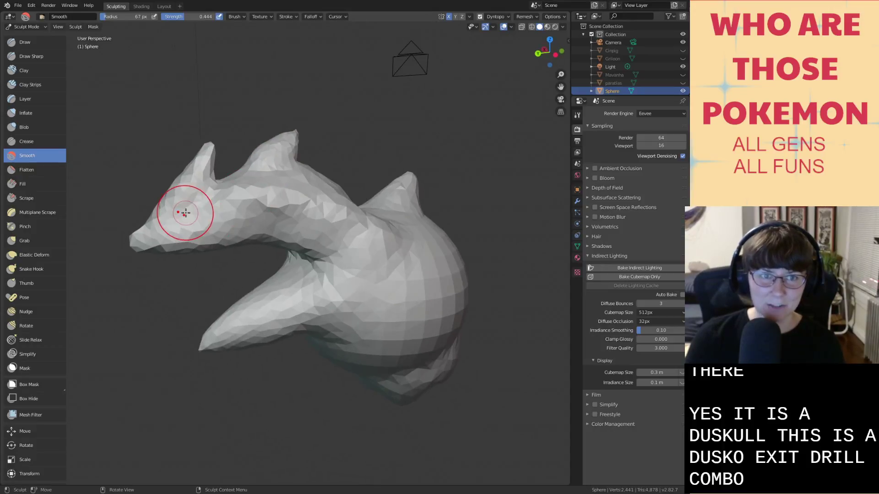
mouse_move(185, 212)
mouse_down()
mouse_move(273, 212)
mouse_move(249, 235)
mouse_move(158, 231)
mouse_move(155, 253)
mouse_up()
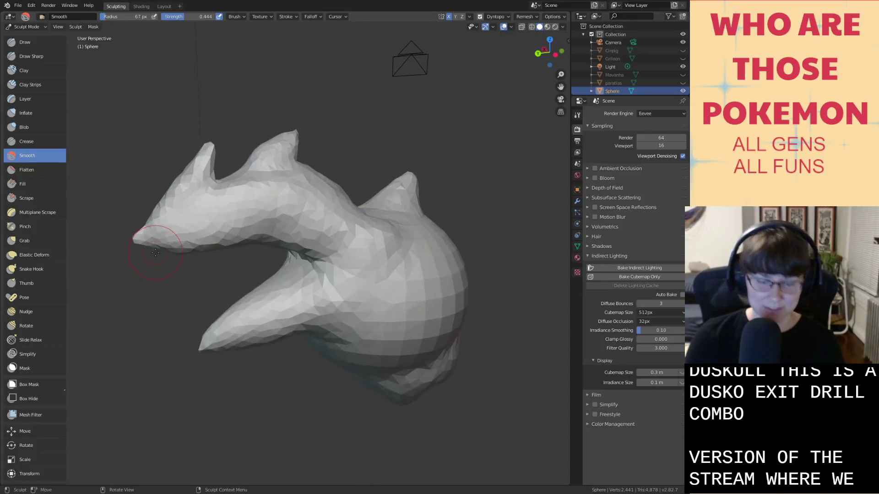
middle_drag(155, 252, 182, 246)
key(g)
key(ctrl+s)
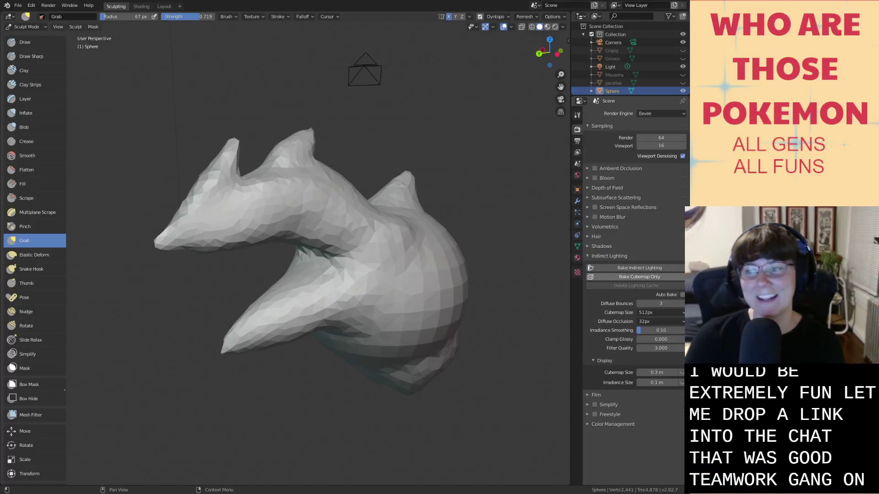
Stretch the rear spikes up and back into long horns with Elastic Deform and adjust the ridge in front.
mouse_move(476, 376)
middle_down()
mouse_move(357, 370)
mouse_move(350, 322)
middle_up()
middle_drag(280, 164, 270, 184)
click(30, 256)
drag(273, 191, 347, 117)
drag(289, 178, 304, 155)
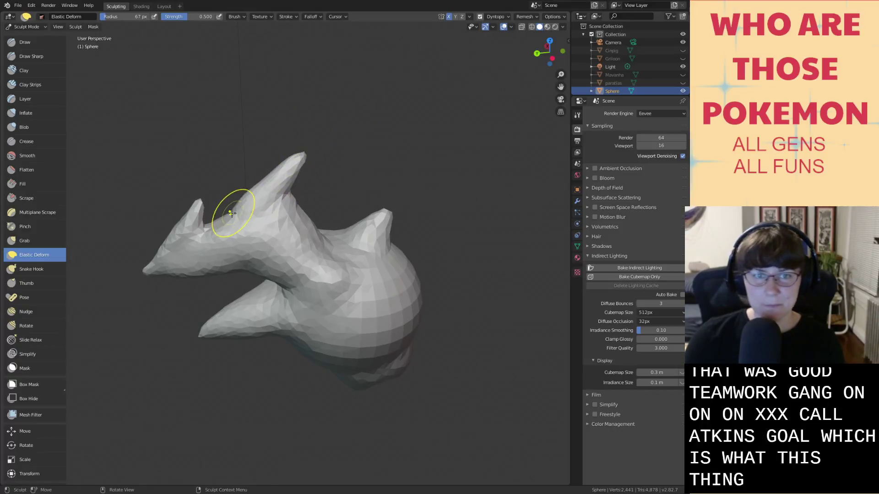
drag(225, 219, 231, 218)
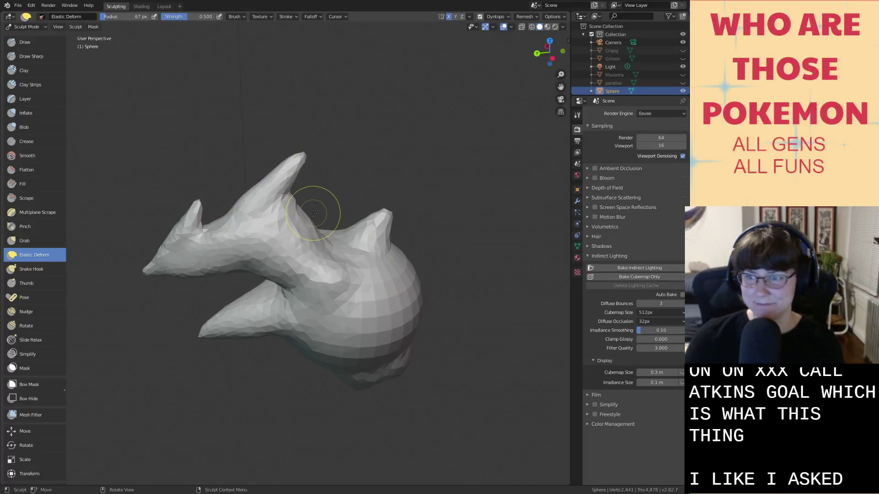
Raise the area between the horns and the top spike, and bend the upper limbs' tips downward with Elastic Deform.
mouse_move(334, 231)
middle_down()
mouse_move(313, 206)
mouse_move(335, 218)
mouse_move(331, 253)
middle_up()
drag(320, 229, 350, 212)
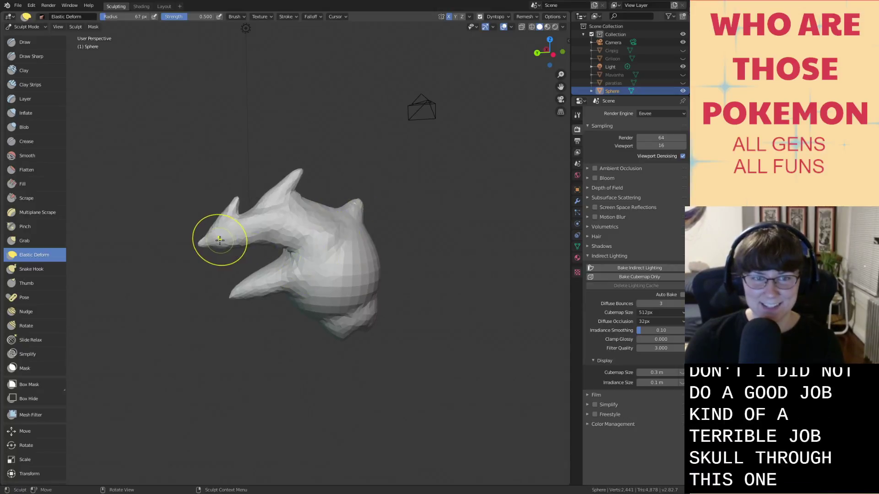
mouse_move(220, 239)
mouse_down()
mouse_move(198, 261)
mouse_move(214, 277)
mouse_move(276, 256)
mouse_move(270, 249)
mouse_move(321, 253)
mouse_up()
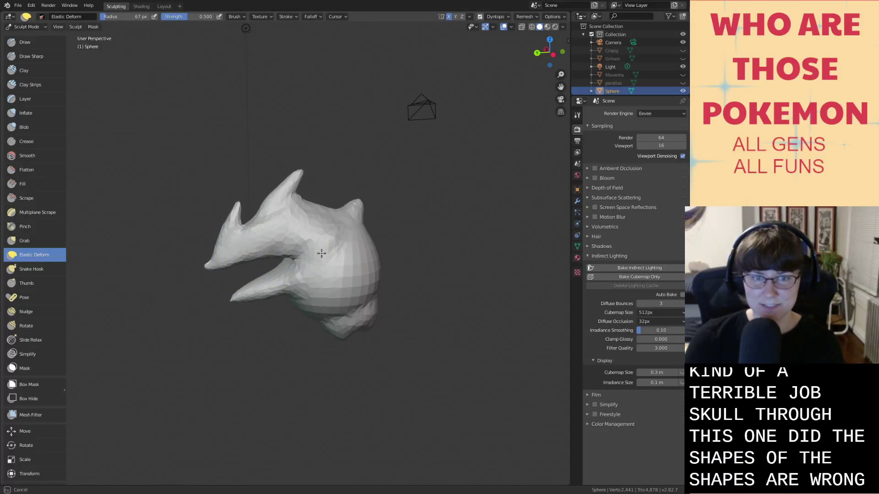
Rename the sphere object as Excaskull.
middle_drag(351, 240, 342, 211)
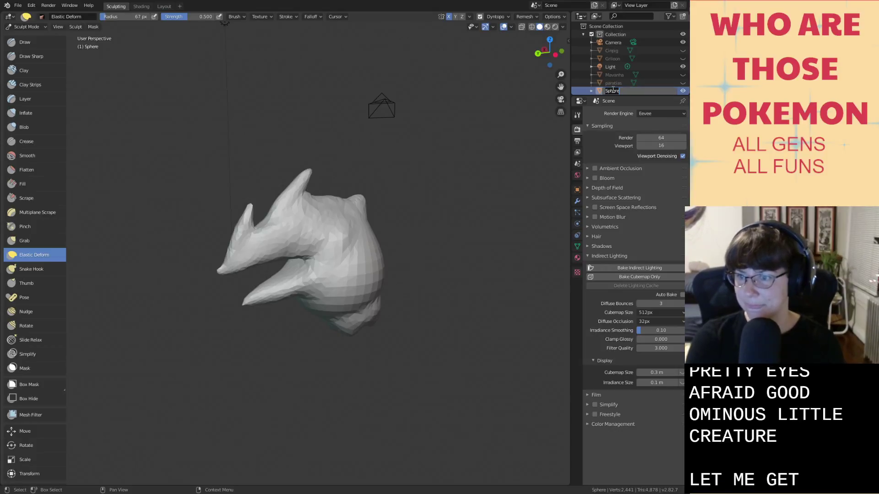
text(eggcu)
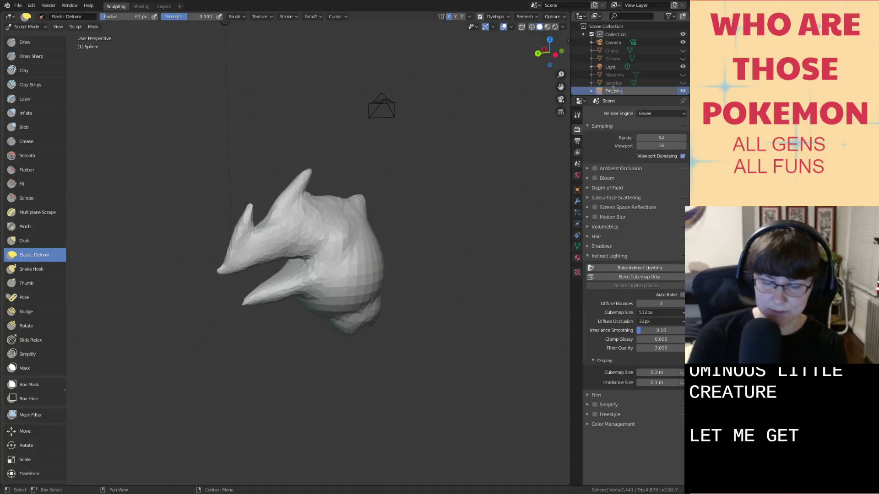
key(Return)
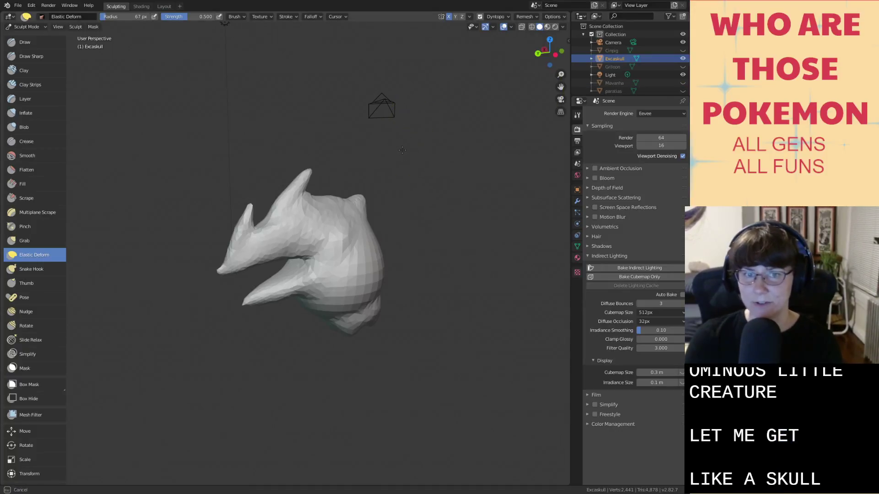
Smooth the top spike of the body, and pull it taller and narrower with Grab.
mouse_move(402, 150)
middle_down()
mouse_move(373, 197)
mouse_move(317, 214)
mouse_move(364, 221)
middle_up()
key(s)
drag(349, 222, 362, 201)
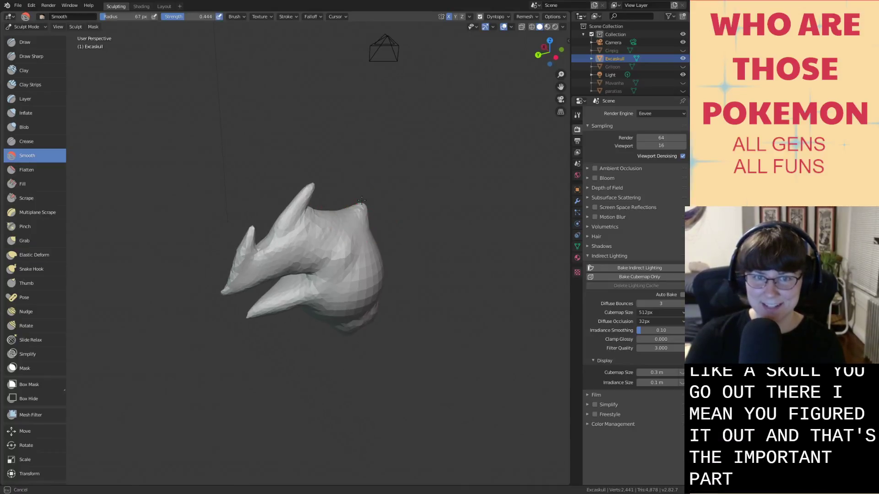
middle_drag(365, 204, 356, 211)
key(g)
scroll(359, 210, up, 2)
drag(406, 196, 401, 189)
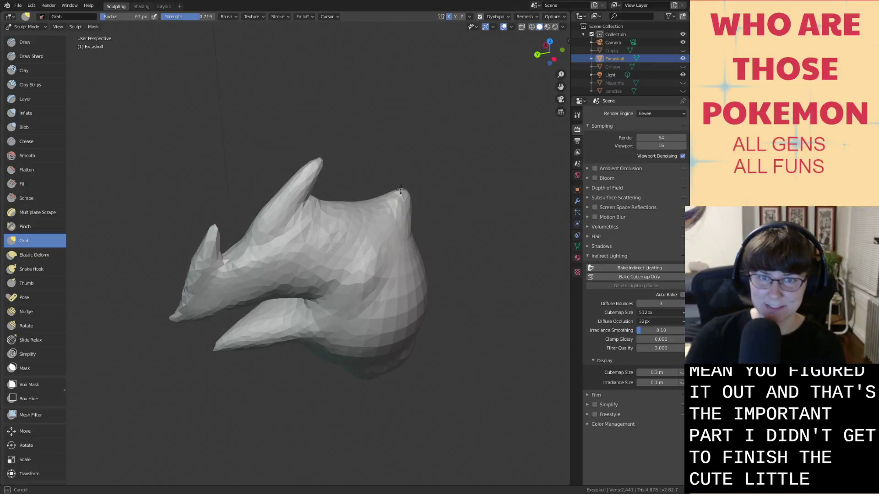
middle_drag(397, 161, 418, 211)
mouse_move(418, 210)
mouse_down()
mouse_move(387, 186)
mouse_move(401, 194)
mouse_up()
middle_drag(377, 192, 346, 167)
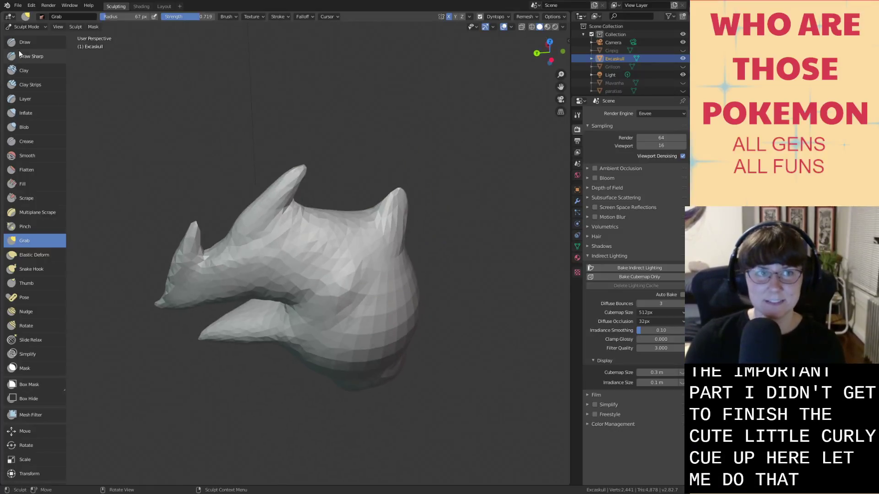
Smooth the top spike into a slimmer point and save the file.
key(shift+s)
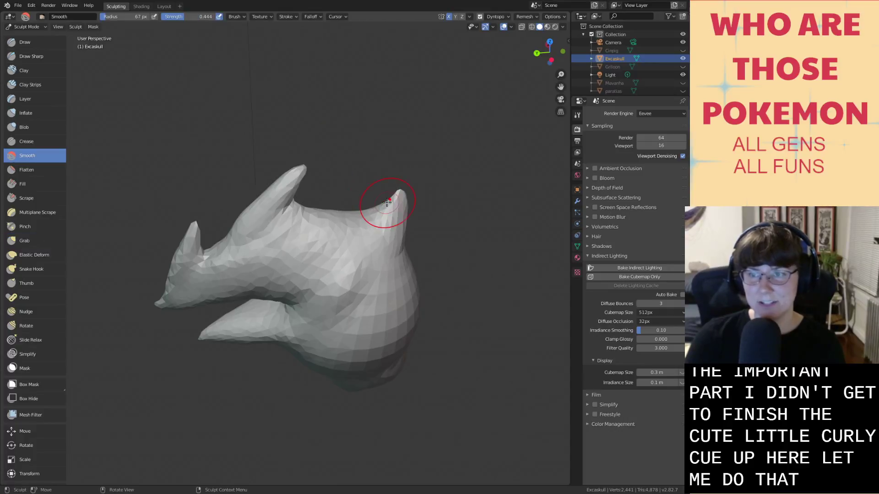
middle_drag(387, 202, 430, 280)
key(ctrl+s)
scroll(418, 261, down, 4)
scroll(416, 273, up, 3)
key(ctrl+s)
scroll(339, 279, down, 2)
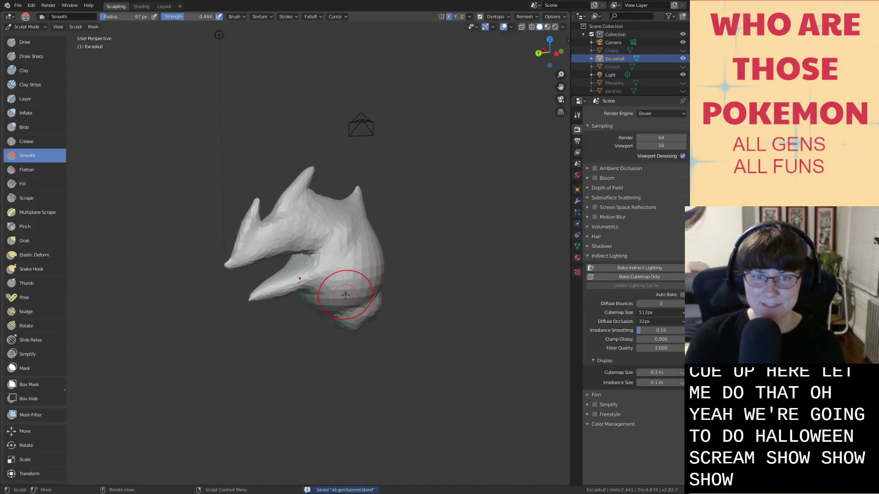
Review the Excaskull sculpt from the side, above and below, and save the file.
mouse_move(346, 296)
middle_down()
mouse_move(352, 314)
mouse_move(334, 314)
mouse_move(374, 357)
mouse_move(372, 346)
mouse_move(428, 336)
middle_up()
scroll(403, 355, down, 3)
scroll(431, 334, up, 4)
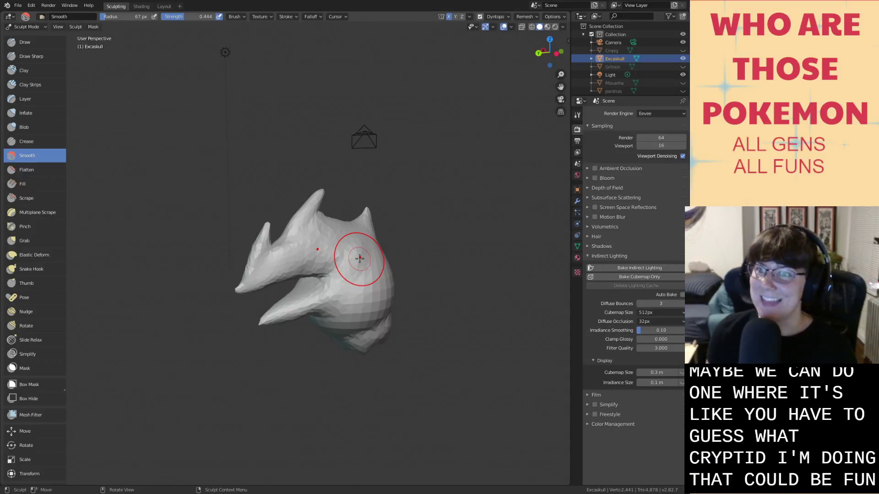
middle_drag(360, 258, 345, 255)
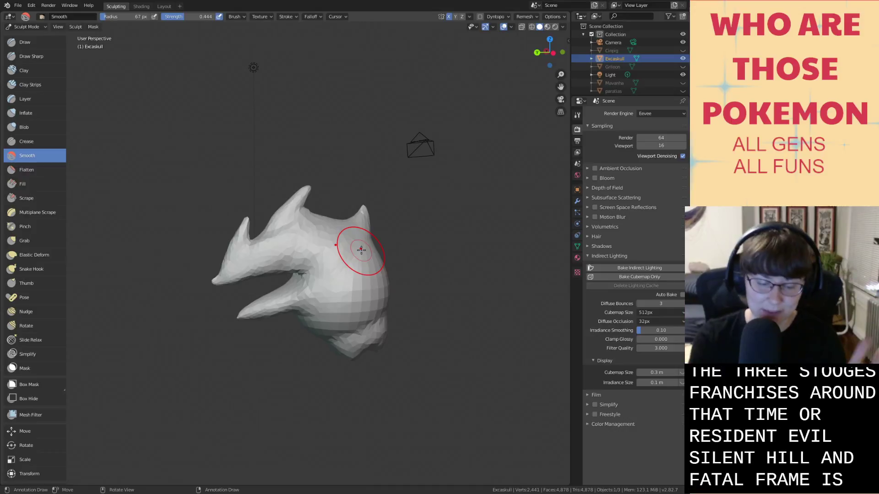
middle_drag(361, 249, 413, 268)
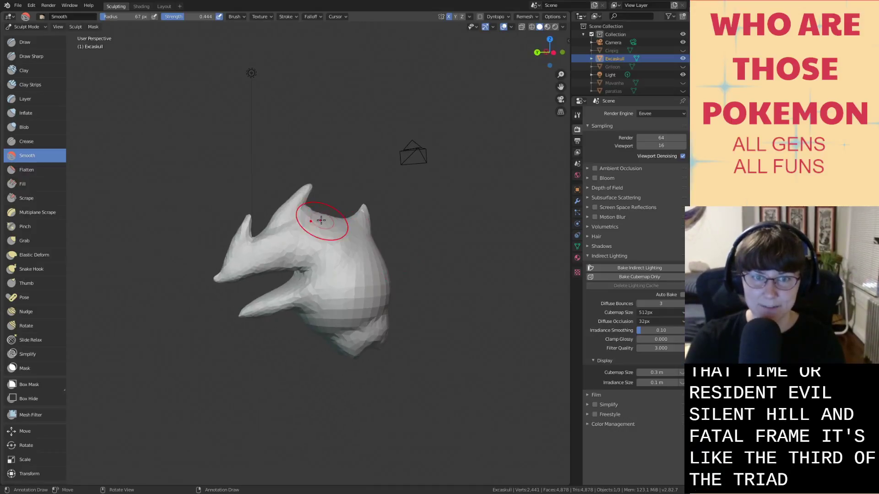
scroll(312, 220, up, 3)
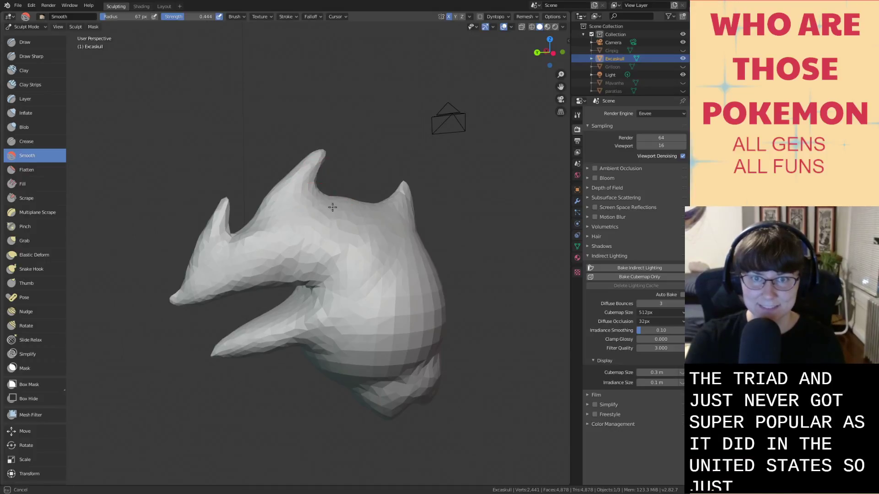
key(ctrl+s)
scroll(365, 224, down, 3)
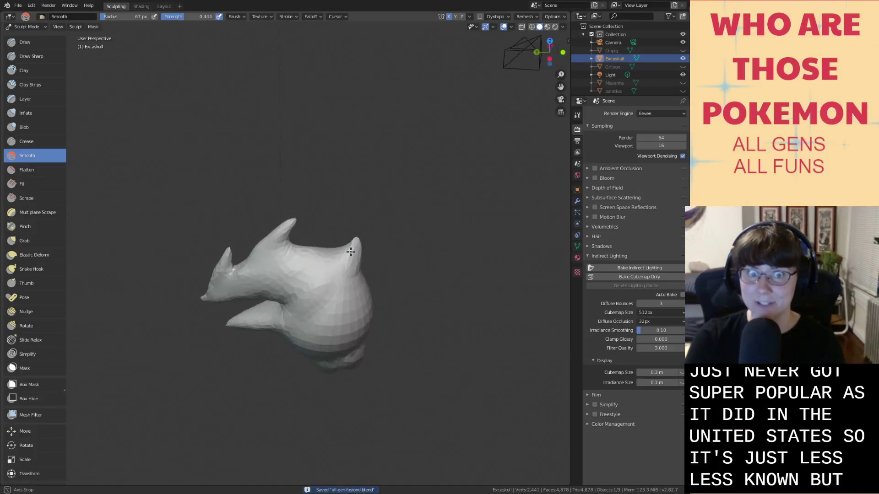
key(ctrl+s)
scroll(421, 236, up, 2)
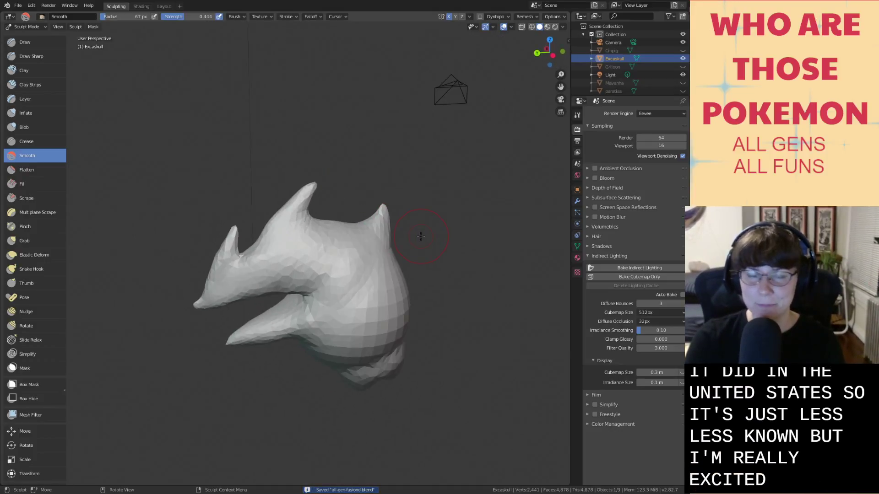
mouse_move(430, 249)
middle_down()
mouse_move(434, 227)
mouse_move(458, 212)
middle_up()
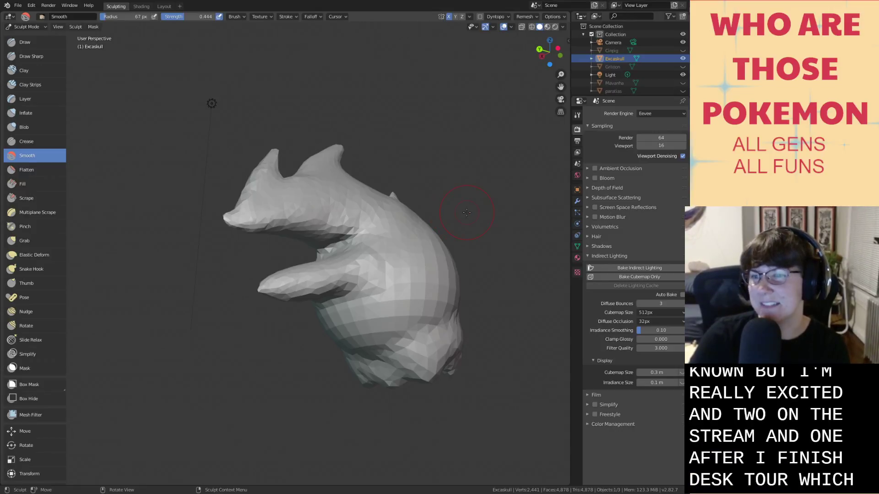
key(ctrl+s)
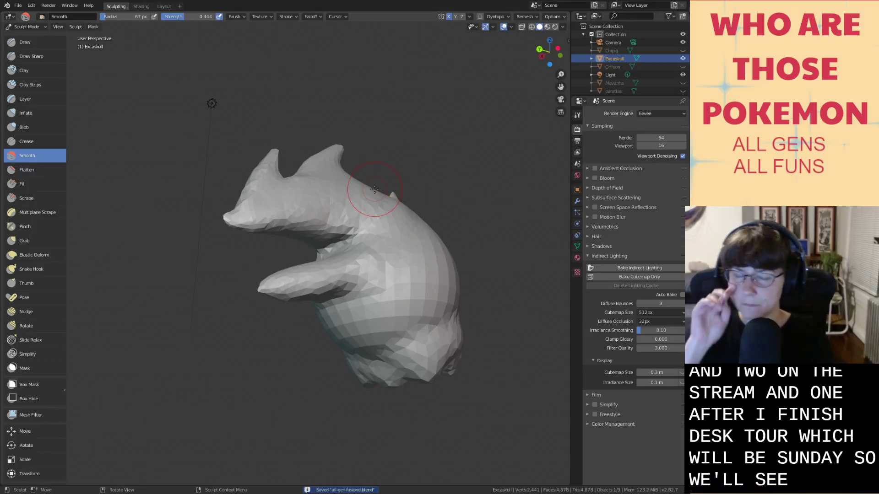
middle_drag(374, 189, 454, 225)
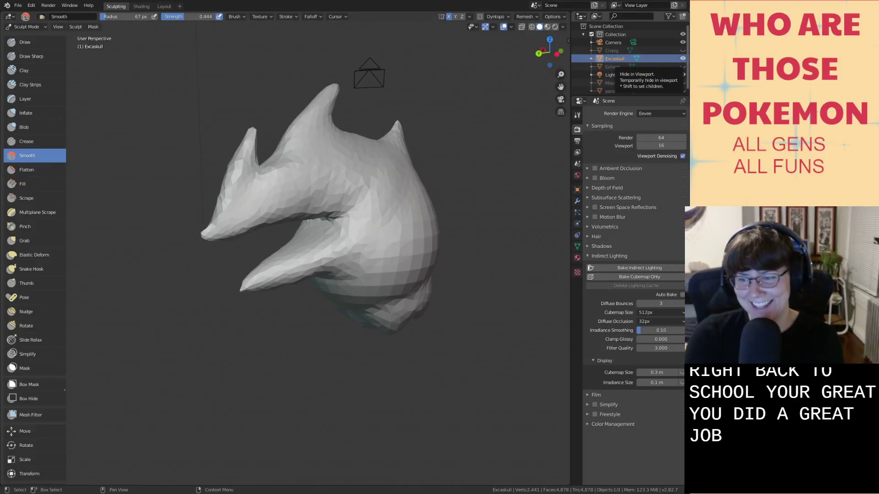
Hide Excaskull in the viewport and add a new UV sphere for the next creature.
click(682, 59)
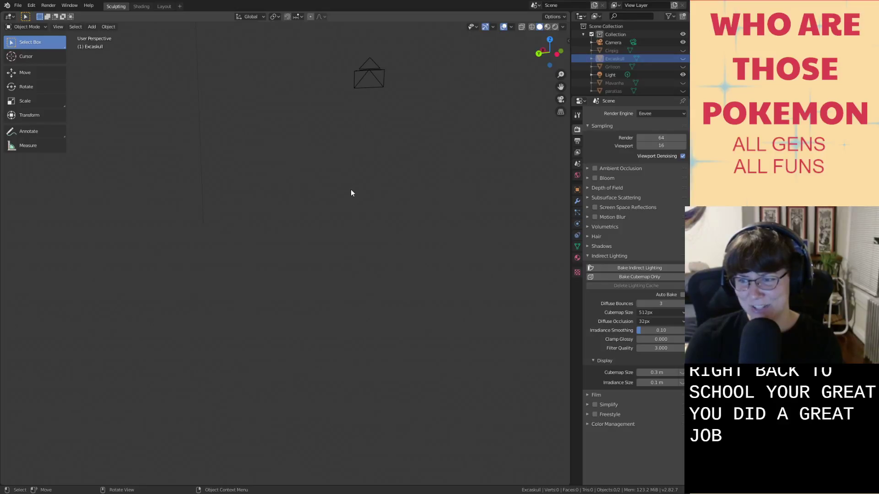
middle_drag(215, 112, 309, 166)
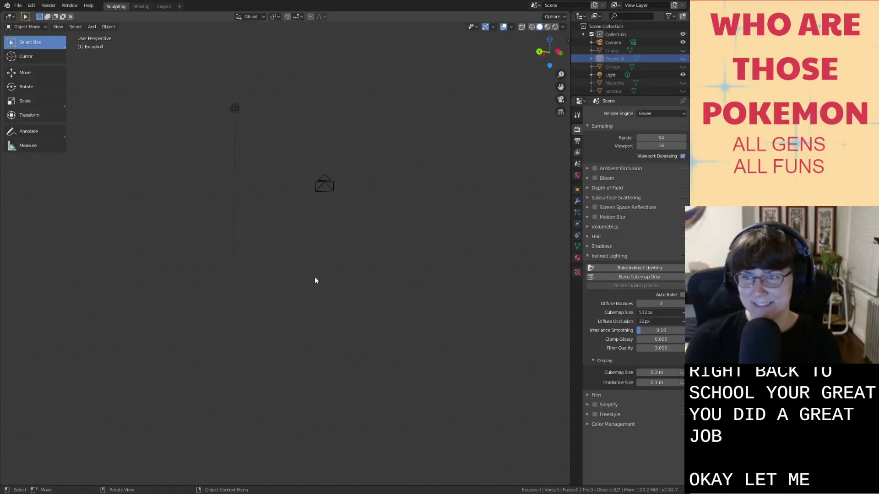
middle_drag(315, 280, 300, 294)
key(shift+a)
mouse_move(307, 295)
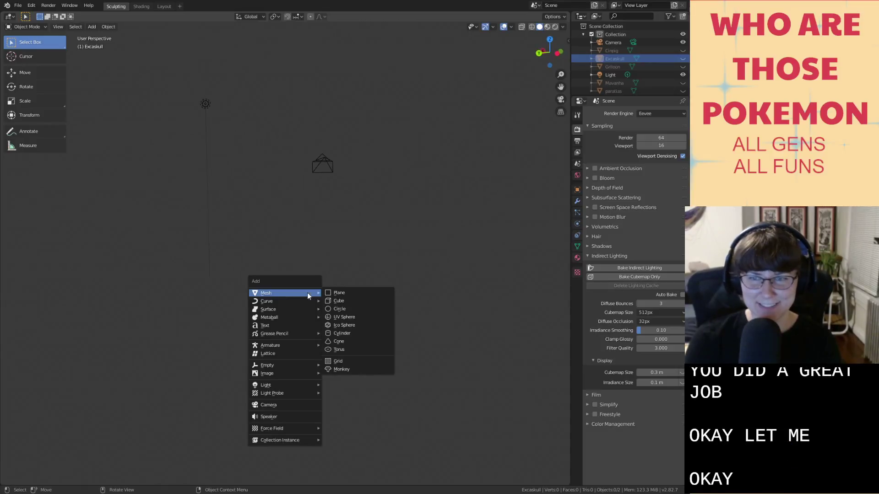
click(344, 317)
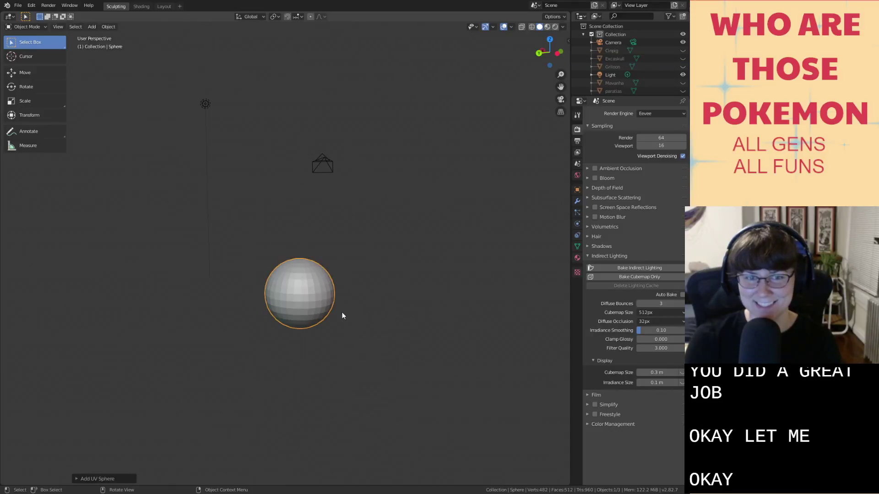
Move the new sphere upward along the Z axis.
middle_drag(341, 311, 331, 311)
key(g)
key(z)
click(346, 256)
Try to scale the sphere up uniformly, and undo the resize.
middle_drag(346, 257, 297, 279)
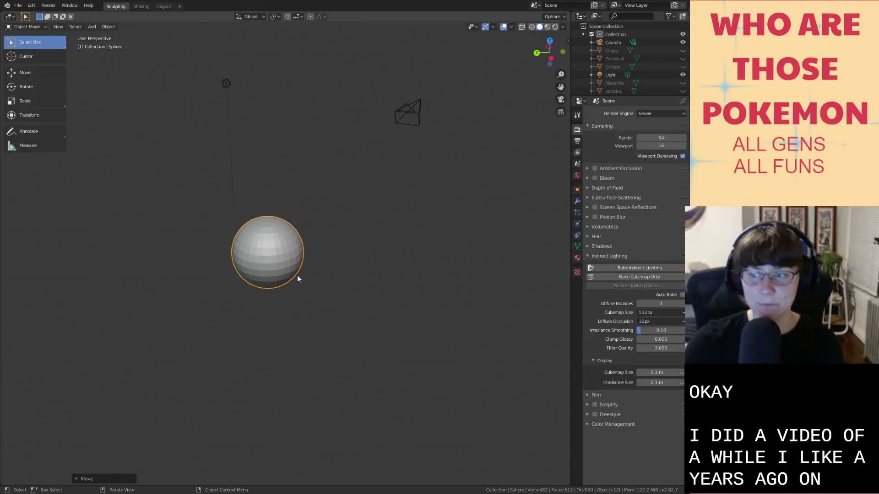
middle_drag(292, 270, 281, 270)
key(s)
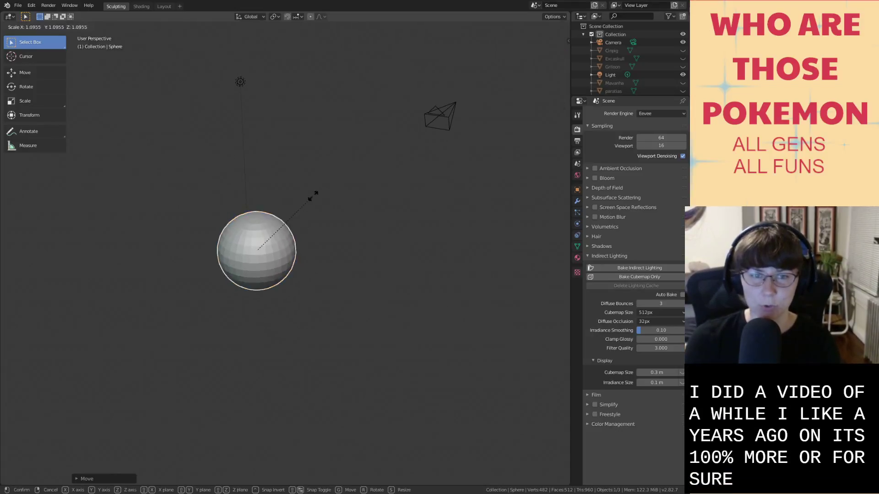
click(329, 175)
middle_drag(329, 175, 256, 119)
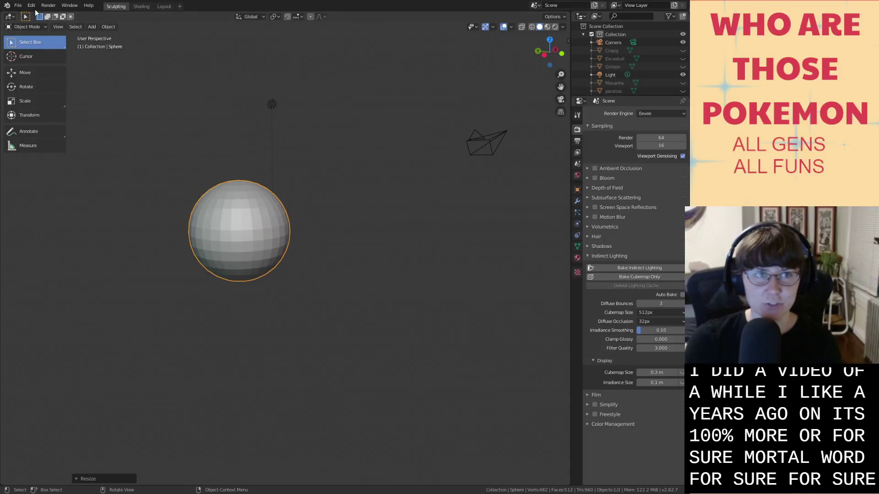
key(ctrl+z)
Put the sphere in Sculpt Mode with Dyntopo enabled and the Inflate brush active.
click(28, 27)
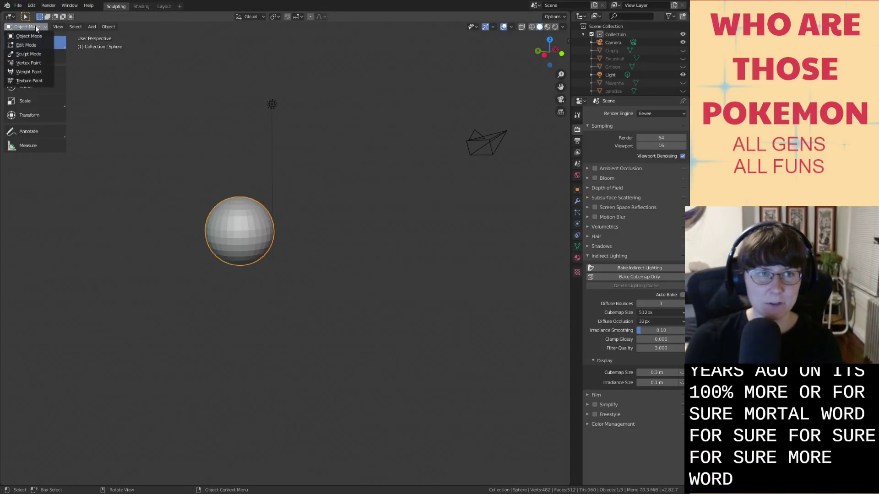
click(41, 54)
mouse_move(334, 233)
middle_down()
mouse_move(349, 226)
mouse_move(393, 320)
mouse_move(434, 293)
middle_up()
click(481, 17)
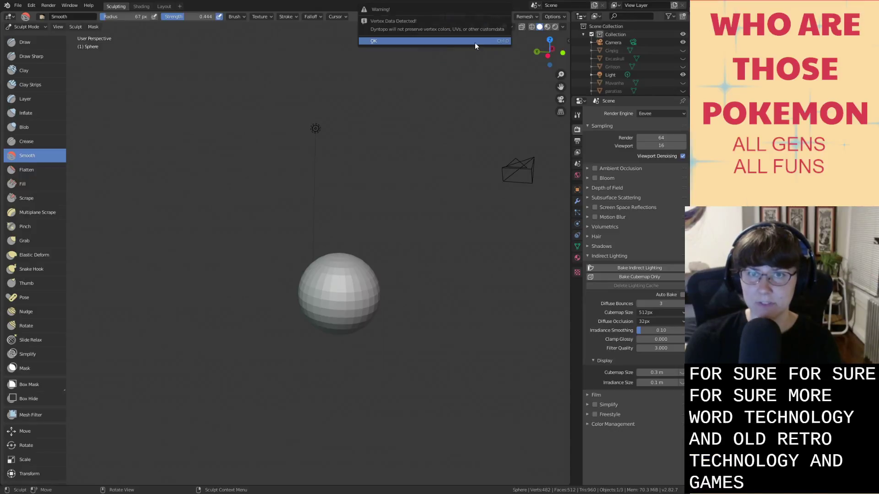
click(474, 41)
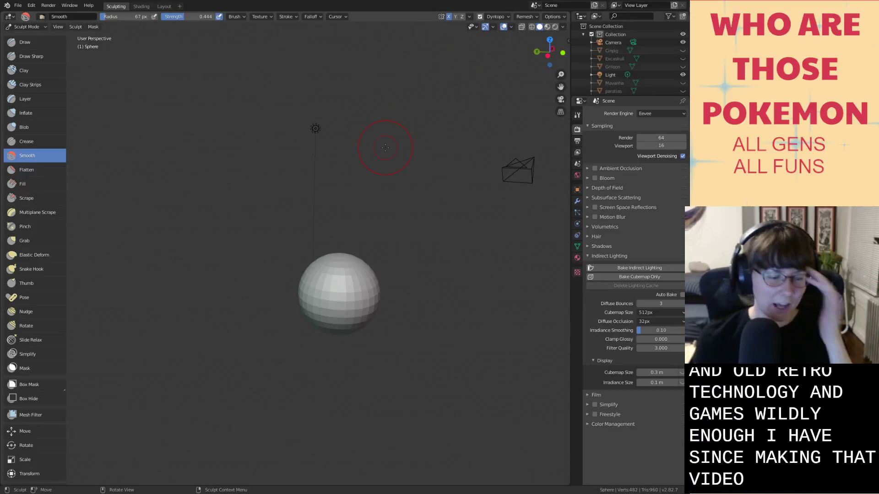
middle_drag(341, 294, 303, 255)
middle_drag(158, 167, 178, 208)
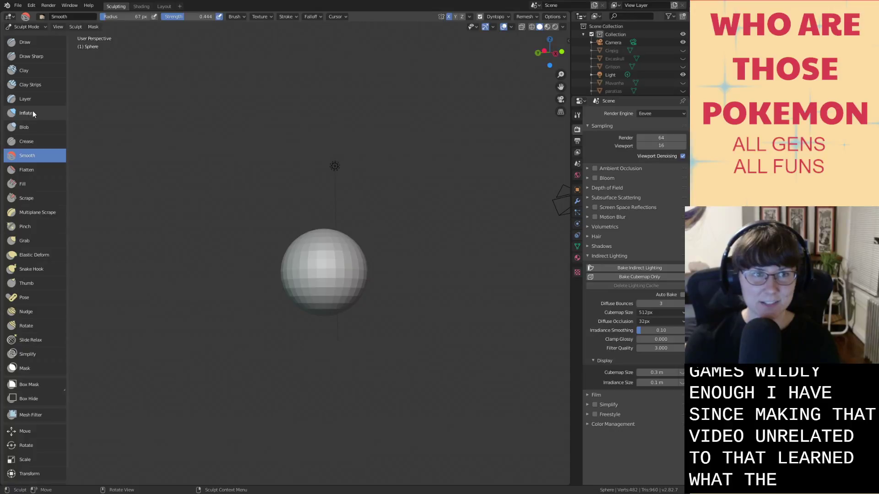
key(i)
Try Inflate strokes on the sphere's underside with the 67 px brush, undoing each one.
drag(345, 289, 339, 311)
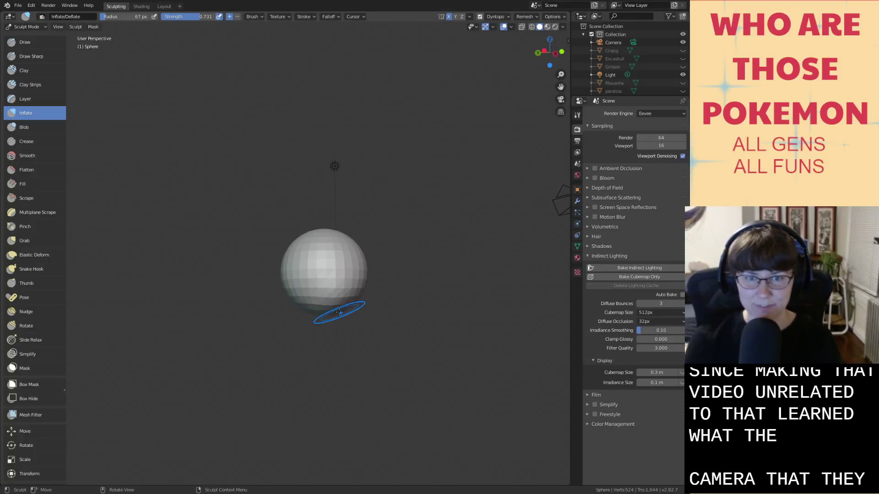
middle_drag(340, 312, 324, 272)
key(ctrl+z)
scroll(350, 244, up, 3)
shift+middle_drag(349, 243, 323, 284)
middle_drag(323, 270, 320, 254)
mouse_move(297, 180)
mouse_down()
mouse_move(269, 235)
mouse_move(323, 196)
mouse_move(336, 215)
mouse_move(338, 207)
mouse_move(325, 261)
mouse_move(276, 234)
mouse_move(325, 199)
mouse_move(323, 242)
mouse_move(275, 247)
mouse_move(280, 196)
mouse_move(268, 237)
mouse_move(305, 200)
mouse_move(334, 217)
mouse_move(330, 231)
mouse_up()
key(ctrl+z)
Inflate a ragged ring on the sphere's underside with a 43 px brush radius, and save the file.
key(f)
click(316, 199)
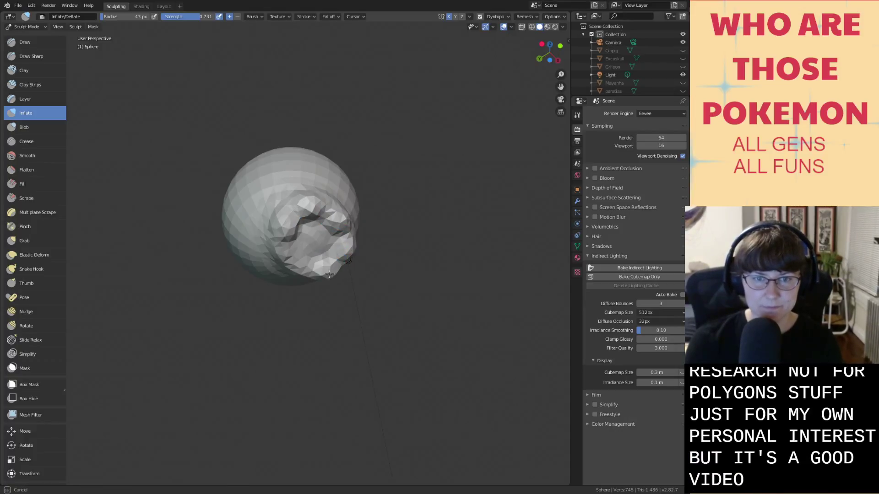
drag(306, 254, 291, 262)
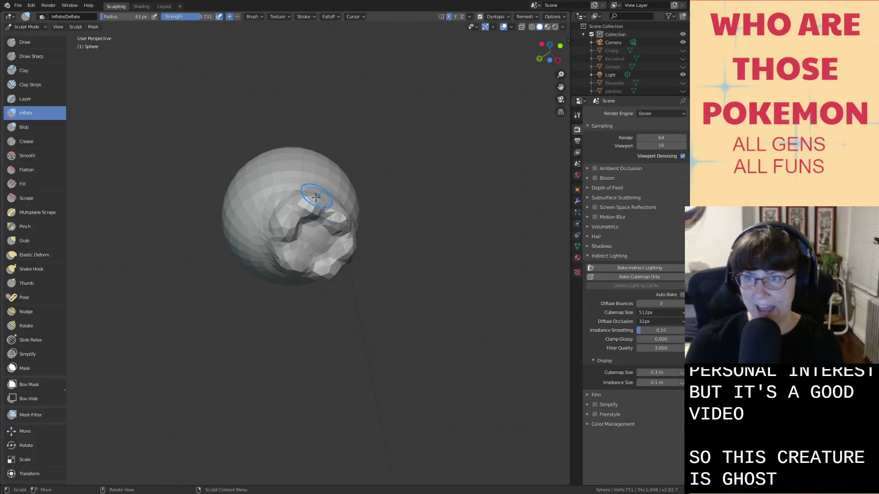
middle_drag(311, 216, 398, 252)
key(ctrl+s)
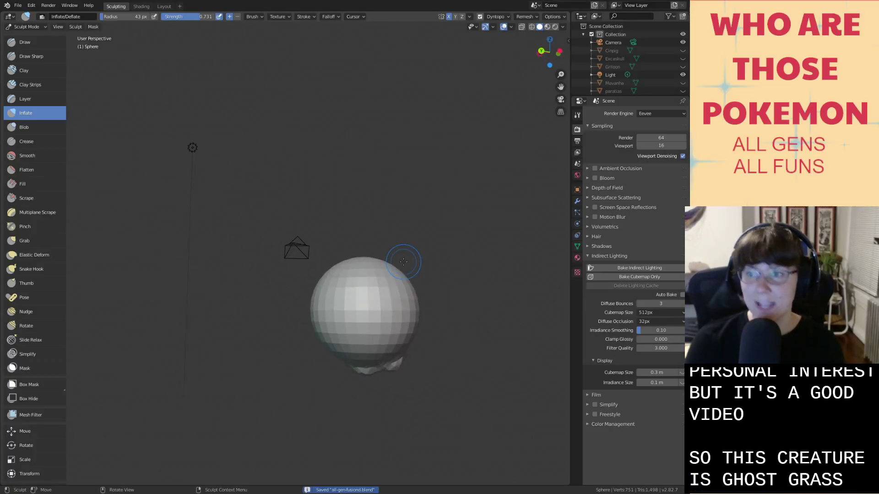
Raise a short arm stub on each side of the sphere's lower half with the Draw brush.
mouse_move(374, 213)
middle_down()
mouse_move(351, 198)
mouse_move(363, 216)
mouse_move(340, 228)
mouse_move(346, 245)
mouse_move(304, 262)
middle_up()
scroll(359, 265, up, 1)
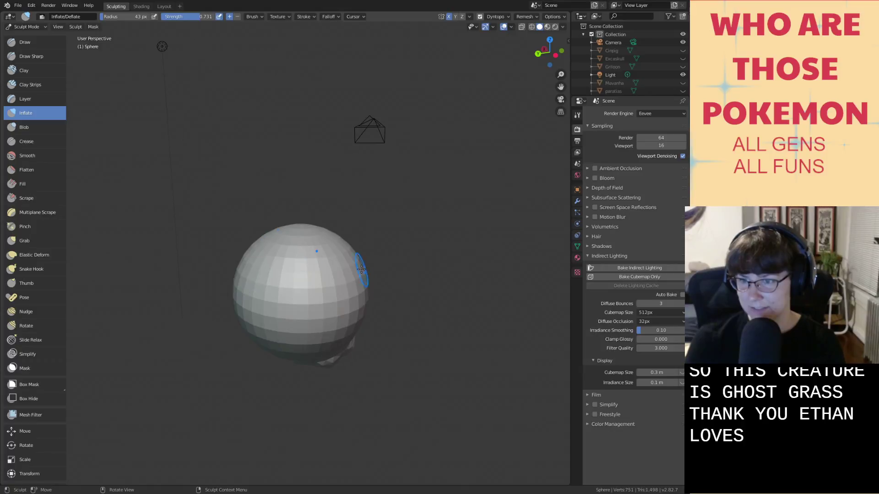
click(23, 42)
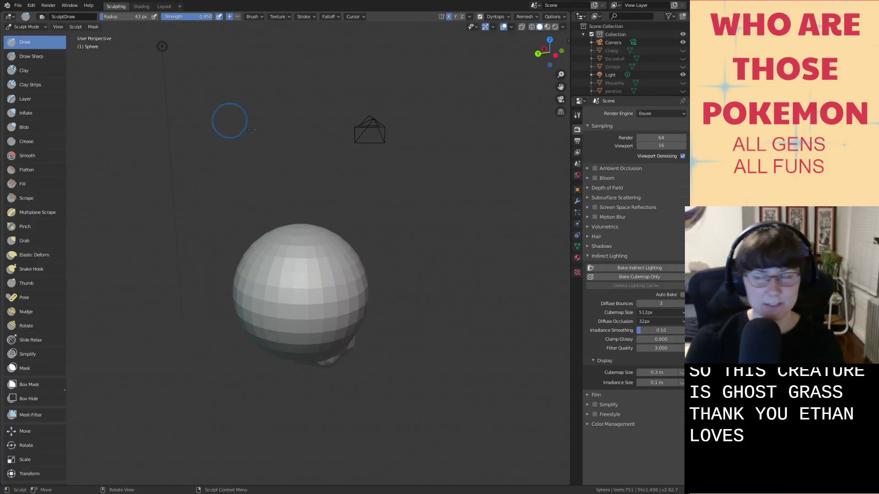
scroll(467, 322, up, 1)
scroll(353, 341, down, 2)
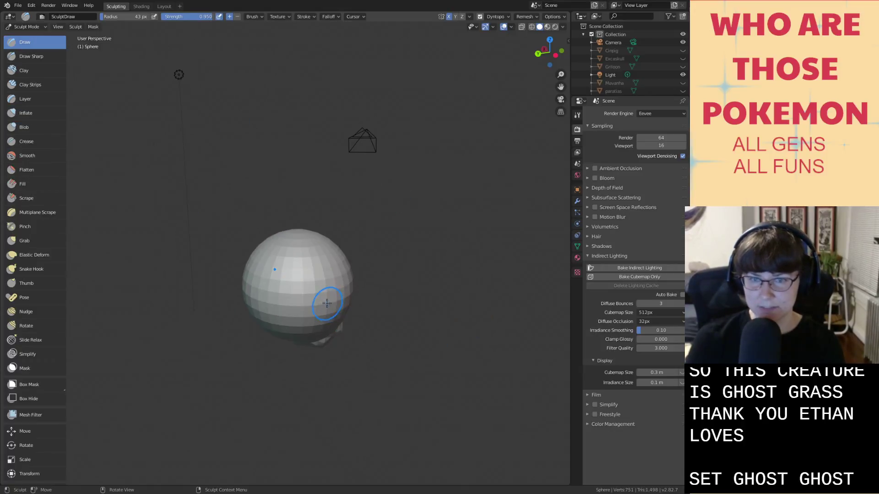
mouse_move(327, 303)
mouse_down()
mouse_move(364, 284)
mouse_move(334, 304)
mouse_up()
key(Escape)
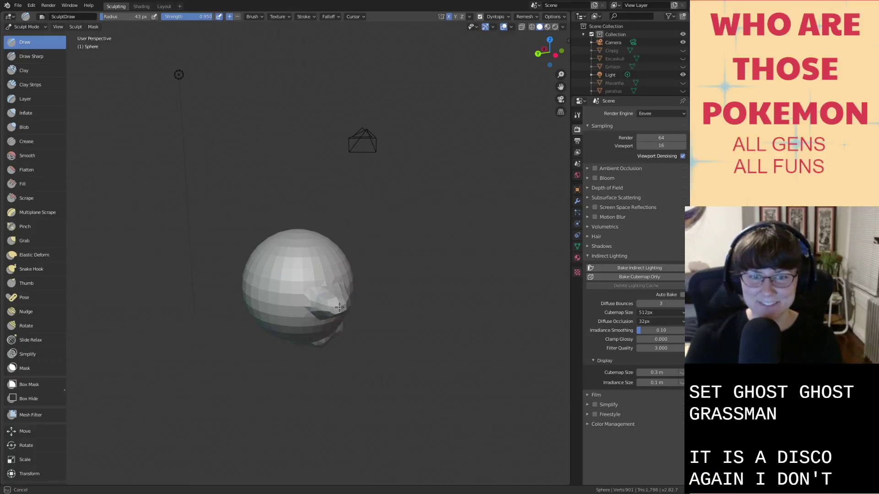
drag(339, 307, 350, 307)
Build the two side stubs out into longer, thicker arms with more Draw strokes.
mouse_move(352, 307)
middle_down()
mouse_move(276, 334)
mouse_move(285, 339)
mouse_move(323, 318)
mouse_move(311, 309)
middle_up()
scroll(275, 297, up, 1)
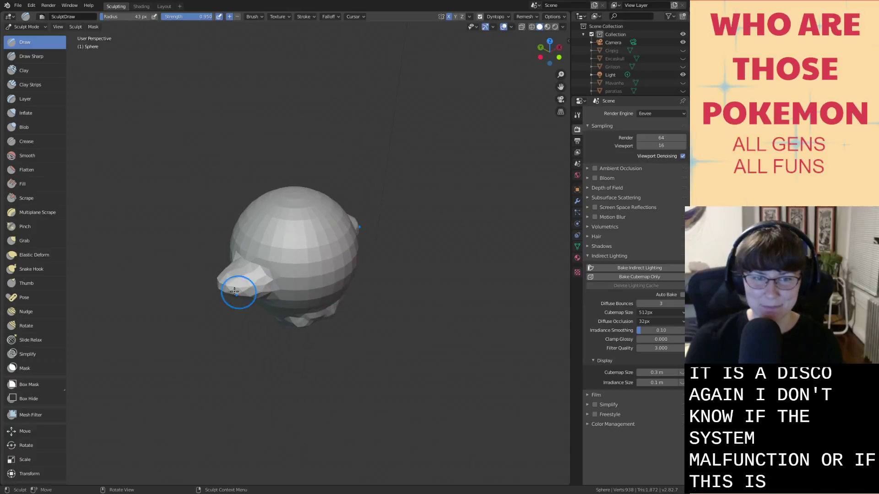
mouse_move(232, 289)
mouse_down()
mouse_move(251, 292)
mouse_move(232, 294)
mouse_up()
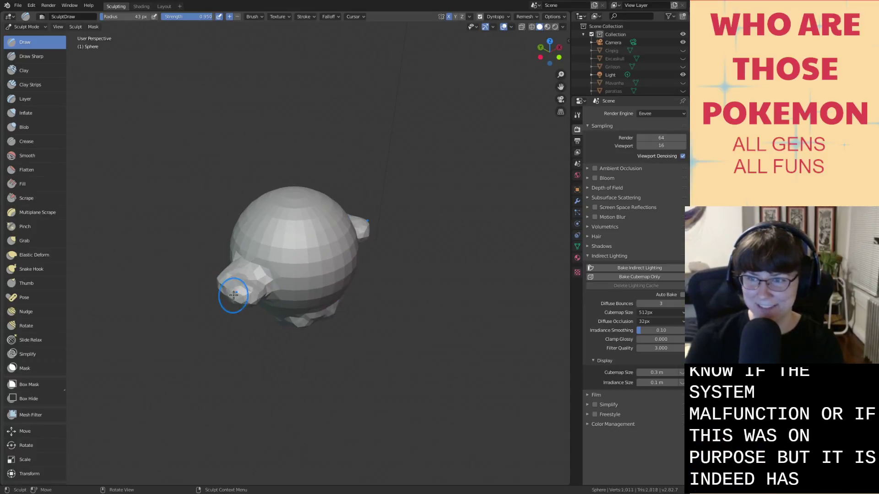
middle_drag(232, 295, 241, 288)
drag(248, 282, 246, 288)
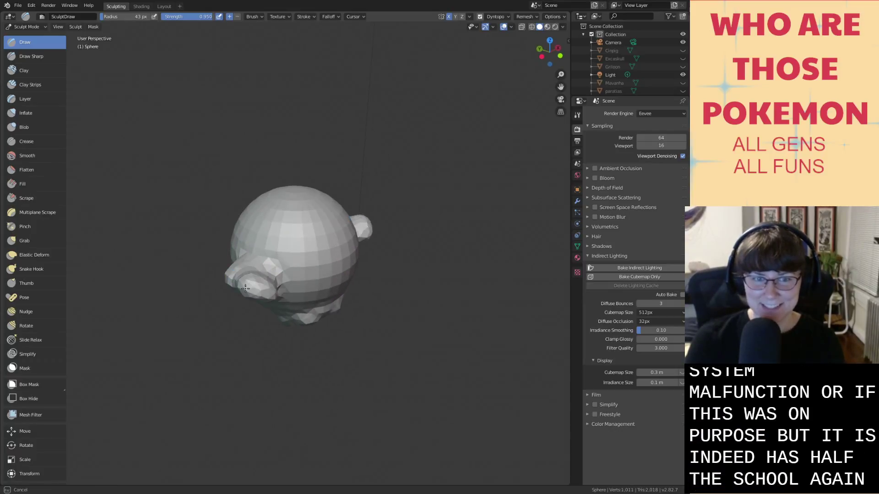
middle_drag(274, 300, 307, 311)
click(294, 289)
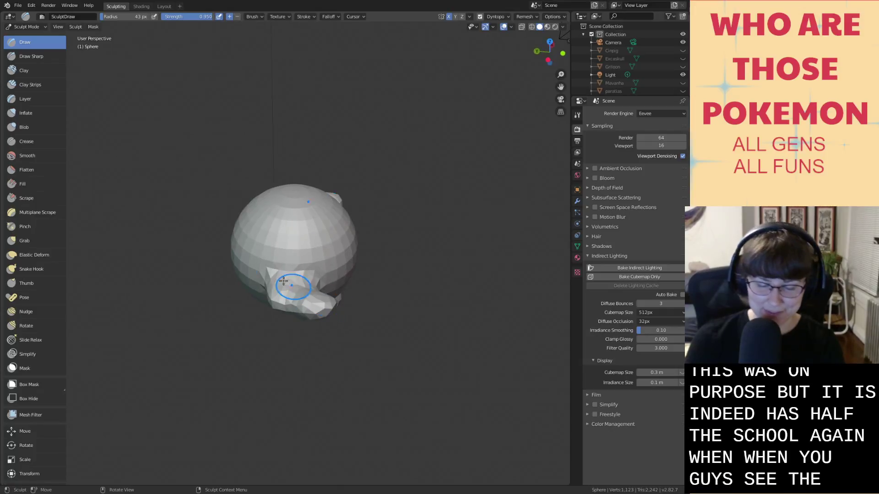
Pull the tips of both arms forward and bend them inward with the Grab brush at a 43 px radius.
middle_drag(241, 259, 139, 262)
key(g)
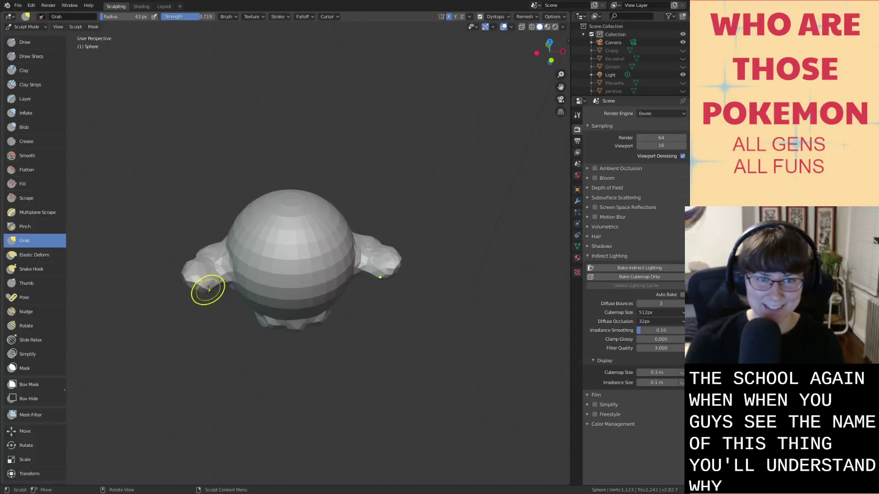
mouse_move(206, 290)
middle_down()
mouse_move(256, 296)
mouse_move(281, 315)
mouse_move(311, 312)
mouse_move(367, 296)
mouse_move(362, 247)
mouse_move(370, 242)
mouse_move(341, 291)
mouse_move(307, 316)
middle_up()
key(s)
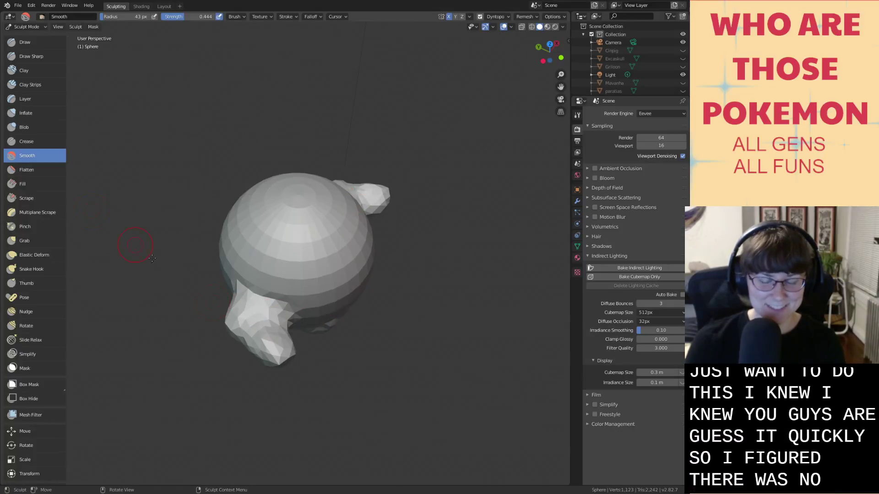
key(g)
scroll(284, 364, down, 1)
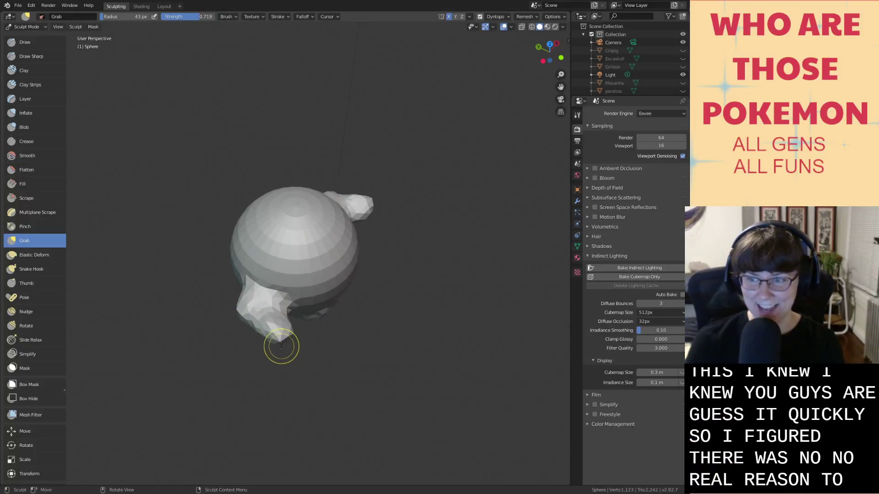
middle_drag(281, 339, 263, 336)
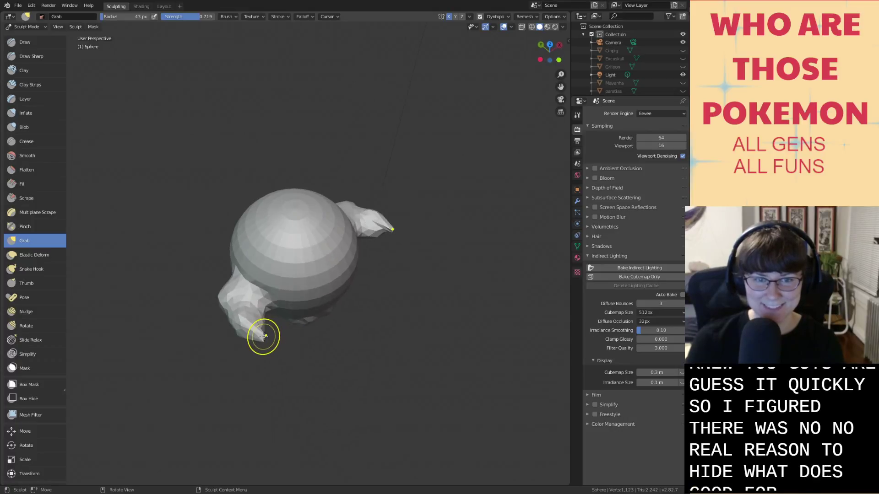
mouse_move(263, 336)
mouse_down()
mouse_move(221, 301)
mouse_move(247, 313)
mouse_up()
Inflate the thin ends of both arms and smooth the arms along their length.
key(i)
middle_drag(273, 320, 349, 290)
mouse_move(349, 290)
mouse_down()
mouse_move(325, 284)
mouse_move(372, 285)
mouse_up()
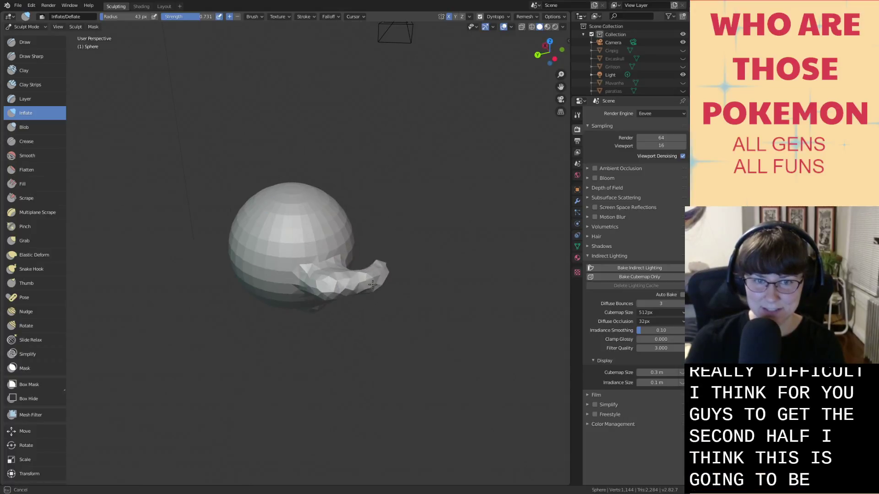
mouse_move(350, 294)
middle_down()
mouse_move(366, 302)
mouse_move(368, 281)
middle_up()
key(s)
mouse_move(329, 284)
mouse_down()
mouse_move(318, 284)
mouse_move(330, 273)
mouse_move(393, 265)
mouse_up()
mouse_move(402, 268)
middle_down()
mouse_move(346, 327)
mouse_move(268, 294)
middle_up()
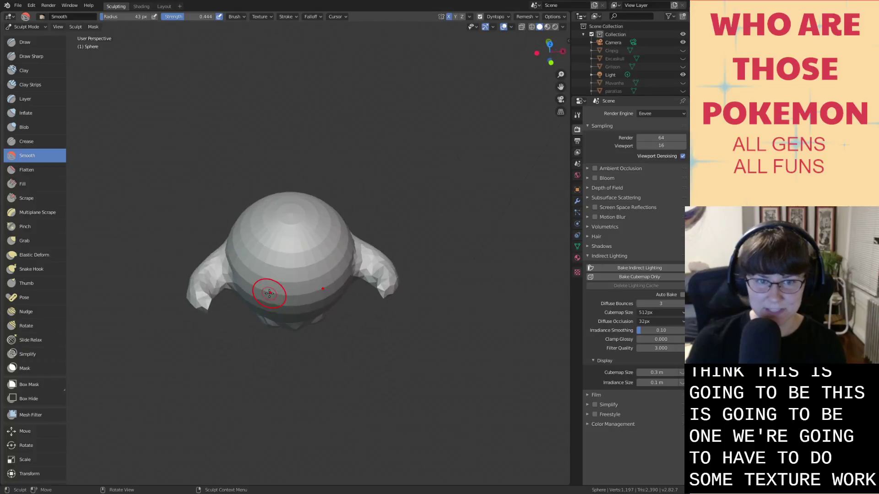
Thicken both arms from the shoulders to the rounded hands with more Inflate strokes.
scroll(217, 281, up, 2)
mouse_move(215, 281)
middle_down()
mouse_move(198, 281)
mouse_move(206, 288)
mouse_move(310, 249)
middle_up()
key(i)
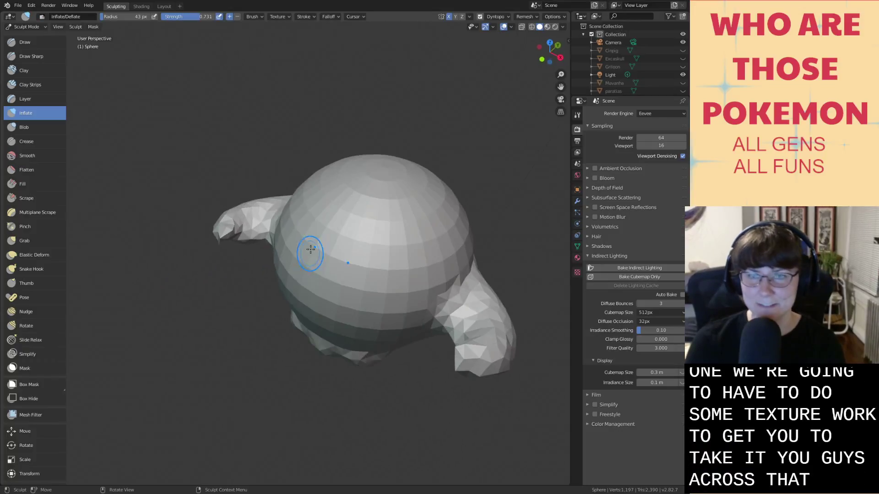
drag(278, 228, 263, 228)
drag(212, 245, 275, 239)
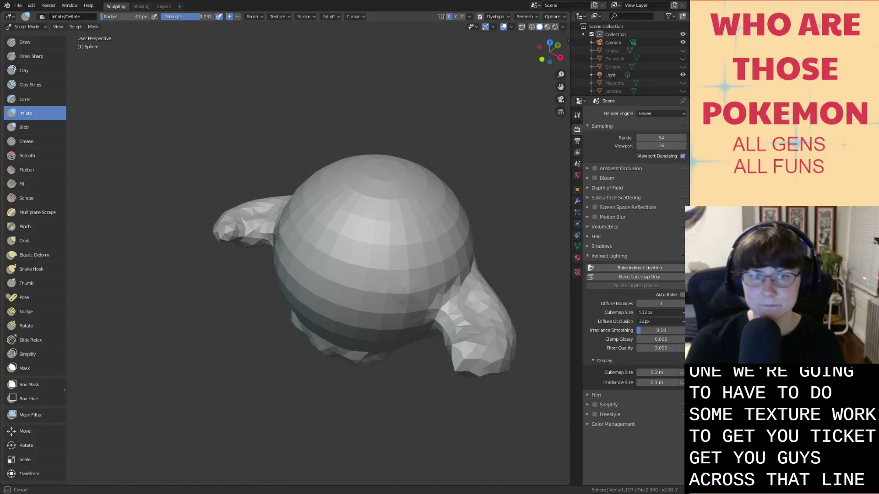
mouse_move(228, 243)
middle_down()
mouse_move(214, 247)
mouse_move(230, 270)
middle_up()
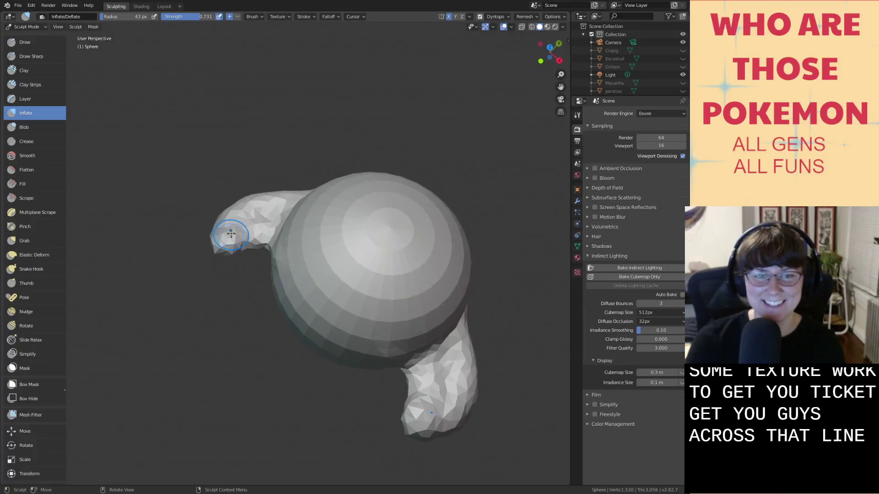
mouse_move(229, 234)
mouse_down()
mouse_move(218, 230)
mouse_move(247, 206)
mouse_move(268, 218)
mouse_move(267, 226)
mouse_up()
scroll(267, 219, down, 2)
mouse_move(254, 235)
middle_down()
mouse_move(123, 195)
mouse_move(117, 183)
middle_up()
middle_drag(195, 196, 293, 210)
Try to pull a peak up from the sphere's crown with the Grab brush at a 102 px radius, and undo it.
key(g)
scroll(290, 208, up, 2)
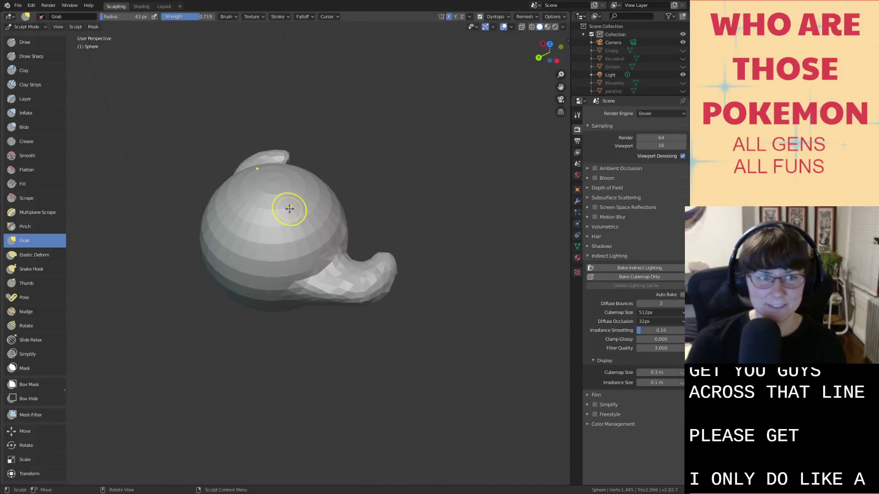
right_click(274, 181)
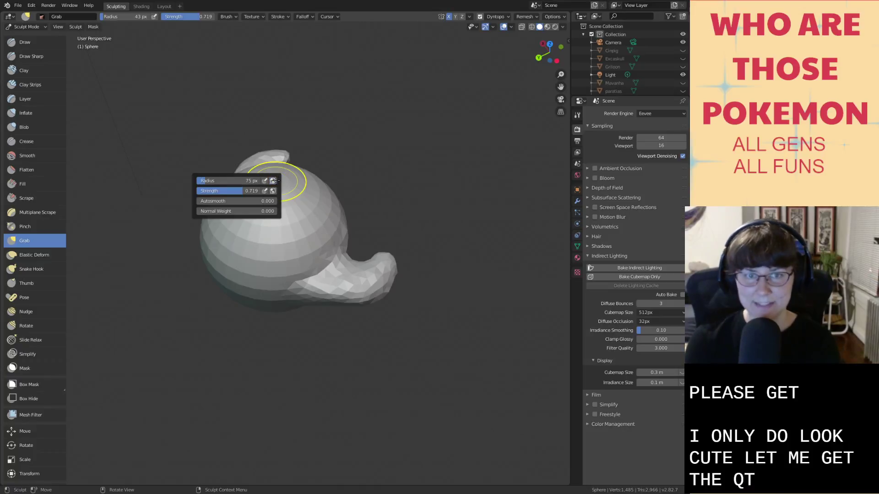
click(287, 179)
key(bracketright)
key(bracketright)
key(bracketright)
drag(287, 163, 292, 128)
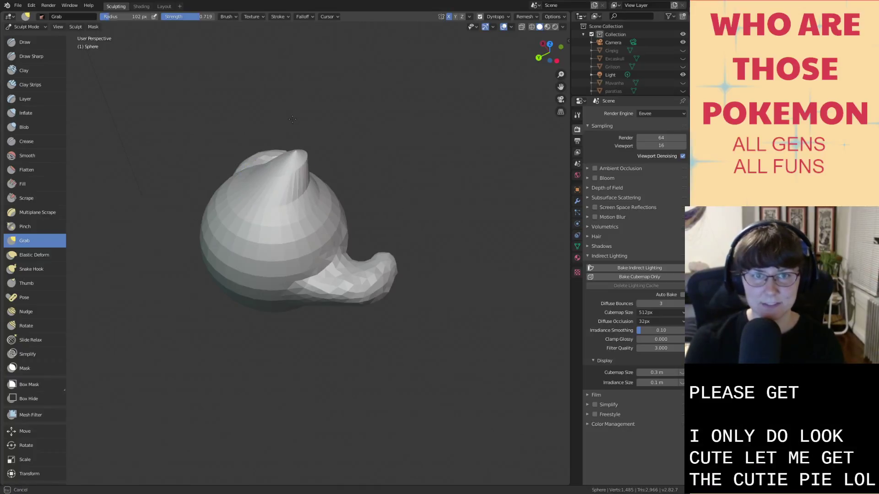
middle_drag(292, 121, 284, 116)
key(ctrl+z)
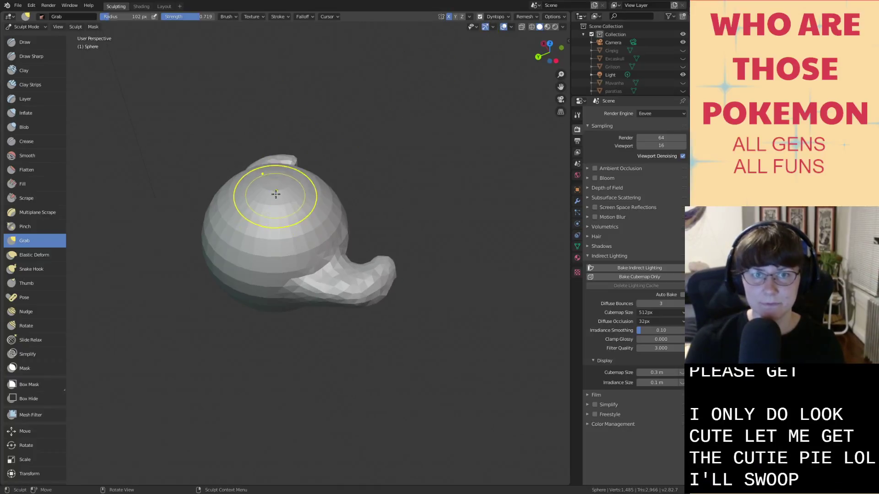
Inflate the sphere's crown with the brush radius enlarged to 153 px, and smooth the crown.
key(i)
scroll(291, 179, up, 2)
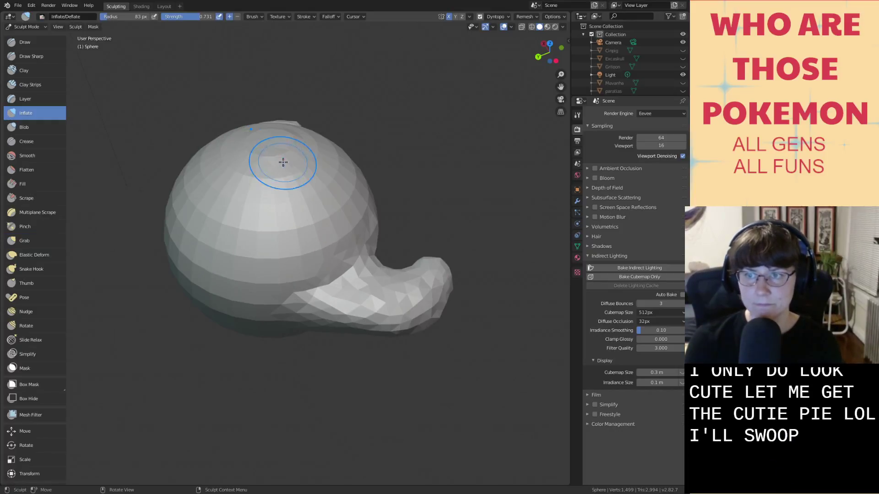
key(bracketright)
key(bracketright)
key(bracketright)
key(bracketright)
key(bracketright)
key(bracketright)
scroll(277, 164, down, 2)
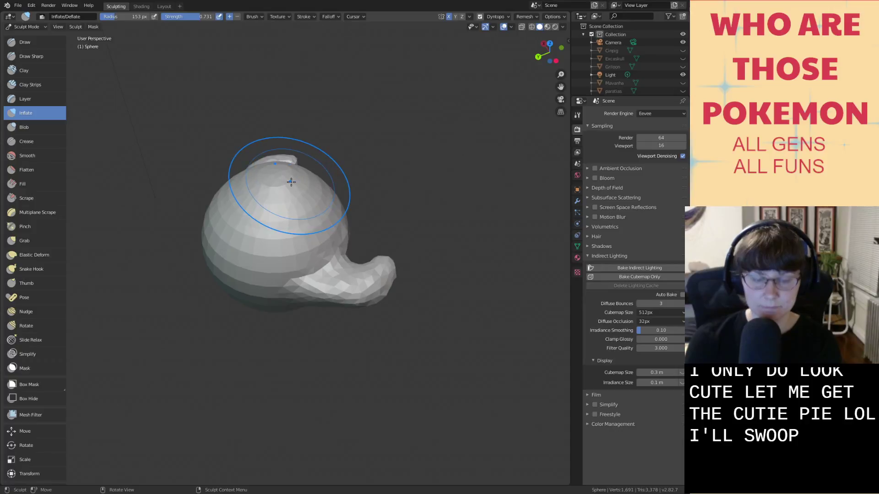
scroll(291, 182, up, 2)
key(s)
scroll(267, 129, down, 5)
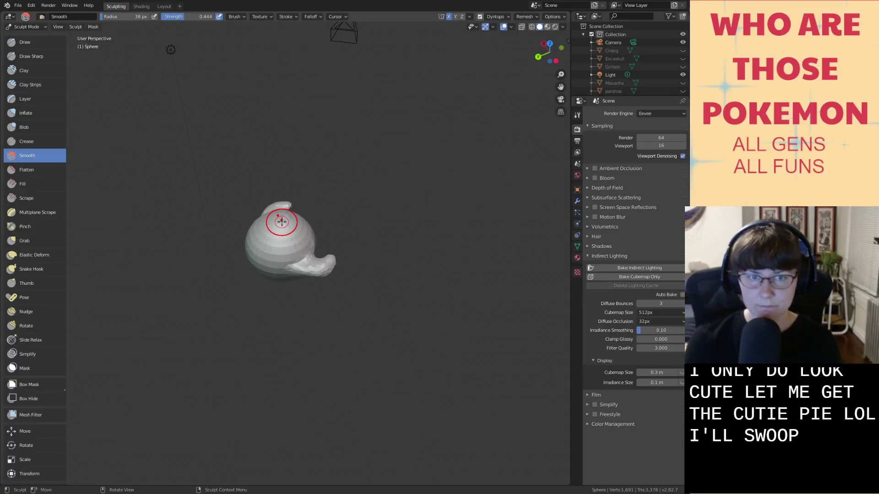
scroll(286, 222, up, 5)
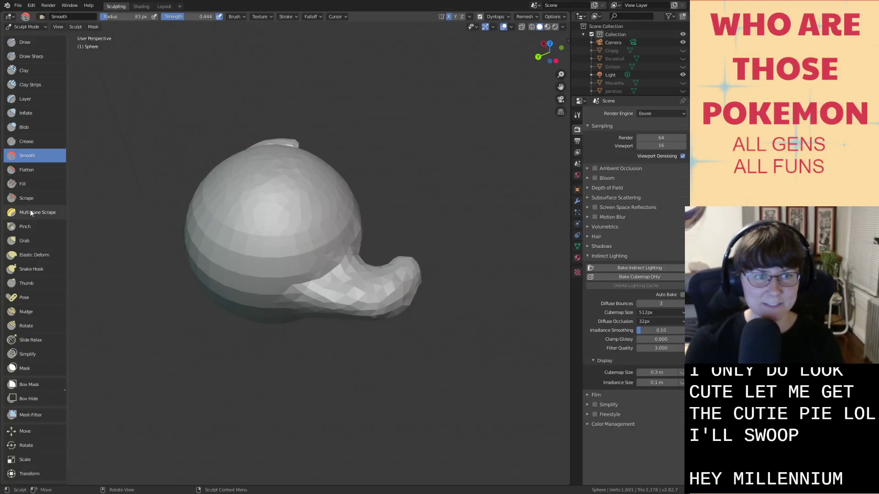
Draw a stem up out of the sphere's crown with the Snake Hook brush at an 83 px radius.
click(46, 266)
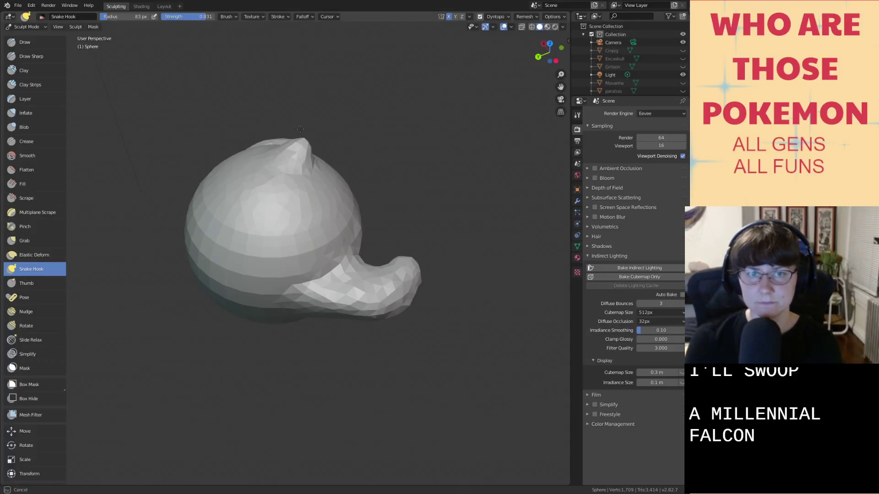
scroll(316, 104, up, 1)
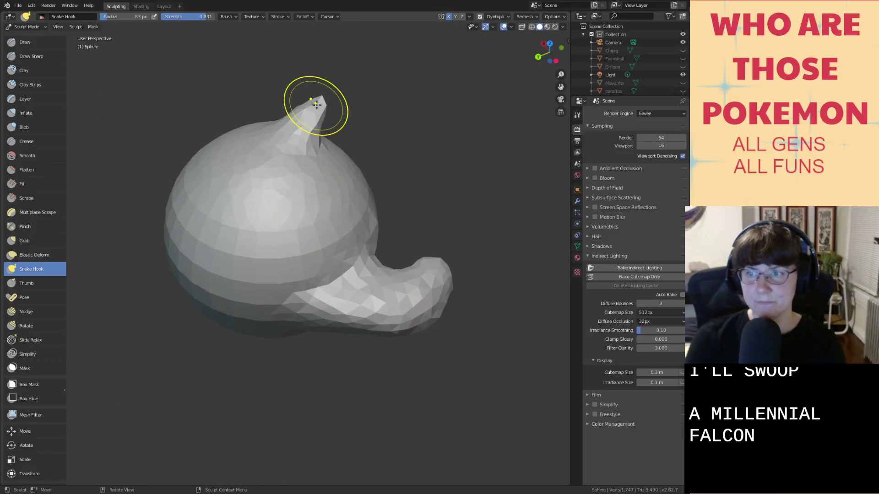
mouse_move(328, 113)
shift+middle_down()
mouse_move(350, 184)
mouse_move(343, 174)
shift+middle_up()
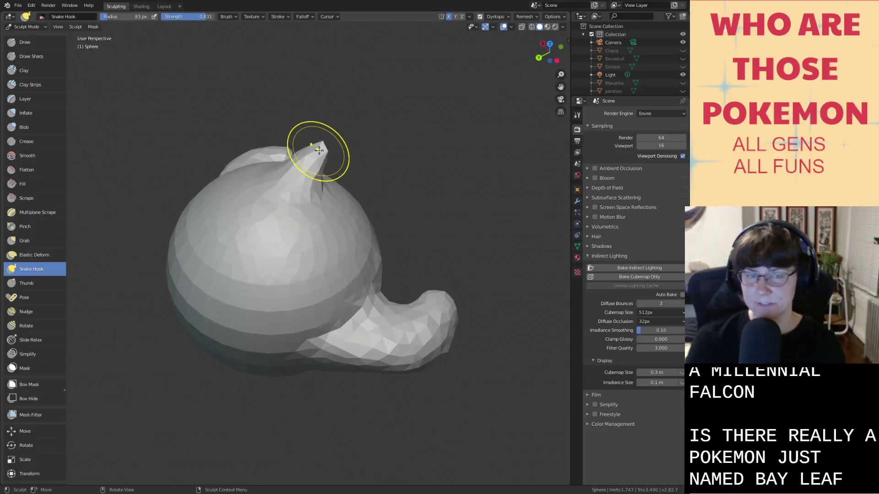
drag(319, 150, 304, 122)
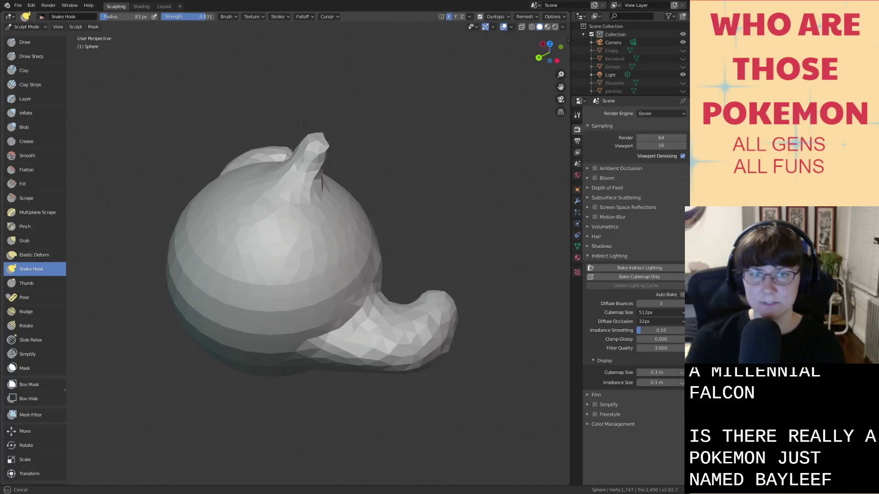
Turn off X mirroring and extend the stem into a thin, sideways-curling tip with the Snake Hook brush.
click(448, 16)
drag(319, 149, 307, 142)
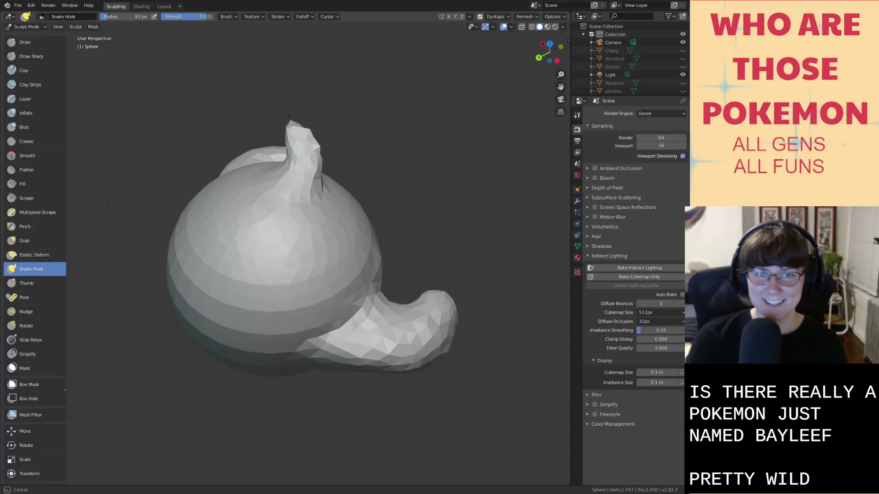
mouse_move(314, 93)
mouse_down()
mouse_move(305, 108)
mouse_move(326, 98)
mouse_up()
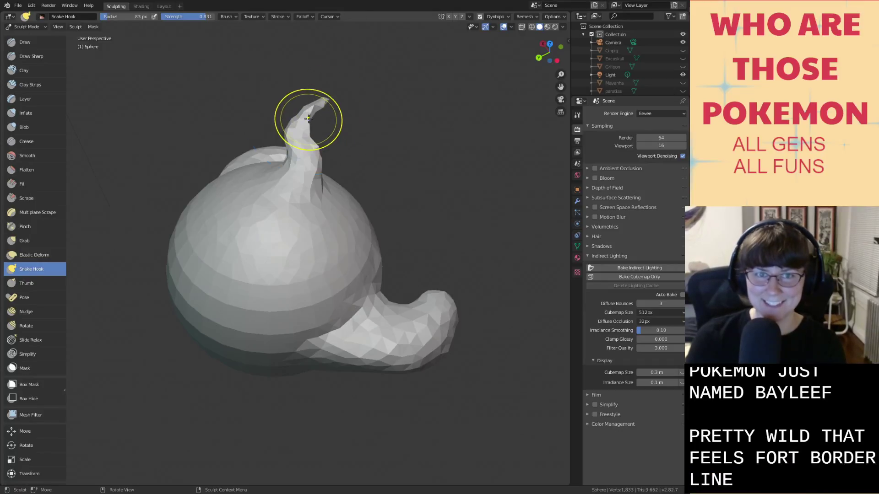
Inflate the curled stem slightly, smooth it down to its base, and save the file.
key(i)
key(s)
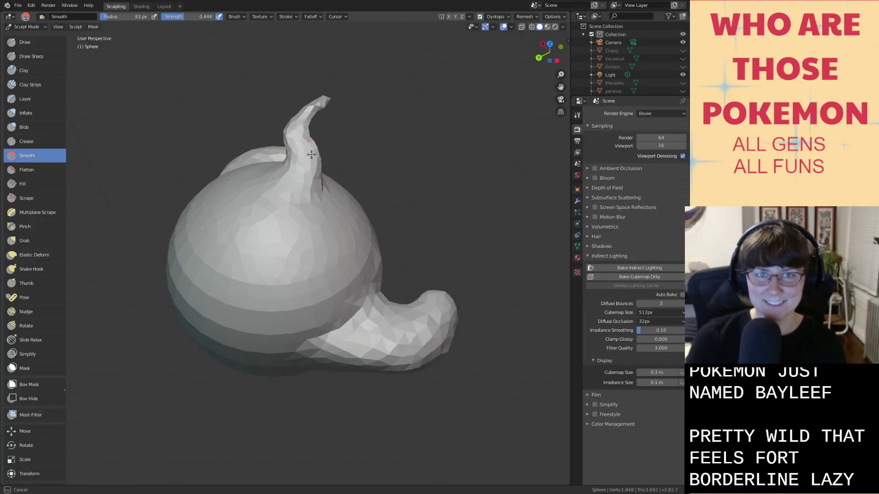
middle_drag(314, 163, 343, 141)
key(ctrl+s)
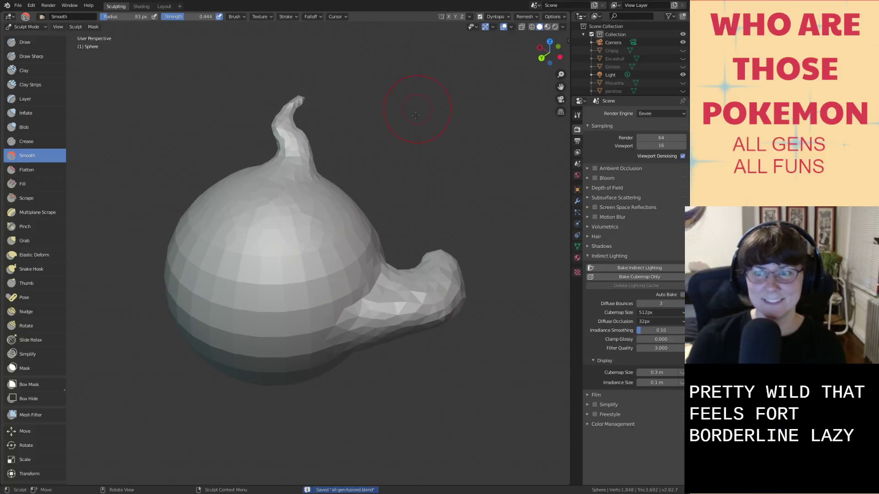
Turn X mirroring back on for sculpting and save the file.
scroll(400, 164, down, 3)
shift+middle_drag(399, 164, 411, 199)
scroll(405, 148, up, 2)
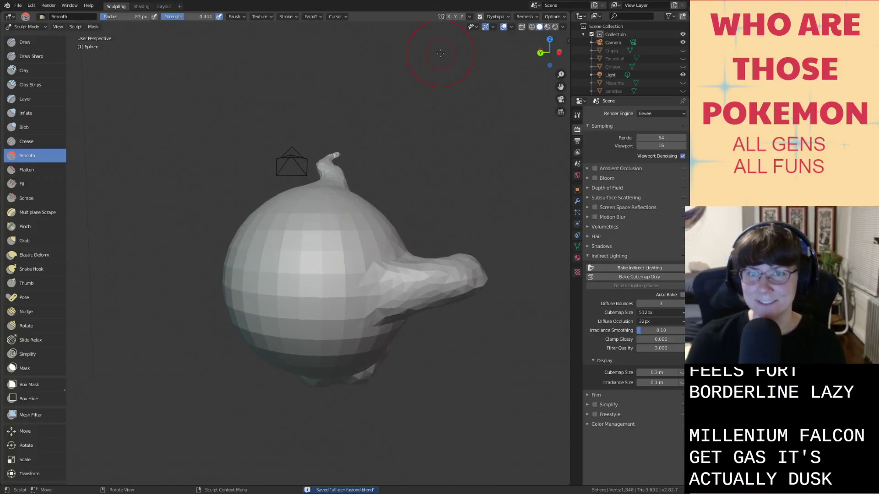
click(449, 16)
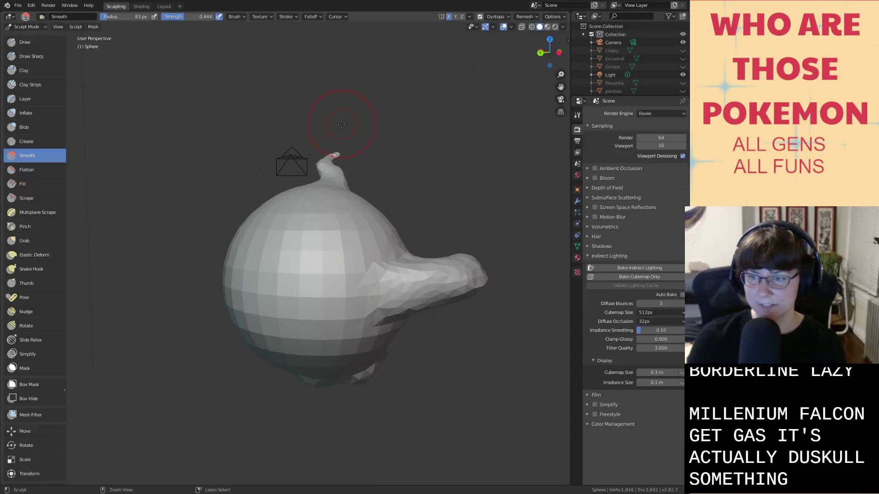
key(ctrl+s)
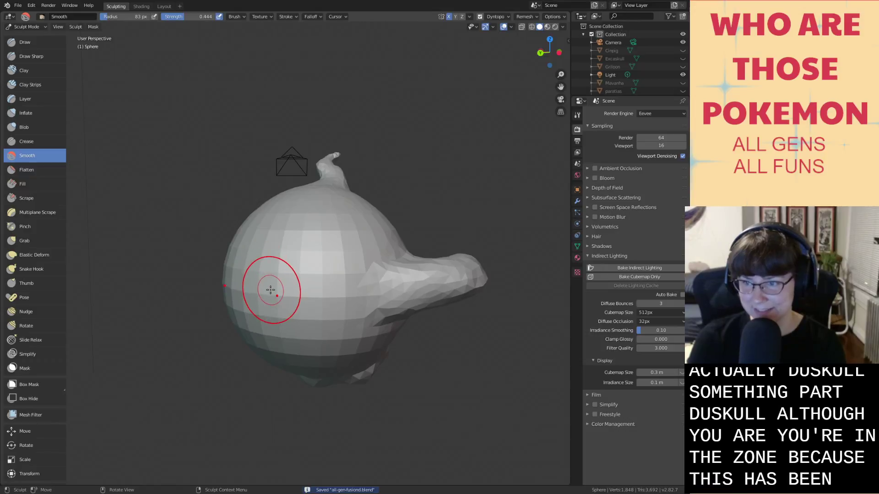
Build up and smooth a bulge on the sphere's side opposite the hands with a 92 px Draw brush, and save the file.
click(33, 42)
scroll(291, 300, down, 3)
mouse_move(291, 300)
middle_down()
mouse_move(279, 275)
mouse_move(283, 257)
middle_up()
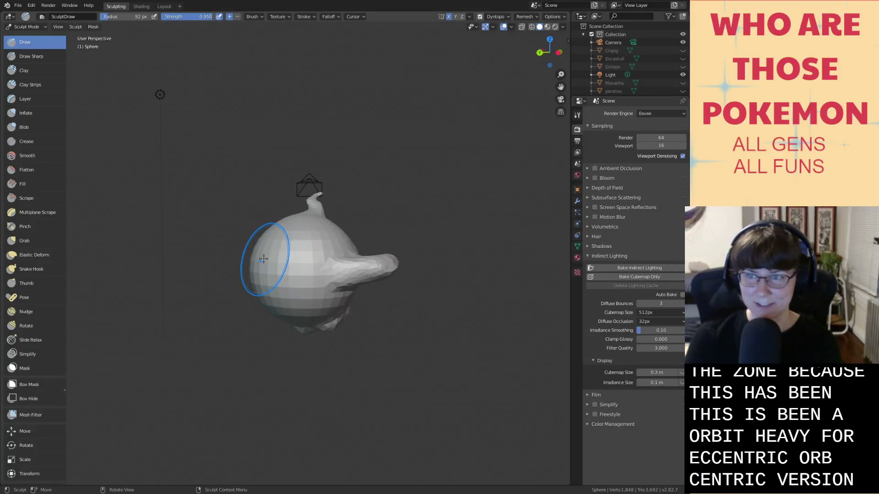
mouse_move(263, 259)
mouse_down()
mouse_move(274, 245)
mouse_move(275, 274)
mouse_move(274, 261)
mouse_up()
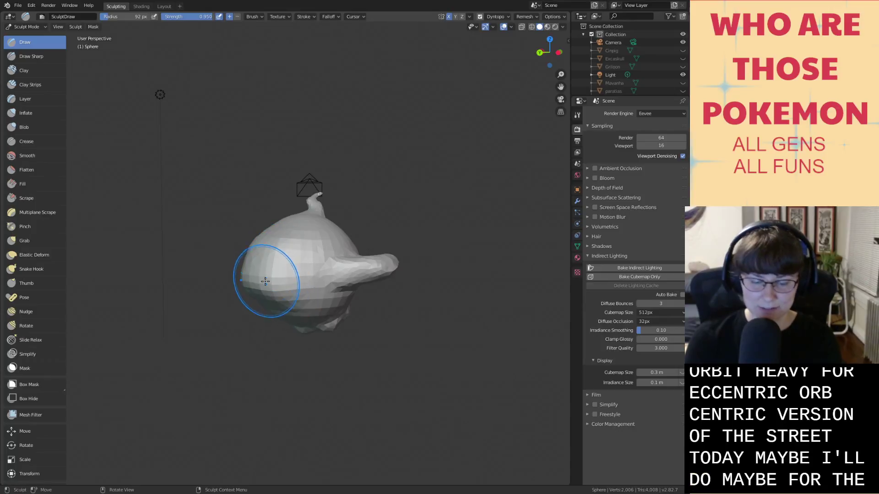
key(shift+s)
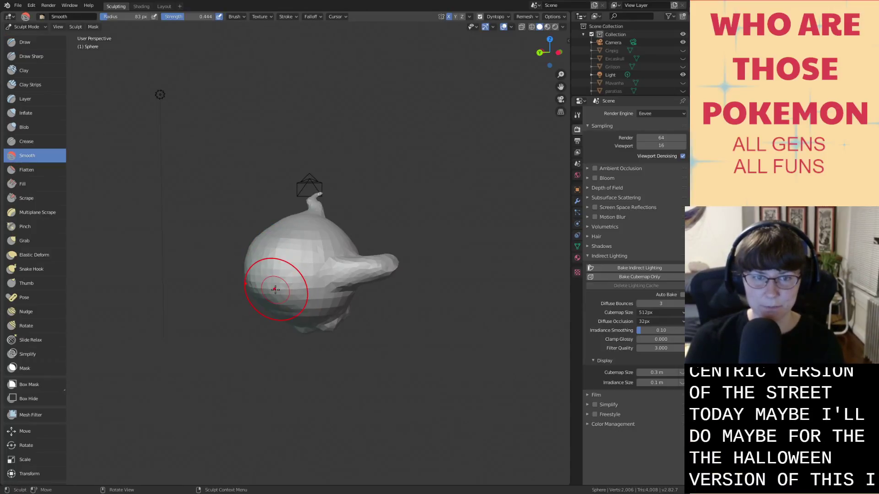
middle_drag(277, 238, 284, 255)
scroll(293, 264, up, 3)
key(ctrl+s)
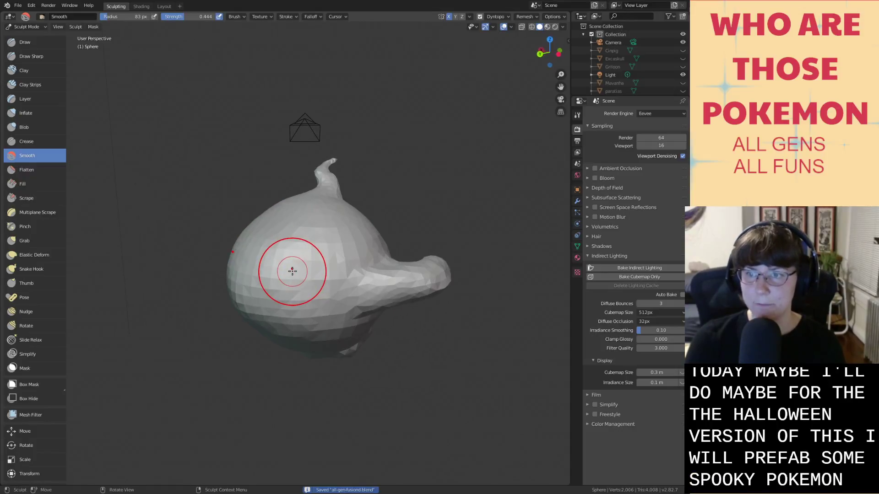
Return to the Layout workspace, add a UV sphere, and raise it along Z to about 2.3 m.
scroll(293, 269, up, 2)
middle_drag(284, 269, 304, 254)
scroll(303, 258, up, 1)
scroll(303, 261, down, 4)
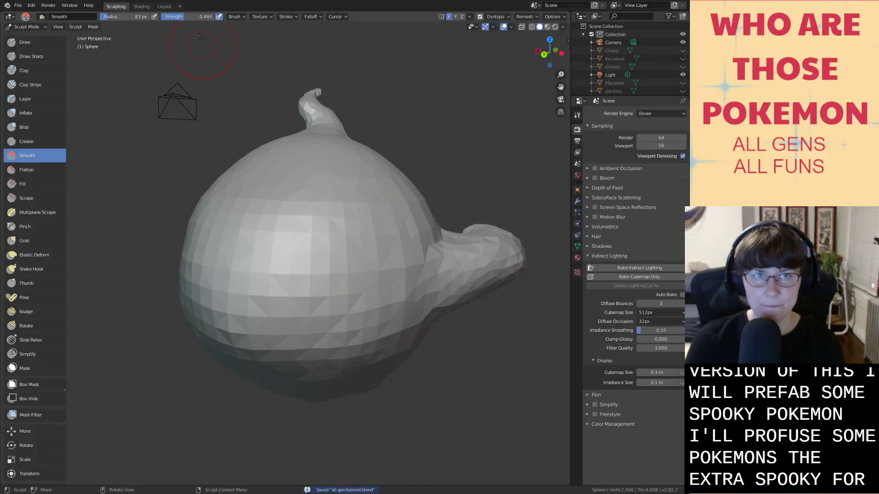
click(163, 6)
click(405, 320)
mouse_move(405, 320)
middle_down()
mouse_move(365, 315)
mouse_move(449, 314)
mouse_move(398, 312)
mouse_move(408, 313)
middle_up()
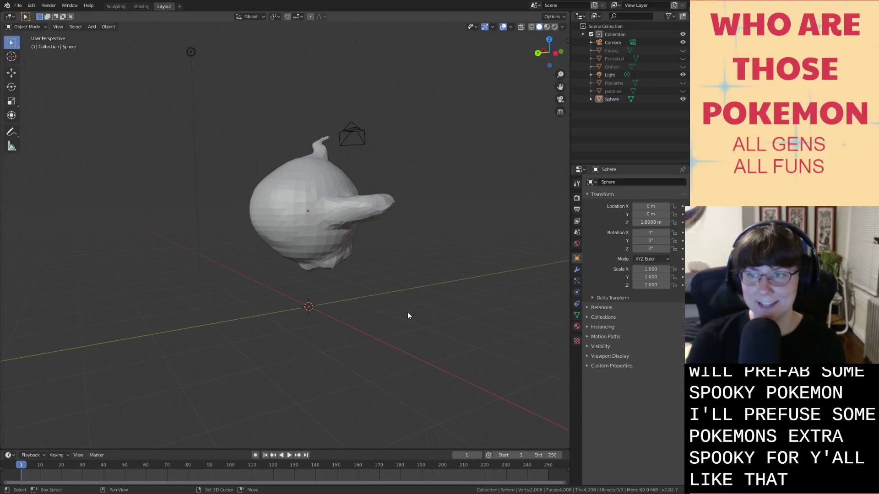
key(shift+a)
mouse_move(408, 312)
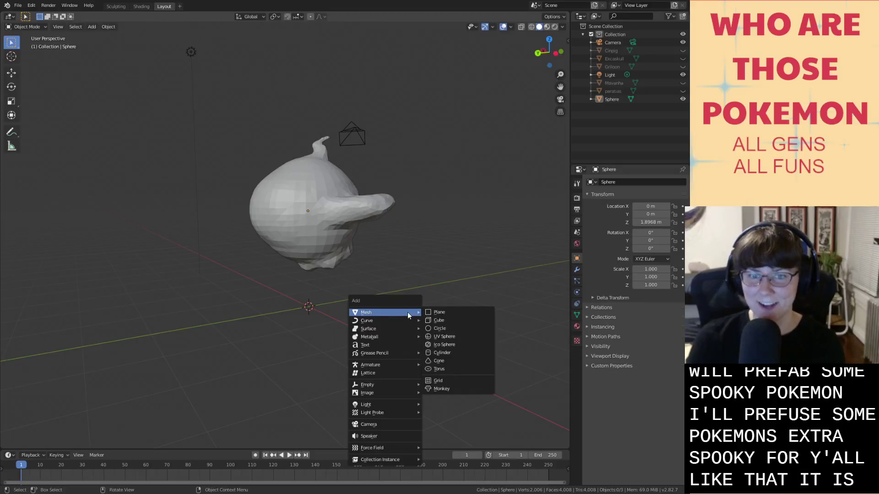
click(448, 338)
key(g)
key(z)
click(408, 161)
Scale the new sphere down to about 0.072 and move it along Y to about 1.06 m as an eye.
key(s)
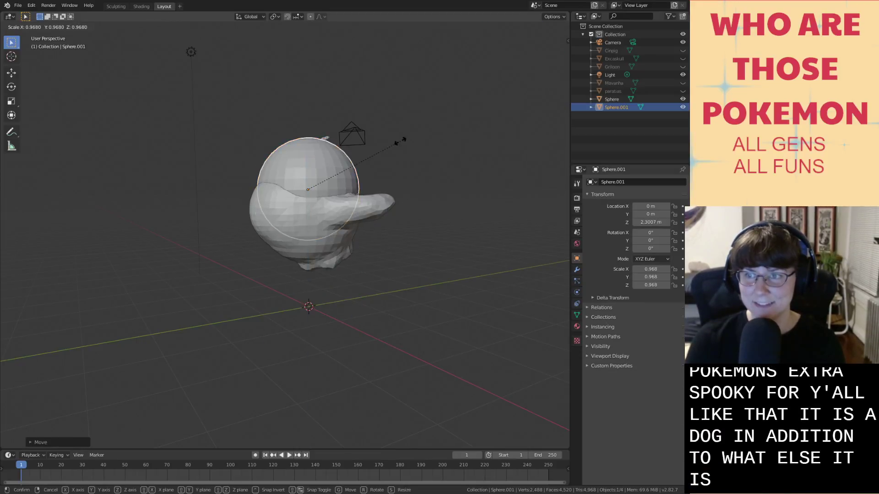
click(313, 183)
key(g)
key(y)
click(264, 205)
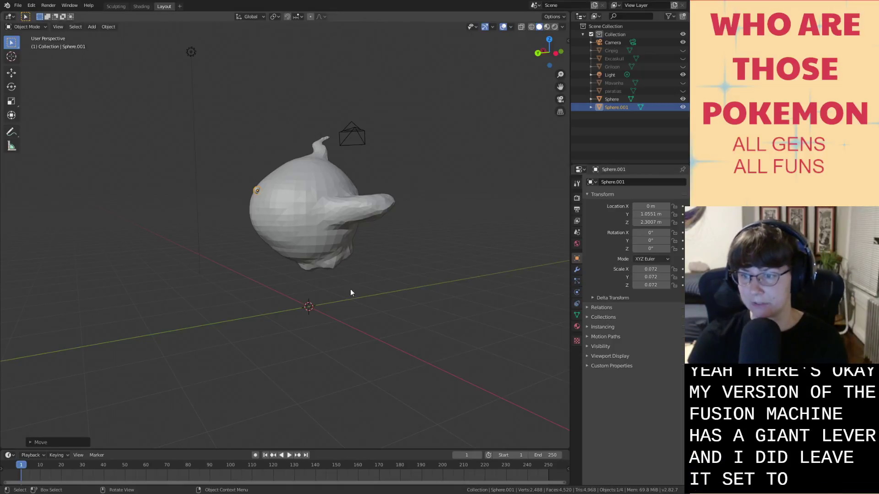
Slide the eye sphere along X to about 0.4 m, off the body's centre line.
scroll(311, 213, up, 2)
middle_drag(314, 217, 361, 251)
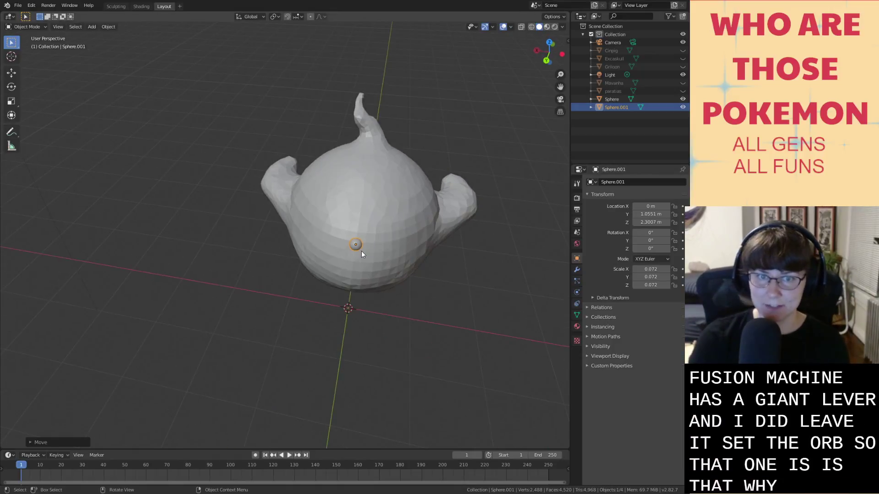
key(g)
key(x)
click(320, 247)
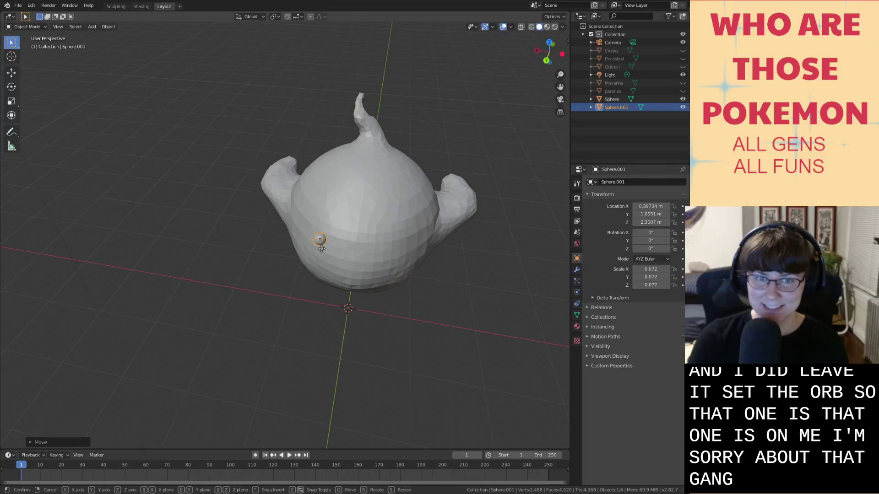
Seat the eye against the body's surface by fine-tuning its position to about 0.405 m in X and 0.895 m in Y.
key(g)
key(y)
click(333, 241)
key(g)
key(x)
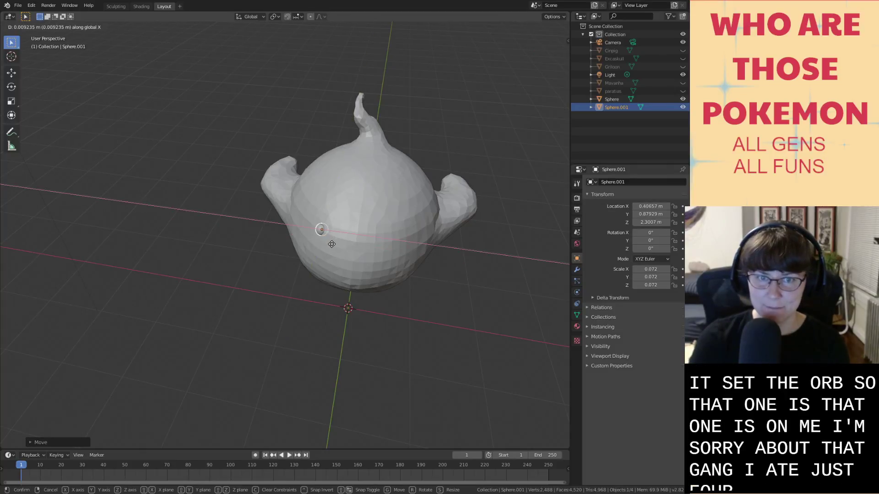
click(331, 241)
key(g)
key(y)
click(332, 248)
key(g)
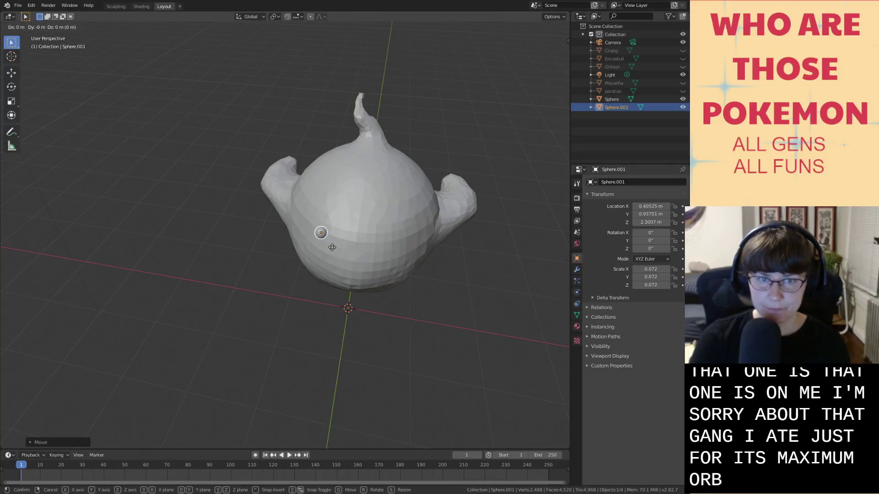
key(y)
click(335, 249)
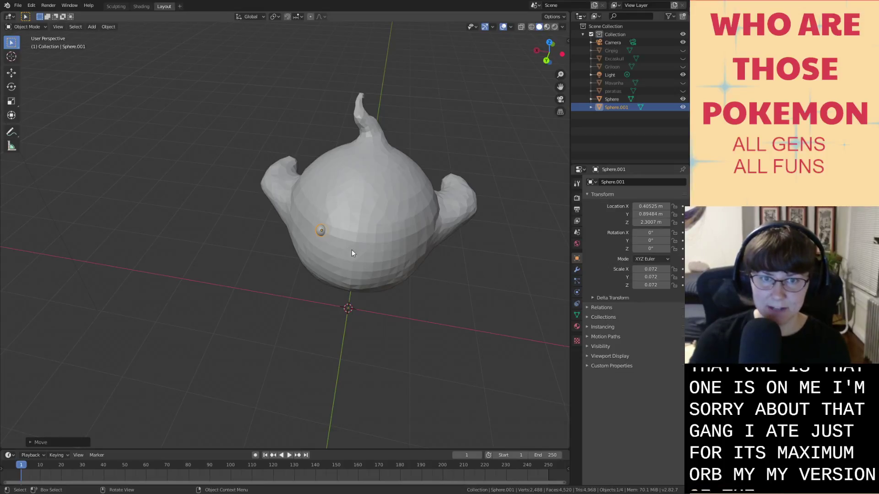
Duplicate the eye sphere and move the copy along X to about -0.374 m on the other side of the face.
click(317, 233)
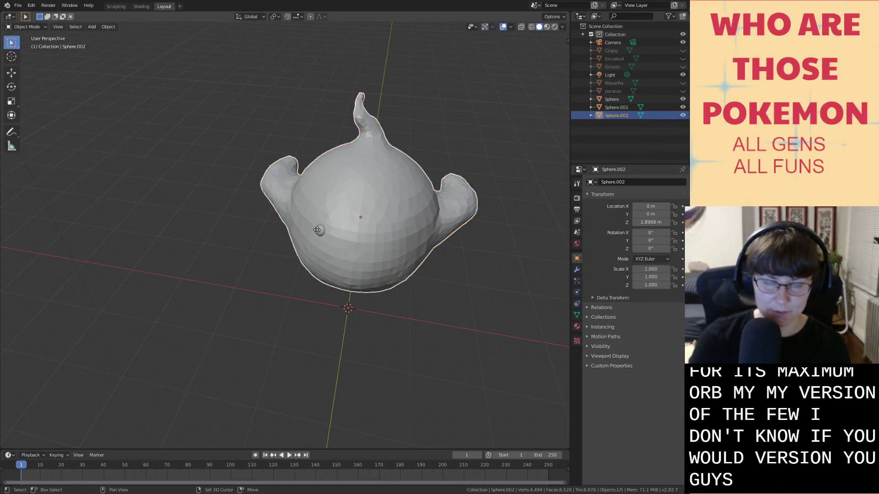
click(321, 231)
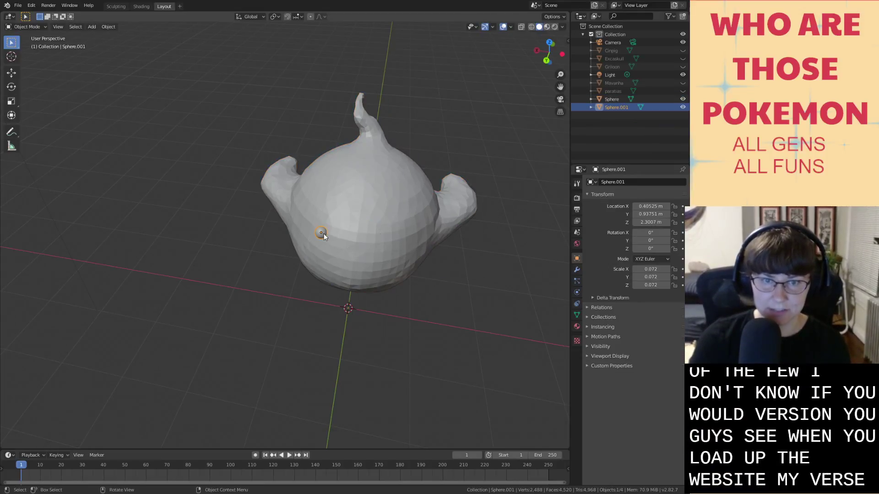
key(shift+d)
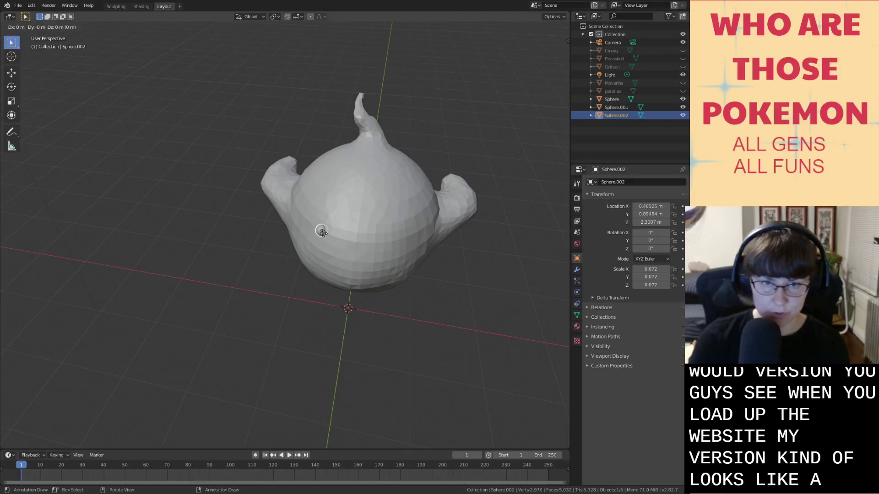
key(x)
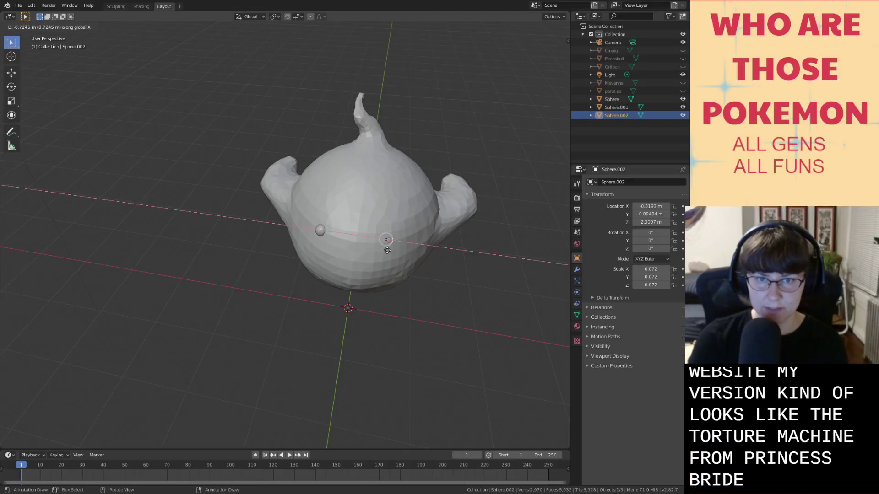
click(391, 254)
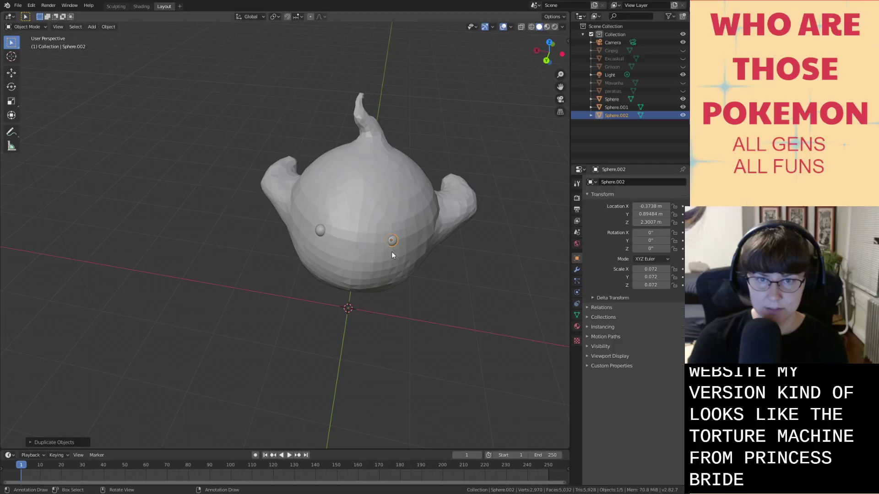
Switch to the Shading workspace and move the first eye closer to the middle of the face.
click(321, 233)
middle_drag(330, 234, 304, 213)
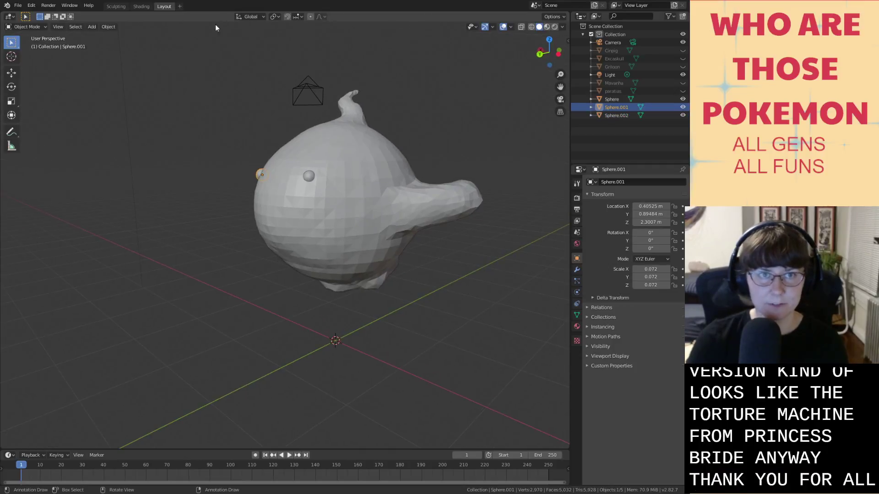
click(142, 7)
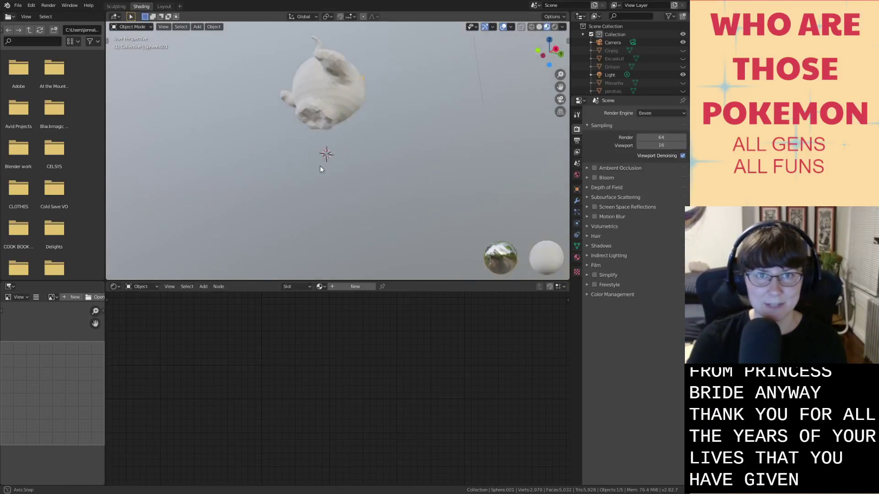
middle_drag(320, 166, 163, 197)
shift+middle_drag(361, 136, 366, 199)
scroll(376, 231, up, 2)
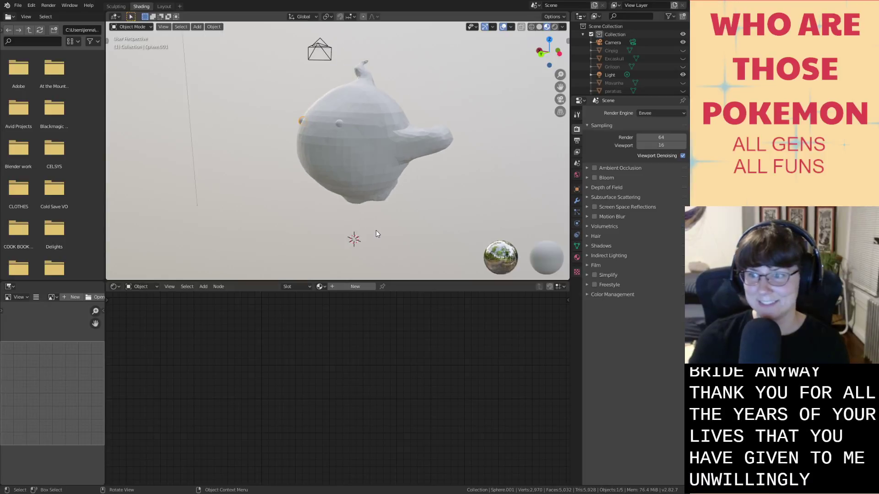
middle_drag(375, 230, 349, 197)
key(g)
click(341, 204)
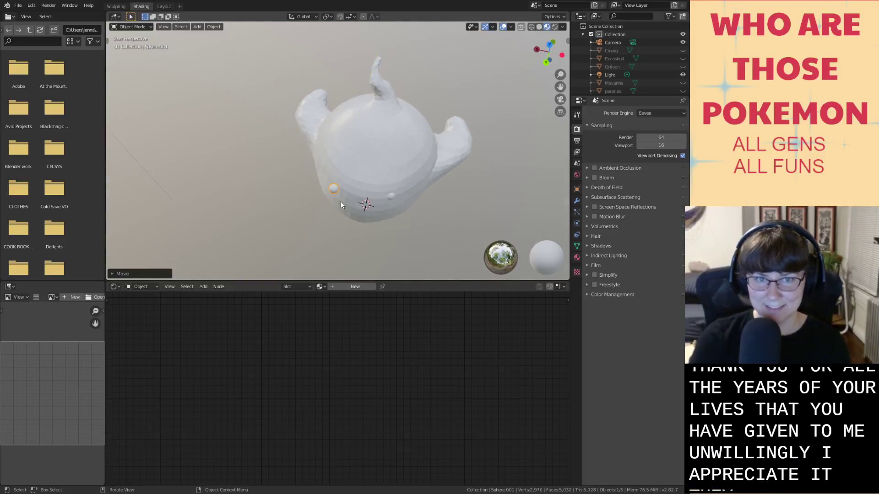
key(g)
key(y)
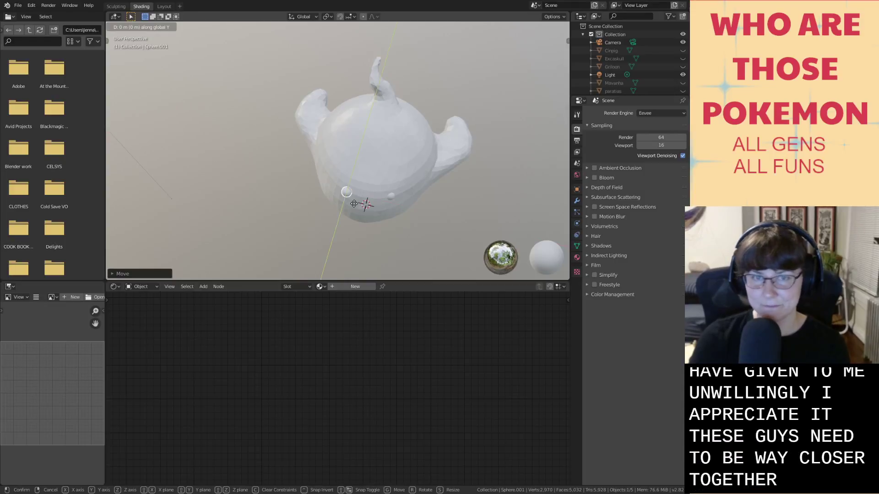
click(354, 202)
Nudge the second eye forward along Y and about 0.2 m along X toward the first eye.
key(shift+d)
key(y)
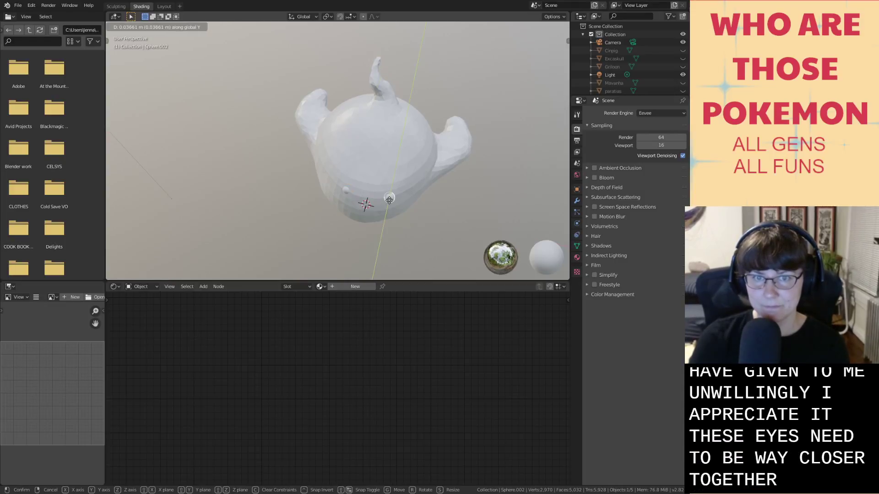
click(386, 201)
key(g)
key(x)
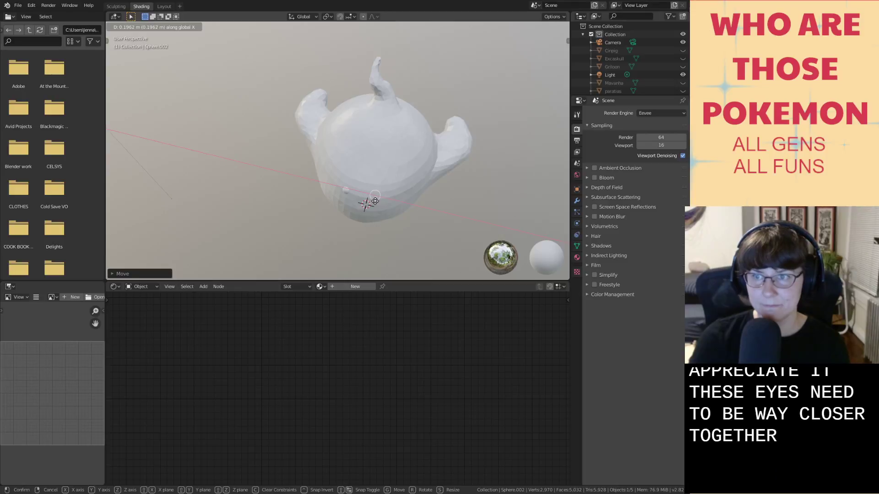
click(374, 201)
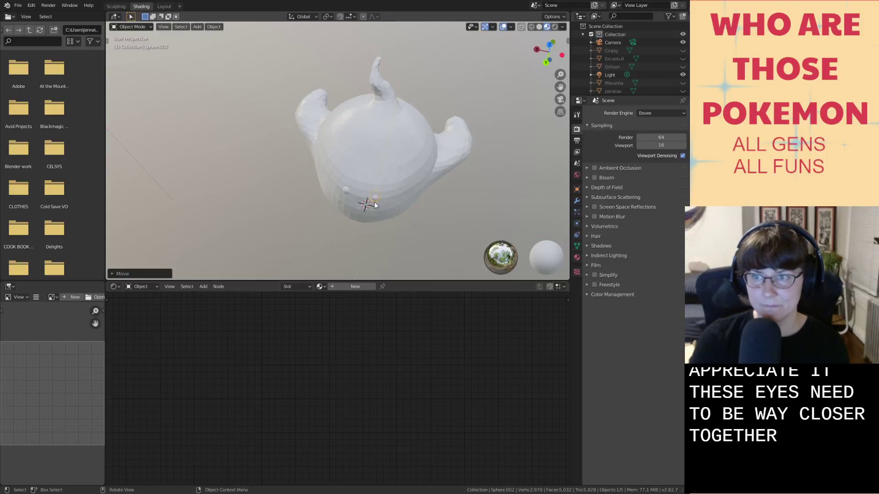
Create a material named "eye" on the second eye and give it a red base color.
middle_drag(375, 202, 363, 158)
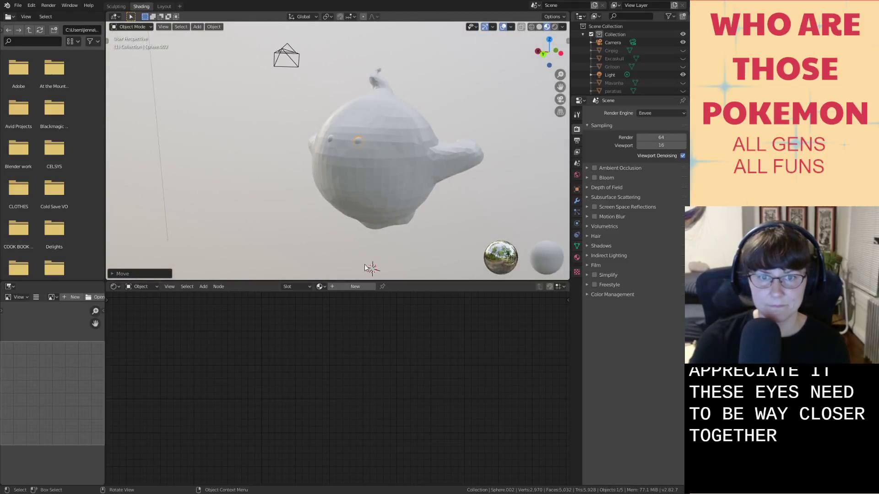
click(320, 288)
click(350, 286)
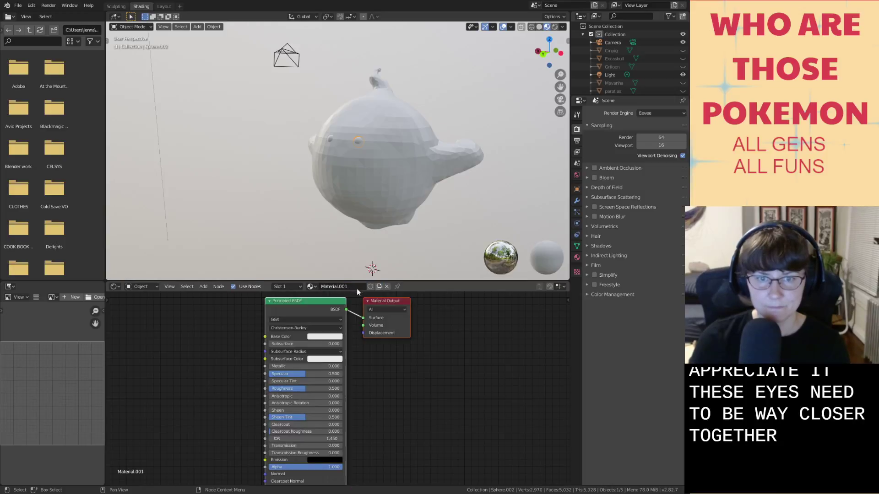
double_click(356, 288)
text(eye)
click(333, 337)
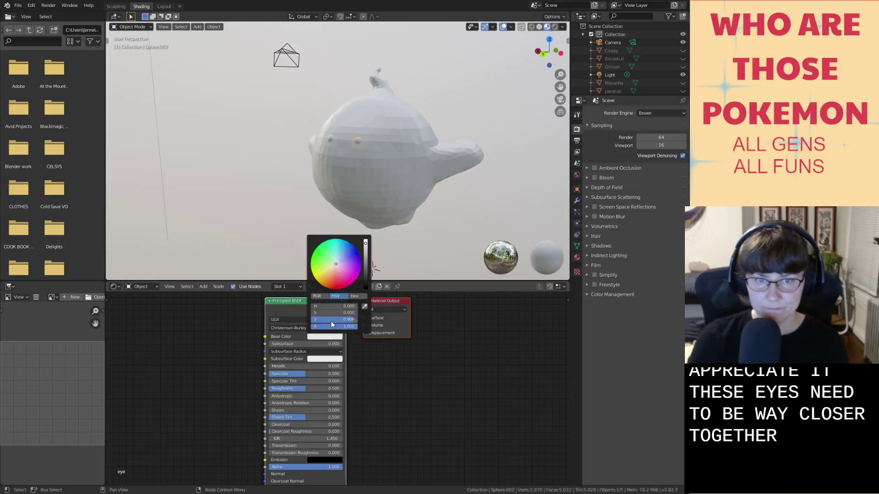
drag(365, 259, 365, 247)
Assign the "eye" material to the first eye and save the file.
click(330, 139)
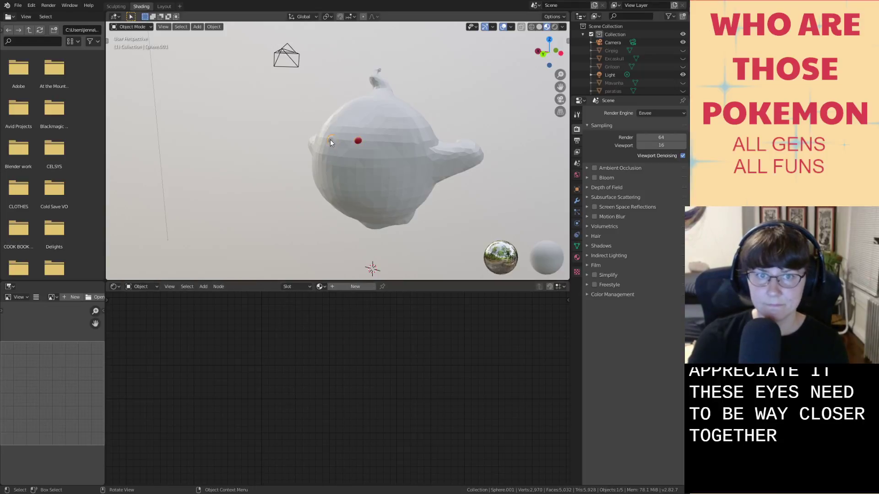
click(319, 287)
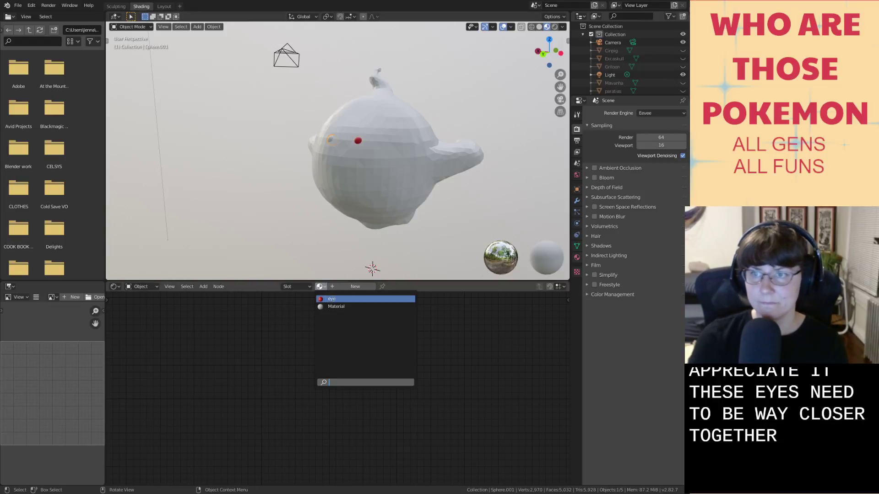
click(333, 300)
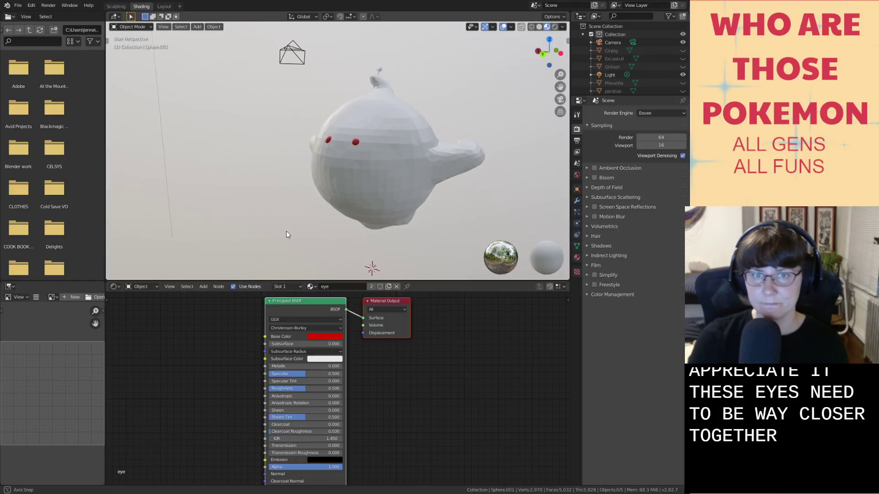
key(ctrl+s)
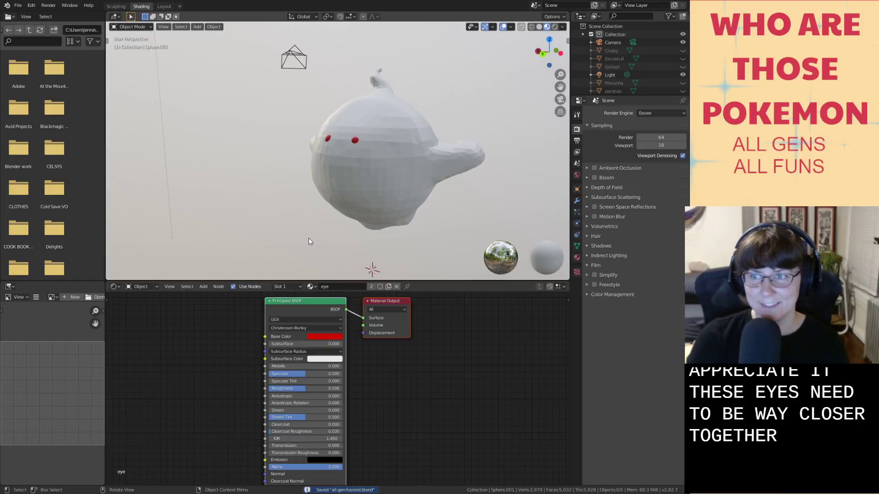
Try the default "Material" on the first eye and check the eye in Edit Mode.
middle_drag(309, 238, 346, 269)
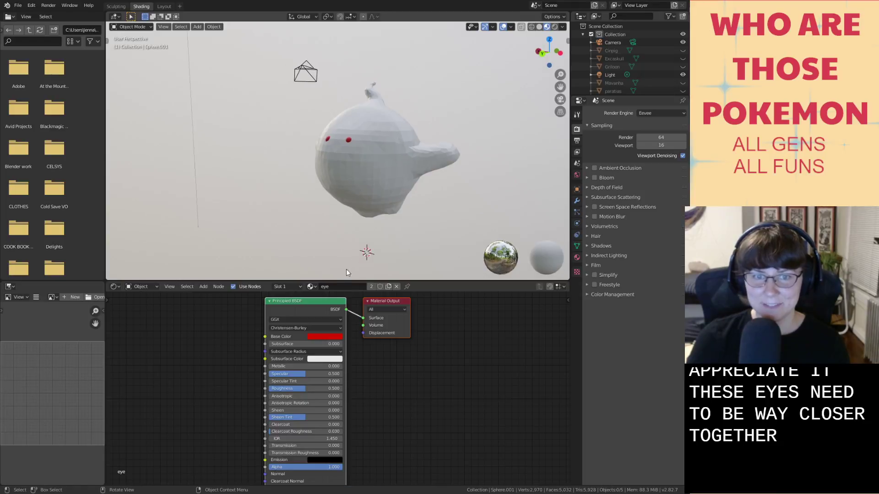
click(310, 286)
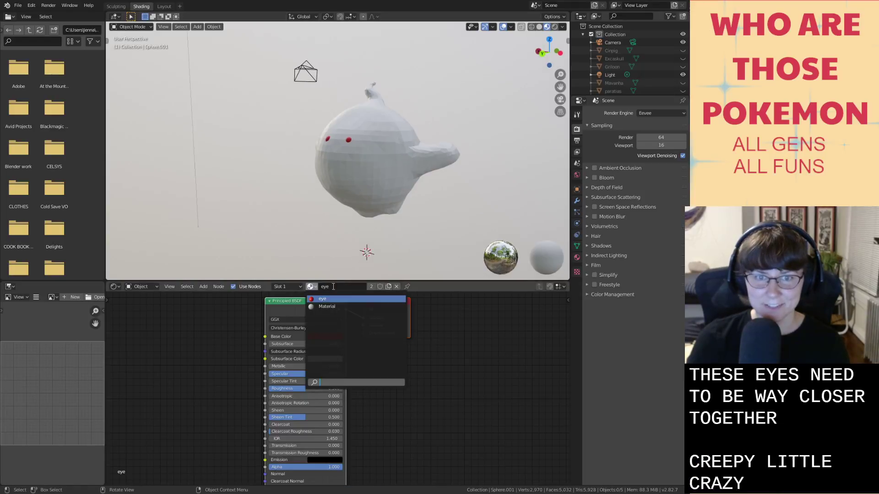
click(356, 307)
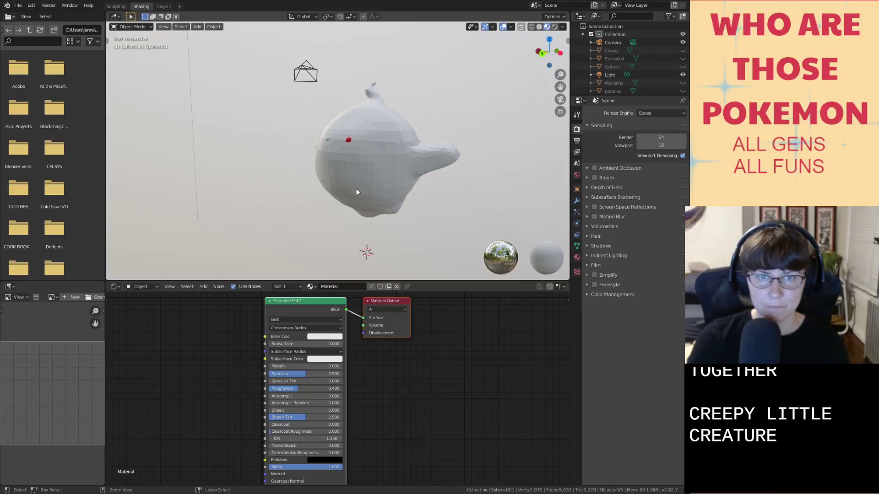
key(Tab)
key(Tab)
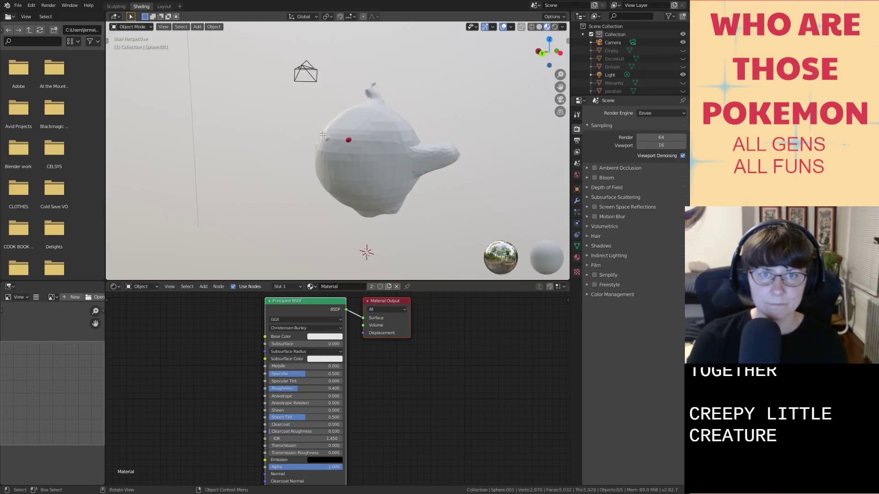
key(Tab)
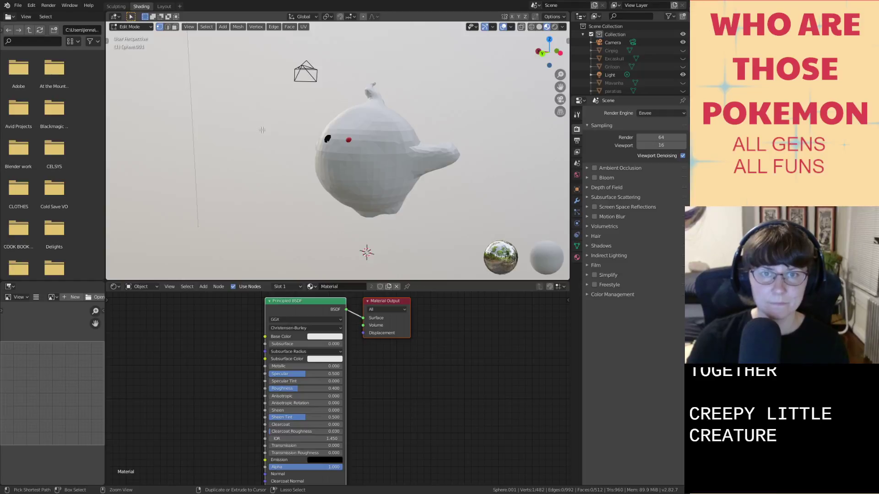
Reselect the first eye in the Layout workspace and reassign its "eye" material in the Shading workspace.
click(164, 6)
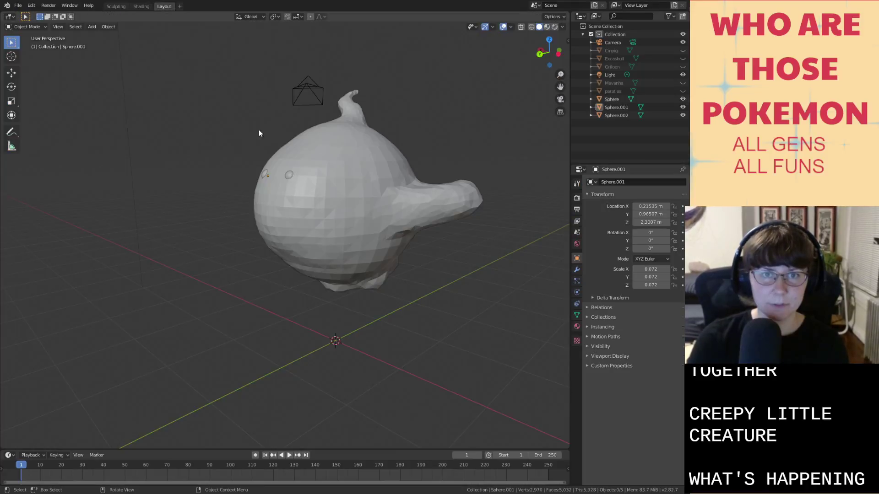
click(268, 172)
click(262, 171)
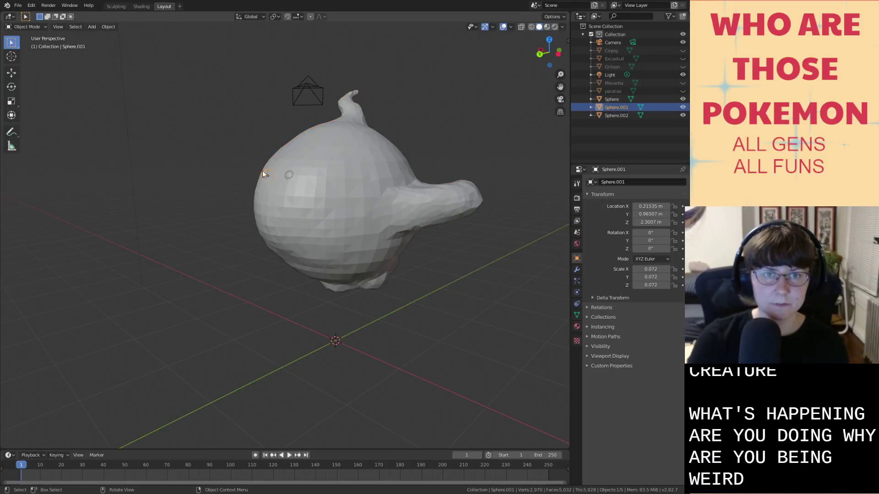
click(141, 6)
click(310, 287)
click(316, 311)
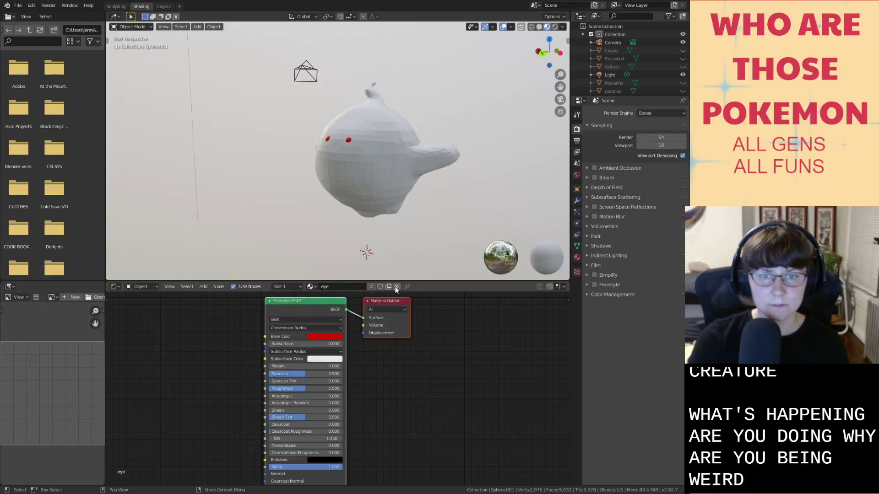
Create a material named "body" on the creature's body and give it a light green base color.
click(357, 188)
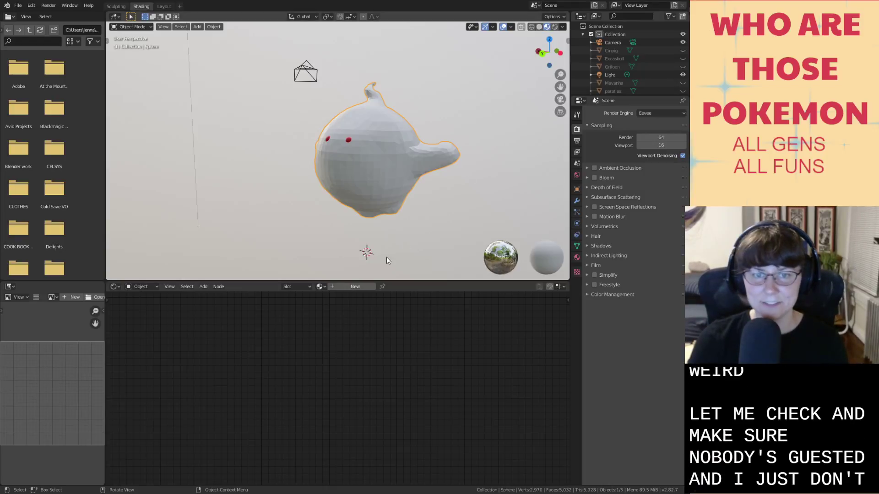
click(363, 287)
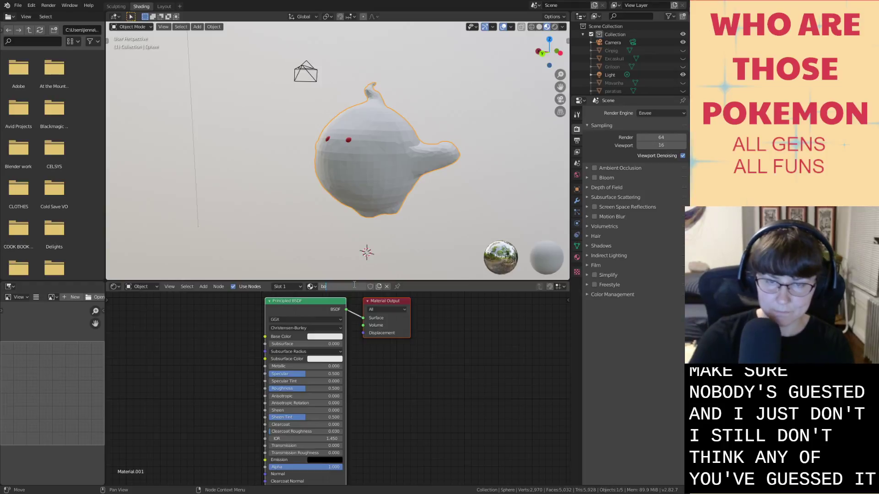
key(Return)
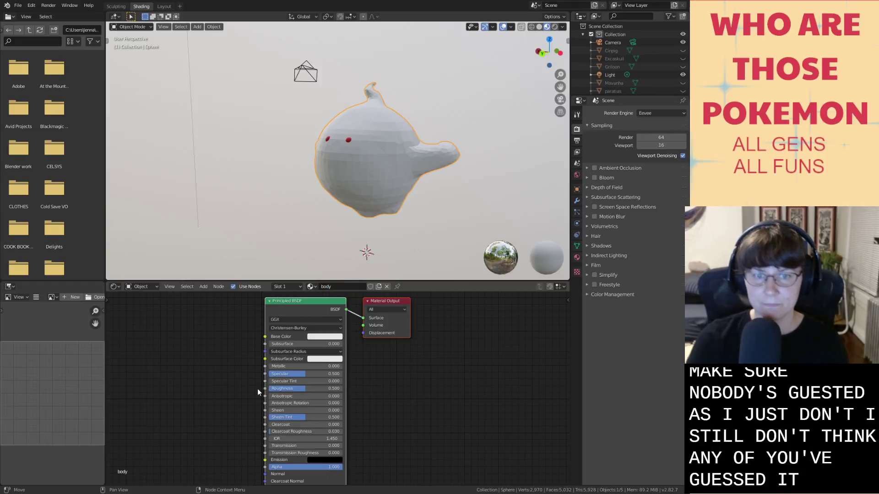
click(325, 336)
mouse_move(328, 286)
mouse_down()
mouse_move(324, 259)
mouse_move(312, 255)
mouse_up()
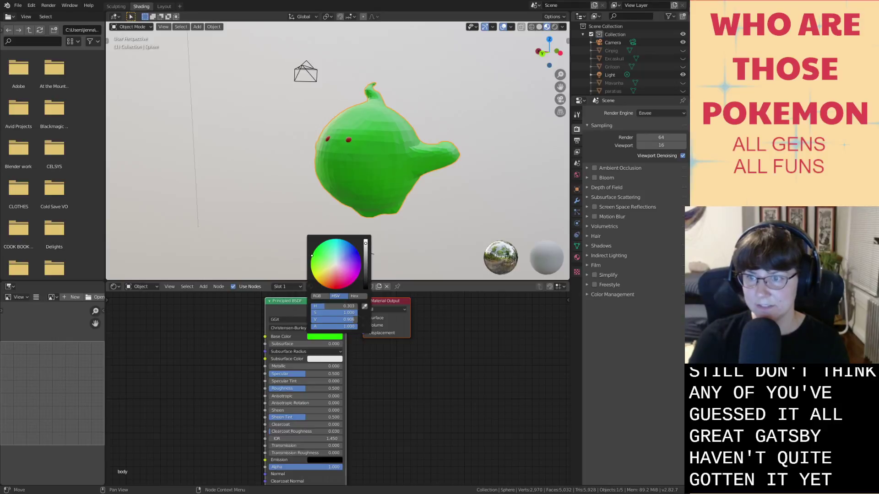
mouse_move(312, 255)
mouse_down()
mouse_move(333, 264)
mouse_move(323, 263)
mouse_up()
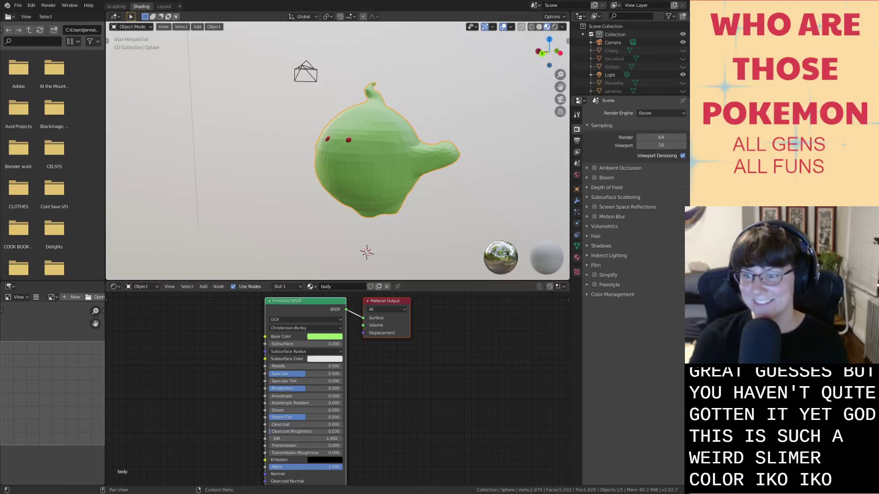
click(359, 188)
Set the body's mesh editing to face selection, then return to Object Mode and save the file.
mouse_move(358, 188)
middle_down()
mouse_move(386, 195)
mouse_move(347, 200)
middle_up()
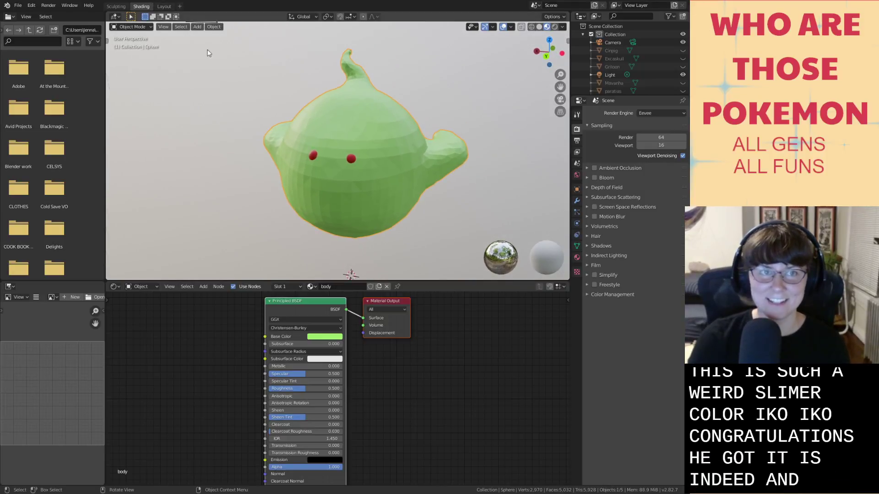
key(Tab)
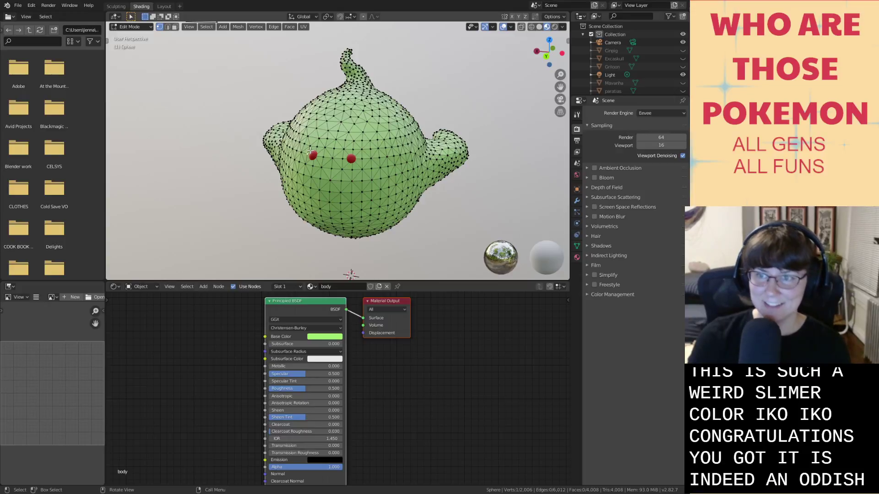
key(3)
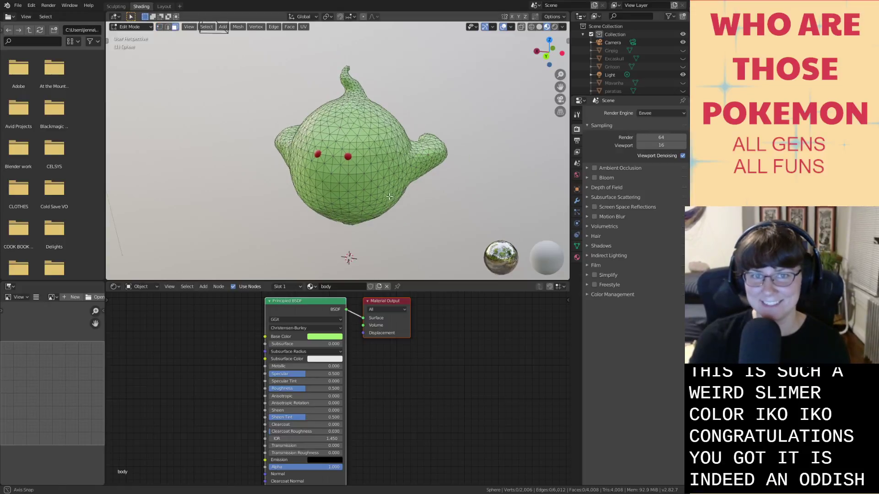
middle_drag(293, 142, 381, 208)
key(Tab)
middle_drag(440, 215, 421, 206)
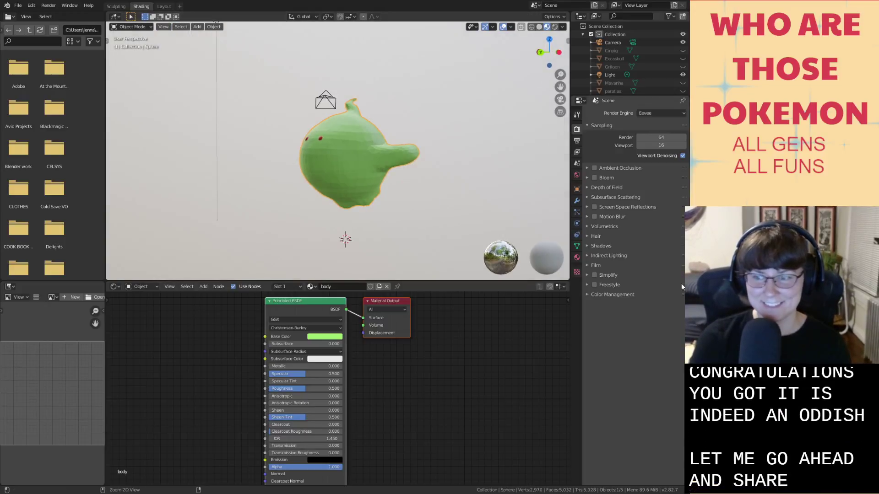
key(ctrl+s)
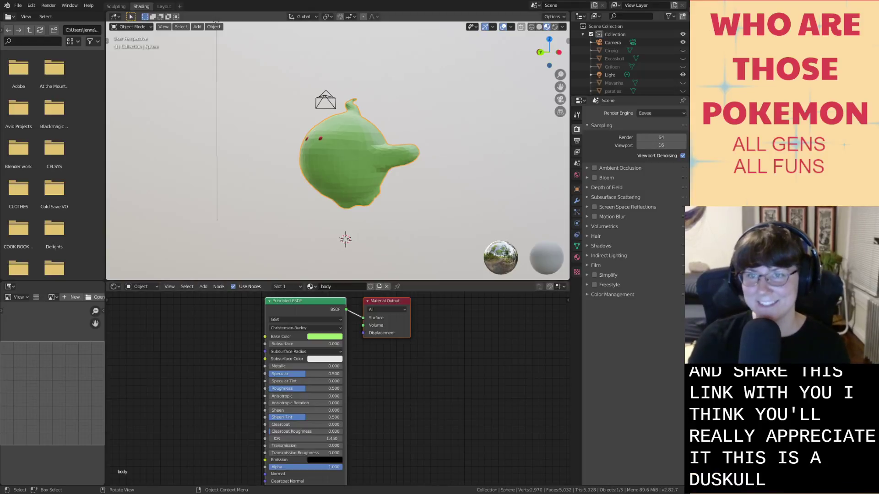
Rename the body object from the Outliner as "Oddskull".
scroll(632, 69, down, 2)
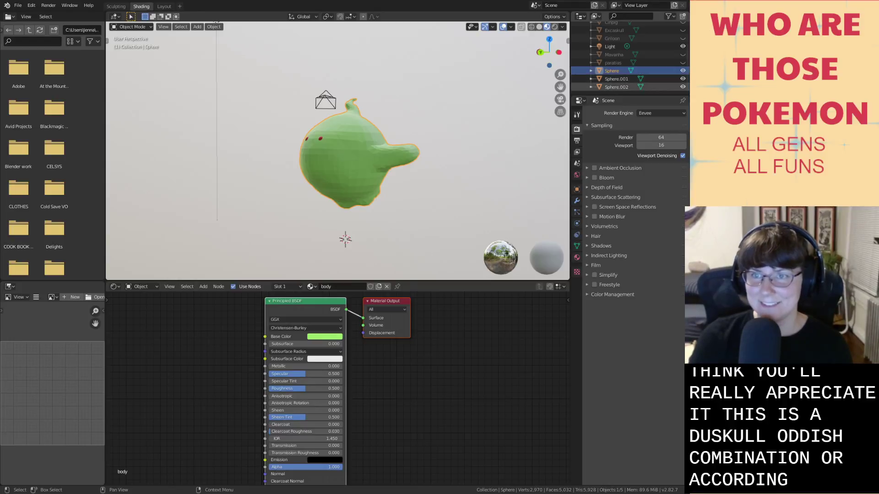
double_click(613, 70)
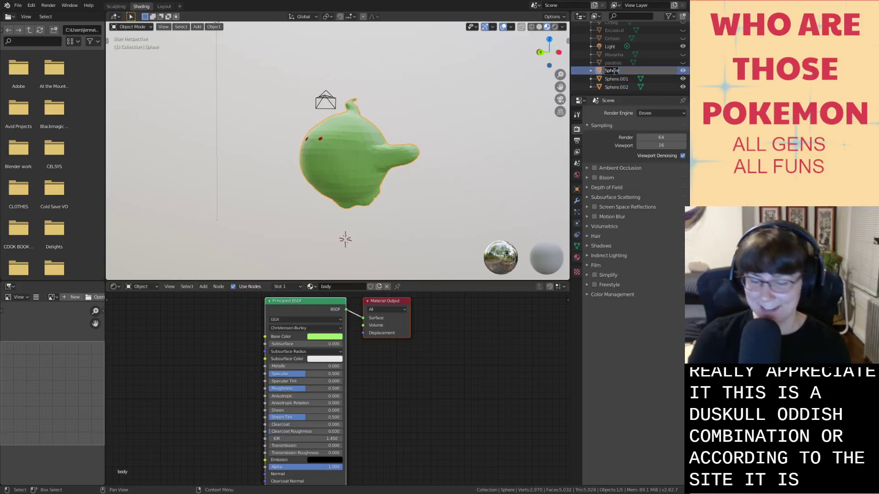
text(Oddsku)
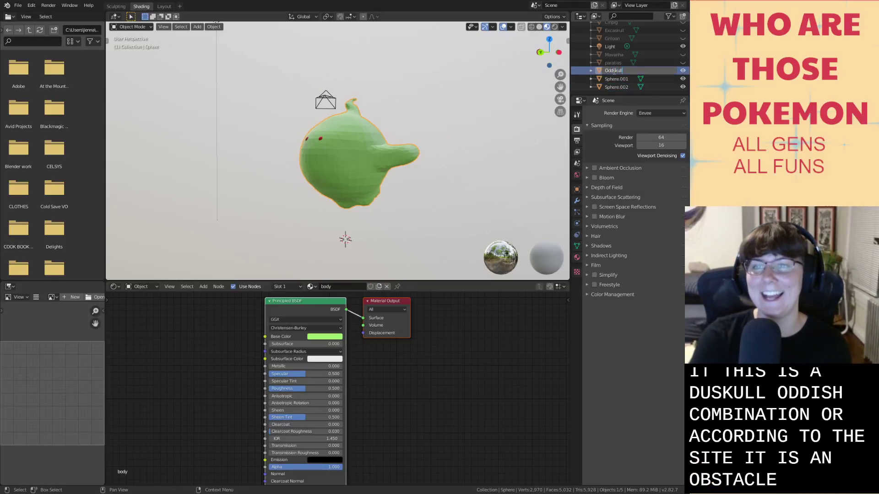
text(ll)
key(Return)
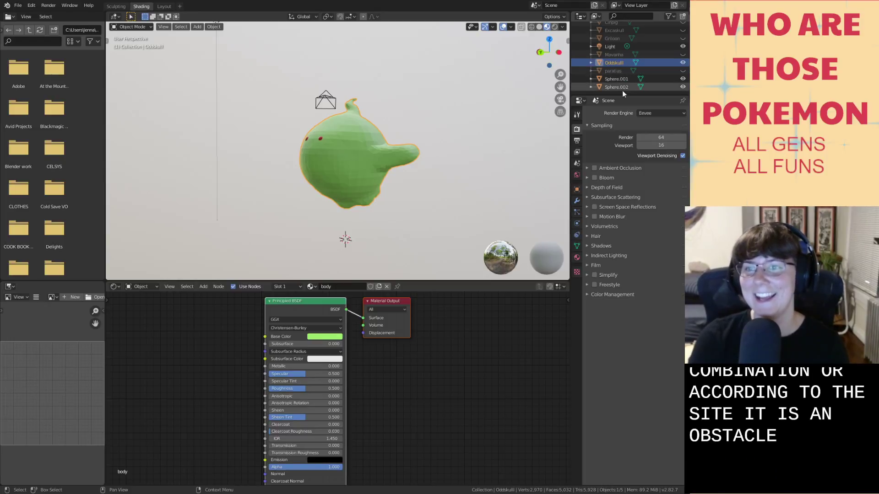
Move the Oddskull body and both eye spheres into a new collection named "oddskull" and save the file.
click(621, 88)
ctrl+click(619, 79)
ctrl+click(617, 62)
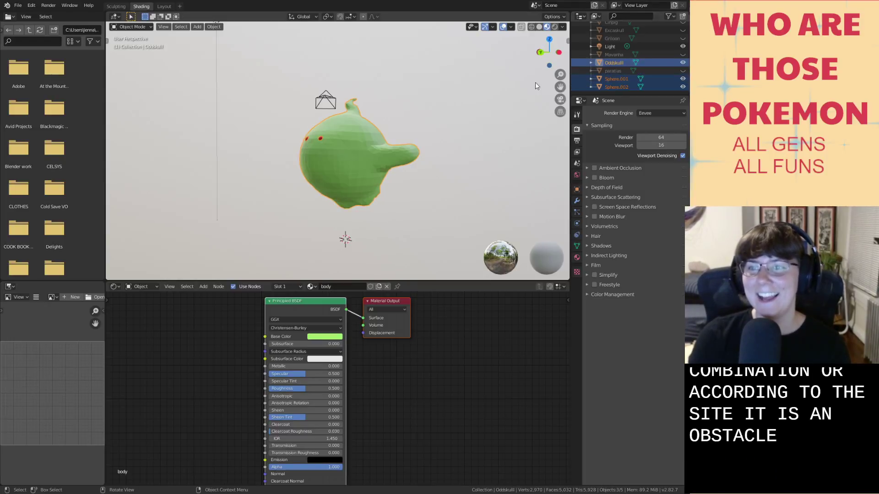
right_click(349, 141)
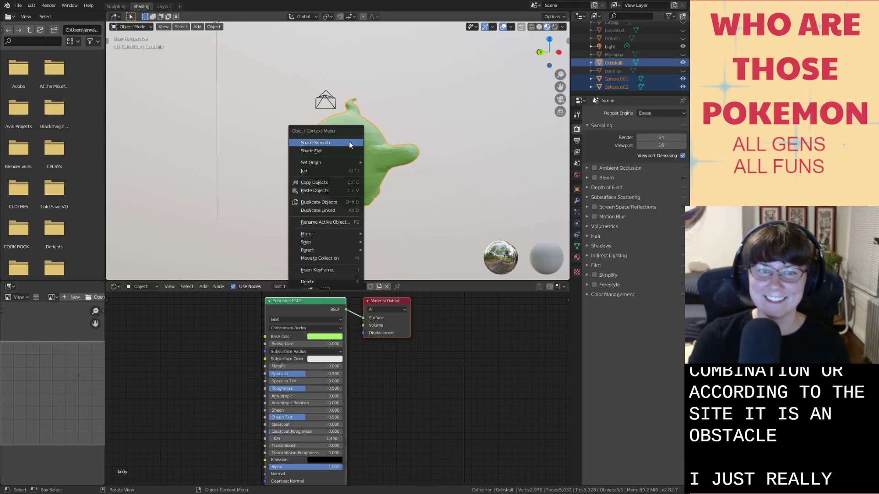
click(350, 258)
click(337, 279)
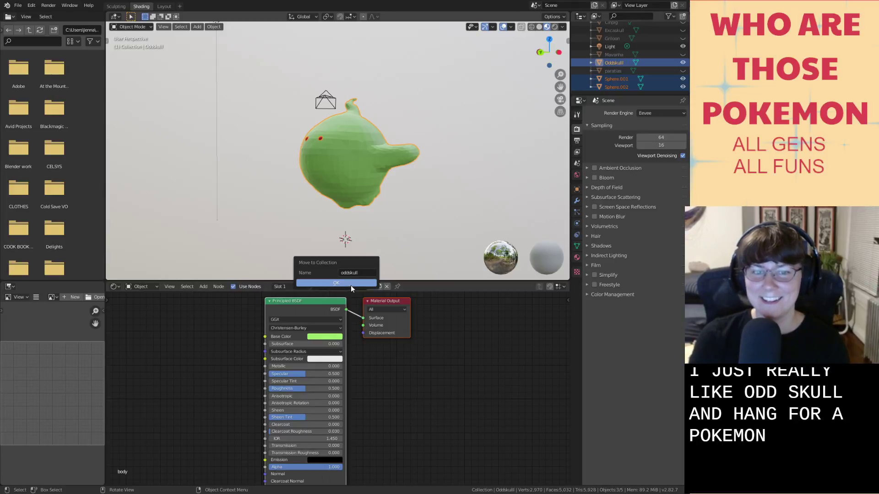
click(349, 285)
key(ctrl+s)
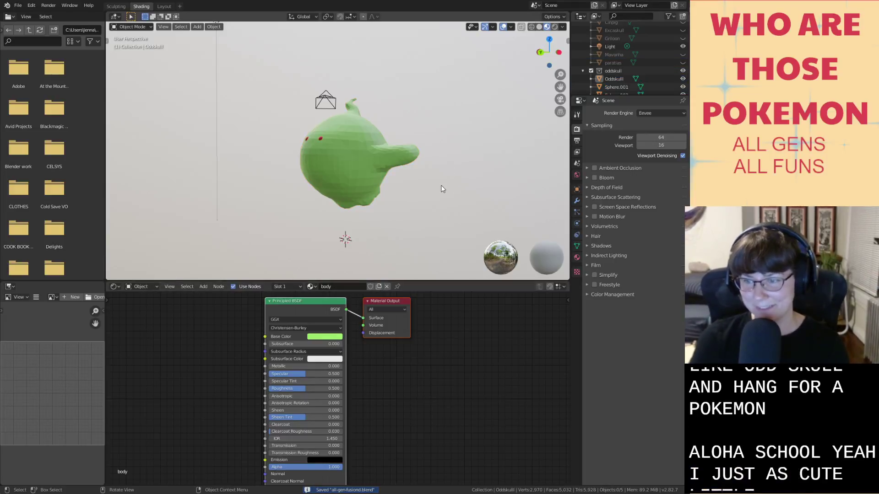
In Edit Mode, use Circle Select with radius 25 to select a rounded face-shaped patch around both eyes on the body's front.
middle_drag(441, 186, 438, 190)
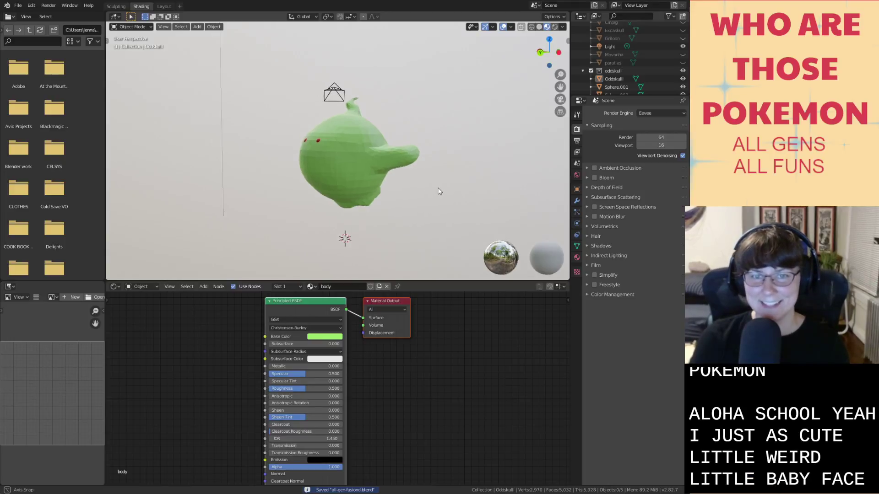
middle_drag(336, 152, 369, 171)
scroll(347, 155, up, 3)
key(Tab)
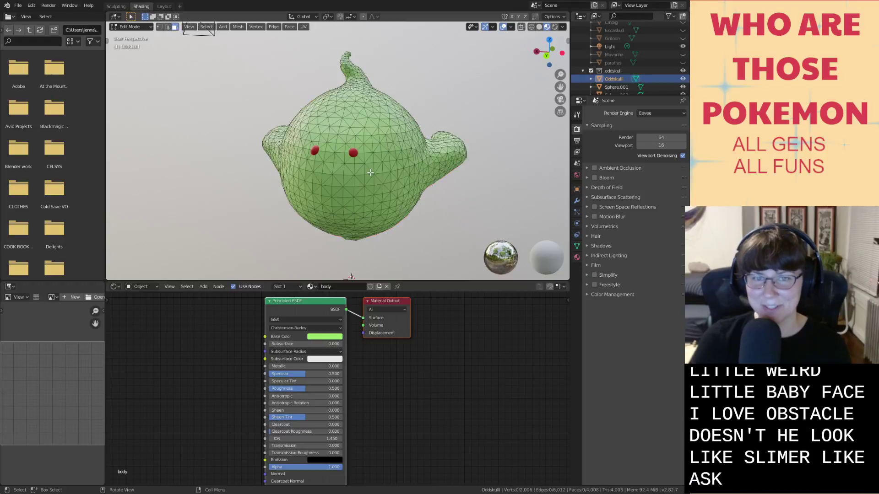
key(t)
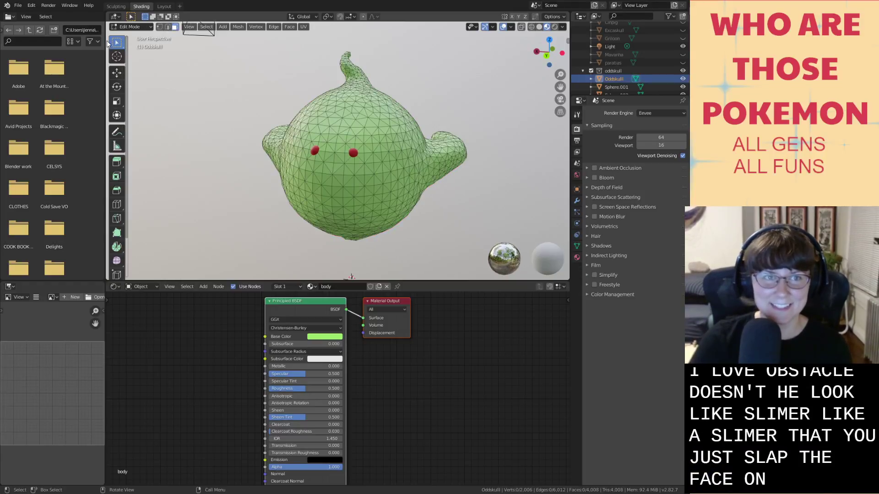
drag(119, 44, 149, 85)
click(149, 81)
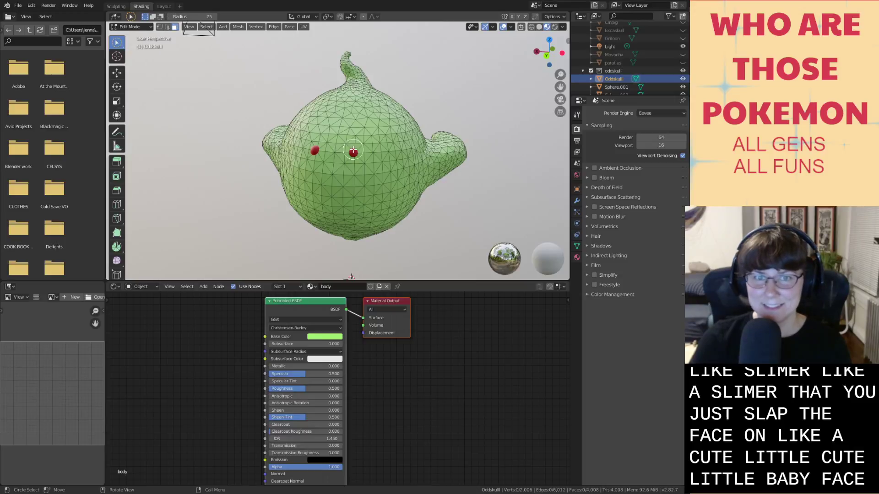
drag(352, 150, 361, 148)
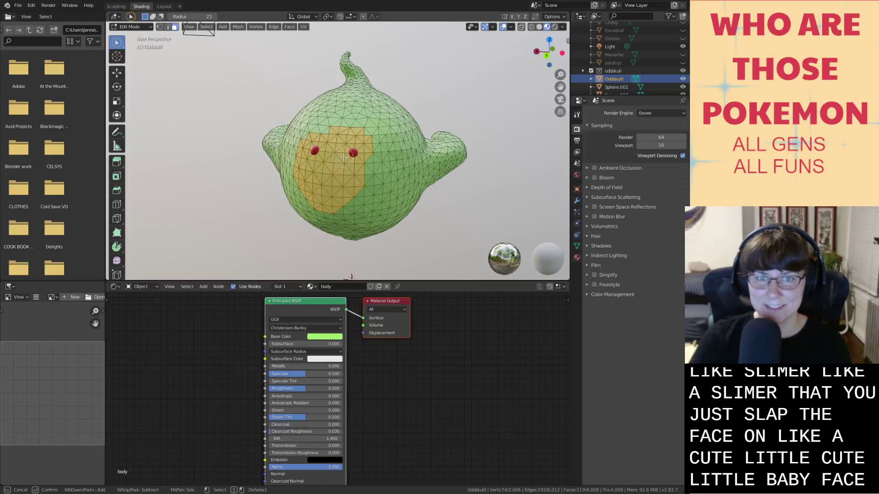
mouse_move(343, 158)
mouse_down()
mouse_move(371, 194)
mouse_move(332, 208)
mouse_move(315, 151)
mouse_move(328, 142)
mouse_move(292, 137)
mouse_up()
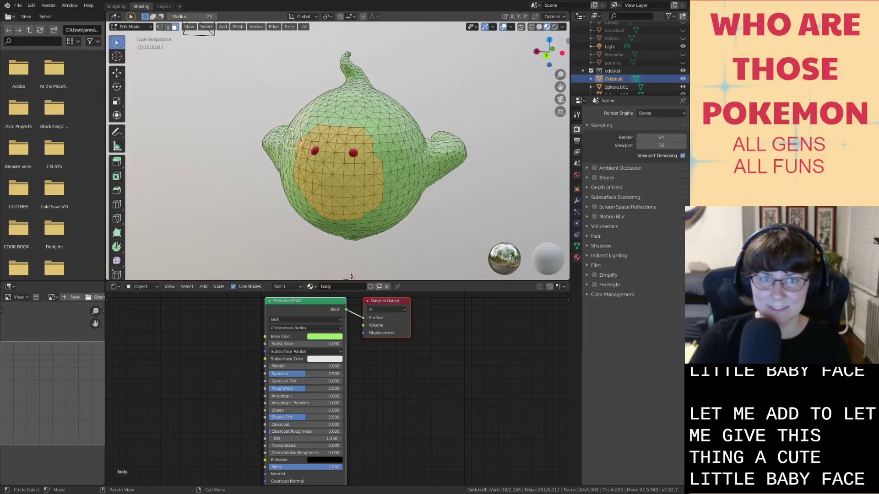
shift+click(369, 146)
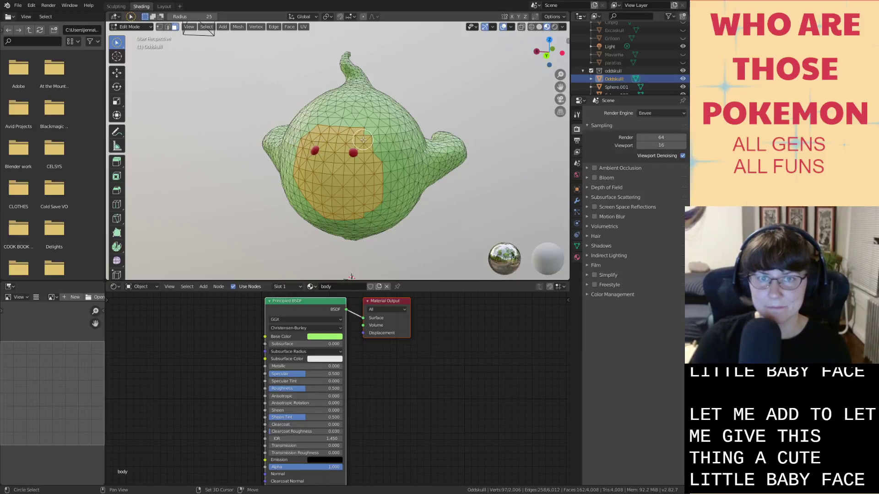
mouse_move(363, 140)
mouse_down()
mouse_move(369, 169)
mouse_move(384, 184)
mouse_move(368, 146)
mouse_up()
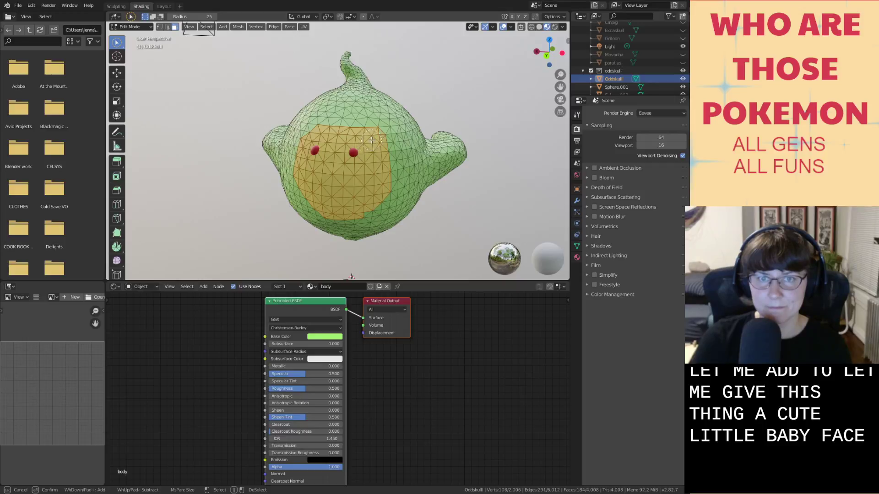
Finish the face selection and create a new material named "face" in slot 2 of the Oddskull mesh.
right_click(371, 141)
scroll(348, 183, down, 3)
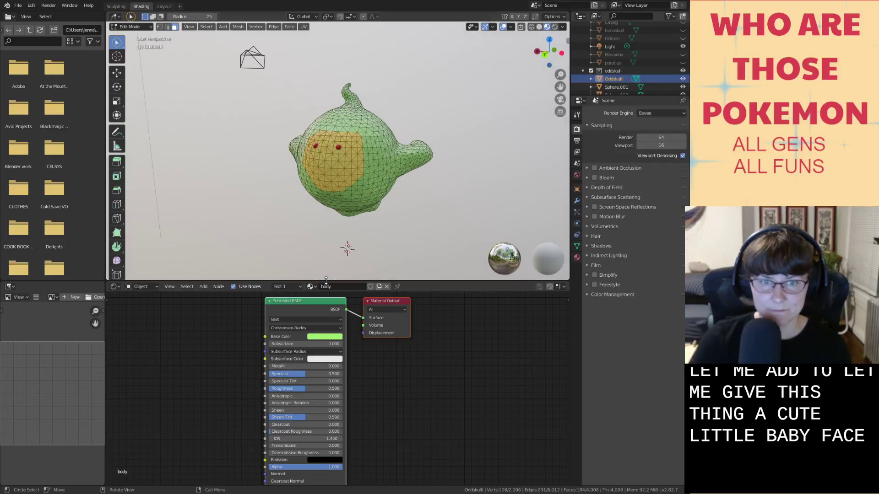
click(284, 286)
click(331, 304)
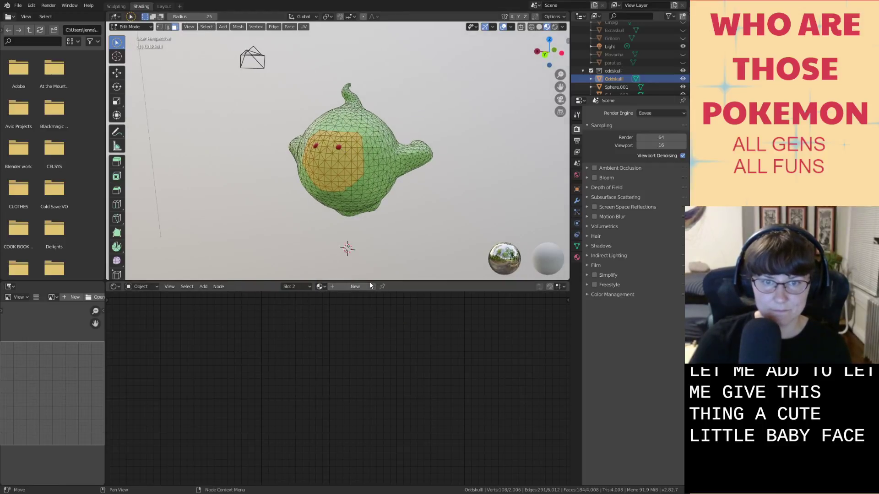
click(366, 287)
double_click(364, 289)
text(face)
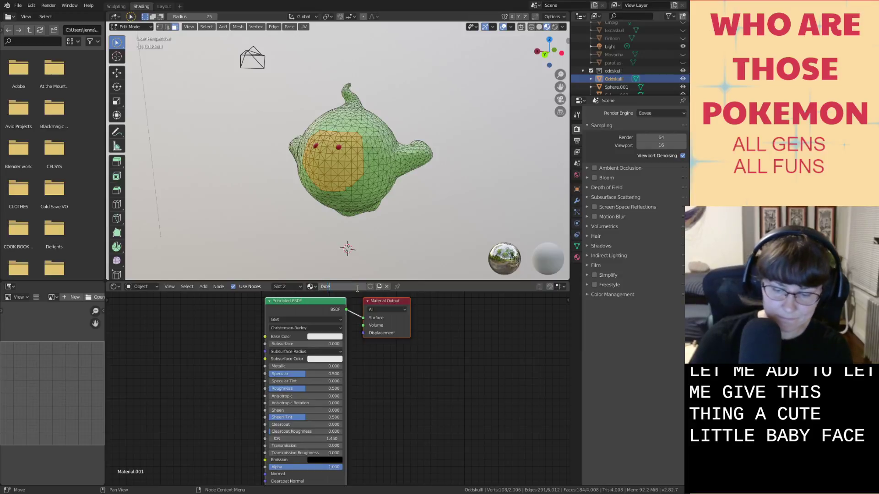
Set the face material's base color to blue and assign it to the selected faces on the creature's front.
click(318, 336)
click(344, 253)
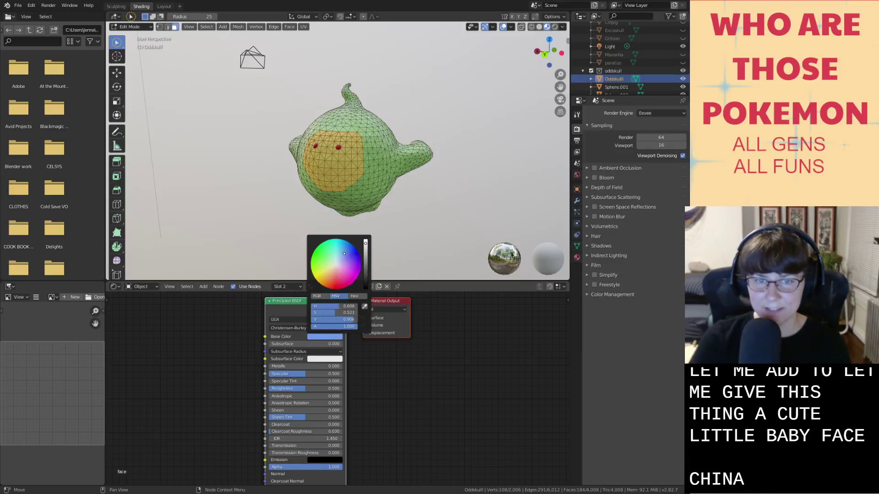
drag(344, 254, 350, 252)
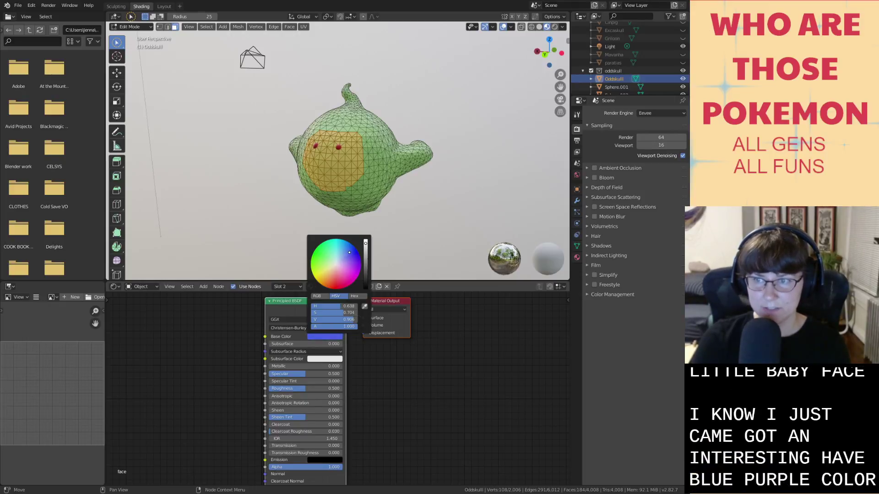
click(287, 286)
click(253, 353)
click(329, 233)
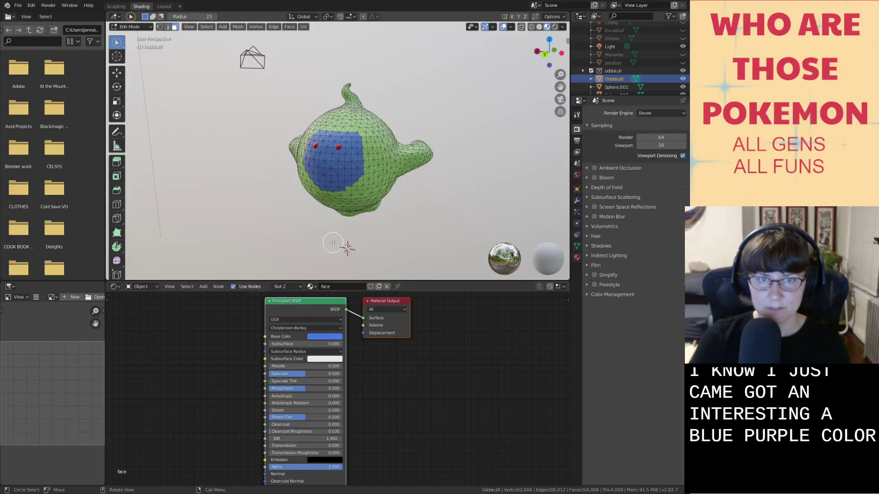
Save the file and return the Oddskull mesh to Object Mode.
middle_drag(333, 242, 329, 241)
scroll(329, 243, down, 1)
key(ctrl+s)
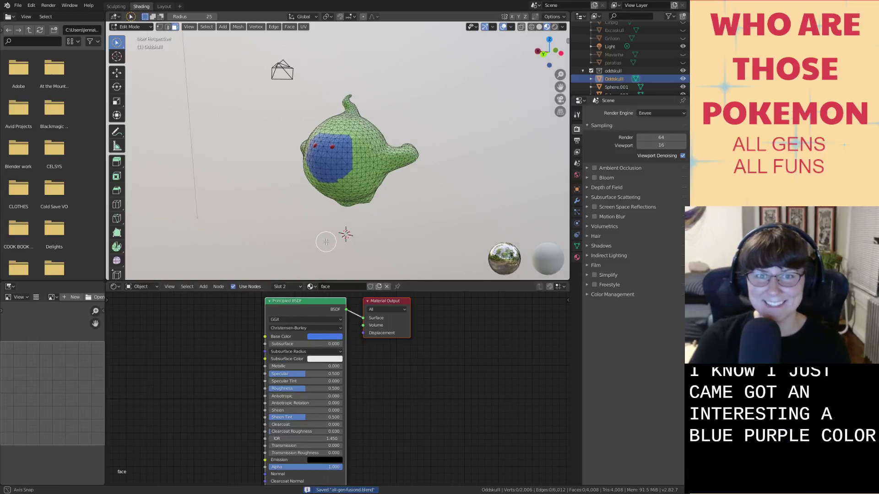
key(Tab)
Show the creature in the Layout workspace with rendered viewport shading.
click(165, 6)
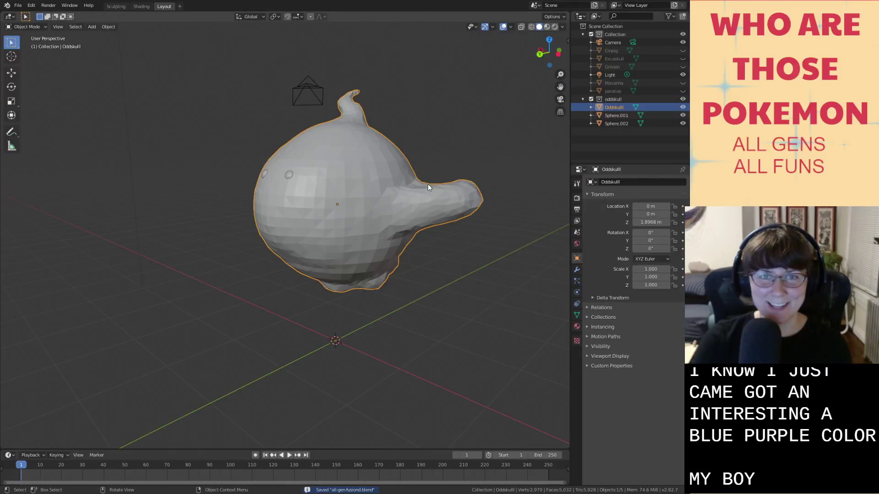
click(554, 26)
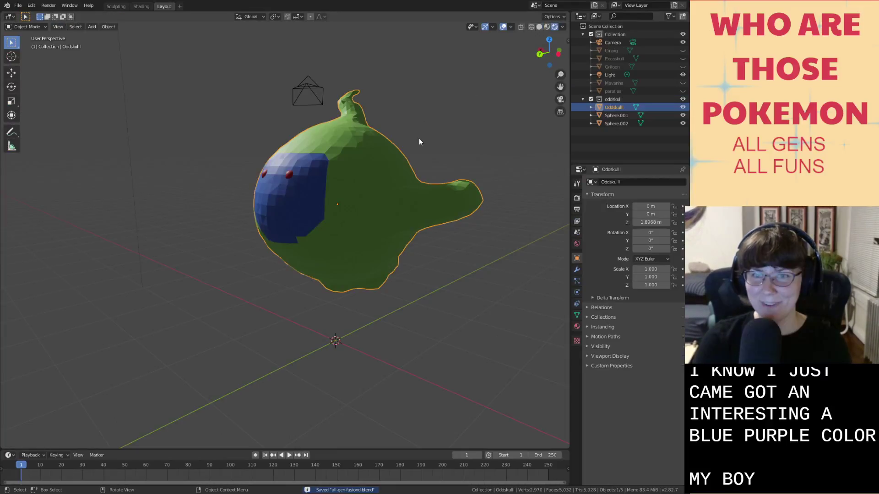
mouse_move(418, 138)
middle_down()
mouse_move(446, 139)
mouse_move(436, 161)
mouse_move(426, 147)
mouse_move(437, 160)
mouse_move(416, 164)
mouse_move(427, 253)
middle_up()
scroll(437, 169, down, 2)
scroll(426, 253, up, 2)
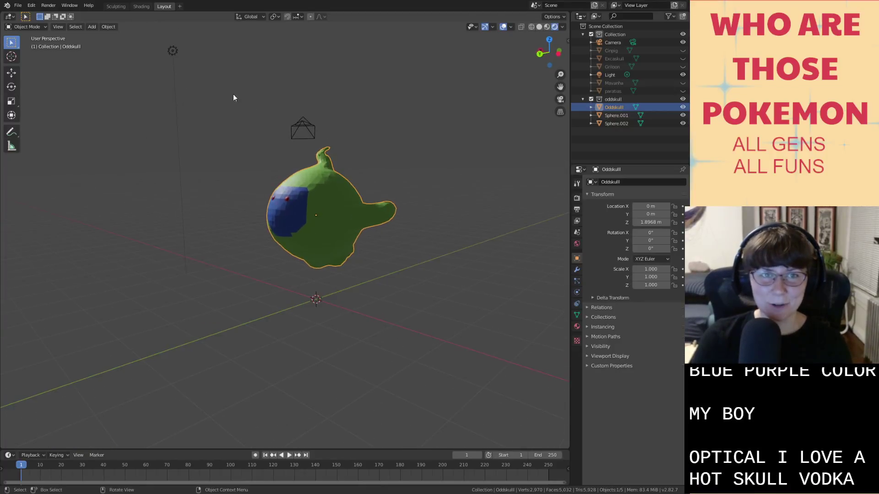
Move the light above the creature, to about -0.85 m along X and about 4.27 m along Z.
click(173, 51)
key(g)
key(y)
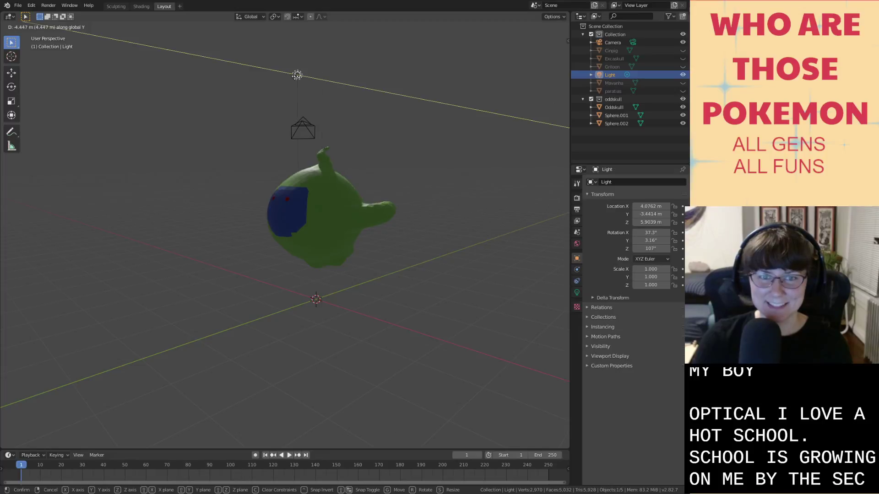
right_click(295, 80)
key(g)
key(x)
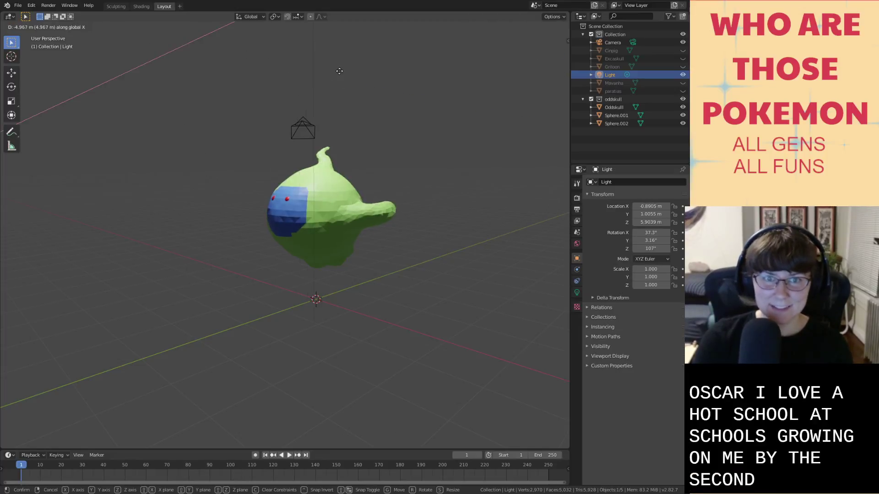
click(337, 73)
key(g)
key(z)
click(361, 170)
Select the Oddskull body and apply Shade Smooth to it.
middle_drag(364, 174, 357, 199)
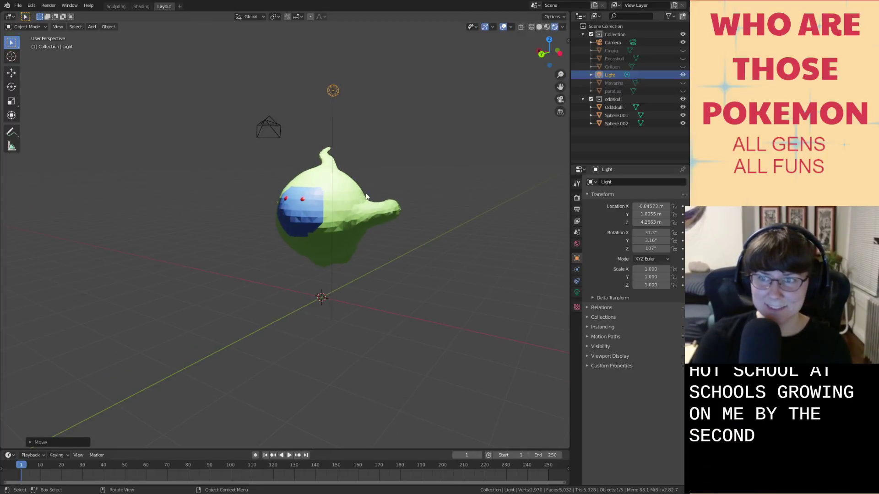
click(356, 202)
right_click(356, 201)
click(322, 95)
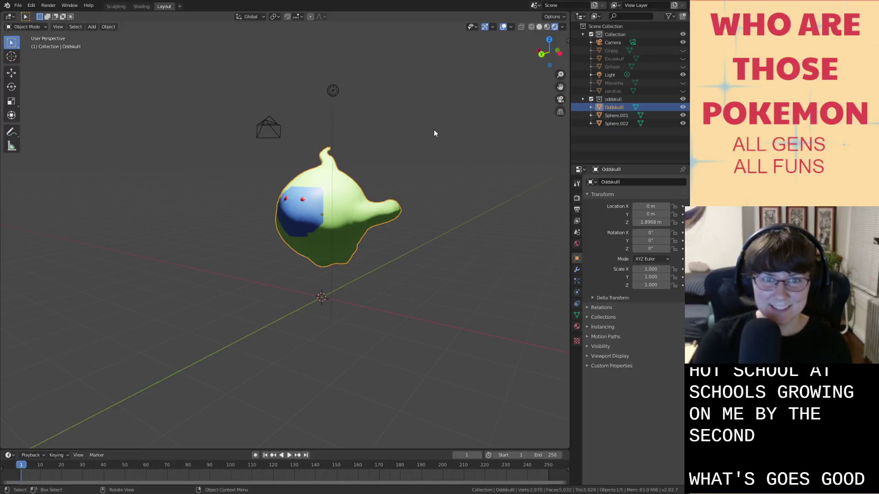
Enter Edit Mode on Oddskull, switch to the Shading workspace and select the missed green face at the blue patch's lower edge.
scroll(435, 134, up, 3)
key(Tab)
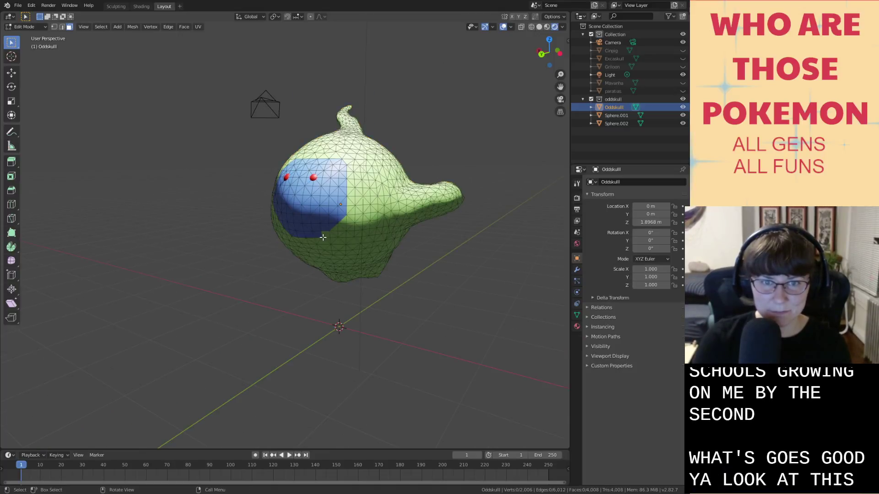
click(140, 6)
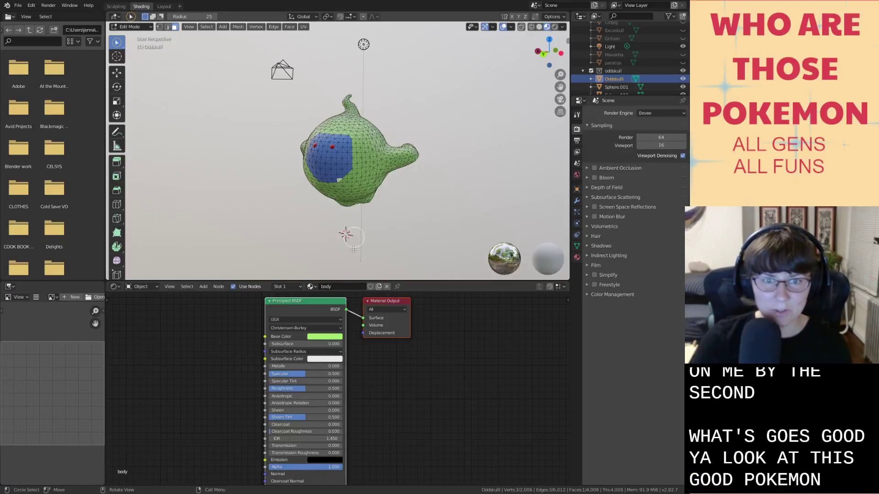
Try linking the face material to slot 1, and restore the body material in that slot.
click(311, 287)
click(323, 314)
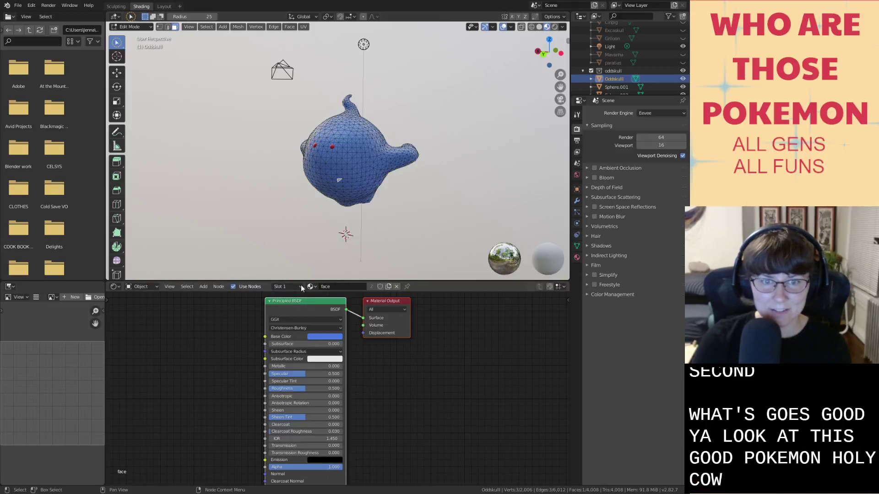
click(295, 286)
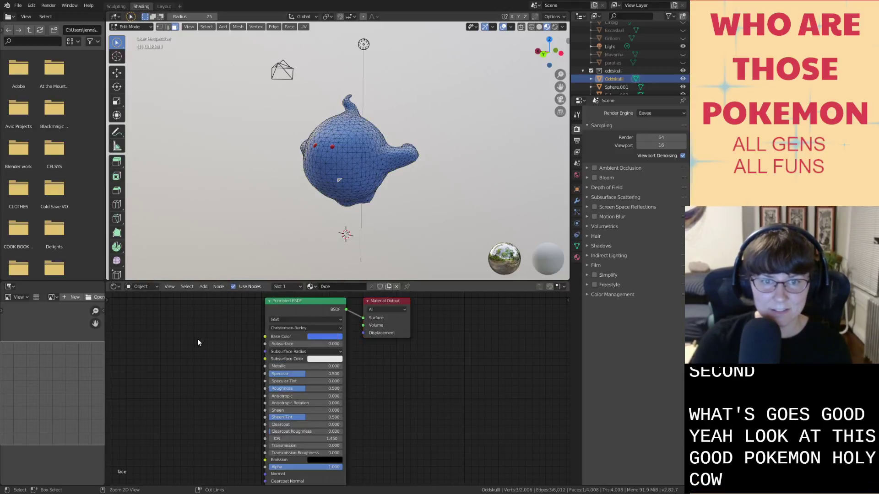
click(311, 287)
click(323, 299)
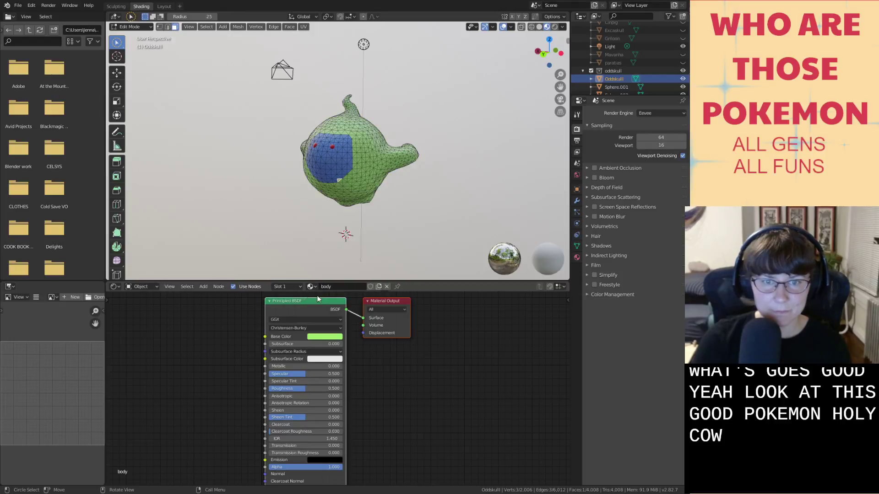
Assign the face material slot to the selected face, return to Object Mode and save the file.
click(295, 287)
click(268, 312)
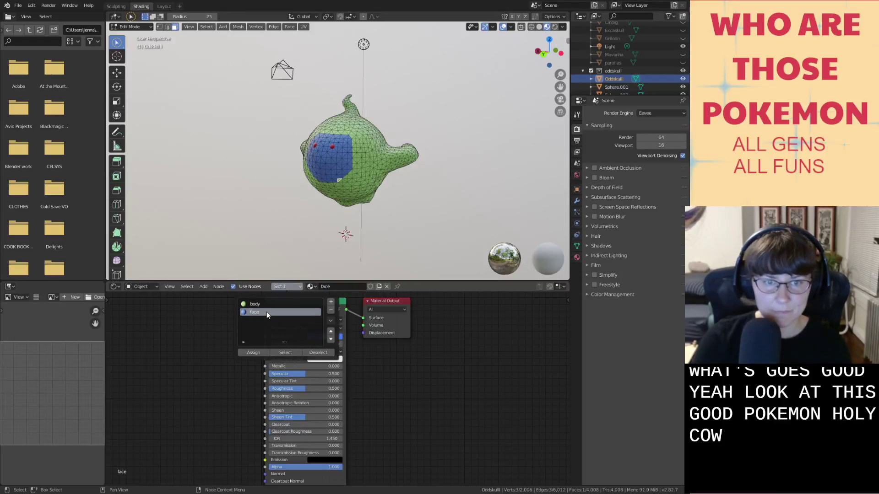
click(254, 353)
key(Tab)
key(ctrl+s)
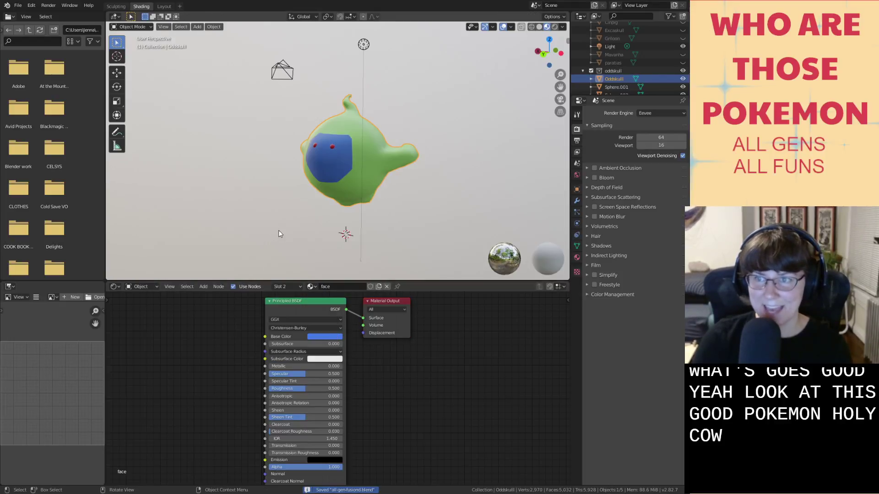
Return to the Layout workspace and hide the oddskull collection.
scroll(281, 233, up, 2)
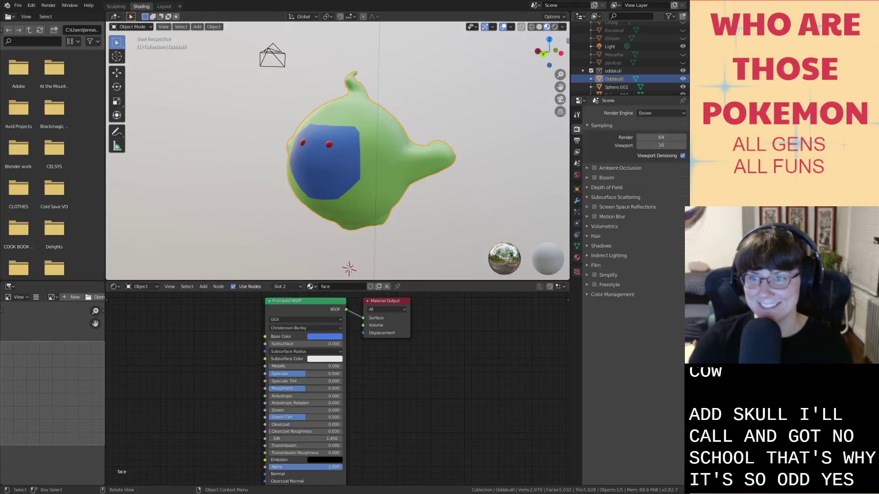
click(165, 7)
mouse_move(219, 68)
middle_down()
mouse_move(236, 119)
mouse_move(306, 108)
mouse_move(221, 110)
mouse_move(265, 121)
mouse_move(227, 117)
mouse_move(236, 100)
middle_up()
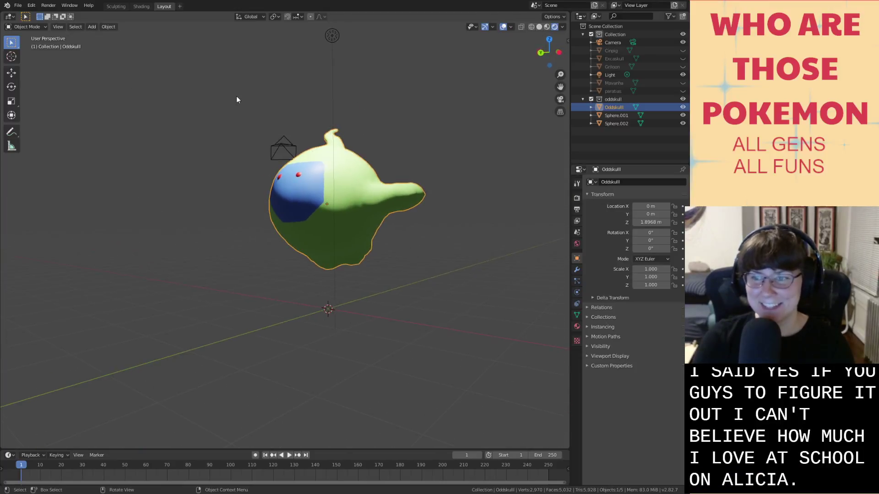
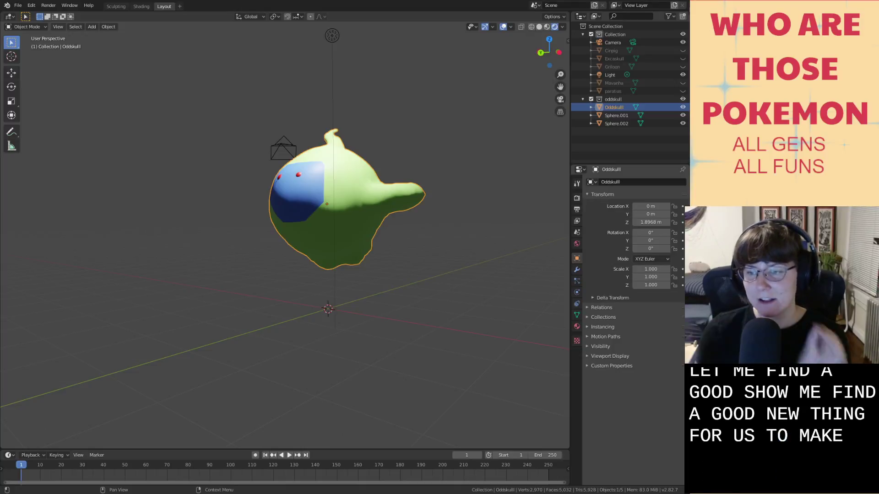
click(683, 98)
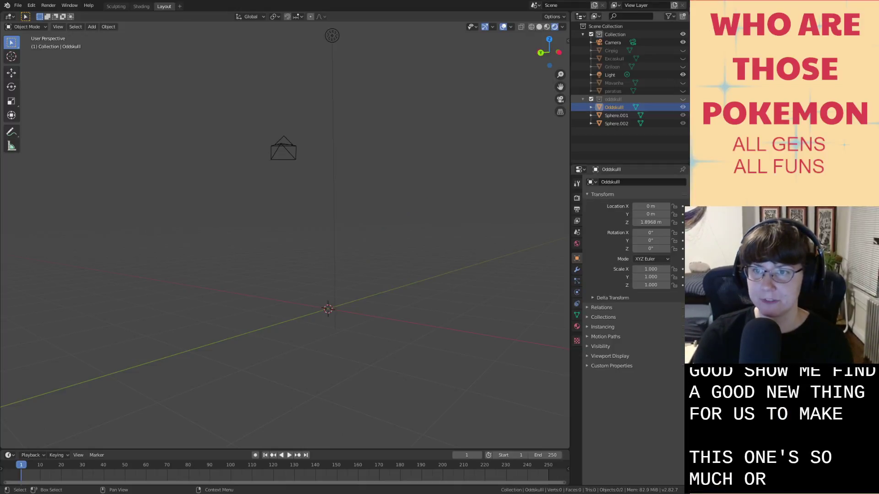
Add a UV sphere at the origin and raise it along Z to about 0.94 m.
middle_drag(420, 322, 362, 331)
key(shift+a)
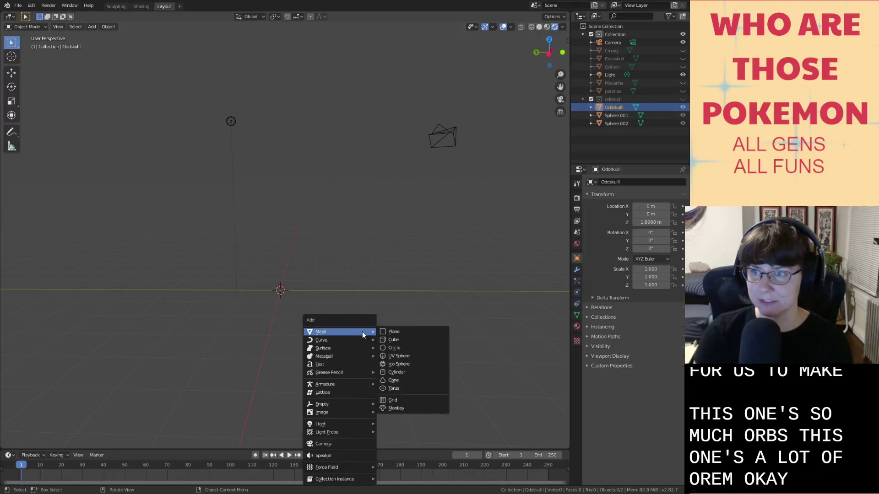
click(408, 356)
key(g)
key(z)
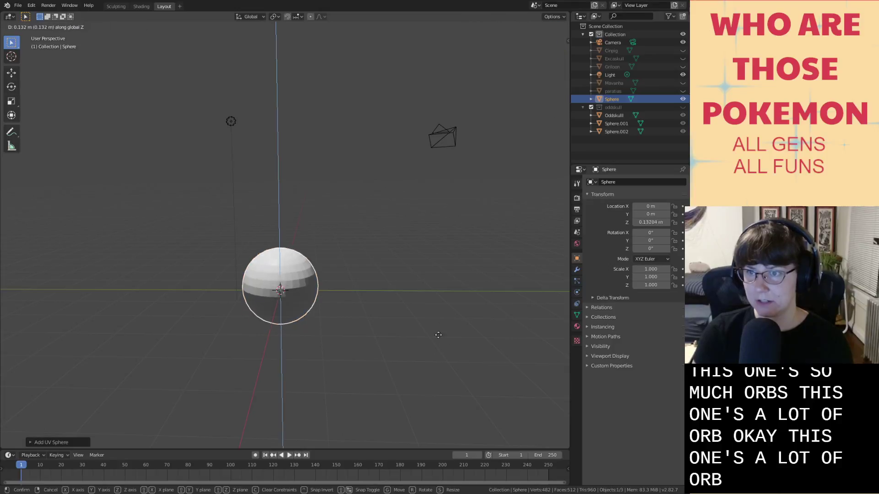
click(434, 319)
middle_drag(433, 319, 408, 320)
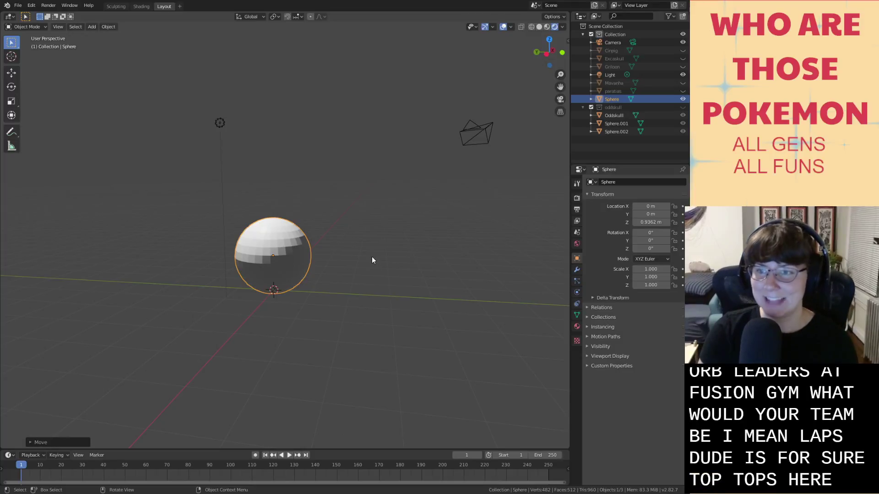
Change the viewport to solid shading and save the file.
middle_drag(356, 277, 335, 237)
click(540, 26)
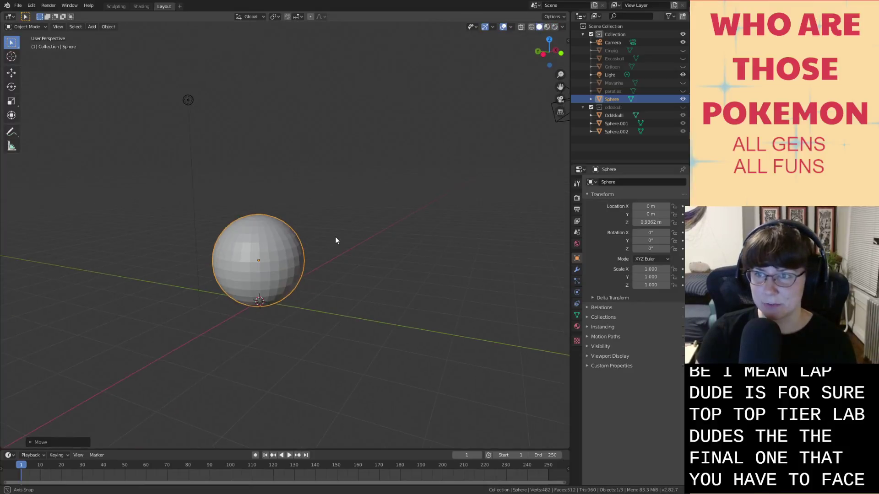
key(ctrl+s)
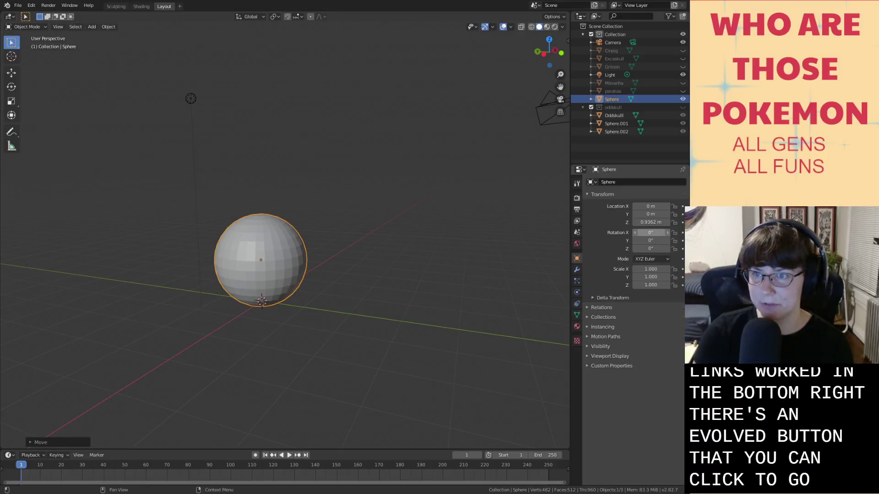
Save the file with the new sphere again.
middle_drag(283, 322, 273, 322)
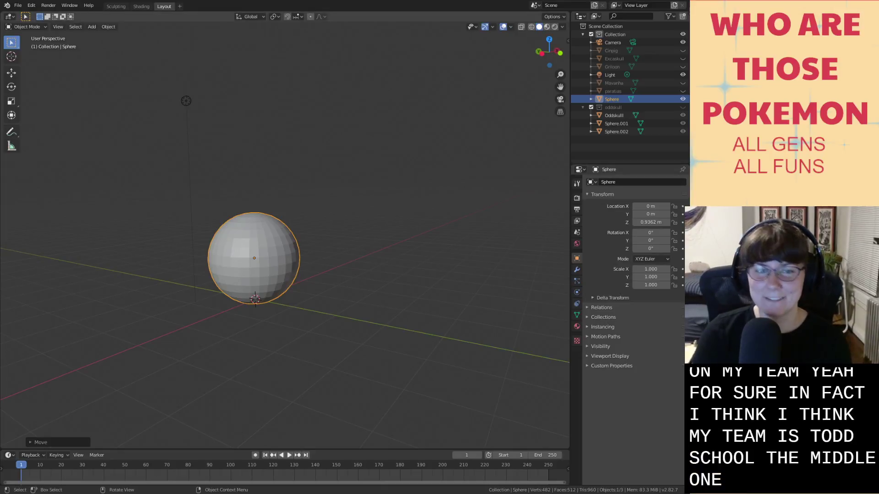
mouse_move(295, 311)
middle_down()
mouse_move(277, 320)
mouse_move(285, 318)
middle_up()
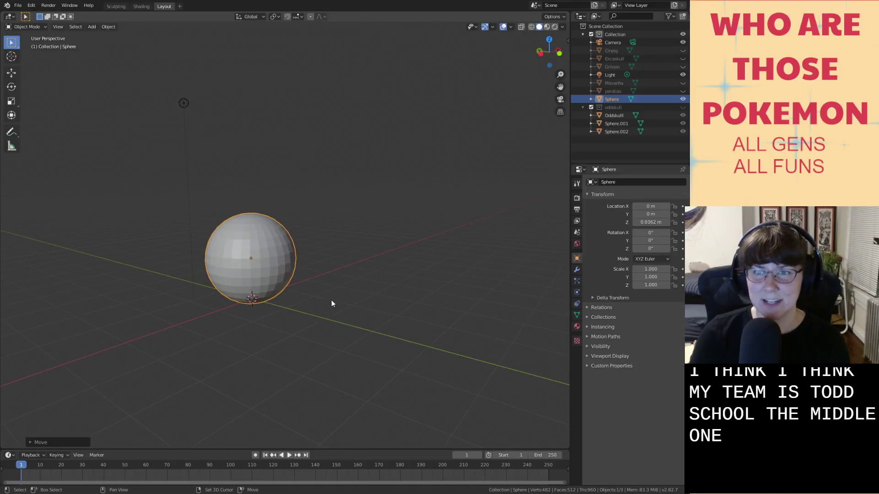
middle_drag(331, 301, 407, 294)
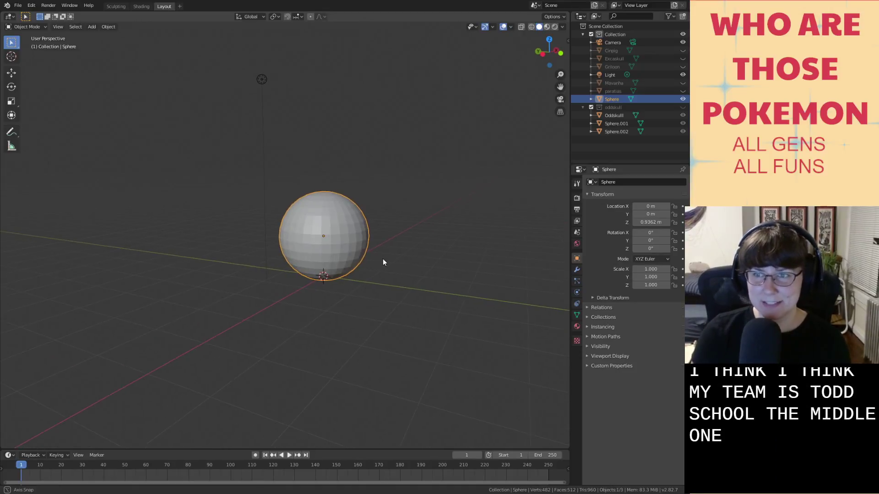
key(ctrl+s)
middle_drag(348, 225, 342, 230)
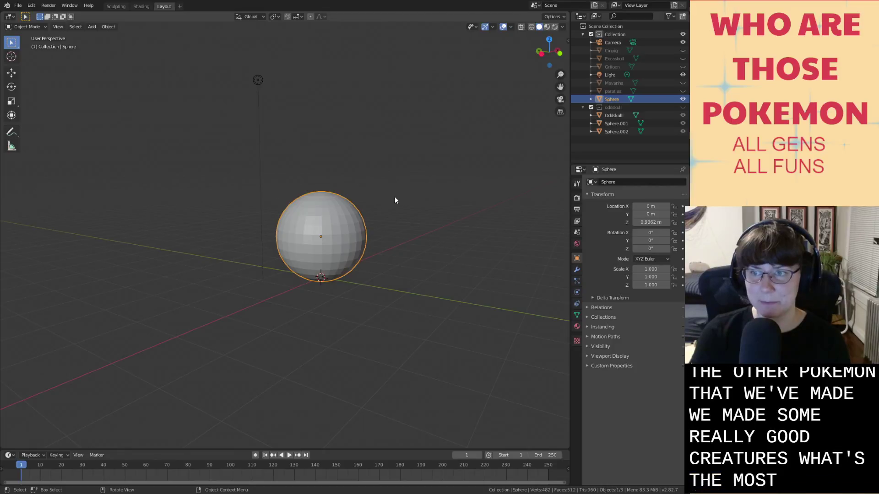
middle_drag(368, 202, 342, 234)
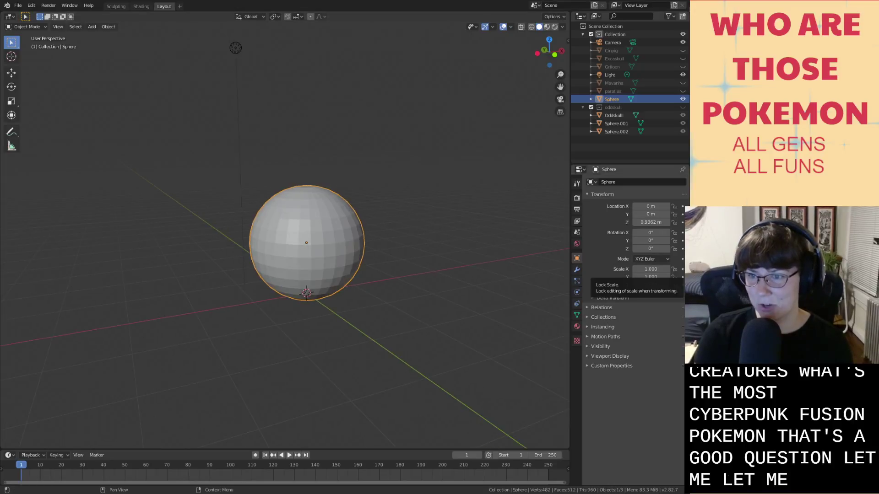
Try to duplicate the sphere above the original, scale the copy to about 0.68 and lower it along Z.
scroll(339, 248, down, 1)
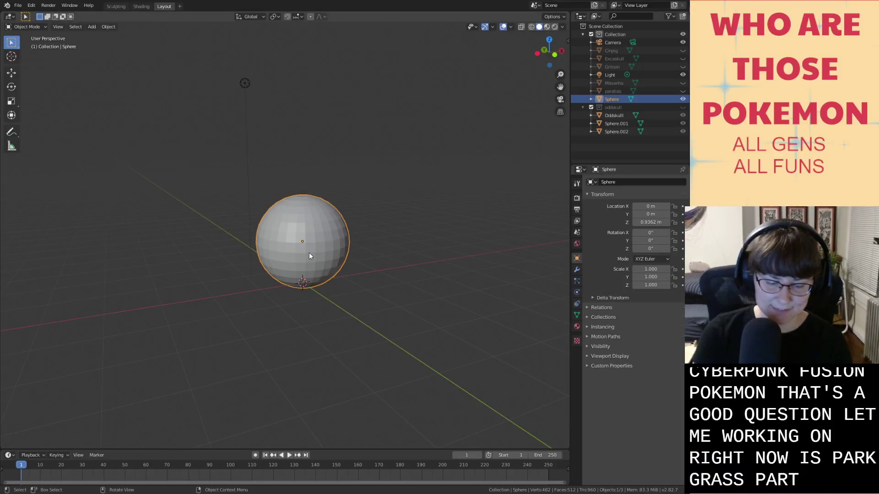
key(shift+d)
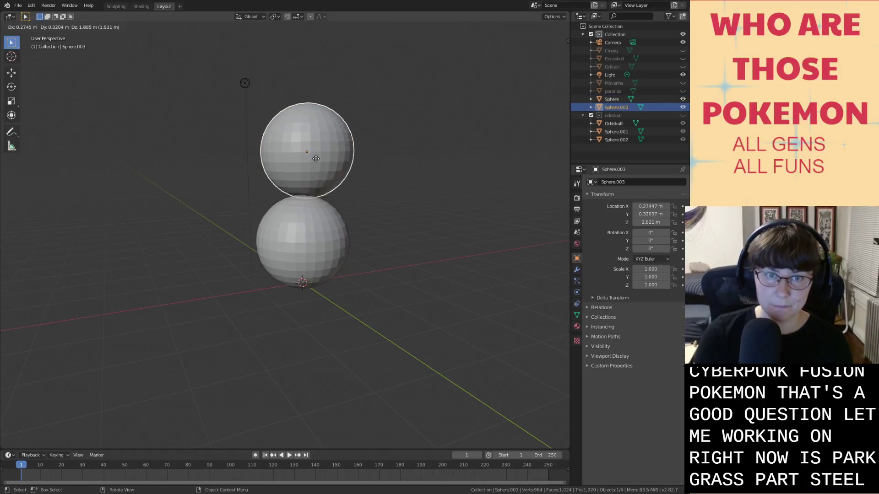
click(313, 138)
key(s)
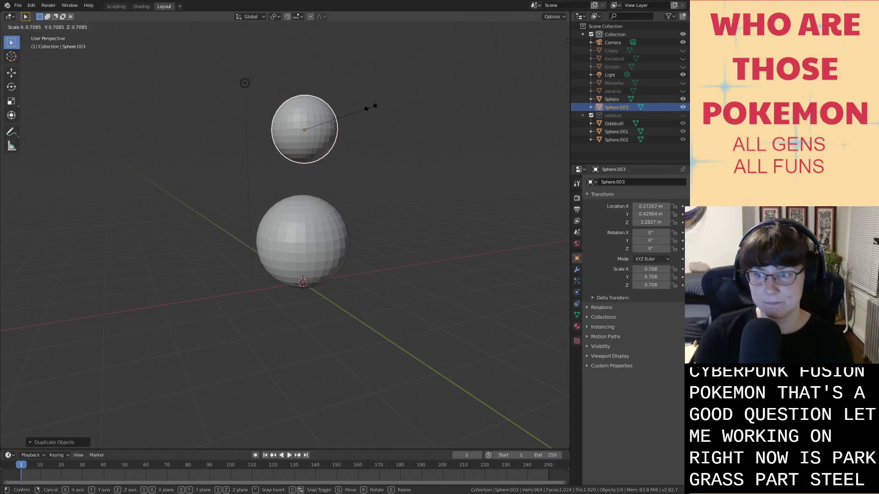
click(369, 110)
key(g)
key(z)
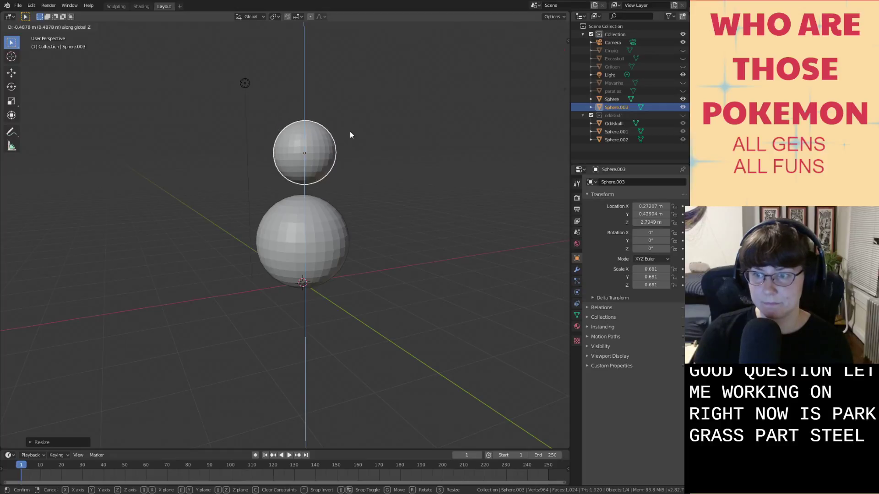
click(346, 137)
click(301, 235)
middle_drag(302, 236, 377, 240)
key(ctrl+z)
key(ctrl+z)
key(ctrl+z)
key(ctrl+z)
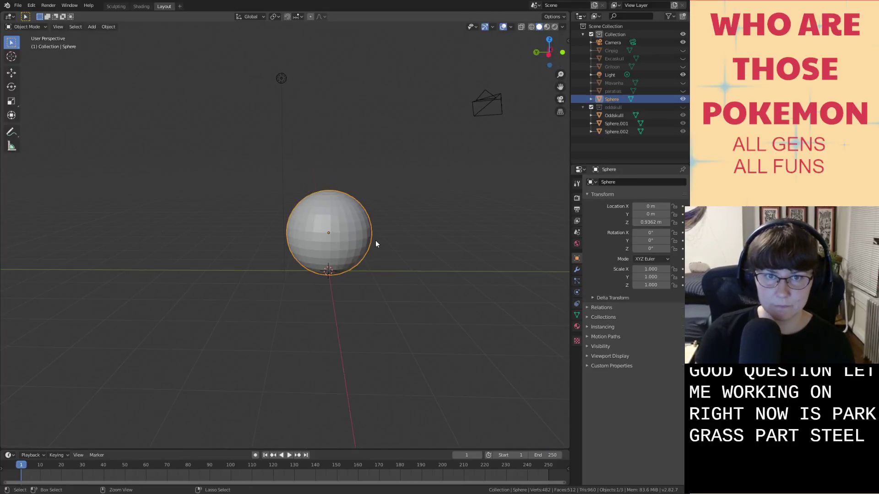
key(g)
key(z)
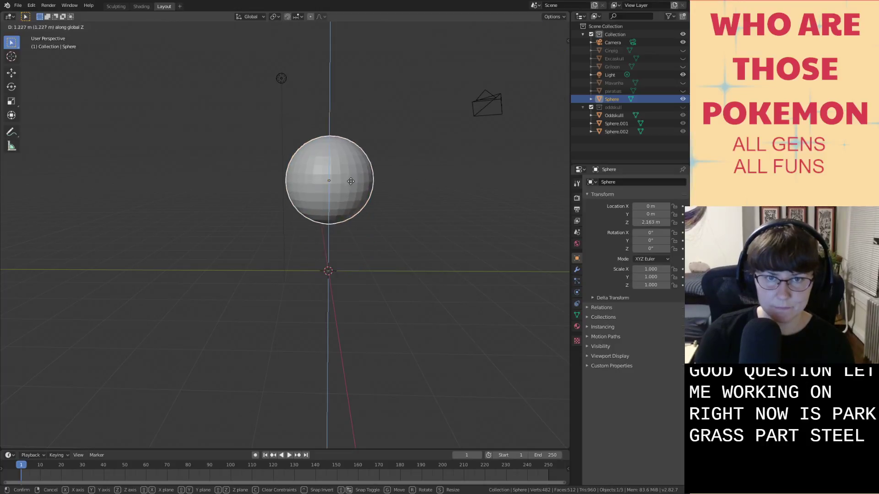
right_click(352, 174)
Duplicate the sphere straight up along Z to about 2.84 m and scale the copy to about 0.725.
key(shift+d)
key(z)
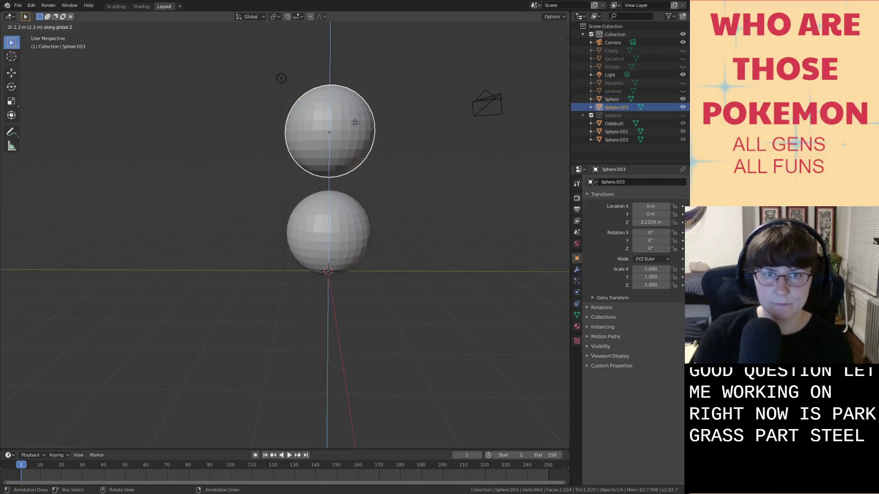
click(412, 96)
key(s)
click(386, 108)
key(g)
key(z)
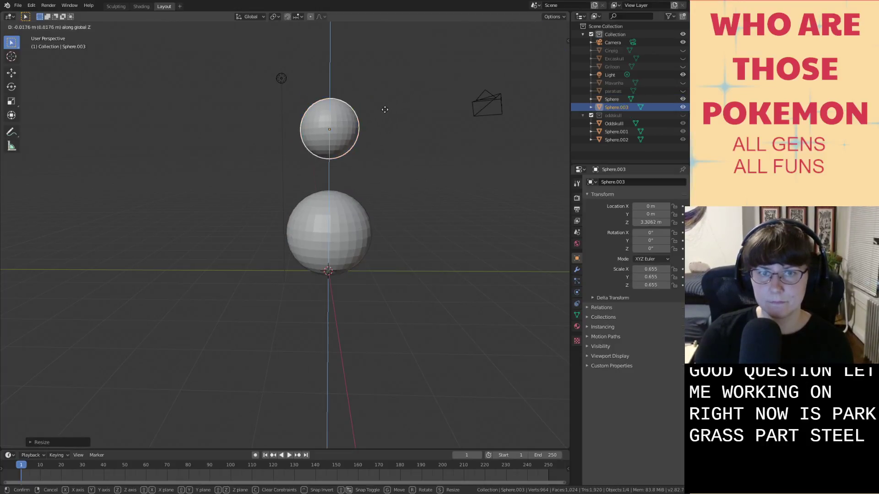
click(382, 130)
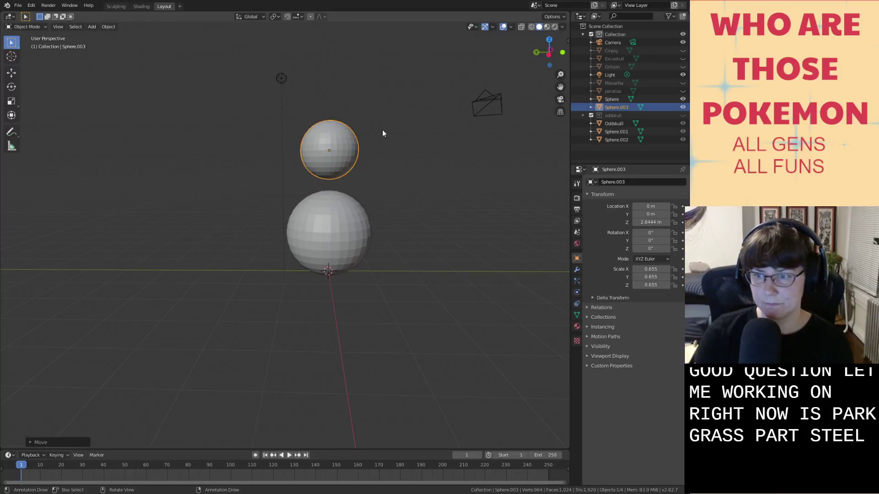
key(s)
click(387, 124)
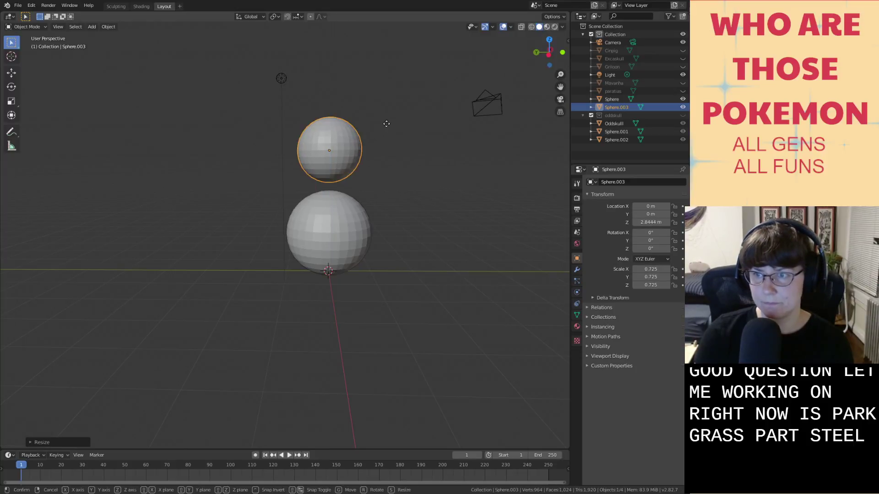
Duplicate the large body sphere along Y to about -2.2 m.
click(330, 232)
key(shift+d)
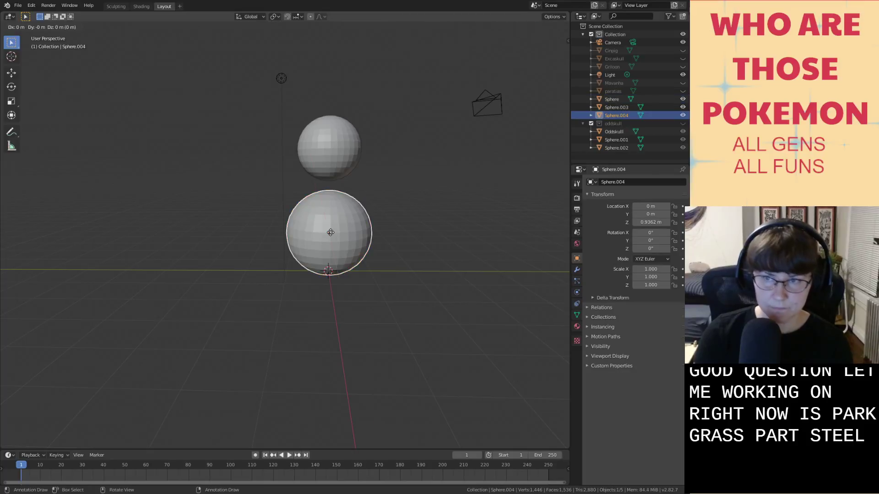
key(x)
key(y)
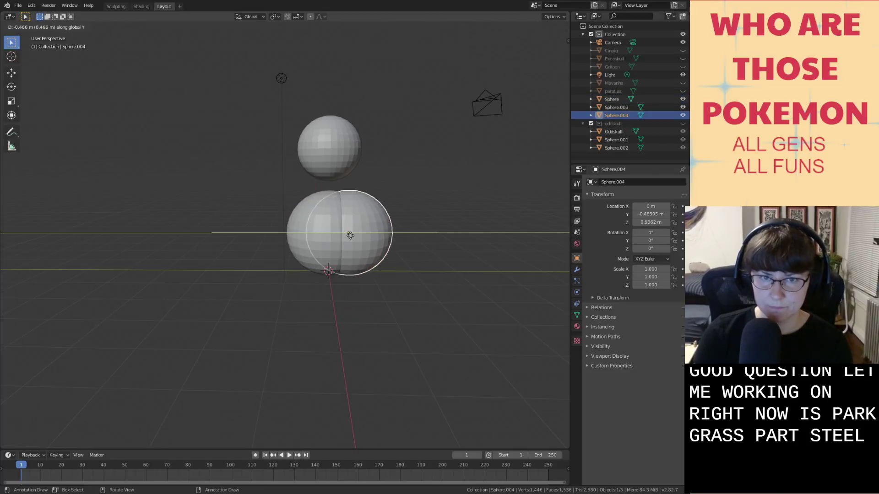
click(428, 243)
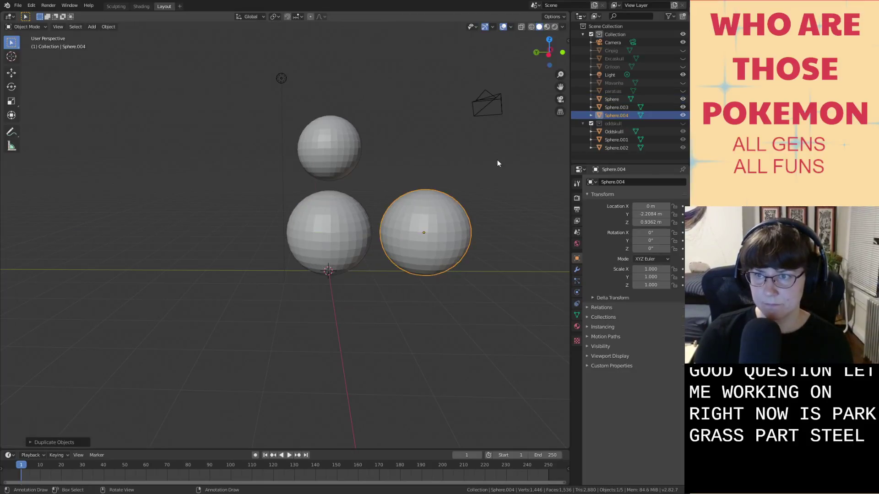
Scale the side copy to about 0.53, lower it to about Z 0.68 m and shift it to about Y -1.78 m.
key(s)
click(461, 195)
key(g)
key(z)
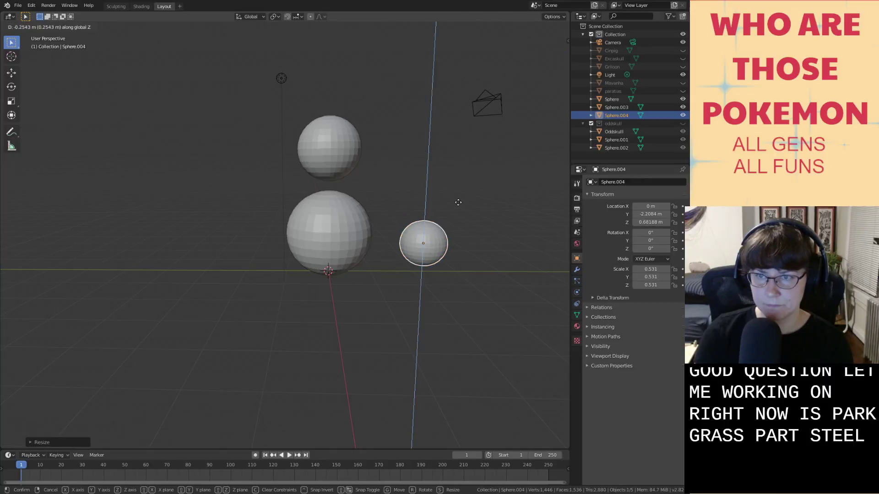
key(y)
click(410, 243)
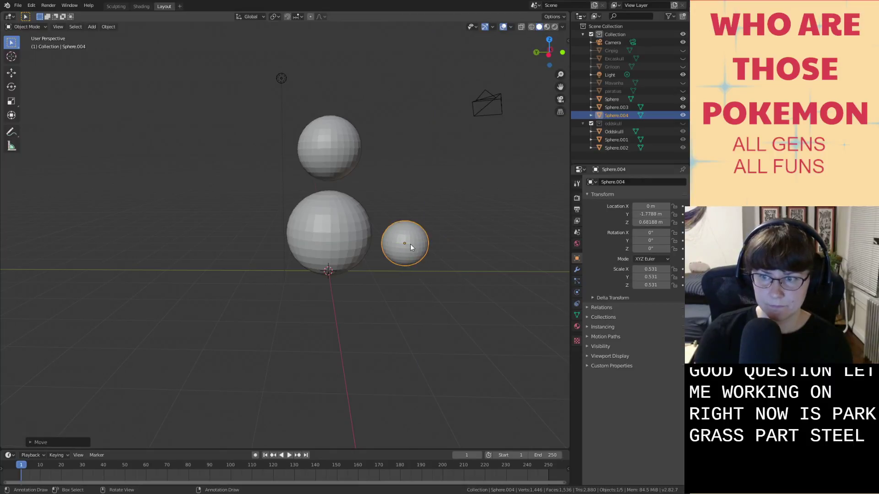
Duplicate the small side sphere along Y to the opposite side of the body, at about 1.89 m.
key(shift+d)
key(y)
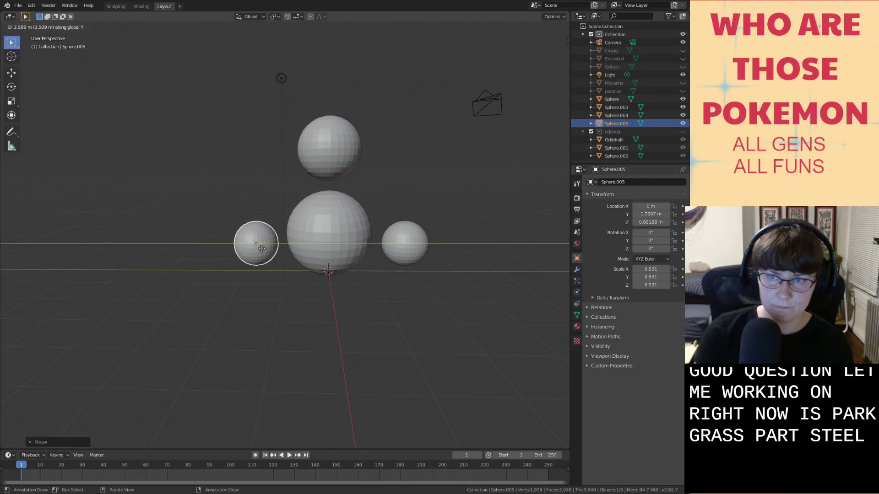
click(251, 252)
middle_drag(254, 251, 202, 251)
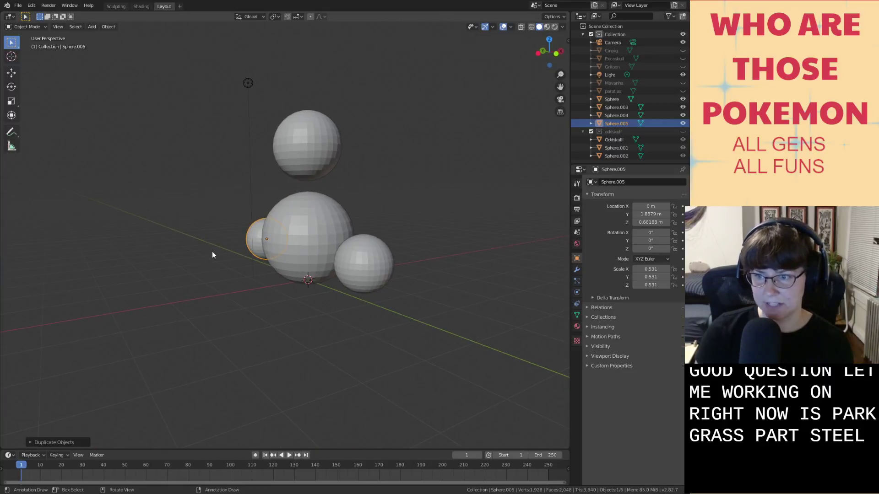
Deselect the spheres and save the file.
click(379, 272)
click(466, 273)
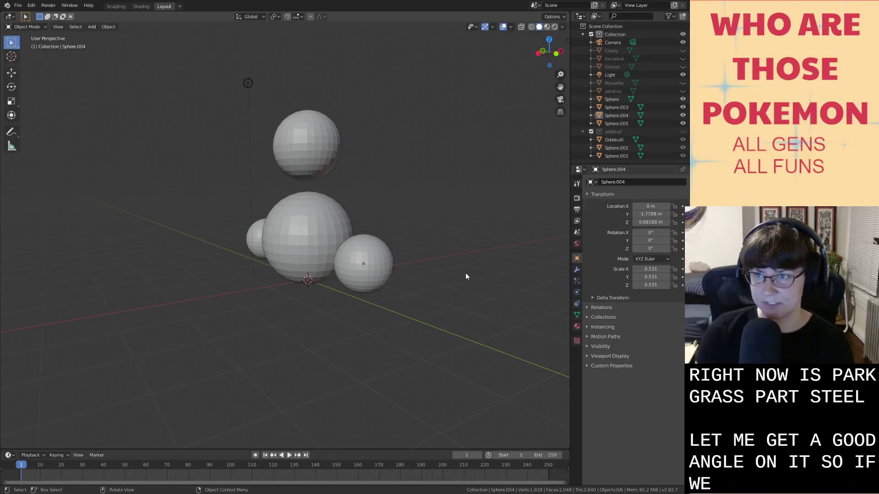
key(ctrl+s)
middle_drag(437, 260, 453, 282)
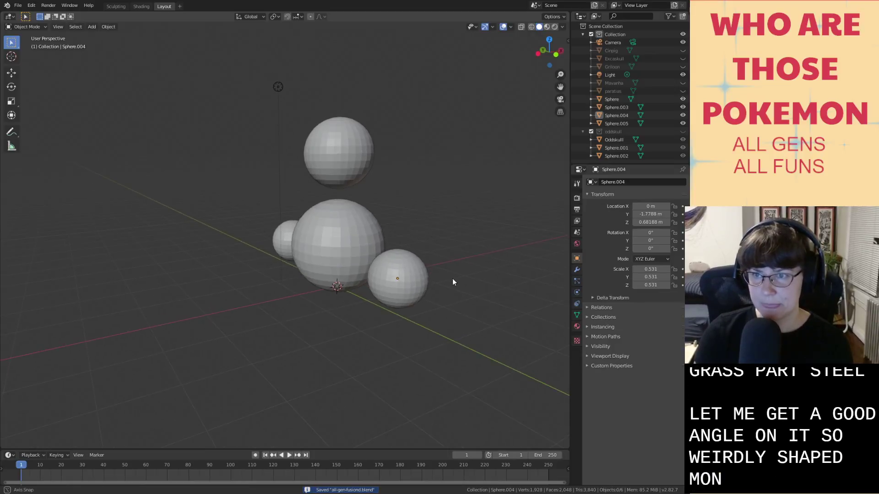
click(326, 275)
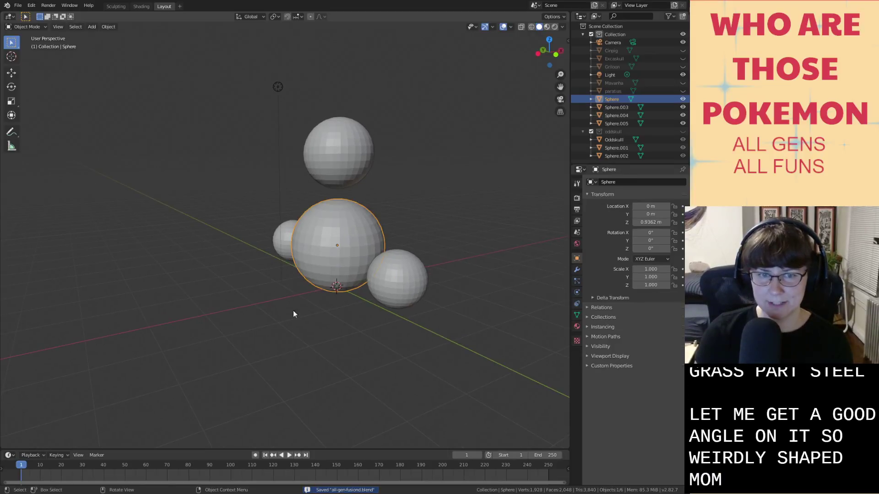
click(293, 310)
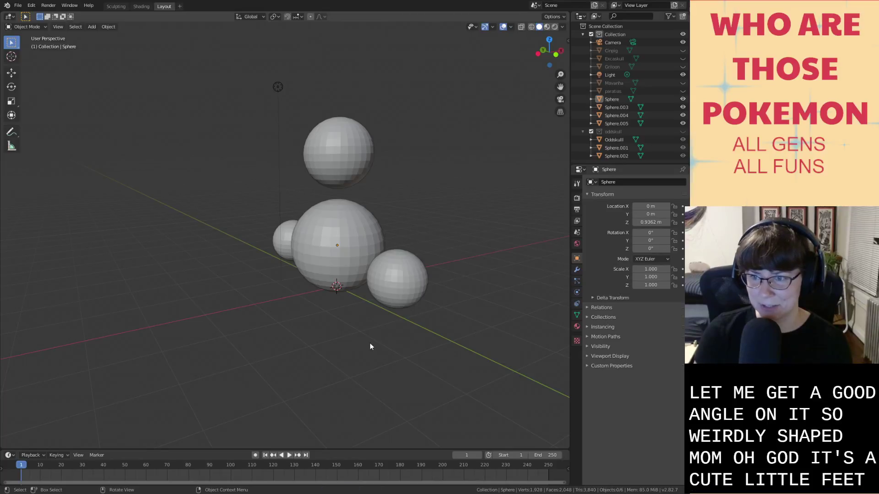
Duplicate the near side sphere in front of the body and shrink the copy to a scale of about 0.124.
click(414, 284)
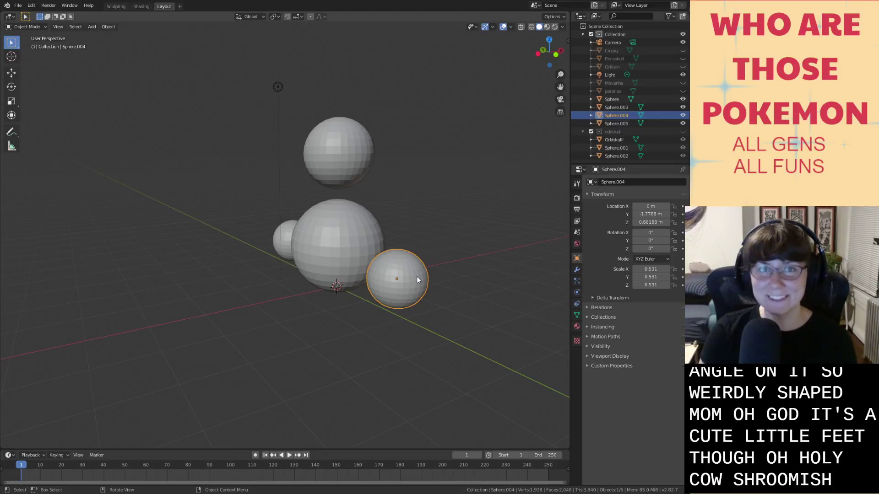
key(d)
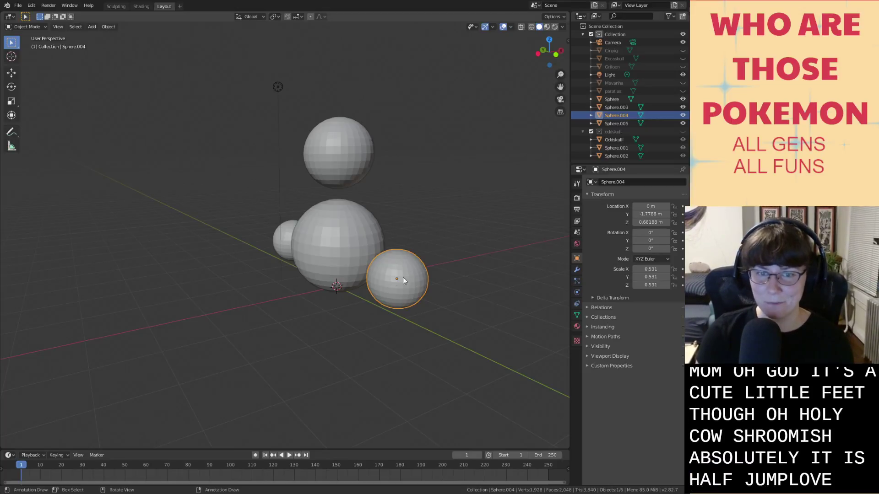
key(shift+d)
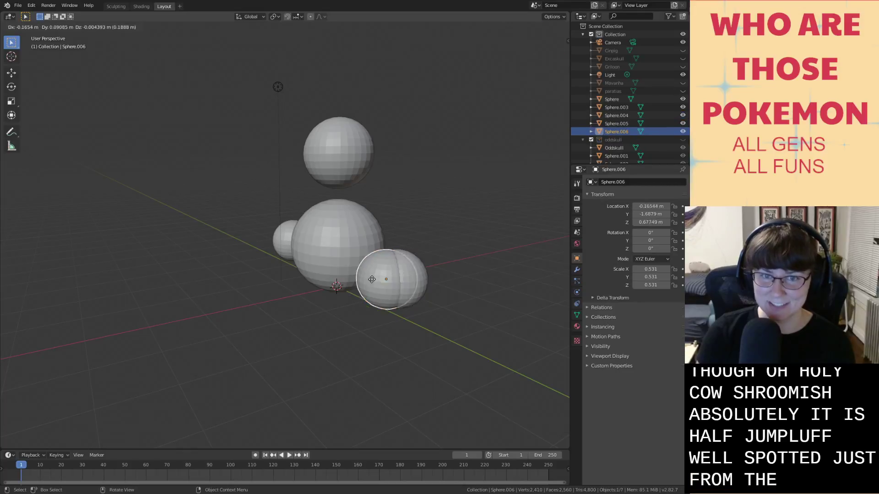
click(294, 261)
key(s)
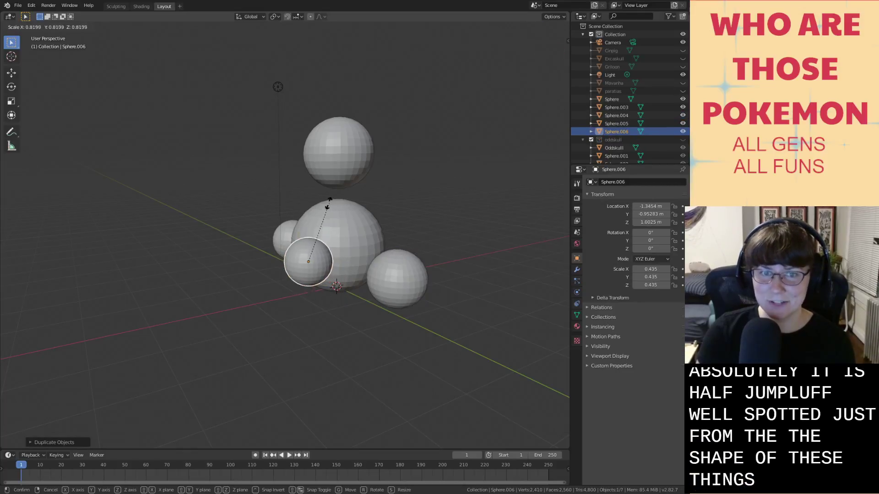
click(311, 243)
Try to stretch the tiny front sphere along Z to a scale of about 0.17 and duplicate it along Y.
key(s)
key(z)
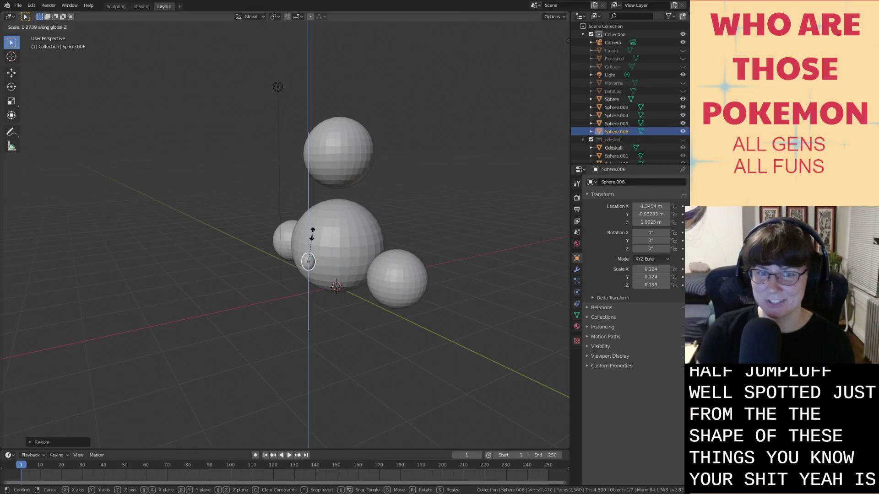
click(312, 232)
scroll(312, 232, up, 3)
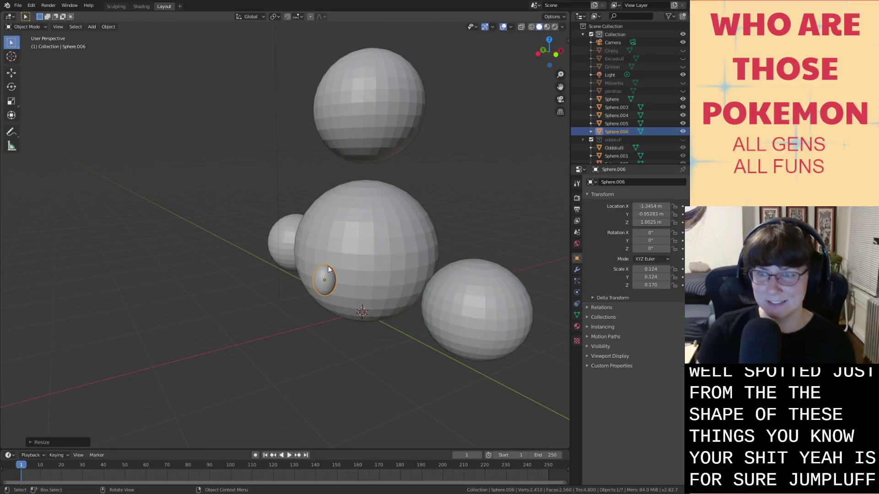
middle_drag(335, 286, 341, 302)
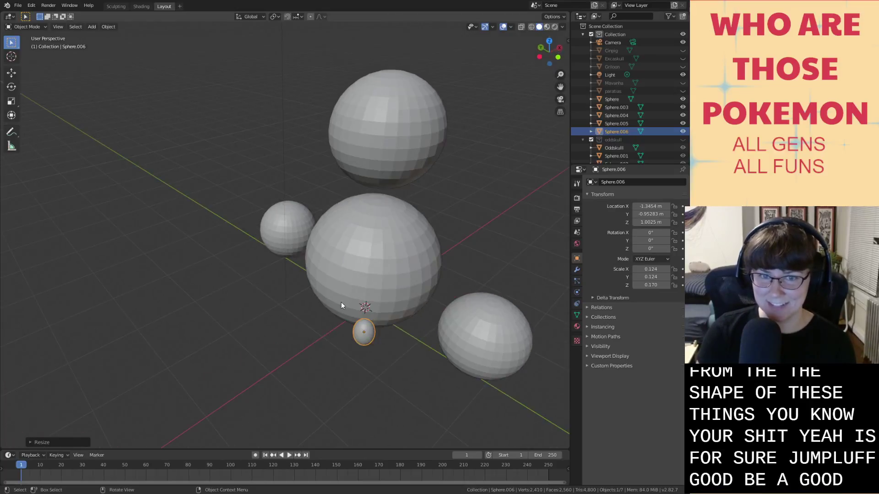
key(shift+d)
key(y)
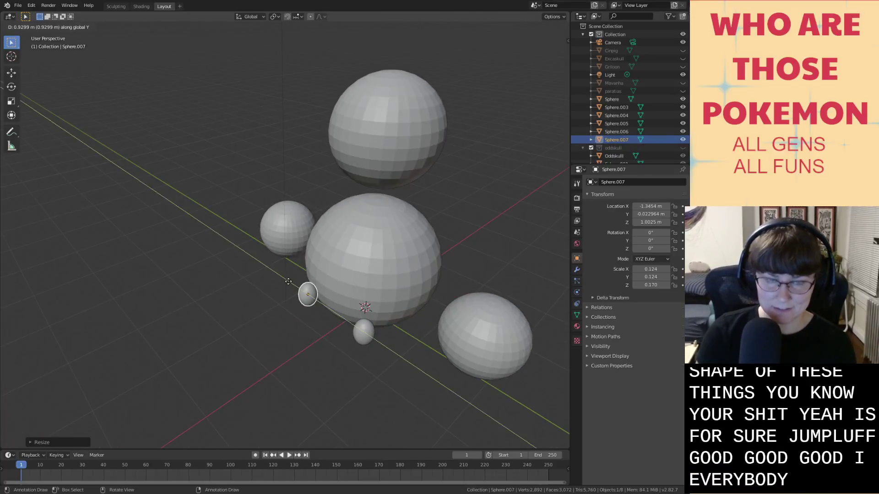
click(280, 274)
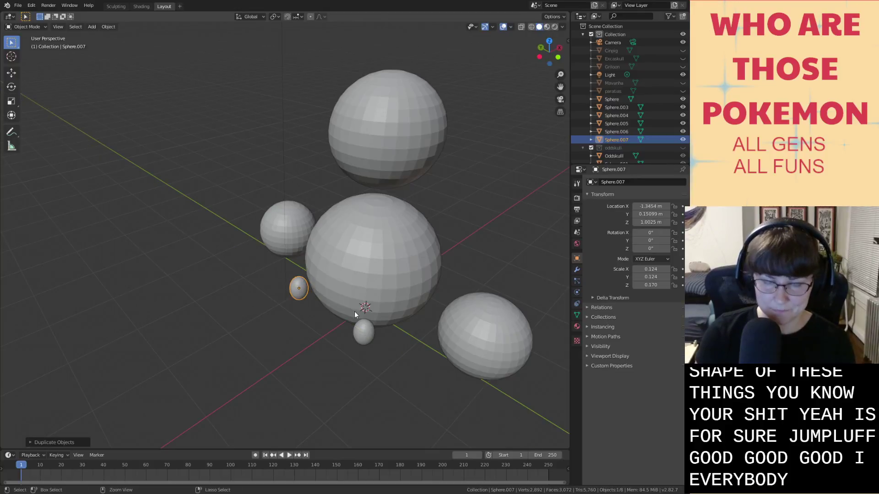
key(ctrl+z)
Stretch the tiny front sphere along Z to a scale of about 0.19 and move it along Y to about -0.47 m.
key(s)
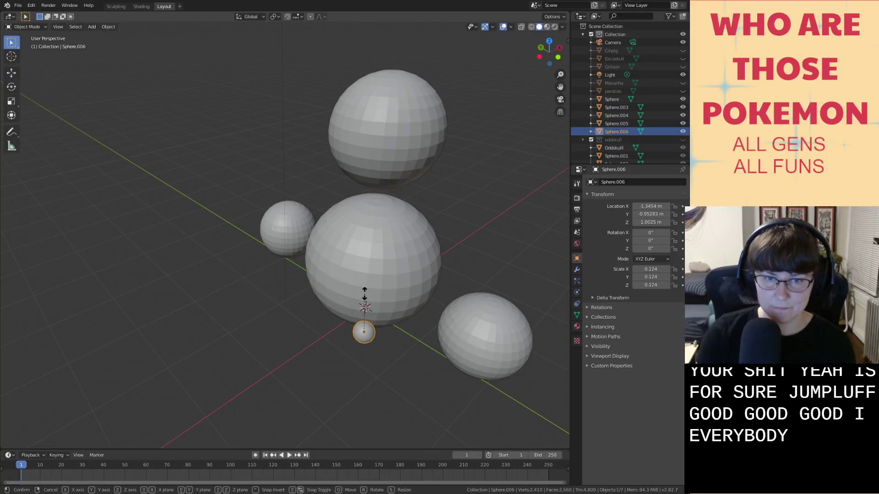
key(z)
click(364, 273)
key(g)
key(y)
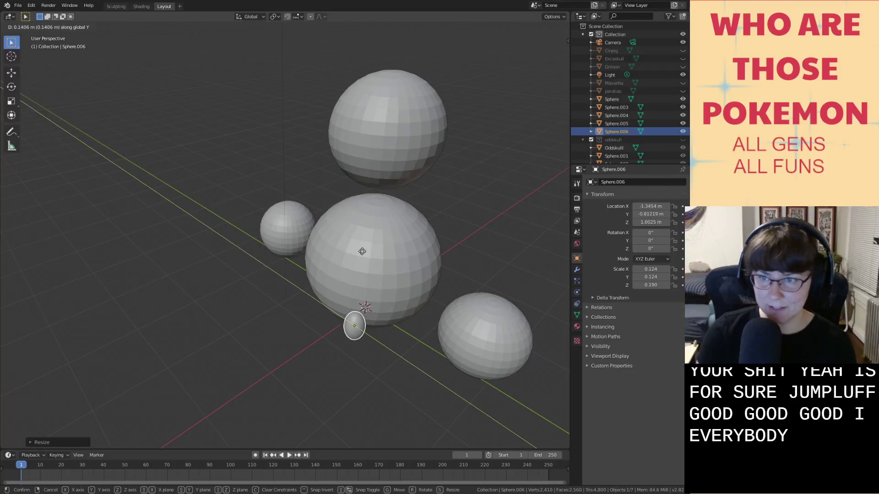
click(340, 243)
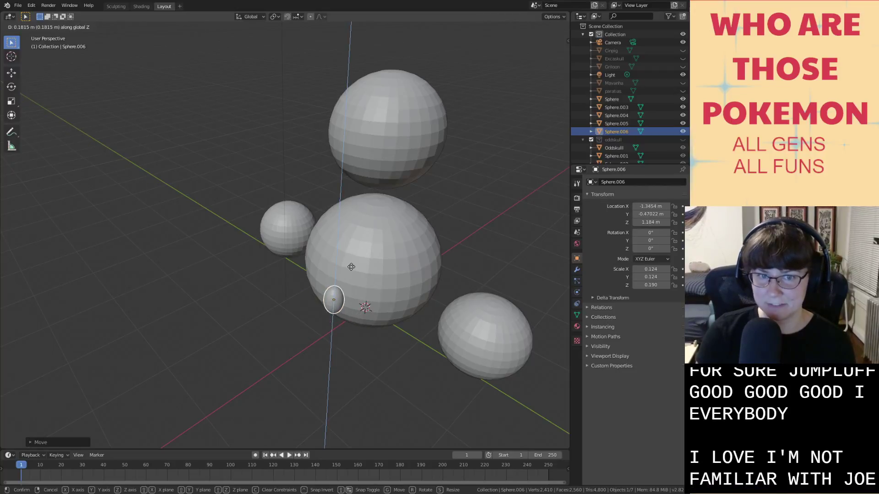
Move the tiny front sphere along X to about -0.87 m and along Z to about 0.61 m.
key(g)
key(x)
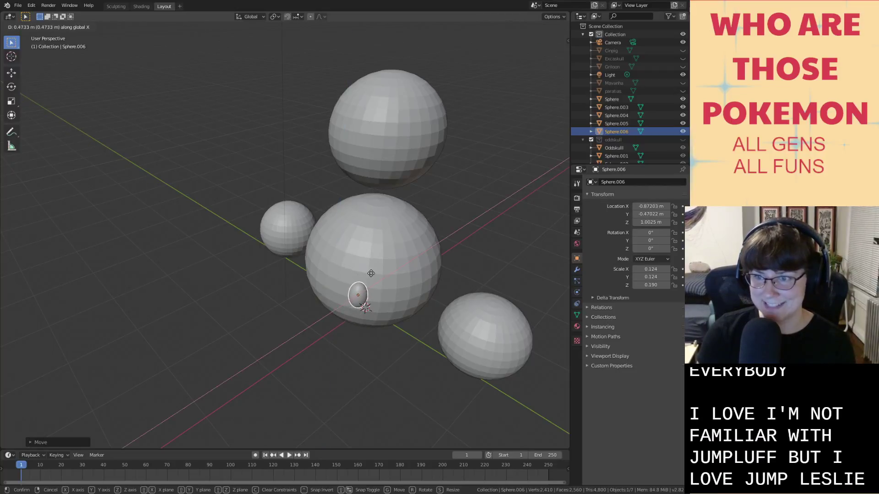
click(369, 274)
middle_drag(369, 275, 359, 247)
key(g)
key(z)
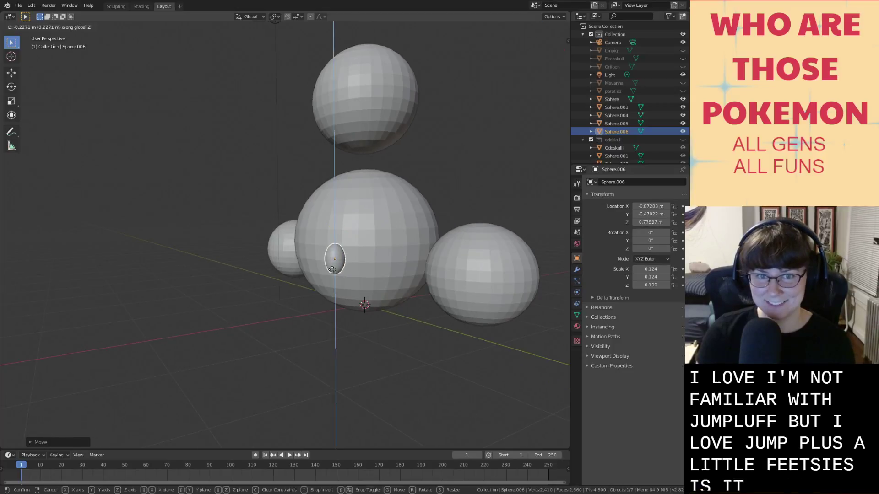
click(334, 283)
Move the tiny front sphere along Y to about -0.35 m and along X to about -0.98 m.
key(g)
key(y)
click(322, 281)
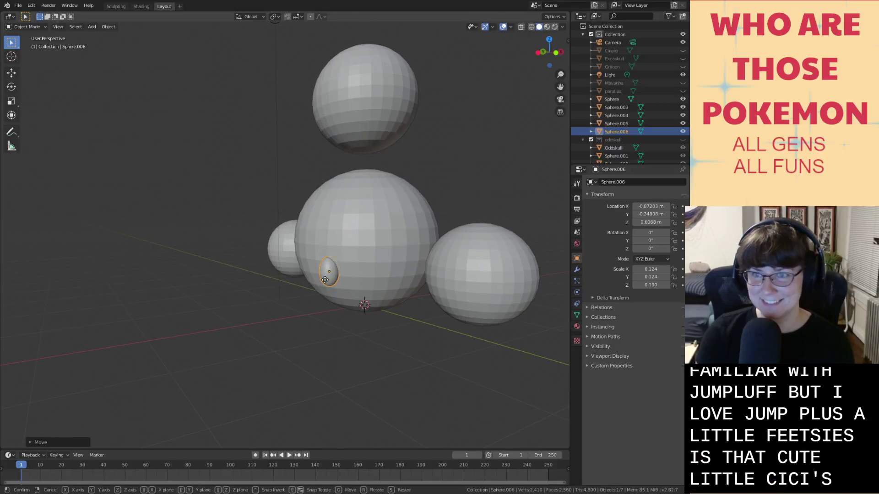
key(g)
key(x)
click(318, 282)
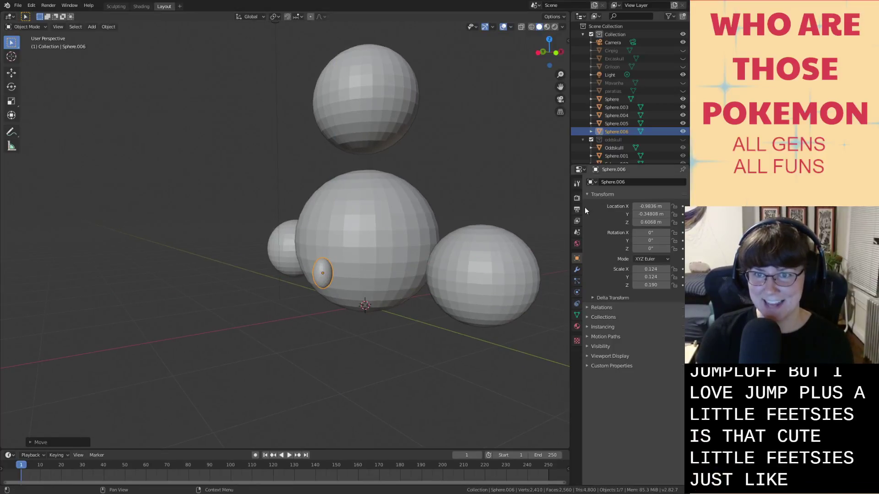
Add a Mirror modifier to the tiny front sphere, using the body sphere as mirror object and only the Y axis.
click(577, 198)
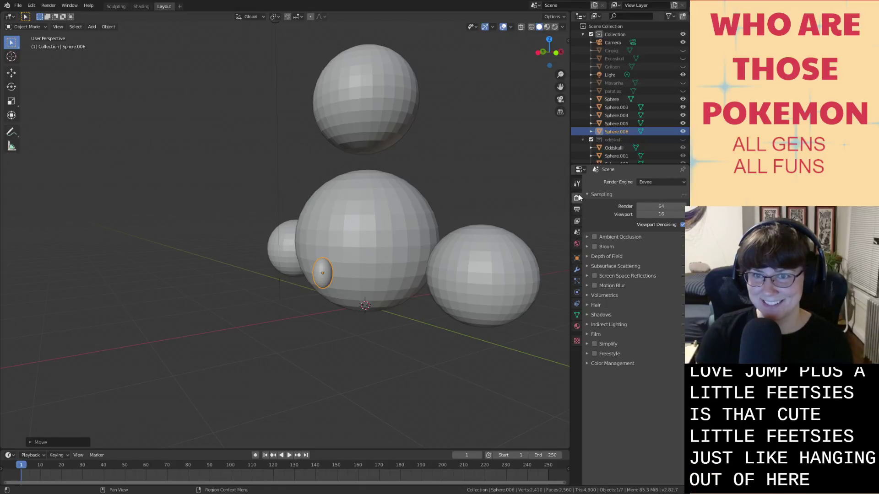
click(577, 270)
click(615, 182)
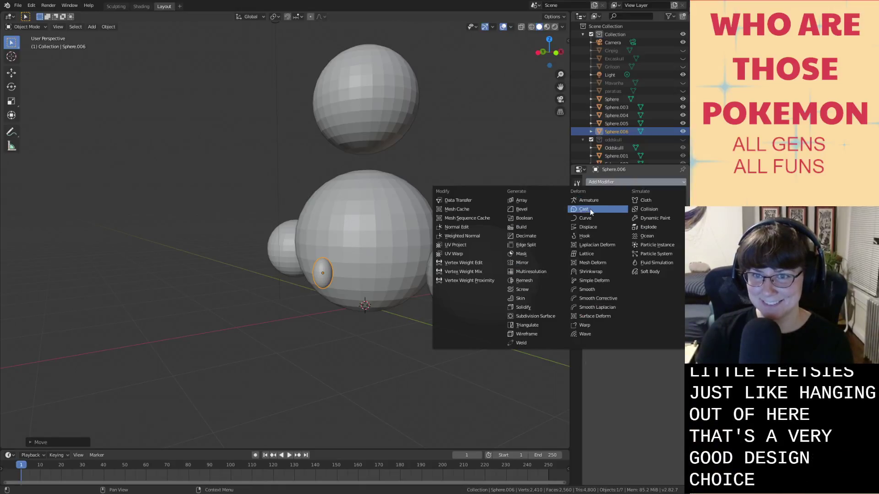
click(532, 262)
click(680, 266)
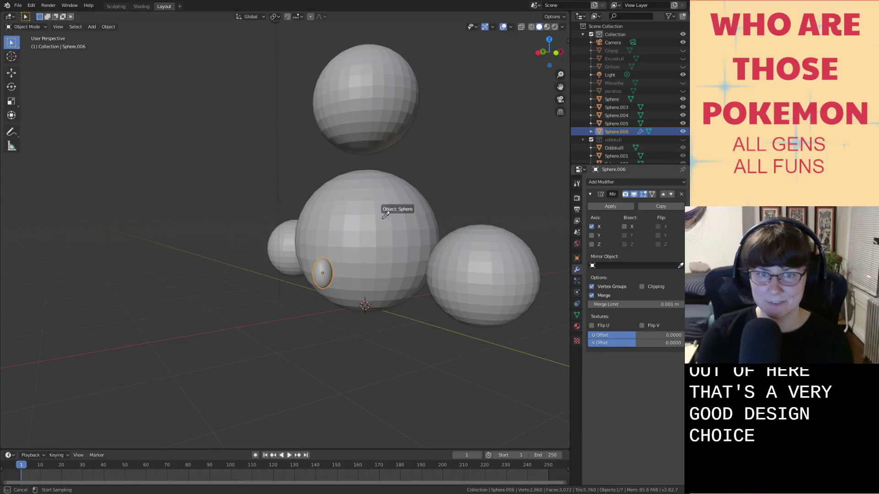
click(342, 227)
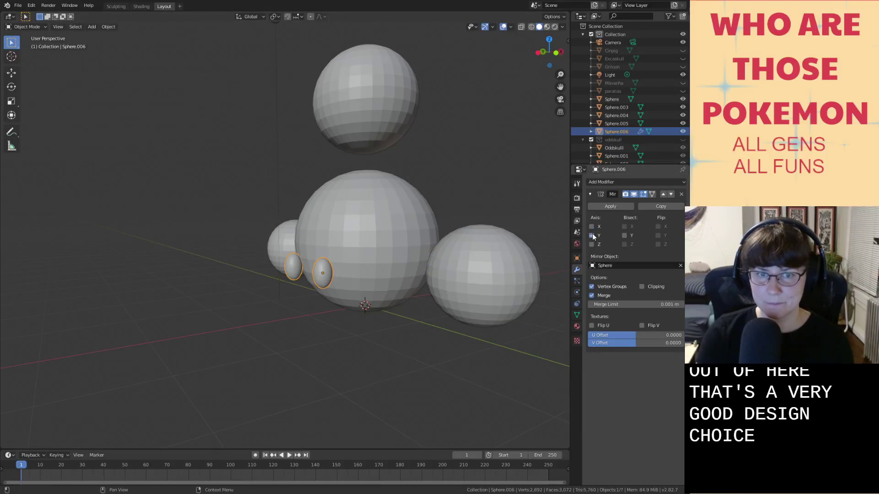
click(168, 184)
middle_drag(168, 184, 185, 234)
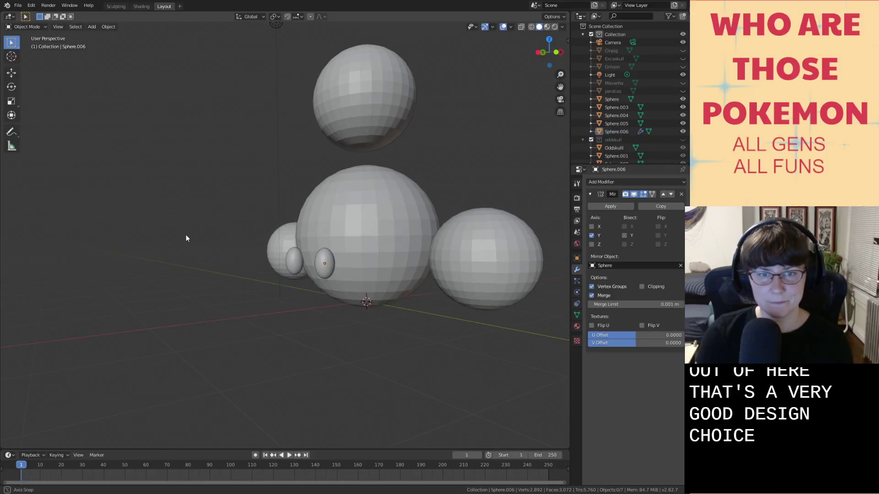
Tilt the mirrored front feet by rotating the tiny sphere slightly about the Y axis and about the X axis.
click(297, 264)
middle_drag(324, 262, 320, 261)
key(r)
key(y)
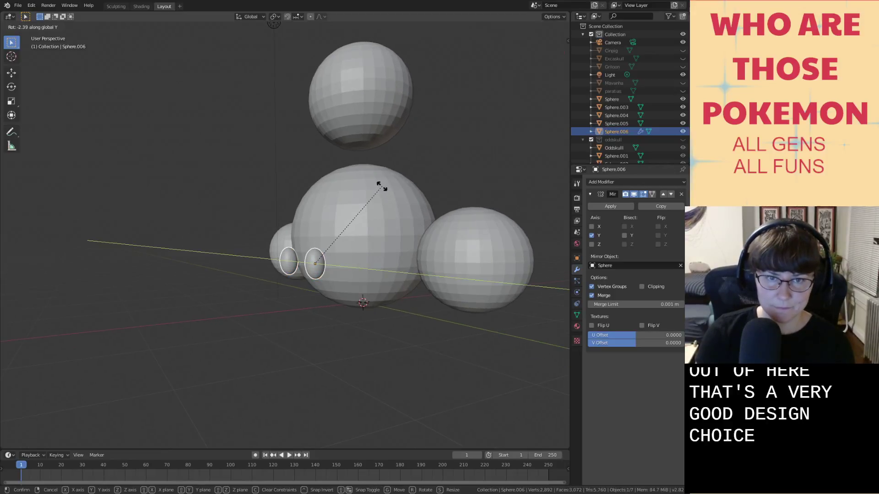
click(352, 177)
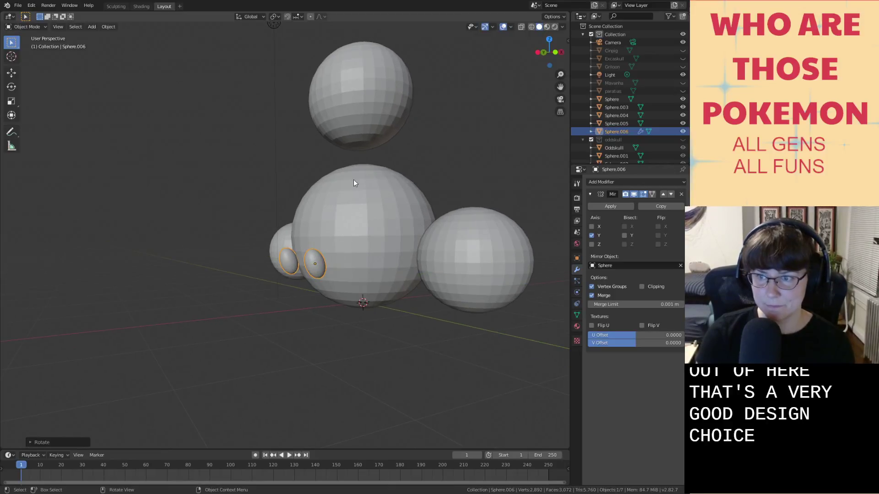
mouse_move(353, 180)
middle_down()
mouse_move(356, 191)
mouse_move(369, 181)
mouse_move(380, 188)
mouse_move(364, 184)
middle_up()
key(r)
key(x)
click(392, 195)
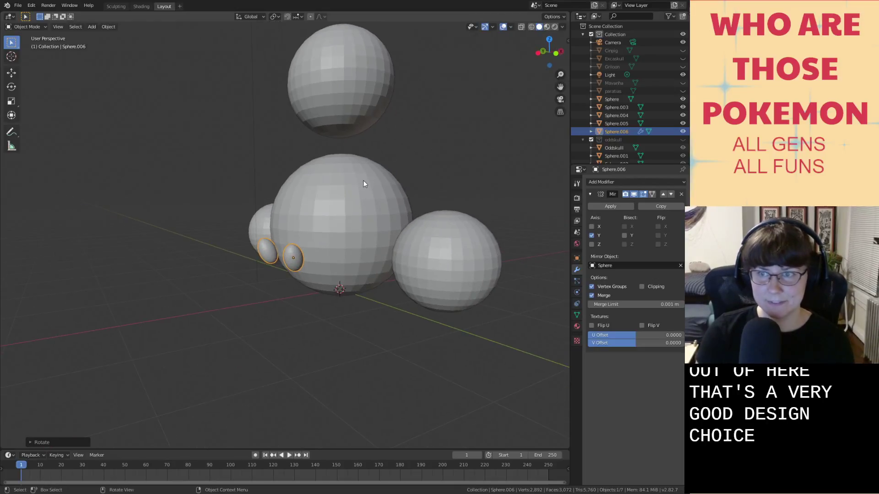
Deselect the mirrored feet and save the file.
click(465, 155)
key(ctrl+s)
middle_drag(441, 167, 450, 171)
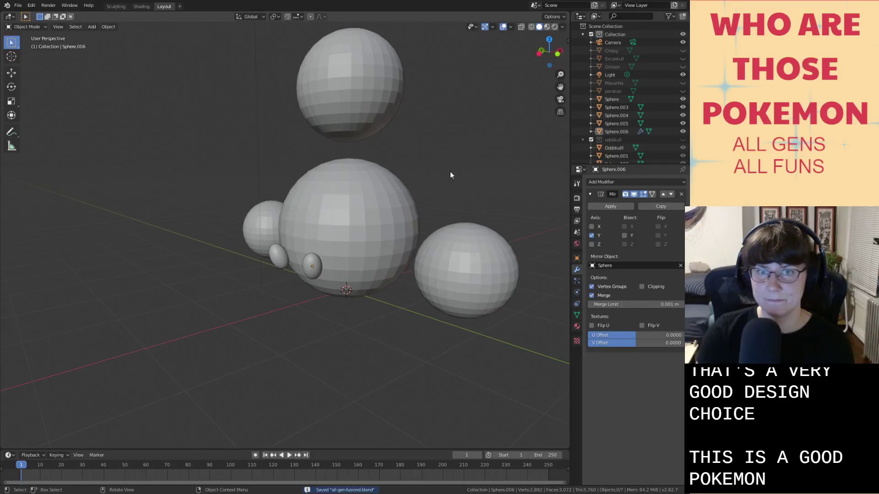
Add a cylinder mesh and scale it down to a thin connector piece.
scroll(449, 173, down, 3)
key(shift+a)
mouse_move(471, 290)
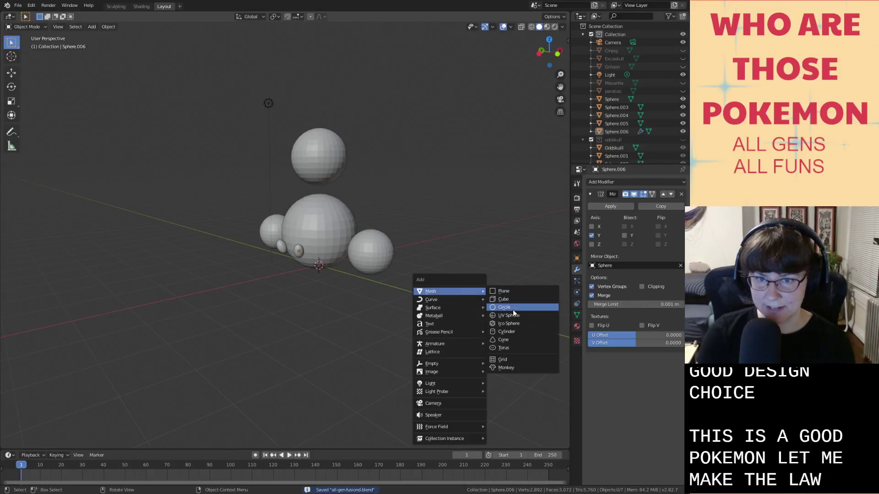
click(509, 331)
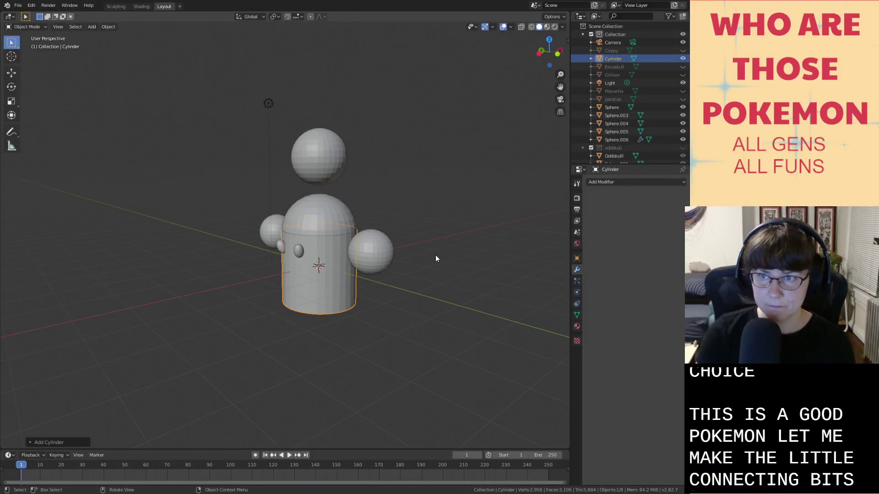
click(466, 267)
click(345, 305)
key(s)
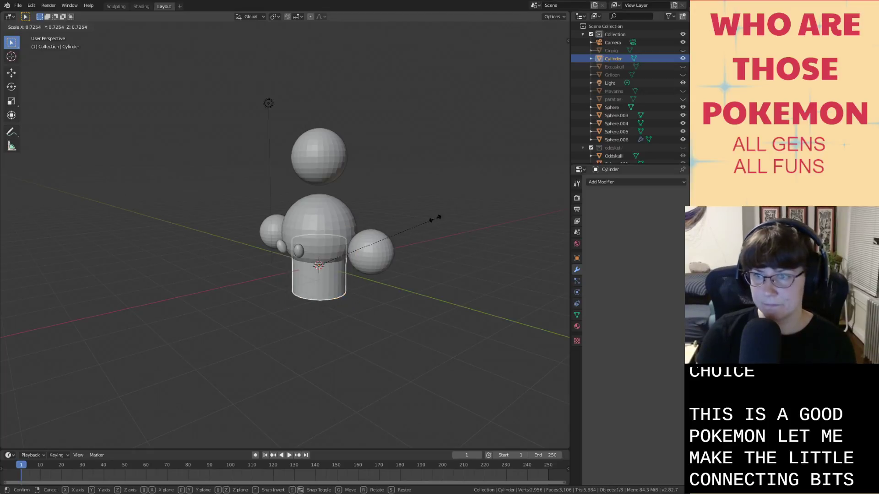
click(335, 251)
Raise the small cylinder along Z between the body and the top sphere and stretch it about 2.35 times along Z.
key(g)
key(z)
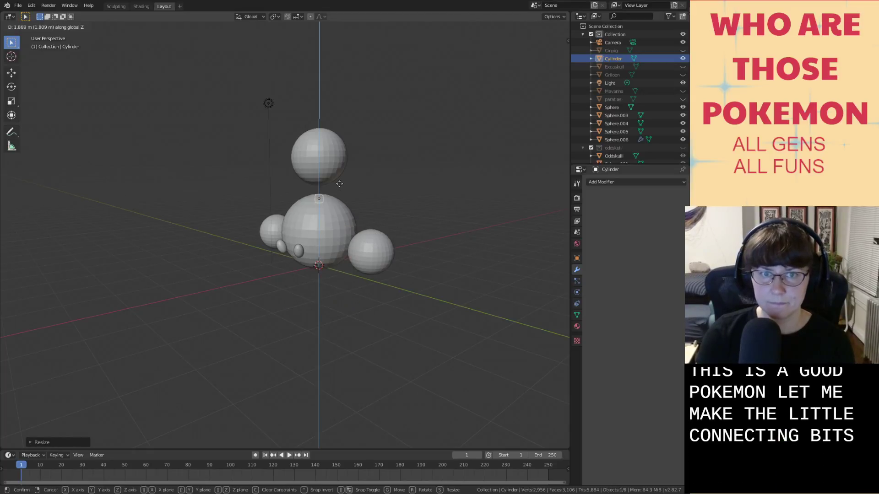
click(337, 178)
key(s)
key(z)
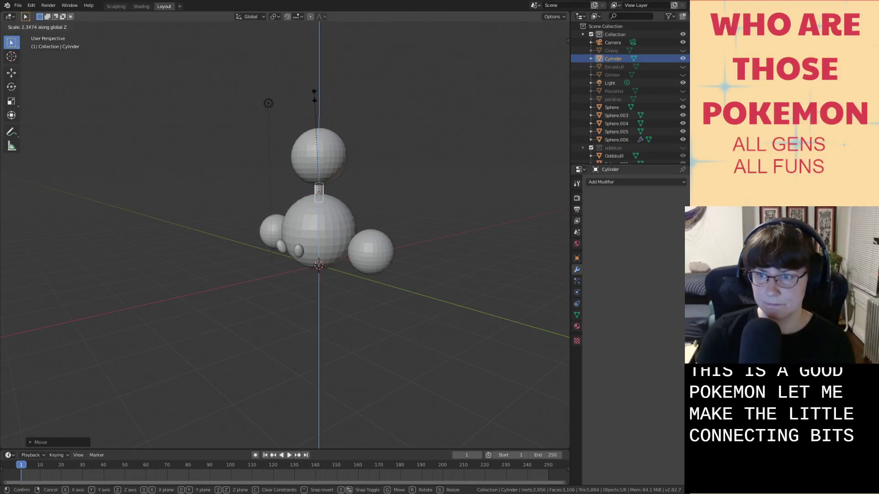
click(314, 95)
middle_drag(314, 94, 364, 166)
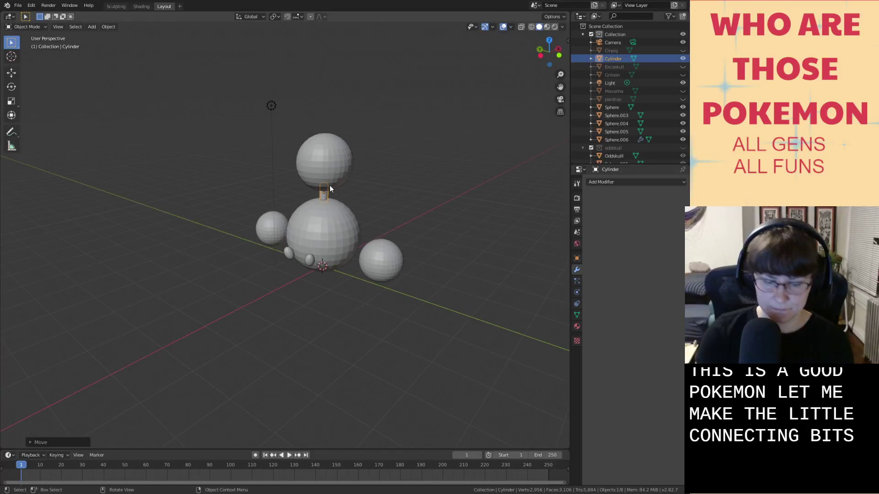
Duplicate the connector cylinder along Y and lower the copy beside the body, near the closer side sphere.
key(shift+d)
key(y)
click(358, 208)
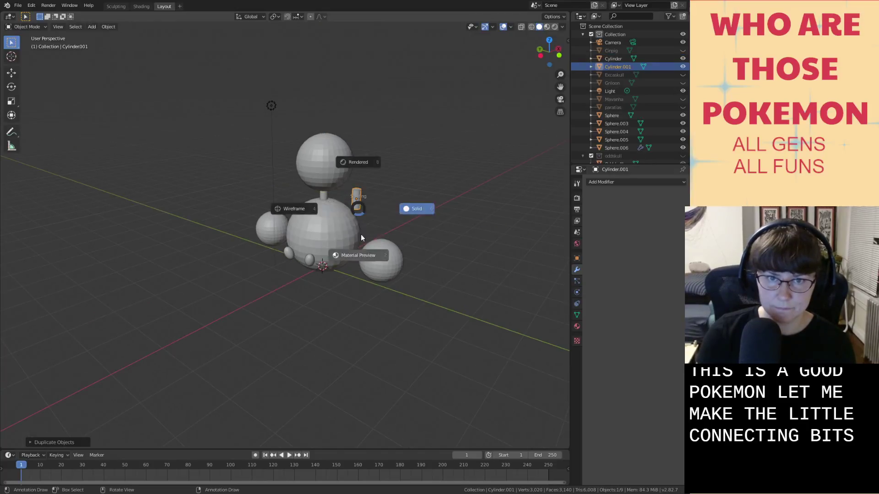
click(539, 26)
click(379, 212)
click(356, 196)
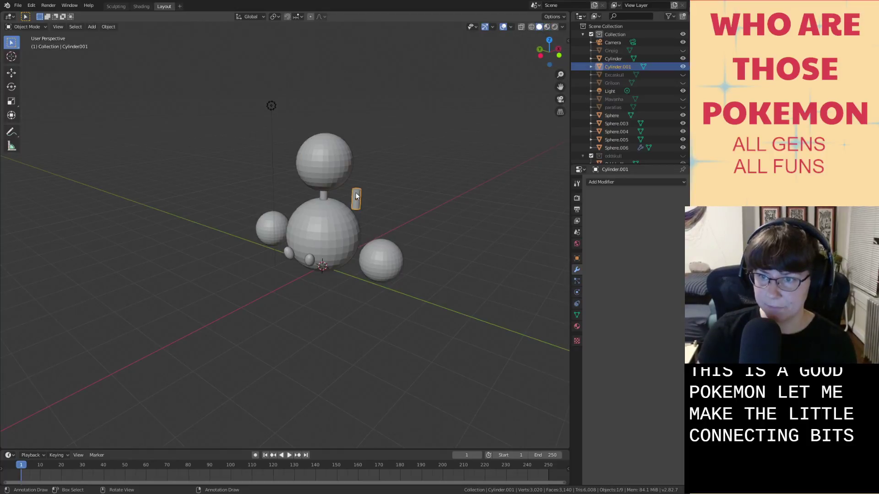
drag(355, 196, 351, 243)
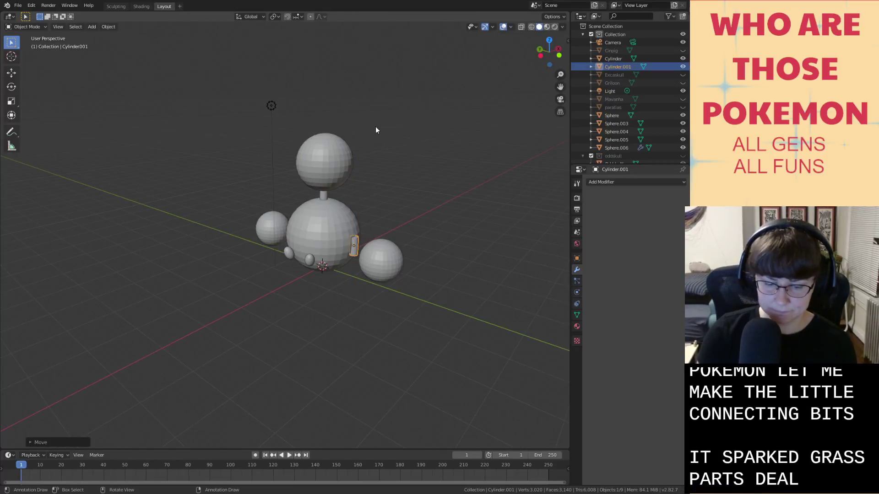
Rotate the copied cylinder 90° about X and lower it along Z to the side sphere's level.
text(rx90)
key(Return)
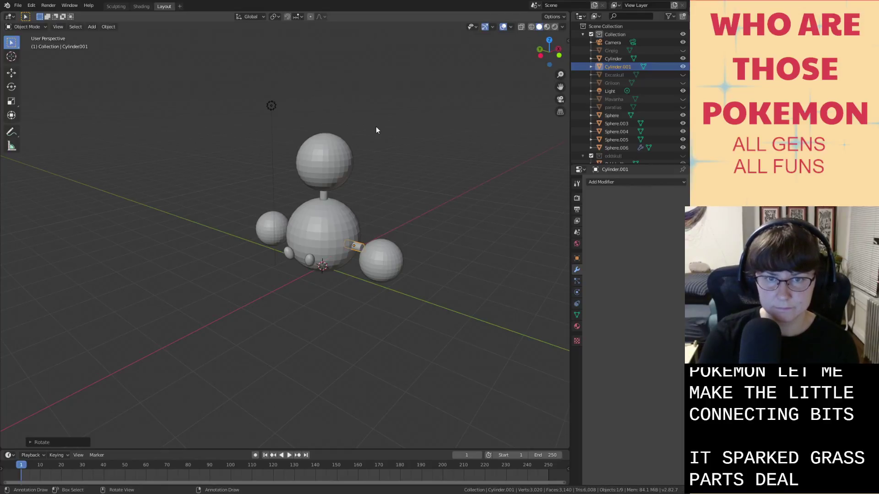
key(g)
key(z)
click(356, 183)
Shift the horizontal cylinder along Y and adjust its Y scale to bridge the body and the near side sphere.
key(g)
key(y)
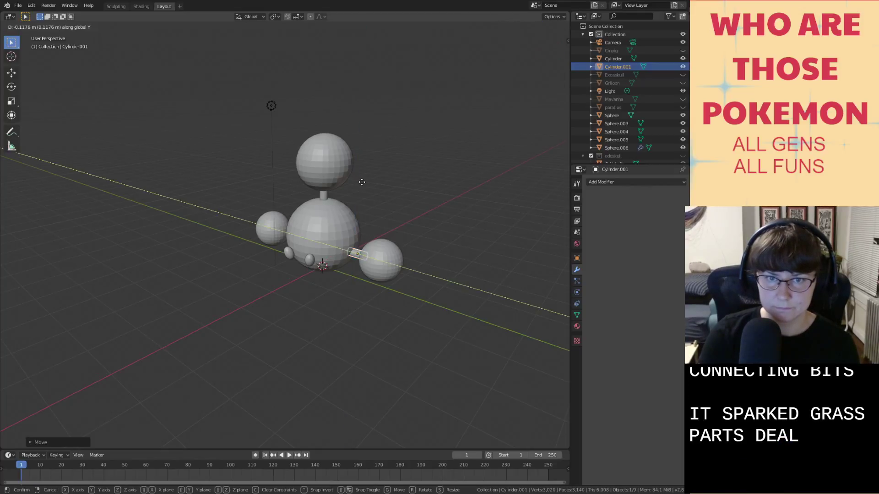
click(363, 182)
middle_drag(362, 183, 395, 216)
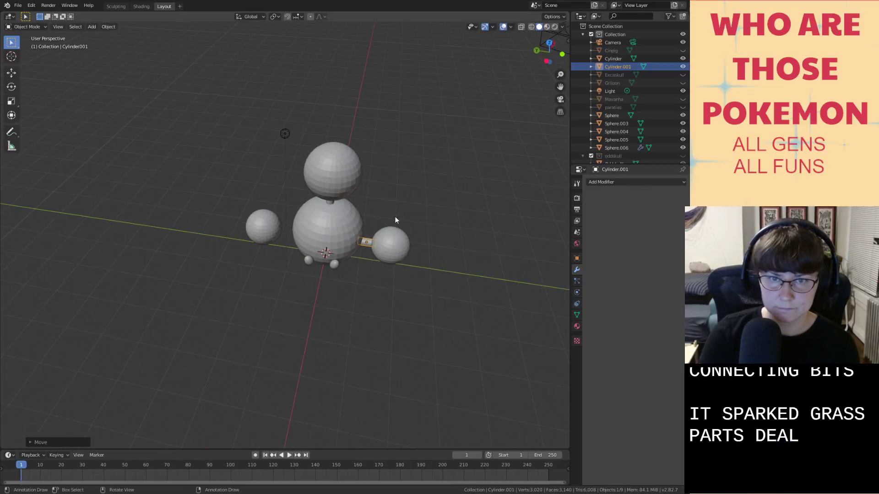
key(s)
key(y)
click(415, 233)
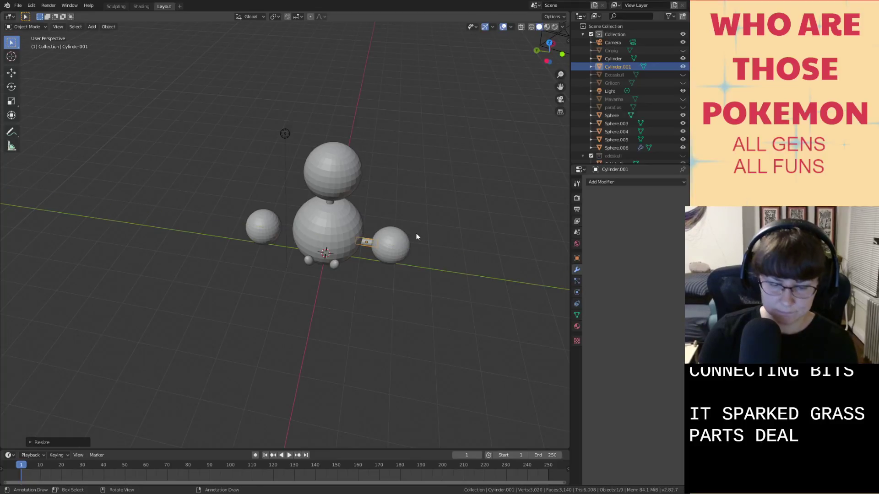
Duplicate the horizontal connector about 2.27 m along Y to the opposite side sphere and adjust the copy's Y scale.
key(shift+d)
key(y)
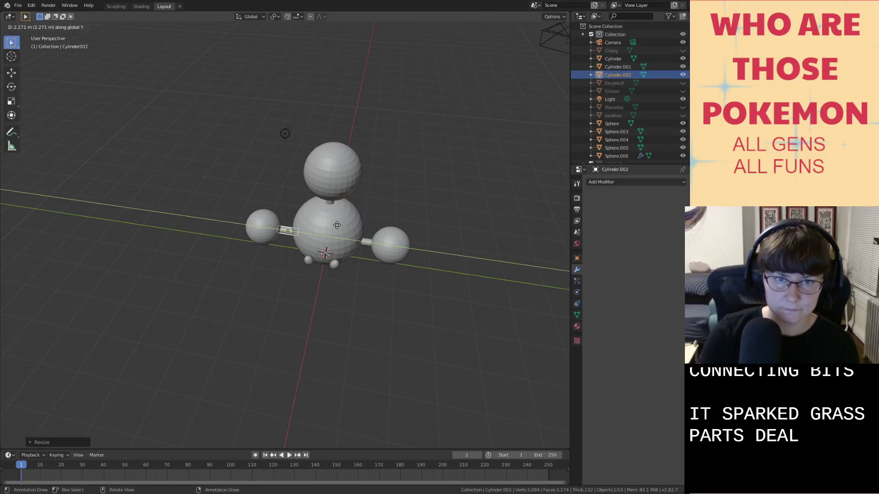
click(335, 225)
middle_drag(353, 219, 364, 196)
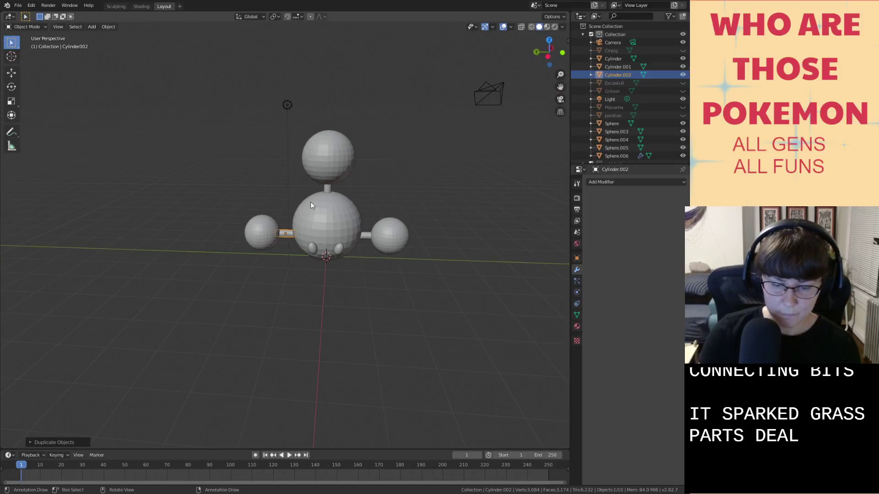
key(s)
key(y)
click(340, 208)
click(464, 183)
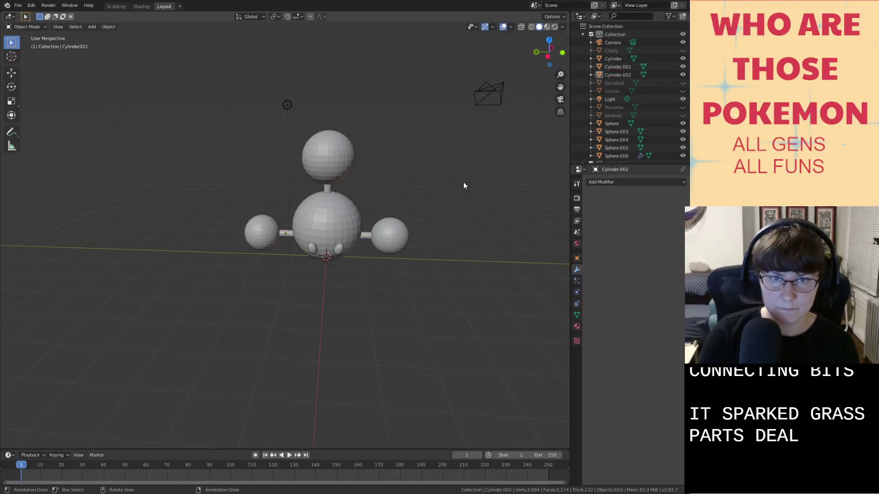
Select everything and rotate the whole creature about 15° about the Y axis.
middle_drag(463, 185, 416, 267)
key(a)
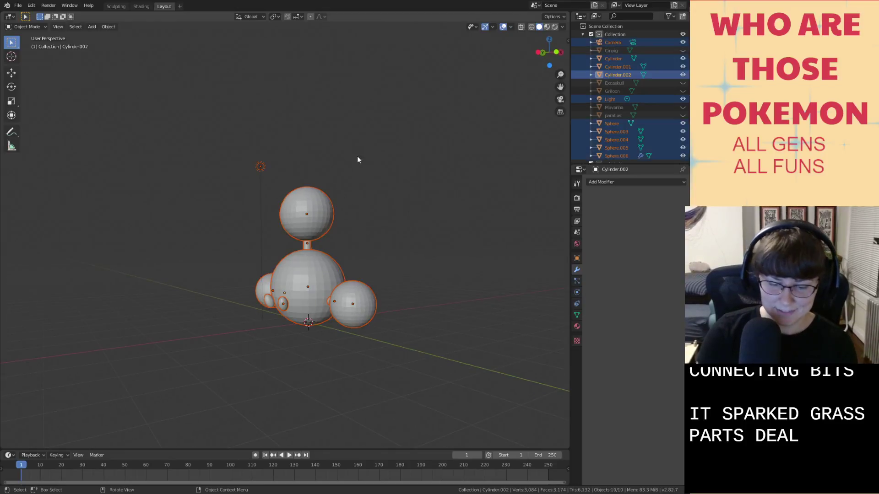
key(r)
key(x)
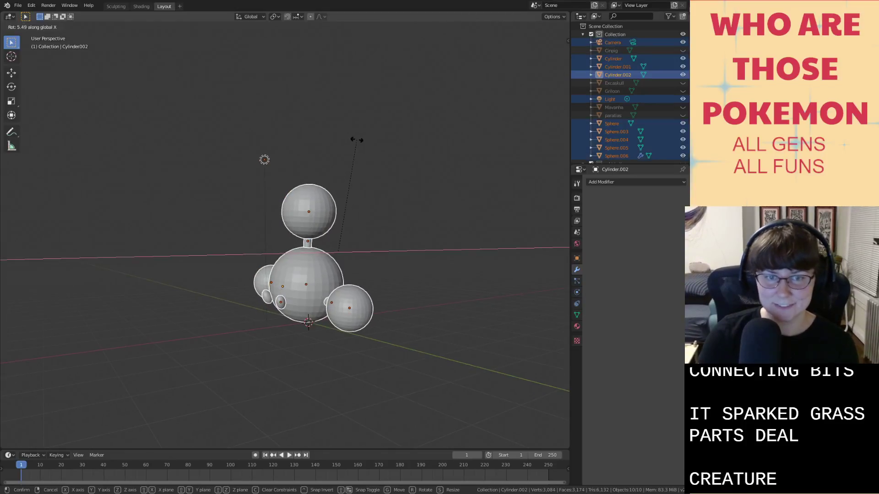
key(y)
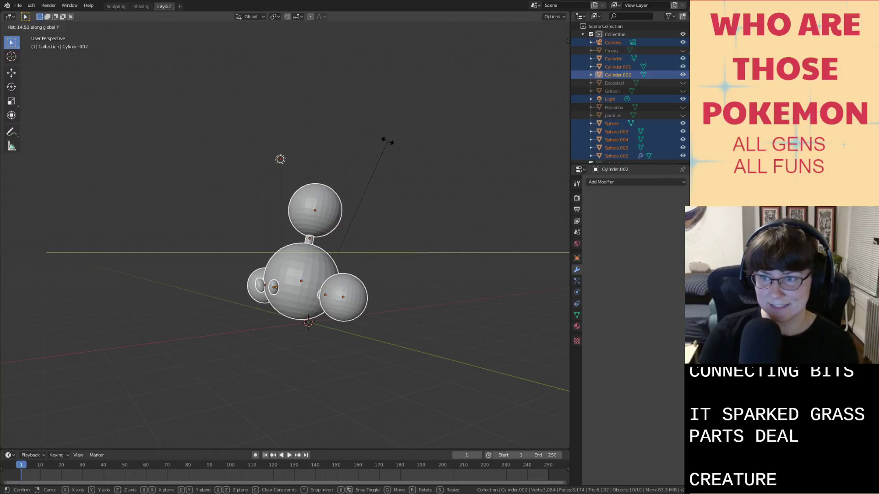
click(391, 142)
click(406, 214)
Save the file with the tilted creature.
scroll(397, 248, up, 2)
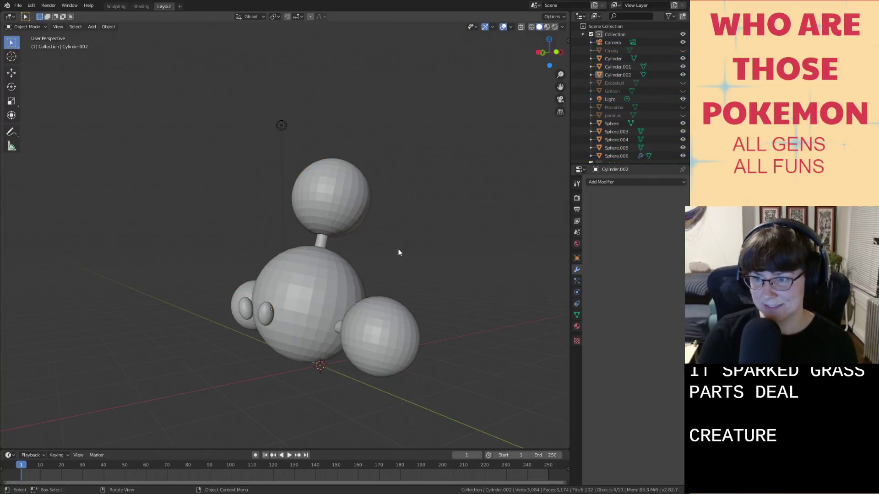
shift+middle_drag(384, 219, 393, 249)
key(ctrl+s)
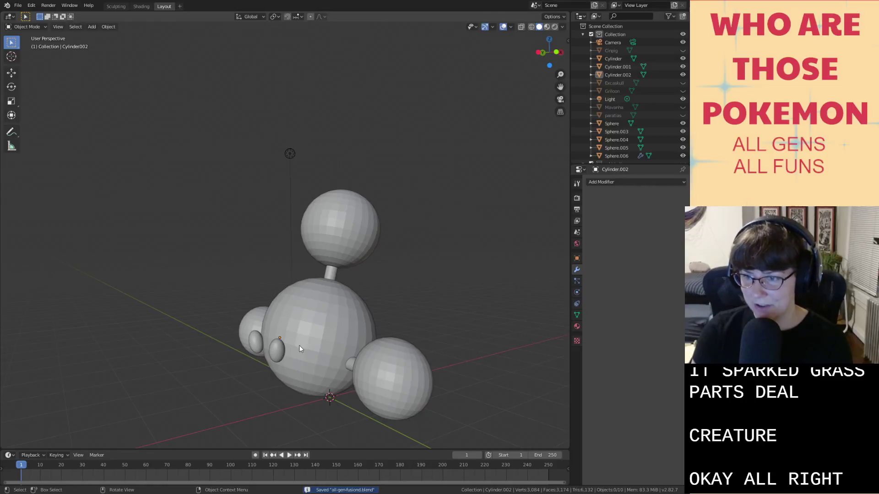
scroll(298, 345, up, 3)
scroll(326, 355, up, 3)
scroll(296, 290, down, 5)
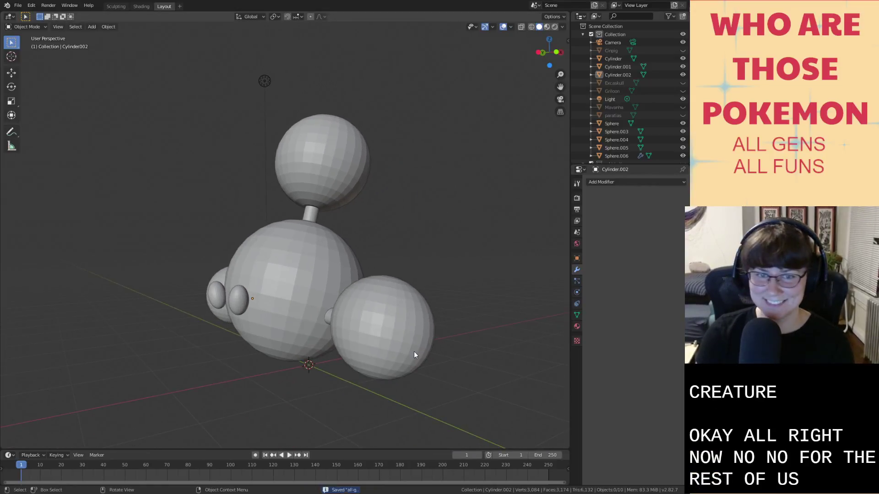
Duplicate the near side sphere, place the copy in front of the body above the feet, and scale it down to nose size.
click(413, 355)
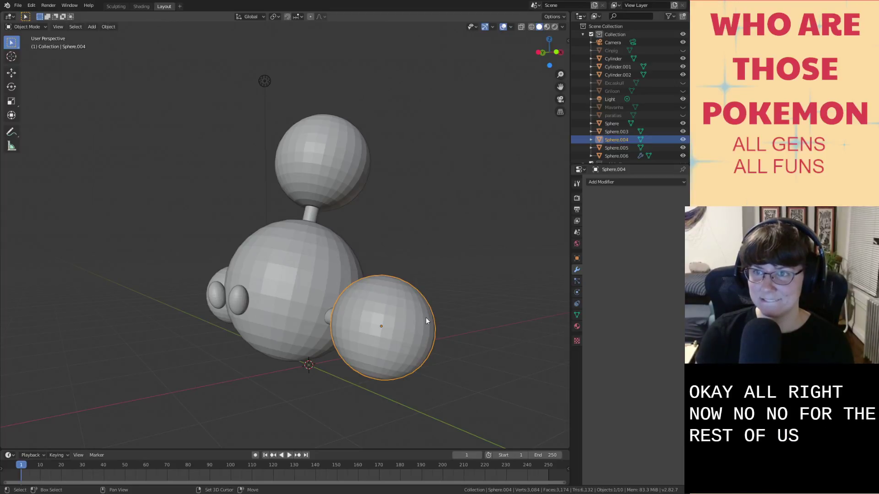
middle_drag(425, 317, 417, 337)
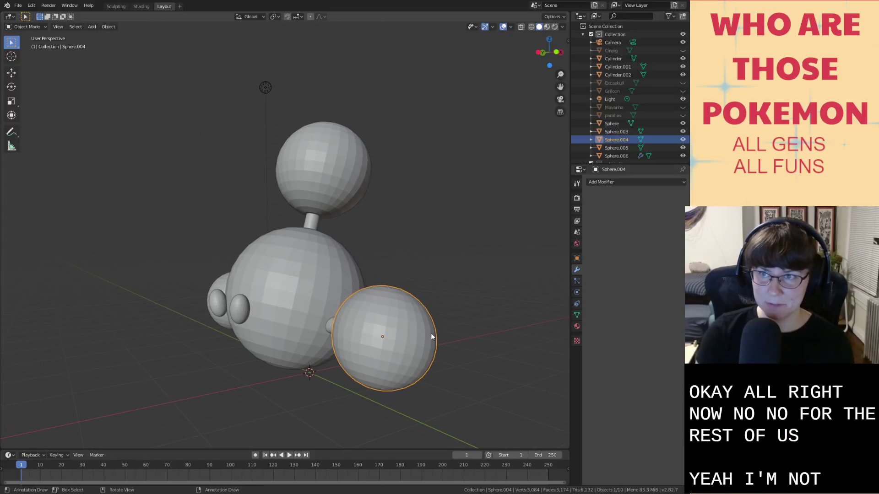
key(shift+d)
click(309, 290)
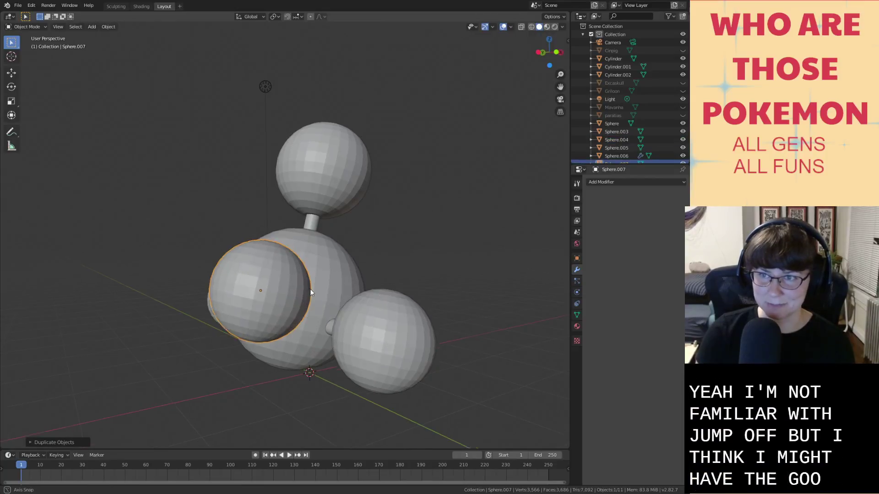
middle_drag(309, 289, 271, 262)
key(g)
key(y)
click(292, 360)
key(s)
click(258, 266)
Reposition the small nose sphere between the feet and adjust its height along Z on the body's front.
key(g)
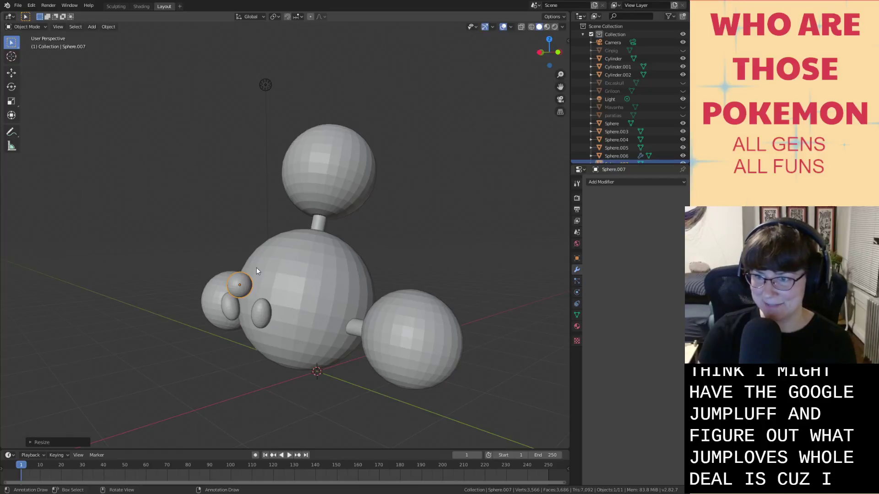
key(y)
right_click(262, 254)
middle_drag(262, 254, 271, 359)
key(g)
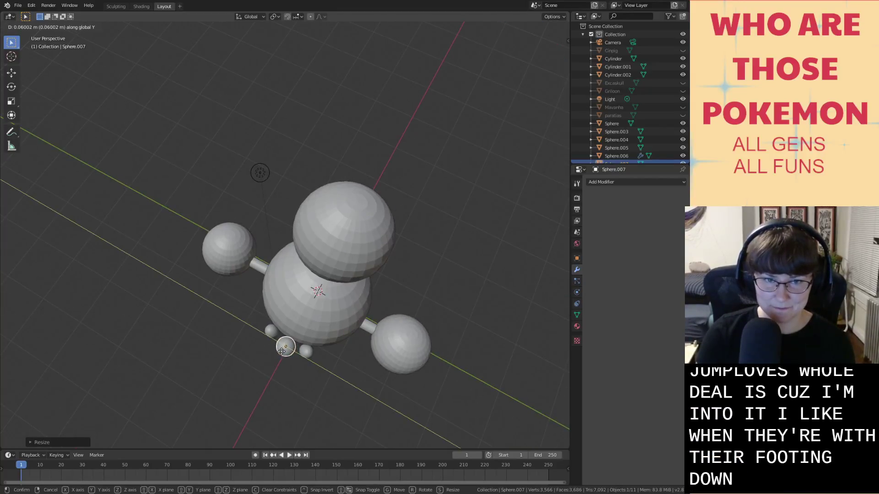
key(z)
click(285, 346)
middle_drag(284, 346, 256, 309)
key(g)
key(z)
click(261, 308)
Lower the nose sphere along Z and fine-tune its position along Y and X against the front of the body.
scroll(262, 308, up, 1)
key(g)
key(y)
key(x)
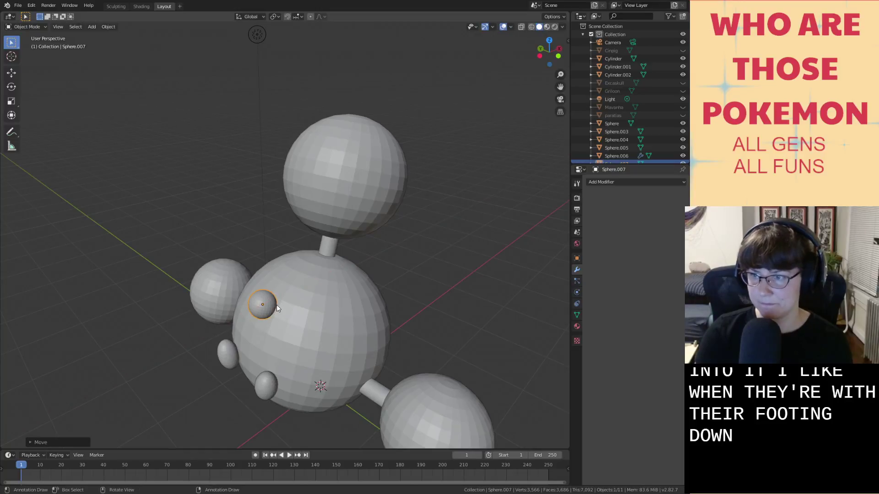
key(z)
click(270, 326)
key(g)
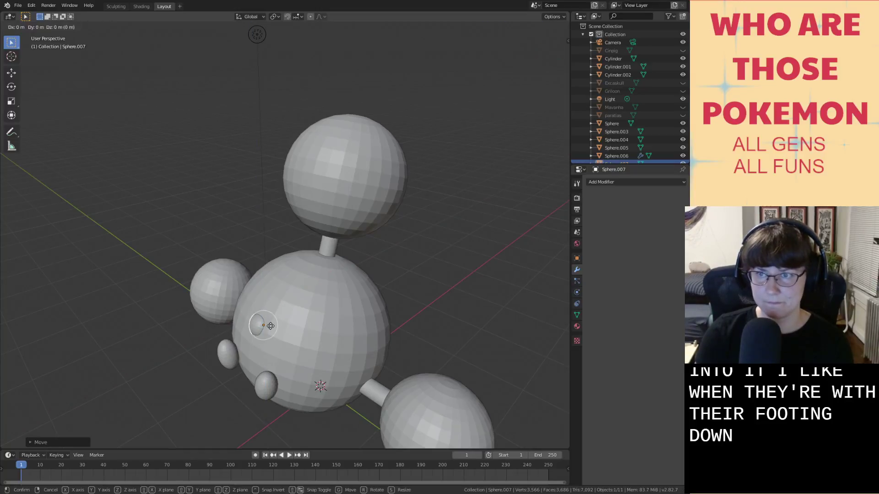
key(y)
click(263, 329)
key(g)
key(x)
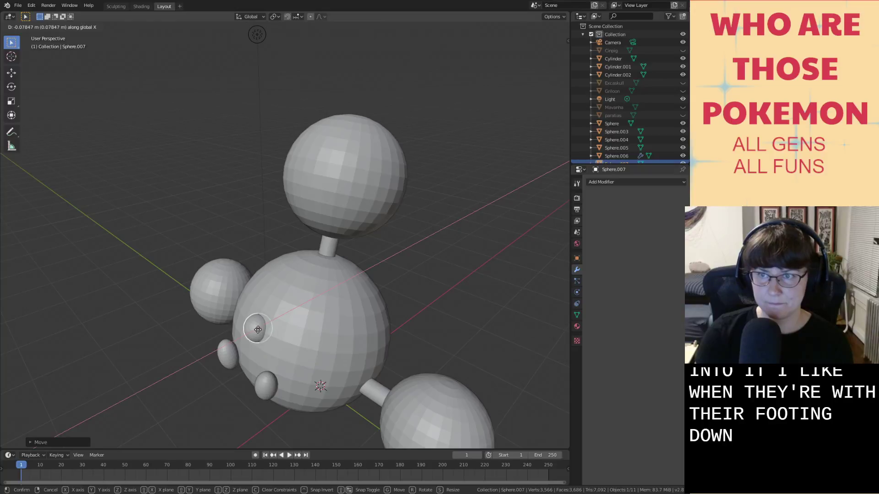
click(256, 330)
Pull the nose sphere about 0.1 m along negative X out of the body and scale it slightly smaller.
scroll(260, 333, up, 1)
shift+middle_drag(270, 330, 300, 237)
scroll(300, 262, up, 1)
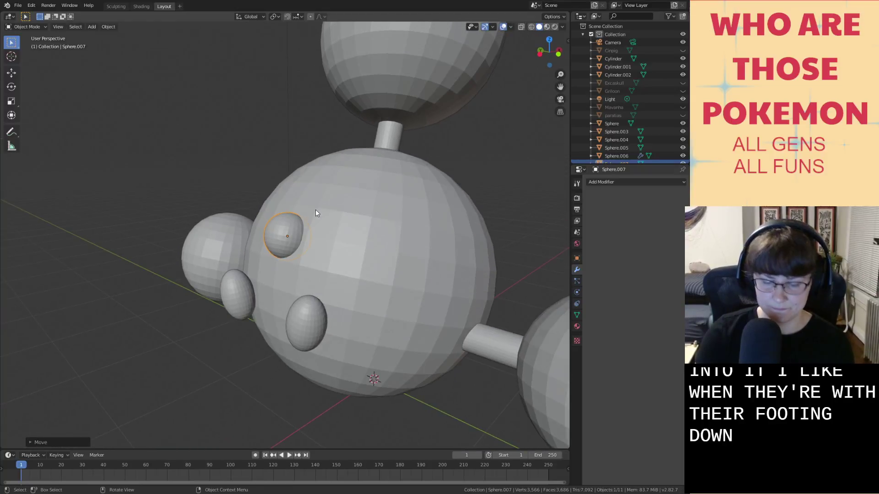
key(g)
key(x)
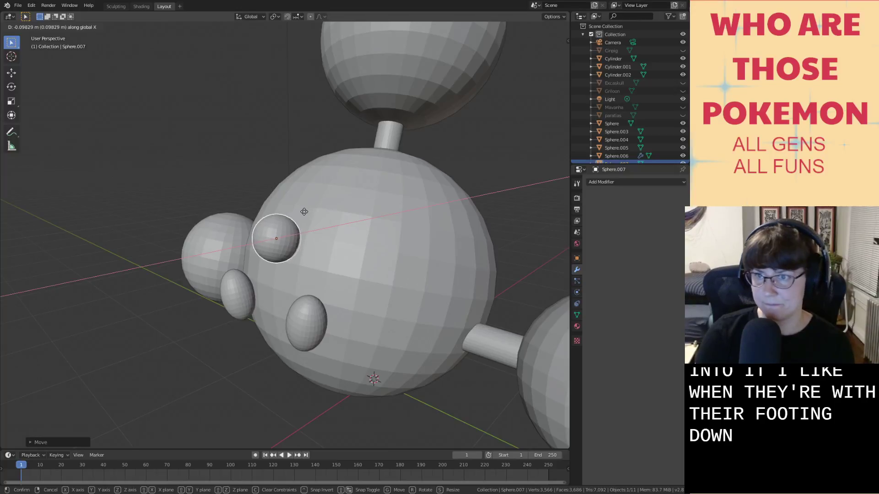
click(303, 214)
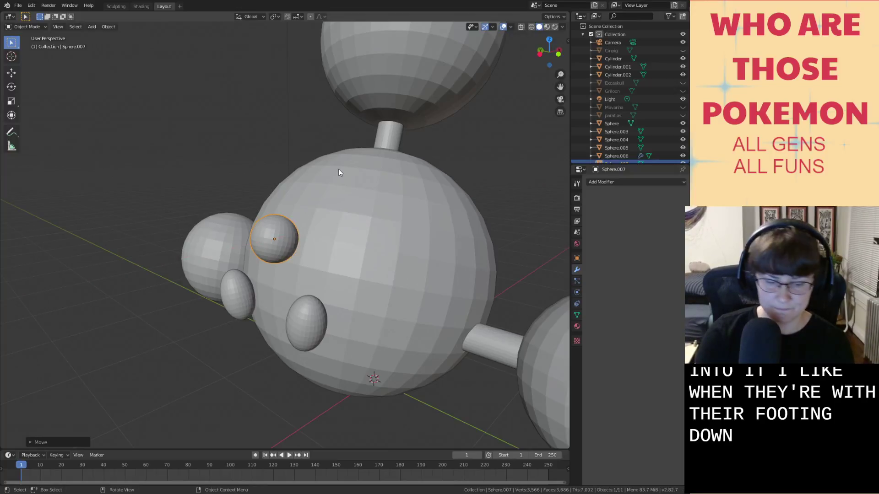
key(s)
click(331, 180)
middle_drag(330, 180, 336, 186)
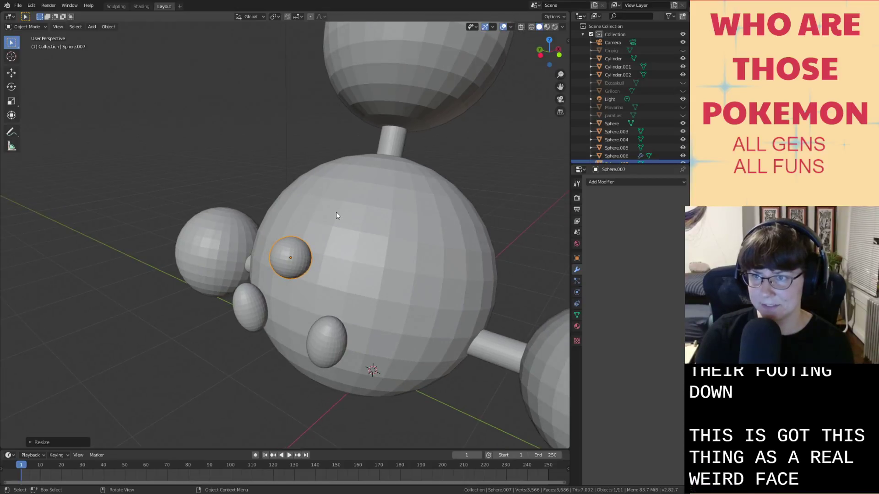
scroll(336, 213, up, 2)
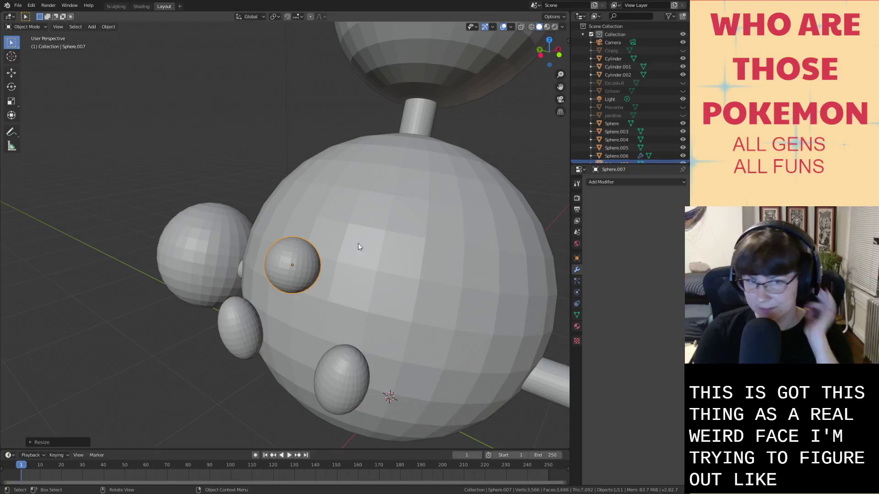
middle_drag(358, 247, 363, 258)
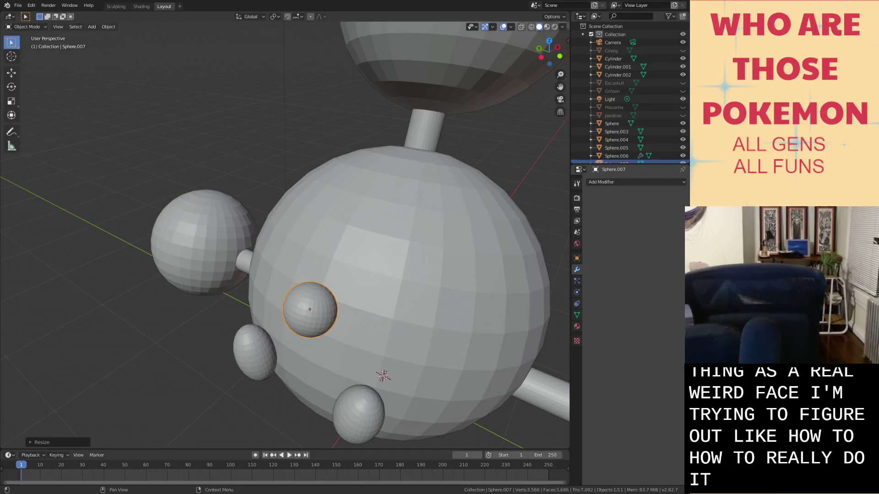
Select the body sphere, switch to the Sculpting workspace and enable Dyntopo on it.
click(420, 312)
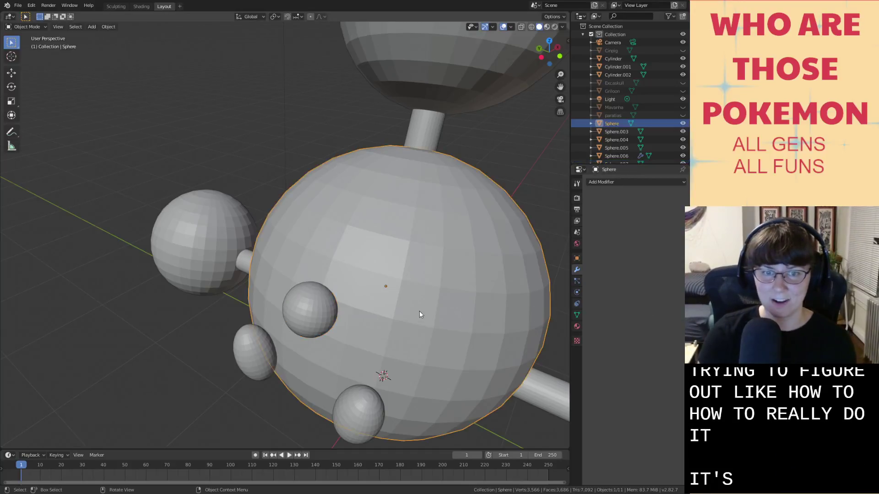
middle_drag(419, 315, 347, 219)
click(112, 9)
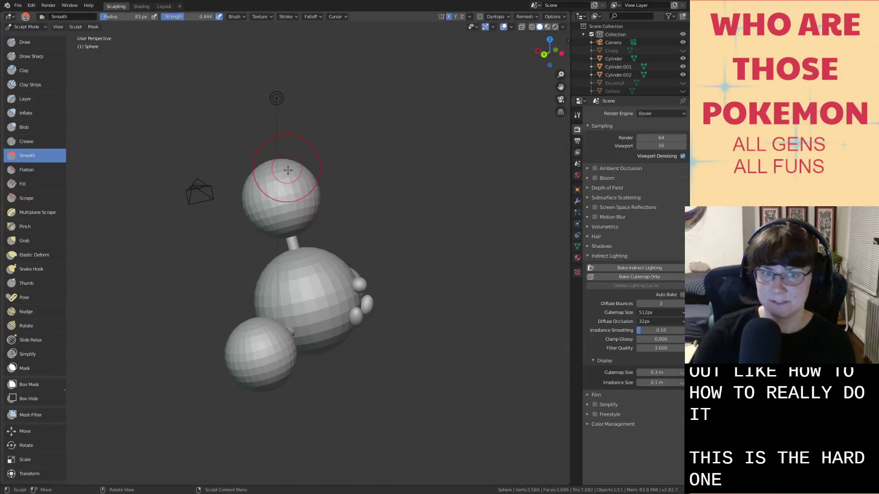
middle_drag(308, 320, 443, 261)
scroll(220, 308, up, 3)
middle_drag(221, 308, 316, 277)
scroll(322, 288, up, 1)
mouse_move(333, 323)
middle_down()
mouse_move(328, 305)
mouse_move(346, 289)
middle_up()
scroll(328, 305, up, 1)
click(468, 17)
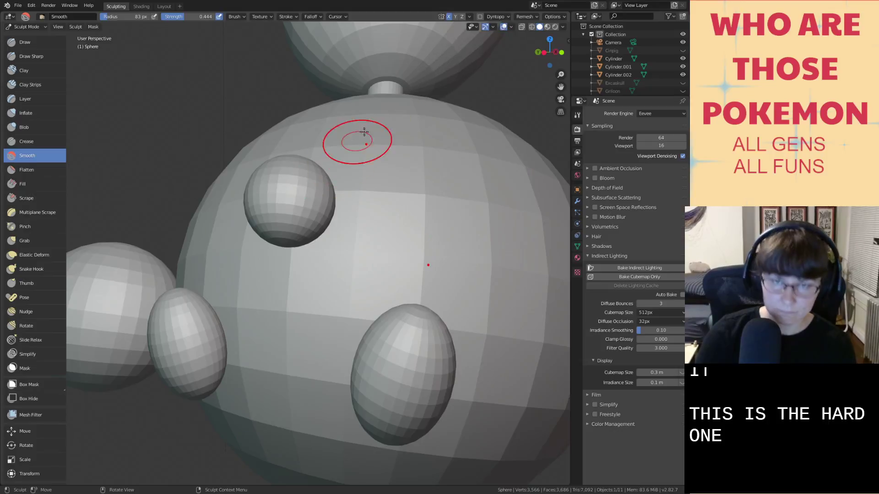
click(479, 17)
click(478, 28)
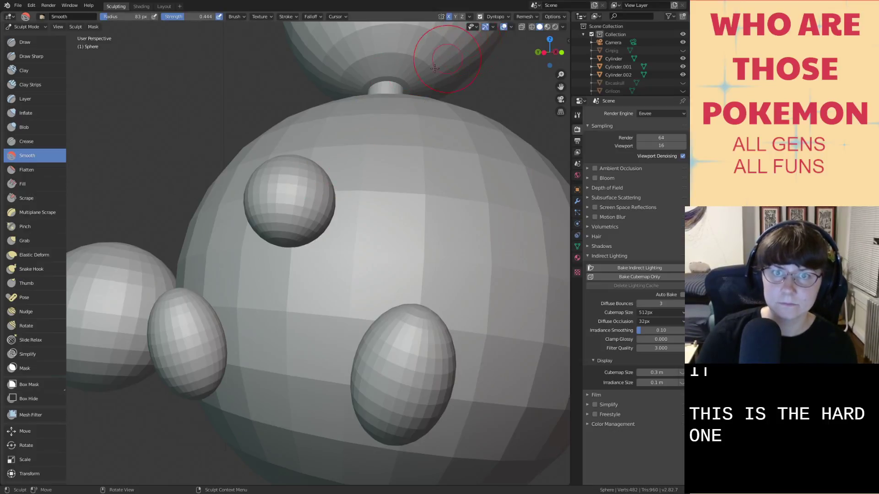
Raise a small rounded ridge on the body directly below the nose sphere with vertical Inflate brush strokes.
key(i)
drag(284, 261, 286, 261)
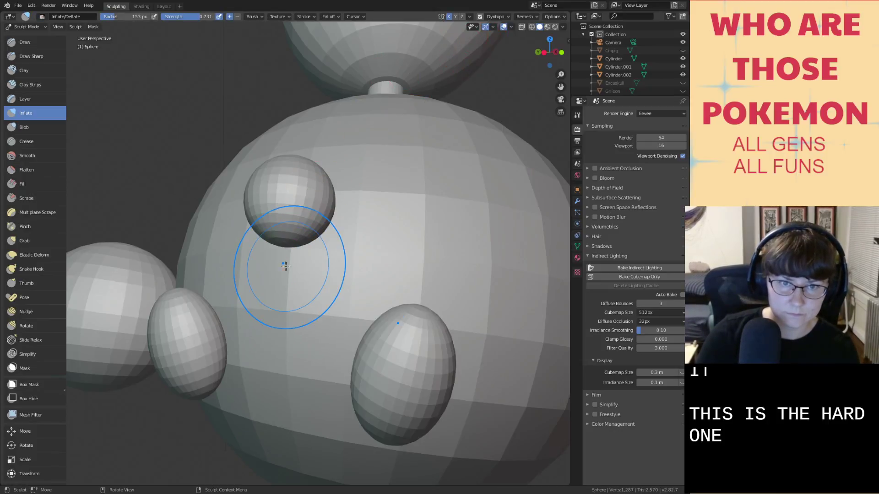
key(shift+s)
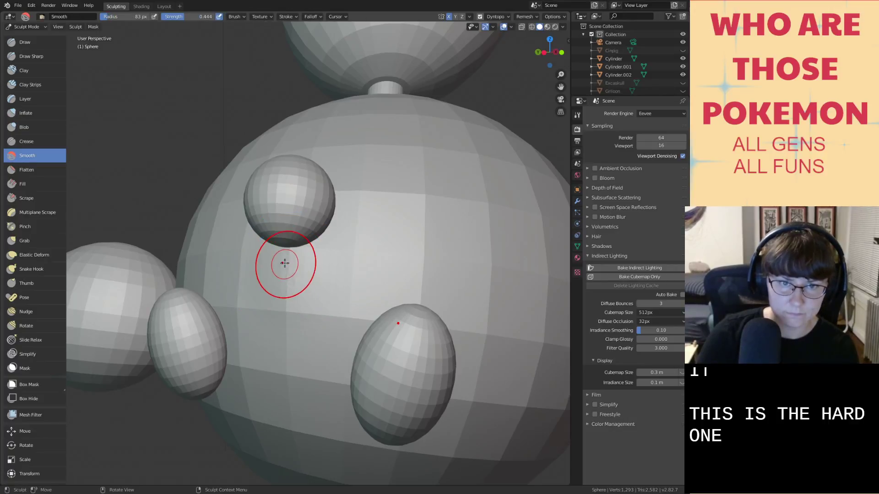
key(i)
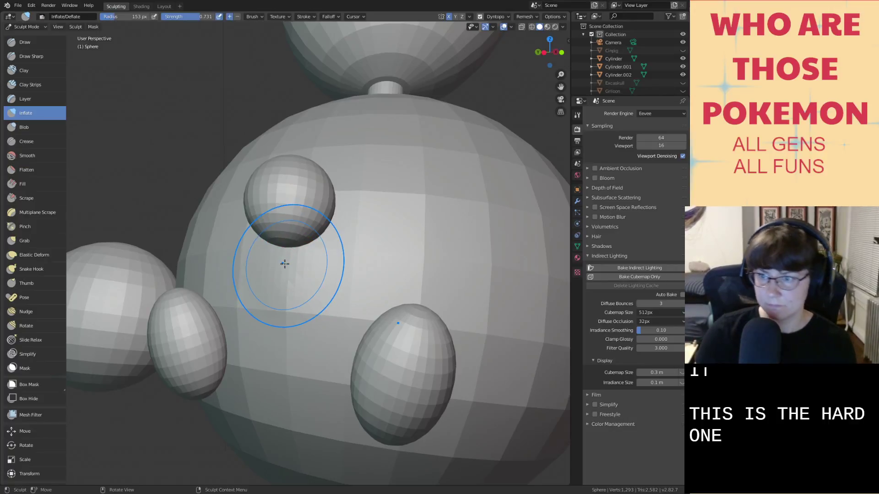
mouse_move(291, 254)
mouse_down()
mouse_move(291, 271)
mouse_move(302, 249)
mouse_move(293, 297)
mouse_up()
scroll(292, 271, up, 5)
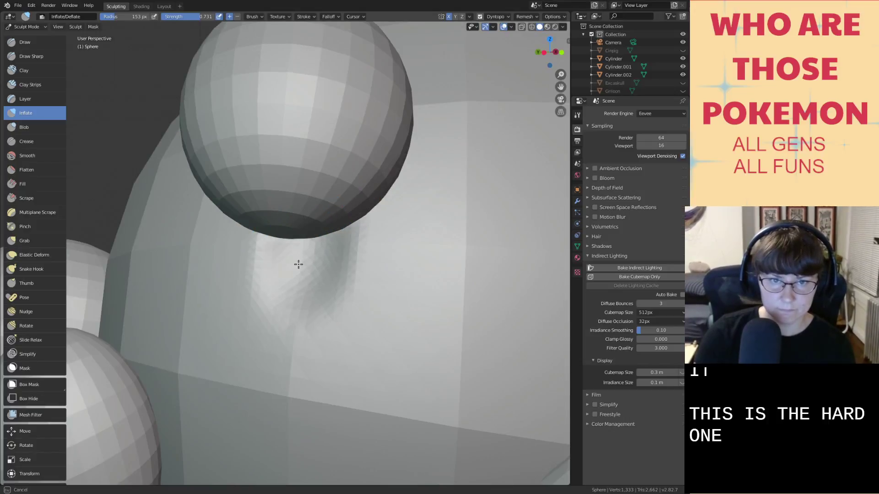
mouse_move(300, 207)
mouse_down()
mouse_move(324, 231)
mouse_move(295, 301)
mouse_move(291, 292)
mouse_up()
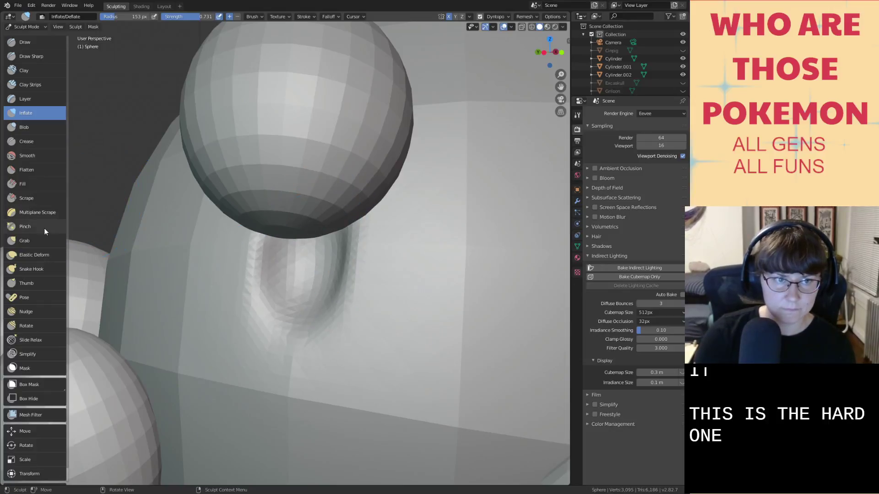
Narrow and reshape the ridge below the nose with the Elastic Deform brush, enlarging its radius to 83 px, and save the file.
click(36, 257)
scroll(259, 256, down, 3)
right_click(264, 265)
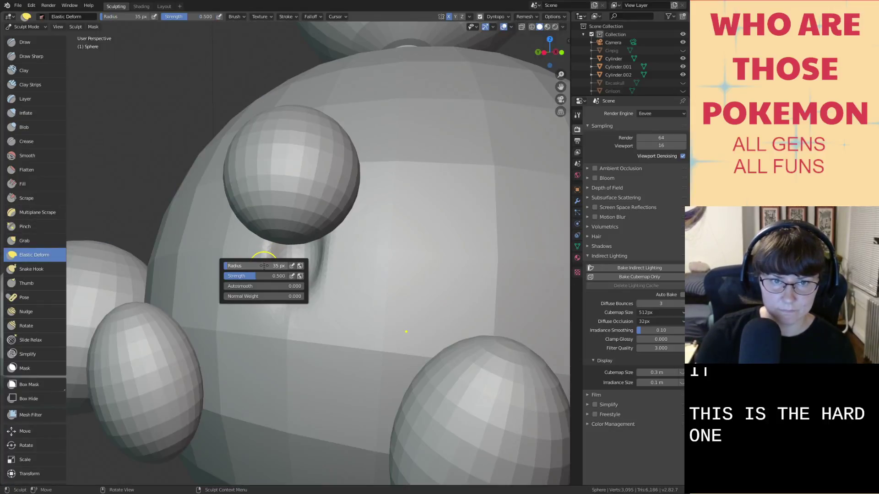
key(bracketright)
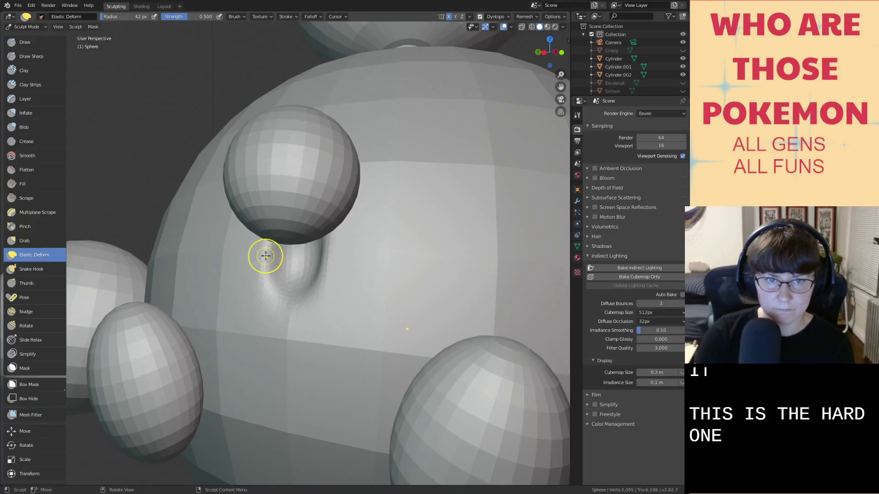
drag(265, 256, 278, 254)
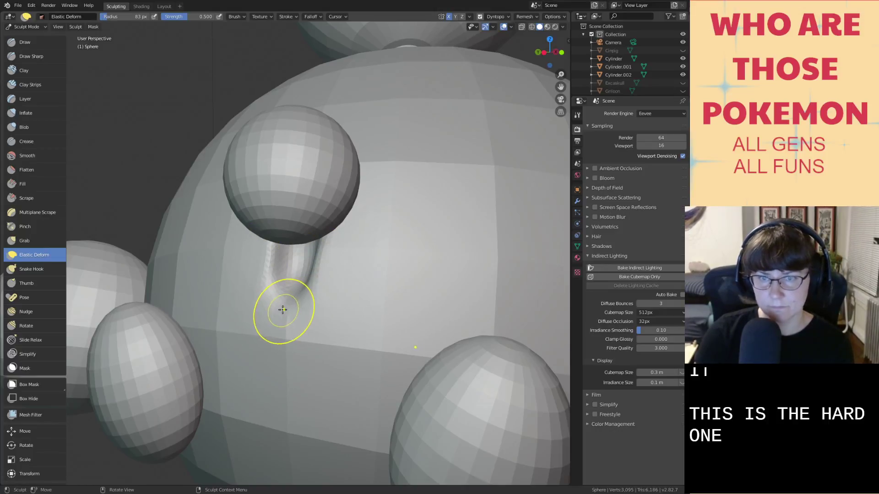
middle_drag(281, 307, 279, 306)
drag(266, 306, 254, 298)
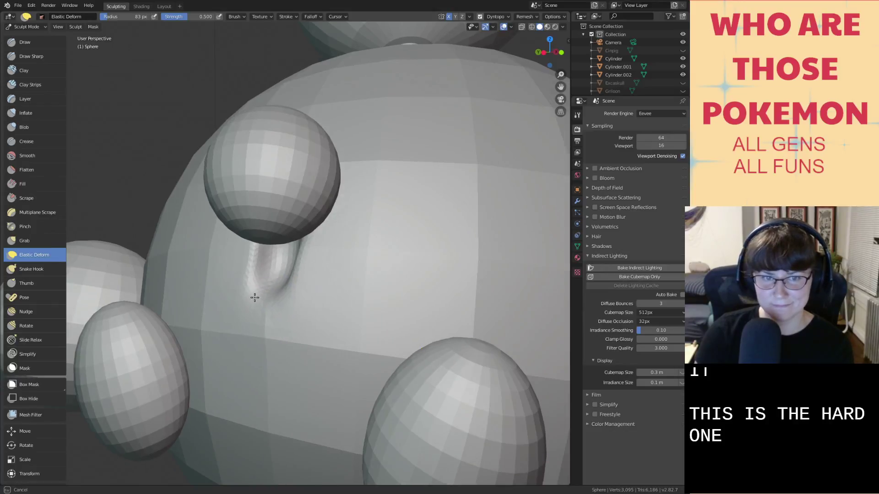
key(ctrl+s)
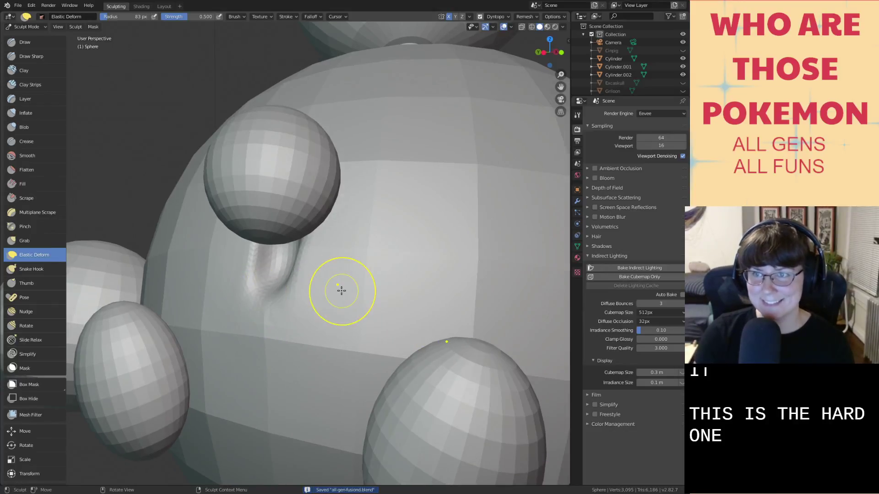
Examine the sculpted face and the creature's overall proportions from several angles and distances.
scroll(341, 292, down, 4)
mouse_move(343, 294)
middle_down()
mouse_move(321, 295)
mouse_move(339, 298)
middle_up()
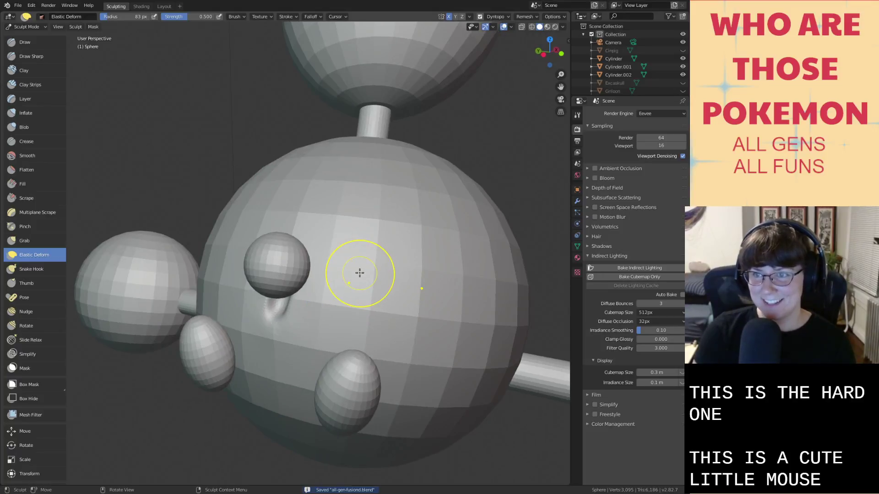
scroll(359, 272, down, 3)
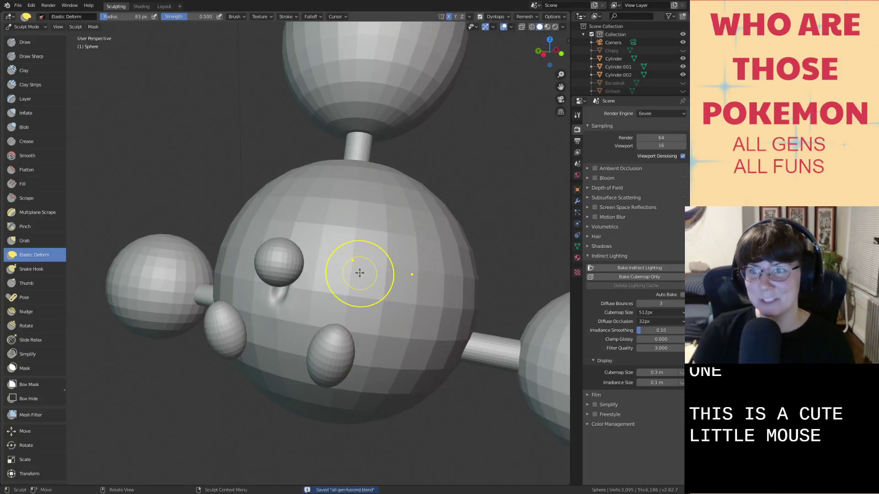
mouse_move(359, 272)
middle_down()
mouse_move(349, 295)
mouse_move(349, 267)
middle_up()
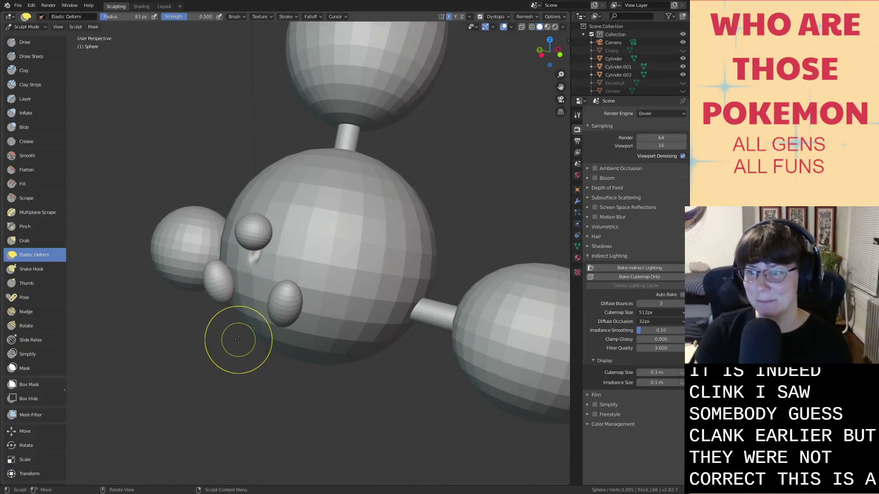
mouse_move(275, 320)
middle_down()
mouse_move(308, 298)
mouse_move(317, 318)
middle_up()
scroll(319, 316, down, 6)
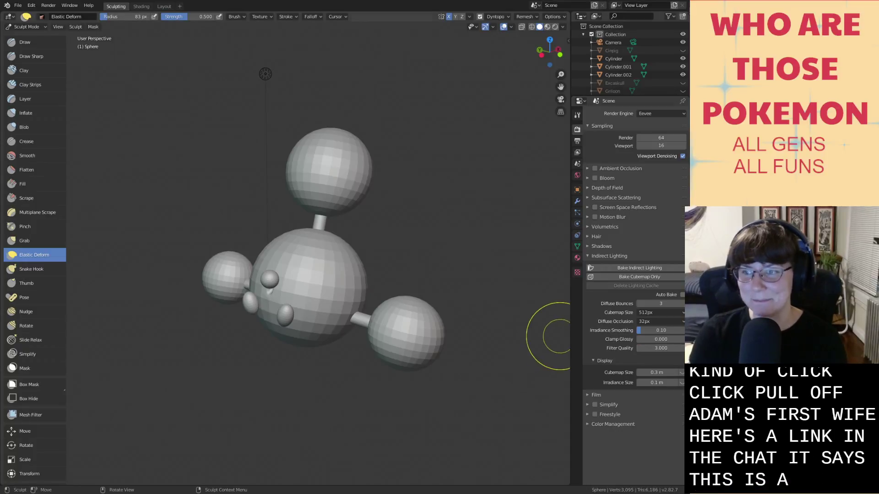
middle_drag(363, 275, 366, 278)
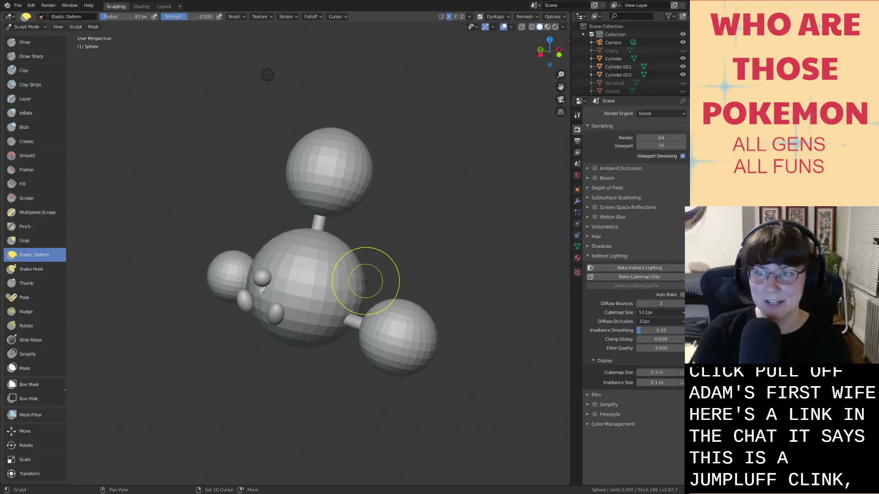
shift+middle_drag(367, 312, 389, 336)
scroll(389, 329, up, 3)
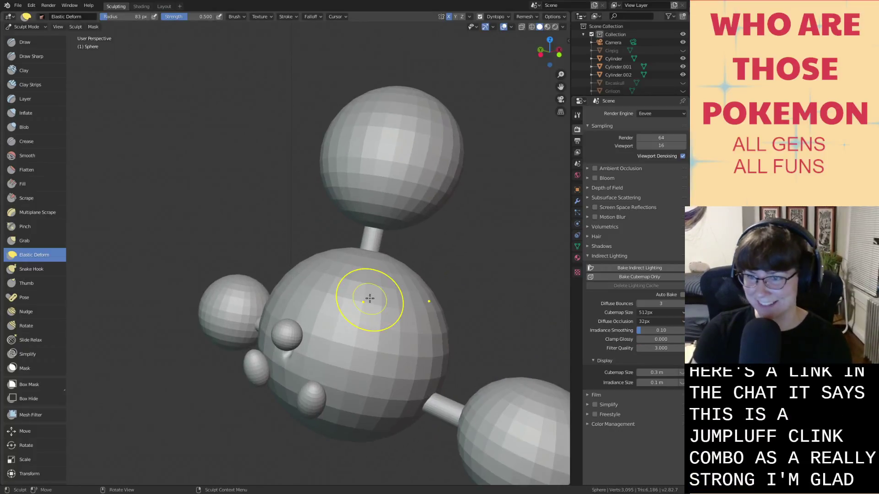
scroll(370, 298, up, 2)
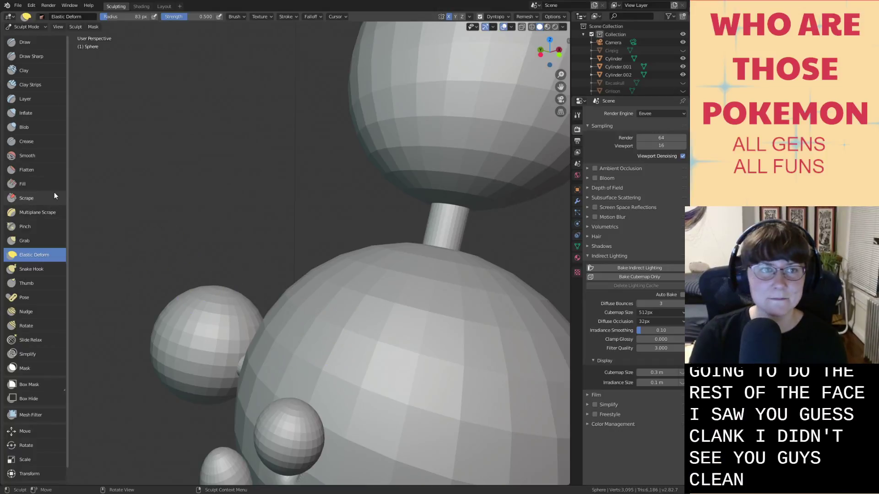
Save the file and check the whole creature, including its face and connected spheres, close up and from a distance.
key(ctrl+s)
mouse_move(204, 190)
middle_down()
mouse_move(183, 79)
mouse_move(206, 117)
middle_up()
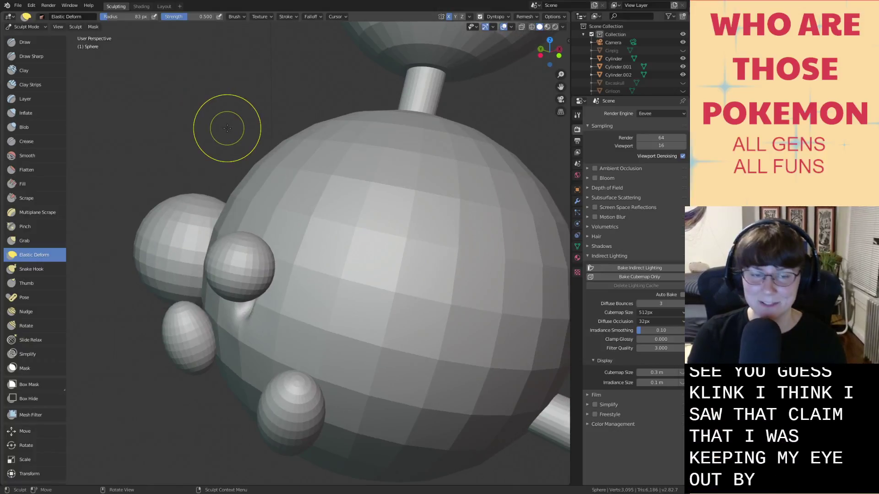
scroll(227, 129, down, 2)
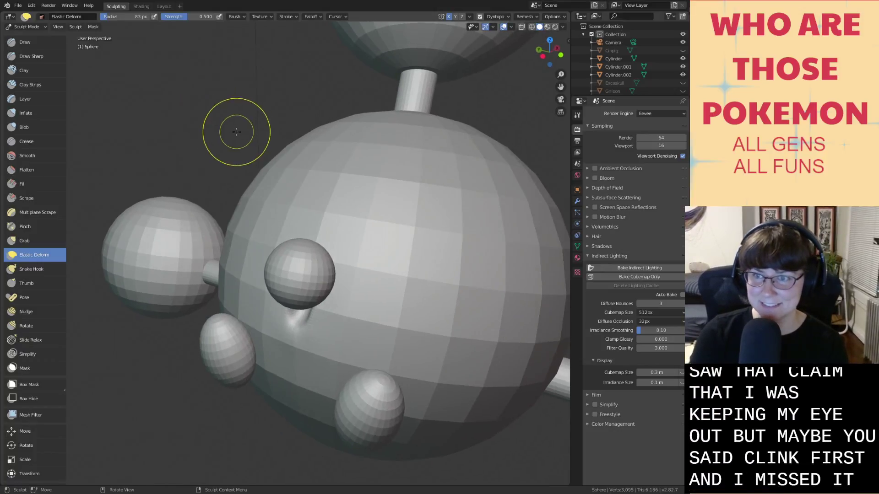
scroll(235, 158, down, 4)
shift+middle_drag(235, 158, 229, 179)
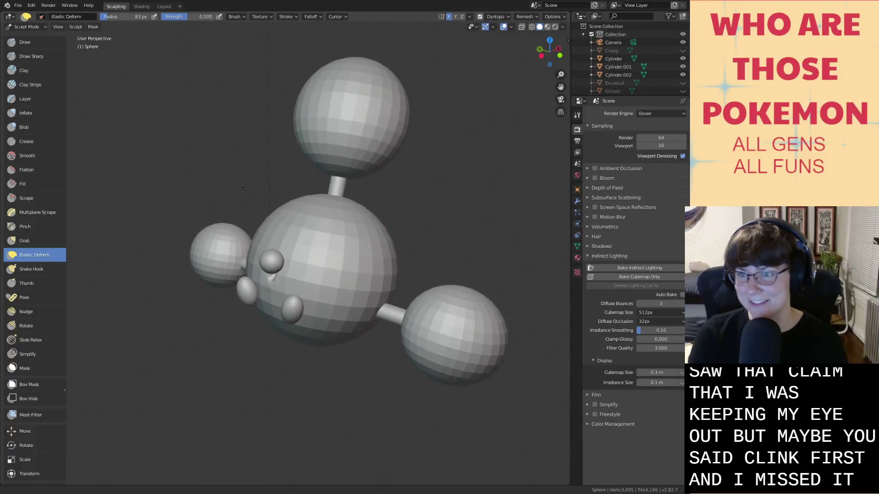
scroll(247, 210, up, 4)
key(ctrl+s)
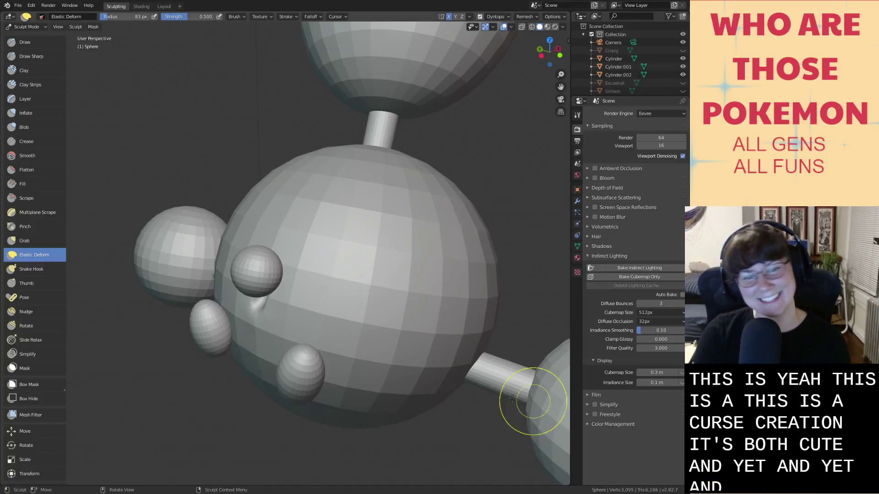
scroll(501, 402, down, 4)
middle_drag(496, 405, 483, 375)
scroll(484, 375, down, 3)
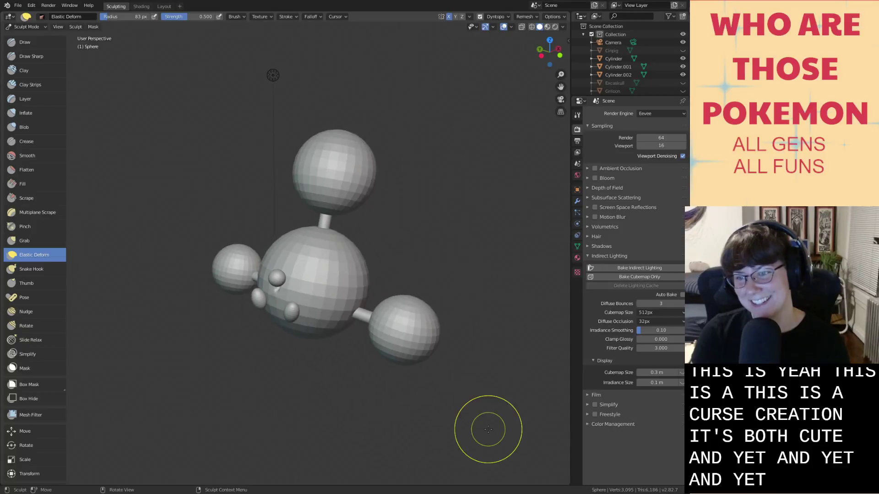
key(ctrl+s)
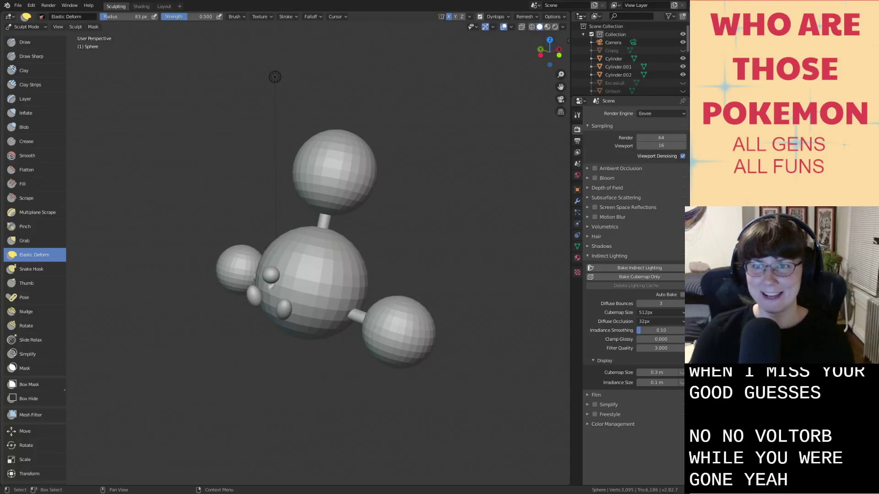
In the Layout workspace, select all of the creature's spheres and cylinders, move them to a new collection named kiluff, and save the file.
scroll(631, 67, down, 4)
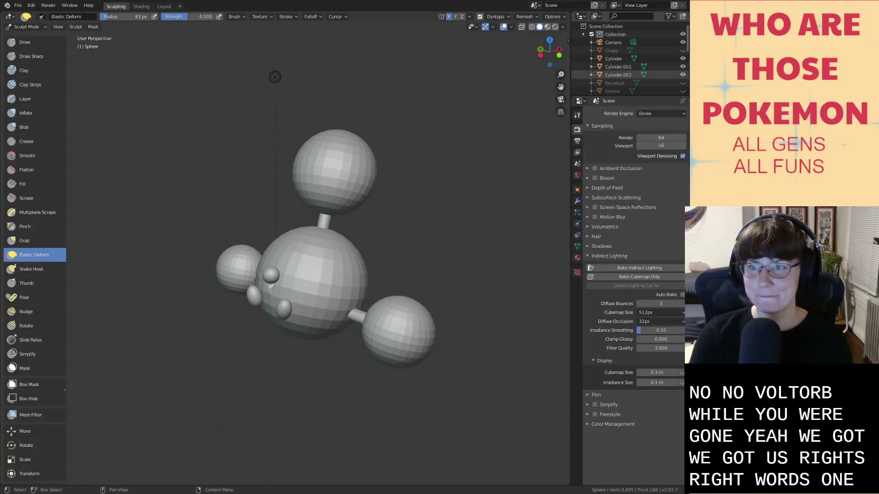
scroll(631, 59, down, 4)
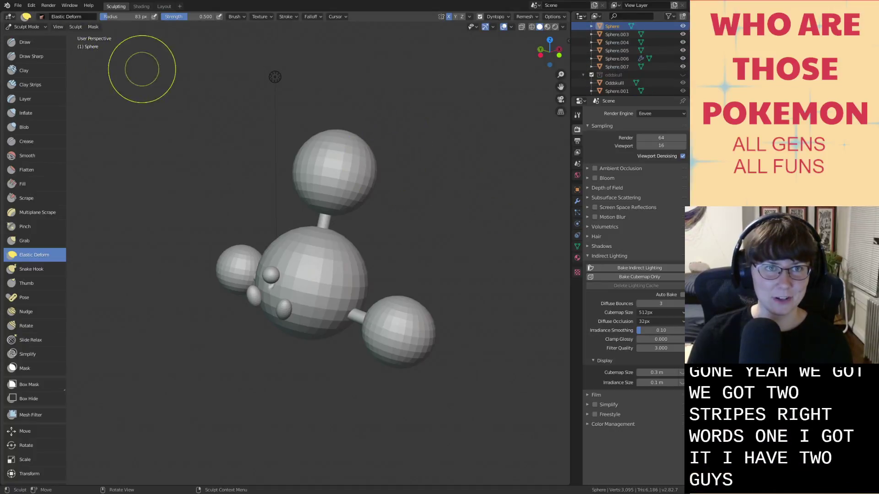
click(164, 6)
scroll(174, 178, down, 3)
scroll(187, 183, down, 3)
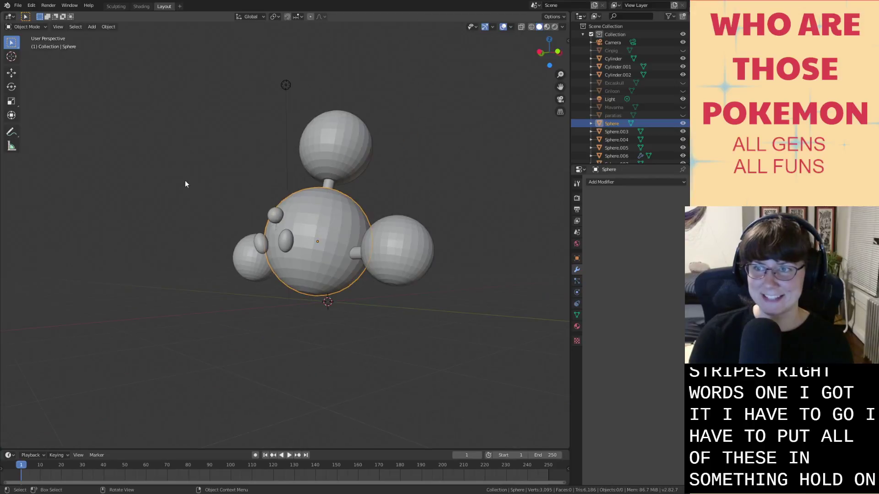
middle_drag(187, 183, 194, 230)
drag(223, 224, 268, 271)
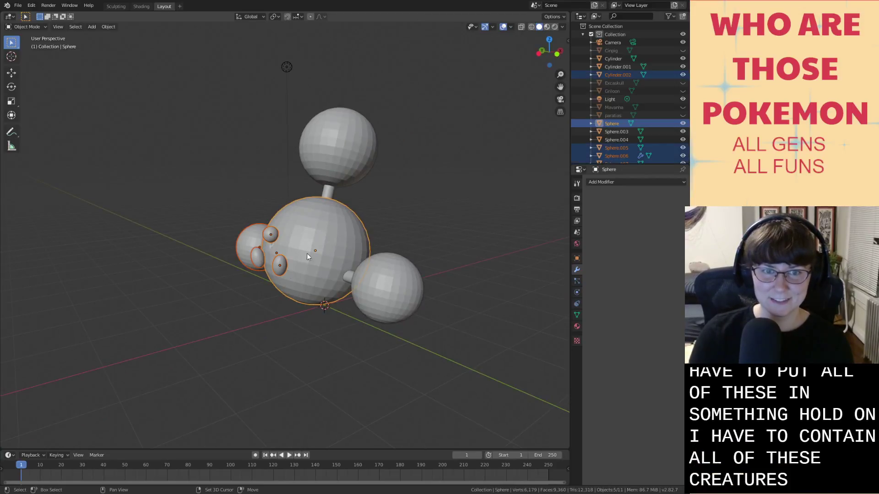
shift+click(356, 147)
shift+drag(451, 320, 330, 185)
middle_drag(330, 185, 332, 226)
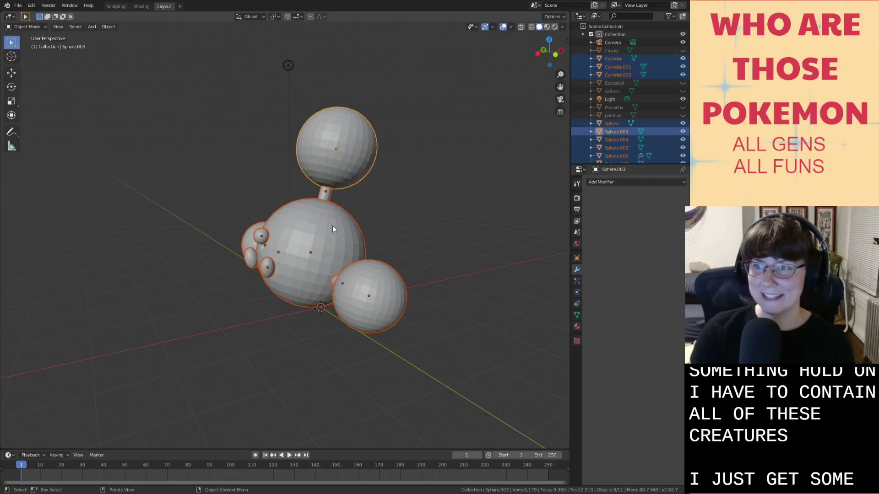
right_click(318, 273)
click(298, 390)
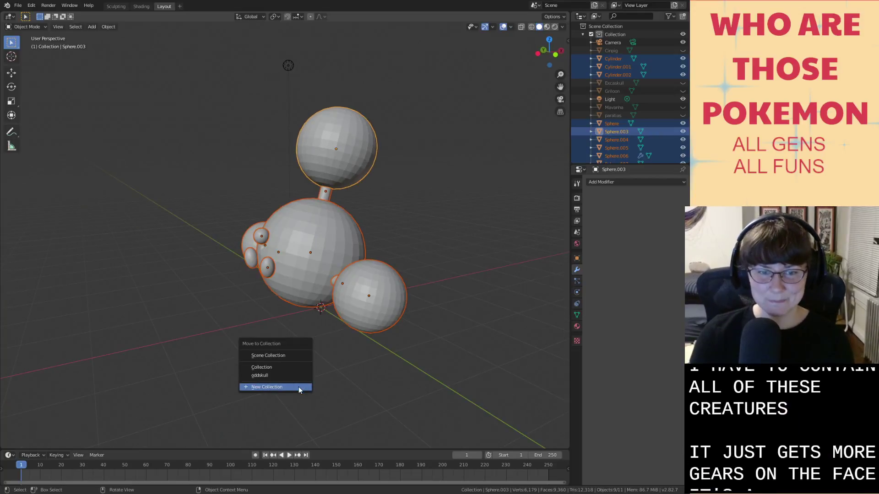
click(299, 387)
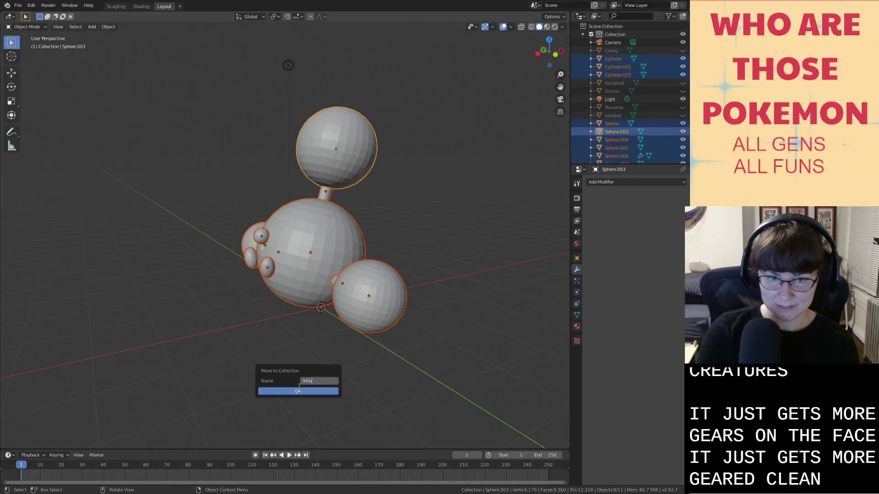
click(300, 390)
key(ctrl+s)
click(331, 389)
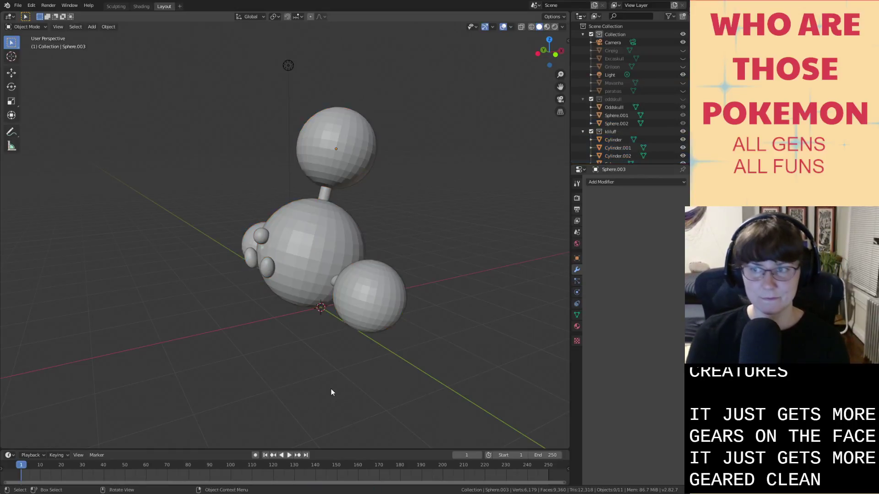
mouse_move(331, 389)
middle_down()
mouse_move(348, 390)
mouse_move(333, 393)
middle_up()
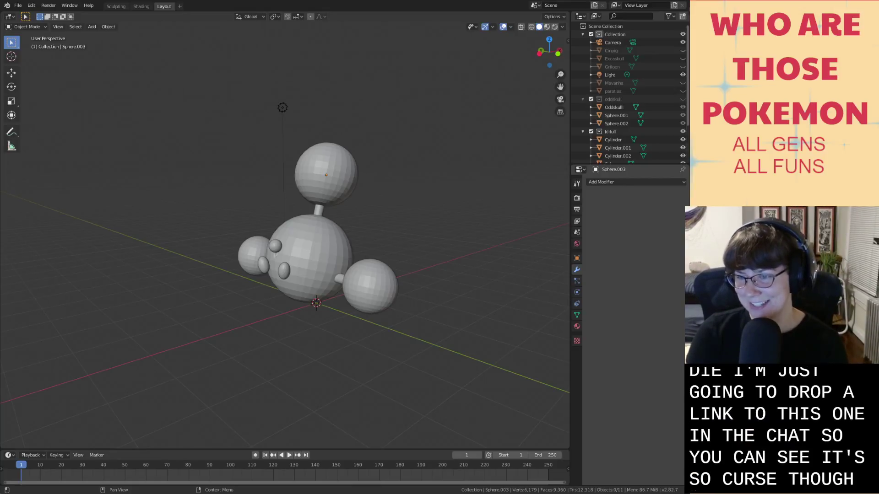
Hide the kiluff collection and add a UV sphere at the origin for a new creature.
click(682, 132)
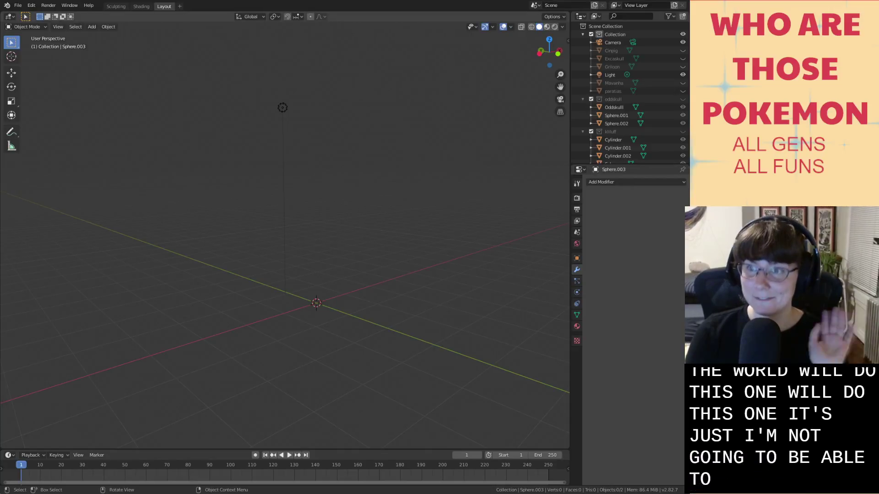
key(shift+a)
mouse_move(395, 338)
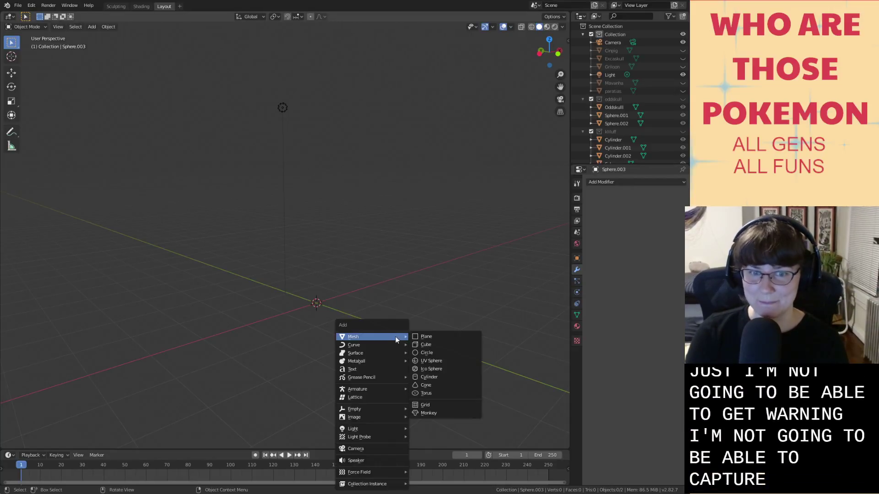
click(441, 360)
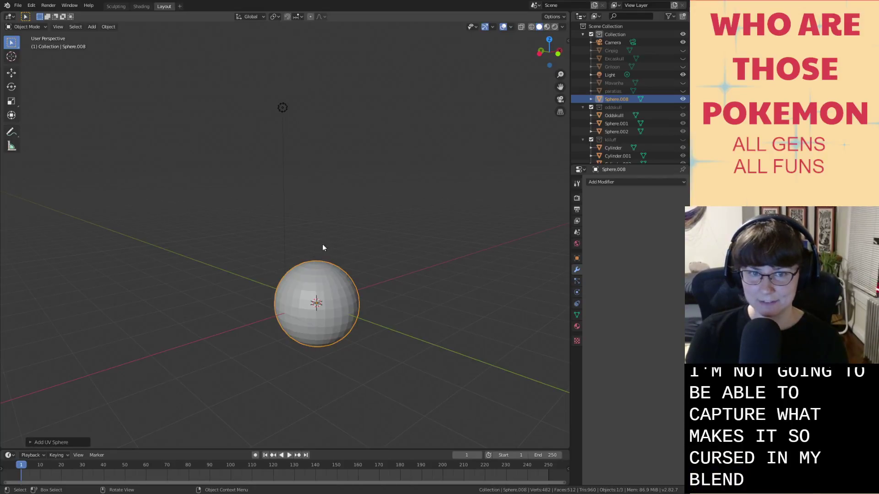
Stretch the sphere to about twice its height along Z, lengthen it along Y, and raise it to stand on the ground plane.
key(s)
key(z)
click(400, 177)
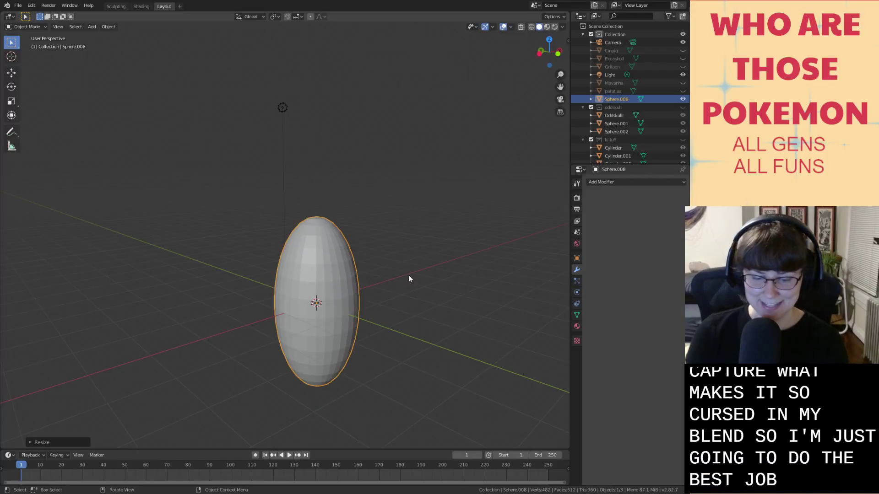
key(s)
key(y)
click(461, 290)
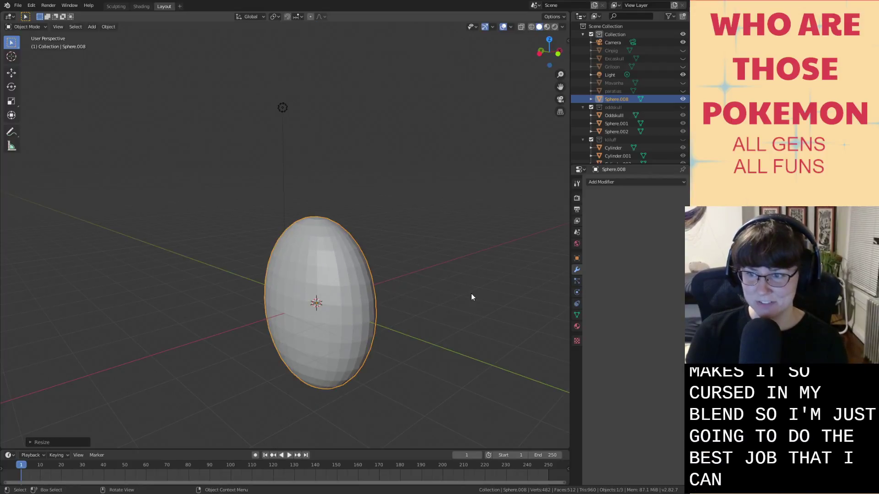
key(g)
key(z)
click(356, 196)
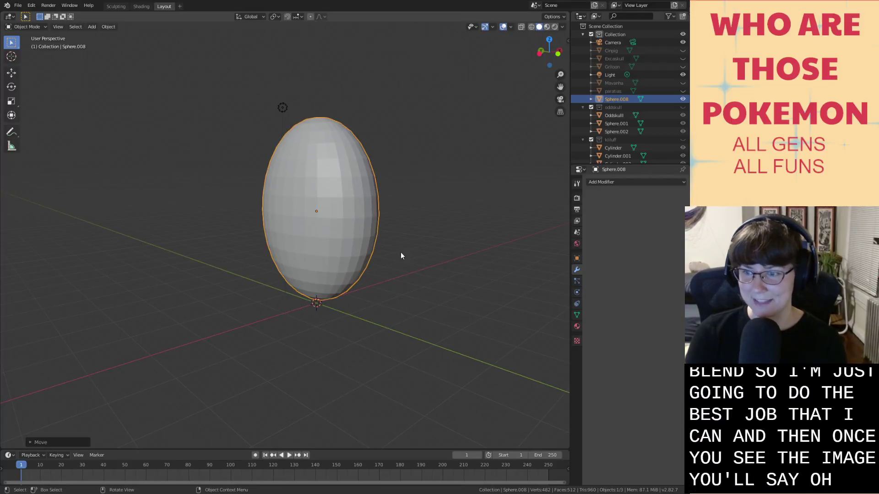
Switch to the Sculpting workspace, enable Dyntopo on the stretched sphere, and choose the Draw brush.
scroll(426, 266, up, 3)
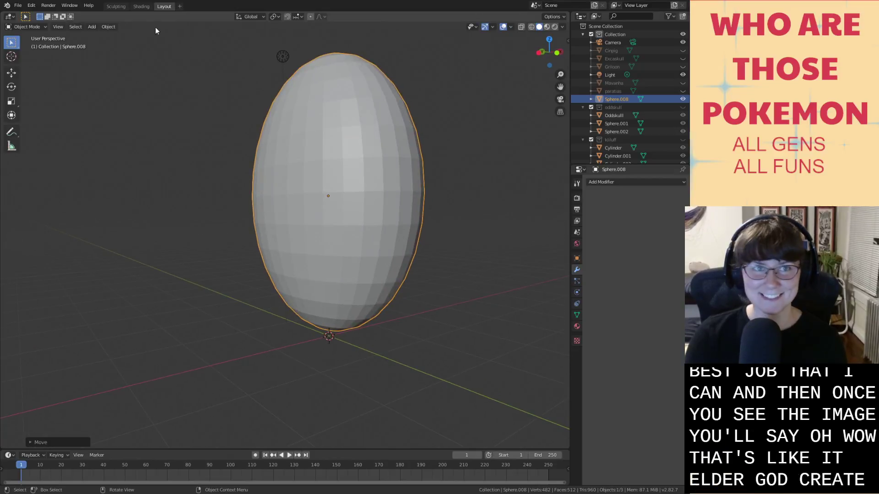
click(116, 6)
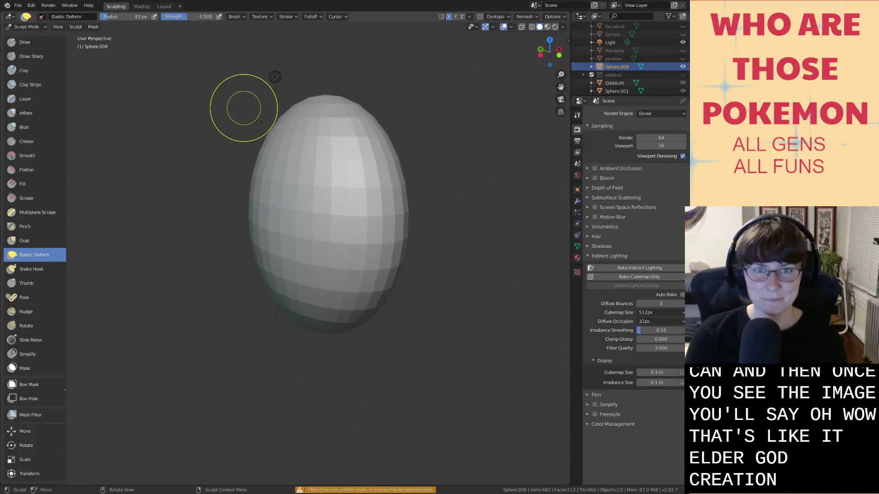
click(479, 18)
click(439, 39)
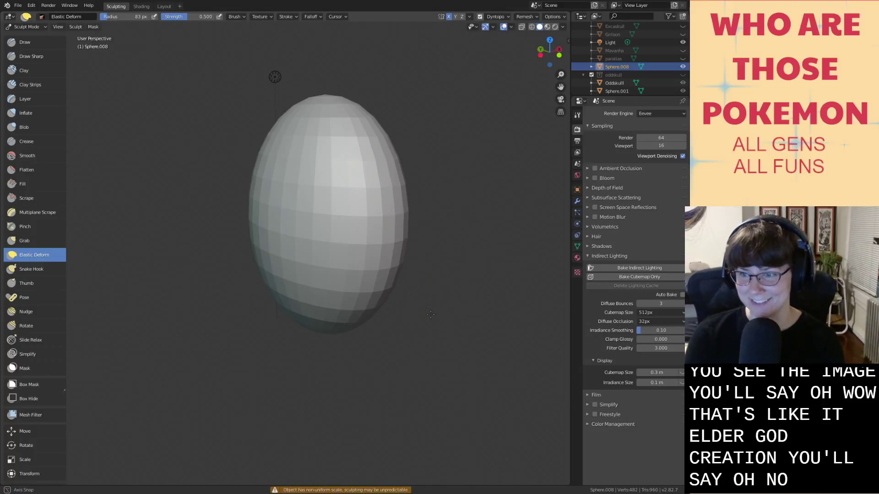
mouse_move(431, 314)
middle_down()
mouse_move(435, 304)
mouse_move(451, 309)
middle_up()
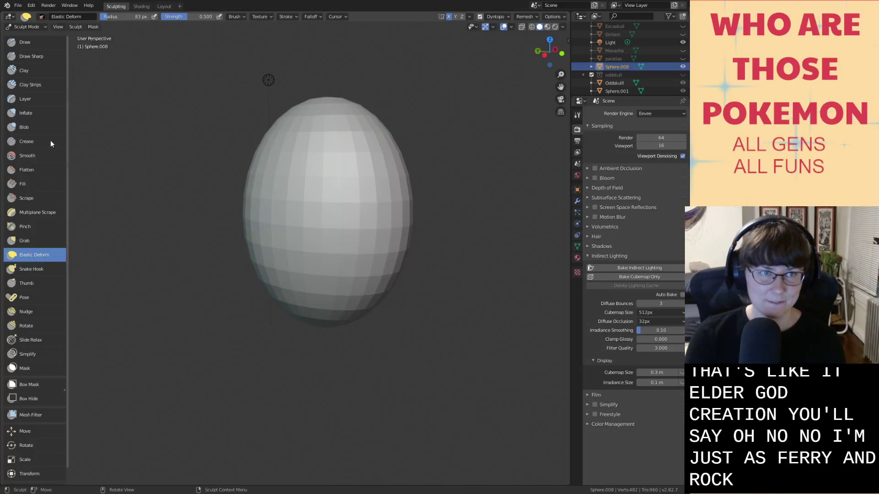
click(25, 42)
Try a Draw brush stroke on the lower part of the stretched sphere and undo it.
middle_drag(178, 139, 365, 280)
drag(365, 280, 355, 287)
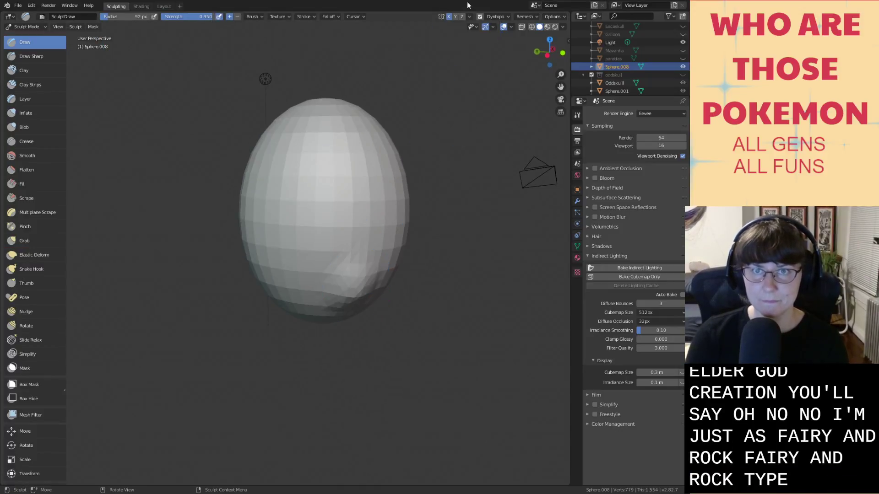
key(ctrl+z)
Widen the stretched sphere along the X axis in the Layout workspace into a fuller egg shape, and return to the Sculpting workspace.
middle_drag(376, 208, 301, 208)
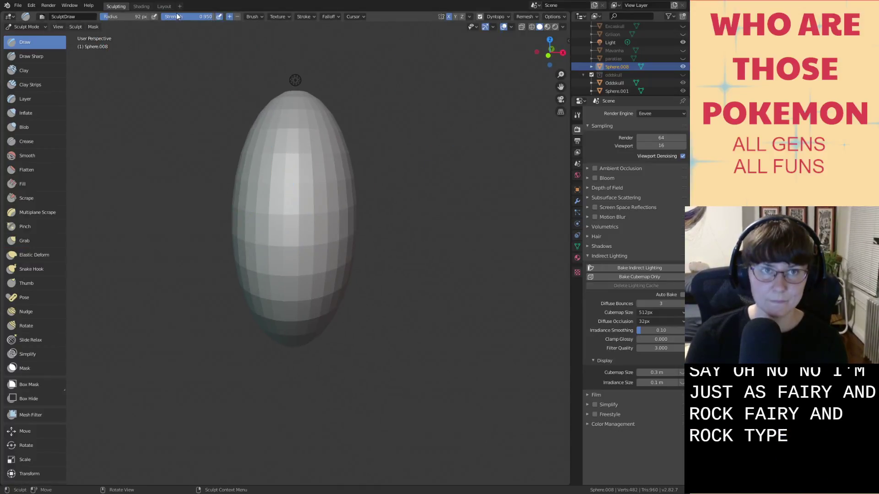
click(164, 6)
middle_drag(405, 196, 351, 211)
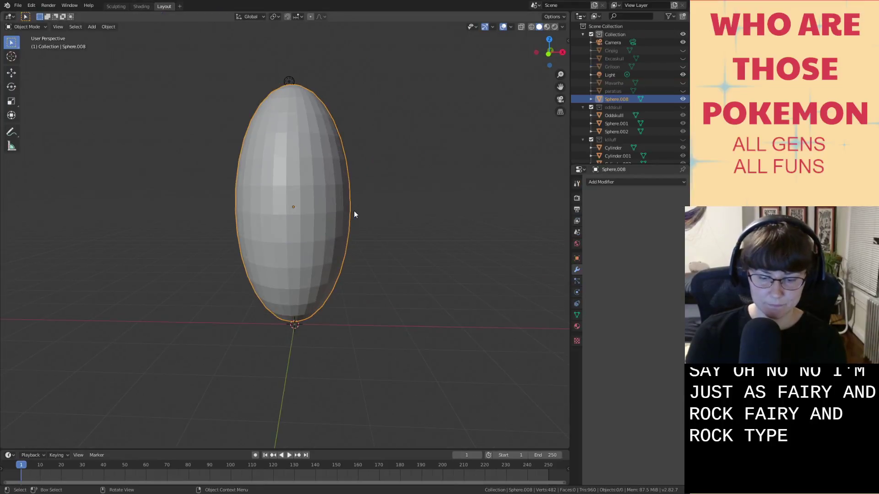
key(s)
key(x)
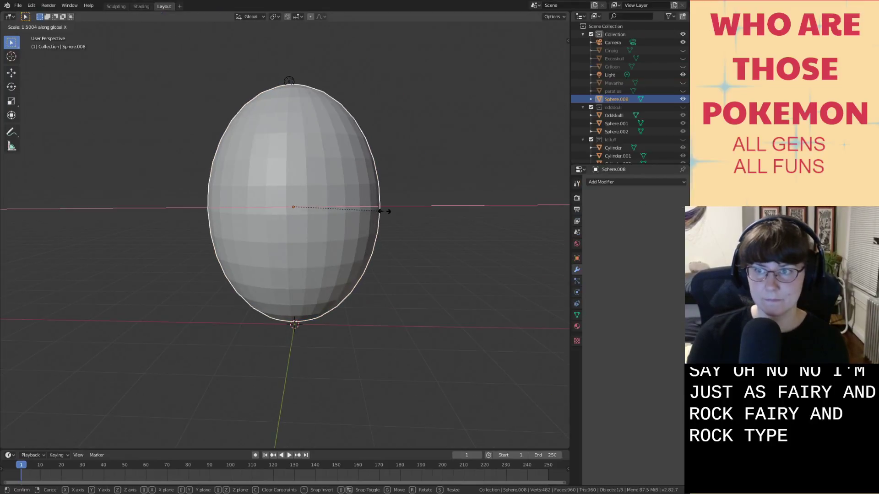
click(395, 212)
click(116, 7)
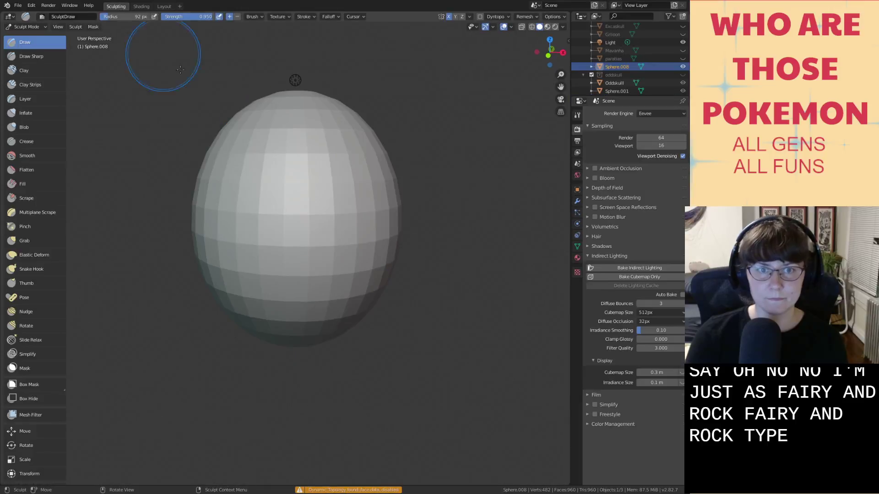
Try mirrored Draw strokes on the egg's lower front without Dyntopo, and undo them.
middle_drag(370, 286, 343, 286)
scroll(344, 311, down, 2)
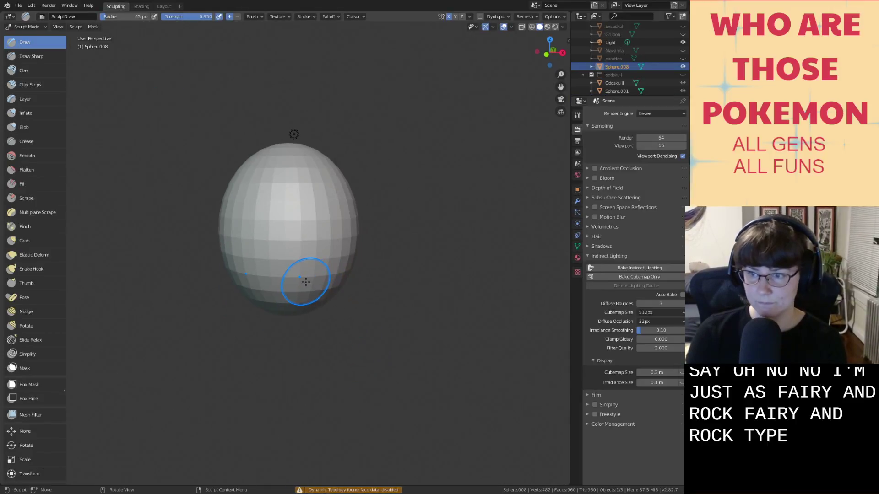
mouse_move(306, 282)
mouse_down()
mouse_move(270, 286)
mouse_move(313, 293)
mouse_up()
key(ctrl+z)
scroll(314, 286, up, 1)
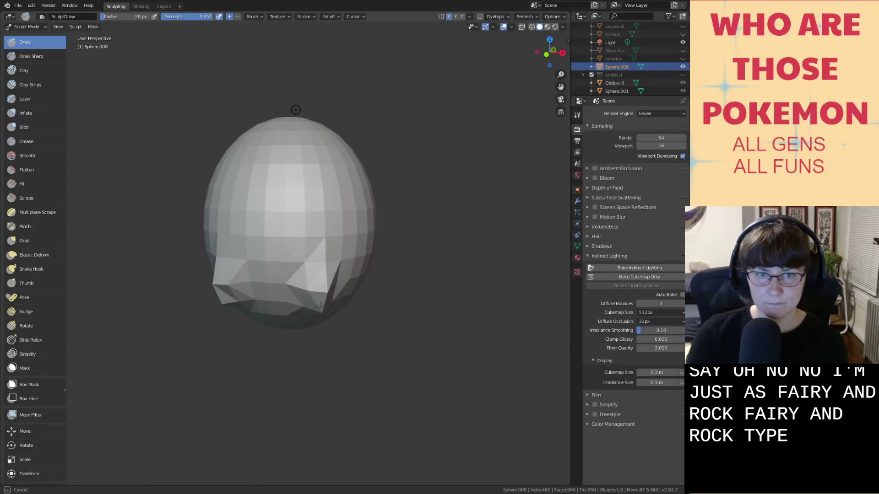
key(ctrl+z)
Enable Dyntopo again and pull two mirrored protrusions out of the egg's lower front with 58 px Draw brush strokes.
click(479, 16)
click(472, 40)
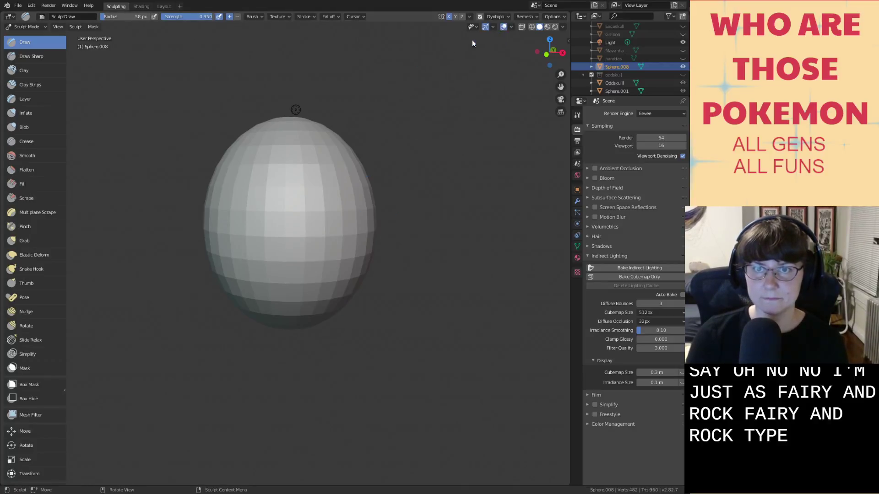
mouse_move(317, 277)
mouse_down()
mouse_move(307, 307)
mouse_move(304, 298)
mouse_up()
mouse_move(304, 298)
middle_down()
mouse_move(274, 314)
mouse_move(222, 280)
middle_up()
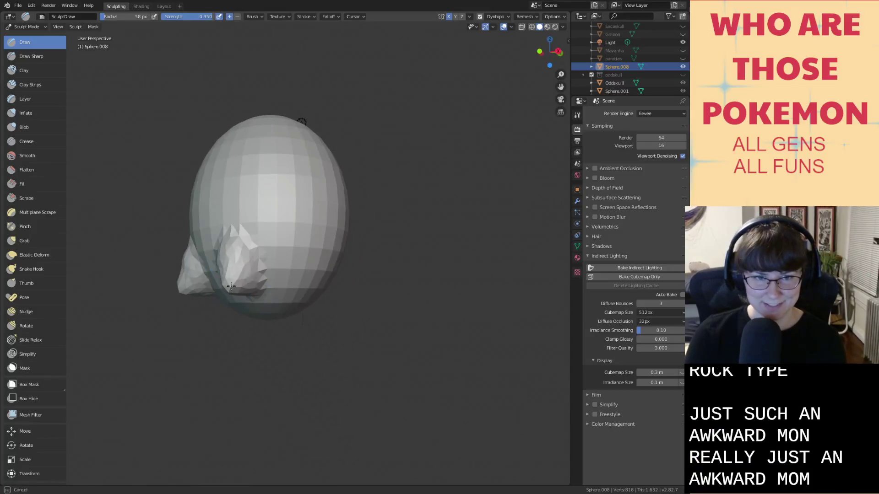
drag(232, 293, 233, 304)
middle_drag(233, 303, 256, 269)
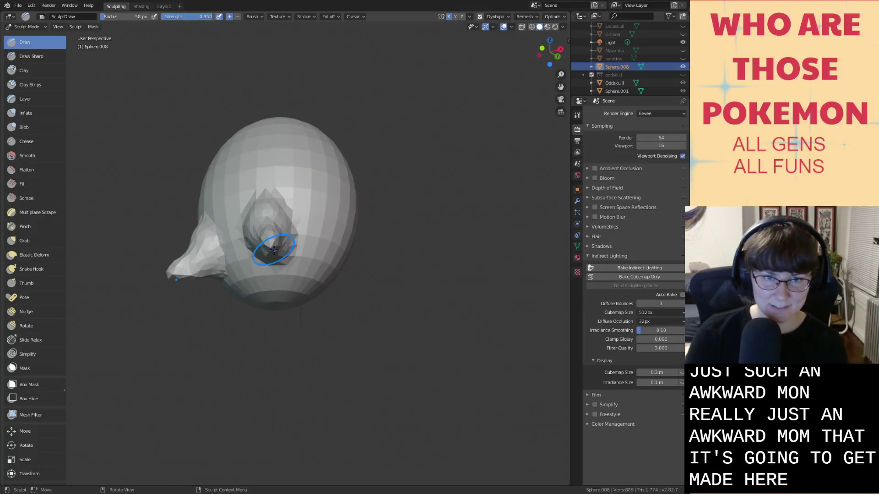
Bend the two mirrored protrusions downward with the 102 px Grab brush and thicken them with the 153 px Inflate brush.
key(g)
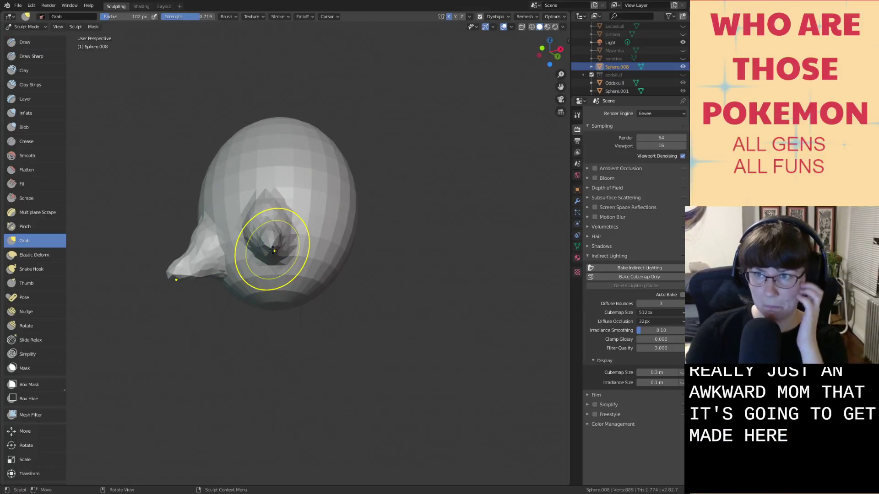
middle_drag(273, 250, 279, 255)
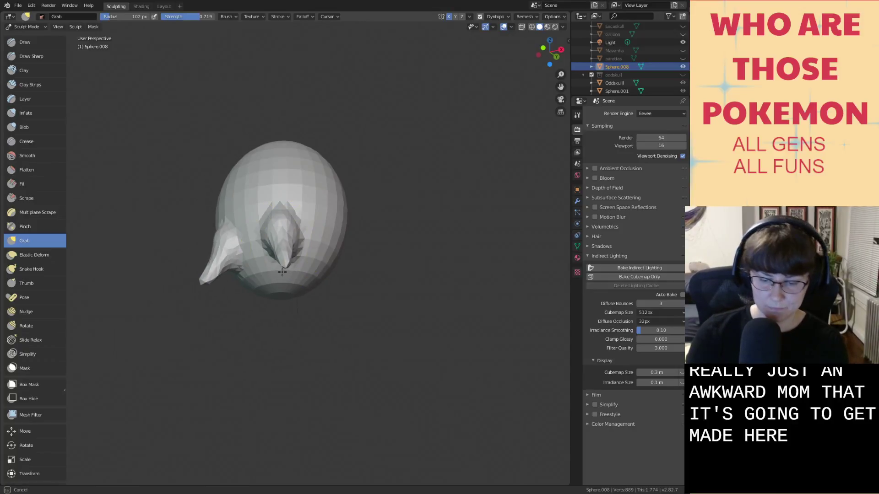
key(i)
middle_drag(285, 241, 197, 284)
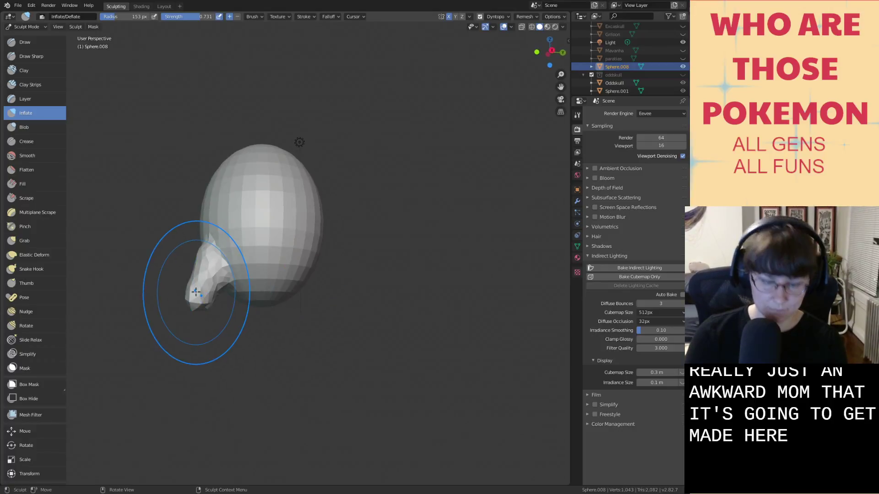
Pull the thickened leg protrusions downward along the egg's lower front with the 83 px Elastic Deform brush.
click(44, 212)
click(45, 255)
drag(196, 297, 196, 306)
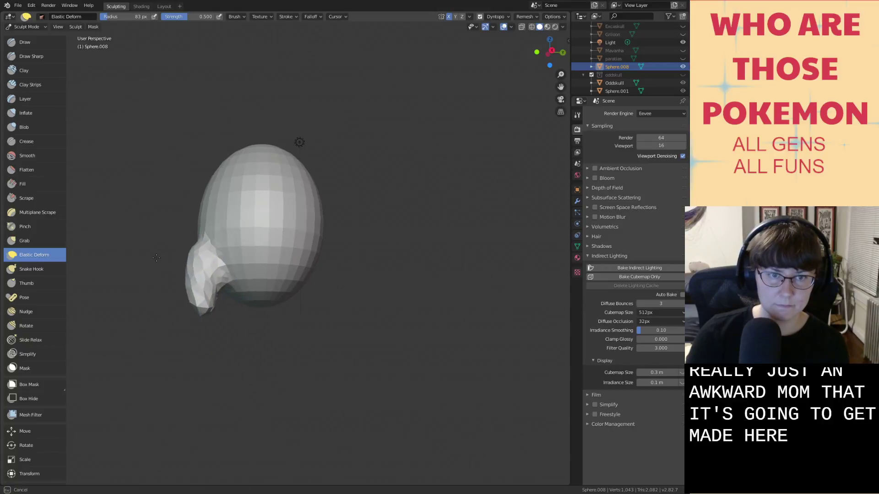
middle_drag(202, 302, 244, 309)
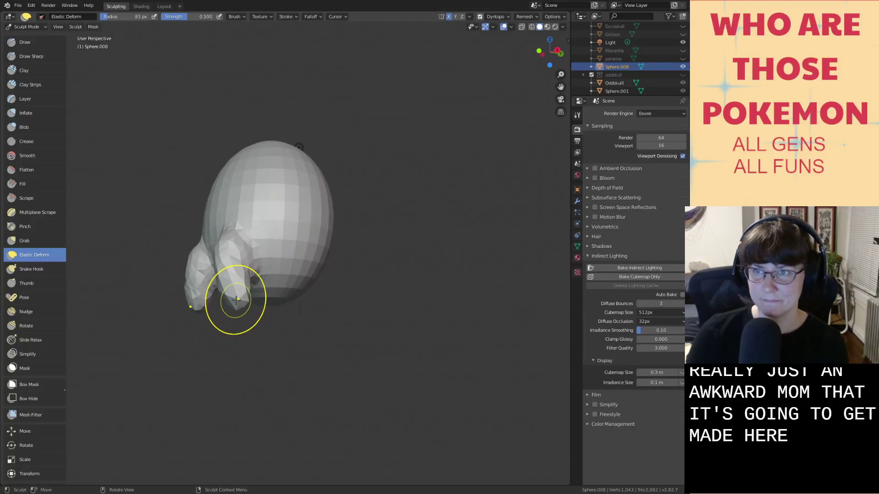
Reposition and lengthen the tips of both mirrored legs with 102 px Grab brush strokes.
key(g)
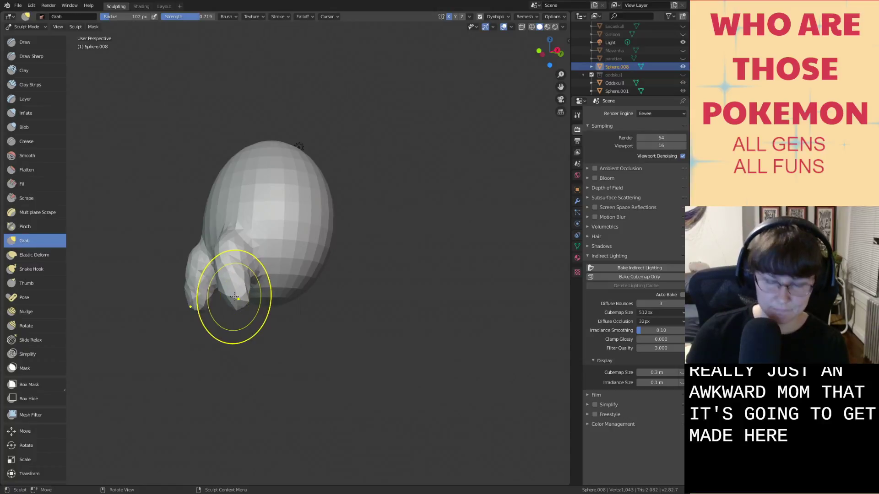
mouse_move(221, 298)
middle_down()
mouse_move(204, 306)
mouse_move(284, 266)
mouse_move(238, 275)
mouse_move(229, 266)
middle_up()
scroll(224, 312, up, 3)
drag(196, 261, 210, 266)
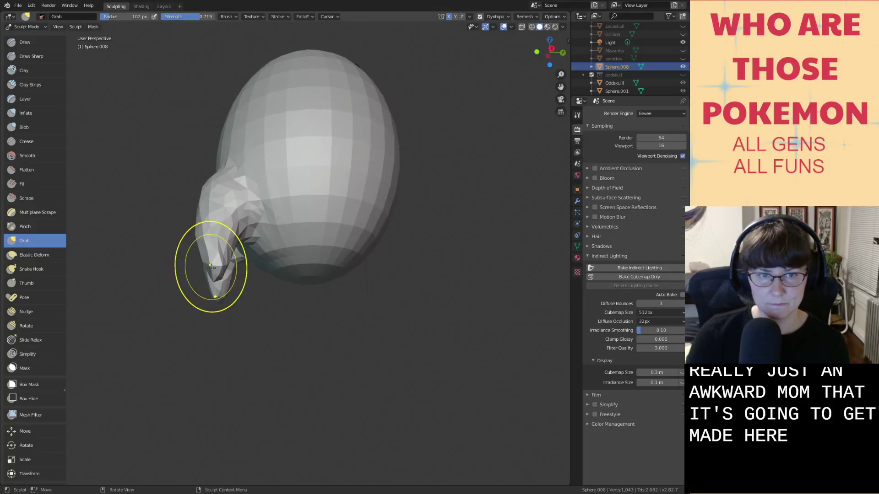
mouse_move(229, 270)
middle_down()
mouse_move(328, 294)
mouse_move(361, 278)
middle_up()
drag(356, 278, 356, 281)
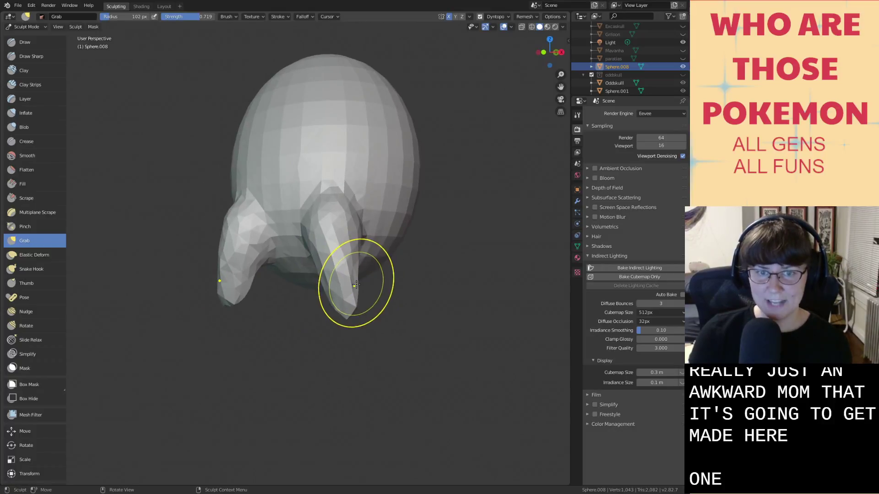
middle_drag(304, 304, 361, 310)
scroll(344, 302, up, 1)
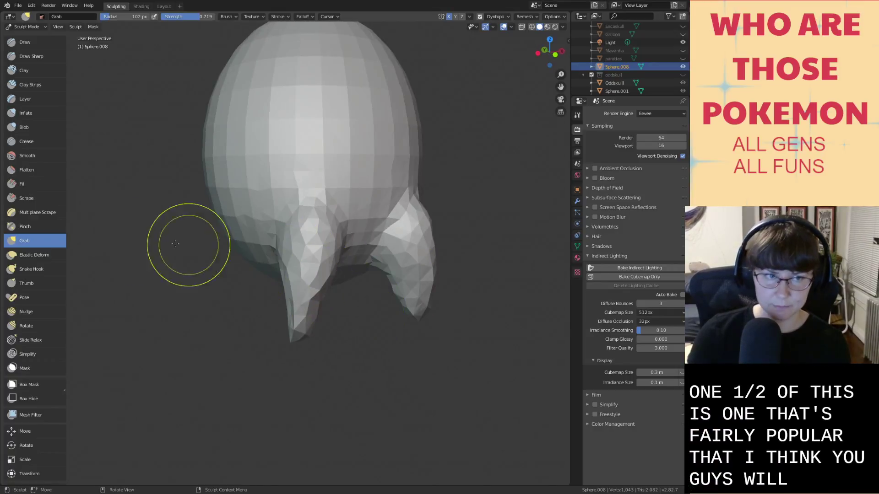
Reshape the mirrored legs with the 83 px Elastic Deform brush and plump them up with the Inflate brush.
click(38, 259)
middle_drag(278, 239, 278, 244)
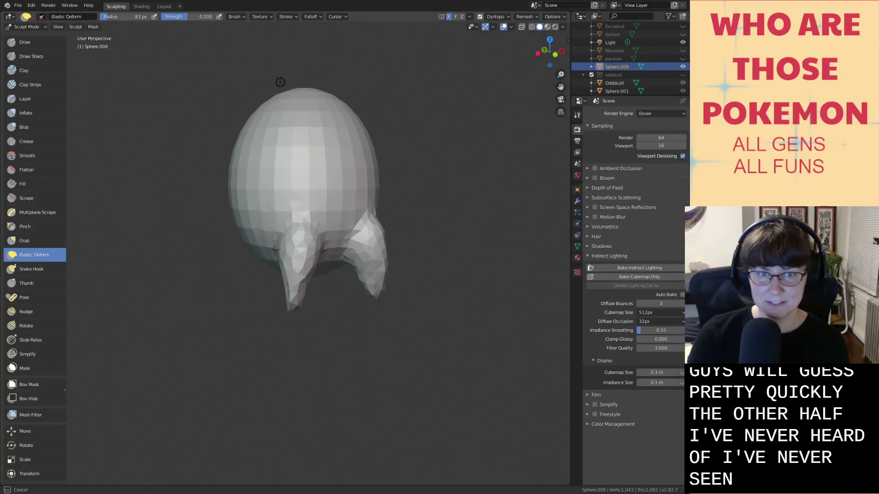
drag(275, 250, 257, 253)
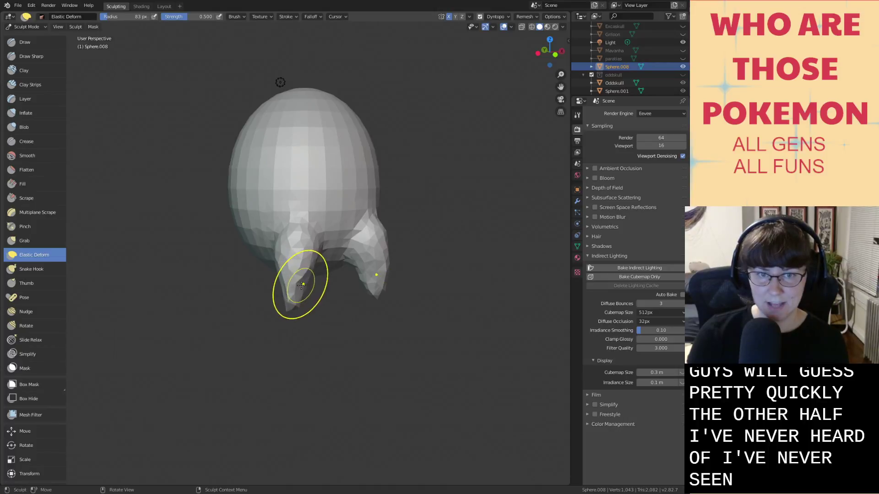
mouse_move(300, 284)
mouse_down()
mouse_move(314, 285)
mouse_move(300, 279)
mouse_up()
key(i)
scroll(286, 268, up, 1)
mouse_move(307, 270)
middle_down()
mouse_move(264, 271)
mouse_move(412, 275)
mouse_move(397, 288)
mouse_move(365, 269)
mouse_move(376, 286)
middle_up()
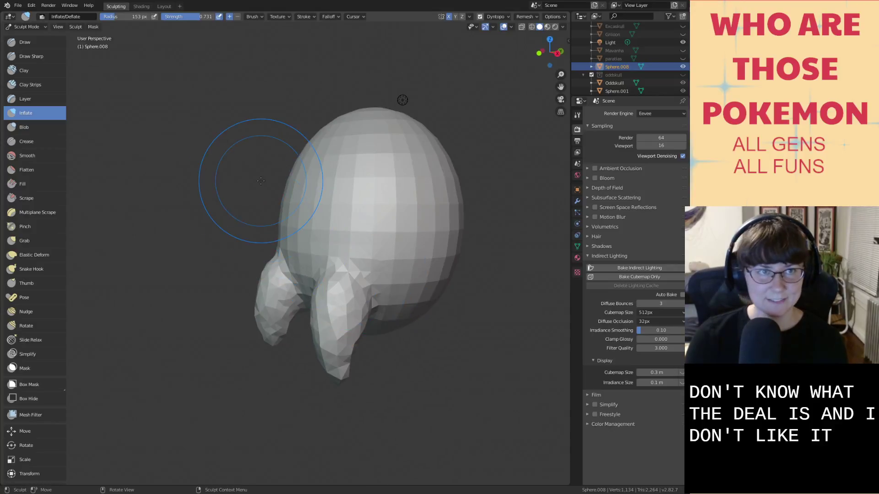
scroll(331, 174, up, 2)
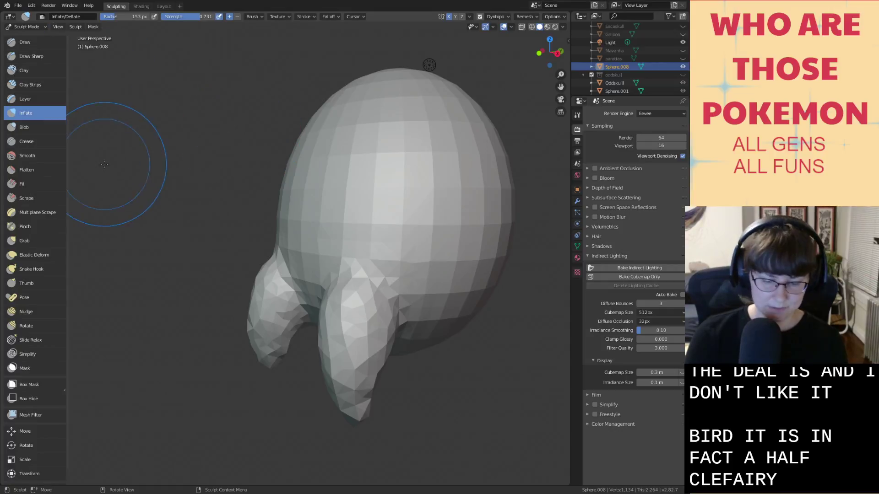
Try to pull two mirrored arms out of the egg's sides with the Grab brush reduced to 32 px.
click(33, 245)
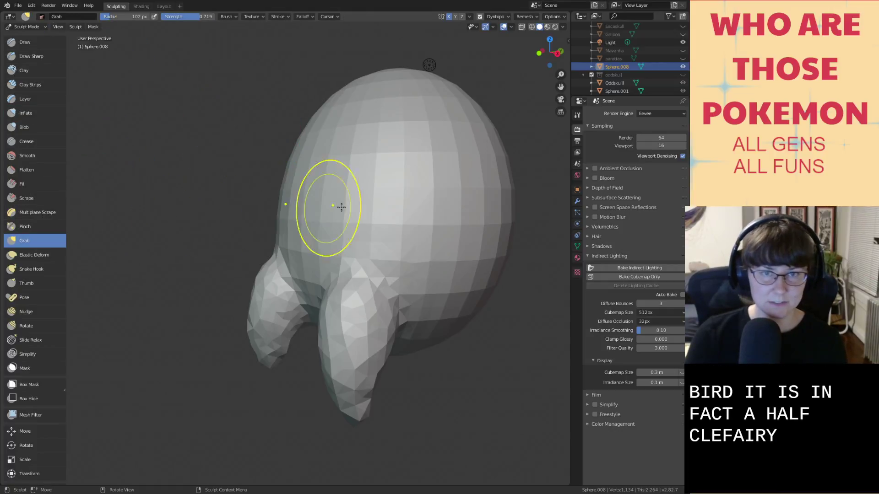
scroll(378, 201, down, 4)
middle_drag(378, 198, 418, 216)
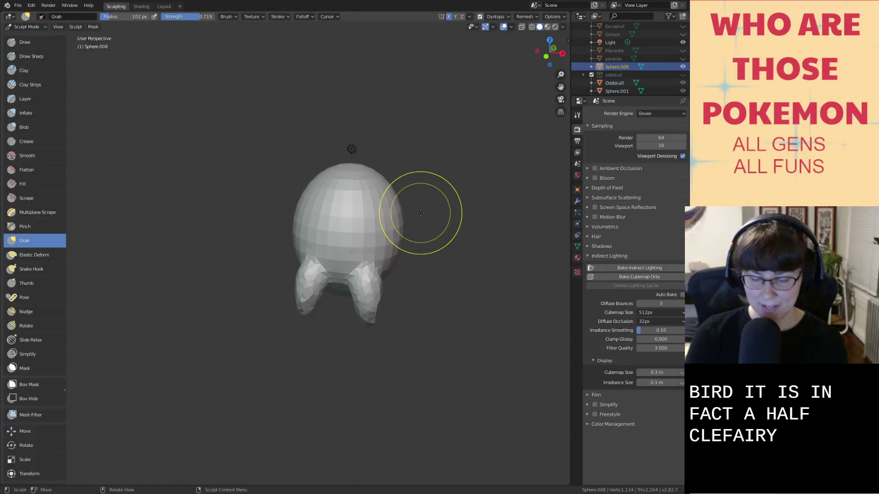
key(bracketleft)
key(bracketleft)
key(bracketleft)
key(bracketleft)
key(bracketleft)
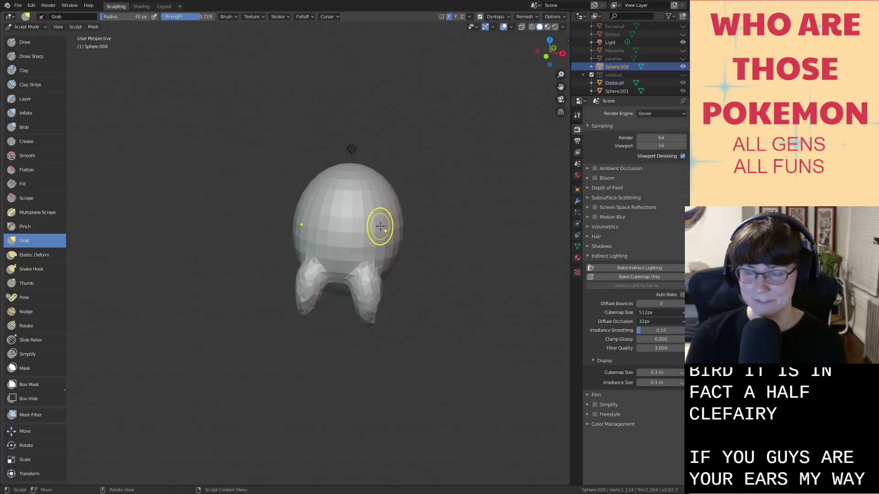
drag(380, 226, 380, 225)
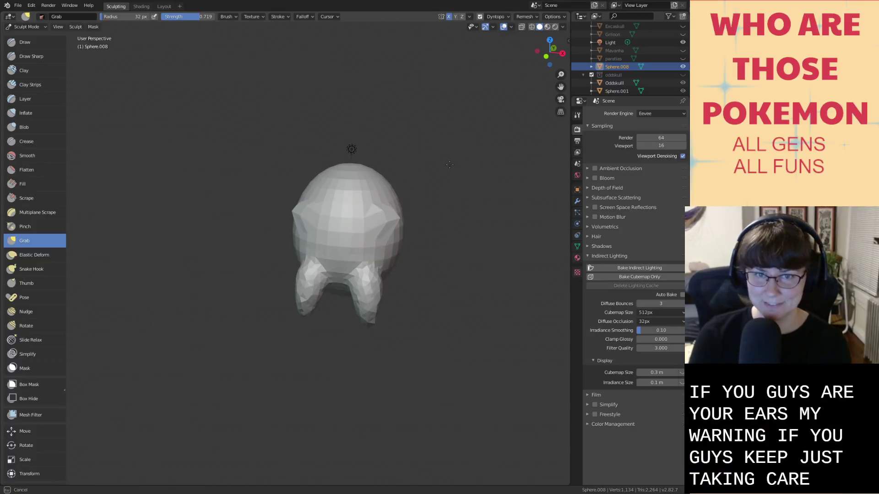
Refine the body's mesh around the front and sides with Inflate and Smooth strokes, and save the file.
scroll(410, 216, up, 2)
key(i)
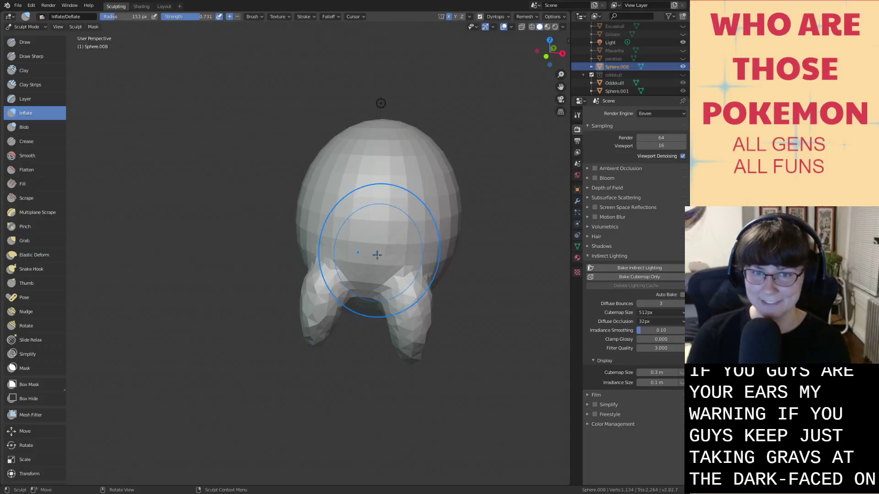
mouse_move(396, 203)
mouse_down()
mouse_move(388, 217)
mouse_move(427, 205)
mouse_move(443, 210)
mouse_move(370, 226)
mouse_move(338, 222)
mouse_up()
key(shift+s)
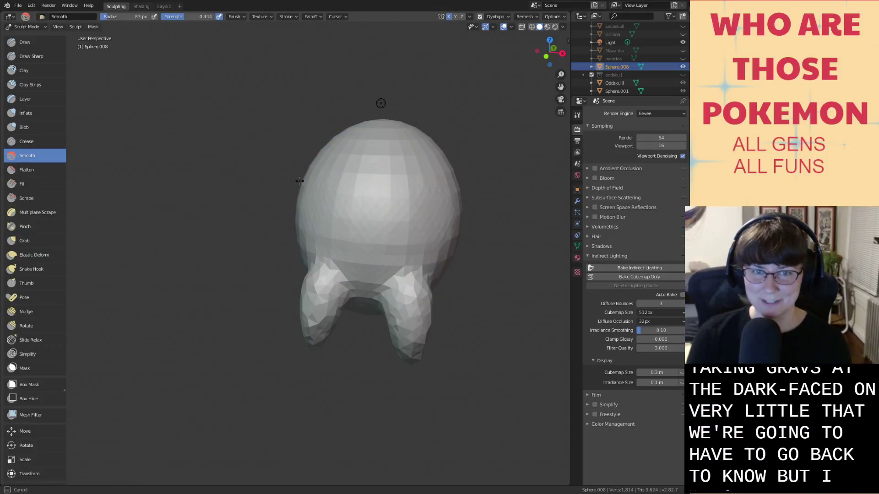
key(i)
drag(377, 144, 359, 148)
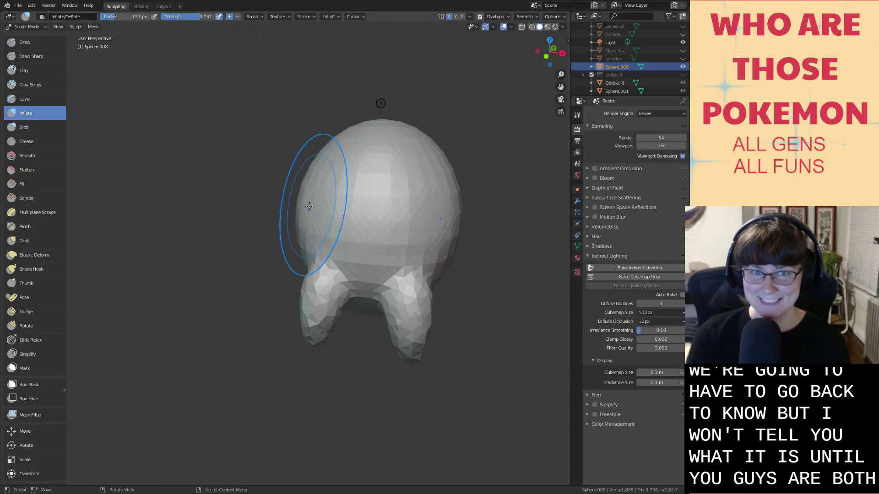
key(ctrl+s)
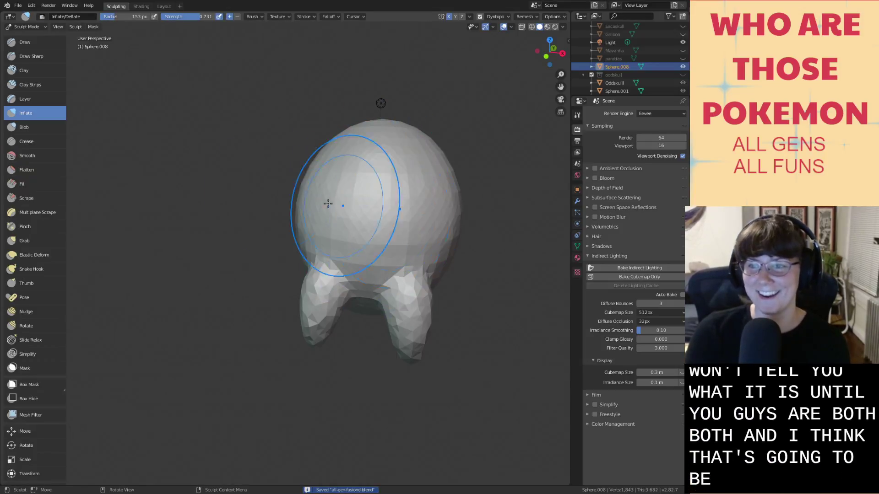
Enlarge the Grab brush to 42 px and pull two mirrored arms outward and upward from the body's sides.
click(24, 241)
scroll(467, 231, up, 2)
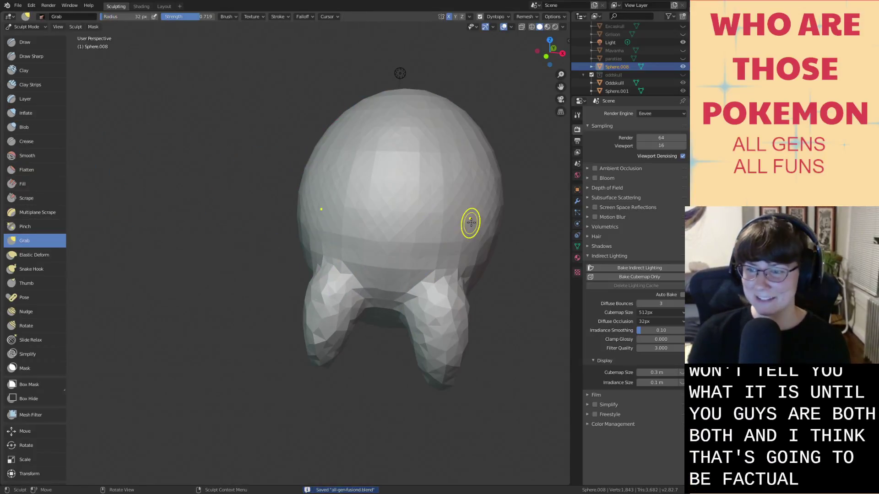
scroll(475, 217, down, 2)
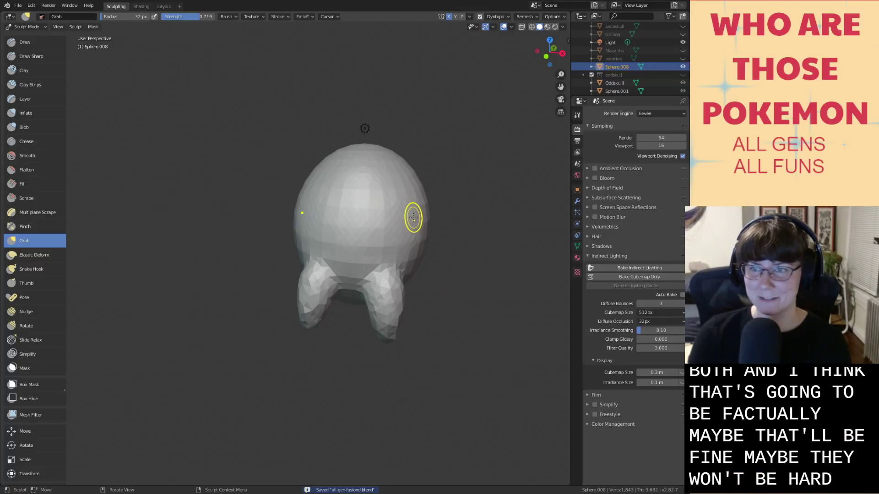
scroll(413, 219, down, 3)
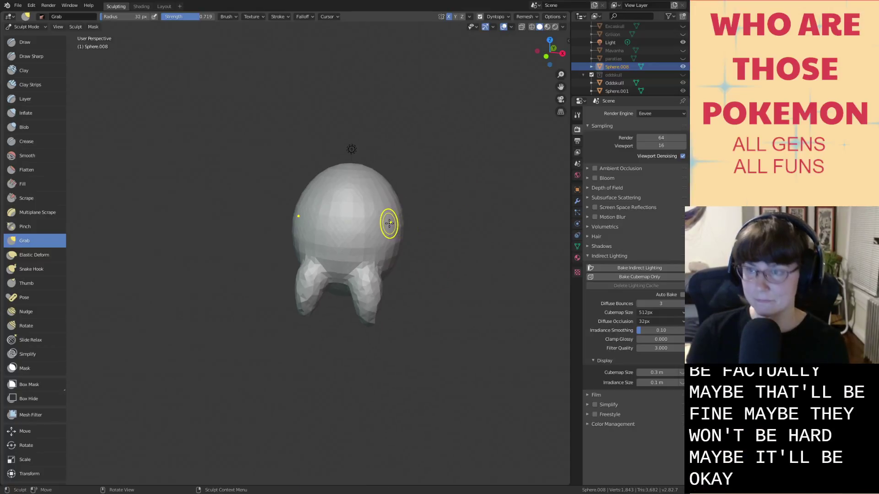
key(bracketright)
key(bracketright)
key(bracketright)
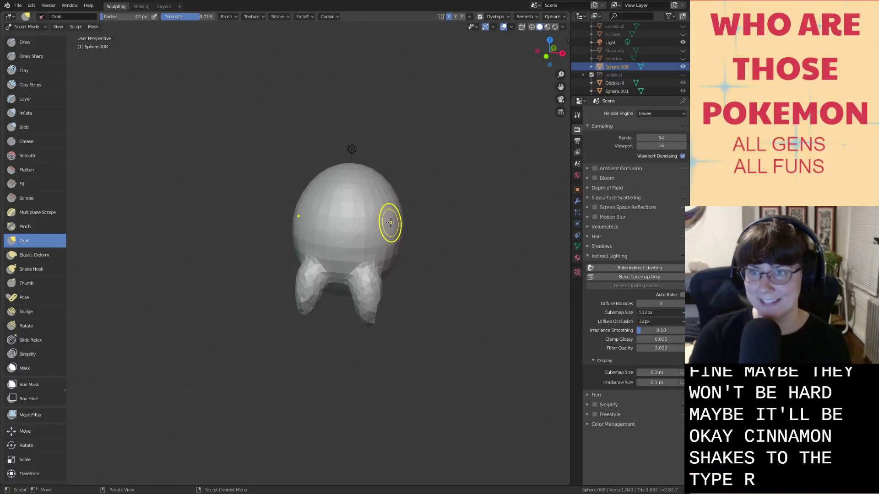
drag(383, 211, 415, 199)
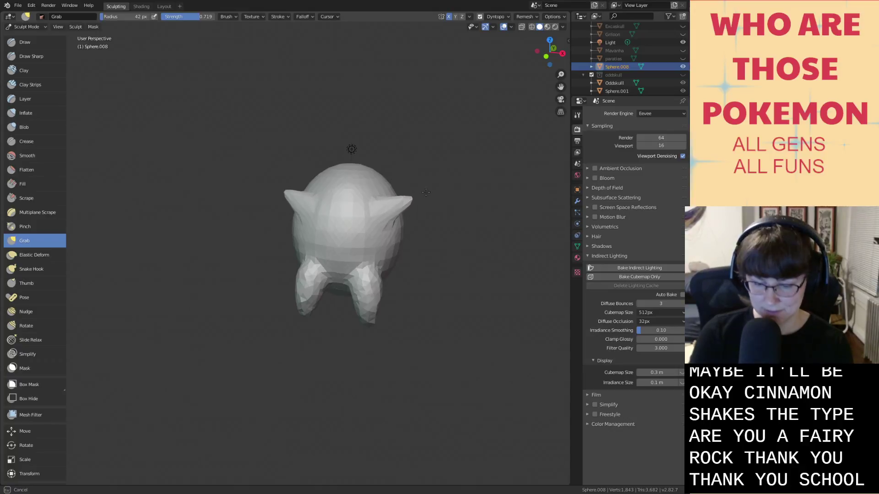
Thicken the two mirrored arms with the 153 px Inflate brush, undoing the first stroke that swells the whole body.
key(i)
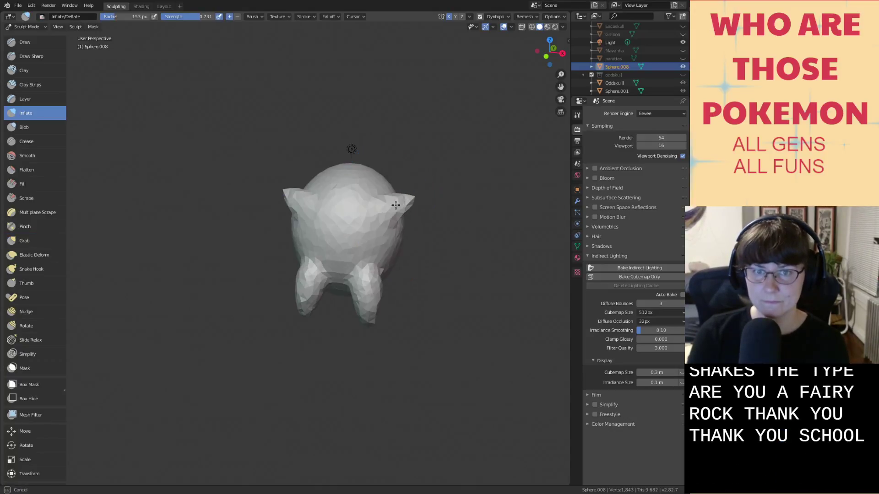
key(ctrl+z)
scroll(408, 208, up, 3)
drag(506, 163, 522, 163)
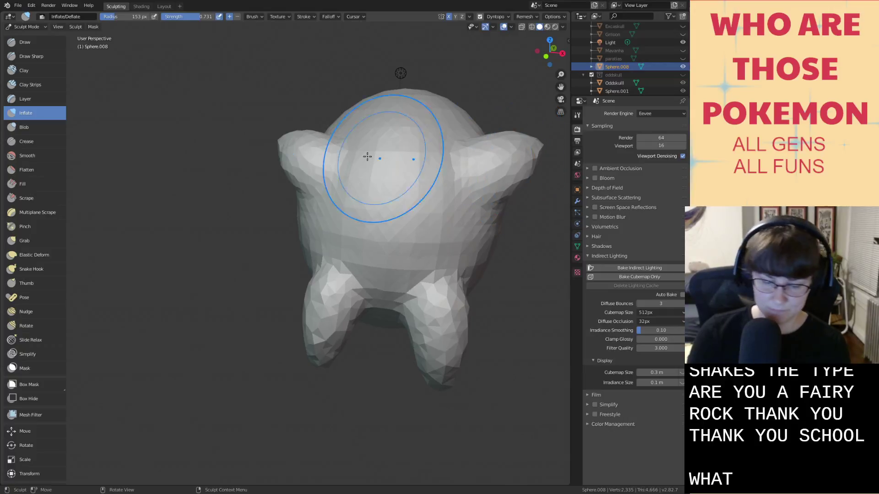
Lengthen both arms and shape their tips with 42 px Grab brush strokes.
key(g)
drag(286, 141, 265, 125)
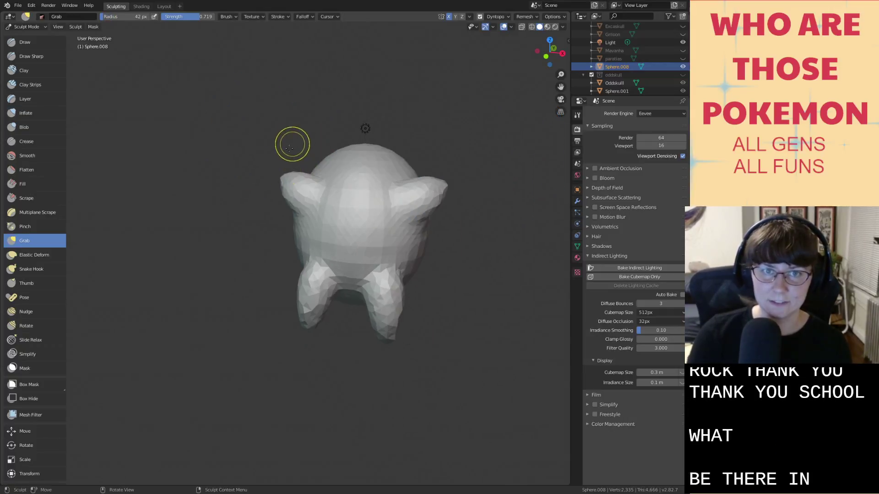
scroll(293, 140, down, 2)
scroll(286, 186, down, 3)
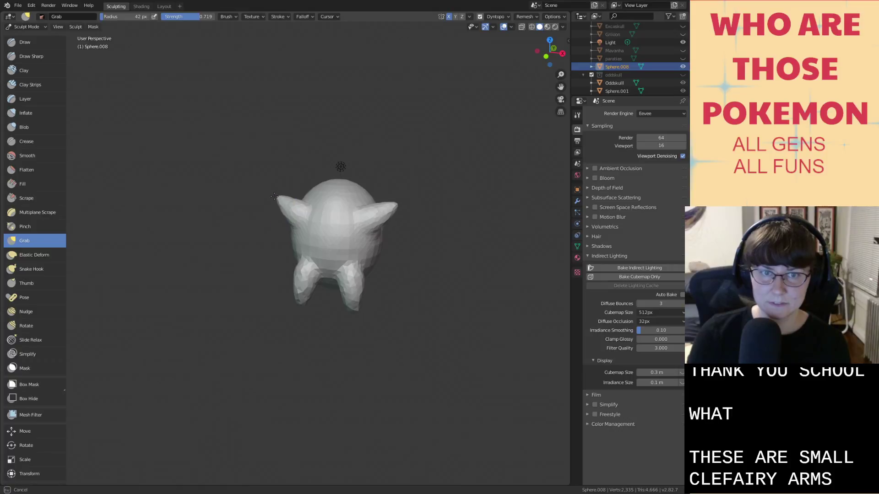
drag(273, 196, 284, 202)
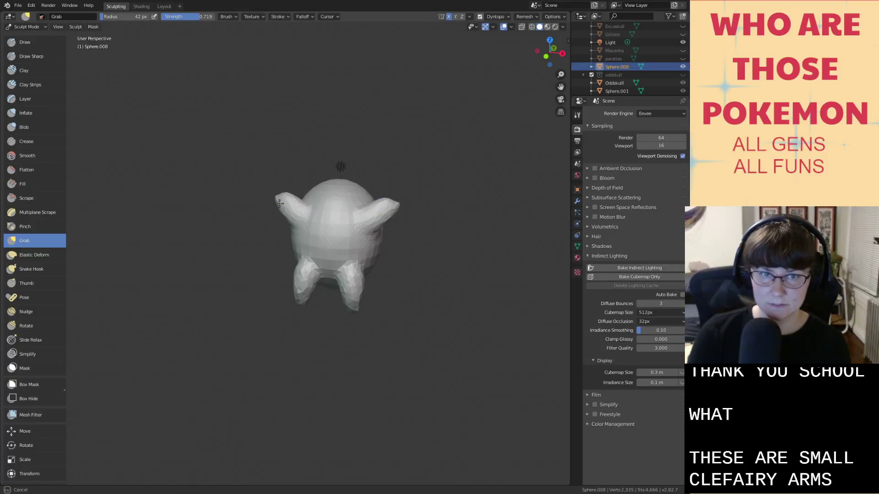
Inflate the ends of both raised arms into rounder hands and save the file.
key(i)
click(282, 200)
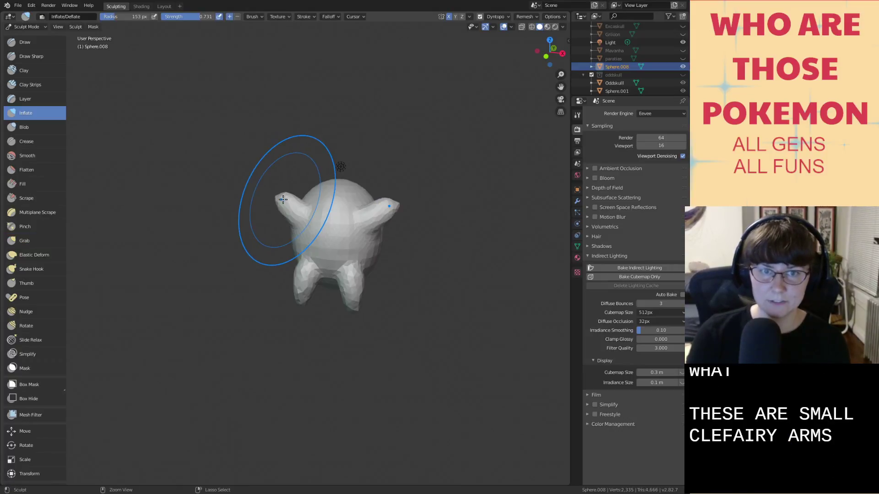
scroll(282, 198, up, 3)
scroll(282, 198, up, 3)
mouse_move(304, 121)
mouse_down()
mouse_move(267, 73)
mouse_move(274, 86)
mouse_up()
mouse_move(303, 134)
middle_down()
mouse_move(248, 151)
mouse_move(279, 161)
middle_up()
scroll(264, 155, down, 4)
key(ctrl+s)
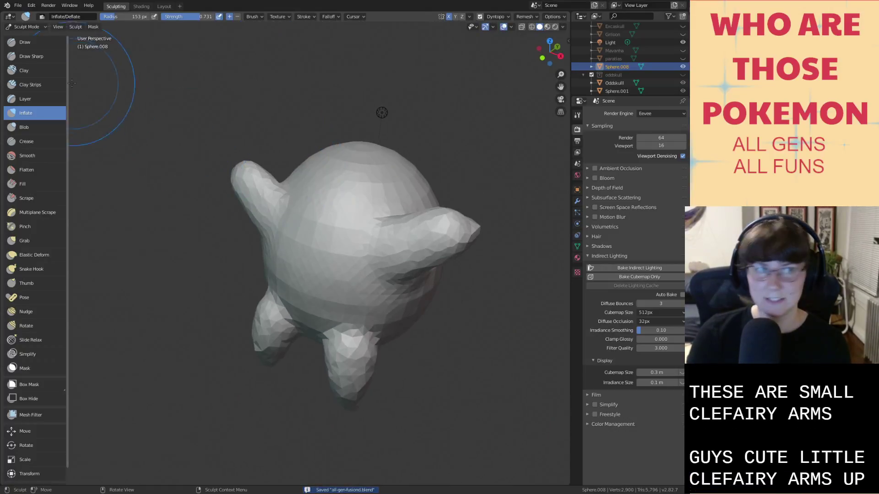
Build up two mirrored ear bumps on the upper sides of the head with the 58 px Draw brush.
click(38, 42)
mouse_move(388, 172)
middle_down()
mouse_move(330, 181)
mouse_move(378, 190)
middle_up()
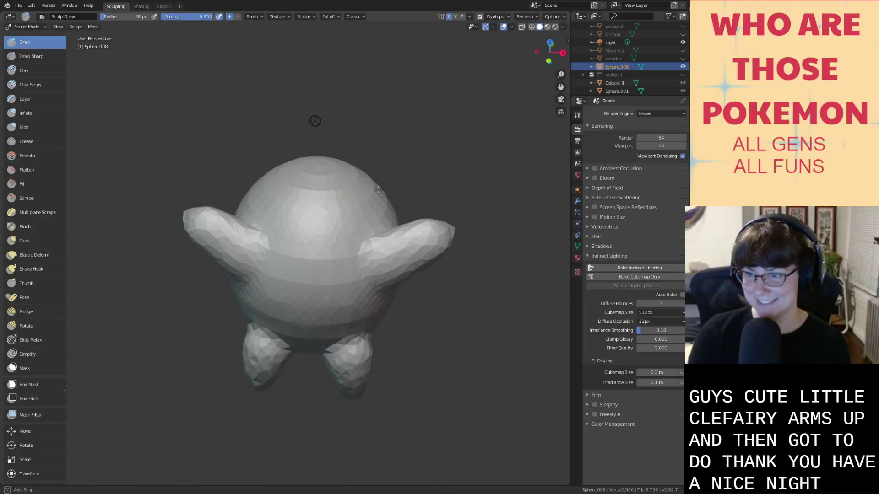
drag(379, 191, 382, 184)
middle_drag(396, 194, 293, 167)
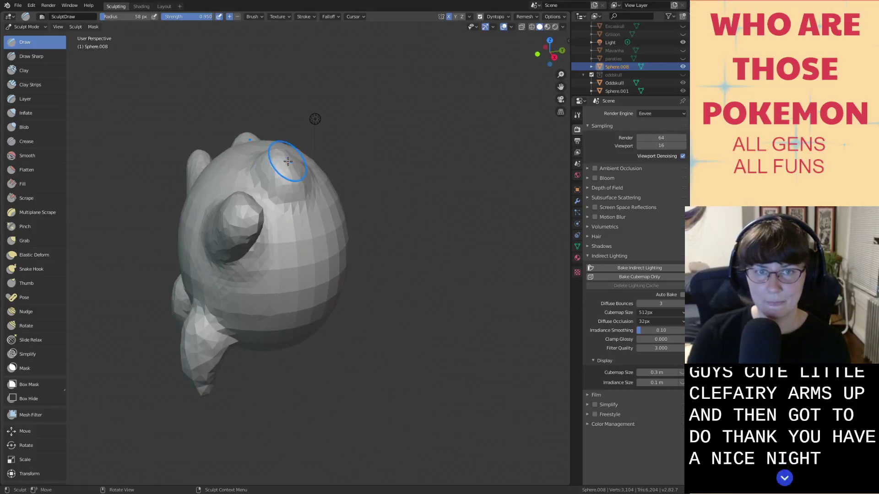
Build the two mirrored ears further outward with the 58 px Draw brush and smooth their surfaces.
mouse_move(288, 166)
mouse_down()
mouse_move(287, 178)
mouse_move(282, 144)
mouse_up()
middle_drag(288, 177, 362, 167)
drag(363, 166, 376, 160)
key(shift+s)
middle_drag(377, 159, 389, 160)
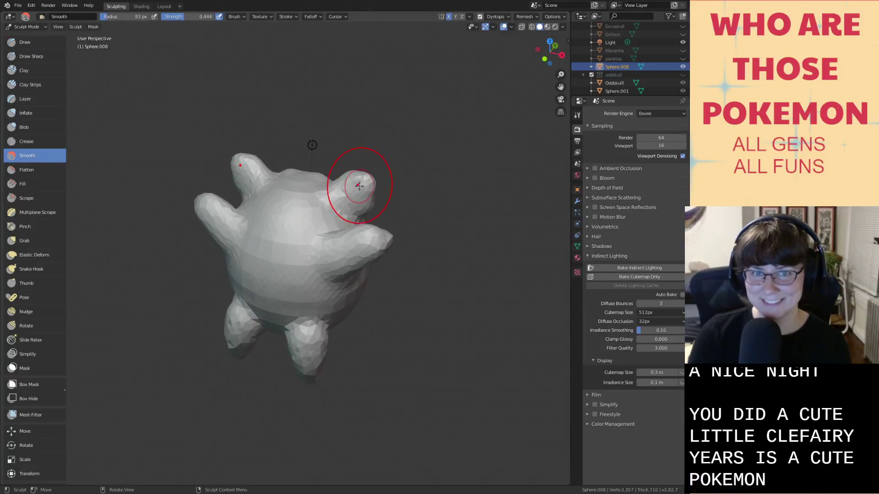
Pull the tips of both ears into points with the 42 px Grab brush and save the file.
mouse_move(364, 186)
middle_down()
mouse_move(371, 182)
mouse_move(300, 210)
mouse_move(302, 220)
middle_up()
scroll(371, 178, up, 2)
key(g)
scroll(320, 186, down, 5)
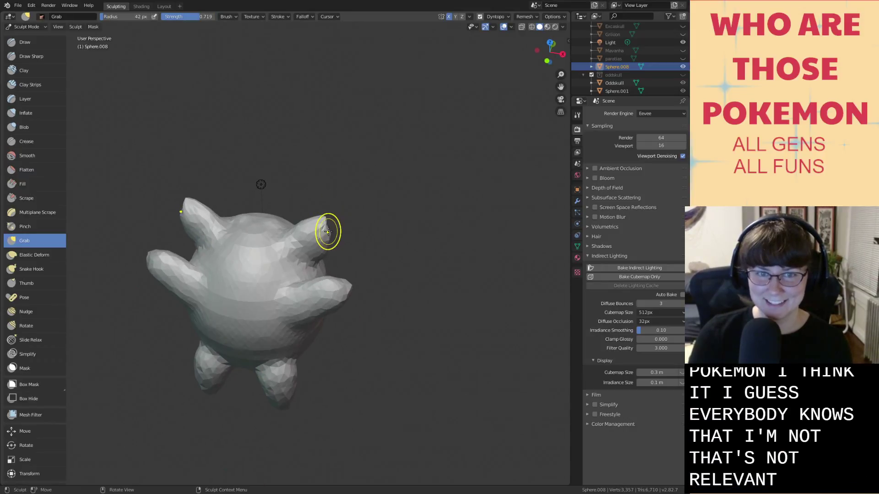
mouse_move(328, 230)
middle_down()
mouse_move(329, 206)
mouse_move(317, 192)
mouse_move(312, 199)
mouse_move(330, 196)
mouse_move(408, 231)
mouse_move(400, 231)
mouse_move(434, 209)
middle_up()
key(ctrl+s)
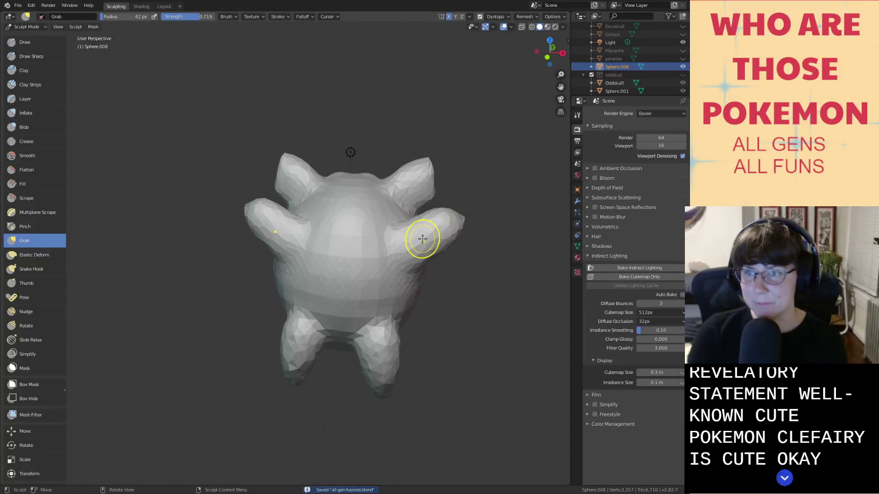
middle_drag(421, 239, 460, 180)
key(shift+s)
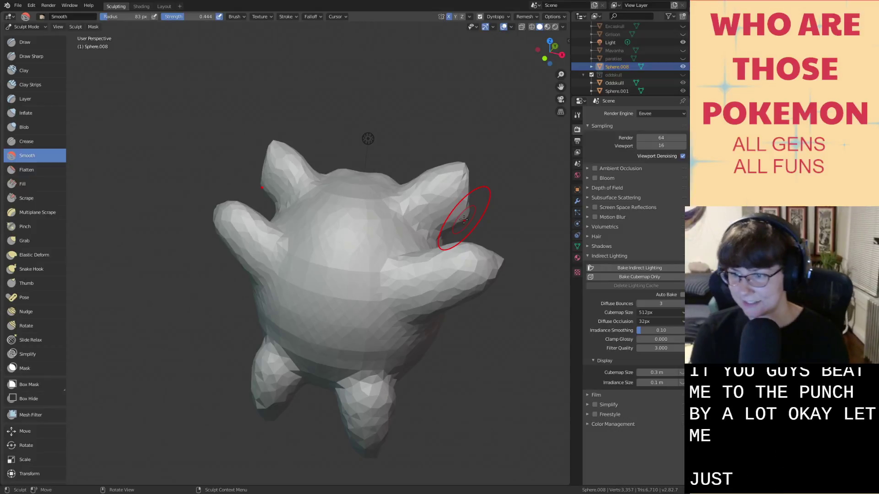
Build up a rounded bump at the top centre of the forehead with the 58 px Draw brush, undoing the first stroke.
click(36, 42)
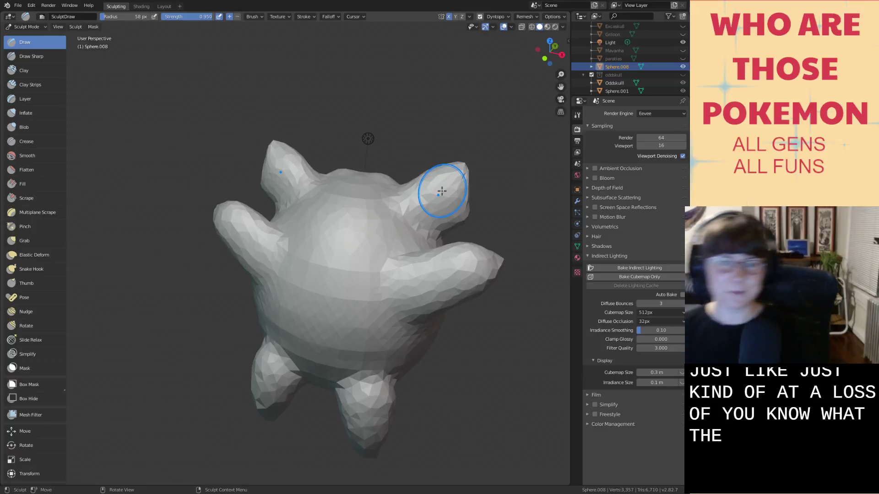
mouse_move(366, 190)
middle_down()
mouse_move(373, 196)
mouse_move(351, 194)
middle_up()
mouse_move(311, 216)
mouse_down()
mouse_move(296, 225)
mouse_move(303, 211)
mouse_move(296, 219)
mouse_move(295, 211)
mouse_up()
middle_drag(295, 211, 343, 215)
key(ctrl+z)
drag(356, 201, 363, 188)
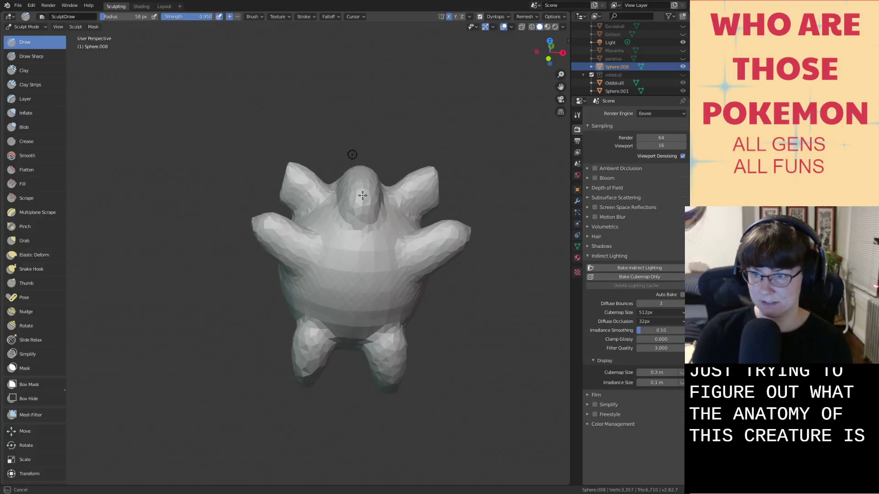
middle_drag(363, 185, 294, 183)
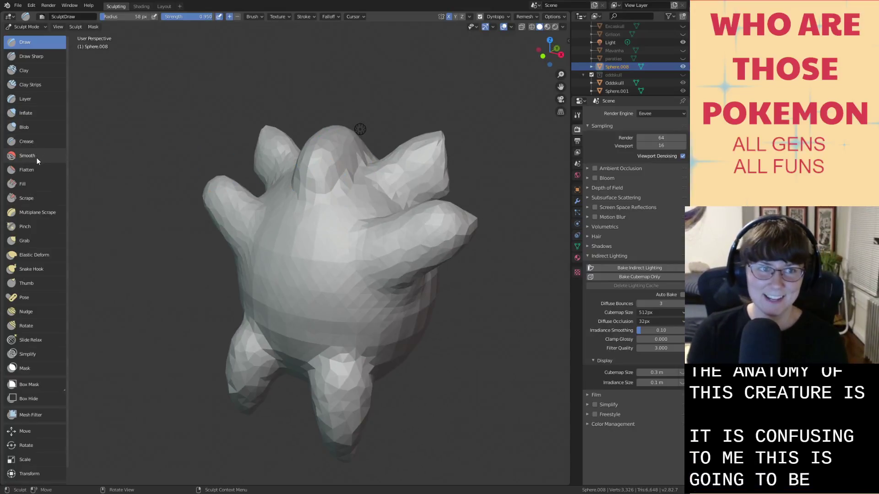
Pull the forehead bump forward and down into a curved strand with the Snake Hook brush.
click(31, 269)
middle_drag(274, 137, 196, 117)
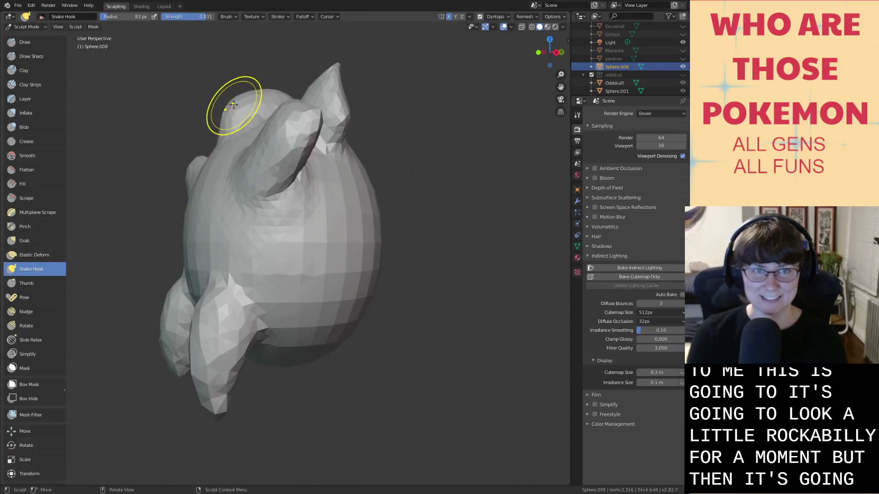
mouse_move(232, 102)
mouse_down()
mouse_move(218, 93)
mouse_move(177, 107)
mouse_move(194, 105)
mouse_move(169, 150)
mouse_up()
middle_drag(181, 128, 172, 172)
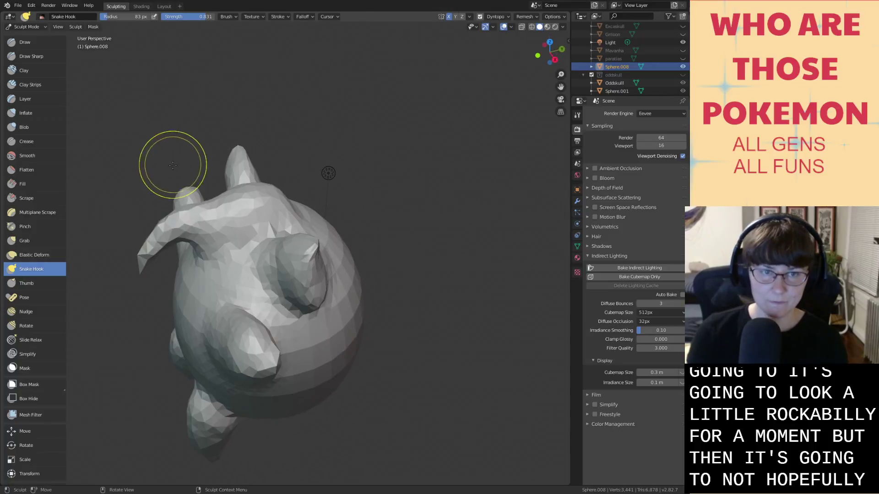
Thicken the curved strand on the head with a 57 px Inflate brush and smooth it down to its tip.
key(i)
right_click(219, 215)
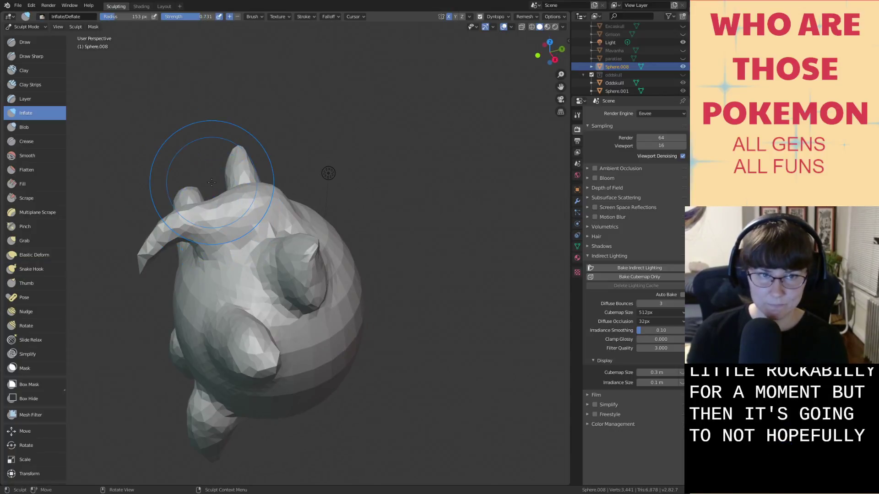
key(f)
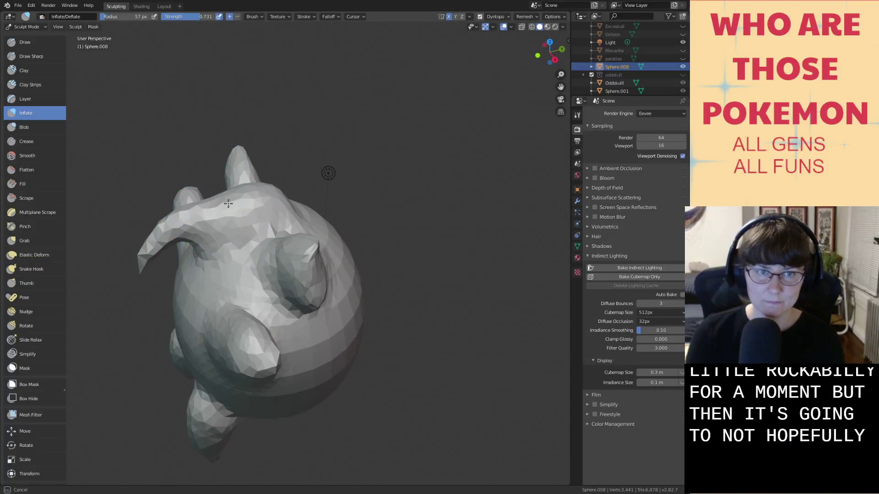
middle_drag(139, 261, 179, 227)
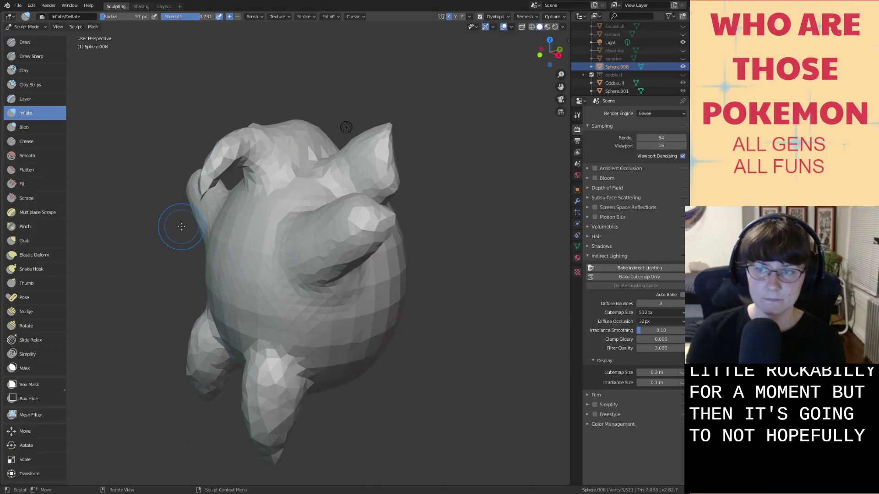
middle_drag(209, 174, 373, 208)
scroll(447, 153, up, 2)
scroll(323, 225, up, 2)
drag(372, 147, 349, 163)
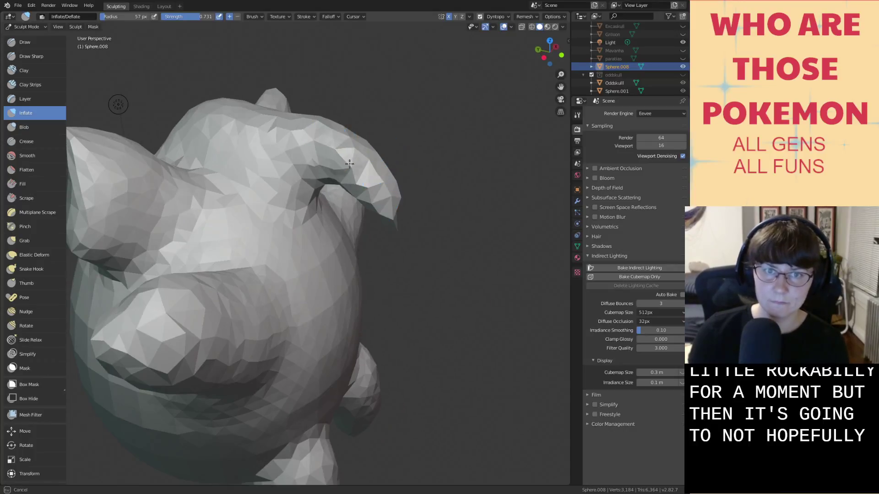
mouse_move(391, 201)
mouse_down()
mouse_move(360, 183)
mouse_move(394, 209)
mouse_up()
key(s)
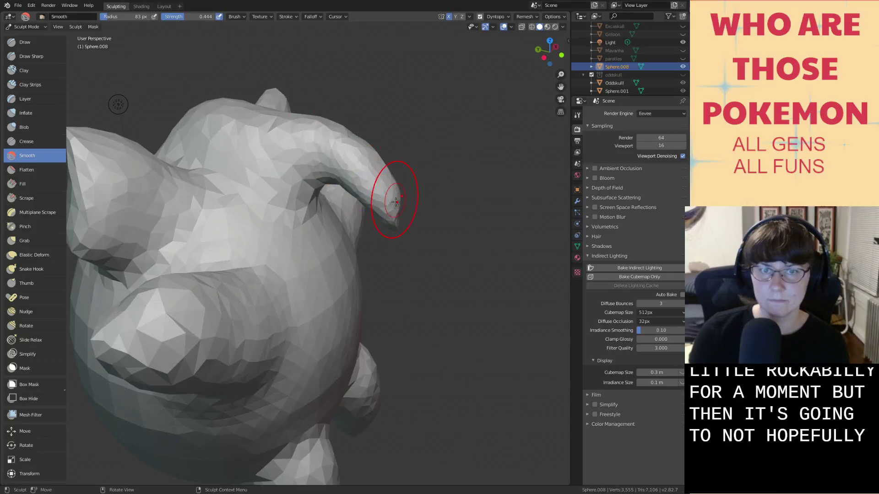
mouse_move(386, 212)
middle_down()
mouse_move(246, 197)
mouse_move(265, 133)
middle_up()
Stretch the head strand down in front of the face with the Elastic Deform brush.
key(g)
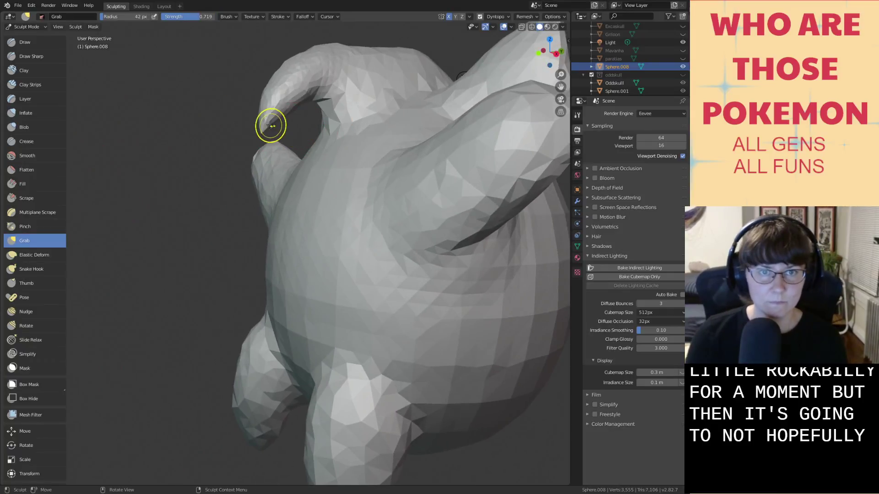
click(33, 255)
scroll(243, 137, down, 4)
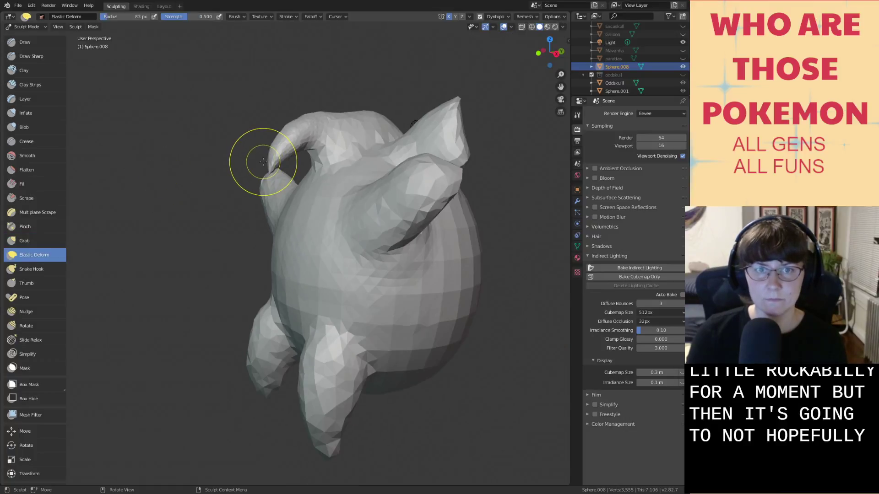
drag(272, 168, 242, 253)
mouse_move(226, 284)
mouse_down()
mouse_move(212, 320)
mouse_move(222, 385)
mouse_move(262, 430)
mouse_move(286, 442)
mouse_up()
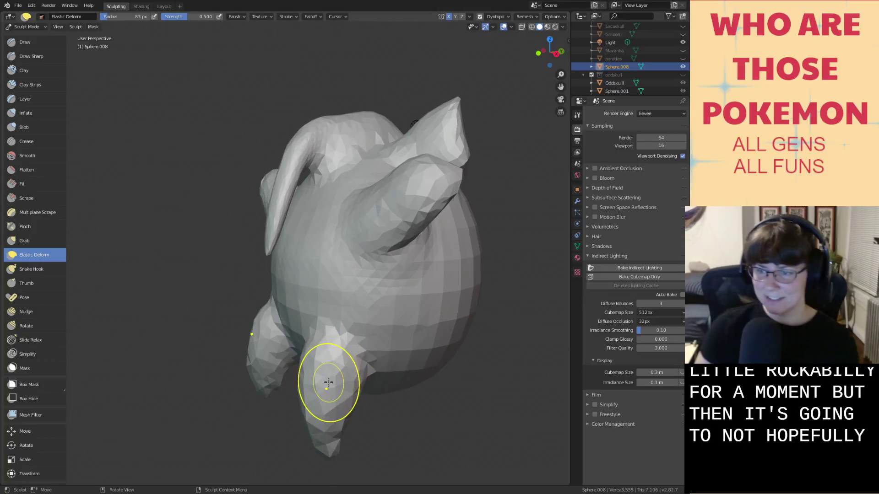
middle_drag(310, 288, 286, 310)
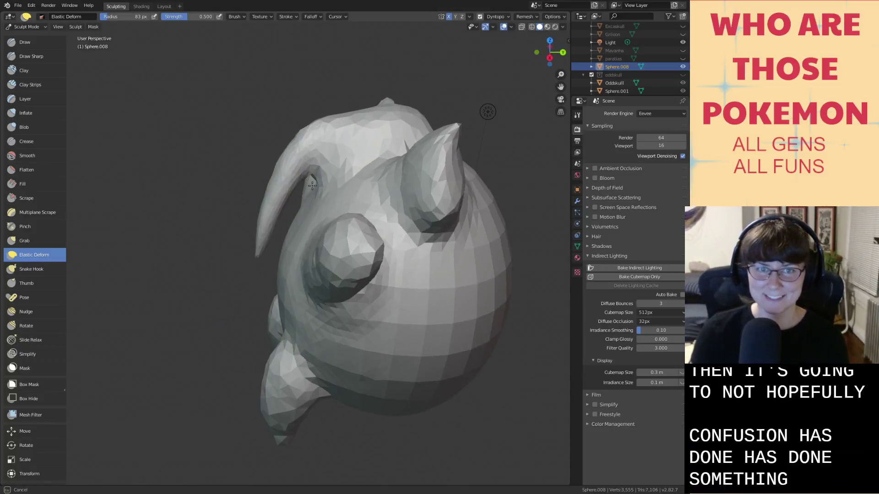
Set the Grab brush radius to 107 px and adjust the front of the body beneath the hanging strand.
scroll(321, 188, up, 5)
scroll(337, 190, down, 6)
key(g)
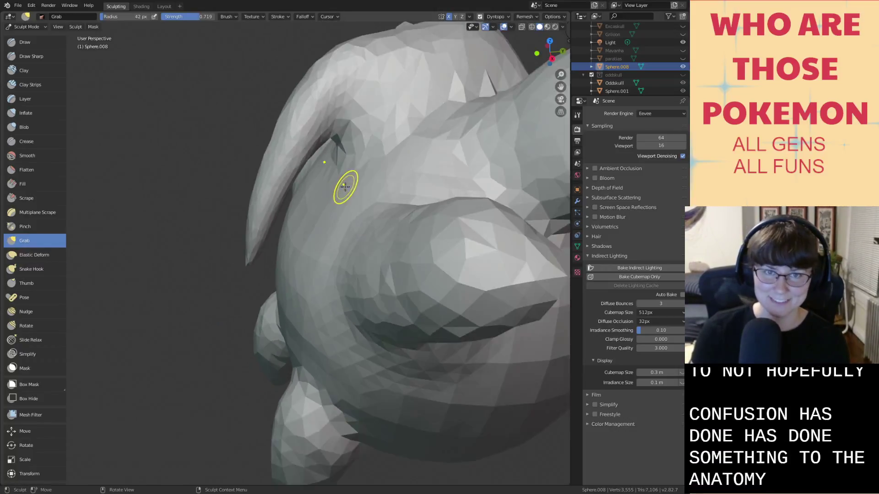
right_click(310, 215)
text(107)
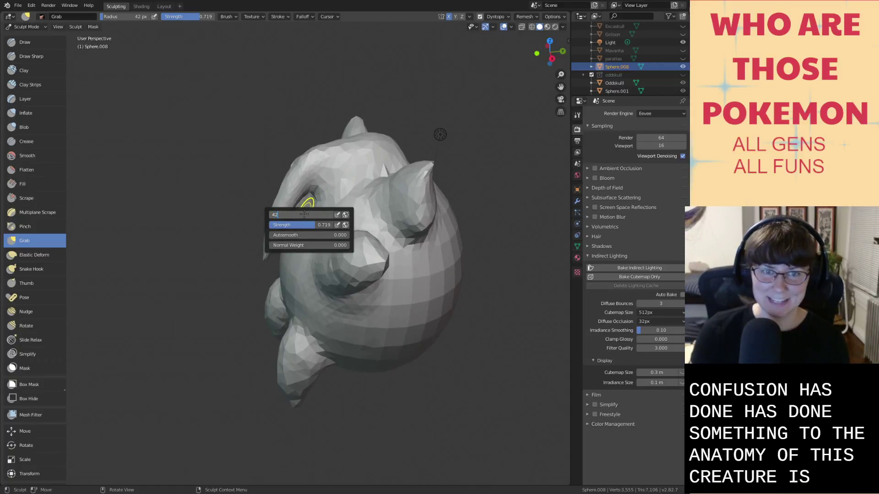
key(Return)
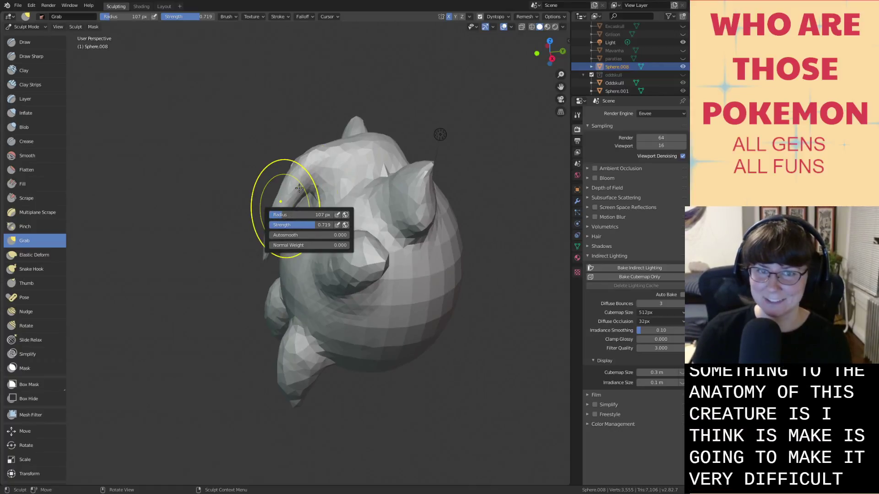
scroll(307, 210, up, 4)
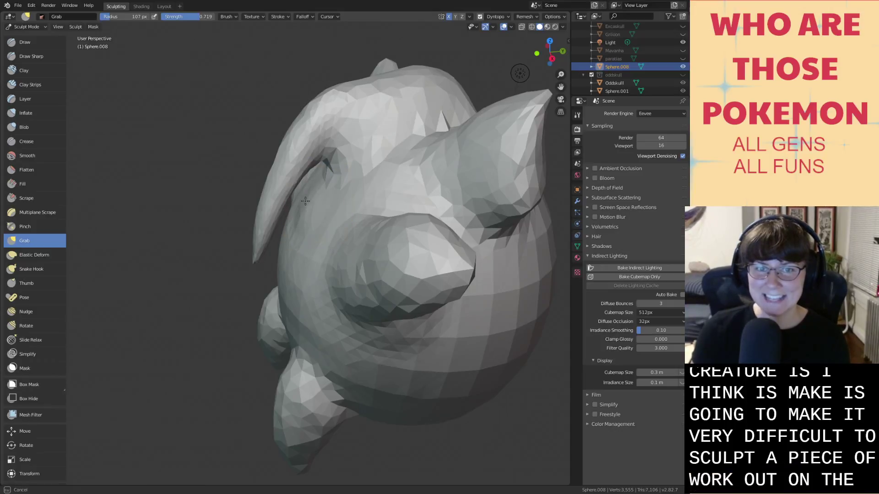
scroll(311, 204, up, 1)
scroll(313, 206, down, 3)
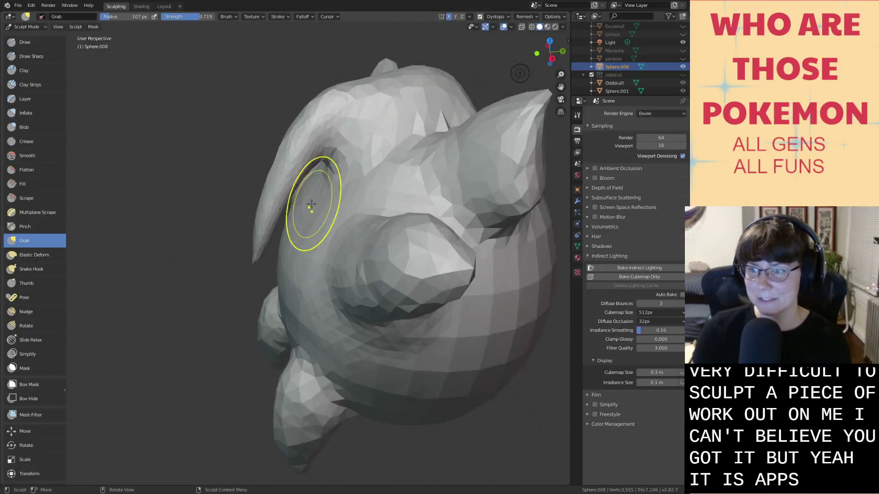
drag(312, 206, 306, 217)
mouse_move(305, 217)
middle_down()
mouse_move(455, 200)
mouse_move(393, 225)
middle_up()
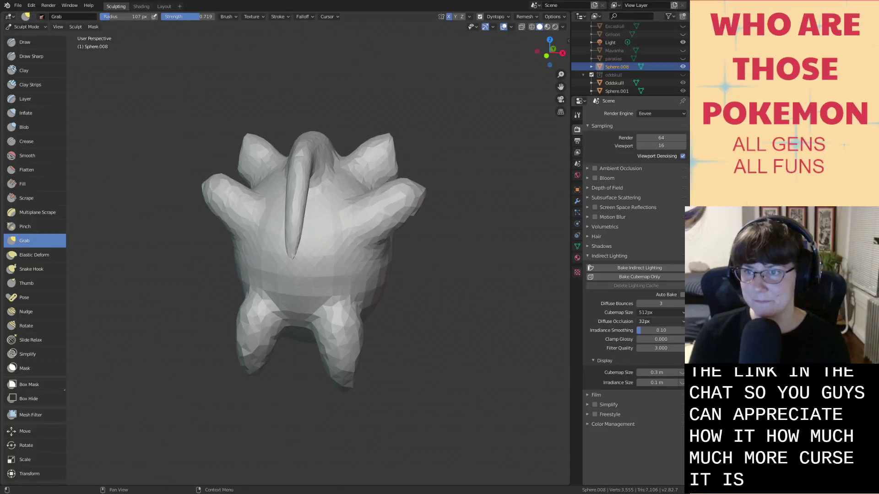
Save the file and nudge the middle of the hanging strand with the 107 px Grab brush.
mouse_move(492, 326)
middle_down()
mouse_move(406, 314)
mouse_move(394, 335)
mouse_move(436, 334)
middle_up()
key(ctrl+s)
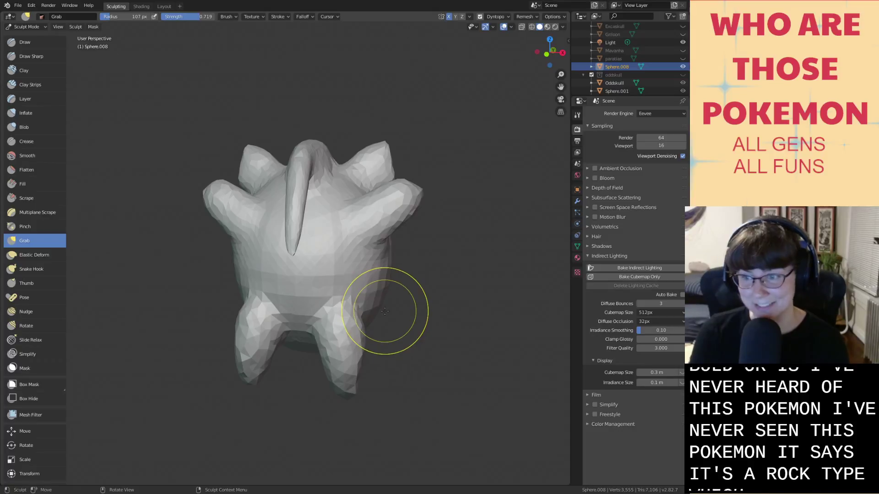
mouse_move(405, 351)
middle_down()
mouse_move(372, 343)
mouse_move(413, 330)
middle_up()
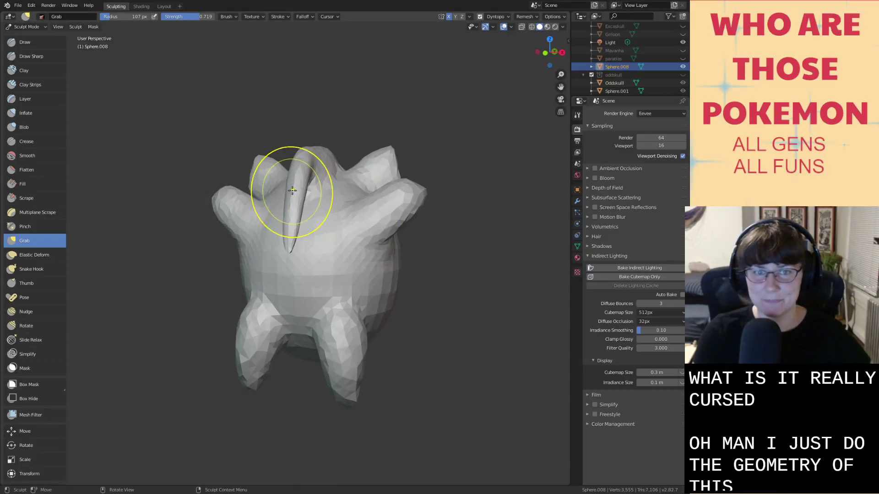
drag(291, 184, 298, 193)
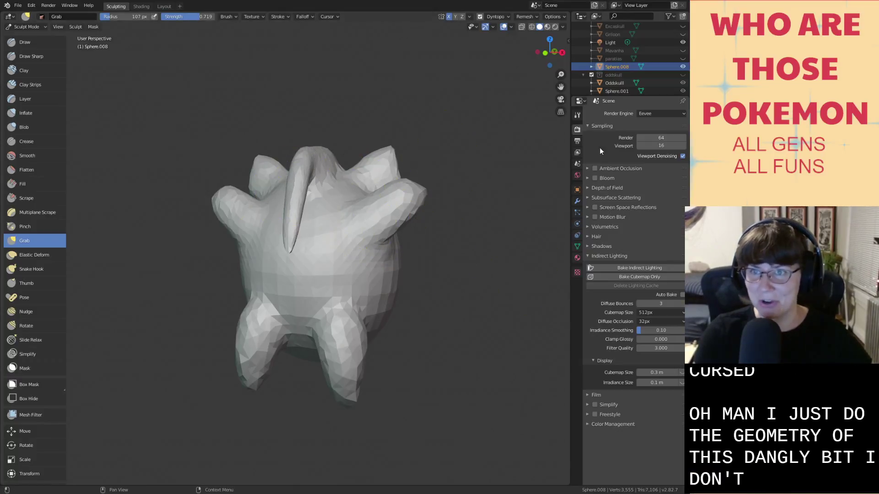
Rename the creature's mesh object to Bolfairy and save the file.
double_click(616, 67)
text(Bolfa)
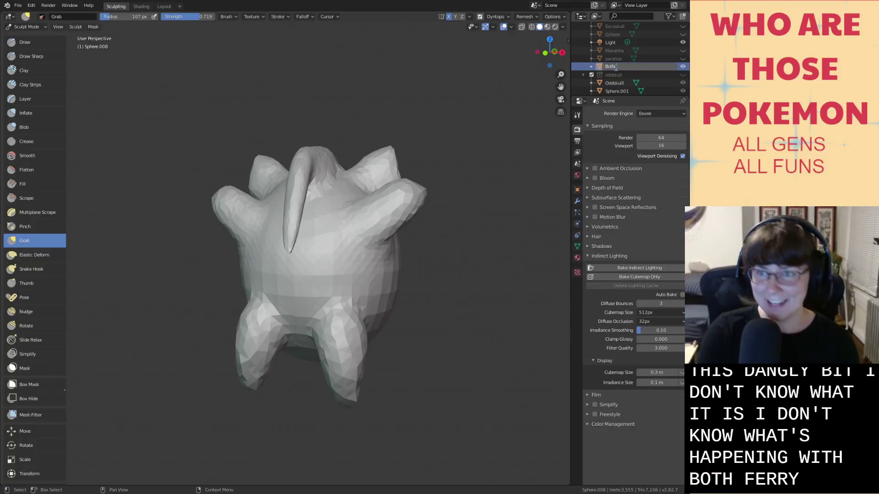
text(iry)
key(Return)
key(ctrl+s)
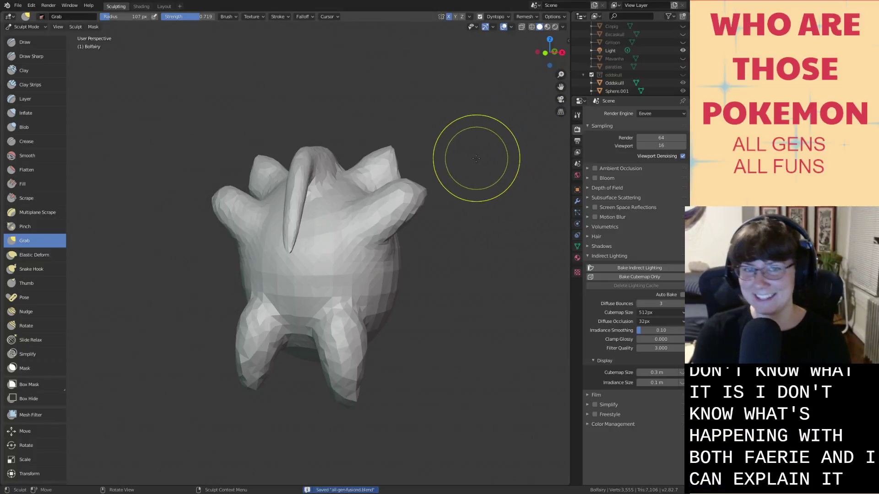
Raise three gem-like bumps in a row across the lower belly with the 57 px Inflate brush and save the file.
scroll(475, 158, up, 1)
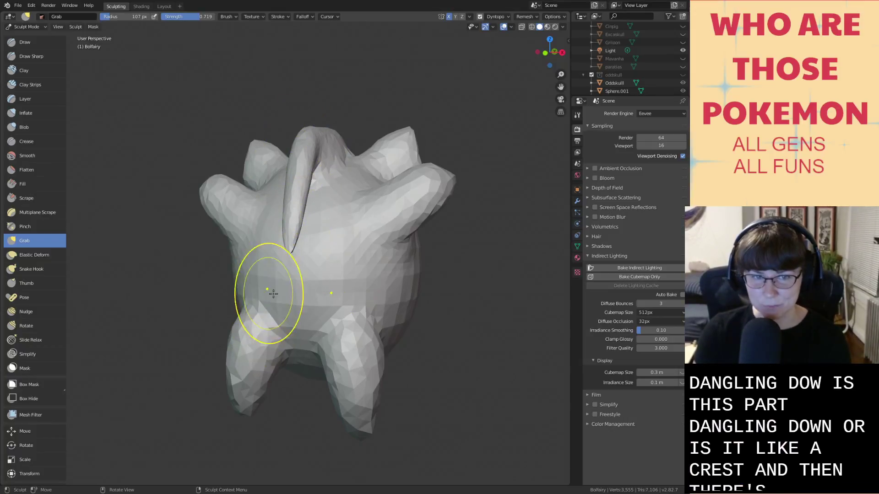
mouse_move(307, 300)
mouse_down()
mouse_move(357, 295)
mouse_move(352, 289)
mouse_up()
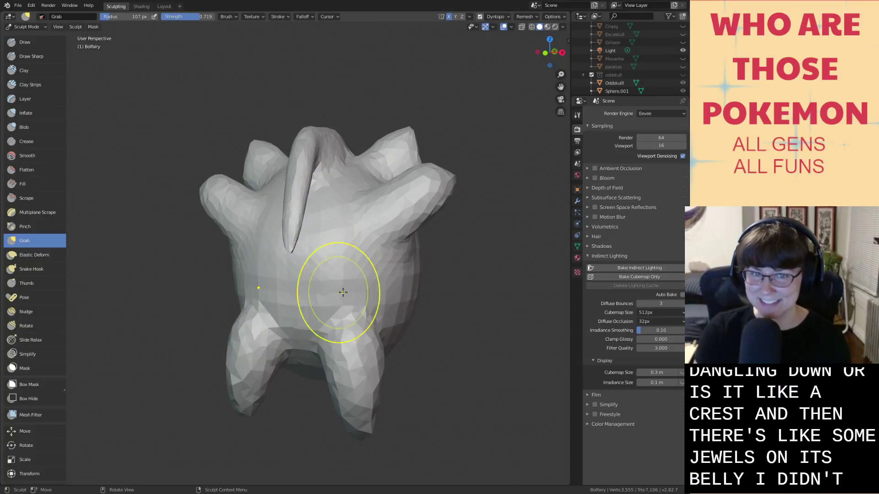
scroll(348, 297, up, 3)
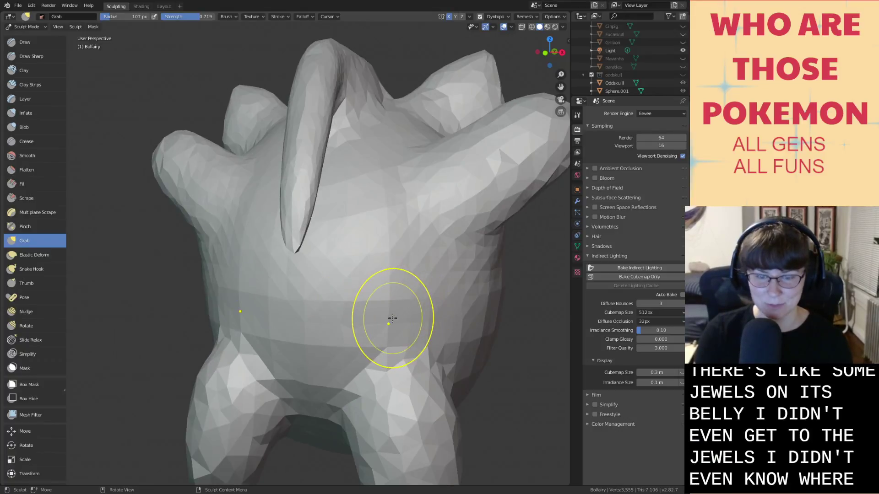
key(i)
mouse_move(390, 317)
mouse_down()
mouse_move(395, 308)
mouse_move(359, 329)
mouse_move(316, 311)
mouse_move(302, 336)
mouse_move(320, 326)
mouse_up()
mouse_move(392, 304)
mouse_down()
mouse_move(392, 339)
mouse_move(382, 307)
mouse_move(396, 346)
mouse_up()
key(ctrl+s)
scroll(375, 275, down, 5)
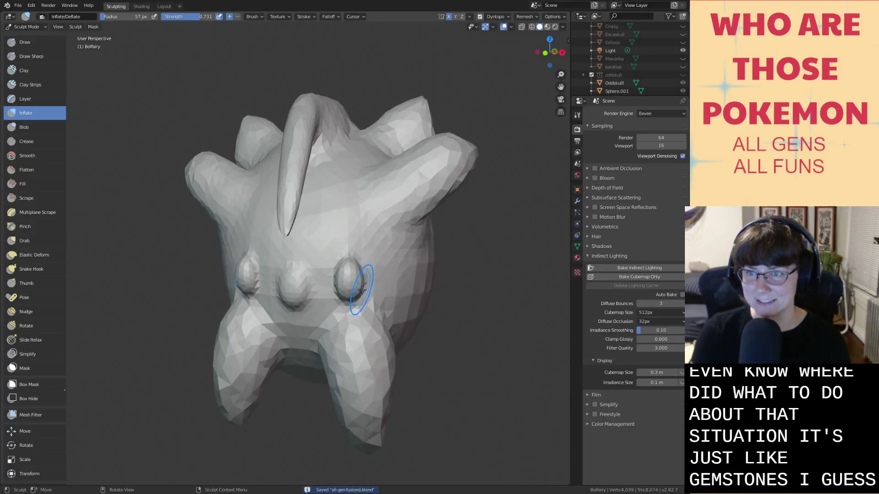
mouse_move(353, 289)
middle_down()
mouse_move(361, 324)
mouse_move(394, 317)
mouse_move(371, 316)
mouse_move(367, 143)
middle_up()
scroll(375, 318, down, 3)
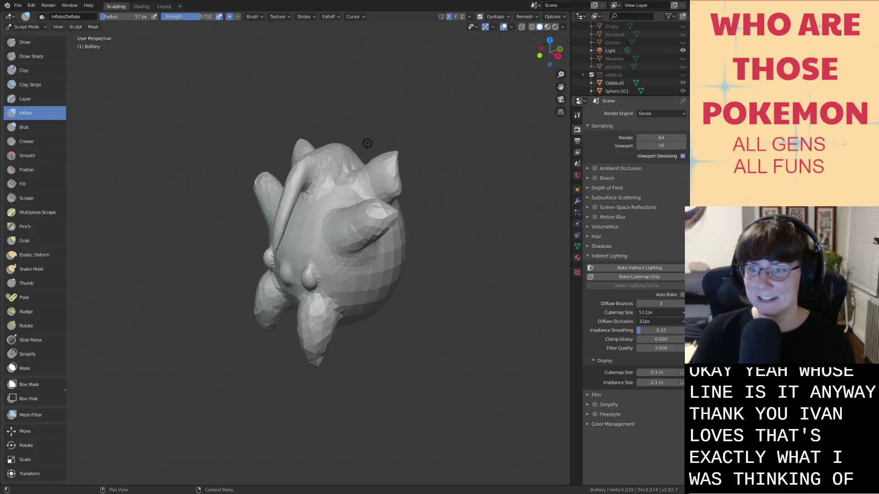
scroll(627, 60, up, 3)
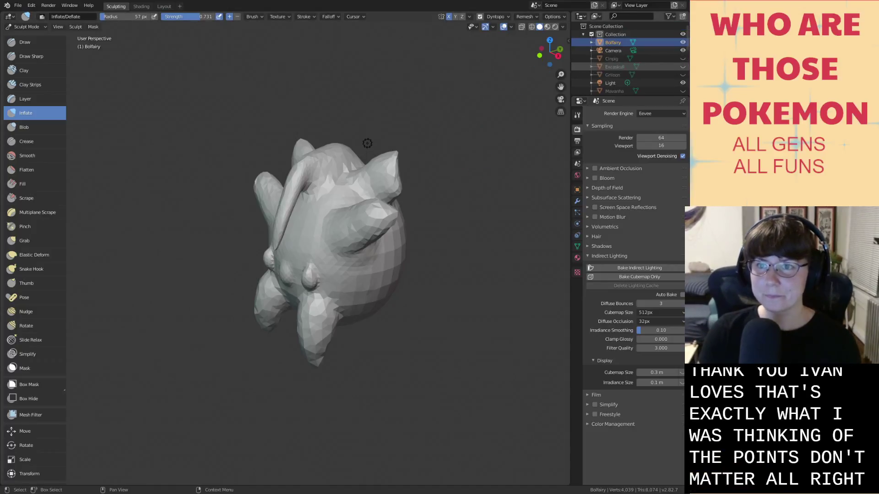
Hide the Bolfairy mesh and add a UV sphere for the next creature.
click(682, 42)
middle_drag(377, 175, 421, 176)
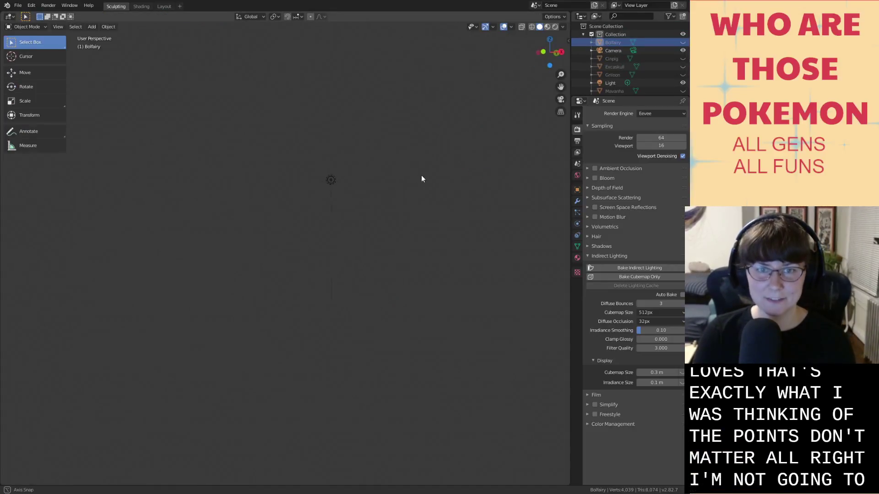
scroll(402, 266, down, 3)
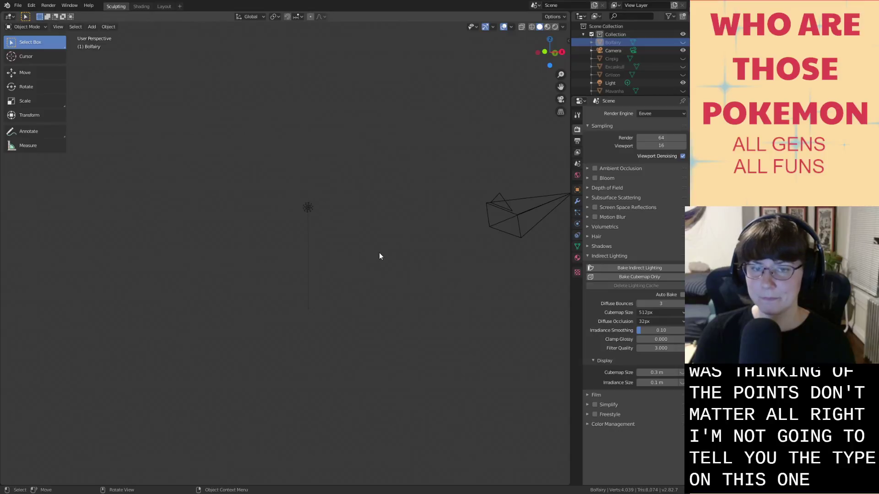
middle_drag(379, 252, 328, 302)
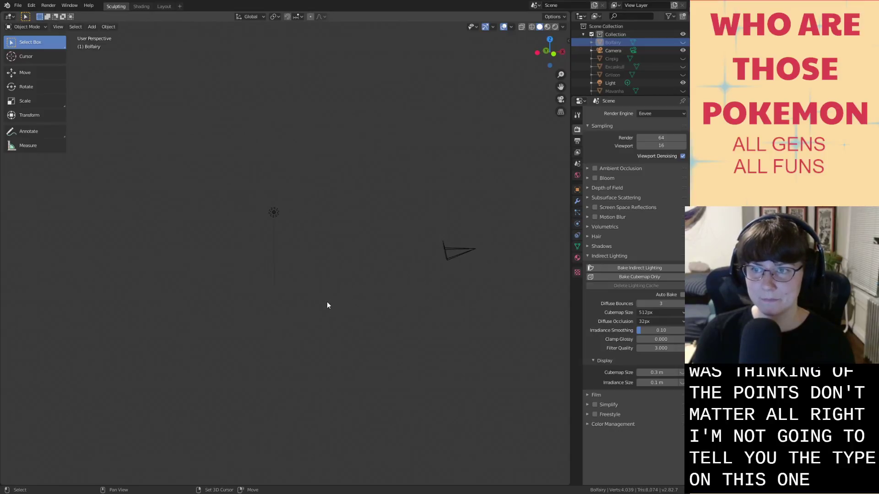
key(shift+a)
click(364, 325)
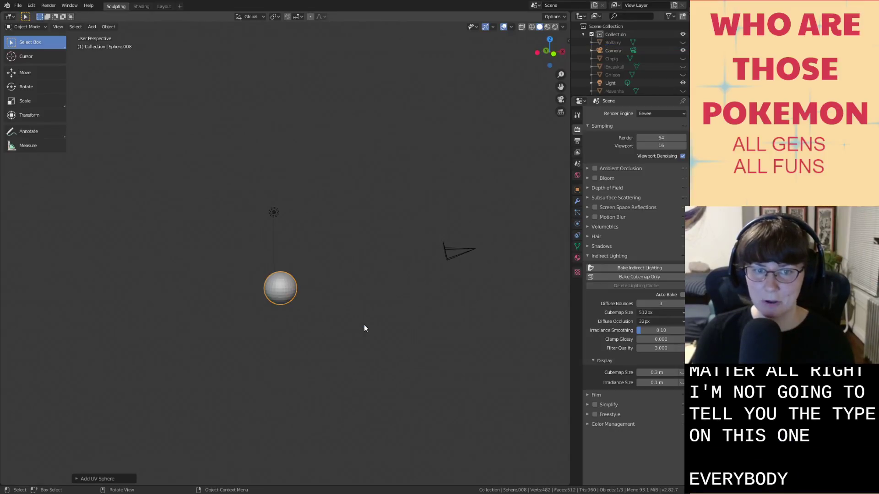
Save the file and switch the new sphere to Sculpt Mode.
middle_drag(353, 292, 386, 284)
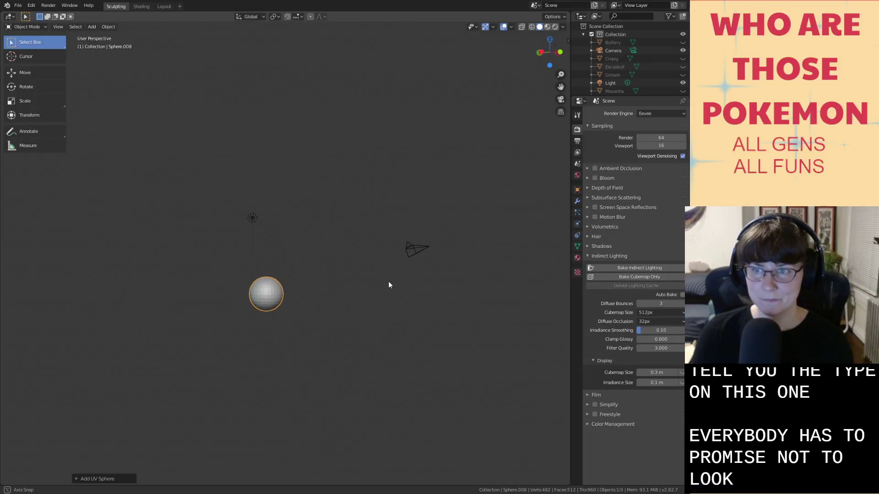
scroll(306, 302, up, 4)
middle_drag(306, 304, 410, 284)
scroll(441, 291, up, 2)
key(ctrl+s)
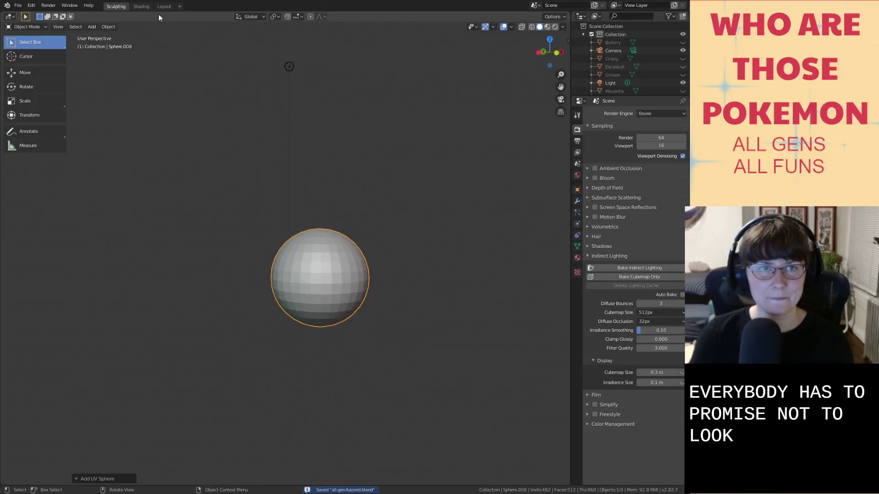
click(27, 27)
click(25, 57)
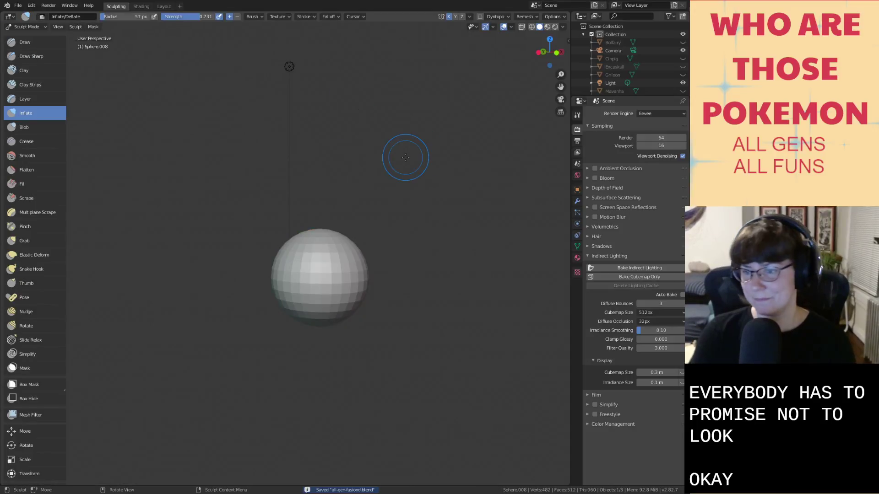
scroll(403, 291, up, 3)
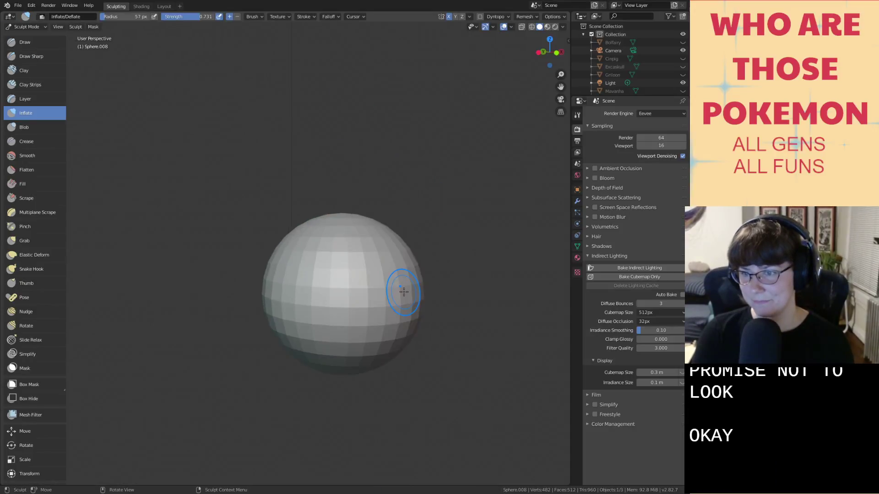
scroll(404, 292, up, 1)
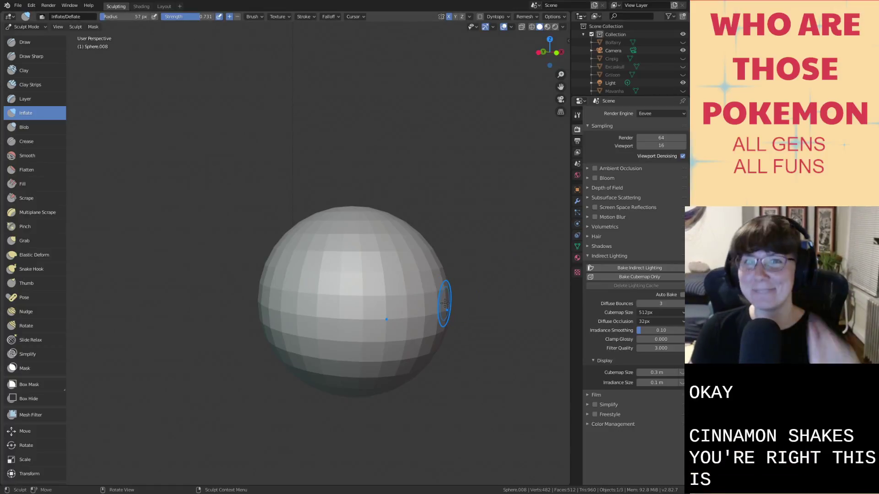
scroll(444, 303, down, 1)
scroll(444, 303, down, 1)
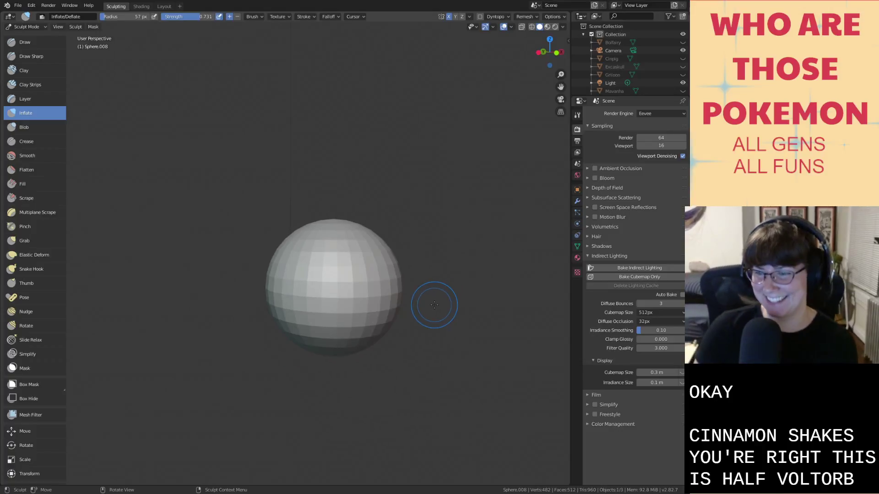
scroll(453, 306, up, 3)
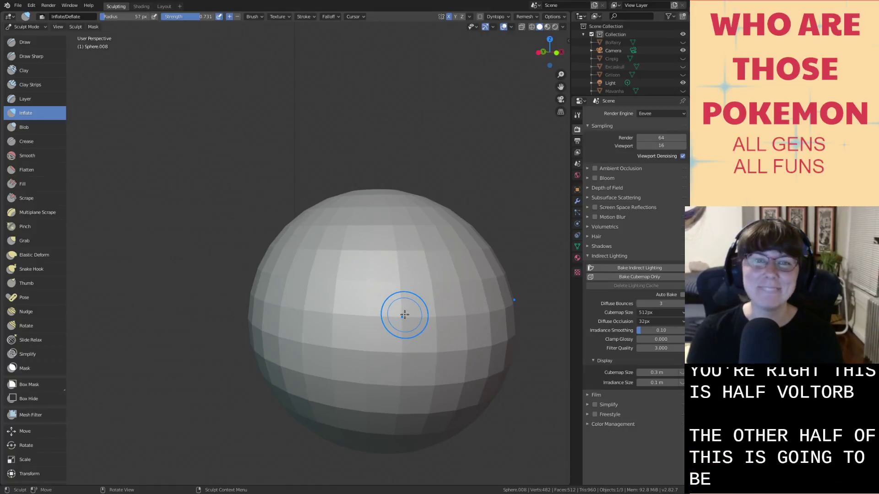
scroll(398, 322, down, 4)
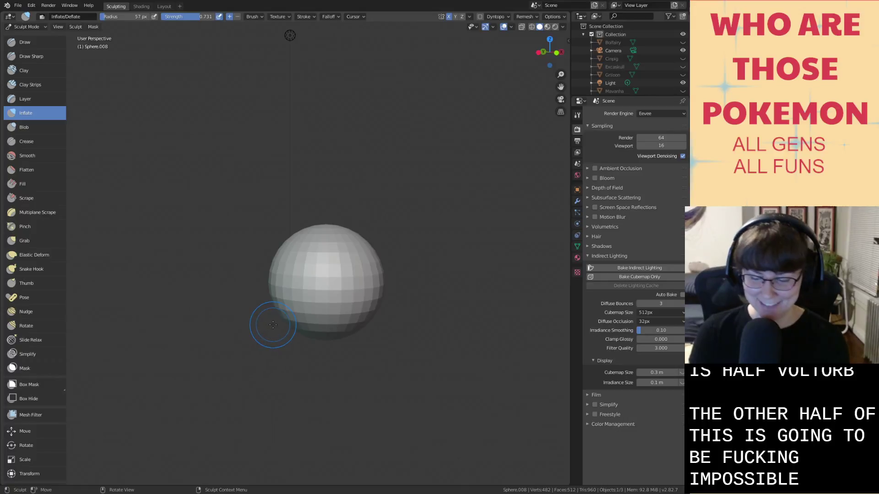
Enlarge the Inflate brush radius to 213 px.
key(bracketright)
key(bracketright)
key(bracketright)
key(bracketright)
key(bracketright)
key(bracketright)
key(bracketright)
key(bracketright)
key(bracketright)
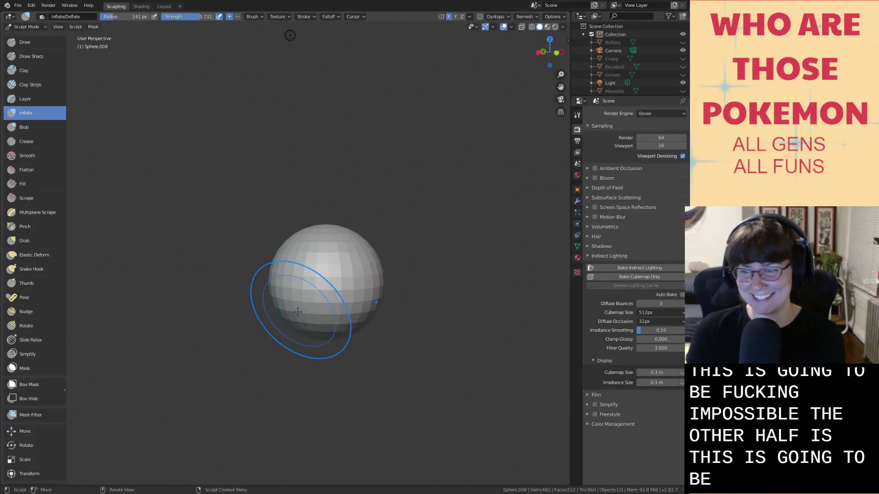
key(f)
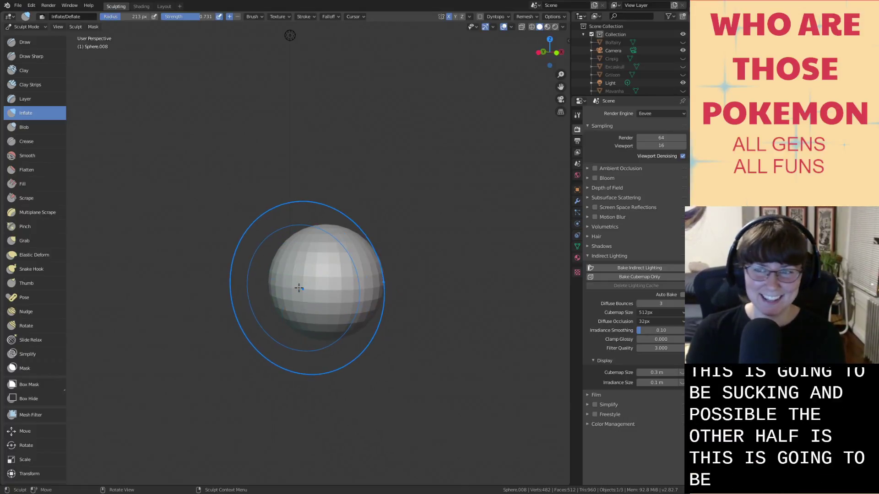
click(304, 287)
Stretch the front of the sphere forward into a slightly egg-like shape with the Elastic Deform brush at a 153 px radius.
key(g)
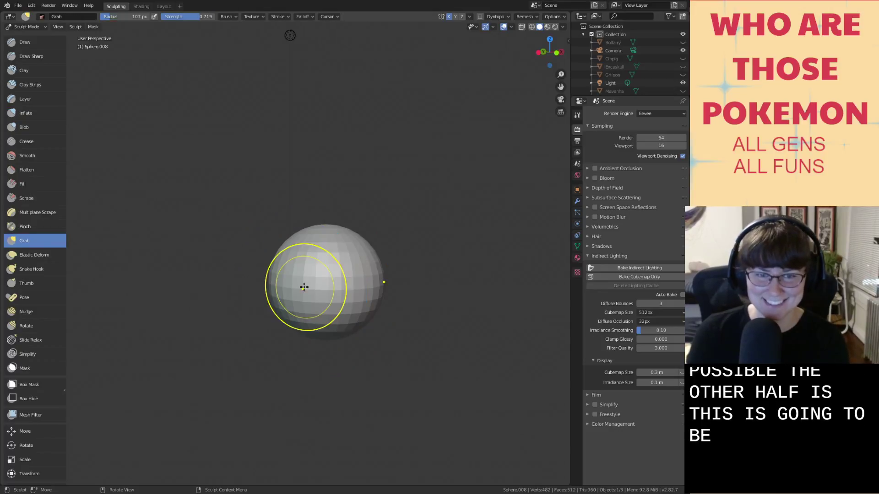
click(43, 256)
scroll(280, 295, down, 1)
scroll(281, 296, down, 1)
key(bracketright)
key(bracketright)
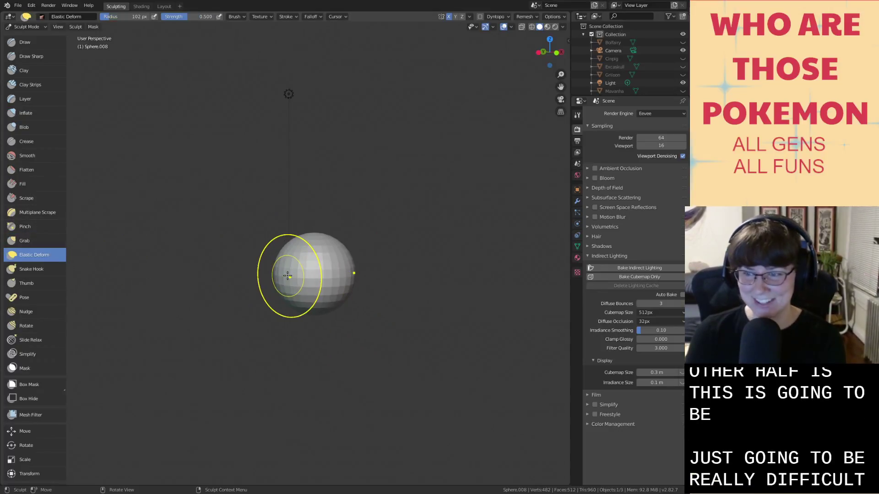
key(bracketright)
key(bracketright)
key(bracketright)
key(bracketright)
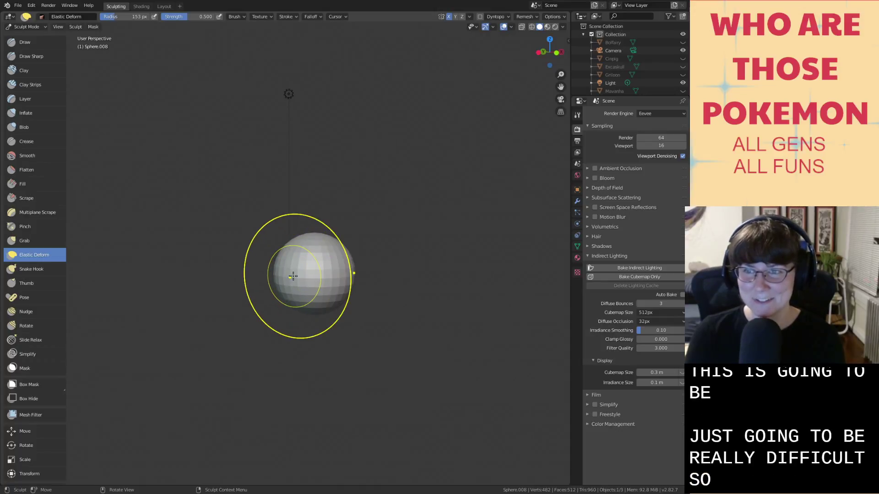
middle_drag(293, 275, 270, 276)
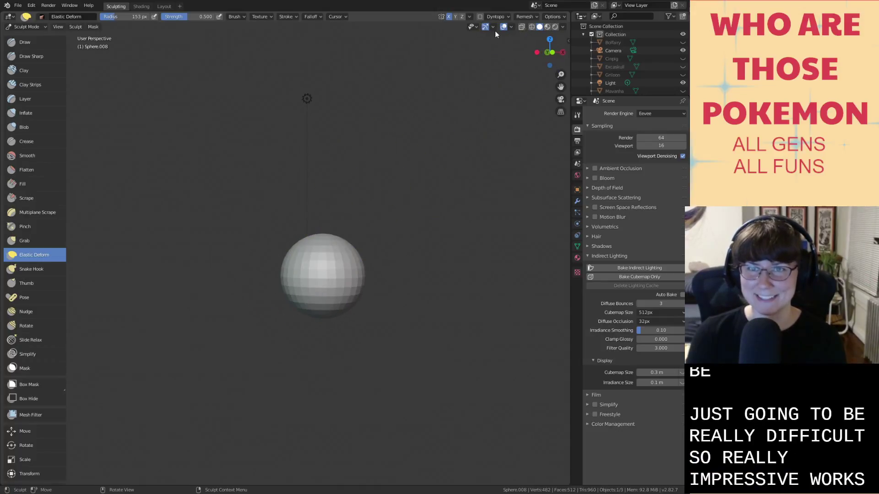
middle_drag(328, 281, 351, 279)
drag(337, 276, 461, 271)
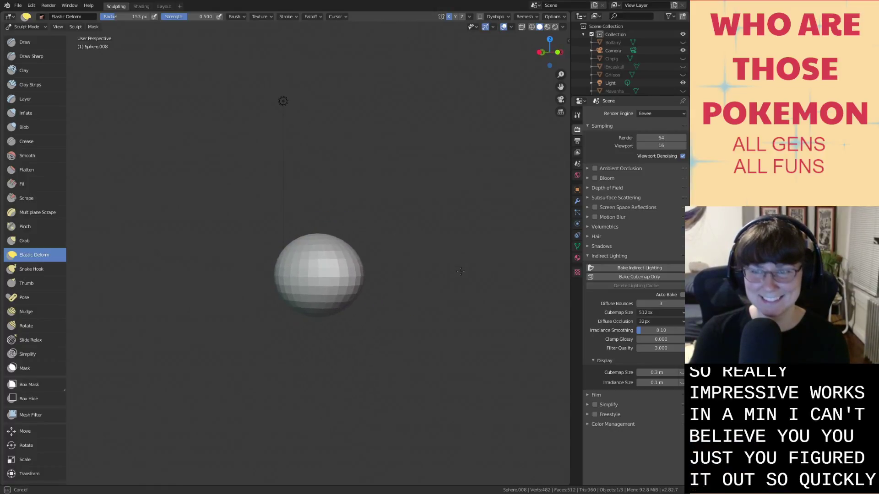
middle_drag(401, 282, 260, 318)
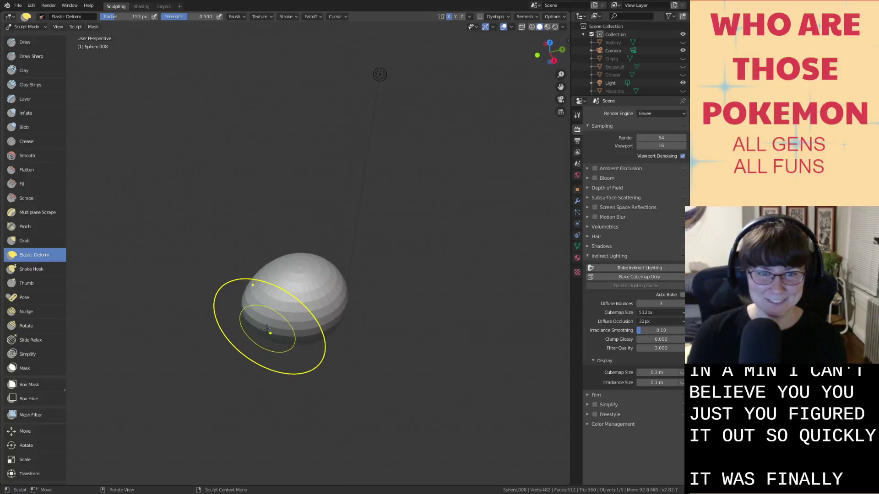
drag(254, 326, 261, 333)
mouse_move(270, 363)
mouse_down()
mouse_move(268, 339)
mouse_move(251, 327)
mouse_up()
mouse_move(251, 327)
middle_down()
mouse_move(271, 308)
mouse_move(261, 287)
middle_up()
Push the protruding front of the sphere inward with the 107 px Grab brush to blunt it.
key(g)
scroll(260, 287, up, 3)
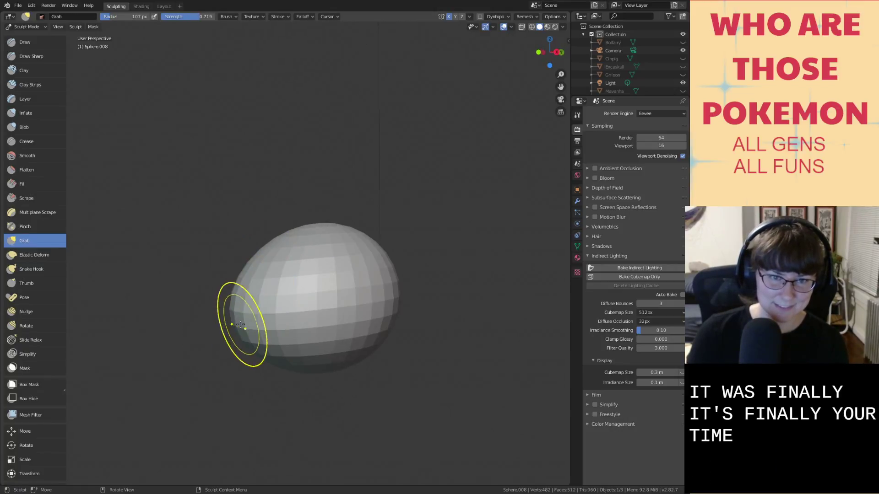
mouse_move(240, 325)
mouse_down()
mouse_move(260, 316)
mouse_move(261, 293)
mouse_move(280, 293)
mouse_move(267, 313)
mouse_up()
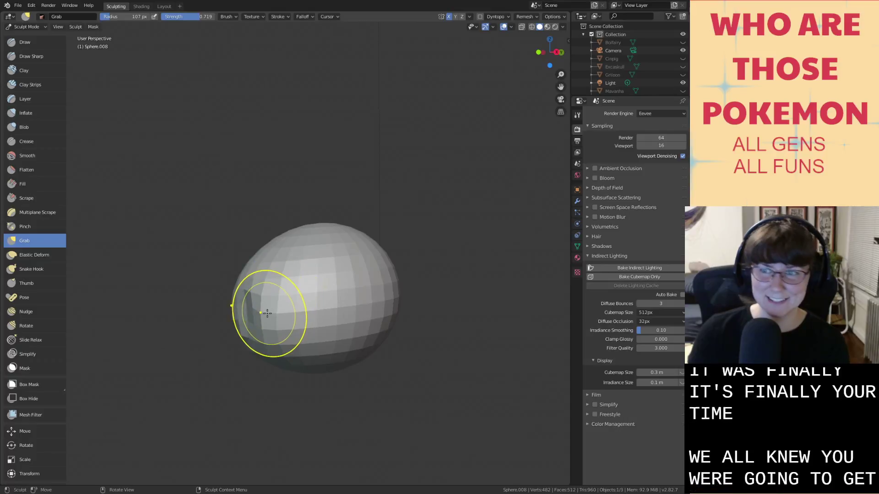
mouse_move(267, 313)
middle_down()
mouse_move(339, 297)
mouse_move(269, 328)
mouse_move(309, 337)
middle_up()
Smooth the blunted front of the sphere with the 83 px Smooth brush and save the file.
key(shift+s)
scroll(314, 333, up, 2)
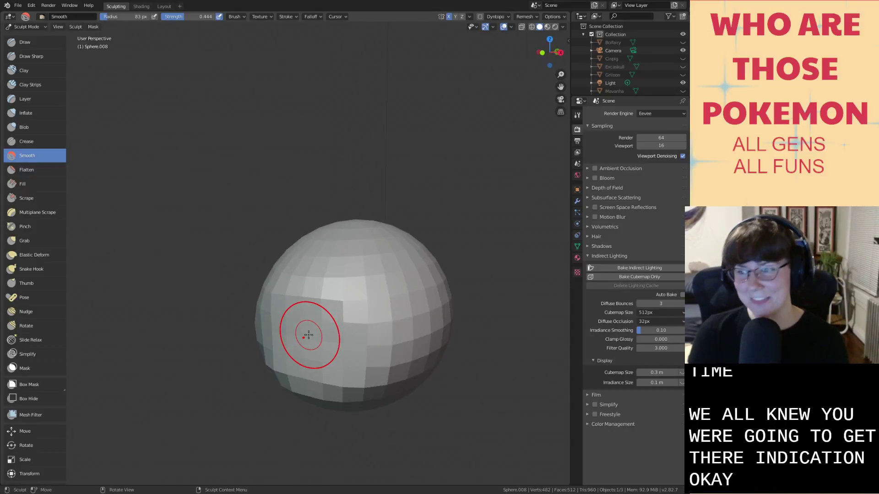
key(ctrl+s)
scroll(304, 334, down, 2)
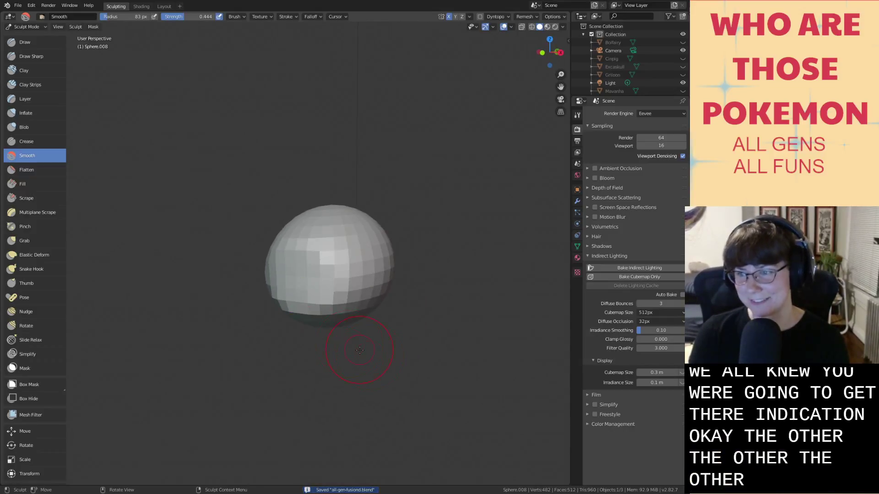
scroll(348, 320, up, 5)
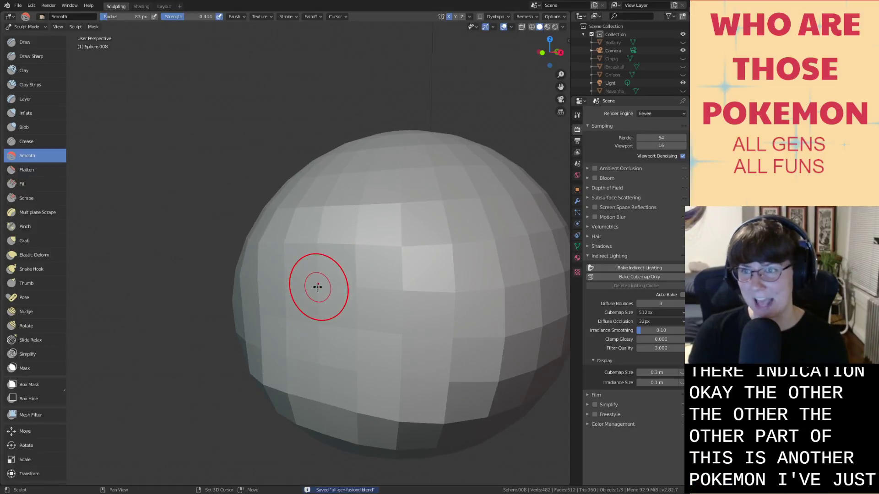
middle_drag(317, 287, 294, 266)
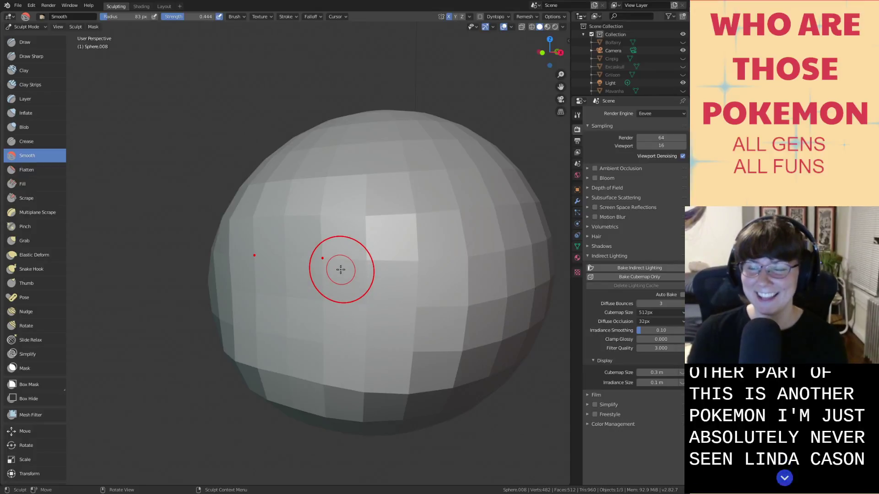
key(ctrl+s)
scroll(340, 270, down, 4)
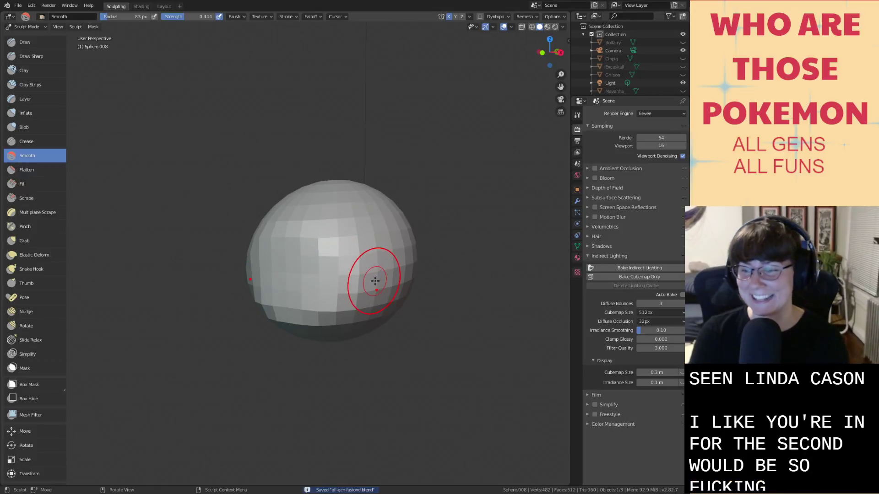
middle_drag(372, 290, 407, 290)
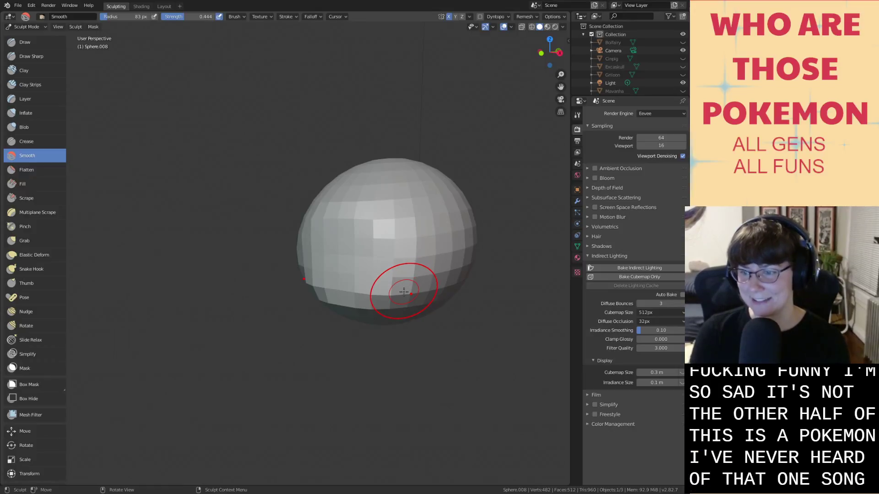
scroll(402, 291, up, 1)
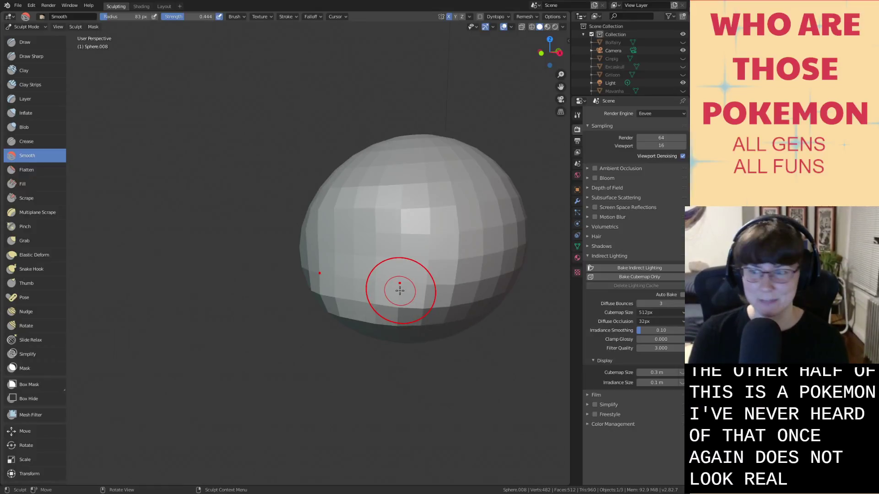
scroll(397, 325, down, 1)
shift+middle_drag(404, 333, 388, 297)
scroll(379, 314, down, 1)
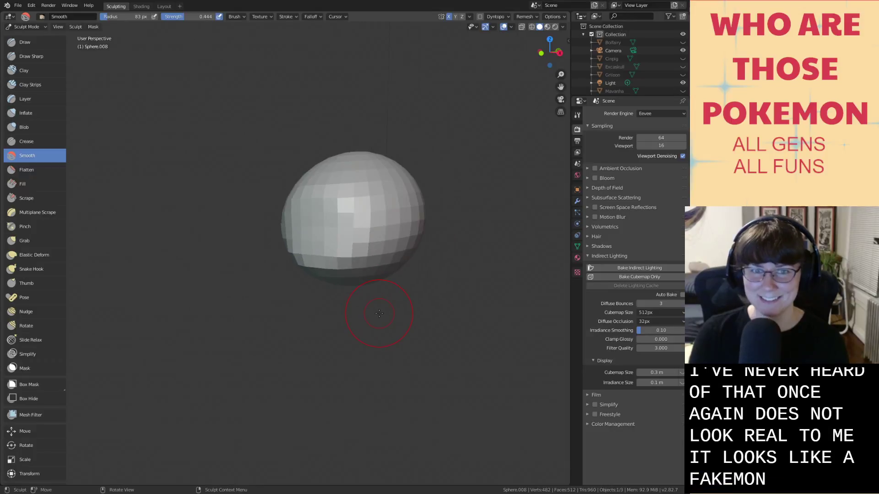
Switch to the Layout workspace and raise the sculpted sphere about 1.08 m along the global Z axis.
click(164, 6)
middle_drag(335, 257, 334, 328)
click(355, 329)
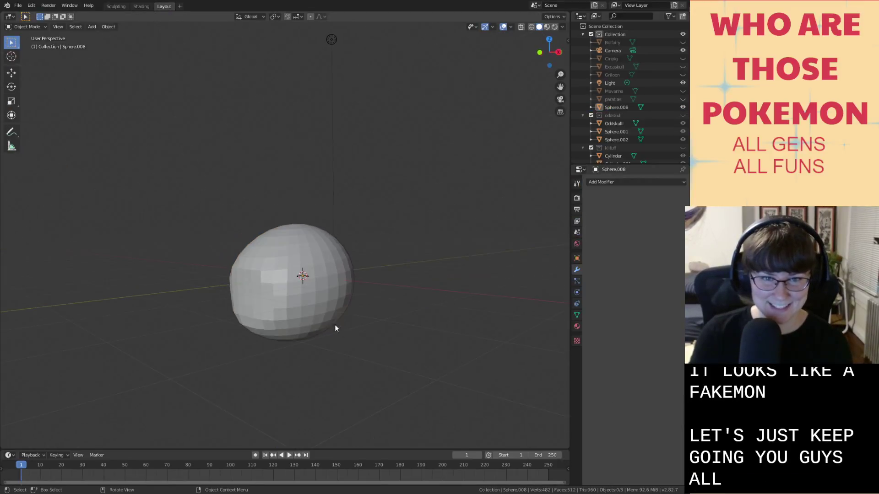
click(313, 311)
key(g)
key(z)
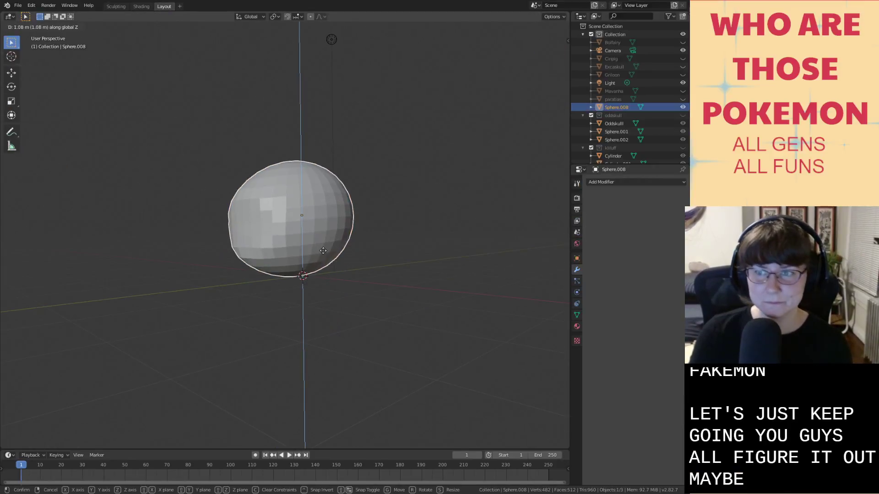
click(323, 250)
click(359, 365)
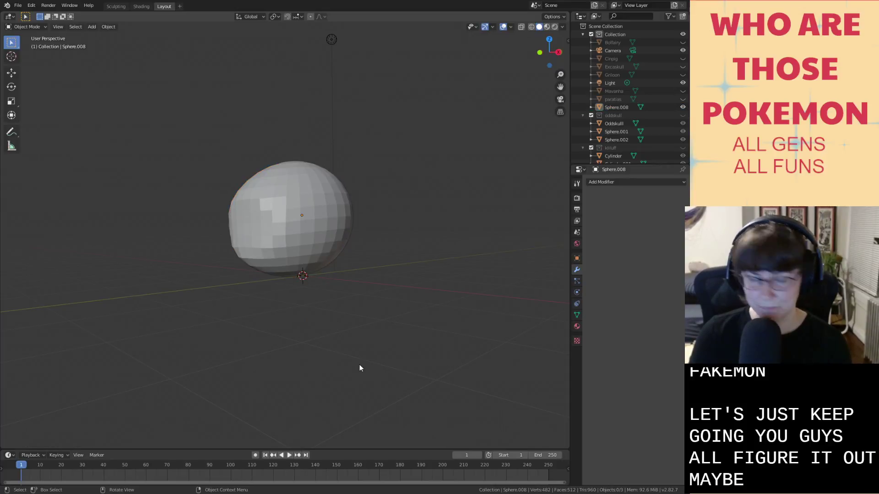
Add a cone mesh at the 3D cursor beneath the raised sphere.
key(shift+a)
key(shift+a)
mouse_move(397, 331)
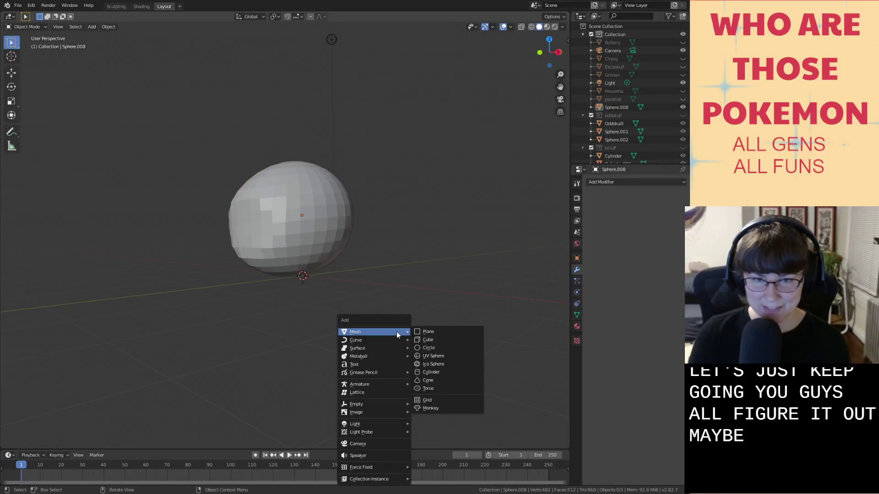
click(439, 380)
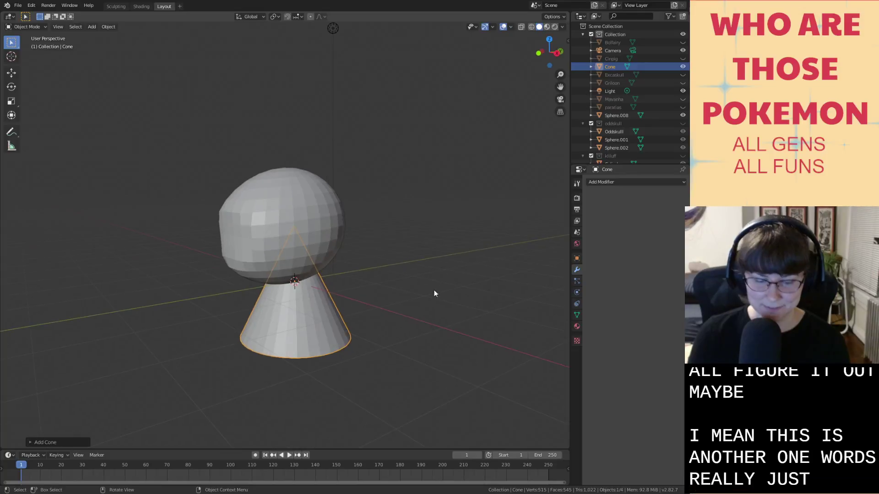
Rotate the cone 90° about the global X axis and shrink it to about 0.2 of its size.
text(rx)
text(90)
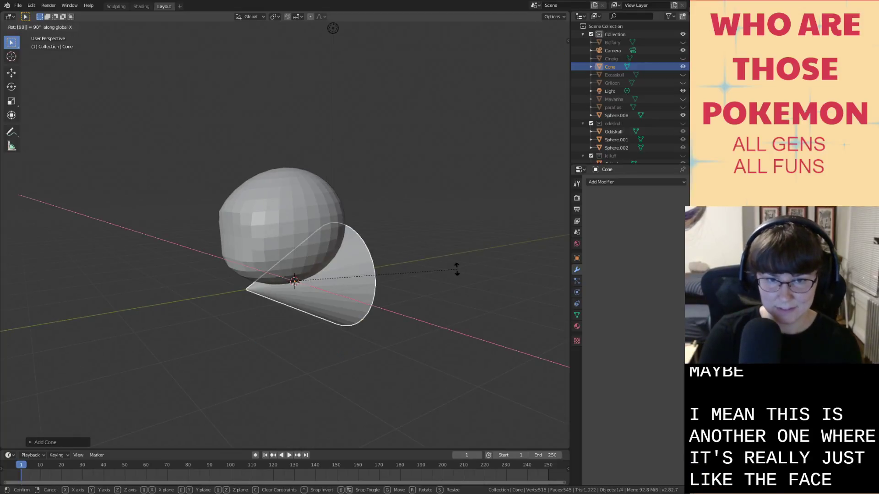
key(Return)
key(s)
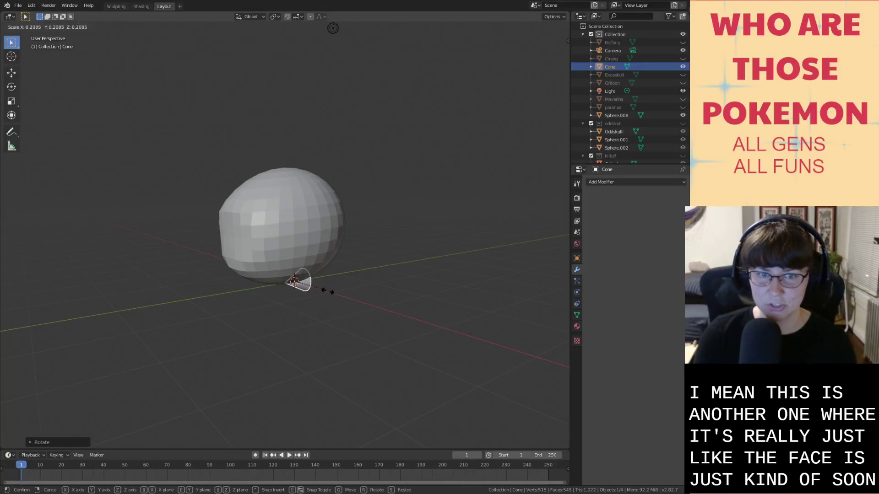
click(320, 288)
Flatten the small cone along the Z axis and move it about 0.87 m along negative Y toward the sphere's front.
key(s)
key(z)
click(307, 196)
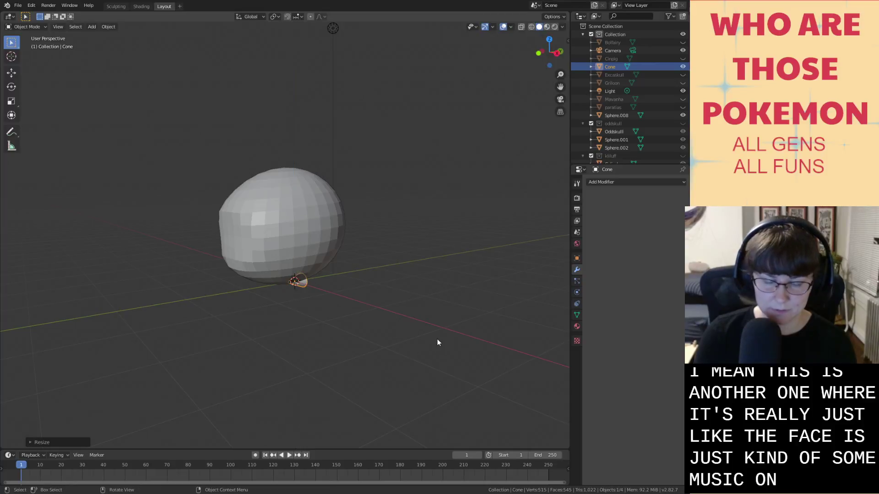
key(g)
key(y)
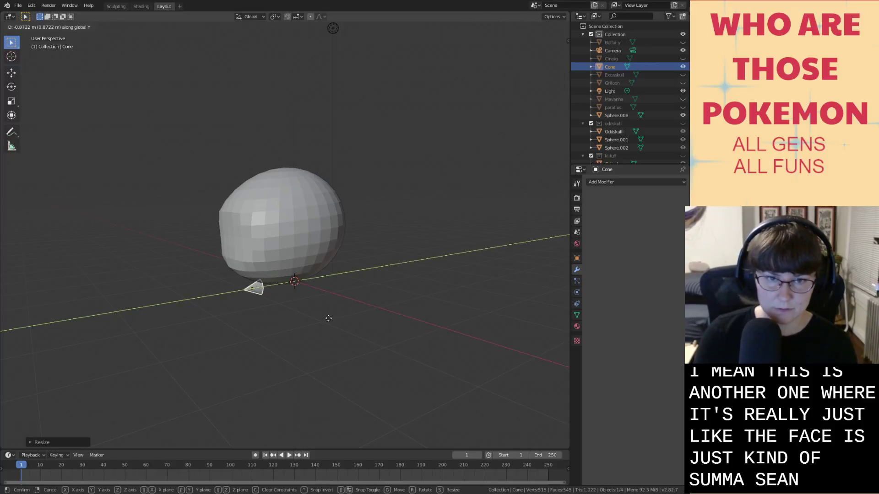
click(328, 318)
Raise the small cone about 0.3 m along the global Z axis.
middle_drag(325, 318, 339, 220)
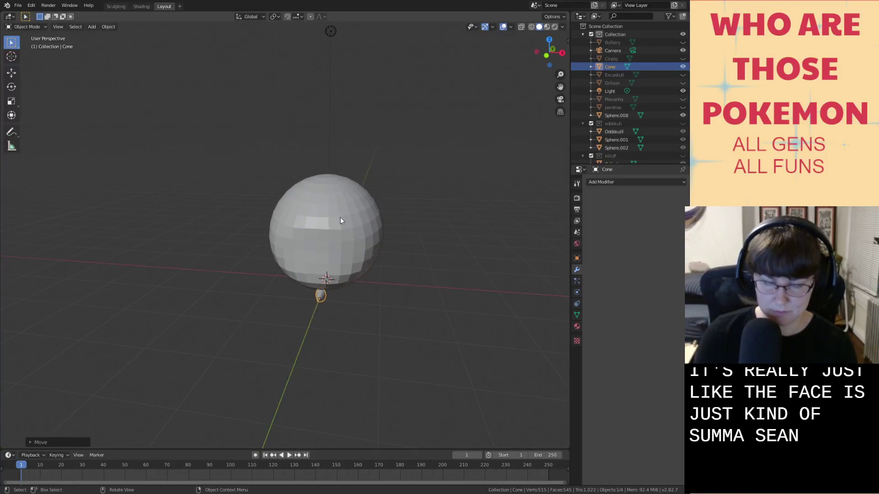
key(s)
key(z)
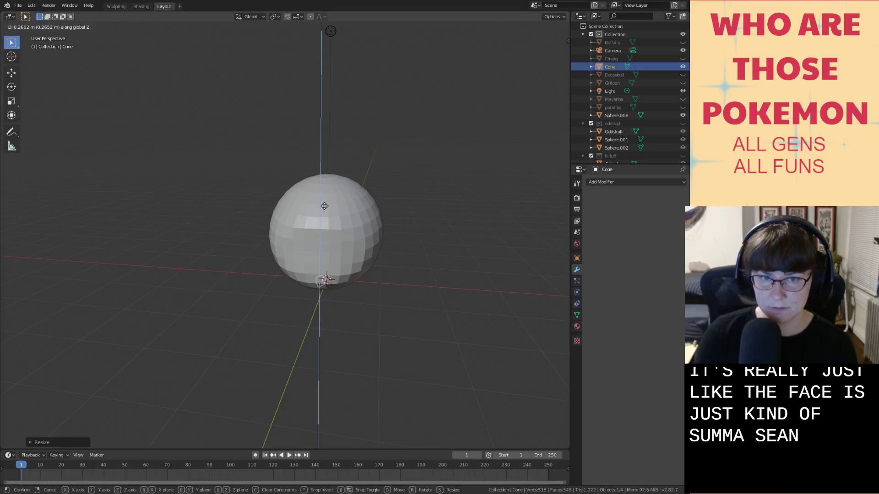
click(325, 199)
Shift the cone along the Y and X axes so it protrudes from the sphere's lower front, off to one side.
middle_drag(325, 196, 274, 214)
key(g)
key(y)
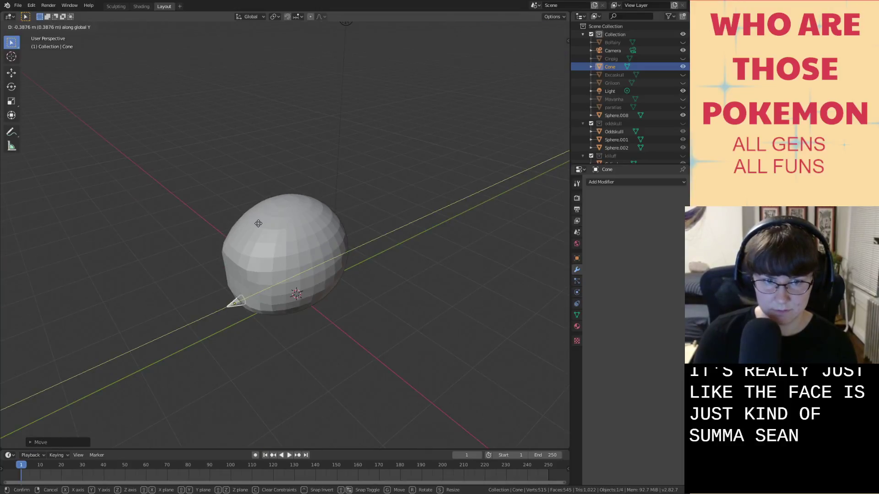
key(x)
click(267, 226)
scroll(296, 260, up, 3)
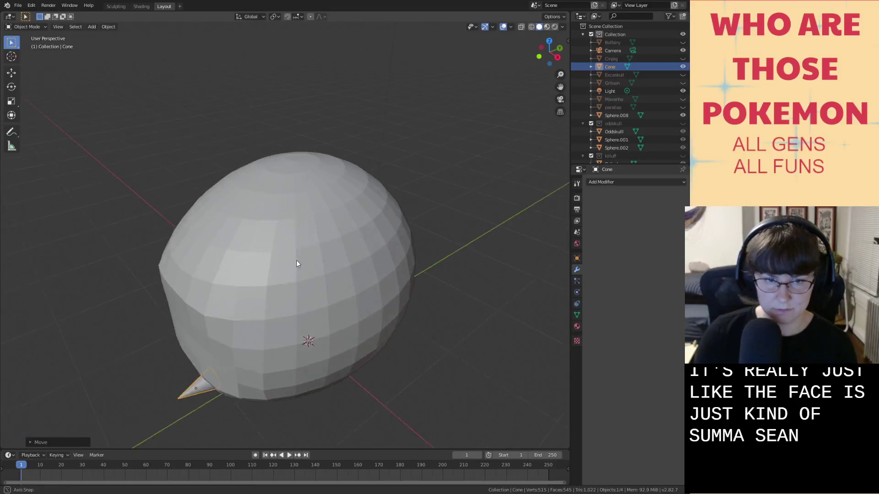
middle_drag(296, 260, 320, 207)
key(g)
key(y)
click(231, 223)
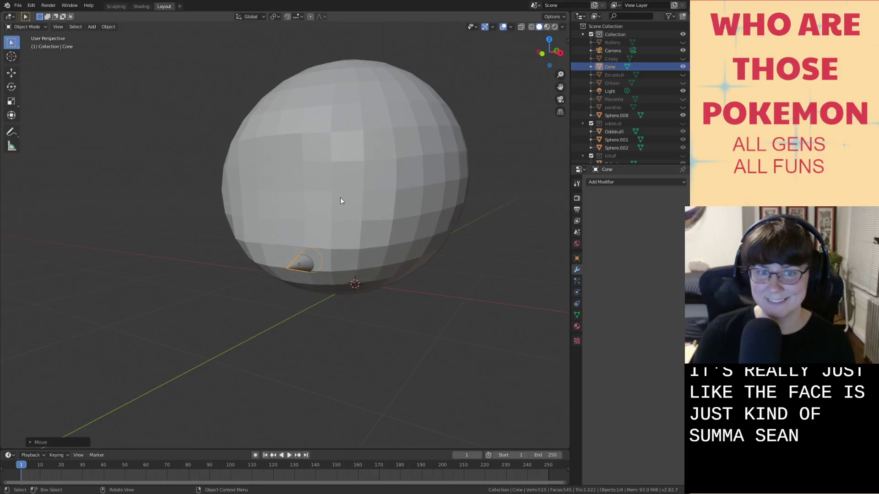
Add an X-axis Mirror modifier to the cone, using Sphere.008 as the mirror object.
click(576, 210)
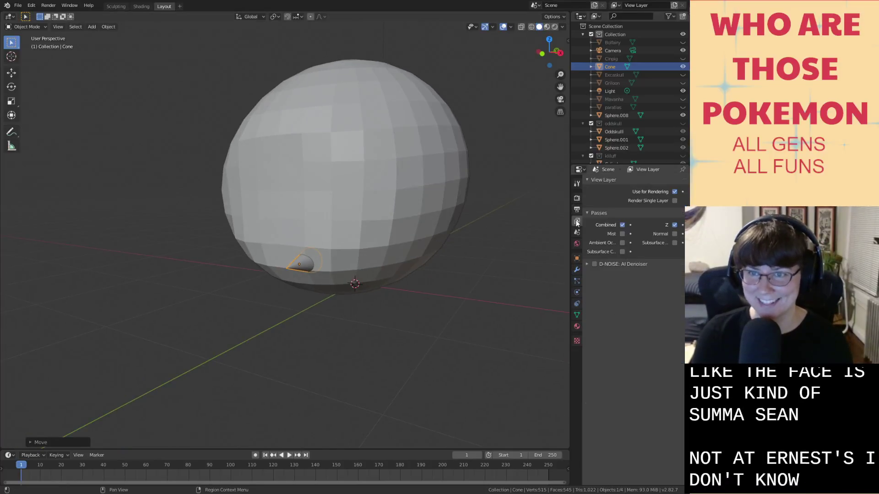
click(577, 269)
click(606, 182)
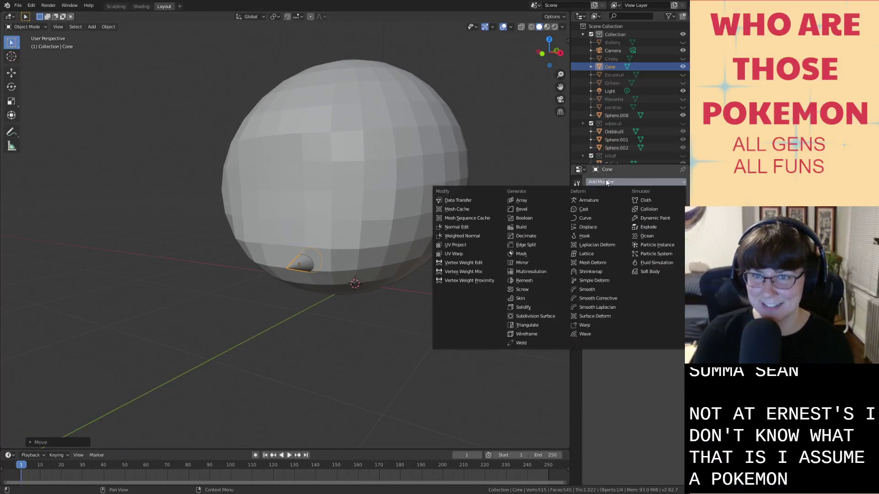
click(533, 263)
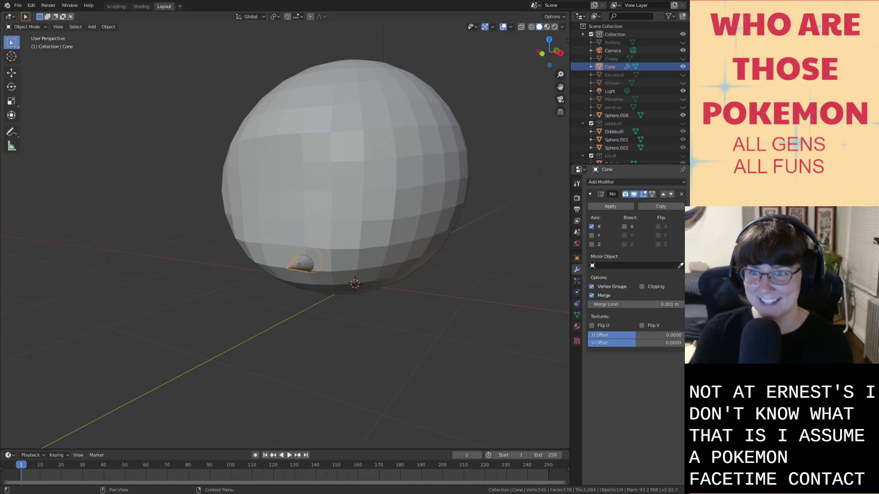
click(423, 169)
middle_drag(423, 170, 437, 192)
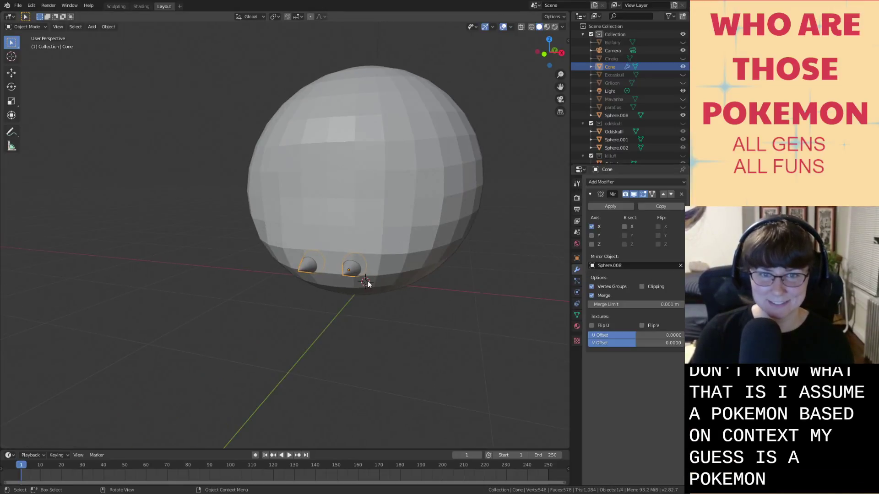
Spread the mirrored cones apart by moving the cone about 0.06 m along X, and save the file.
key(g)
key(x)
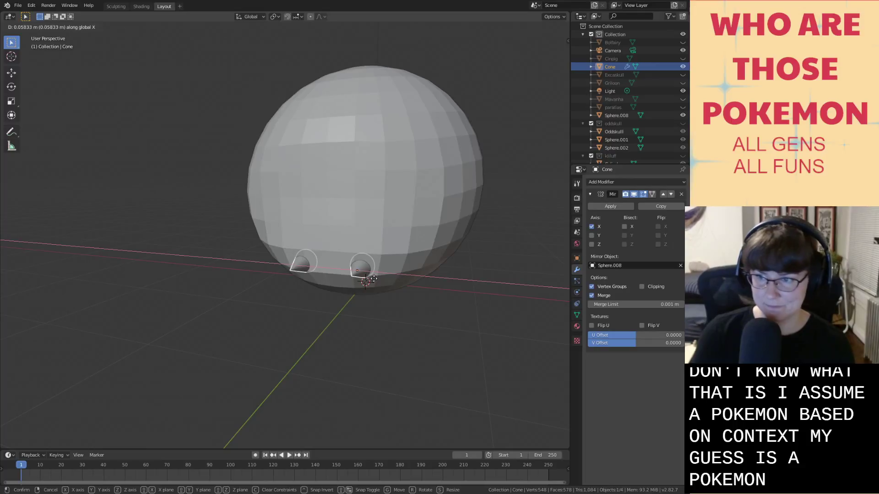
click(375, 278)
click(416, 317)
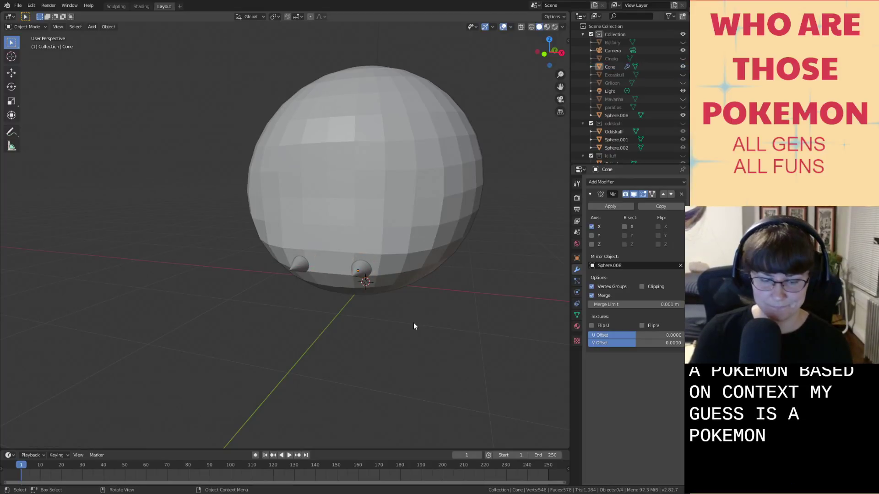
key(ctrl+s)
Add a cube, shrink it and move it about 1 m along negative Y onto the front of the sphere.
scroll(409, 338, down, 2)
key(shift+a)
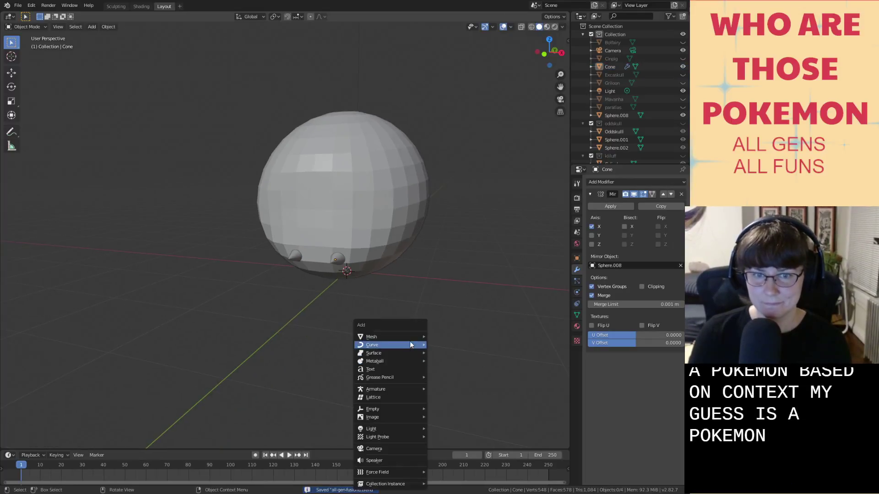
mouse_move(411, 336)
click(457, 343)
key(s)
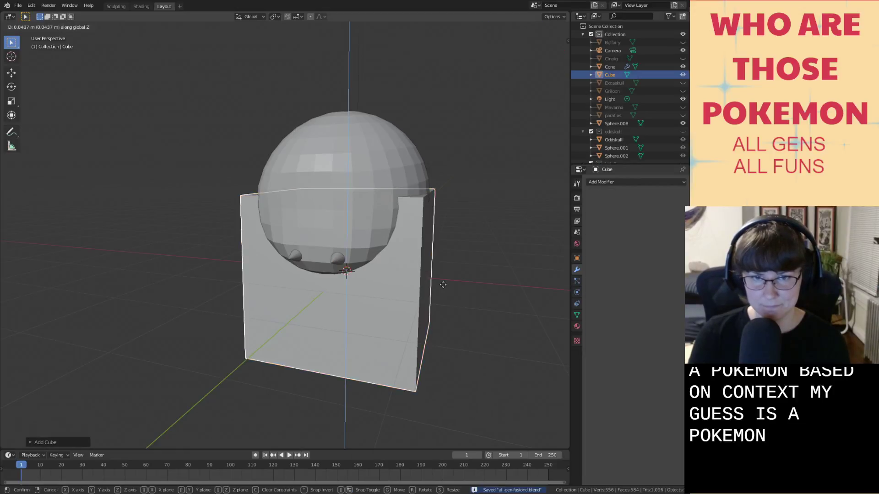
click(372, 183)
key(g)
key(y)
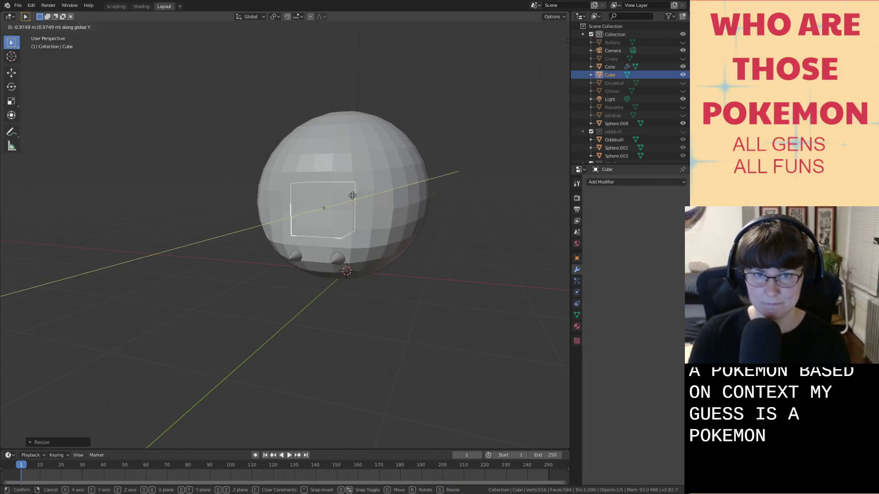
click(351, 187)
key(x)
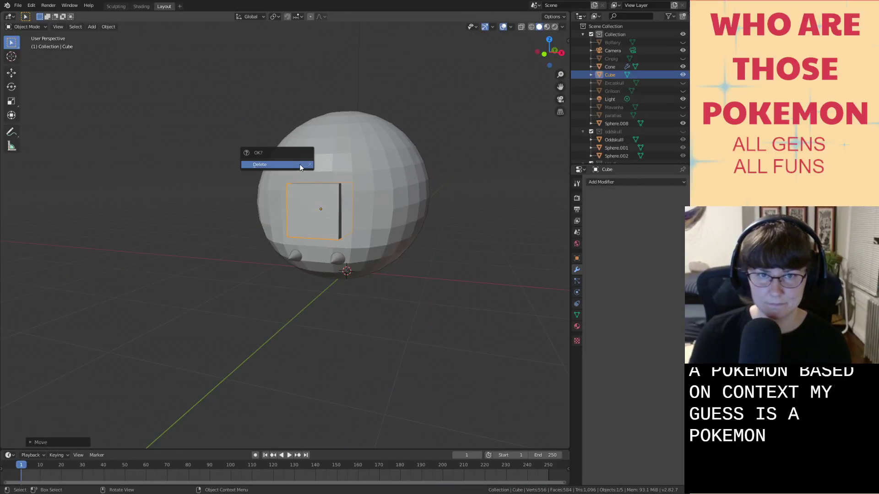
click(309, 139)
Reshape the cube into a tall narrow slab by stretching it along Z, scaling it to about 0.64 along Y and narrowing it along X.
click(319, 216)
key(s)
key(z)
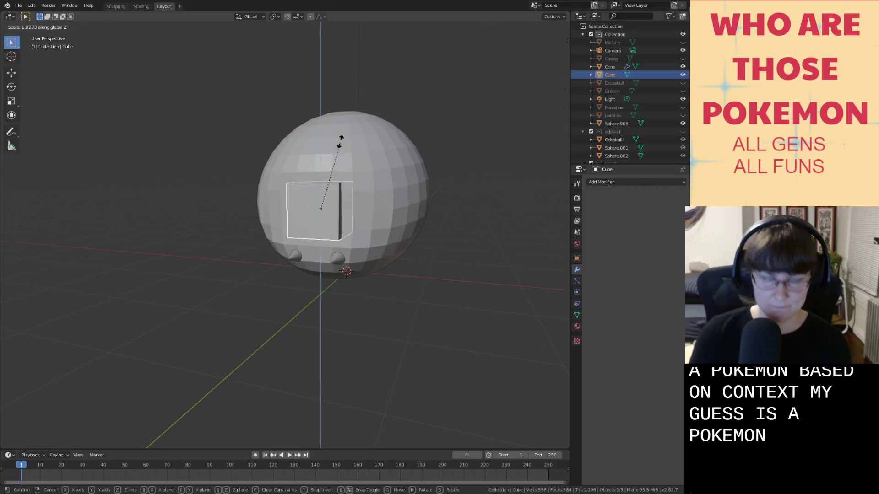
click(330, 107)
key(s)
key(y)
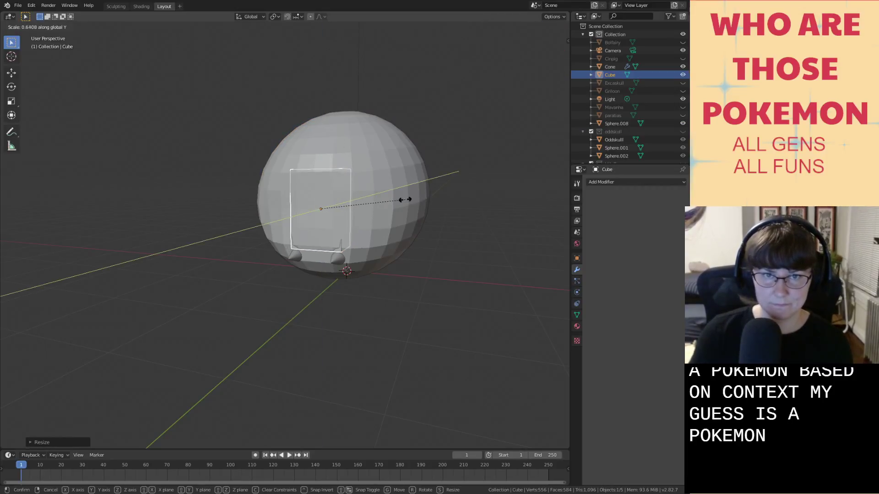
click(402, 200)
key(s)
key(x)
click(370, 195)
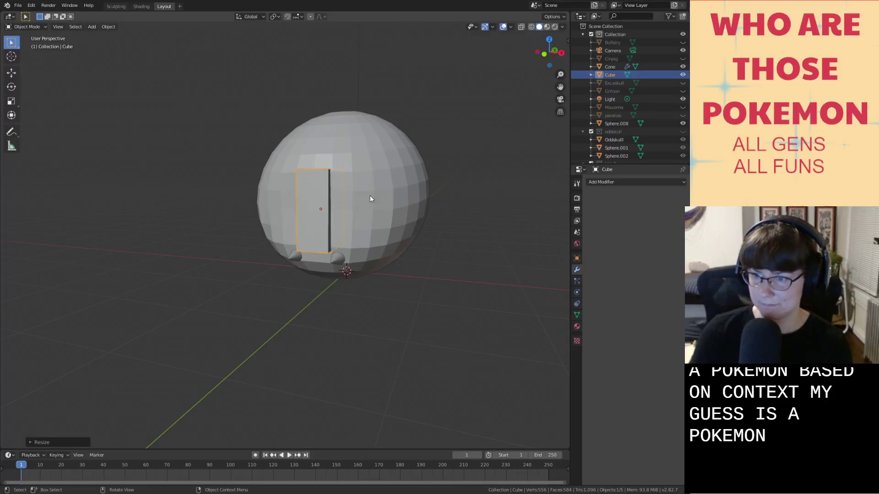
Lower the slab along the Z axis until its lower edge sits between the two cones.
scroll(374, 197, up, 3)
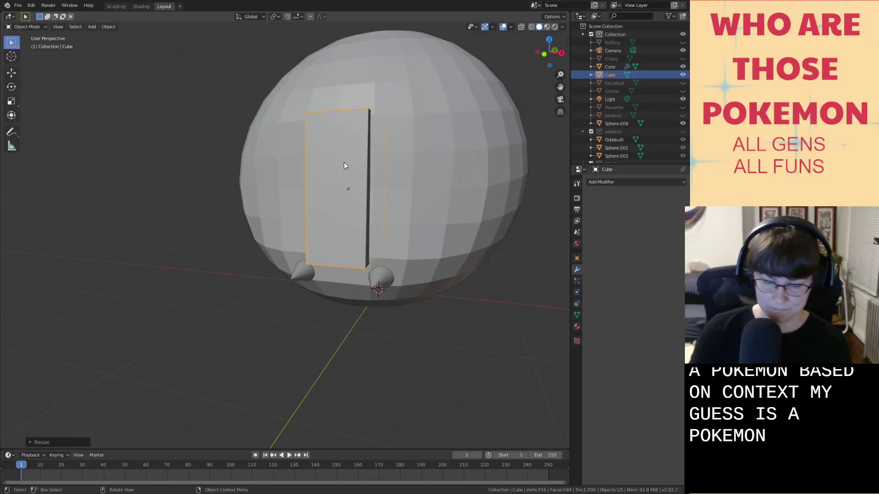
key(g)
key(z)
click(342, 181)
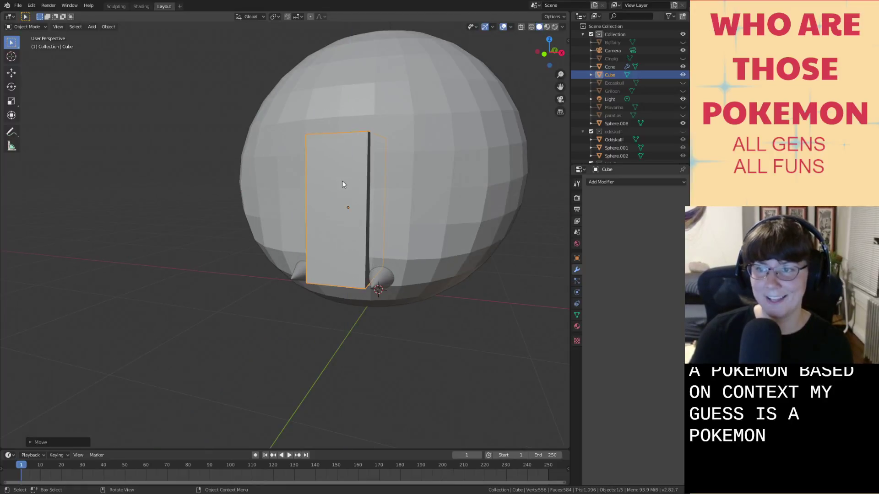
Reposition the mirrored cones beside the slab's lower end and save the file.
middle_drag(342, 180, 358, 188)
click(342, 159)
key(g)
key(z)
click(342, 159)
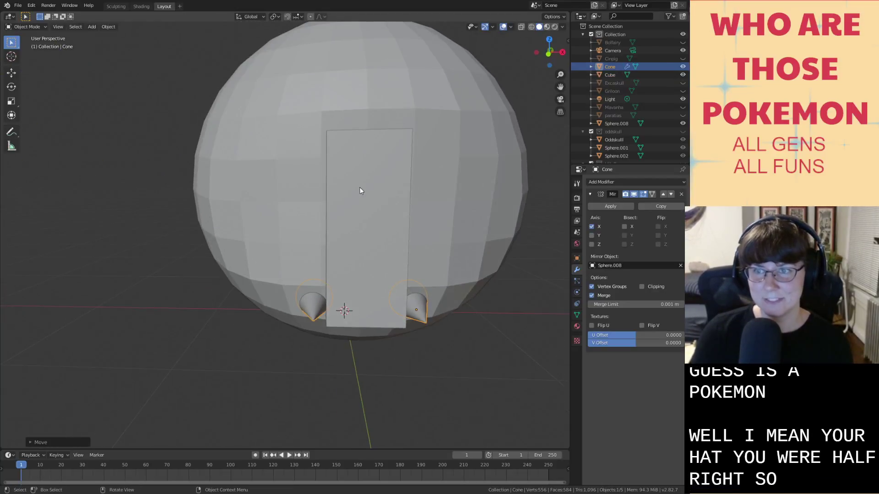
key(ctrl+s)
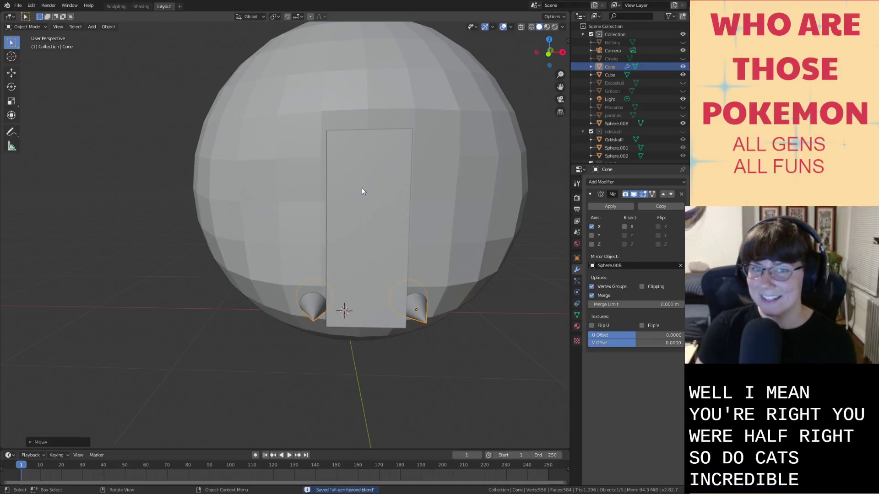
Select the slab and examine how it and the cones sit on the sphere from the front and from oblique angles.
click(362, 192)
middle_drag(361, 191, 392, 206)
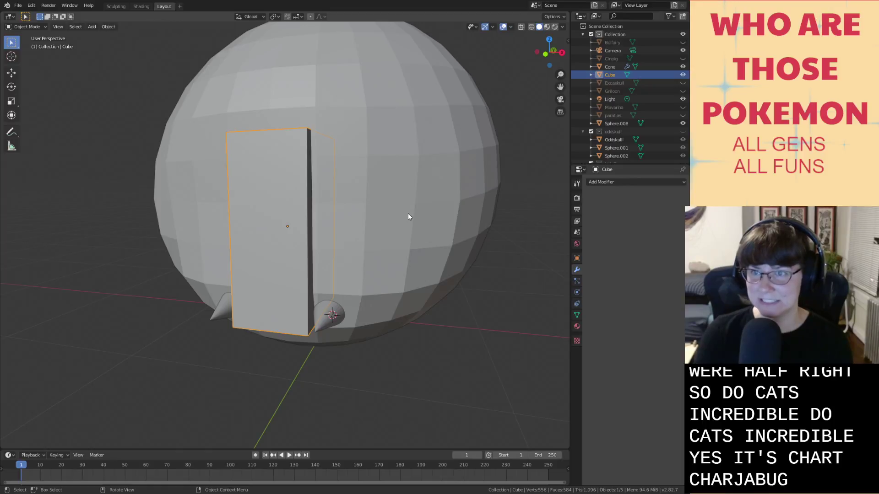
middle_drag(408, 217, 408, 238)
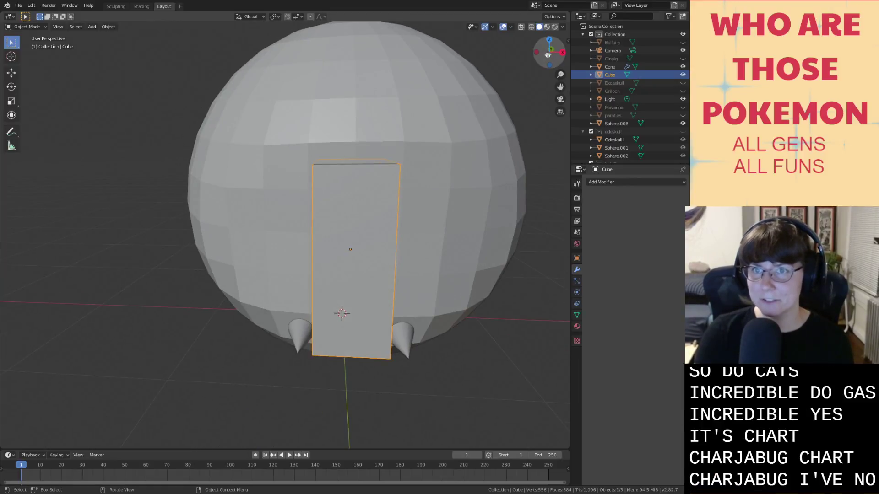
click(548, 55)
scroll(386, 271, up, 4)
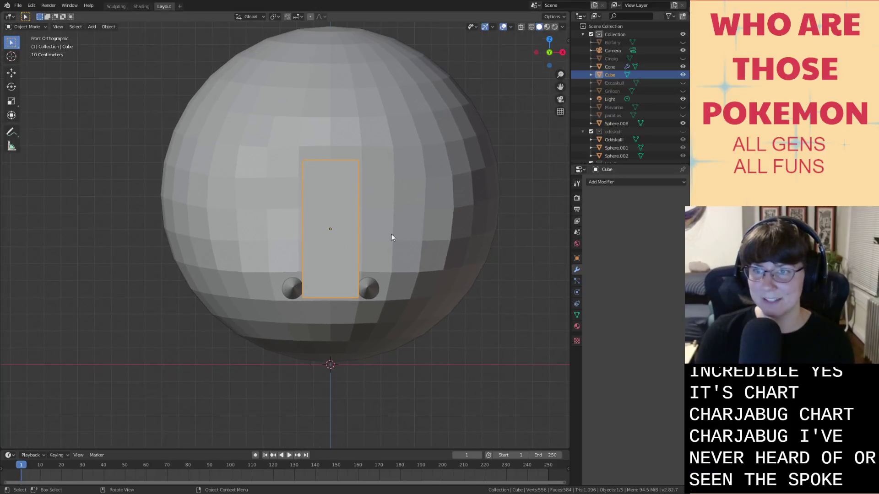
shift+middle_drag(430, 231, 418, 245)
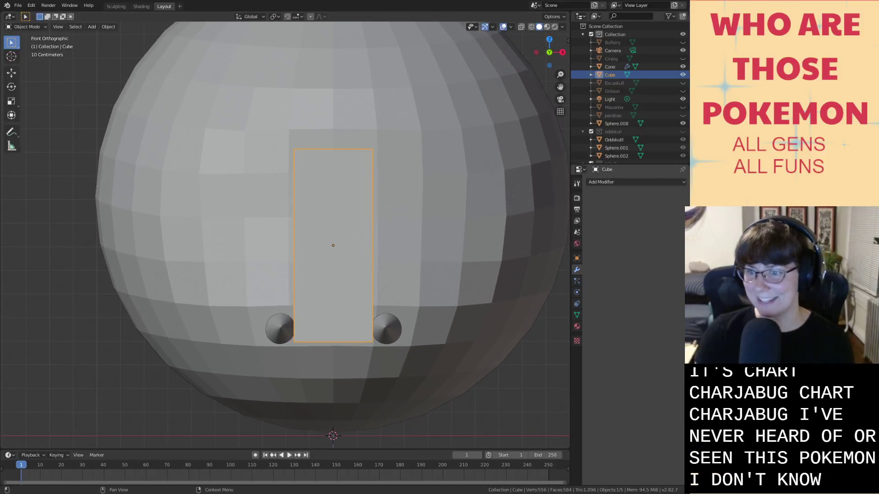
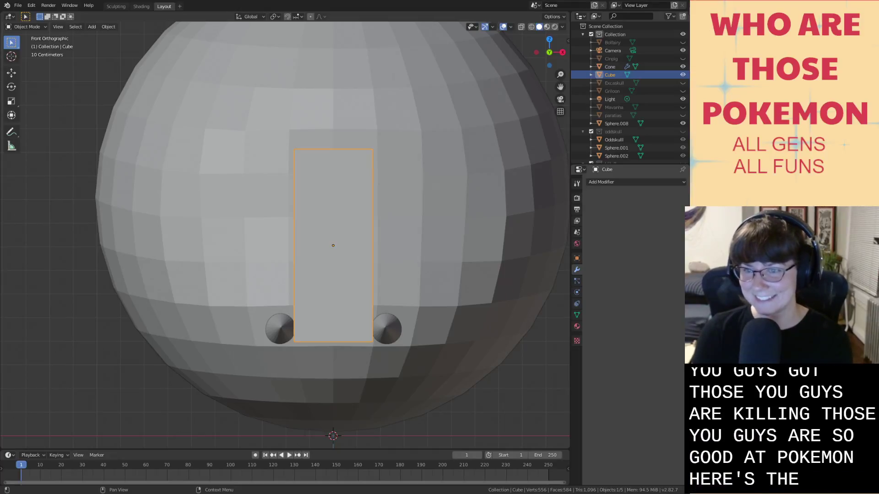
scroll(432, 268, up, 5)
middle_drag(431, 269, 443, 268)
scroll(443, 265, down, 5)
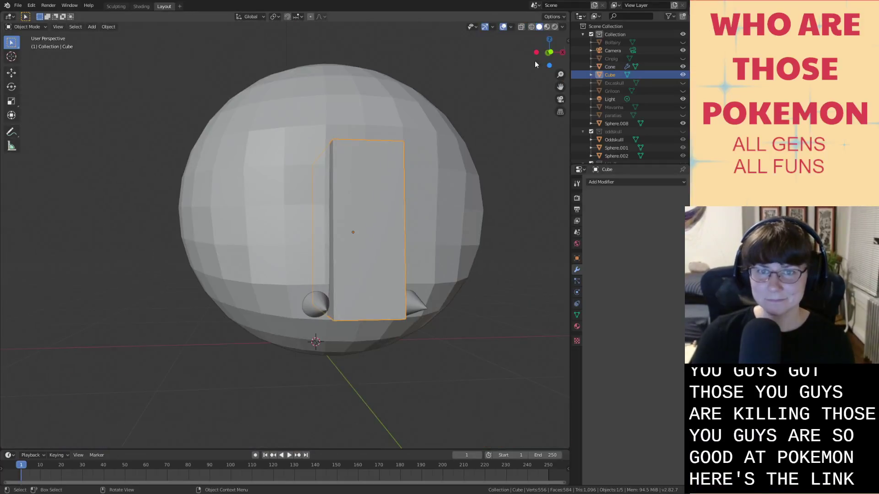
click(550, 52)
scroll(405, 215, up, 4)
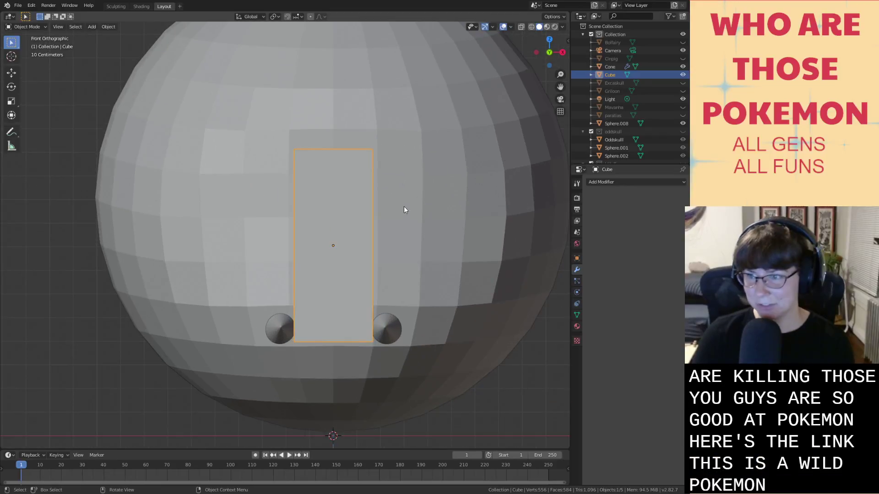
scroll(404, 206, up, 1)
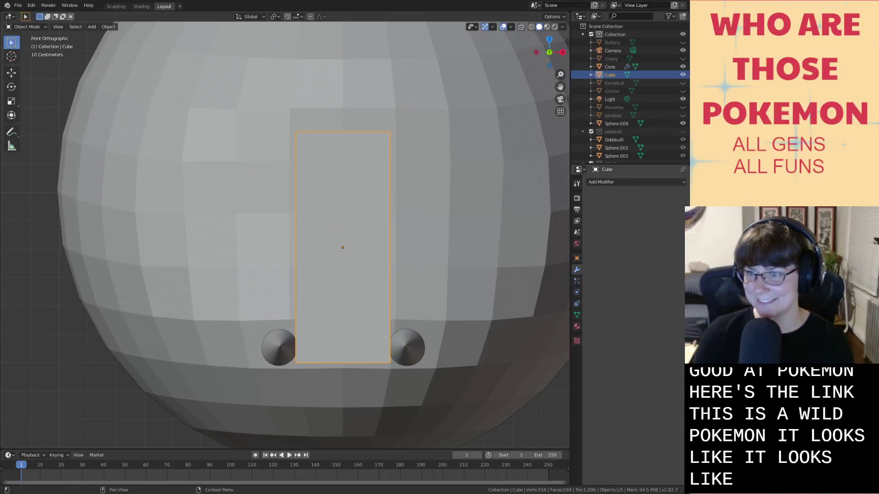
scroll(387, 272, up, 4)
middle_drag(388, 272, 370, 269)
scroll(370, 268, down, 6)
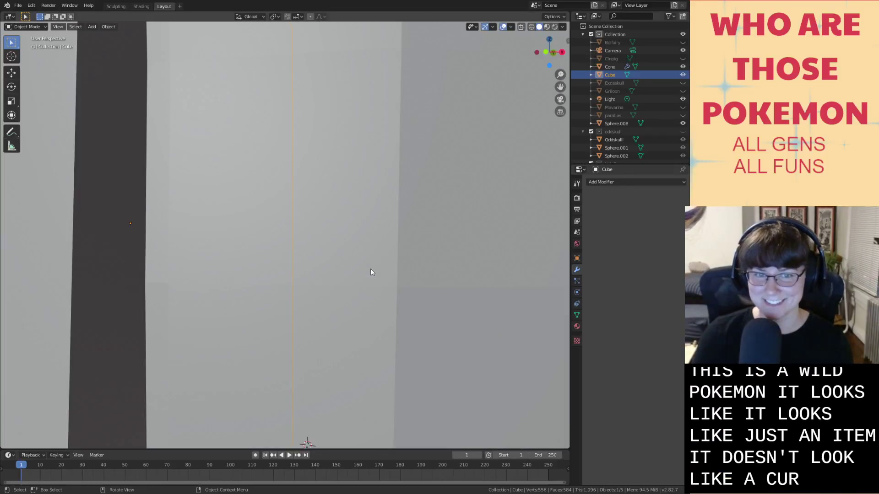
Narrow the slab slightly along X in the front view so it fits between the two cones.
click(543, 53)
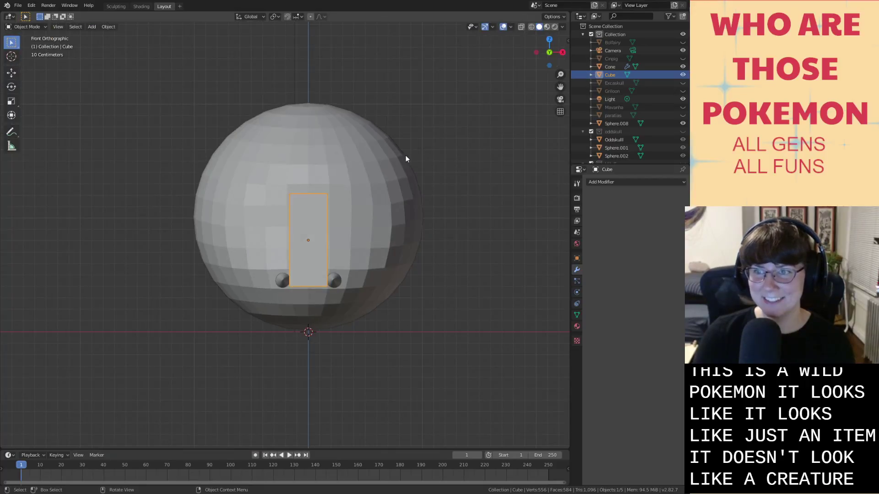
scroll(406, 155, up, 5)
scroll(439, 183, up, 1)
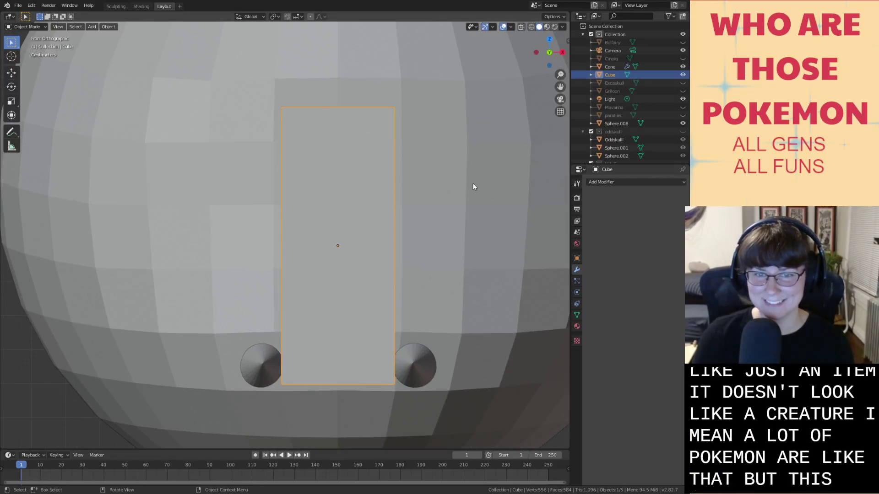
key(s)
key(x)
click(461, 190)
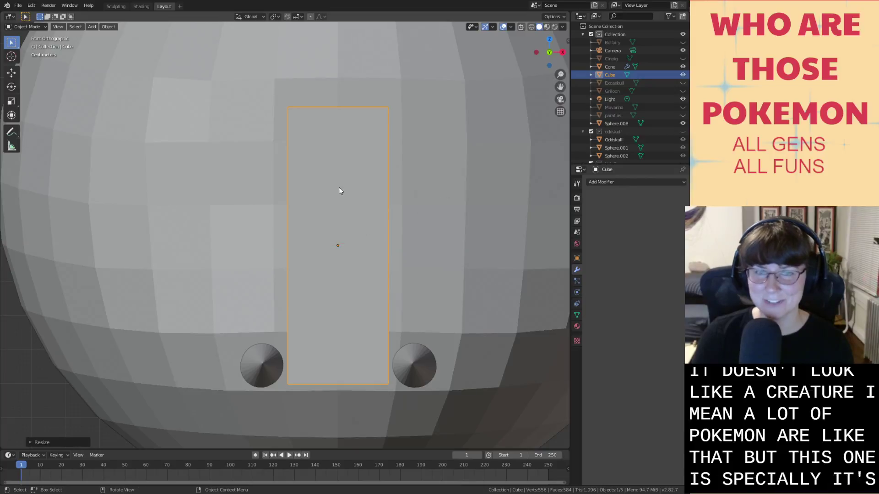
Knife-cut a zigzag line down the slab's front face from its upper edge to its lower edge.
key(Tab)
click(324, 180)
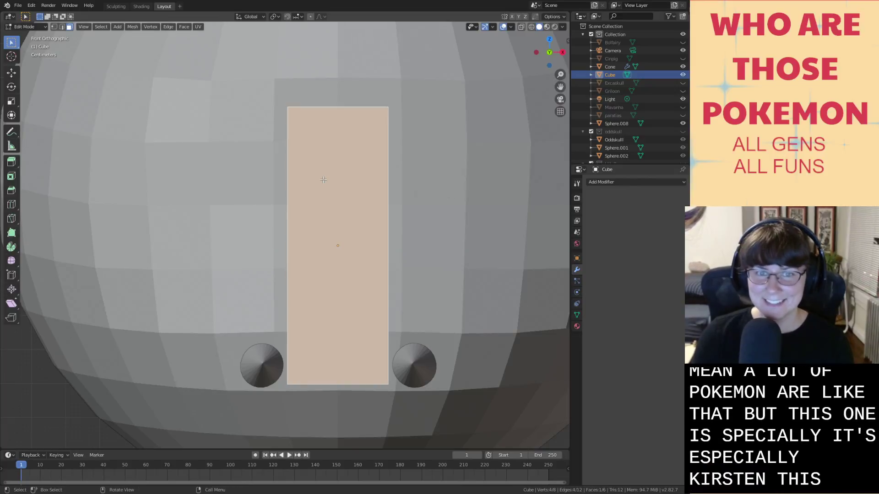
key(k)
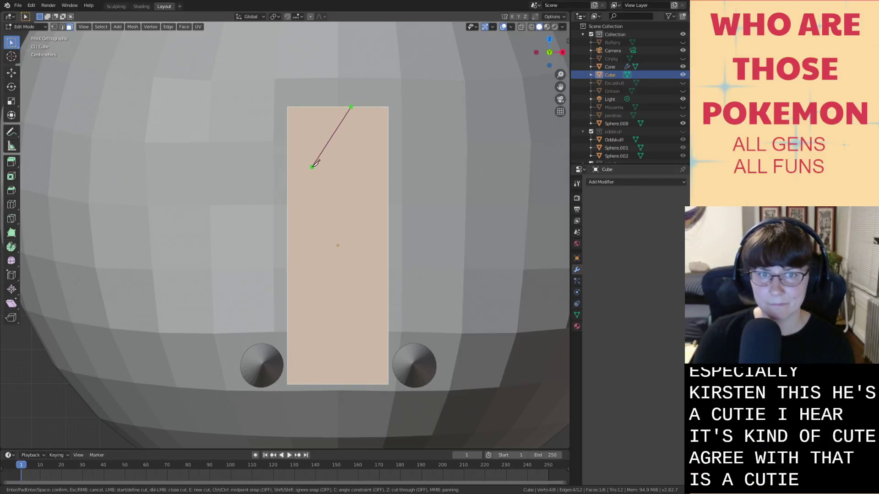
click(365, 207)
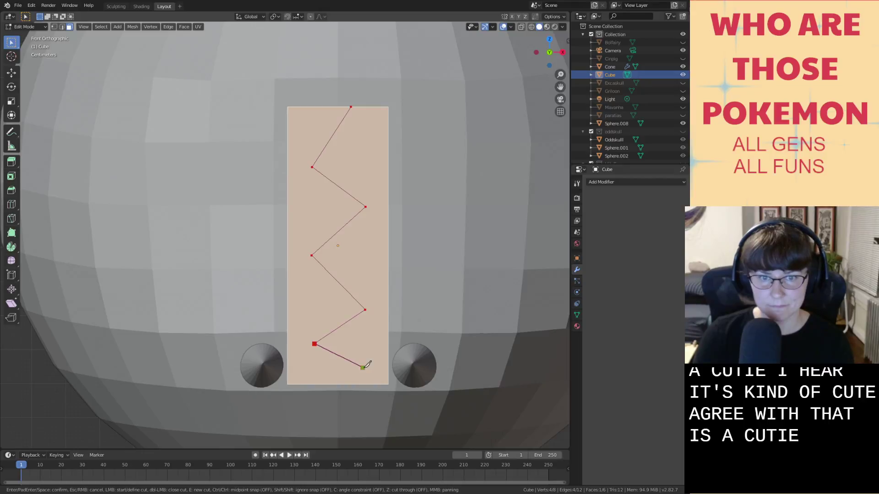
key(Return)
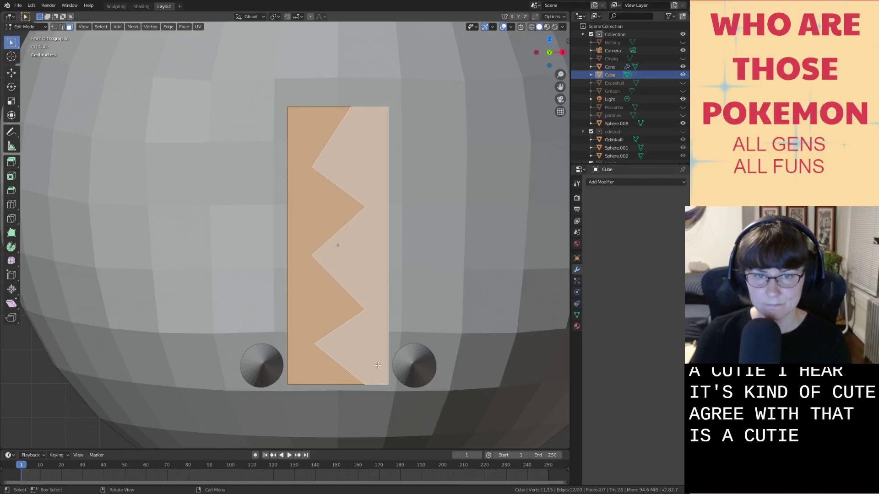
Extrude the front-face section on the left of the zigzag slightly outward and save the file.
key(Tab)
key(Tab)
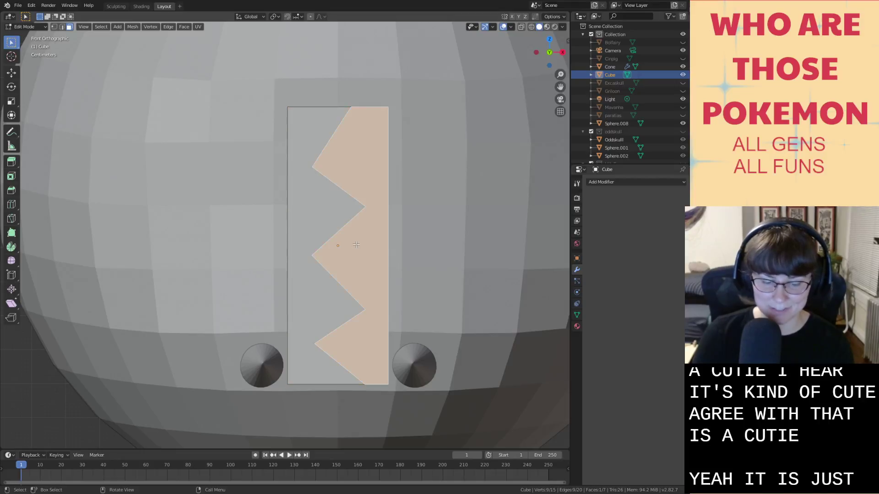
middle_drag(356, 245, 341, 254)
scroll(334, 261, down, 5)
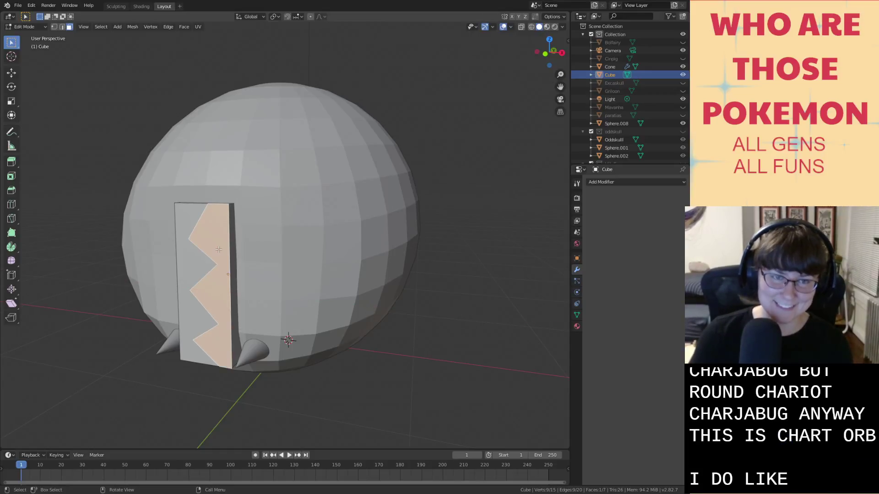
scroll(219, 249, up, 2)
key(e)
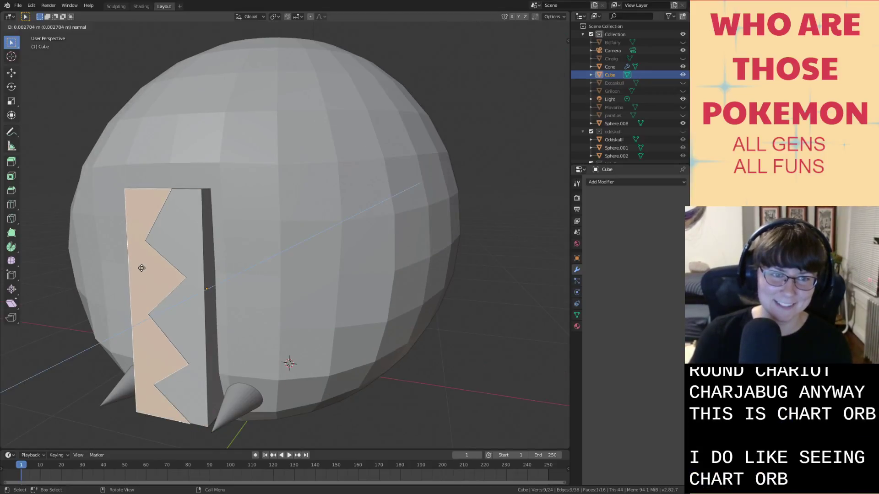
click(140, 269)
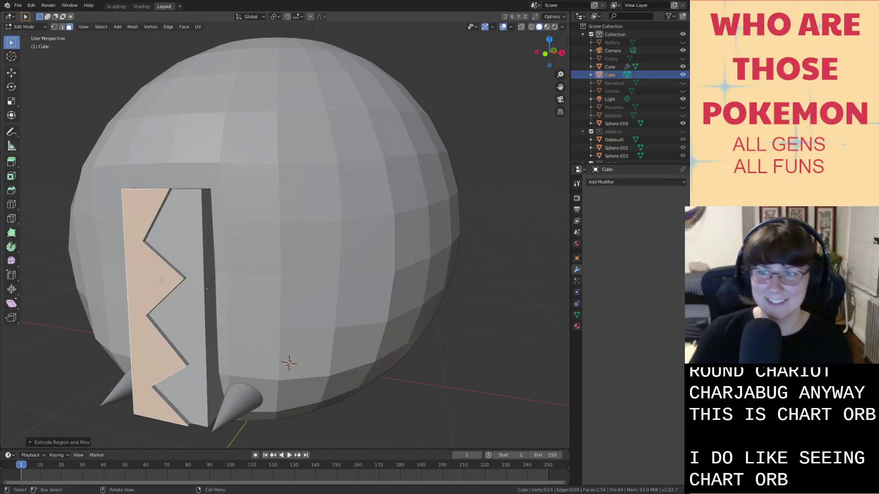
key(ctrl+s)
click(457, 378)
Move the whole slab about 0.038 m along Y into the sphere and save the file.
scroll(463, 371, down, 3)
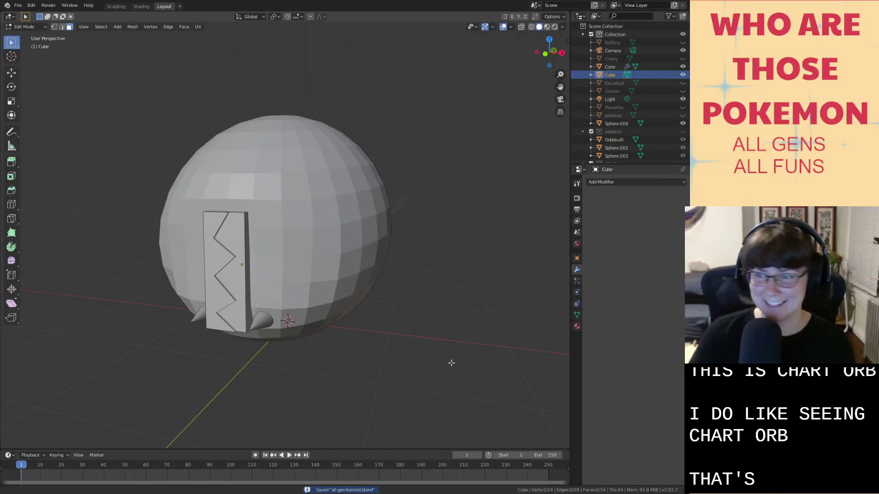
shift+middle_drag(412, 349, 416, 362)
key(Tab)
key(g)
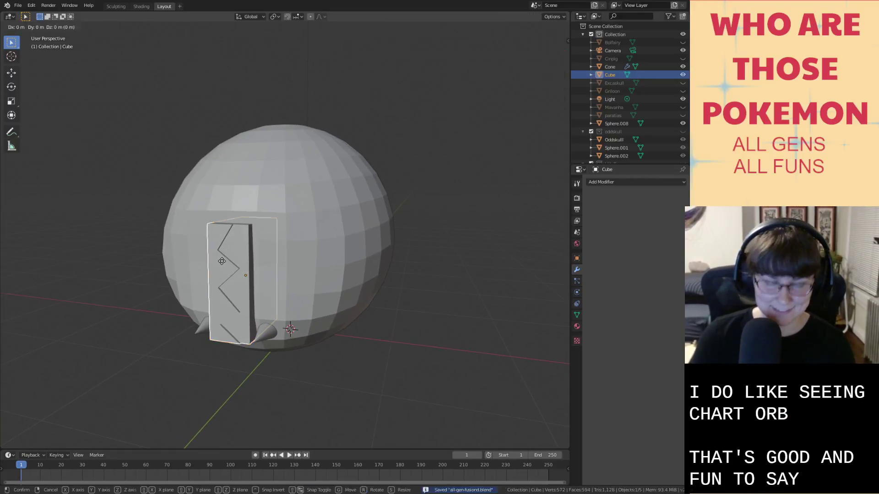
key(x)
key(y)
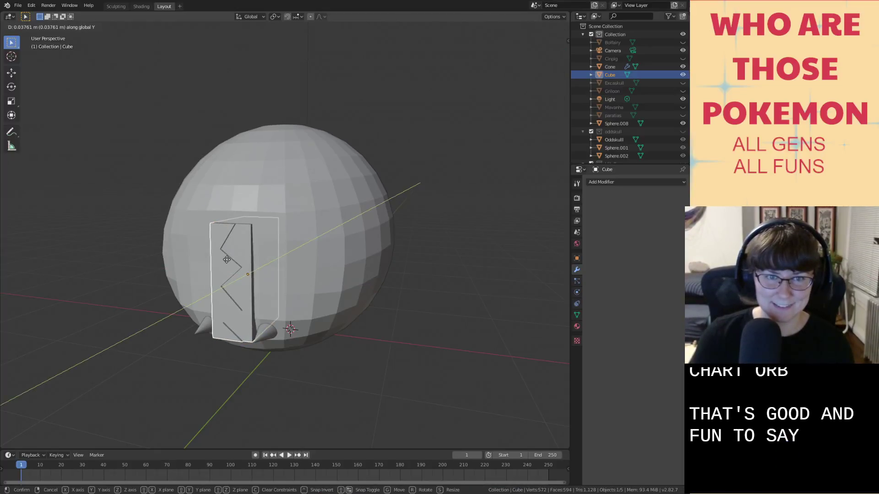
click(227, 259)
click(444, 362)
scroll(441, 358, up, 3)
key(ctrl+s)
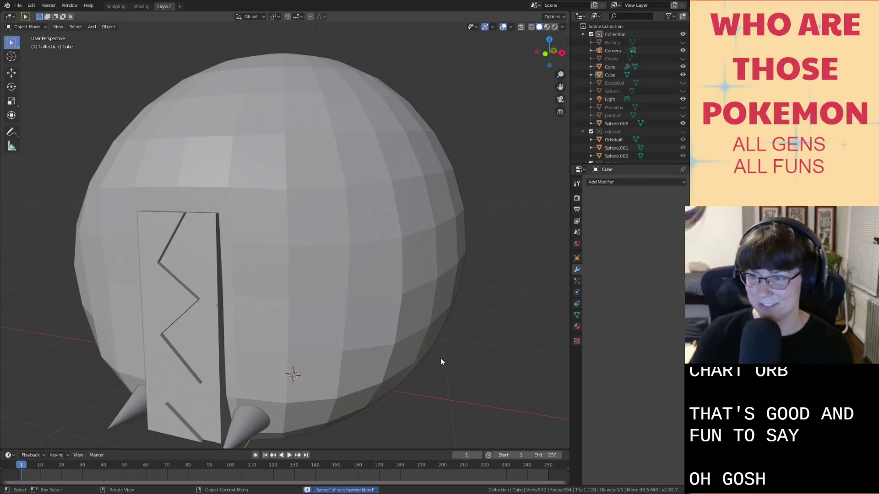
Move the sphere, slab, cones and light into a new collection named chartorb and save the file.
scroll(441, 359, down, 2)
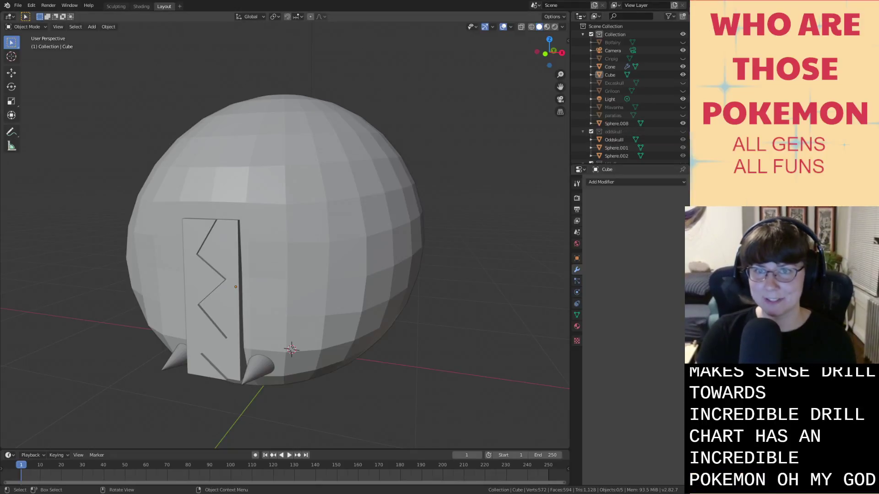
click(361, 188)
click(479, 298)
drag(416, 390, 134, 291)
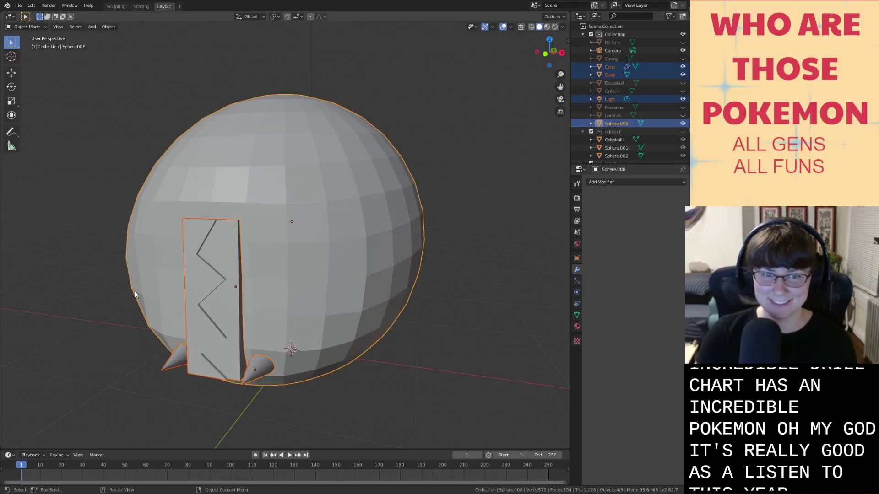
right_click(327, 263)
click(324, 264)
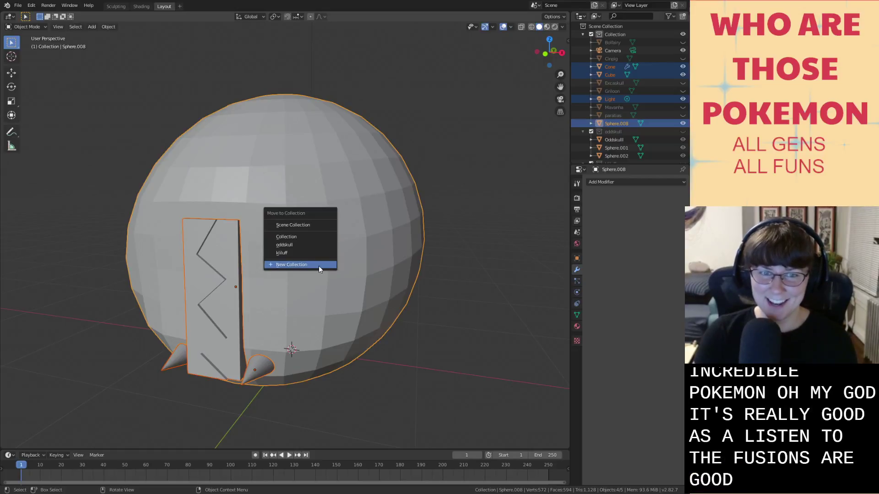
click(318, 264)
text(chartorb)
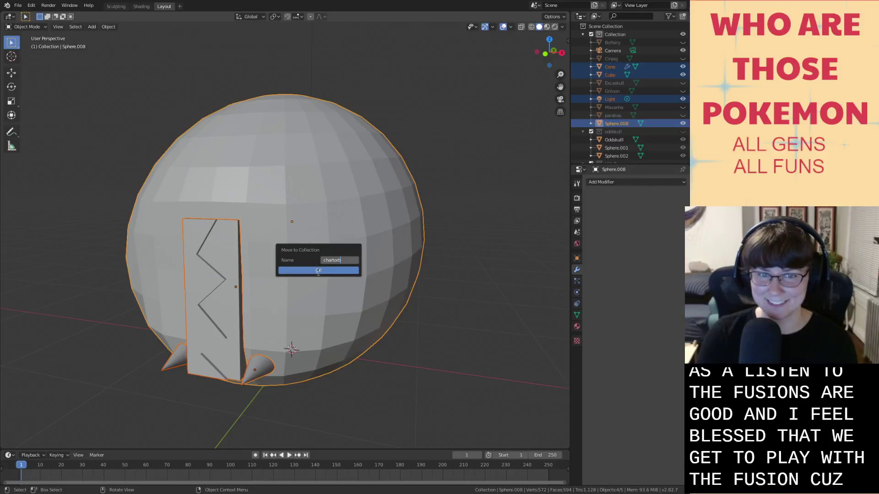
click(317, 270)
click(477, 265)
key(ctrl+s)
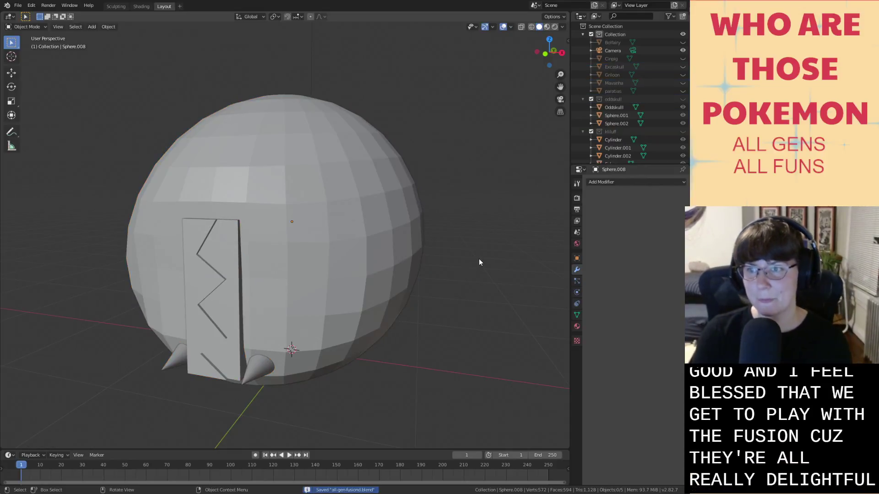
Examine the assembled sphere creature from several angles and distances, keeping the file saved.
scroll(478, 259, down, 4)
scroll(475, 265, up, 3)
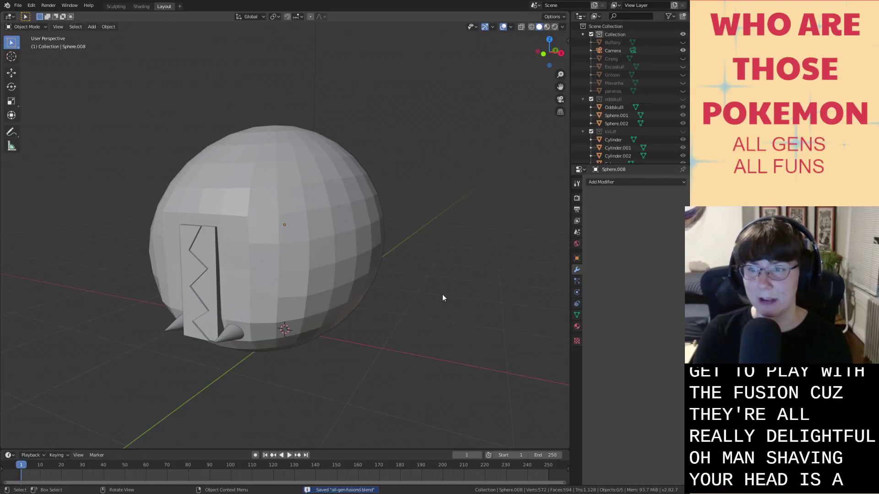
shift+middle_drag(427, 319, 426, 309)
ctrl+middle_drag(434, 256, 443, 323)
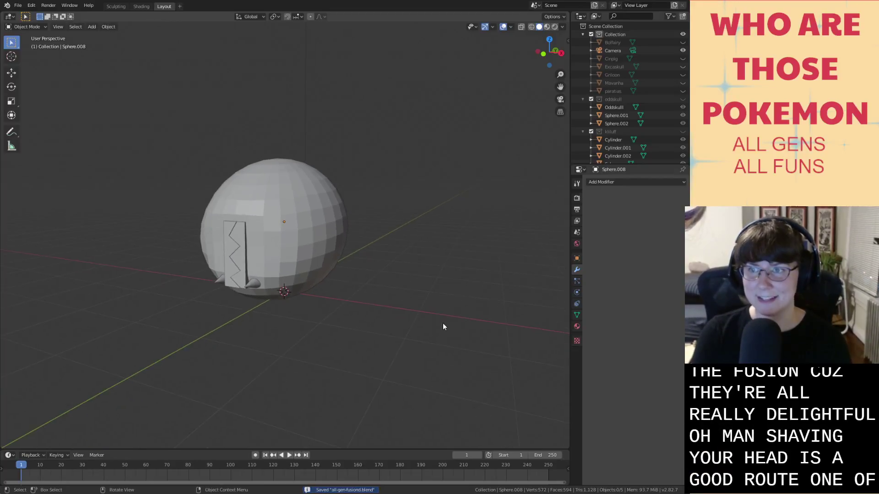
scroll(454, 319, up, 2)
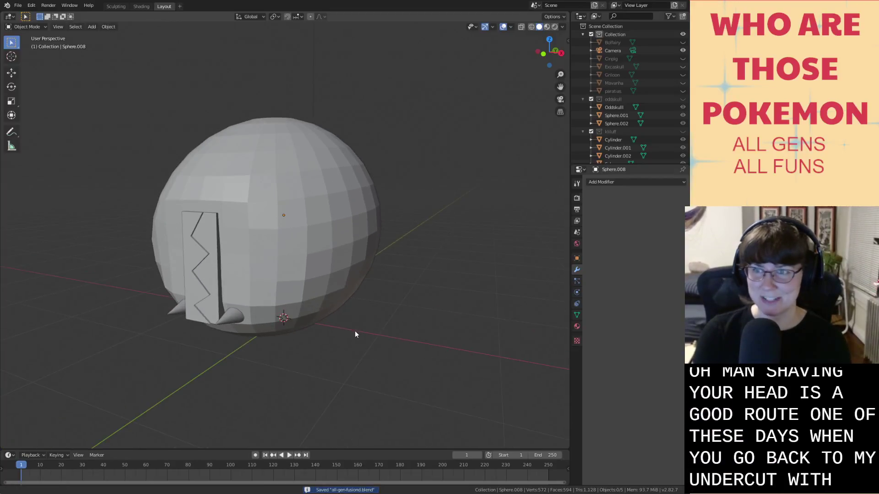
scroll(355, 330, up, 1)
shift+middle_drag(383, 314, 409, 325)
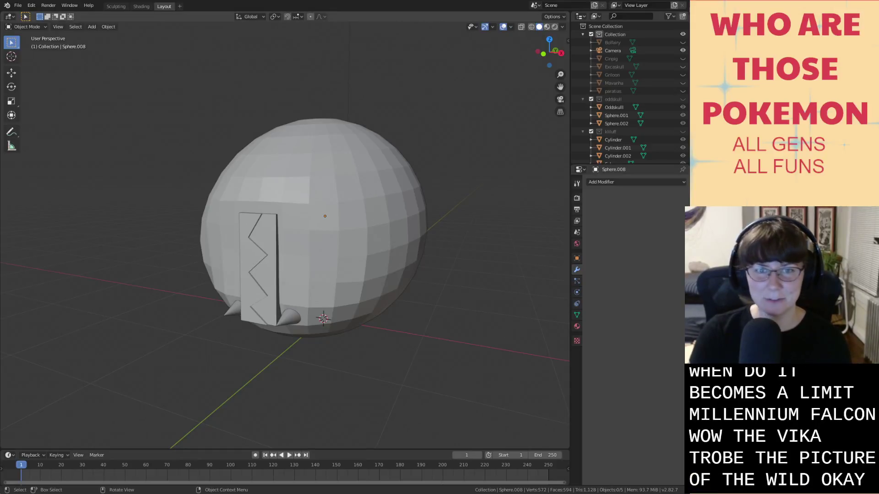
key(ctrl+s)
middle_drag(476, 210, 465, 227)
middle_drag(460, 276, 441, 309)
key(ctrl+s)
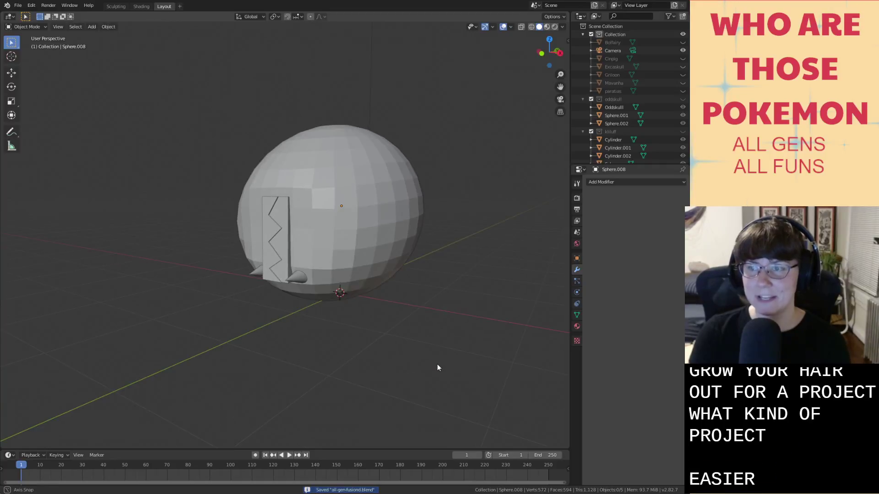
middle_drag(437, 364, 494, 330)
scroll(501, 327, up, 1)
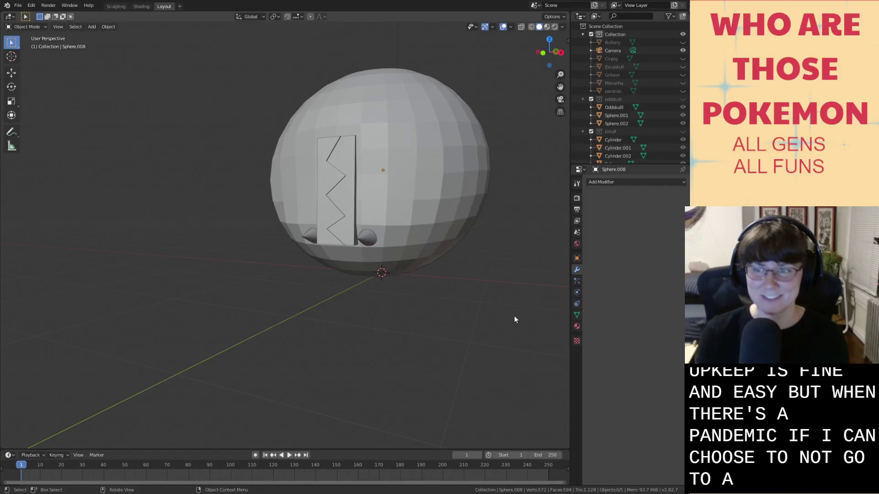
middle_drag(513, 308, 495, 326)
scroll(495, 324, down, 1)
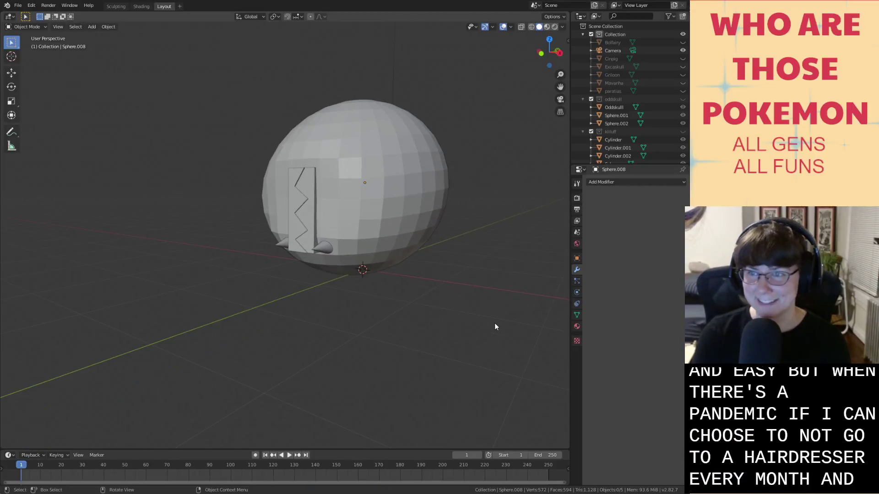
key(ctrl+s)
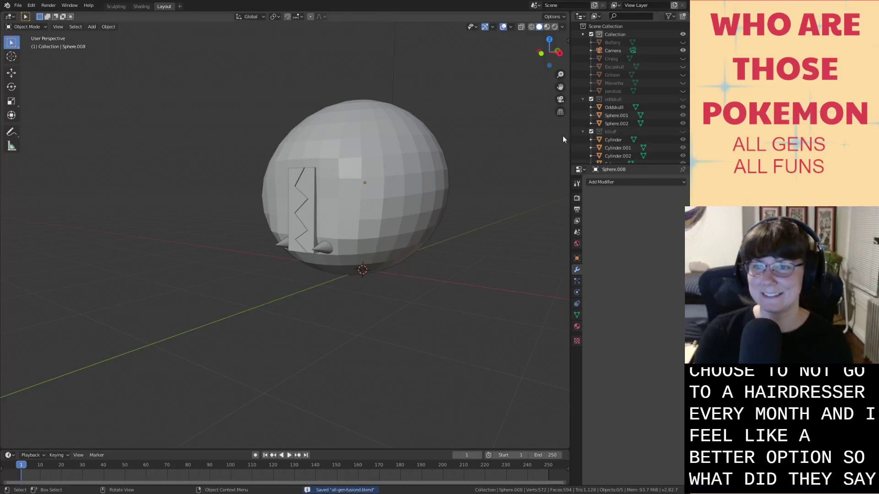
Hide the chartorb collection to clear the scene for a new model.
click(430, 160)
scroll(656, 123, down, 2)
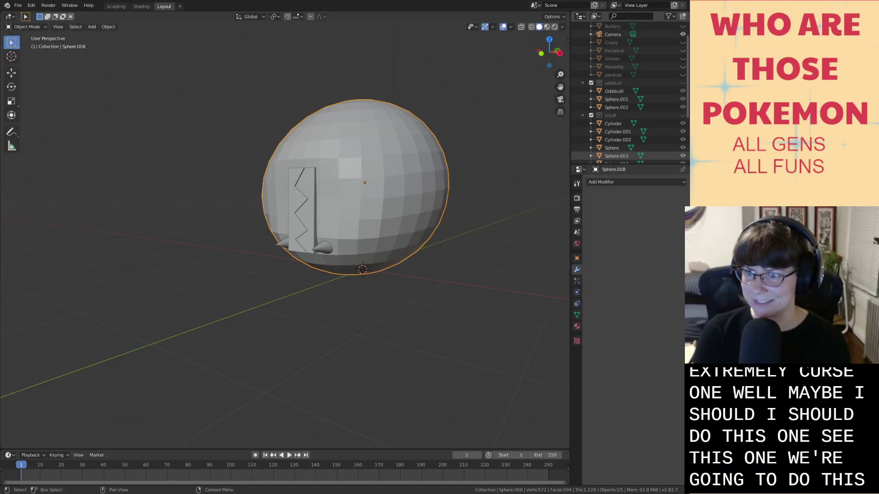
scroll(285, 237, down, 3)
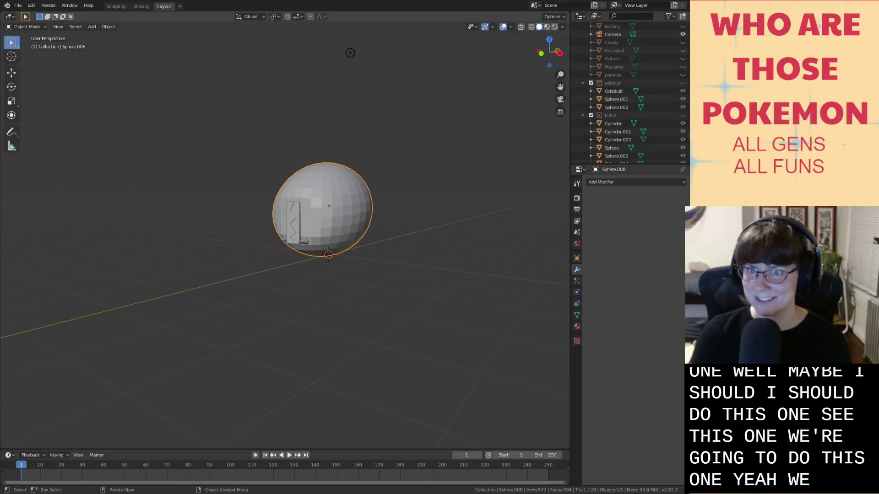
scroll(629, 131, down, 4)
click(683, 123)
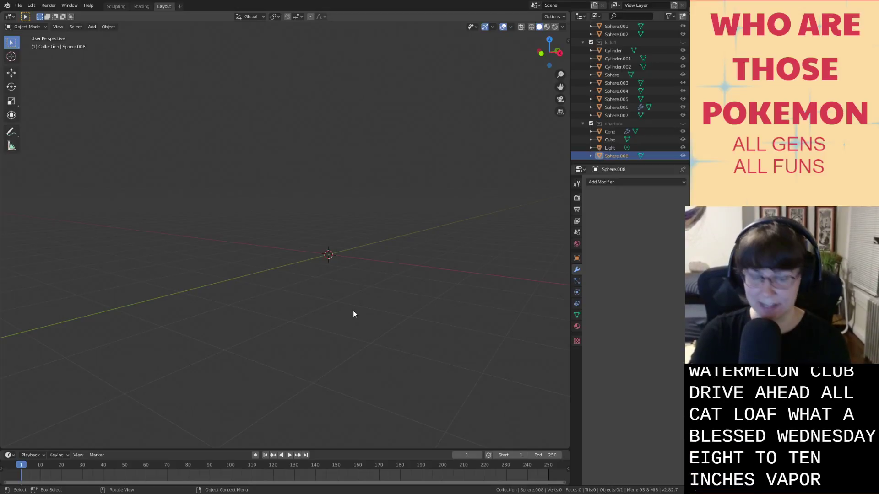
Add a UV sphere at the origin, raise it along Z above the grid floor and save the file.
key(shift+a)
mouse_move(340, 308)
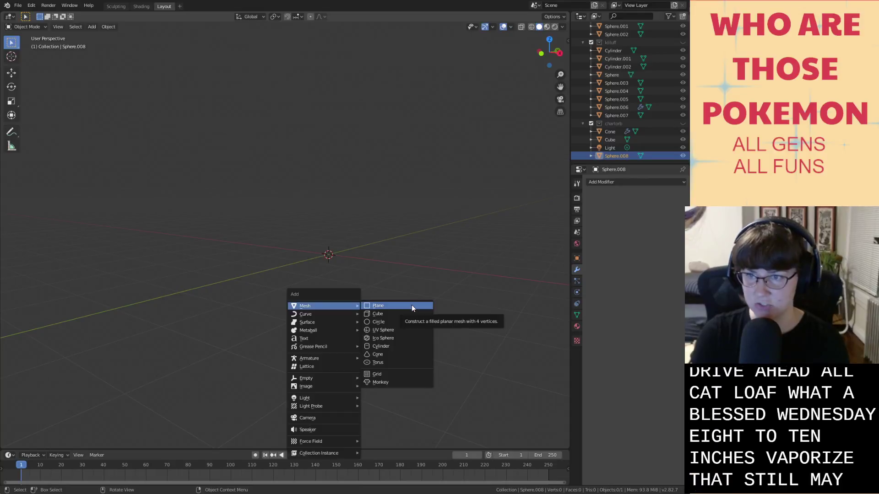
click(413, 331)
key(g)
key(z)
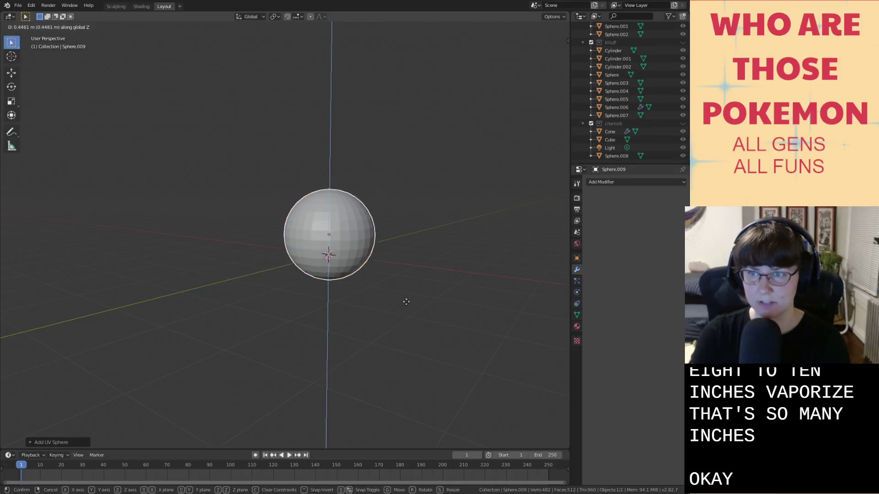
click(414, 256)
key(ctrl+s)
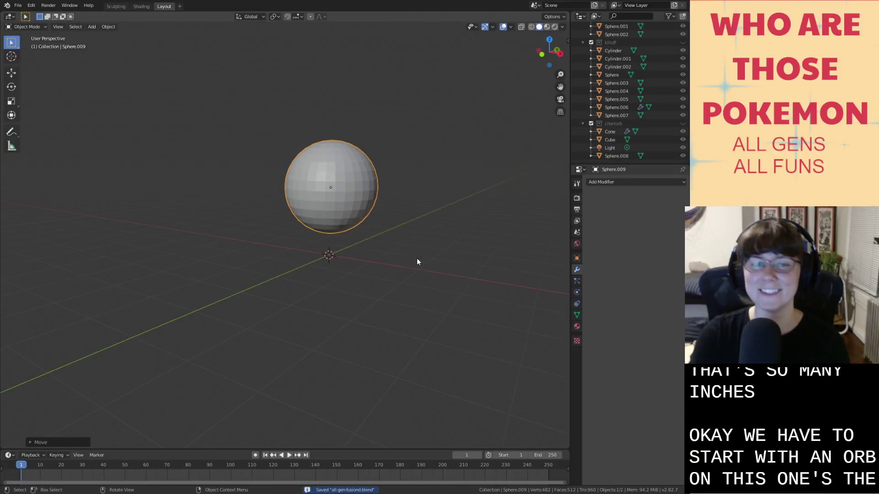
middle_drag(358, 189, 375, 185)
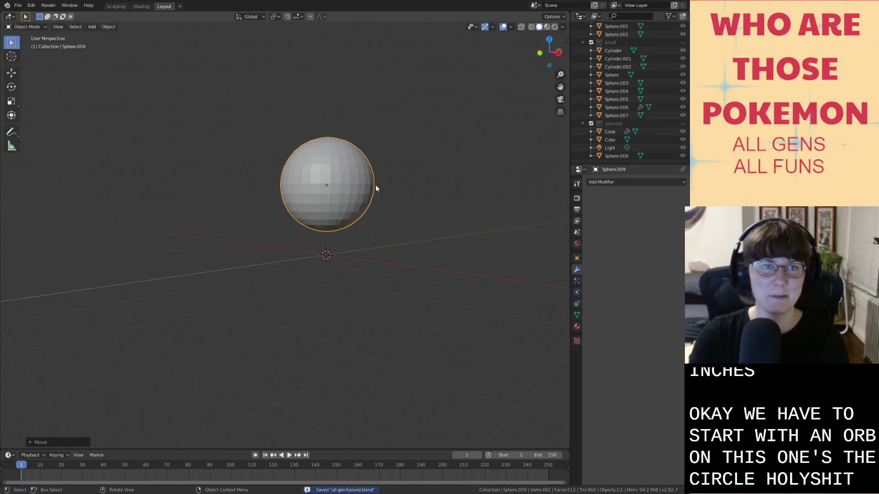
Switch to the Sculpting workspace with the new sphere active, narrow the brush list and save the file.
click(121, 7)
mouse_move(437, 124)
middle_down()
mouse_move(468, 148)
mouse_move(418, 179)
middle_up()
scroll(447, 152, down, 3)
scroll(426, 167, down, 2)
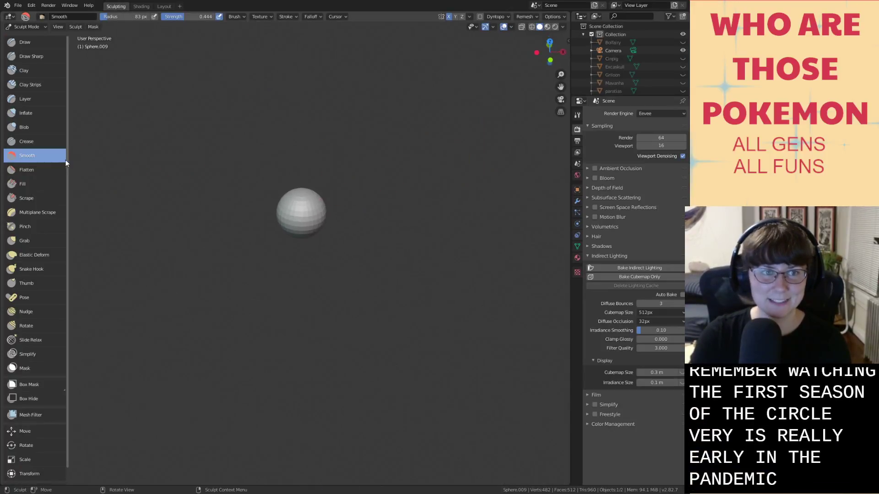
drag(54, 157, 60, 158)
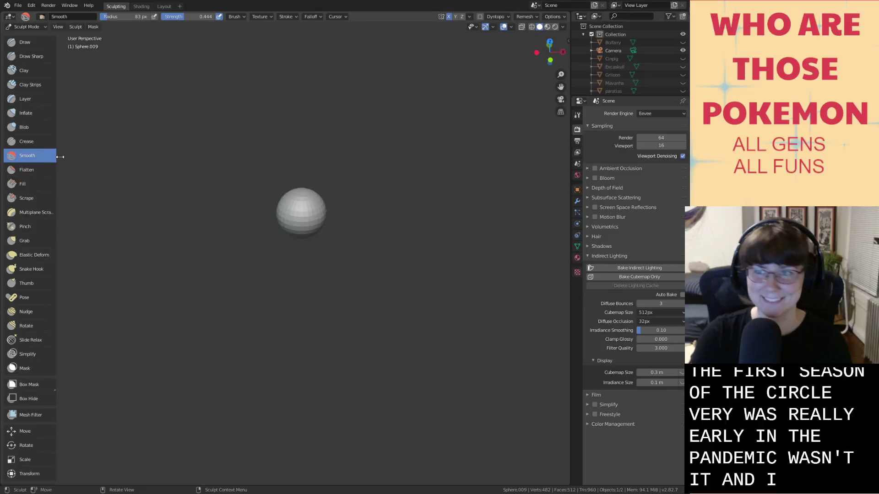
middle_drag(334, 206, 352, 245)
scroll(343, 259, down, 4)
scroll(375, 255, up, 7)
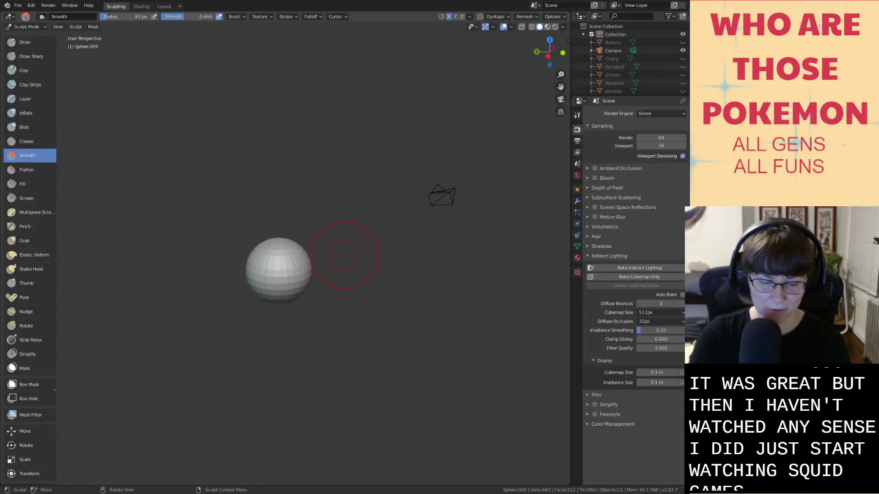
key(ctrl+s)
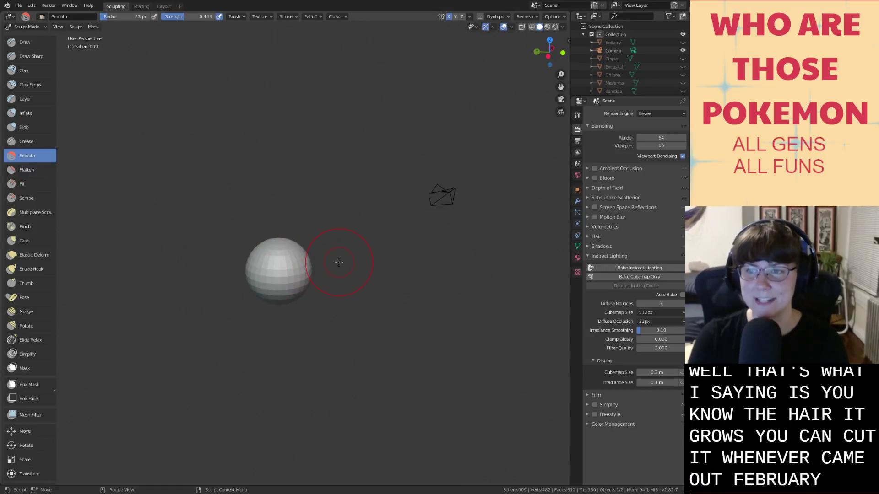
Stretch the sphere upward into a tall egg shape and slim its lower sides with the Grab brush.
scroll(339, 262, up, 1)
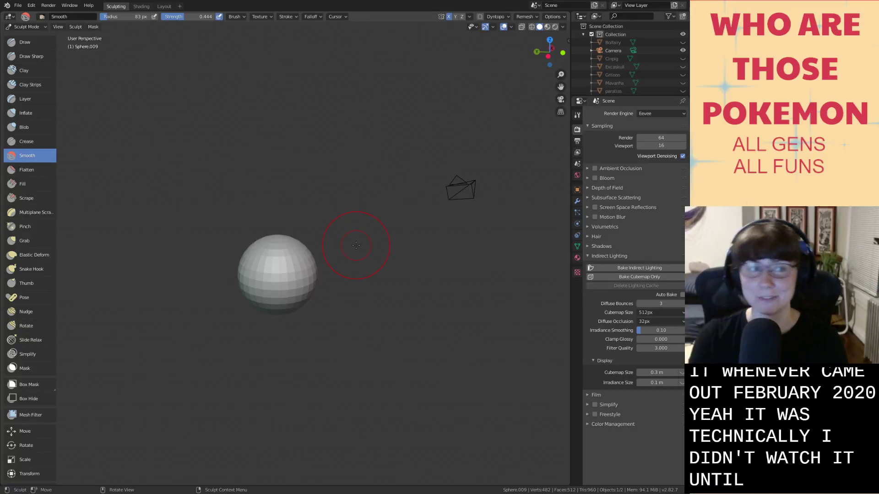
key(g)
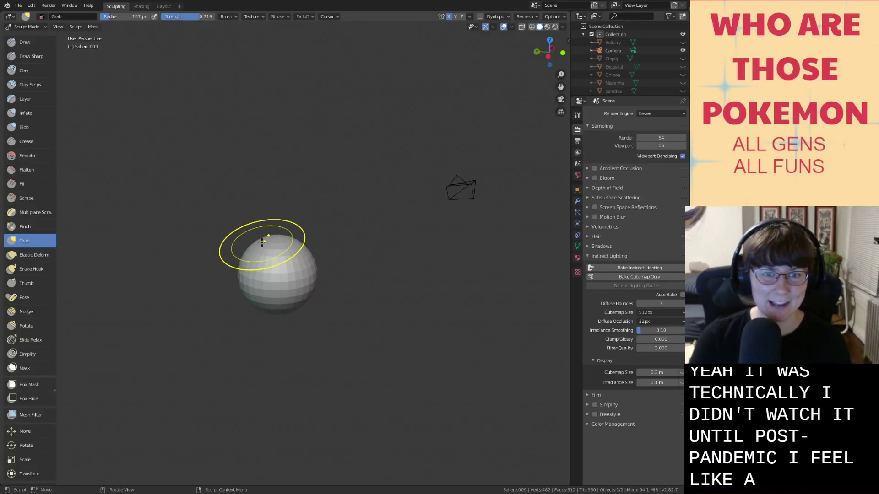
scroll(285, 245, down, 2)
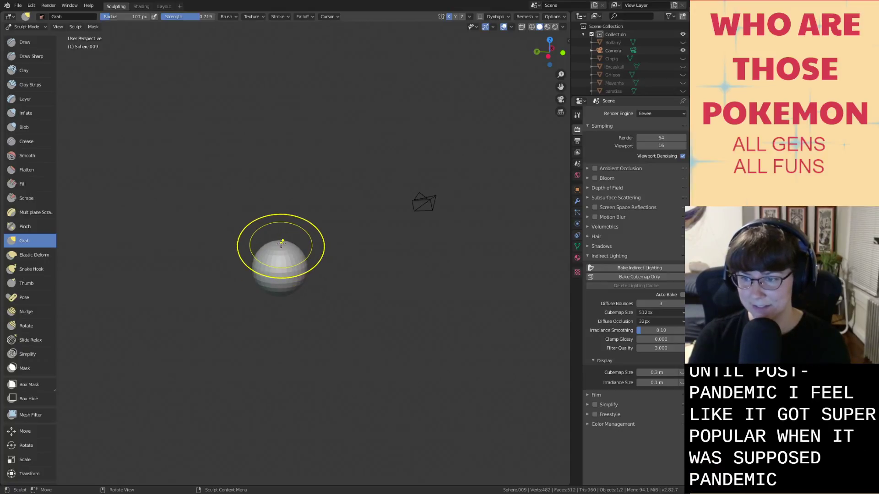
scroll(280, 245, up, 3)
scroll(274, 254, down, 3)
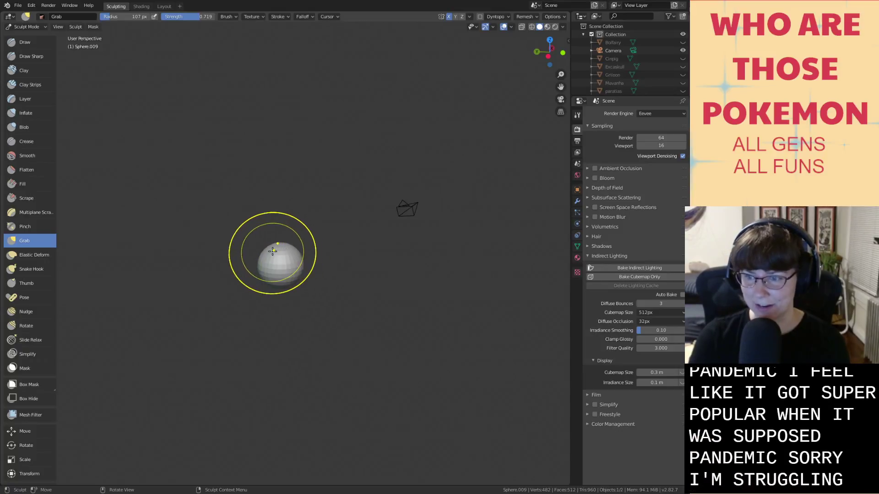
drag(274, 251, 281, 192)
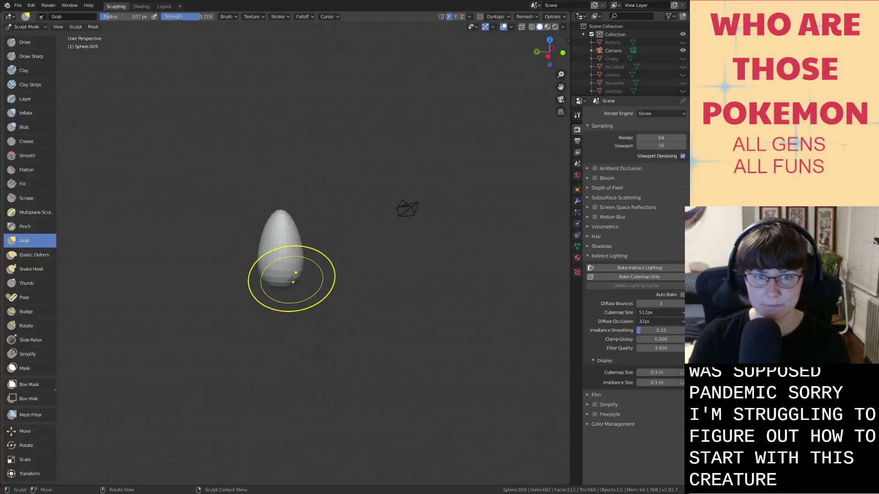
drag(291, 279, 284, 274)
drag(267, 275, 293, 246)
Enable Dyntopo for the elongated body, accepting the loss of vertex data.
click(480, 17)
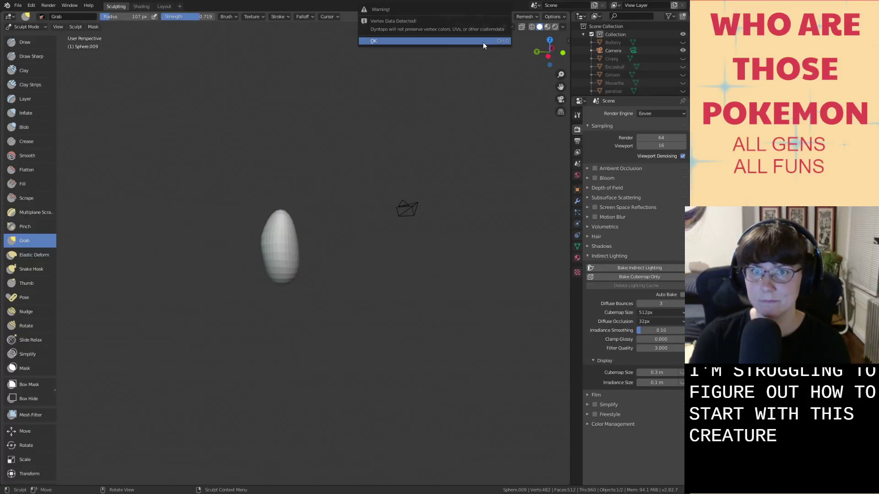
click(482, 41)
scroll(333, 252, up, 1)
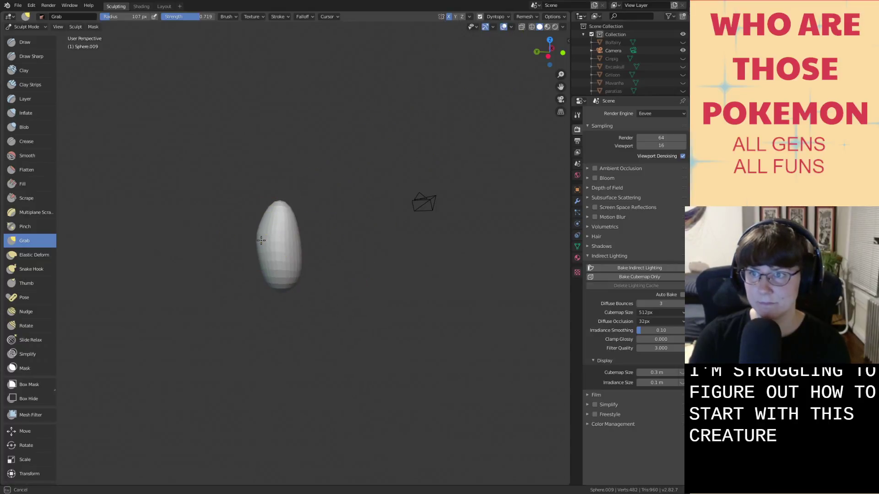
middle_drag(267, 239, 255, 240)
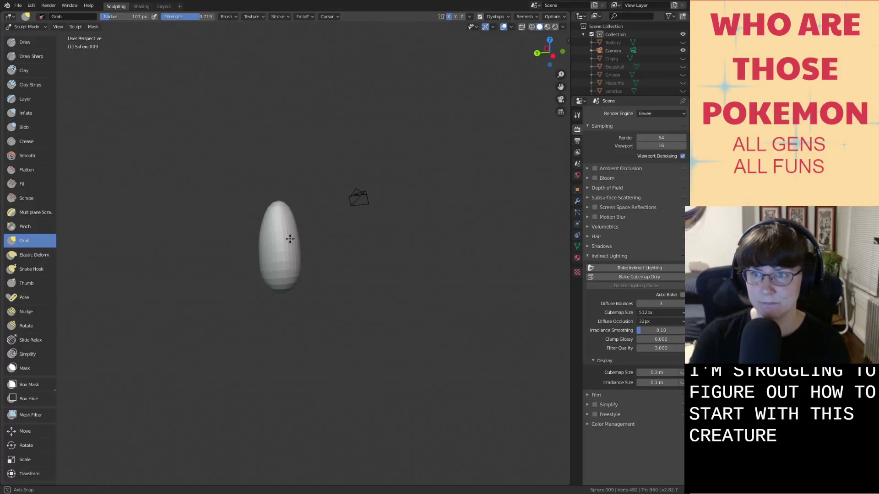
scroll(297, 261, up, 3)
shift+middle_drag(303, 304, 296, 275)
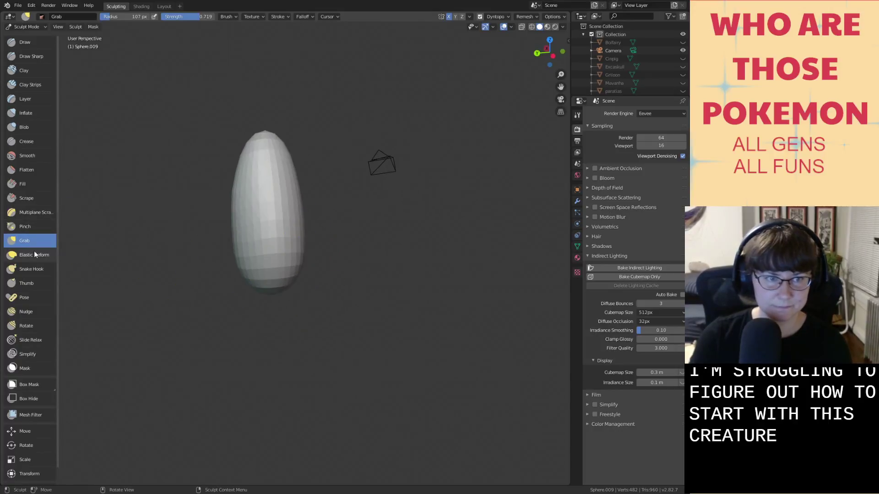
Build up two symmetrical leg stubs from the underside of the body with the Draw brush, undoing unwanted strokes.
click(36, 42)
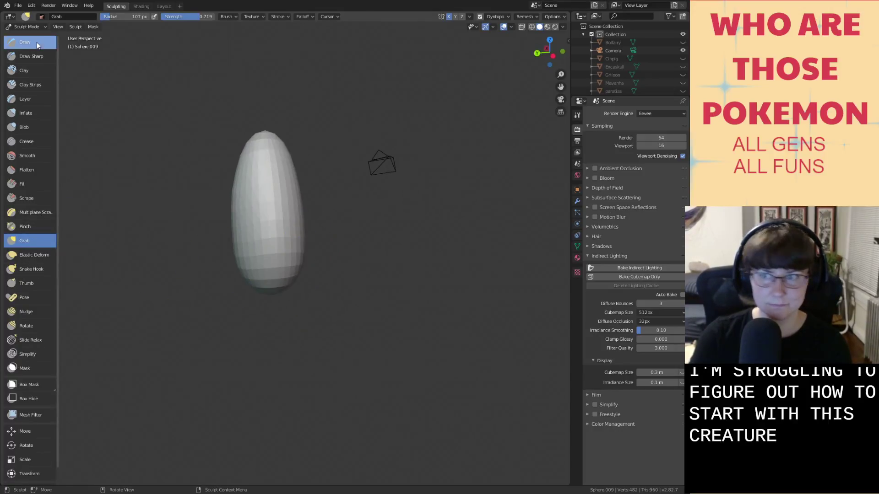
mouse_move(279, 281)
middle_down()
mouse_move(267, 251)
mouse_move(294, 253)
mouse_move(297, 275)
mouse_move(118, 292)
mouse_move(138, 291)
middle_up()
scroll(308, 252, up, 1)
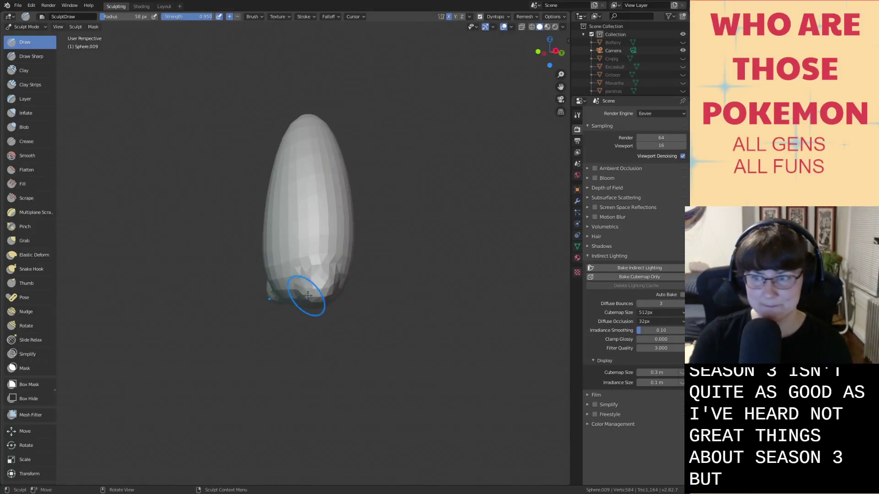
shift+middle_drag(316, 294, 303, 268)
key(ctrl+z)
drag(304, 272, 310, 288)
middle_drag(310, 288, 324, 279)
key(ctrl+z)
mouse_move(322, 264)
mouse_down()
mouse_move(316, 280)
mouse_move(327, 284)
mouse_up()
middle_drag(326, 285, 303, 289)
drag(304, 289, 314, 298)
middle_drag(314, 298, 313, 281)
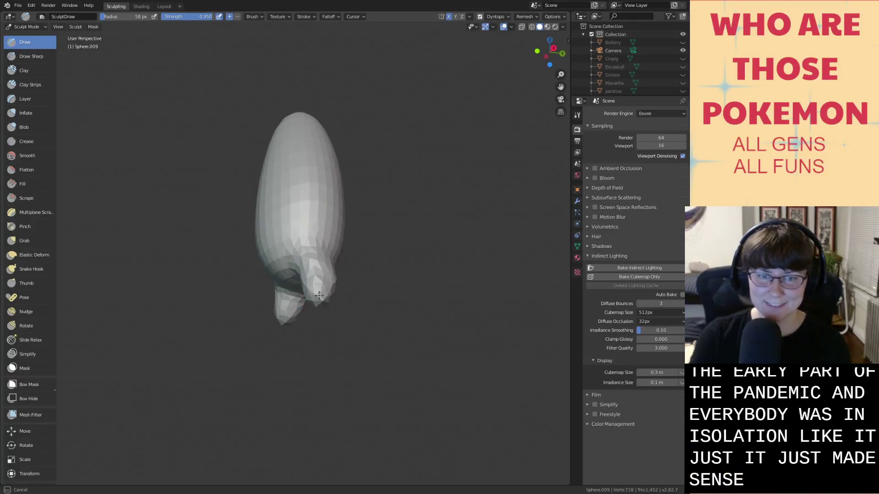
Lengthen the two legs downward and outward from the body and select the Smooth brush.
drag(319, 295, 321, 319)
mouse_move(321, 319)
middle_down()
mouse_move(326, 339)
mouse_move(342, 339)
middle_up()
key(i)
mouse_move(342, 339)
mouse_down()
mouse_move(353, 323)
mouse_move(377, 369)
mouse_up()
scroll(343, 326, up, 2)
scroll(318, 343, down, 5)
scroll(317, 331, up, 2)
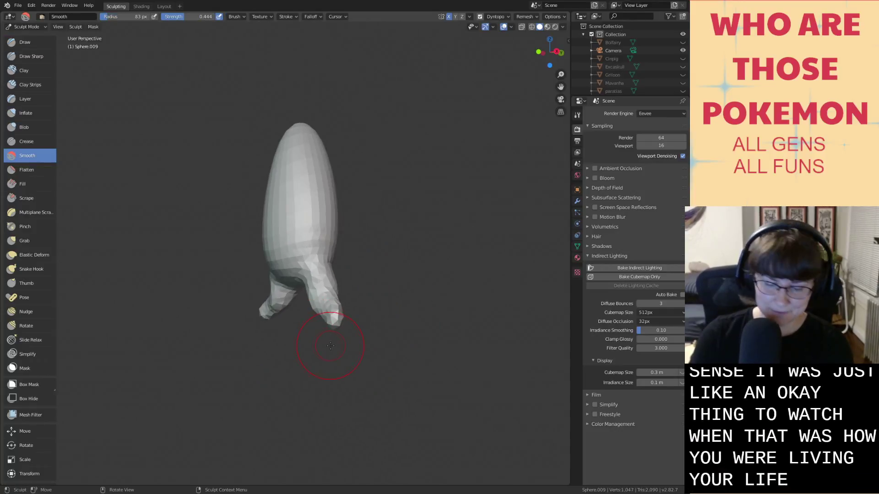
Smooth the two short legs and stretch them with Grab into longer, slimmer legs spread outward.
drag(335, 291, 334, 320)
middle_drag(333, 320, 343, 306)
key(g)
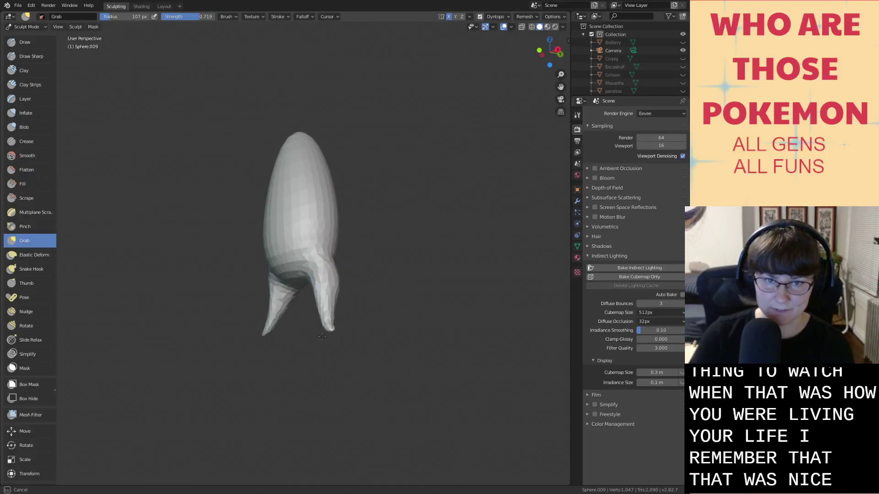
mouse_move(322, 337)
middle_down()
mouse_move(339, 333)
mouse_move(337, 326)
middle_up()
drag(336, 286, 339, 287)
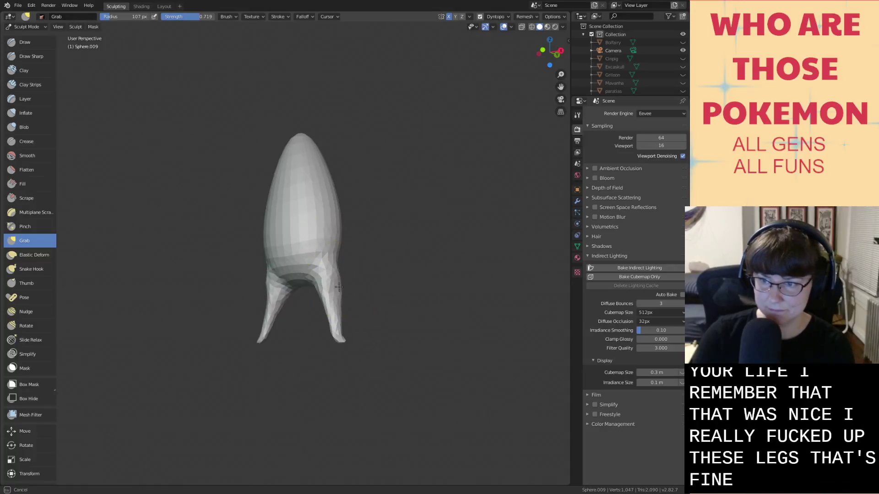
Thicken the legs along their length from hip to ankle with the Inflate brush and smooth the result.
key(i)
scroll(314, 294, up, 6)
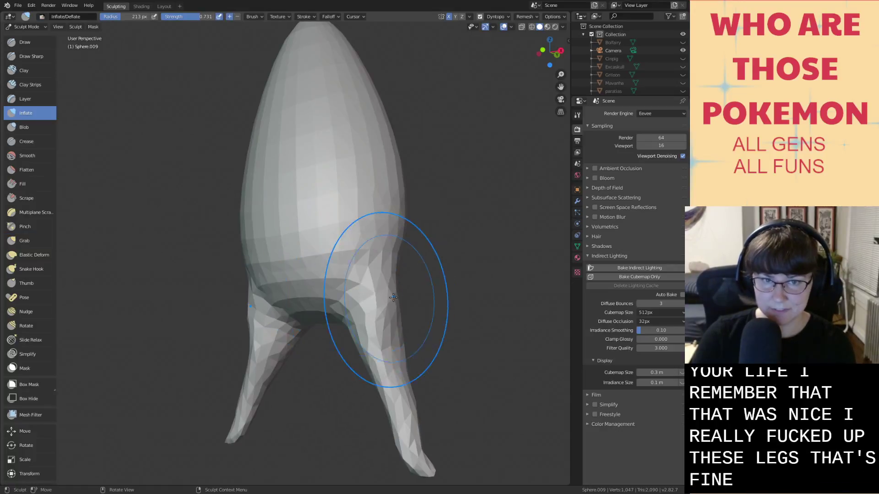
shift+right_drag(431, 345, 391, 267)
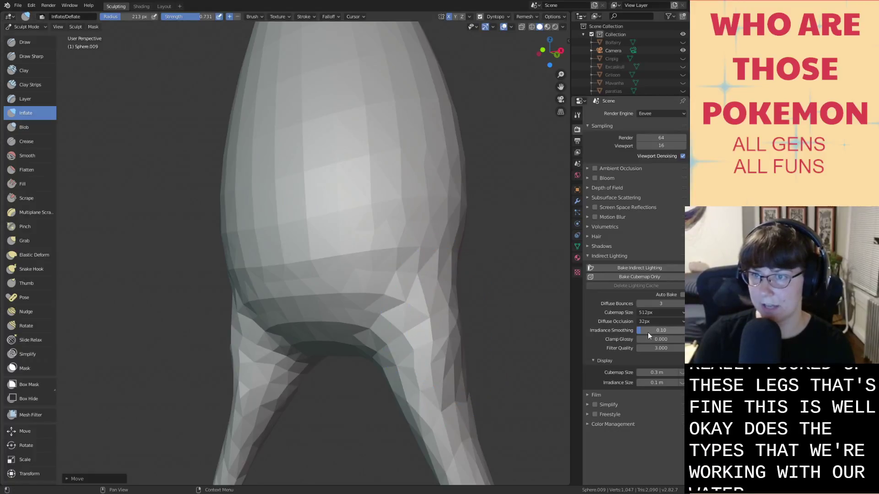
shift+middle_drag(423, 345, 353, 179)
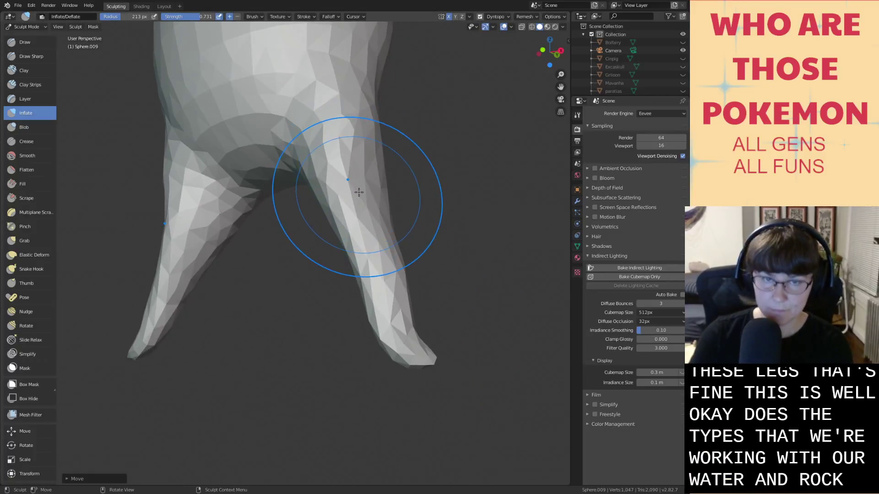
drag(367, 196, 390, 298)
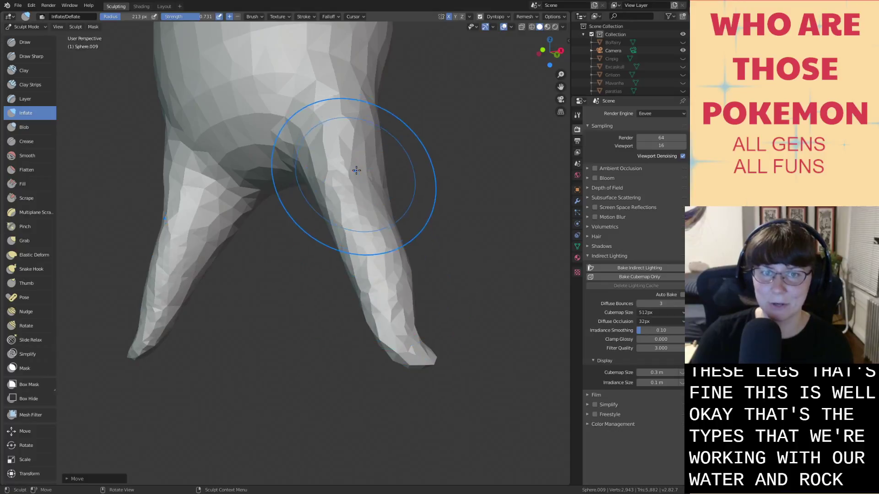
drag(352, 171, 348, 153)
mouse_move(367, 185)
mouse_down()
mouse_move(391, 321)
mouse_move(407, 343)
mouse_up()
mouse_move(390, 296)
mouse_down()
mouse_move(348, 164)
mouse_move(416, 324)
mouse_move(346, 167)
mouse_move(357, 232)
mouse_move(382, 229)
mouse_move(389, 243)
mouse_move(366, 196)
mouse_move(406, 328)
mouse_up()
key(shift+s)
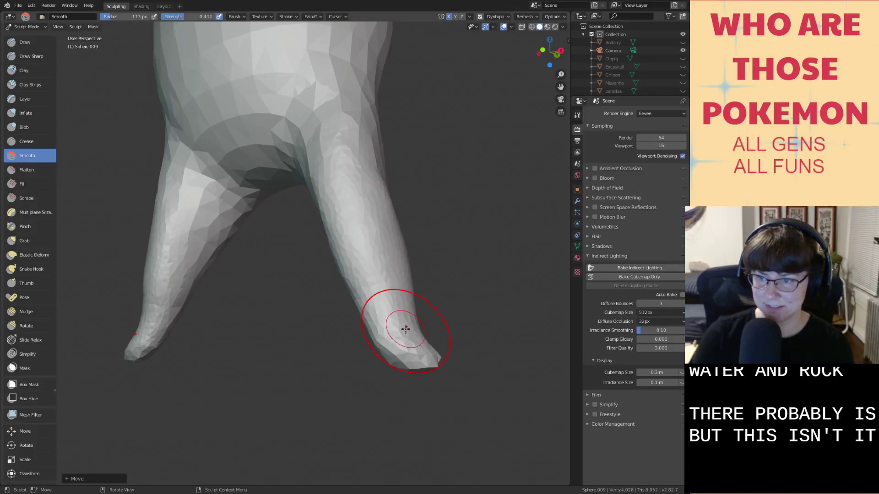
Reduce the Inflate brush radius to 72 px and swell the leg ends into rounded feet from several angles.
key(i)
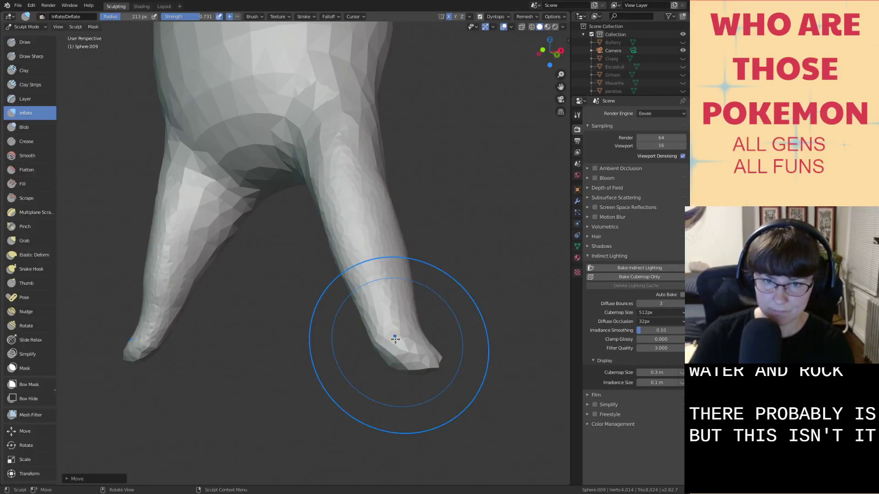
key(f)
click(403, 351)
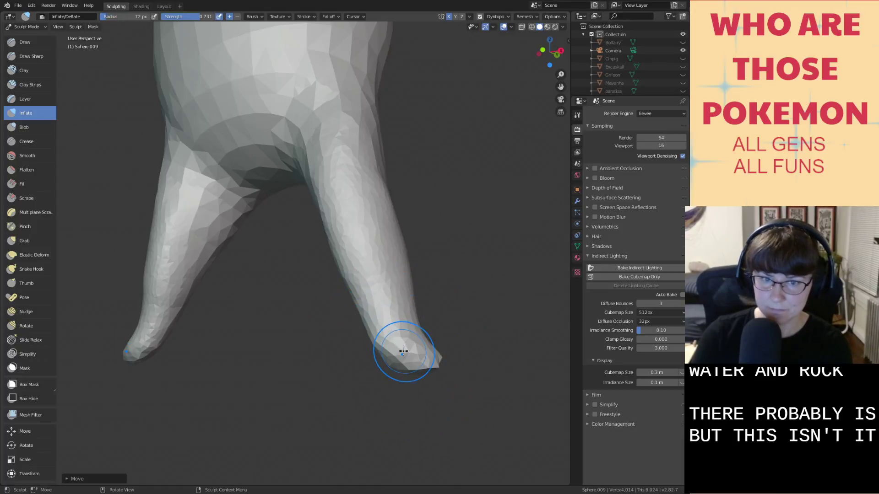
mouse_move(388, 347)
mouse_down()
mouse_move(428, 353)
mouse_move(385, 353)
mouse_up()
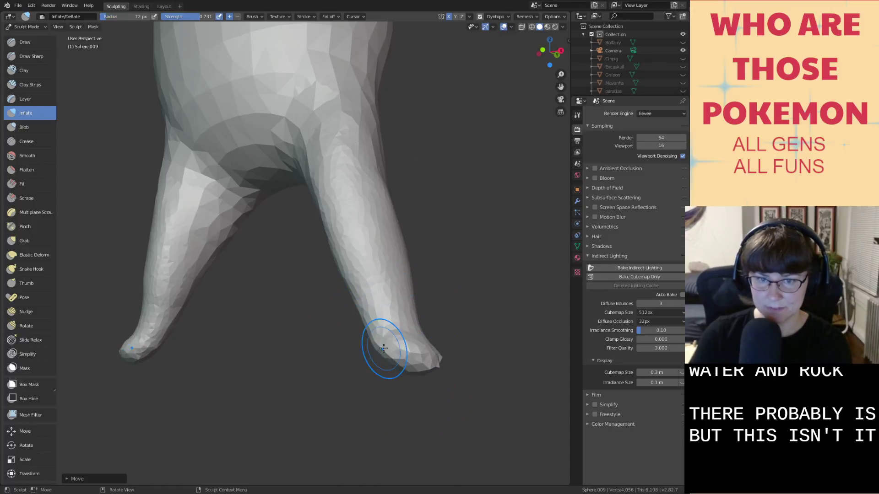
middle_drag(385, 352, 407, 379)
mouse_move(407, 379)
mouse_down()
mouse_move(418, 411)
mouse_move(357, 406)
mouse_move(399, 410)
mouse_up()
middle_drag(375, 414, 319, 429)
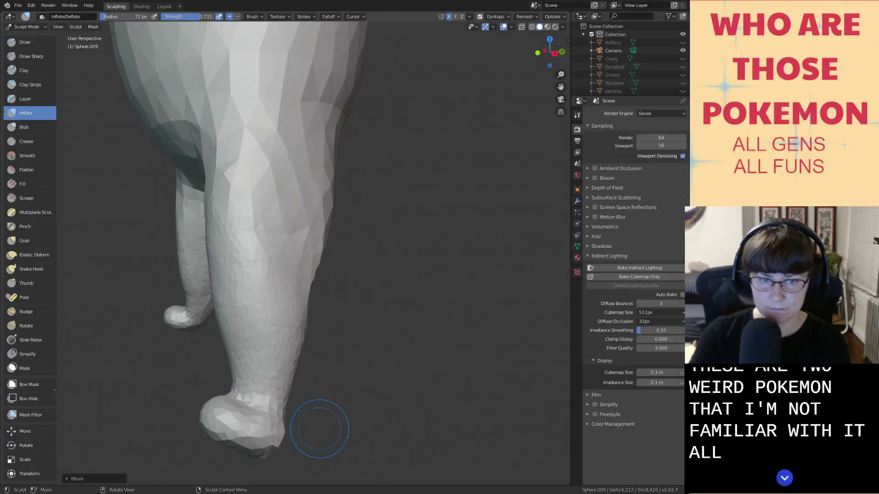
drag(304, 432, 249, 419)
middle_drag(249, 419, 306, 338)
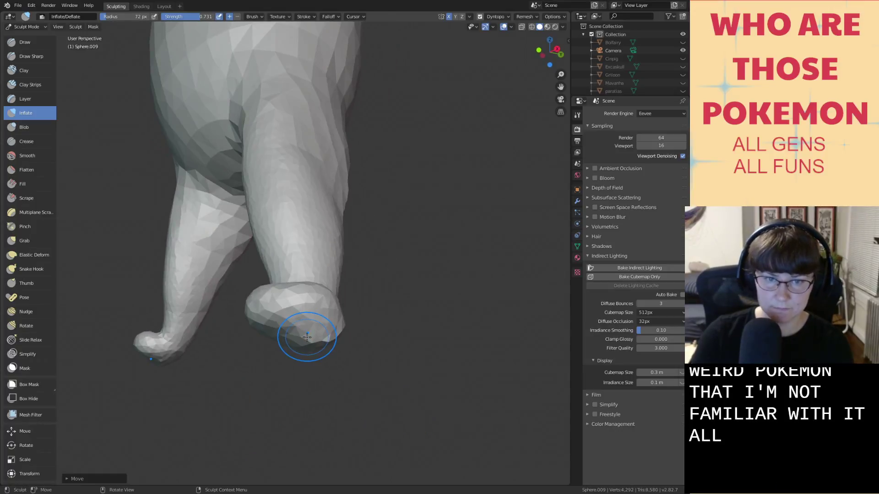
Smooth the foot and pull it outward with Grab into a wider paw shape.
key(shift+s)
drag(313, 337, 317, 331)
mouse_move(314, 345)
middle_down()
mouse_move(395, 381)
mouse_move(389, 348)
mouse_move(436, 333)
mouse_move(419, 358)
middle_up()
key(g)
mouse_move(407, 391)
mouse_down()
mouse_move(414, 404)
mouse_move(439, 387)
mouse_move(423, 387)
mouse_up()
mouse_move(424, 387)
middle_down()
mouse_move(386, 328)
mouse_move(390, 294)
mouse_move(371, 303)
mouse_move(341, 240)
middle_up()
scroll(341, 240, down, 2)
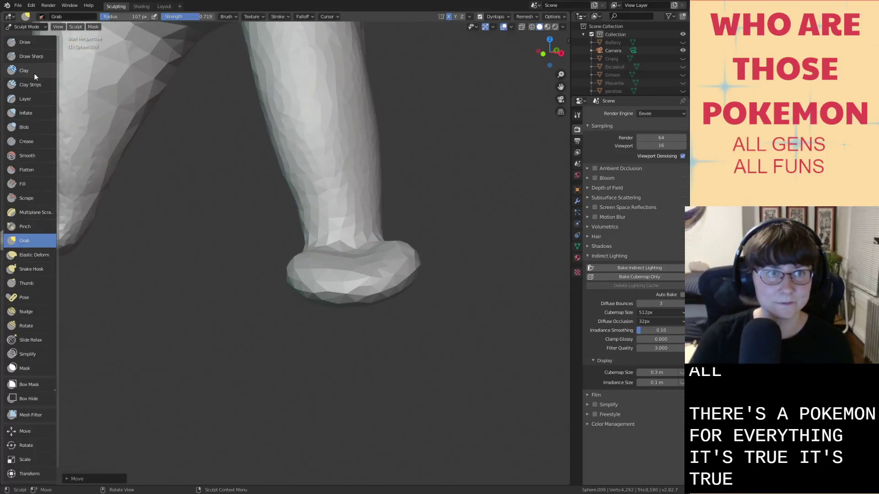
Carve two grooves down the front of the foot with the Crease brush to separate three toes.
click(28, 143)
scroll(391, 289, up, 2)
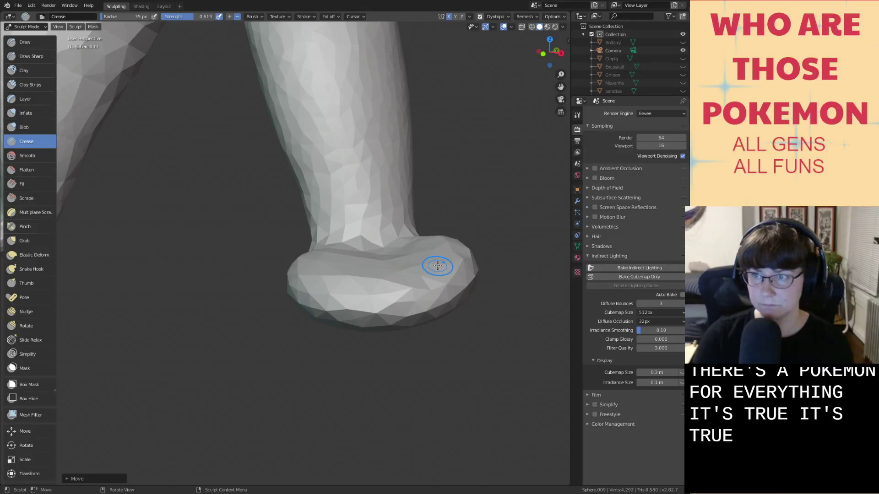
drag(438, 265, 455, 298)
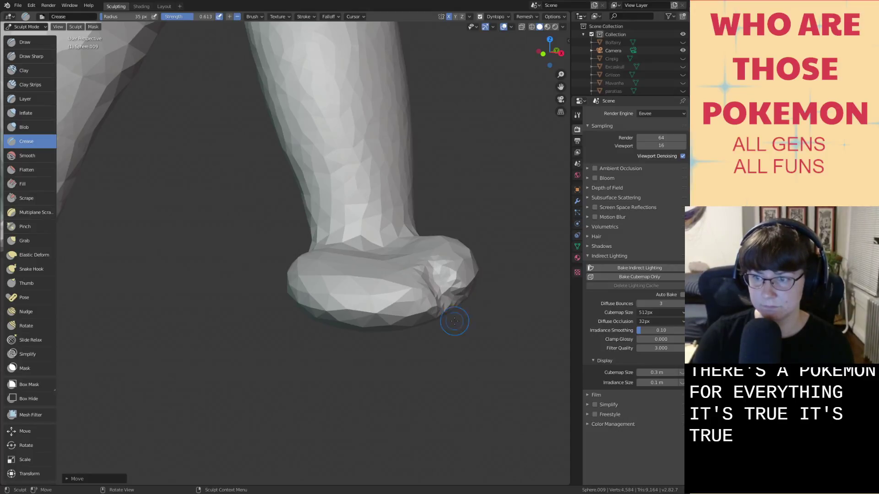
drag(357, 263, 344, 326)
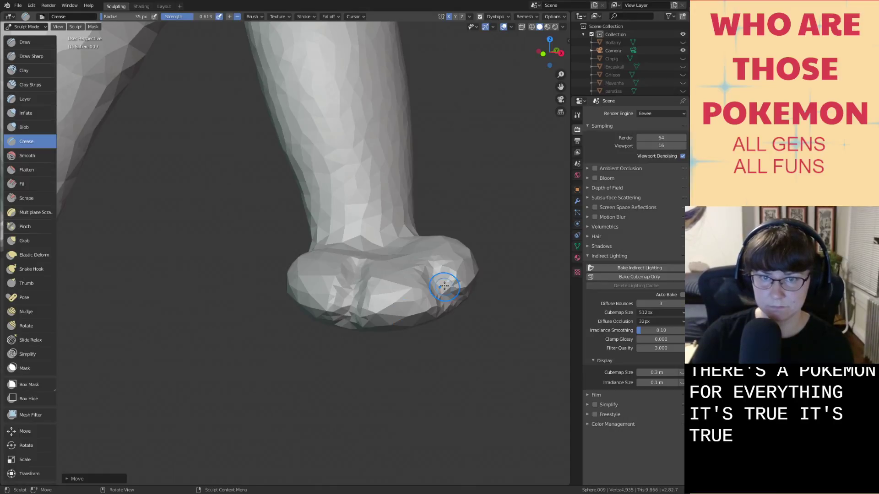
drag(444, 286, 446, 312)
middle_drag(414, 261, 416, 308)
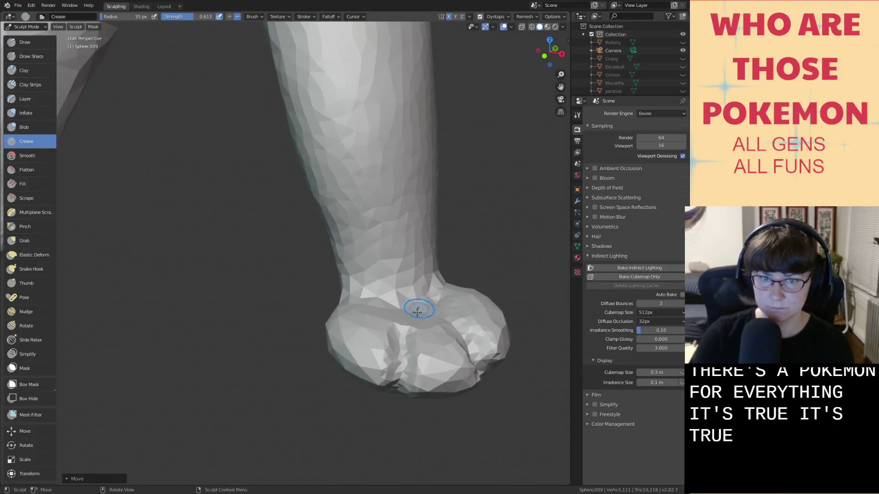
mouse_move(416, 308)
mouse_down()
mouse_move(402, 345)
mouse_move(392, 341)
mouse_move(392, 362)
mouse_move(412, 336)
mouse_up()
Shrink the Smooth brush radius to 64 px and soften the grooves between the toes.
key(s)
key(bracketleft)
key(bracketleft)
key(bracketleft)
key(ctrl+z)
key(bracketleft)
key(bracketleft)
drag(413, 336, 407, 365)
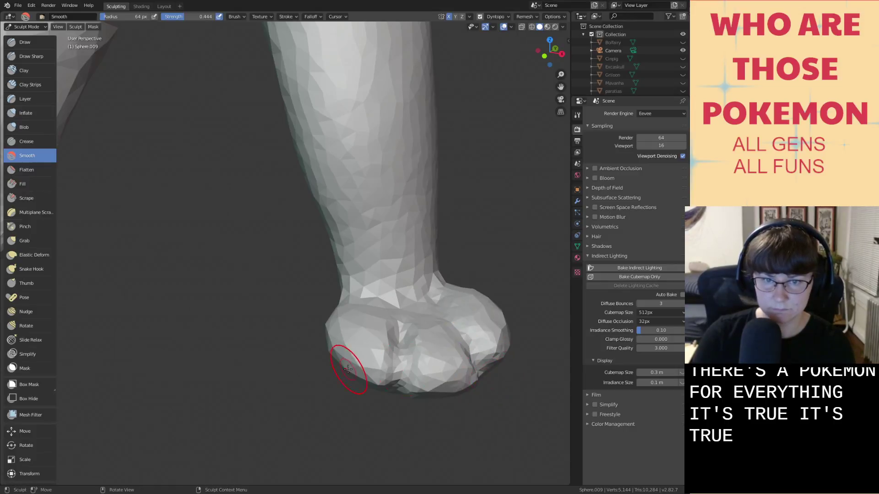
Enlarge the Smooth brush radius to 174 px and brush over the upper end of the body.
scroll(333, 333, down, 5)
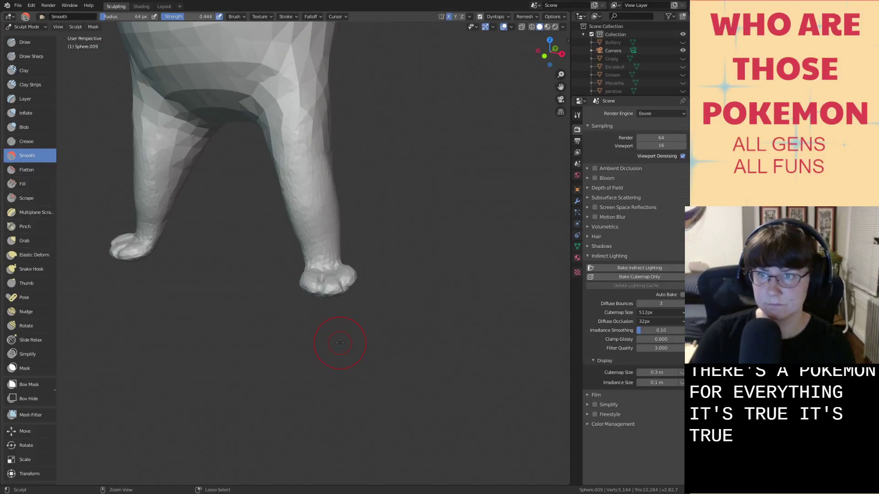
shift+middle_drag(340, 323, 392, 366)
ctrl+middle_drag(351, 240, 345, 351)
mouse_move(390, 229)
shift+middle_down()
mouse_move(397, 318)
mouse_move(421, 303)
shift+middle_up()
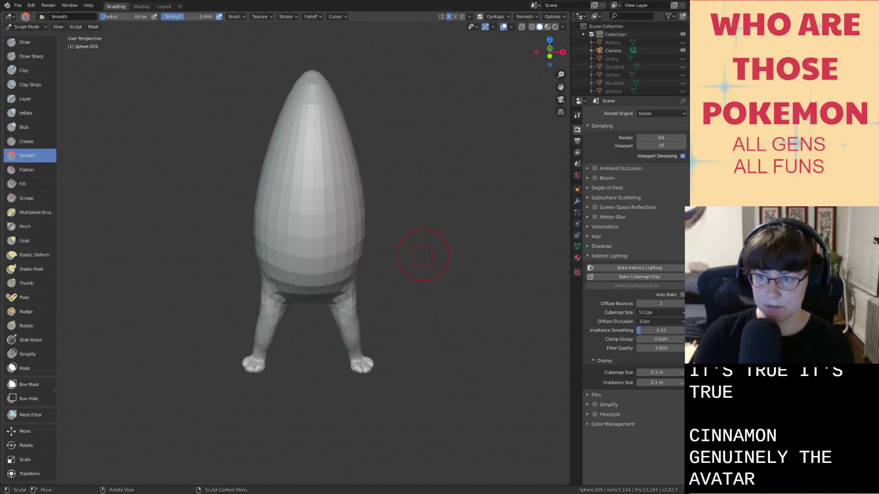
scroll(423, 255, down, 1)
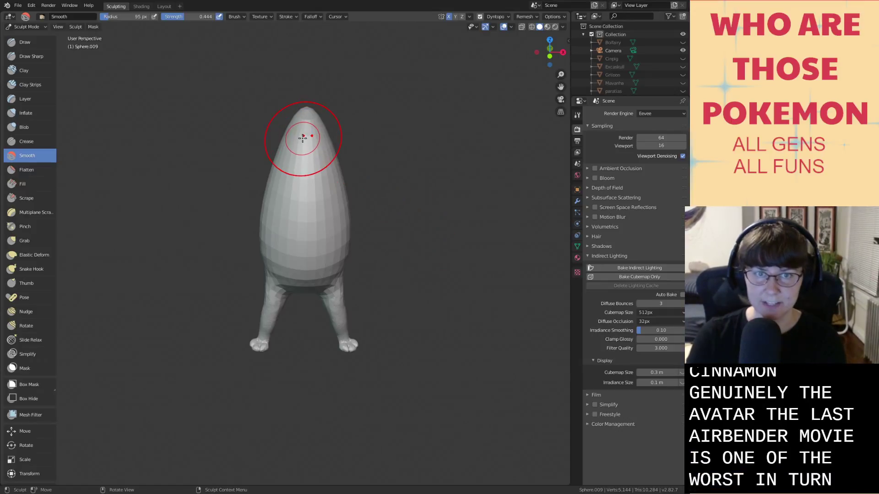
key(f)
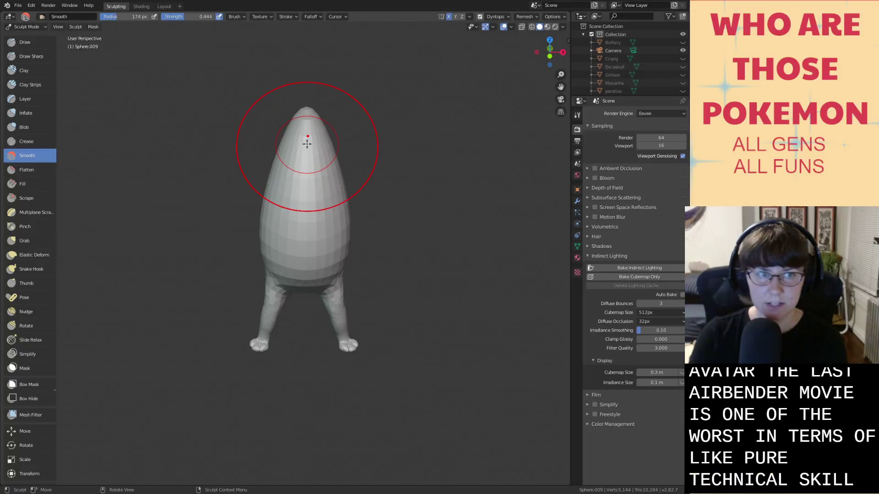
click(311, 147)
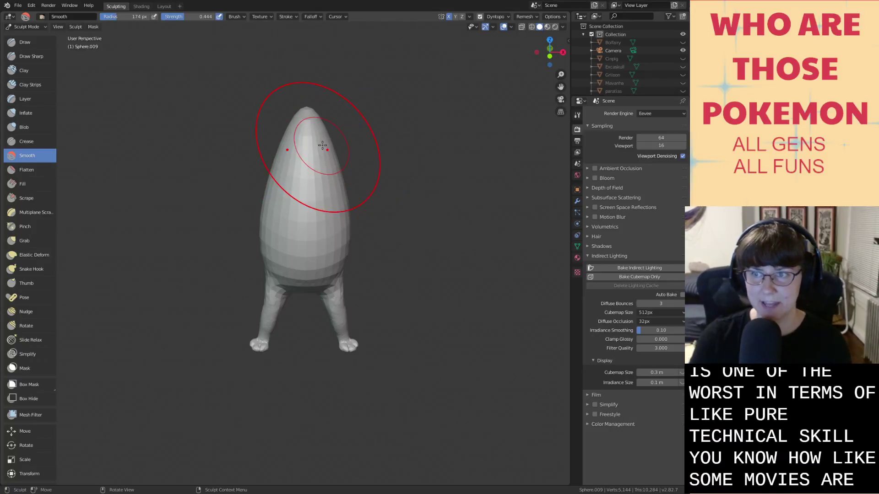
drag(320, 133, 329, 125)
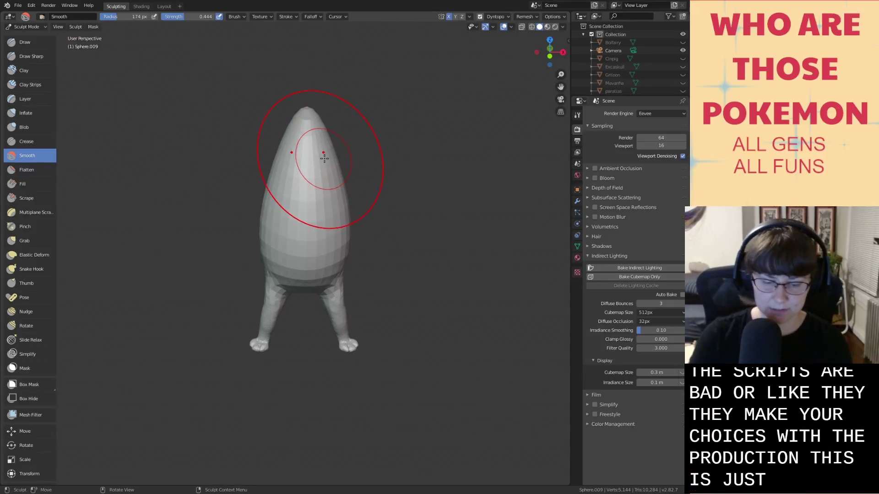
Pull the upper part of the body outward and upward with Grab to form a wide, boxy head.
key(g)
mouse_move(329, 144)
mouse_down()
mouse_move(348, 115)
mouse_move(376, 114)
mouse_move(358, 156)
mouse_move(382, 164)
mouse_up()
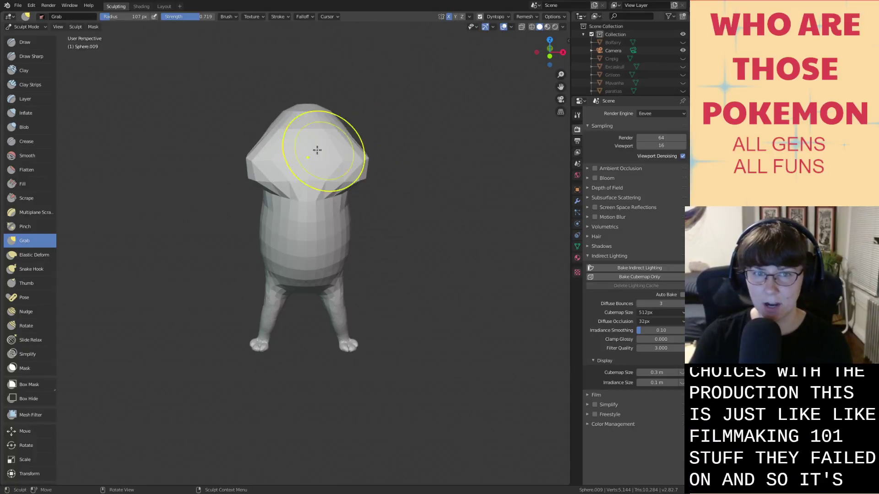
drag(317, 150, 355, 101)
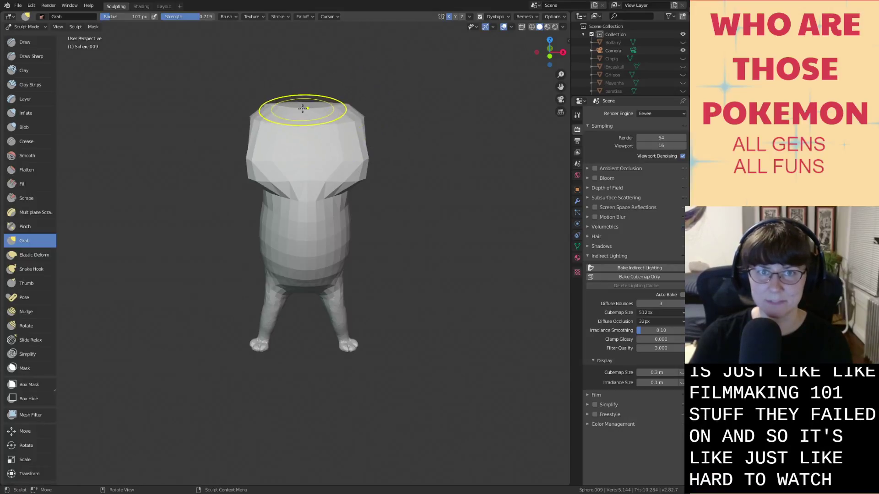
mouse_move(302, 108)
mouse_down()
mouse_move(309, 85)
mouse_move(344, 103)
mouse_up()
mouse_move(369, 129)
mouse_down()
mouse_move(385, 186)
mouse_move(383, 167)
mouse_up()
mouse_move(362, 130)
mouse_down()
mouse_move(385, 117)
mouse_move(364, 59)
mouse_up()
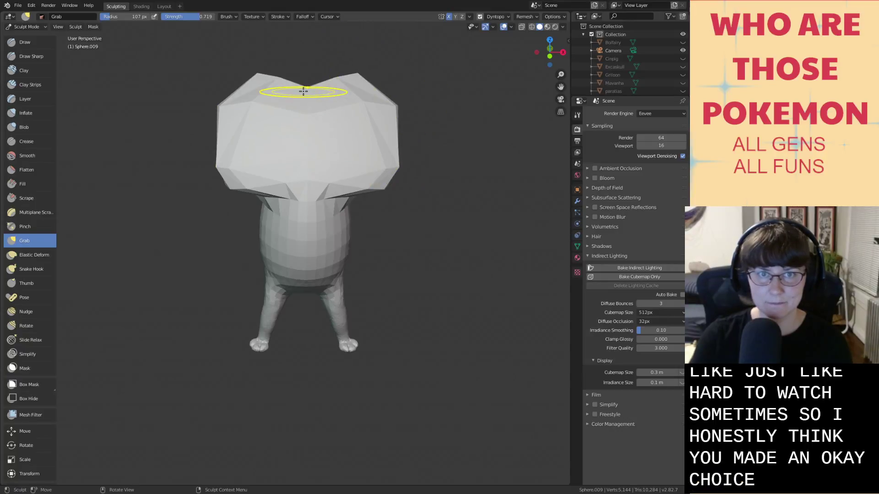
drag(303, 91, 309, 51)
Round off the boxy head with the Inflate and Smooth brushes.
key(i)
scroll(314, 114, down, 3)
mouse_move(306, 180)
mouse_down()
mouse_move(298, 196)
mouse_move(316, 176)
mouse_move(284, 192)
mouse_move(306, 188)
mouse_up()
key(s)
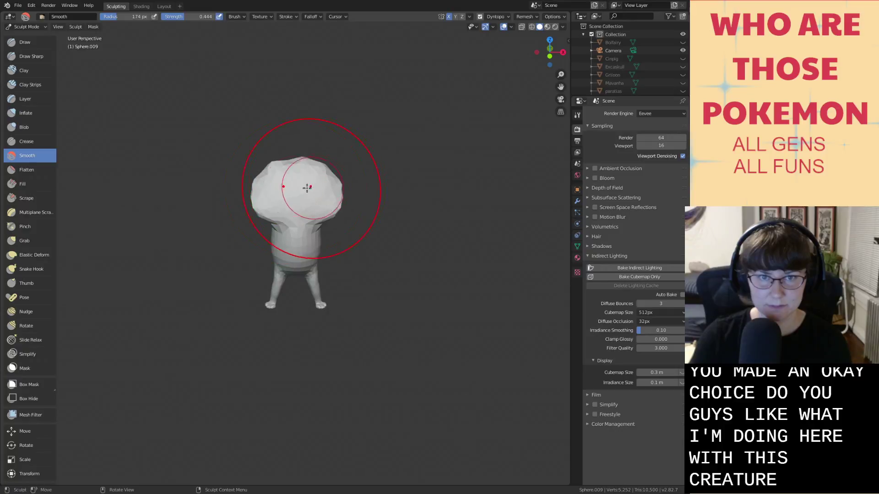
key(i)
scroll(295, 185, up, 4)
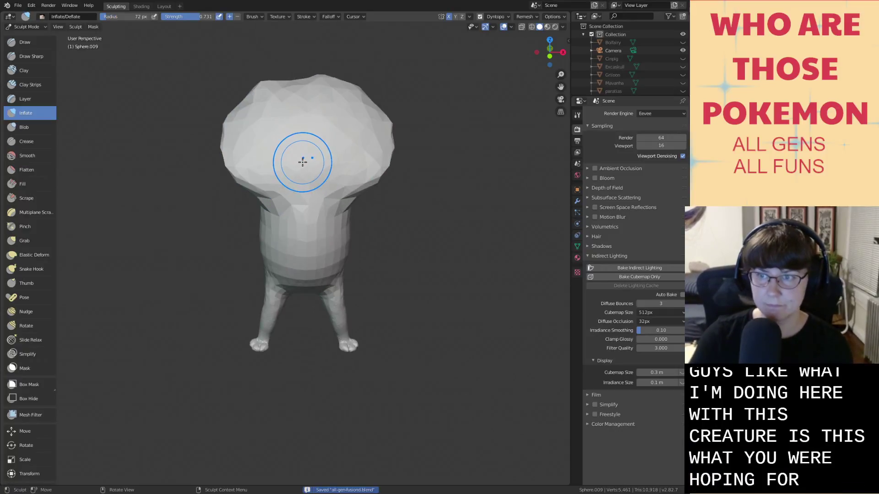
Stretch the head's top corners and lower sides outward with Grab to make the head broader.
key(g)
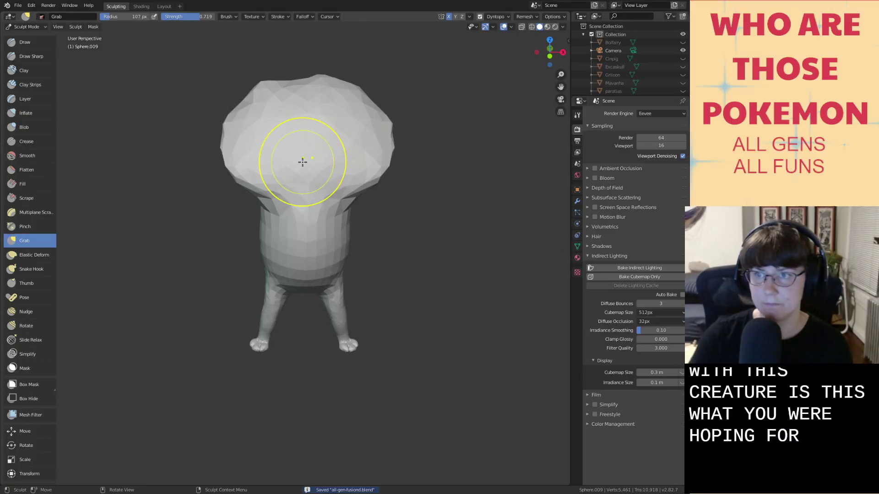
scroll(302, 161, down, 2)
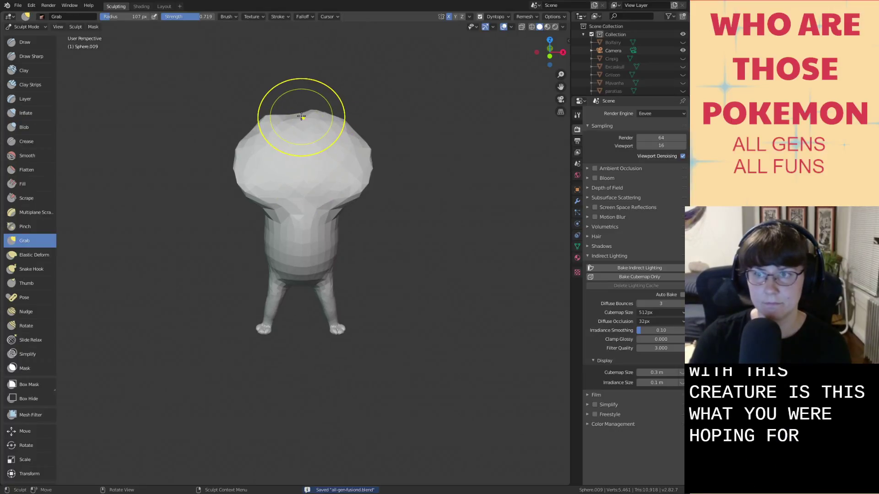
mouse_move(297, 115)
mouse_down()
mouse_move(299, 97)
mouse_move(260, 101)
mouse_up()
mouse_move(251, 126)
mouse_down()
mouse_move(236, 120)
mouse_move(224, 170)
mouse_up()
mouse_move(243, 189)
mouse_down()
mouse_move(262, 219)
mouse_move(299, 214)
mouse_up()
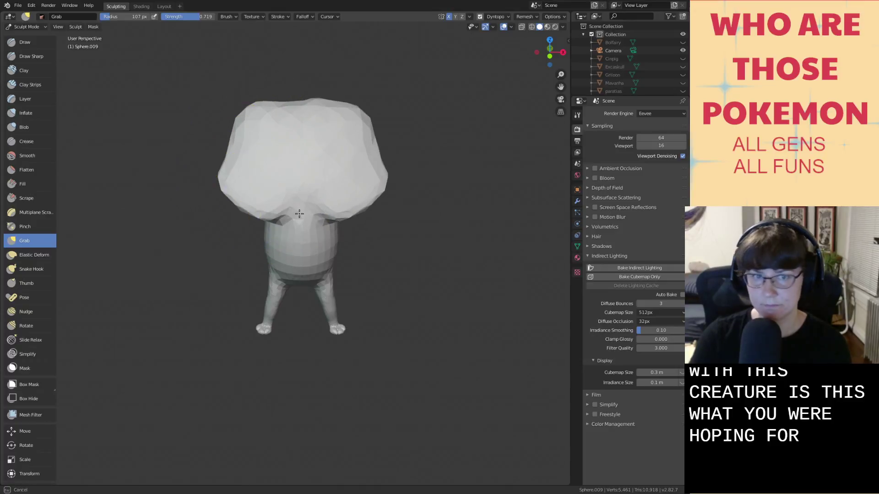
Pull the head's lower front down over the body with Grab and reshape its sides into a rounder outline.
middle_drag(315, 200, 251, 221)
mouse_move(251, 221)
mouse_down()
mouse_move(232, 234)
mouse_move(251, 244)
mouse_move(228, 241)
mouse_move(254, 253)
mouse_up()
mouse_move(258, 253)
middle_down()
mouse_move(308, 227)
mouse_move(345, 222)
middle_up()
mouse_move(345, 223)
mouse_down()
mouse_move(373, 166)
mouse_move(382, 167)
mouse_move(369, 146)
mouse_move(371, 130)
mouse_up()
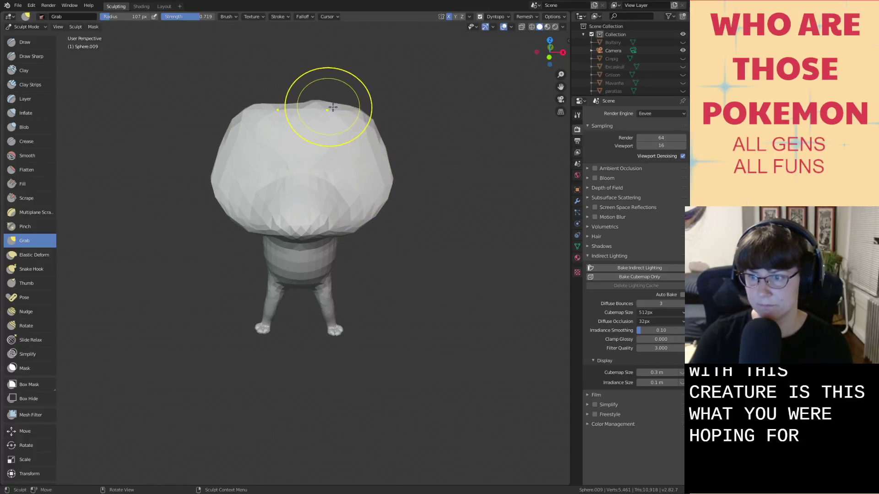
mouse_move(367, 166)
mouse_down()
mouse_move(373, 198)
mouse_move(355, 216)
mouse_up()
drag(384, 171, 383, 172)
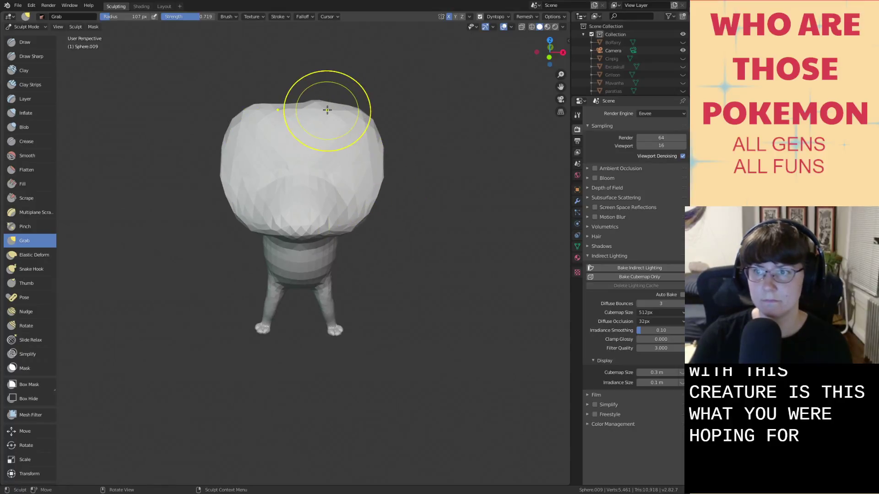
Save the Blender file with the sculpted creature.
mouse_move(325, 130)
shift+middle_down()
mouse_move(329, 154)
mouse_move(355, 173)
mouse_move(342, 173)
mouse_move(339, 200)
shift+middle_up()
key(ctrl+s)
scroll(337, 151, up, 2)
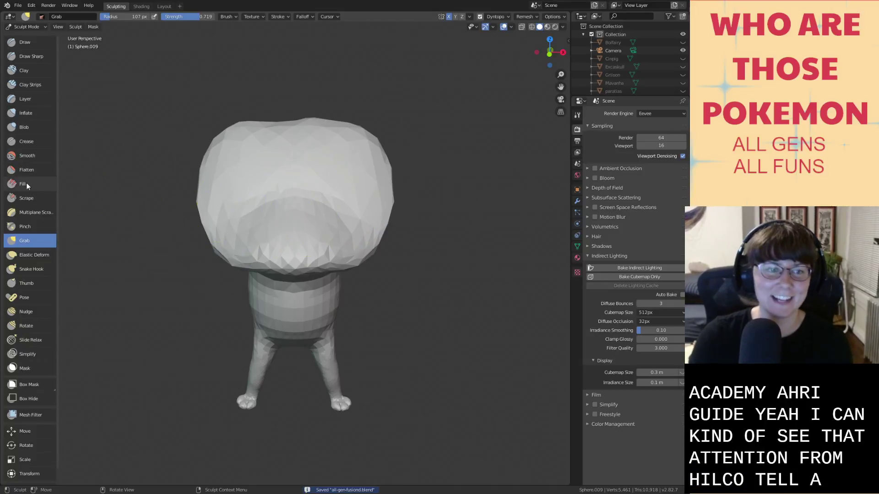
Build up the surface on the front of the head with Inflate and even it out with Smooth.
click(30, 269)
middle_drag(335, 173, 349, 181)
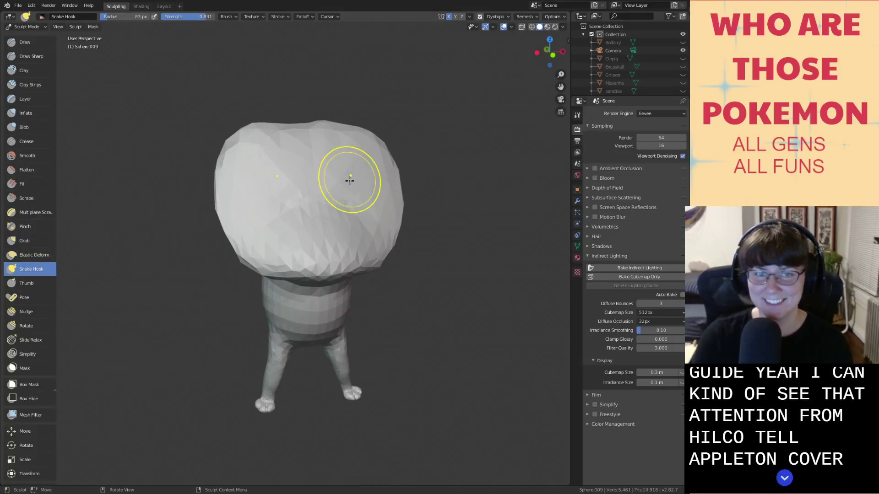
scroll(349, 182, up, 1)
key(i)
mouse_move(311, 158)
mouse_down()
mouse_move(344, 183)
mouse_move(255, 151)
mouse_move(276, 208)
mouse_up()
mouse_move(347, 168)
mouse_down()
mouse_move(267, 202)
mouse_move(355, 147)
mouse_up()
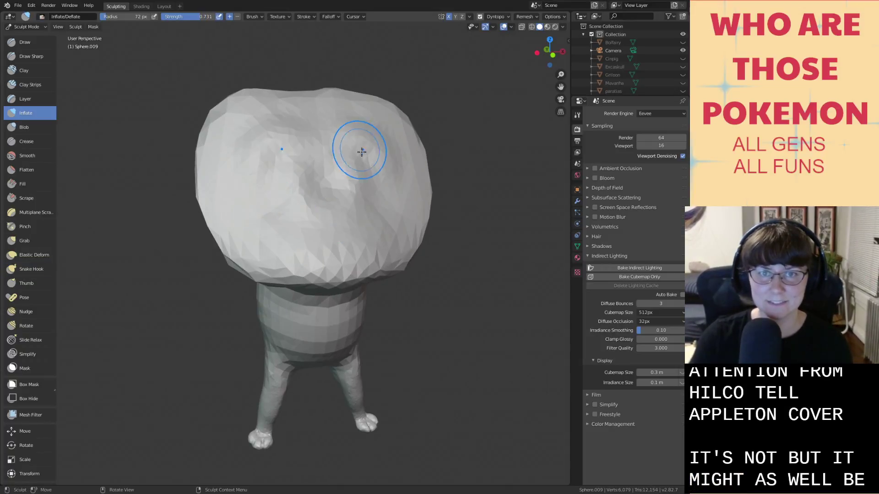
key(s)
drag(325, 172, 300, 208)
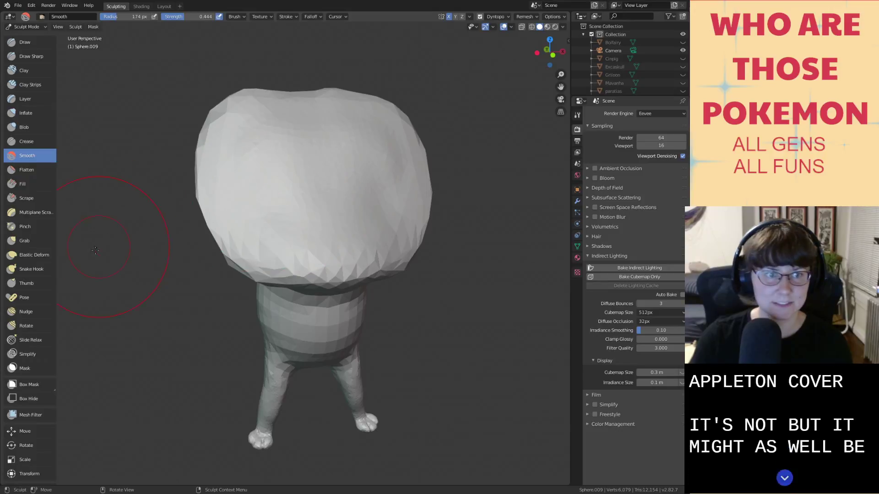
Pull a mirrored pair of long tentacles outward from the upper face with Snake Hook and bend their tips down.
click(39, 268)
middle_drag(339, 189, 349, 187)
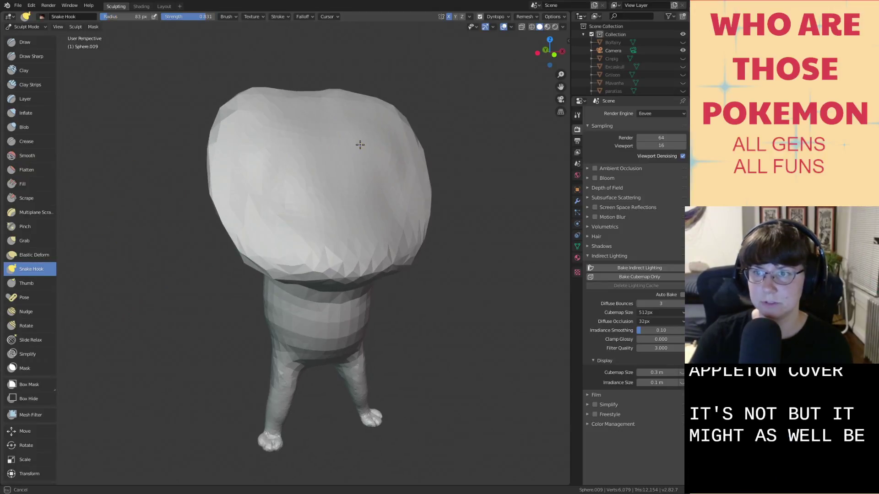
drag(371, 133, 430, 107)
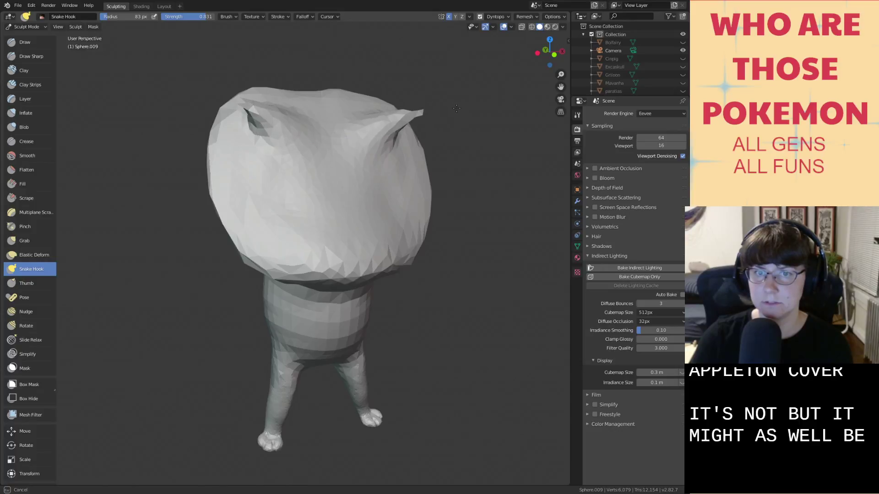
middle_drag(456, 108, 449, 110)
drag(396, 121, 438, 116)
middle_drag(441, 116, 396, 132)
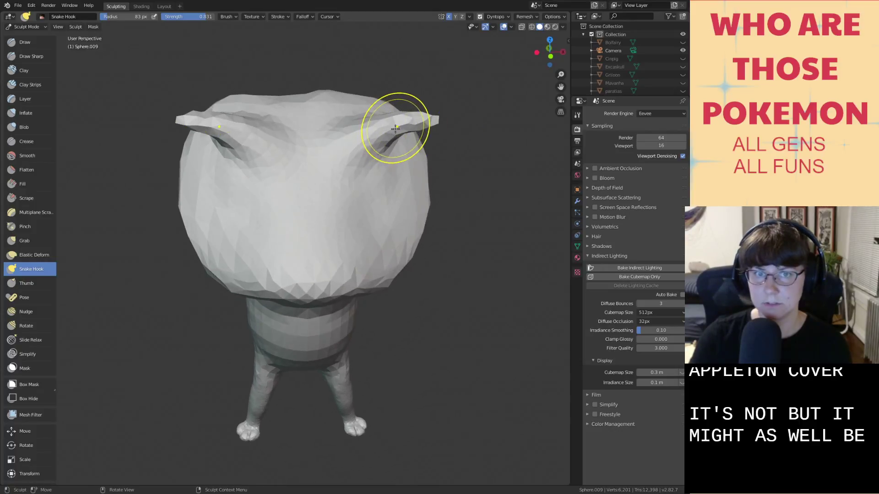
drag(395, 129, 430, 122)
middle_drag(461, 131, 427, 117)
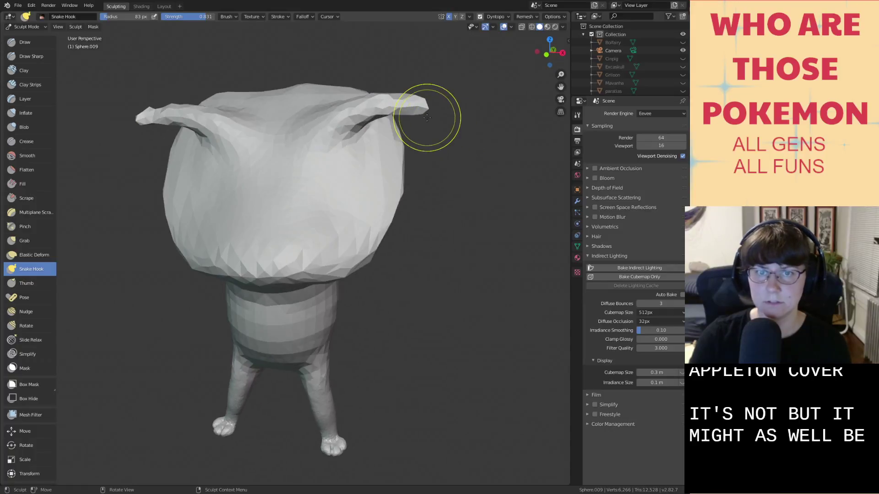
drag(447, 120, 443, 133)
mouse_move(443, 133)
middle_down()
mouse_move(490, 135)
mouse_move(481, 136)
middle_up()
Pull a second mirrored pair of tentacles outward from mid-face below the first with Snake Hook, curving the ends down.
middle_drag(385, 179, 397, 185)
drag(384, 178, 456, 166)
mouse_move(467, 166)
middle_down()
mouse_move(441, 183)
mouse_move(356, 163)
middle_up()
drag(394, 164, 413, 182)
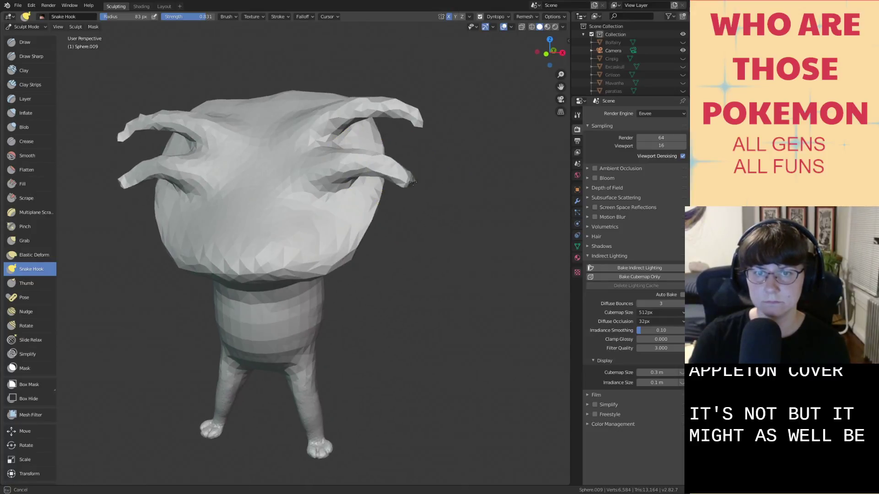
middle_drag(423, 193, 447, 184)
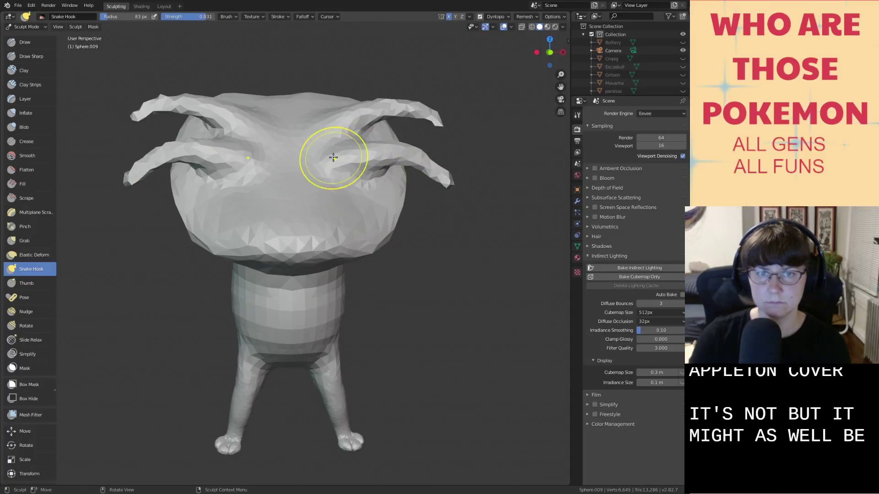
middle_drag(349, 182, 368, 187)
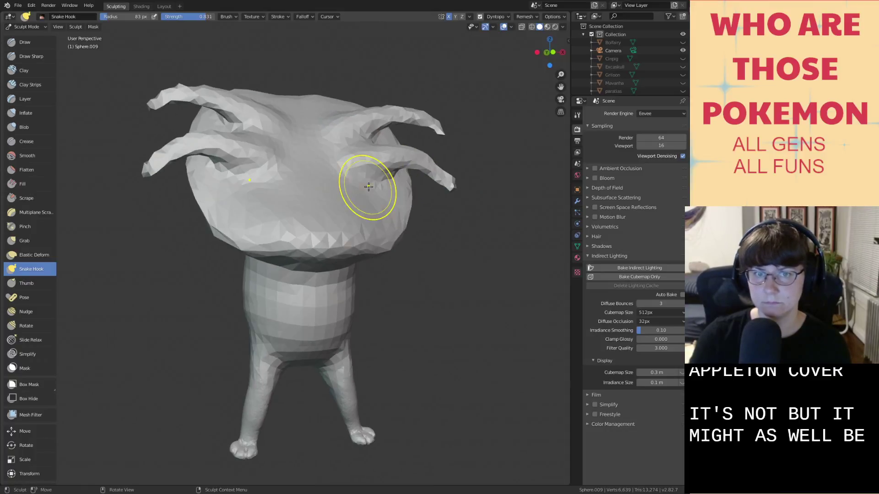
Pull a third, shorter pair of tentacles out below the second with Snake Hook and curve their ends down.
mouse_move(346, 188)
mouse_down()
mouse_move(391, 188)
mouse_move(351, 190)
mouse_move(371, 177)
mouse_up()
key(ctrl+z)
middle_drag(384, 188, 396, 209)
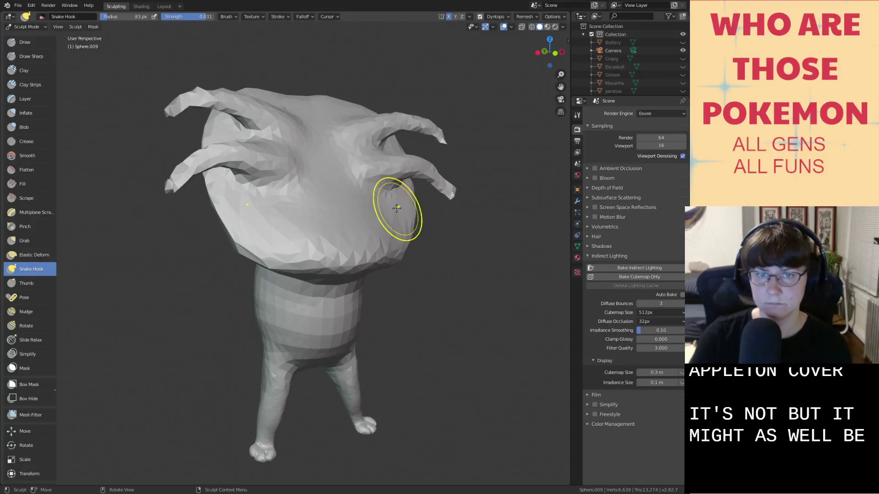
scroll(397, 206, up, 1)
mouse_move(400, 194)
mouse_down()
mouse_move(450, 176)
mouse_move(477, 187)
mouse_up()
middle_drag(477, 187, 439, 189)
drag(450, 185, 474, 197)
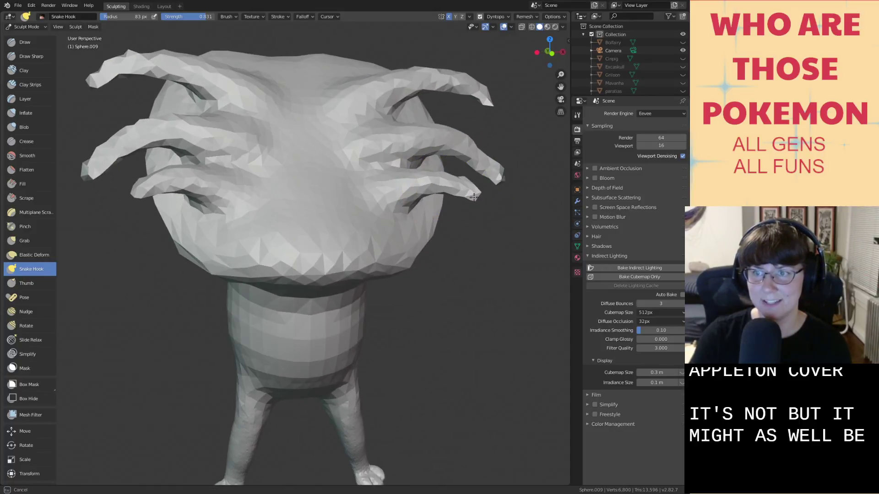
middle_drag(475, 197, 459, 202)
drag(437, 200, 459, 229)
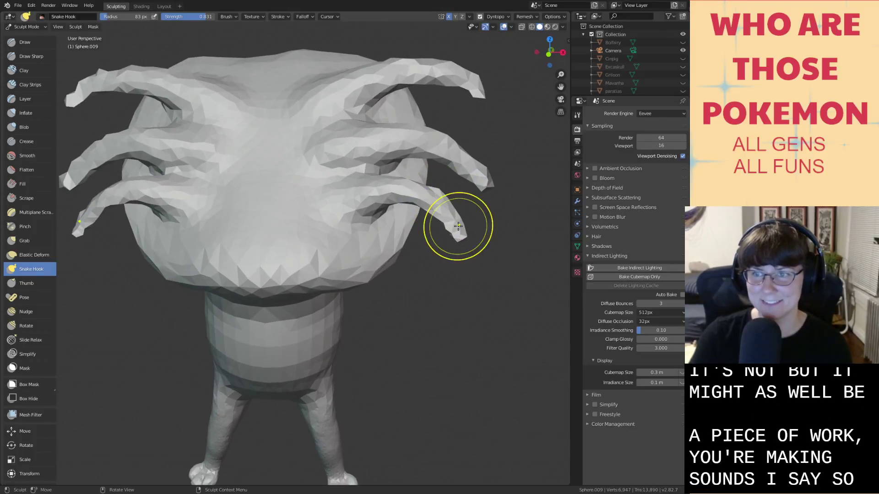
Draw a fourth pair of tentacles out of the lower face with Snake Hook and hang them down over the body.
mouse_move(412, 232)
middle_down()
mouse_move(438, 243)
mouse_move(433, 186)
mouse_move(449, 169)
middle_up()
drag(385, 161, 380, 161)
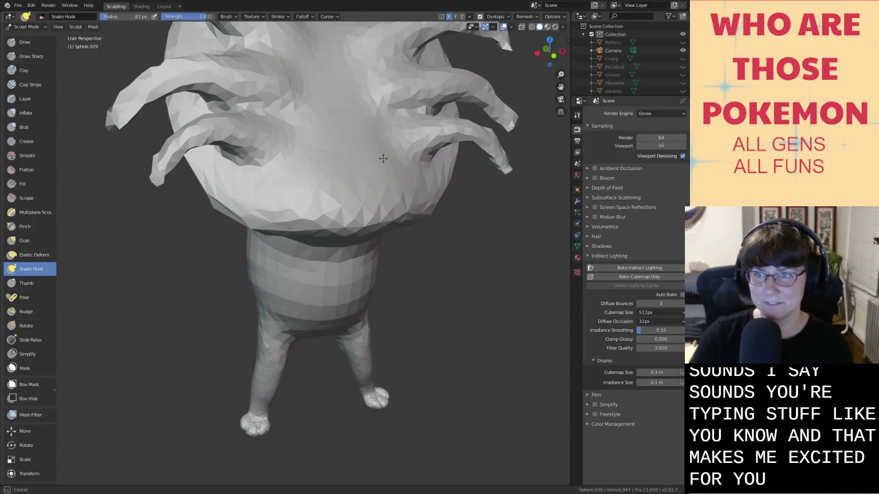
middle_drag(383, 159, 416, 173)
drag(420, 177, 454, 176)
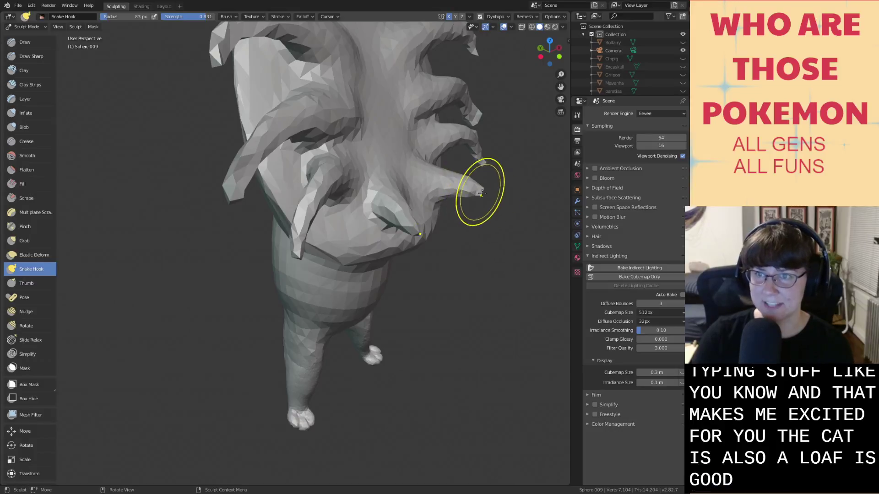
mouse_move(488, 210)
mouse_down()
mouse_move(480, 196)
mouse_move(497, 234)
mouse_up()
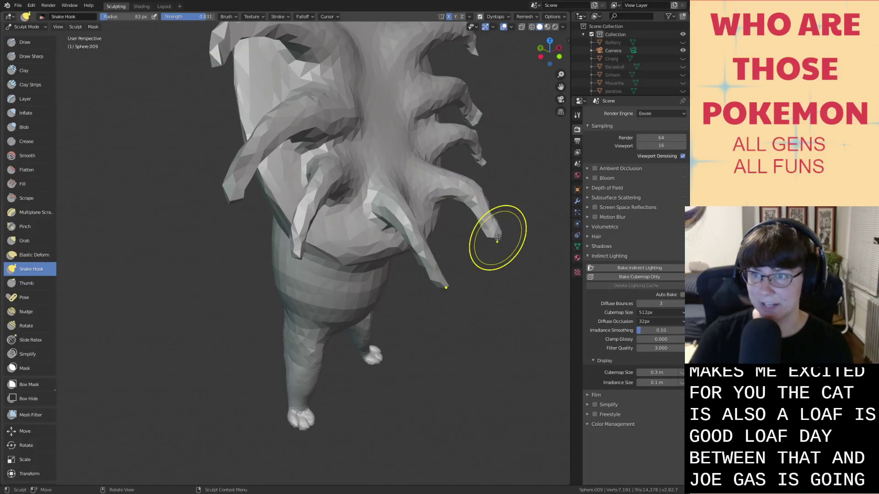
mouse_move(497, 234)
middle_down()
mouse_move(474, 241)
mouse_move(463, 224)
middle_up()
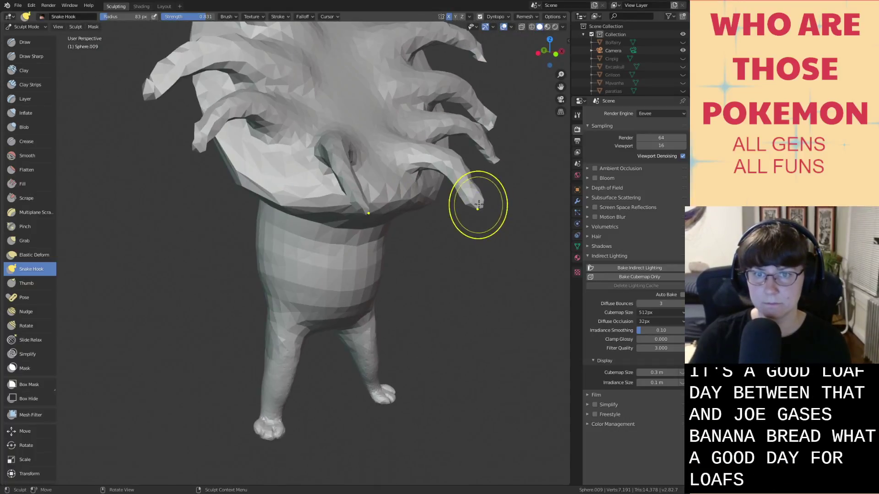
drag(478, 205, 483, 230)
mouse_move(482, 238)
middle_down()
mouse_move(436, 226)
mouse_move(456, 280)
middle_up()
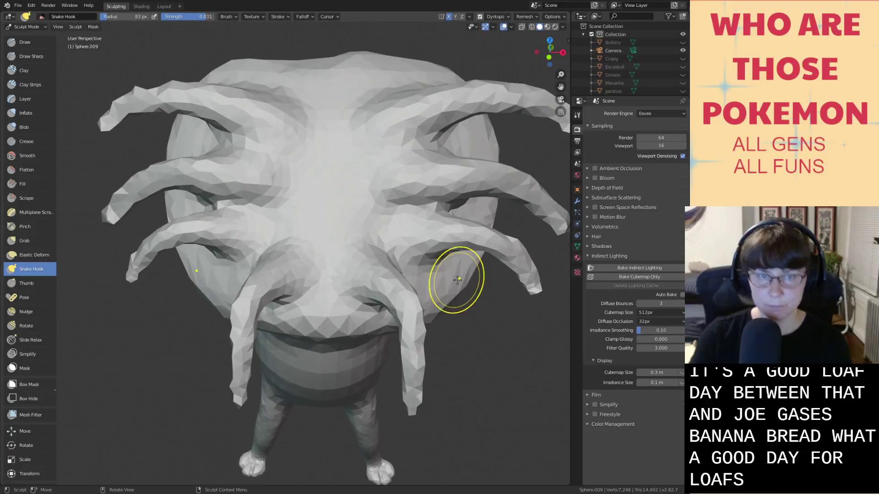
Shift the roots of the upper tentacles closer to the middle of the face with Grab.
key(g)
drag(202, 205, 229, 190)
mouse_move(220, 160)
mouse_down()
mouse_move(232, 162)
mouse_move(240, 125)
mouse_up()
mouse_move(241, 123)
middle_down()
mouse_move(260, 90)
mouse_move(229, 118)
mouse_move(267, 118)
middle_up()
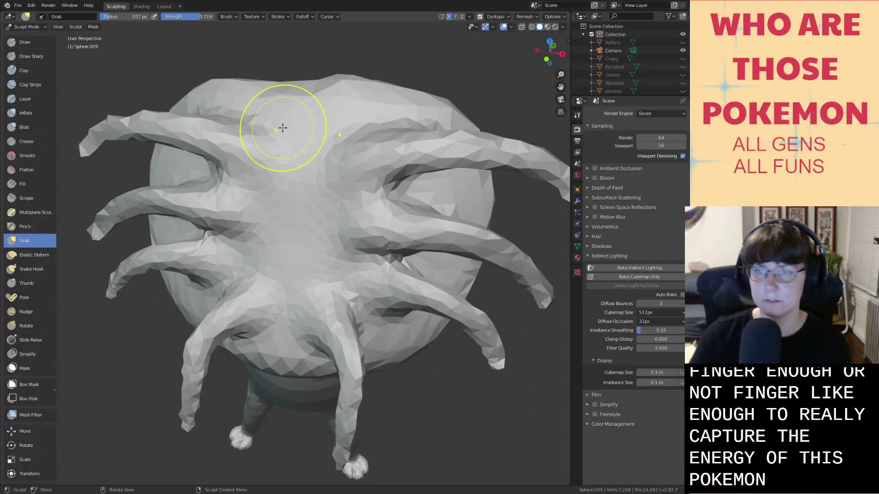
drag(244, 116, 242, 127)
drag(388, 126, 376, 148)
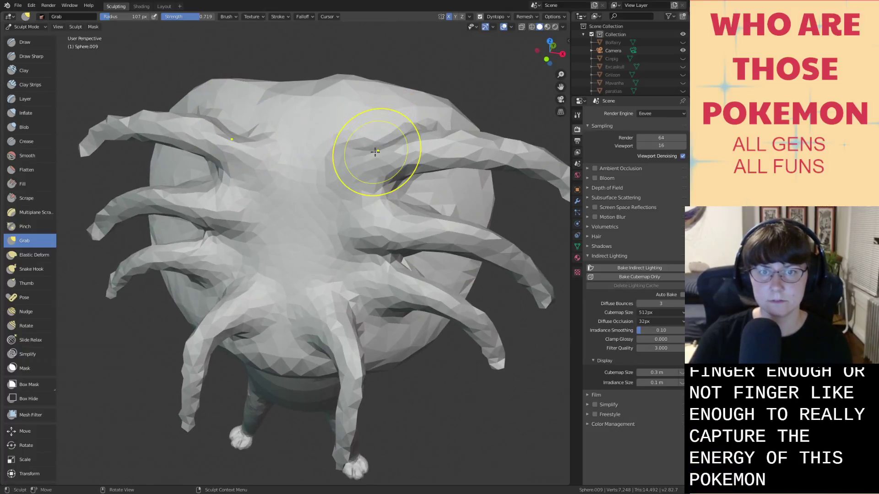
drag(386, 183, 387, 185)
middle_drag(387, 185, 465, 163)
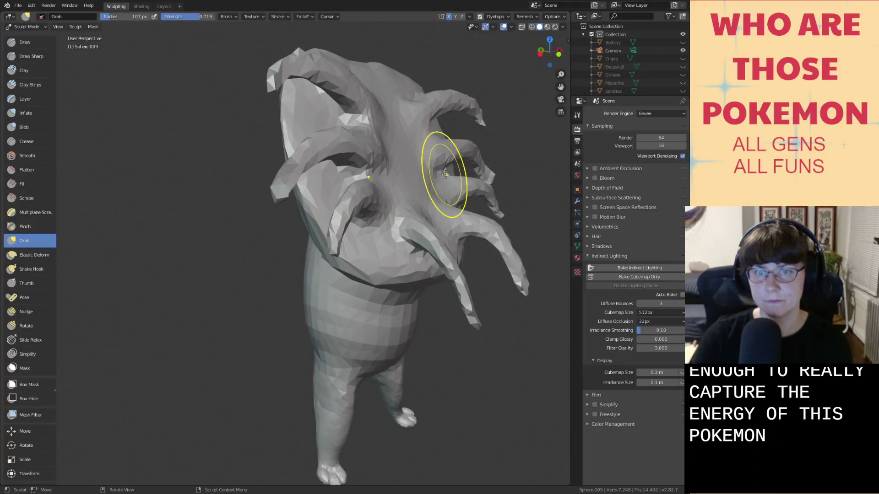
Draw the tentacle roots together toward the centre of the face with Elastic Deform.
mouse_move(439, 173)
middle_down()
mouse_move(465, 177)
mouse_move(460, 168)
middle_up()
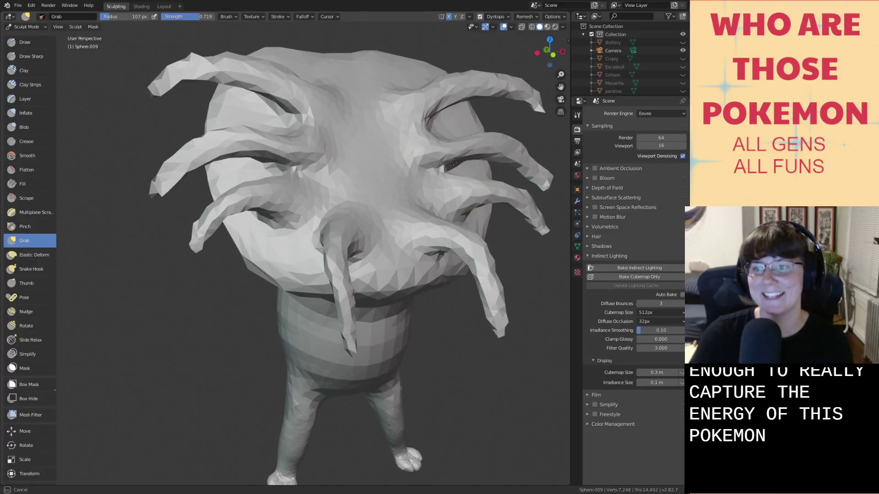
middle_drag(450, 204, 455, 226)
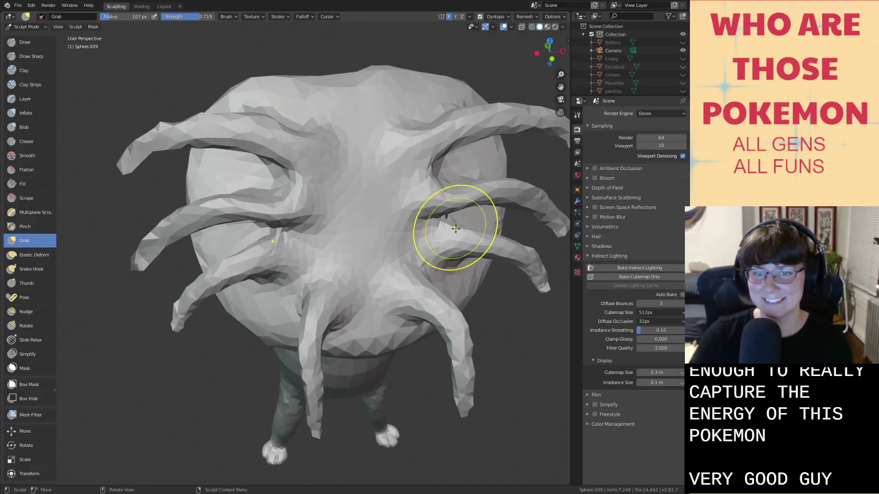
mouse_move(417, 280)
middle_down()
mouse_move(410, 300)
mouse_move(389, 274)
middle_up()
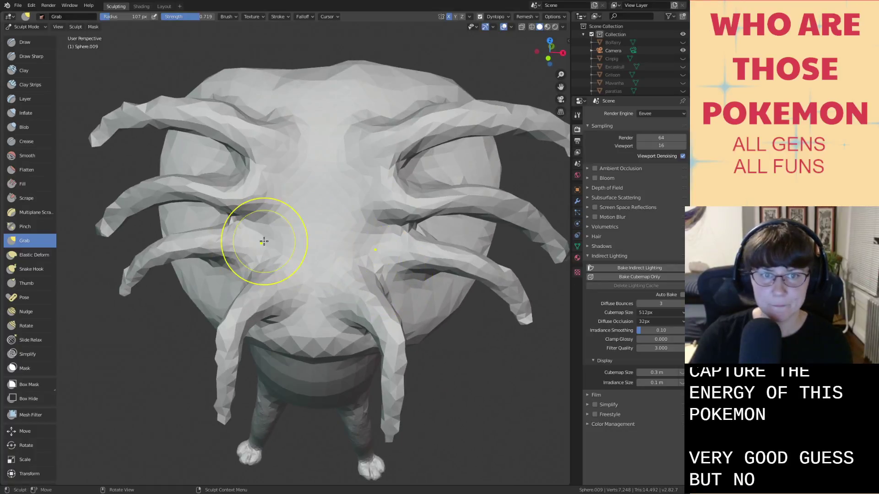
click(34, 255)
mouse_move(287, 136)
mouse_down()
mouse_move(281, 147)
mouse_move(313, 153)
mouse_move(329, 200)
mouse_up()
mouse_move(303, 162)
mouse_down()
mouse_move(353, 194)
mouse_move(329, 183)
mouse_up()
mouse_move(320, 270)
mouse_down()
mouse_move(320, 249)
mouse_move(318, 259)
mouse_up()
mouse_move(354, 247)
shift+middle_down()
mouse_move(389, 279)
mouse_move(379, 255)
mouse_move(393, 244)
shift+middle_up()
mouse_move(308, 277)
mouse_down()
mouse_move(323, 236)
mouse_move(317, 263)
mouse_move(325, 271)
mouse_up()
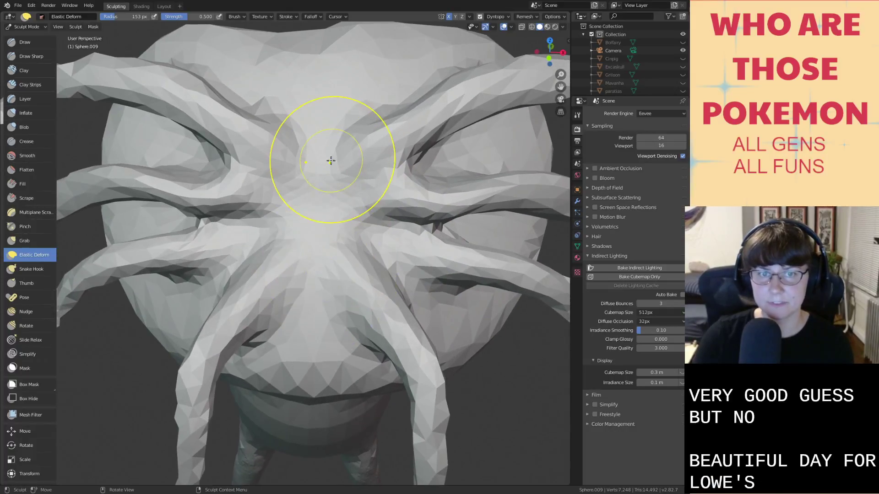
mouse_move(330, 157)
mouse_down()
mouse_move(298, 167)
mouse_move(325, 161)
mouse_move(331, 177)
mouse_move(325, 158)
mouse_move(315, 166)
mouse_up()
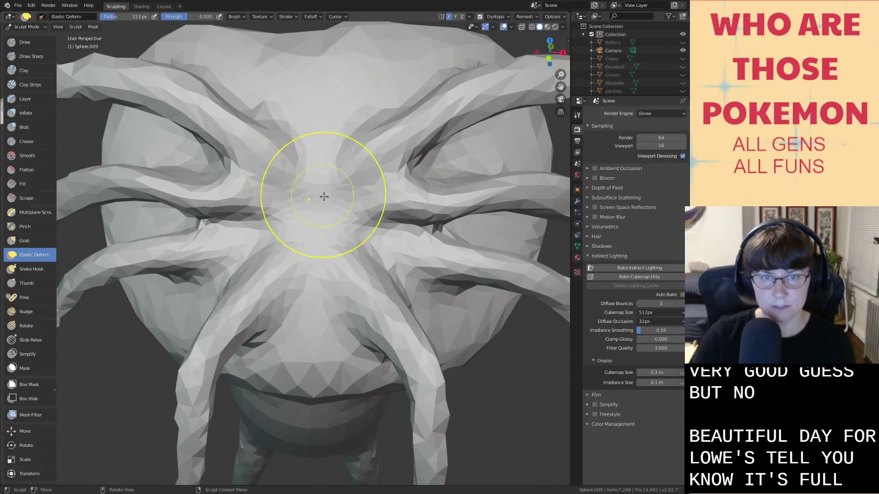
Carve a hollow into the centre of the face between the tentacle roots with the inverted Inflate brush.
scroll(356, 206, up, 1)
key(i)
scroll(324, 205, up, 5)
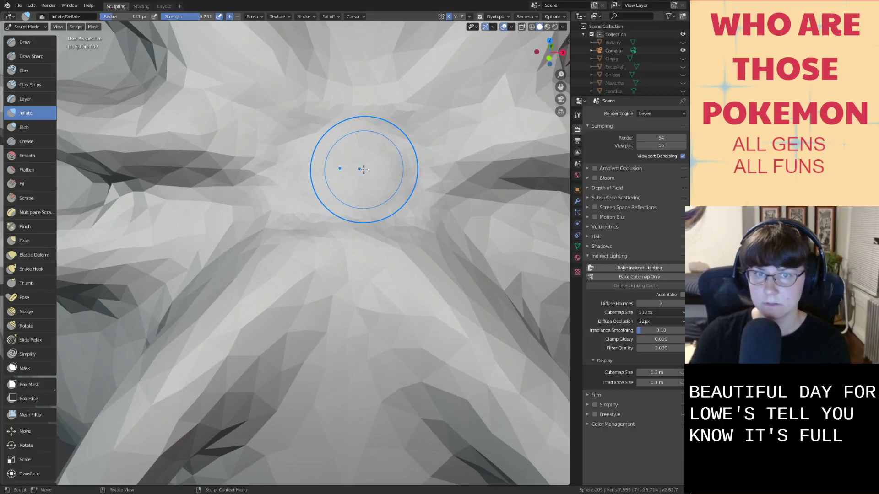
mouse_move(340, 168)
ctrl+mouse_down()
mouse_move(386, 194)
mouse_move(292, 184)
mouse_move(310, 182)
ctrl+mouse_up()
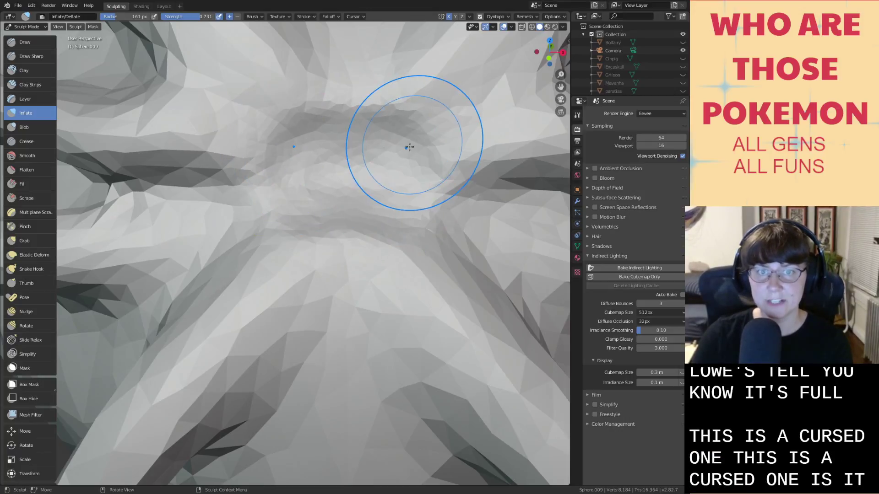
Save the Blender file with the tentacled head.
key(ctrl+s)
scroll(399, 155, down, 4)
scroll(409, 163, down, 6)
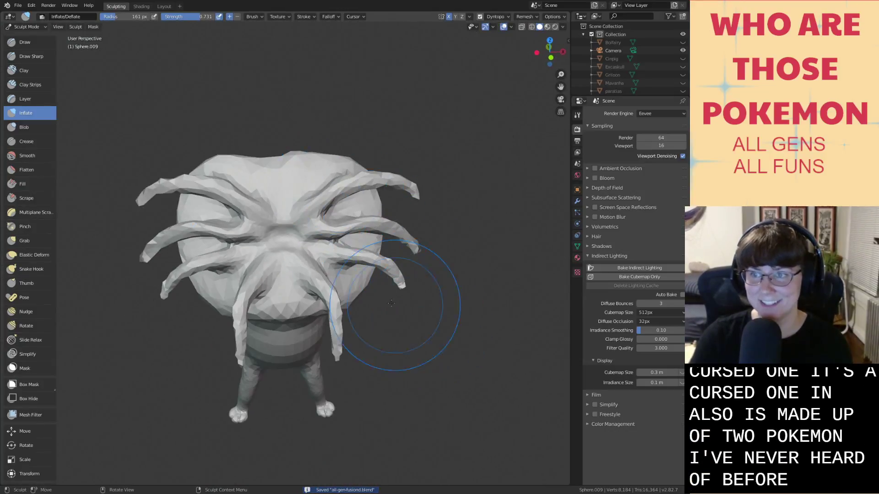
Switch to the Layout workspace, add a UV sphere and scale it down to a small ball.
click(164, 6)
middle_drag(222, 90, 400, 278)
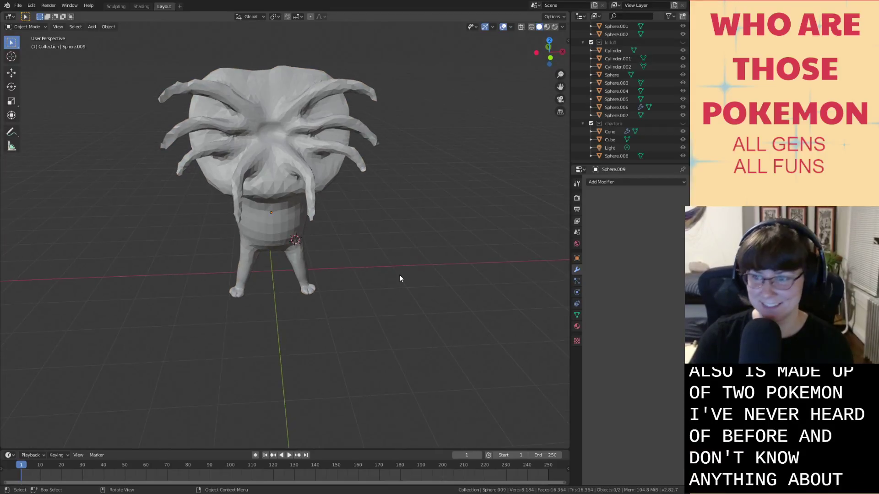
key(shift+a)
mouse_move(399, 275)
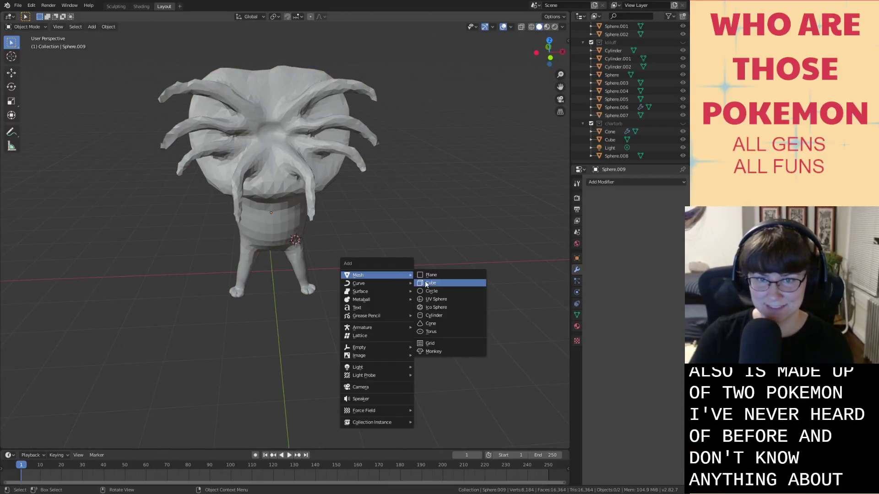
click(446, 299)
key(s)
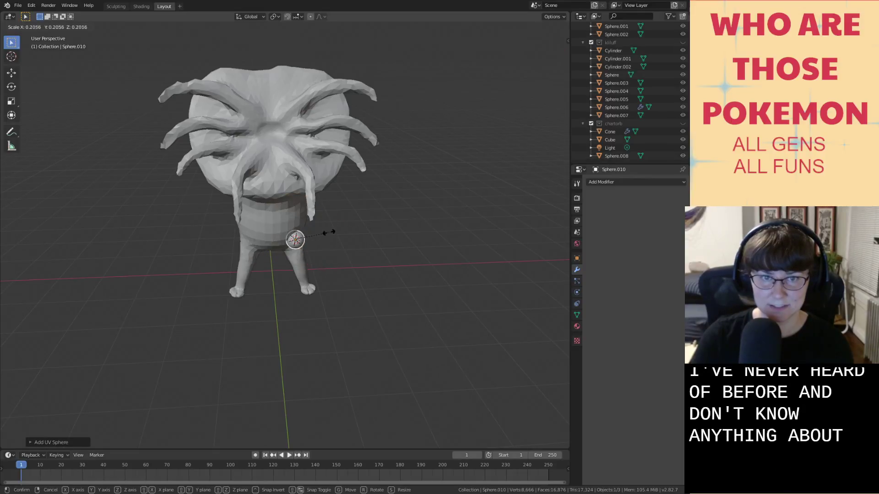
click(311, 235)
key(z)
click(290, 197)
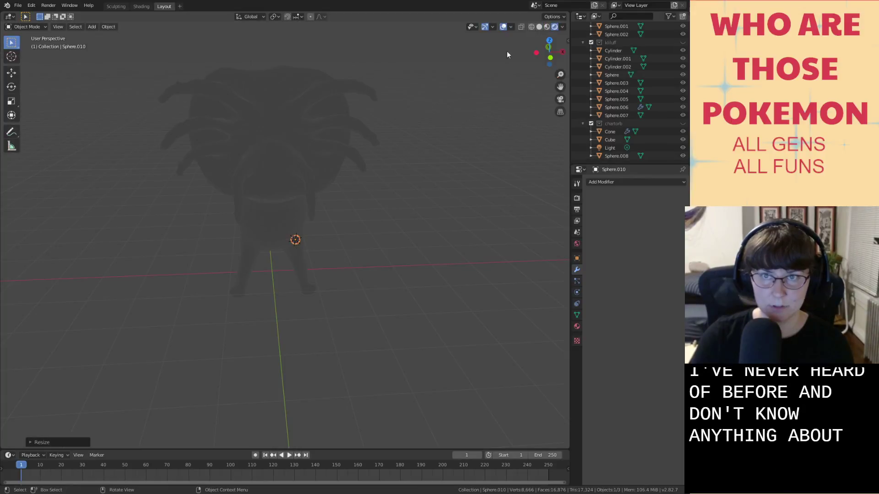
click(547, 27)
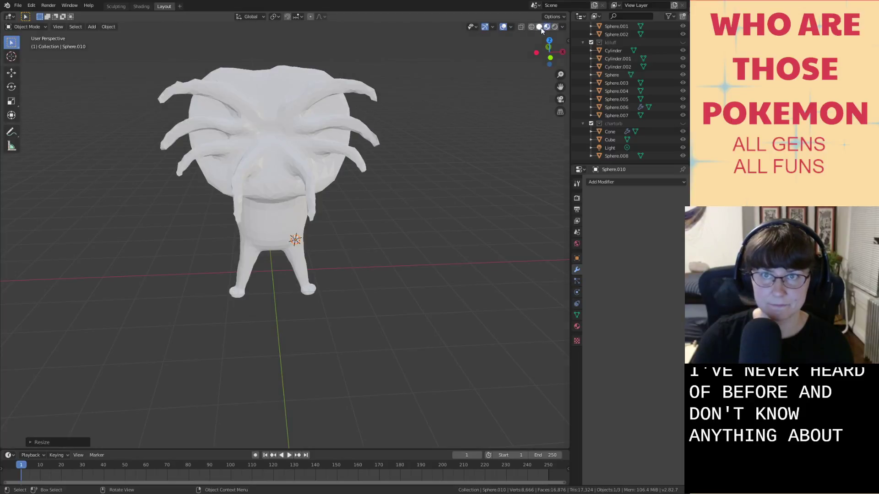
click(540, 27)
Move the small ball up along Z and sideways along X to the hollow in the centre of the face.
key(g)
key(z)
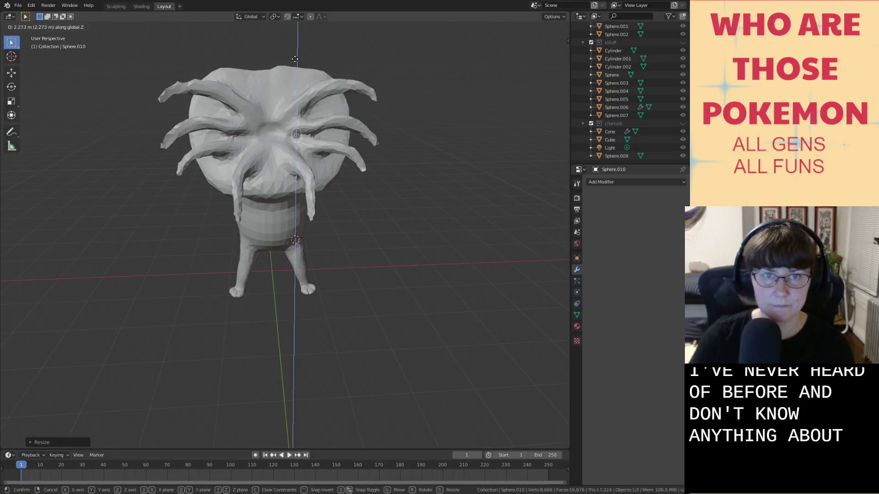
key(x)
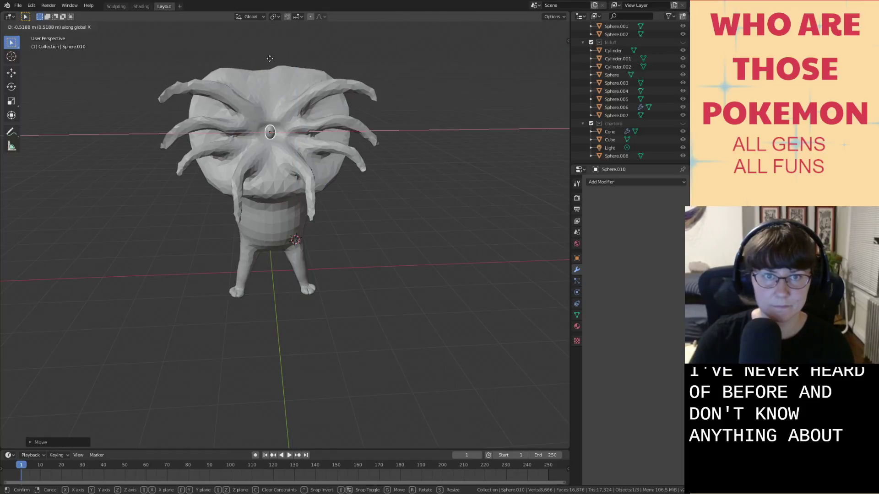
click(270, 58)
scroll(285, 61, up, 4)
middle_drag(285, 61, 281, 195)
key(g)
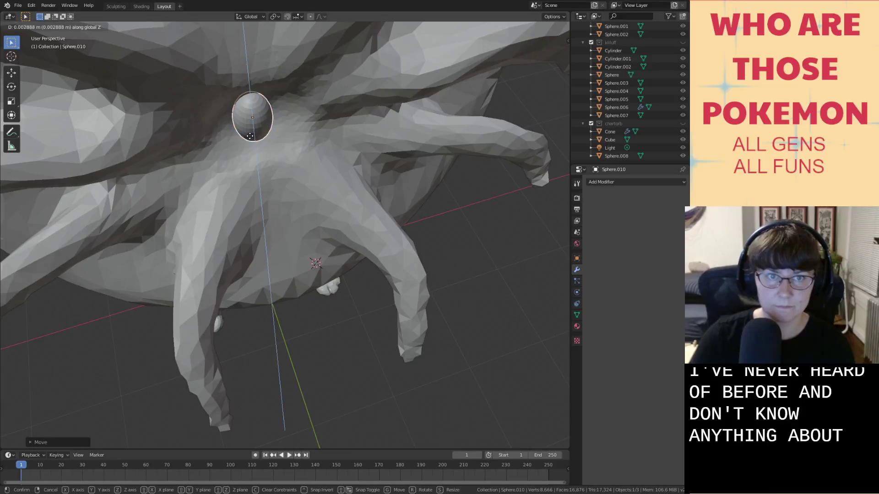
key(x)
click(235, 136)
Fine-tune the ball's depth along Y and its height along Z so it sits as an eye in the face hollow.
middle_drag(234, 136, 281, 208)
key(g)
key(y)
click(232, 148)
shift+middle_drag(371, 198, 360, 212)
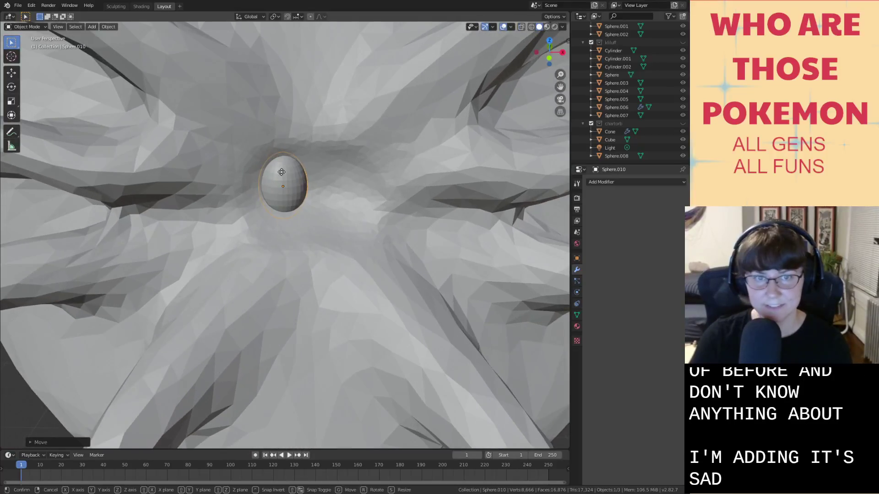
key(g)
key(z)
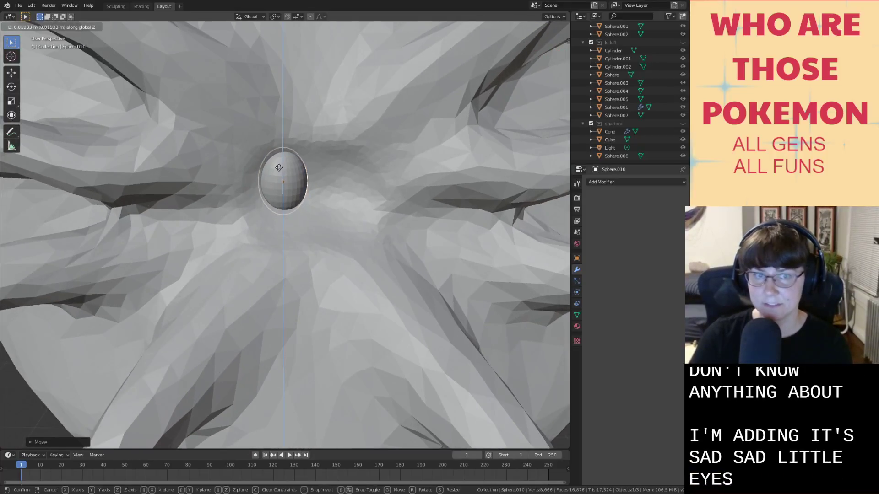
click(279, 167)
scroll(288, 130, up, 2)
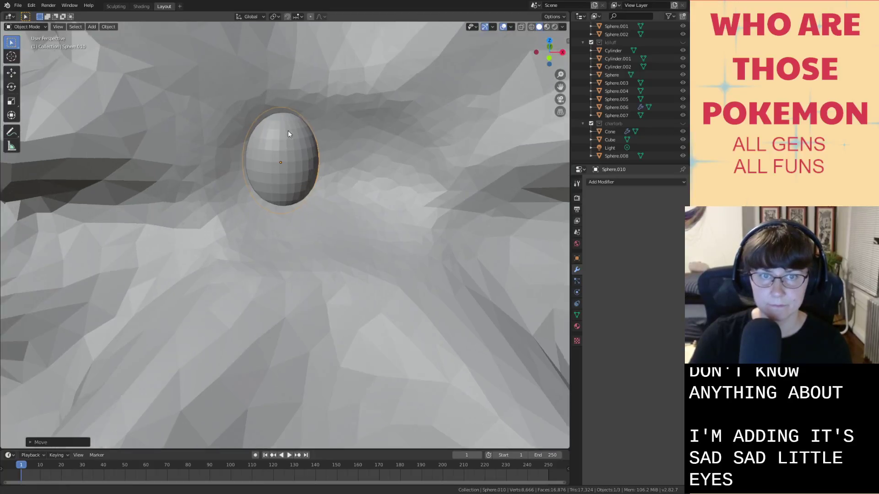
In Edit Mode, select the eye ball's top faces and lower them along Z with proportional editing at a small influence radius.
shift+middle_drag(287, 131, 271, 179)
key(Tab)
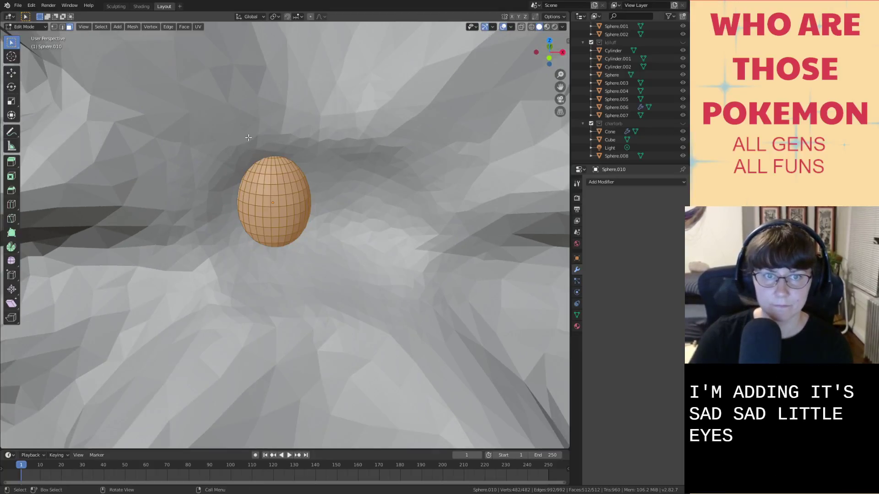
drag(294, 160, 294, 160)
key(g)
key(z)
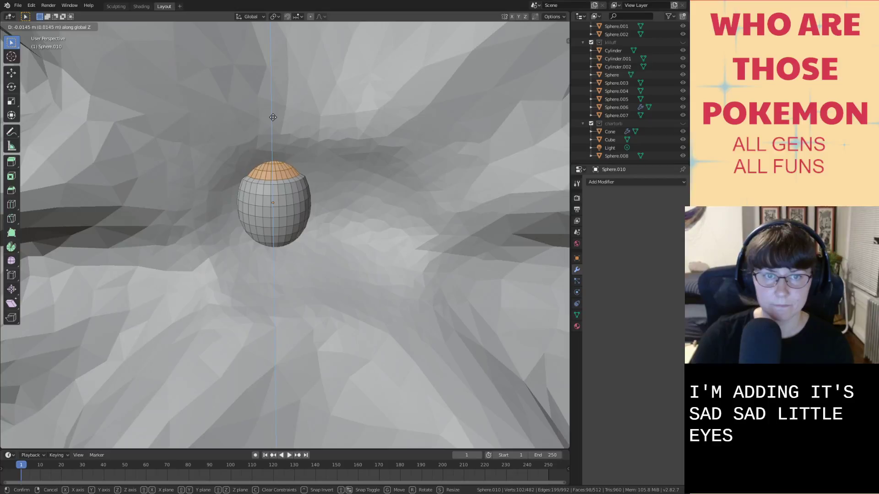
click(273, 113)
key(g)
key(z)
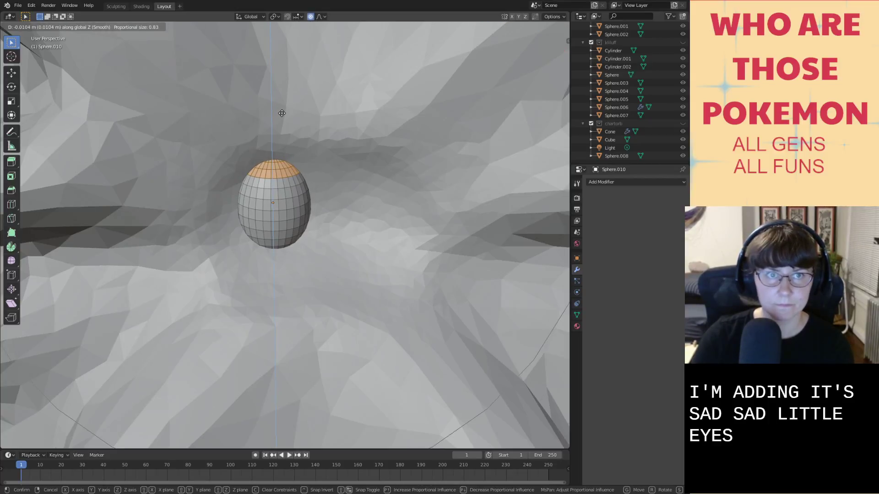
scroll(281, 113, up, 8)
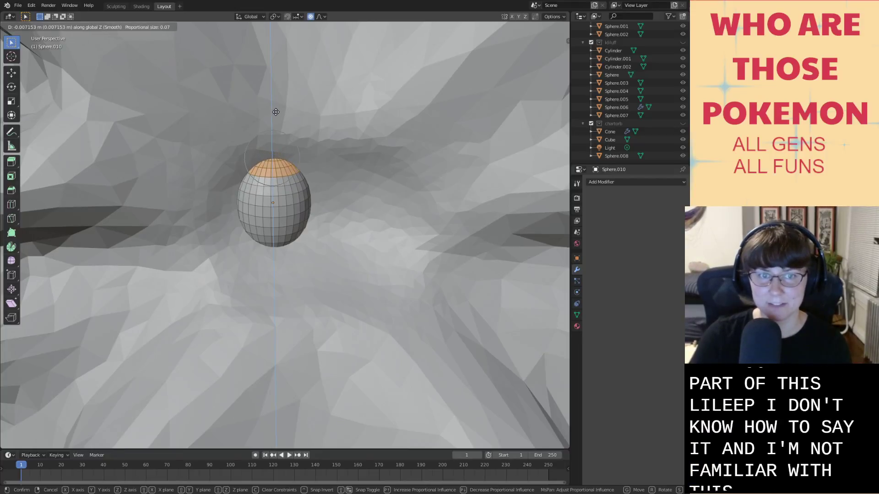
scroll(276, 117, down, 1)
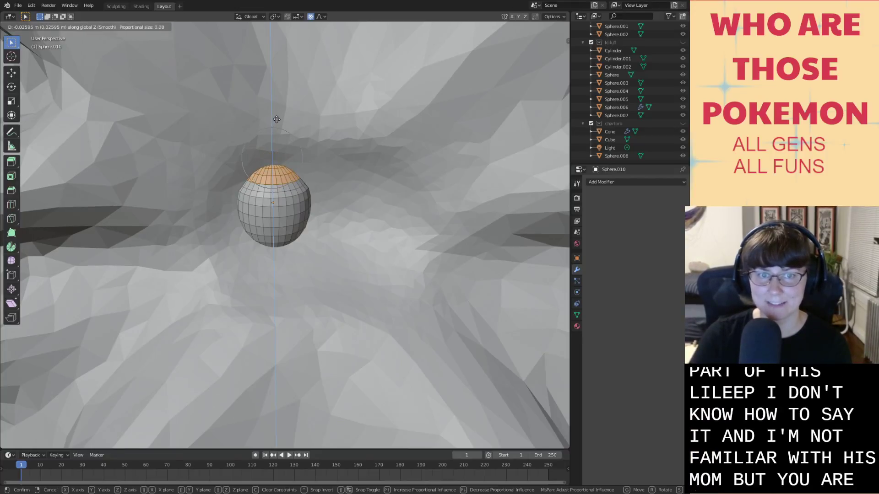
scroll(276, 123, down, 1)
click(278, 123)
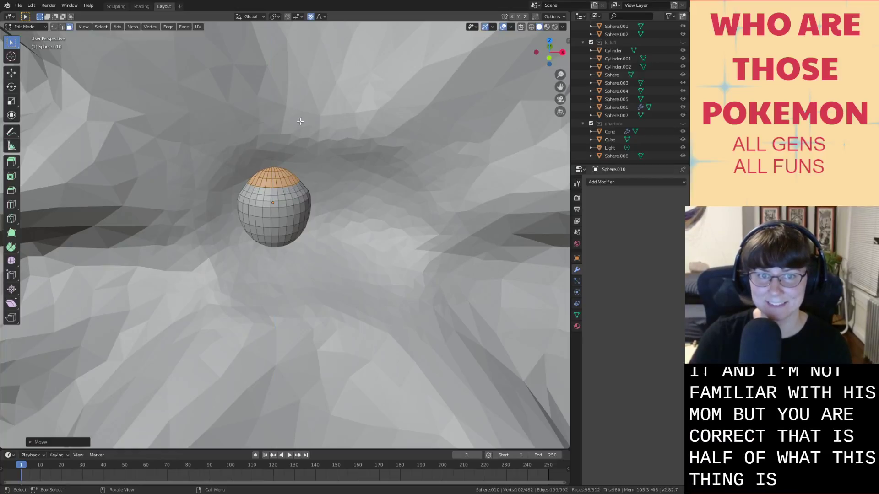
Return to Object Mode and add a Mirror modifier on X to the eye, with the creature's body as the mirror object.
click(601, 181)
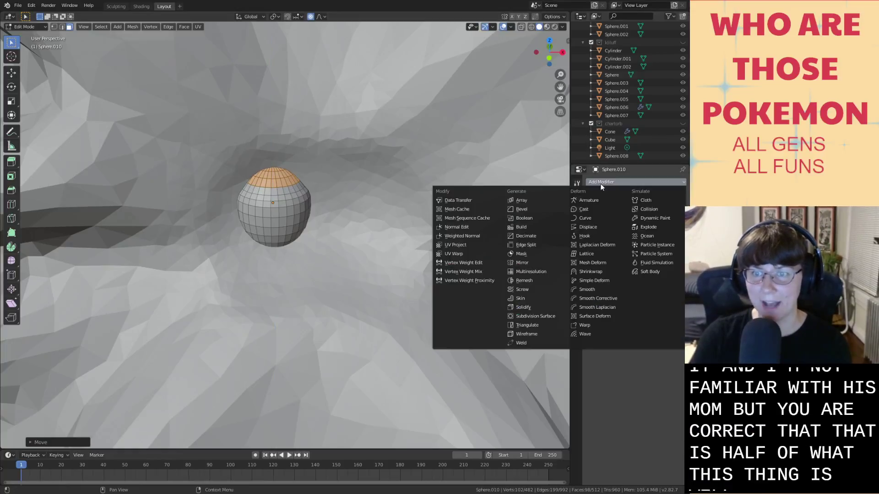
key(Escape)
click(478, 185)
key(Tab)
click(624, 183)
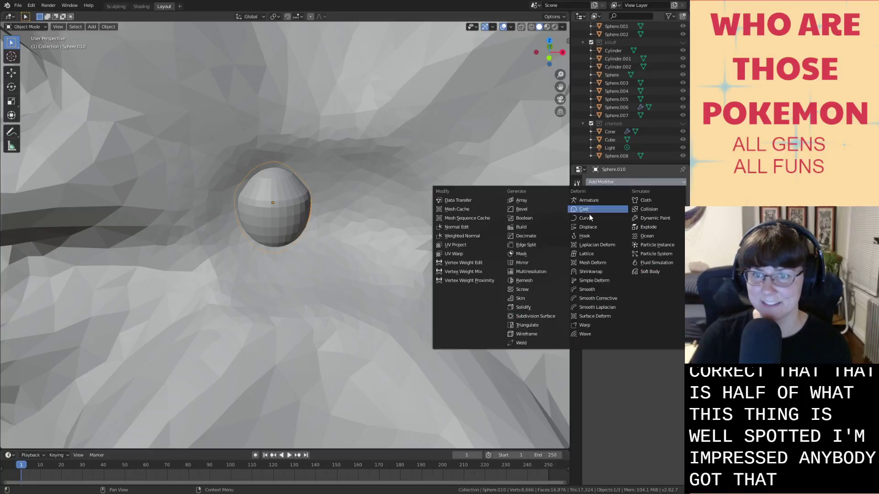
click(533, 256)
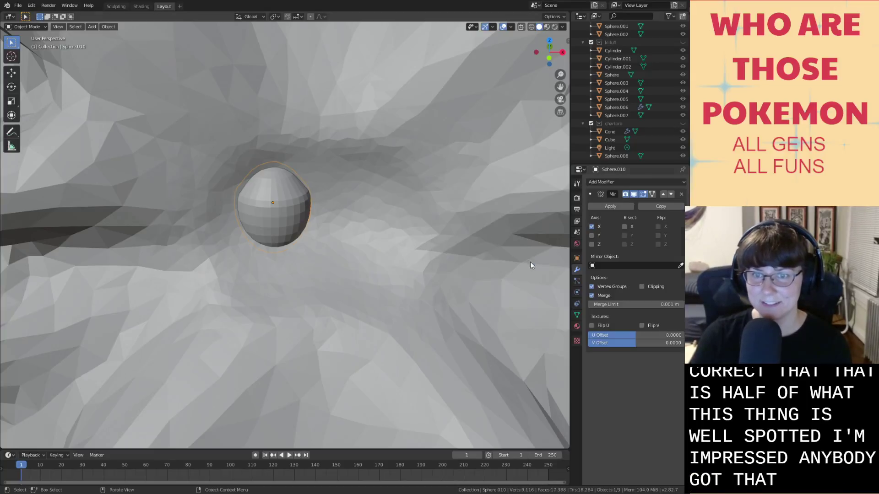
click(680, 266)
click(412, 219)
Deselect the eyes and save the Blender file.
scroll(353, 214, down, 10)
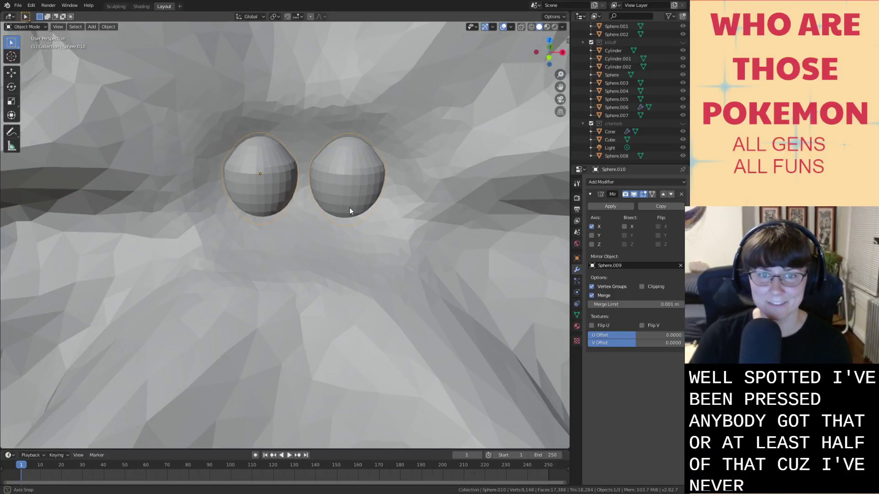
click(474, 266)
middle_drag(474, 267, 482, 259)
key(ctrl+s)
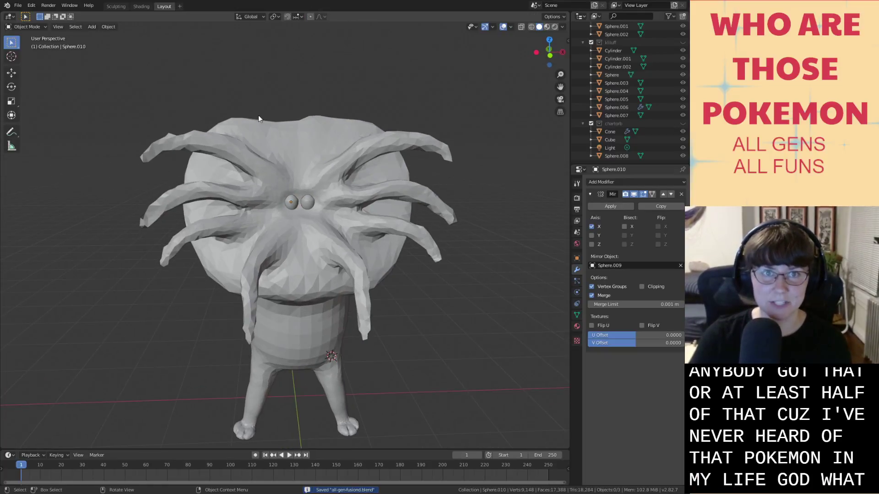
Select the creature's body, switch to the Sculpting workspace and inspect the figure from the front and side.
click(262, 131)
click(120, 7)
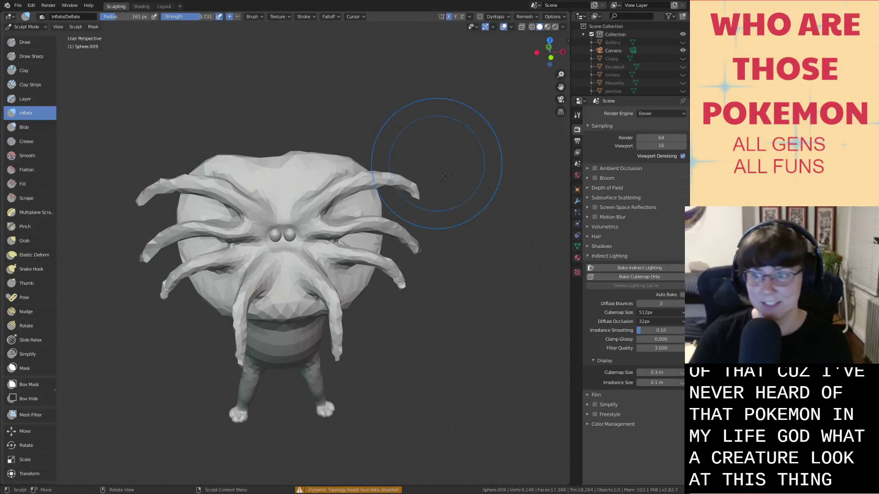
scroll(379, 209, up, 3)
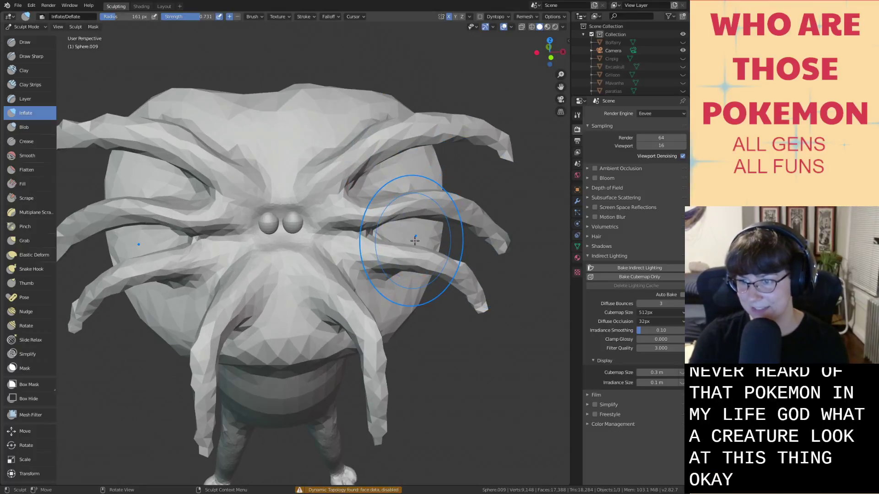
mouse_move(389, 239)
middle_down()
mouse_move(388, 209)
mouse_move(383, 243)
middle_up()
scroll(382, 243, down, 4)
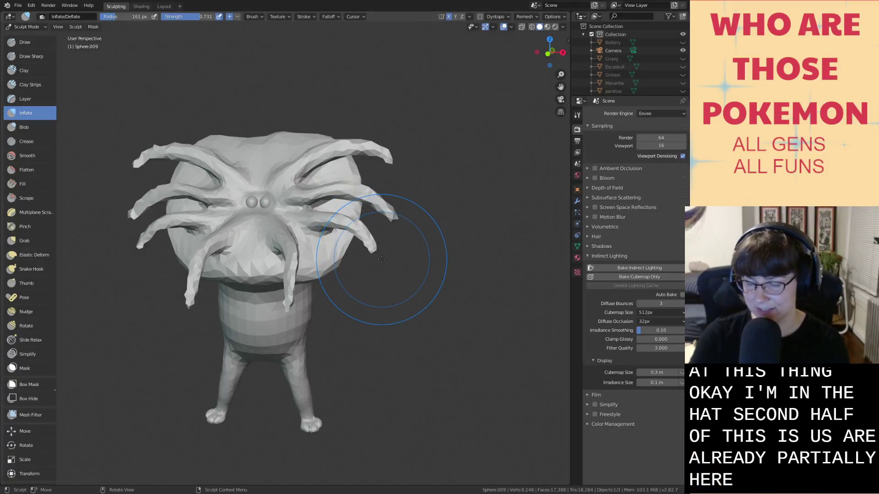
scroll(380, 259, up, 4)
mouse_move(379, 257)
middle_down()
mouse_move(364, 246)
mouse_move(370, 205)
mouse_move(296, 216)
mouse_move(366, 235)
mouse_move(348, 243)
mouse_move(349, 255)
middle_up()
scroll(367, 235, down, 3)
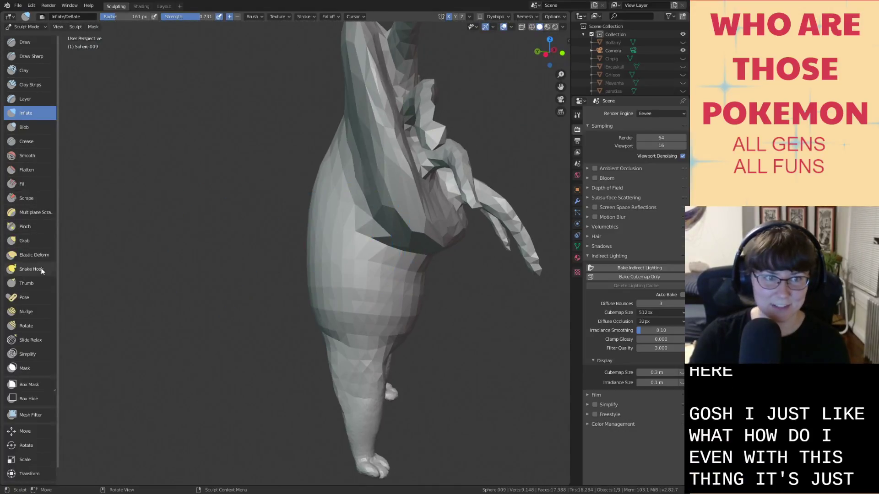
Enable Dyntopo and build up a protruding arm stub on the side of the upper body with the Draw brush.
click(24, 41)
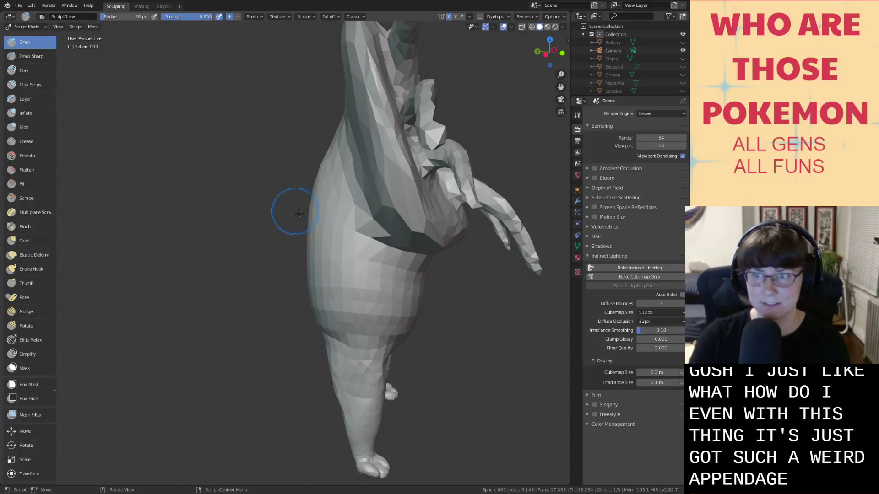
scroll(357, 244, up, 2)
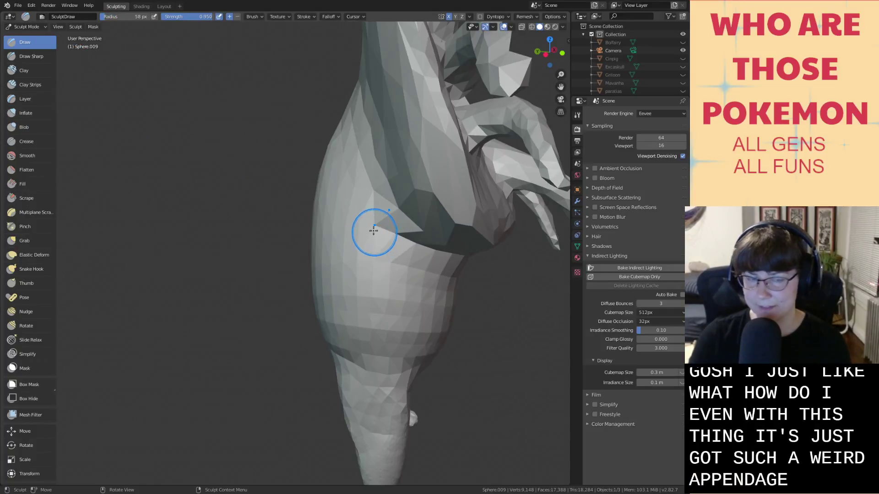
drag(373, 231, 375, 258)
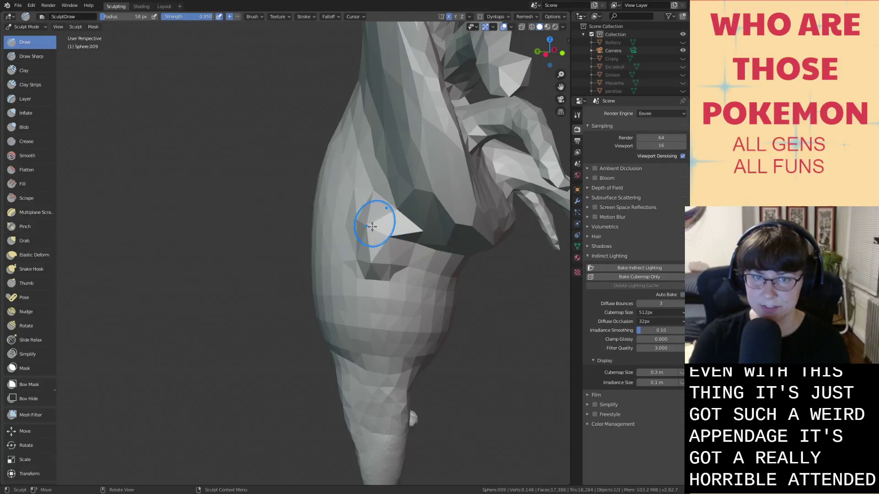
key(ctrl+z)
click(480, 17)
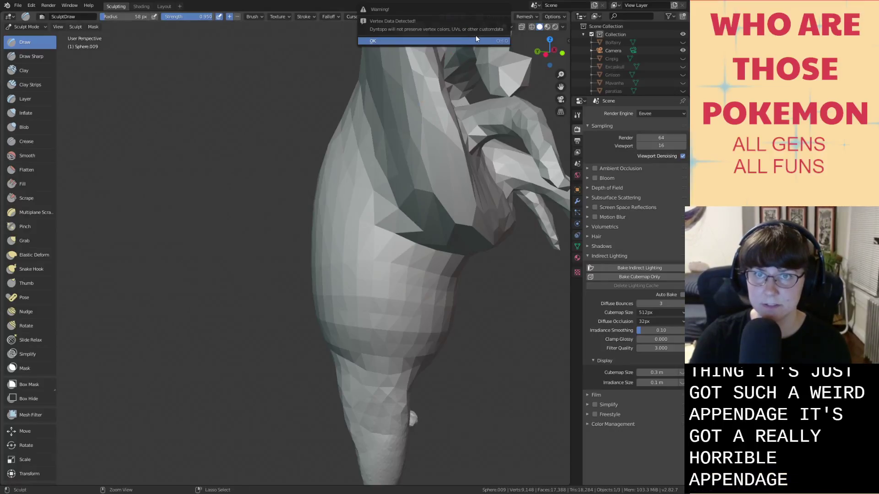
click(476, 40)
mouse_move(375, 230)
mouse_down()
mouse_move(361, 279)
mouse_move(355, 220)
mouse_move(369, 210)
mouse_move(377, 226)
mouse_move(370, 218)
mouse_up()
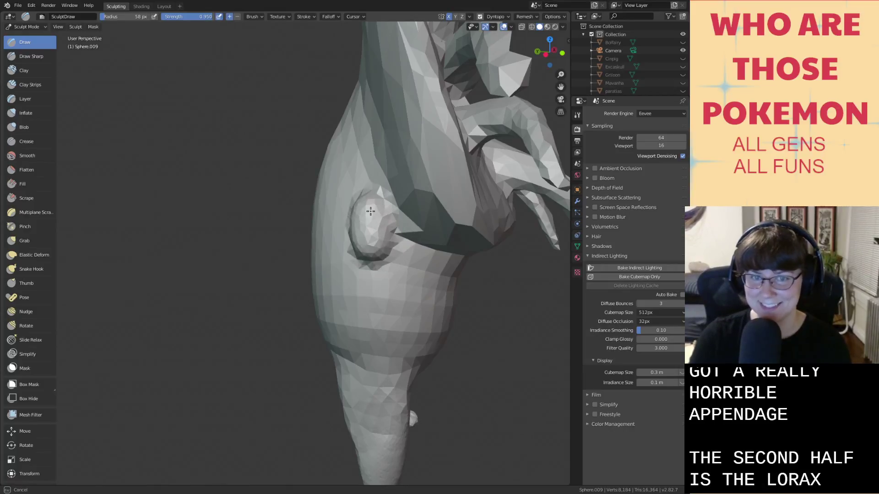
drag(367, 259, 362, 239)
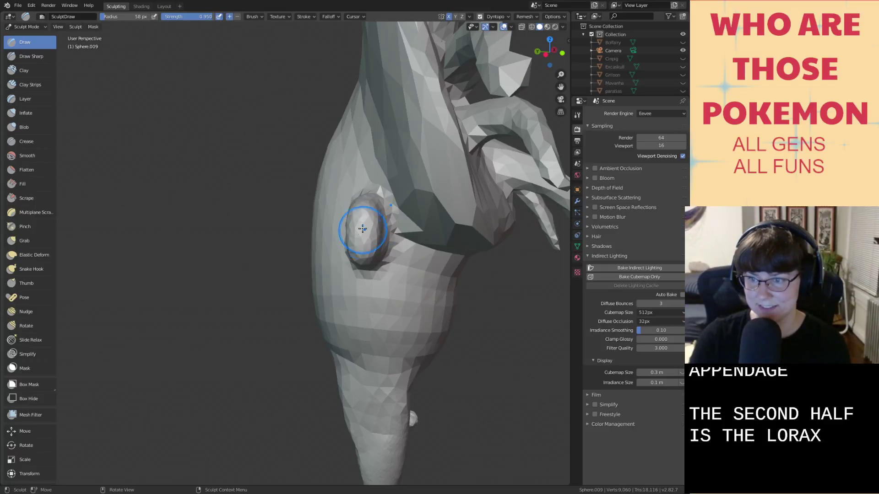
mouse_move(360, 244)
middle_down()
mouse_move(315, 230)
mouse_move(327, 222)
middle_up()
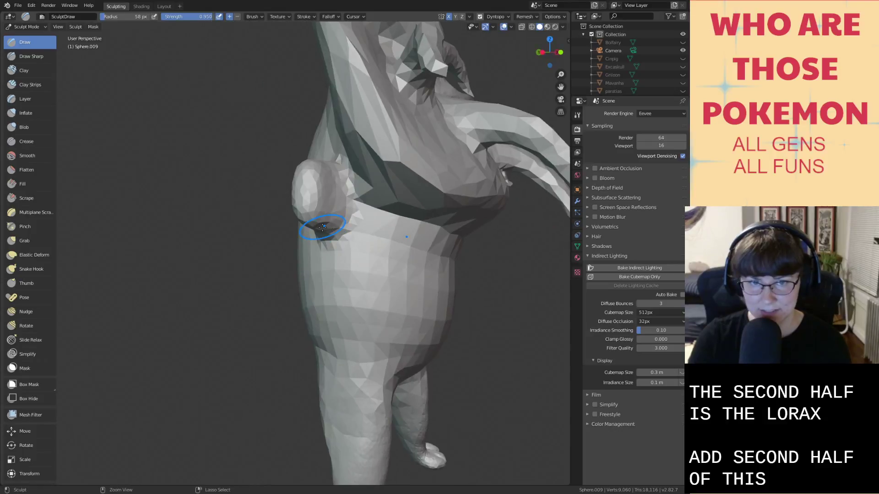
middle_drag(313, 183, 327, 200)
drag(328, 181, 314, 205)
mouse_move(314, 204)
middle_down()
mouse_move(283, 199)
mouse_move(258, 209)
middle_up()
Pull the stub outward and down into an upper arm with the Grab brush and smooth its surface.
click(32, 240)
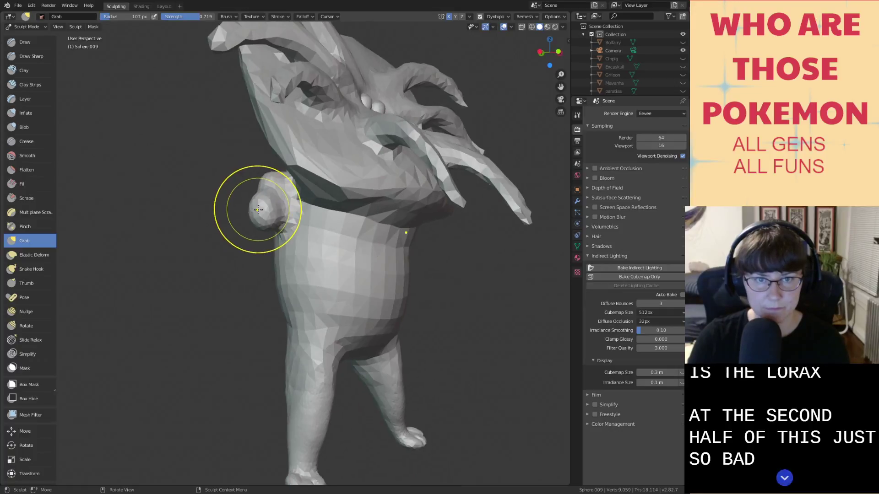
mouse_move(258, 210)
mouse_down()
mouse_move(248, 258)
mouse_move(225, 255)
mouse_up()
scroll(226, 254, up, 3)
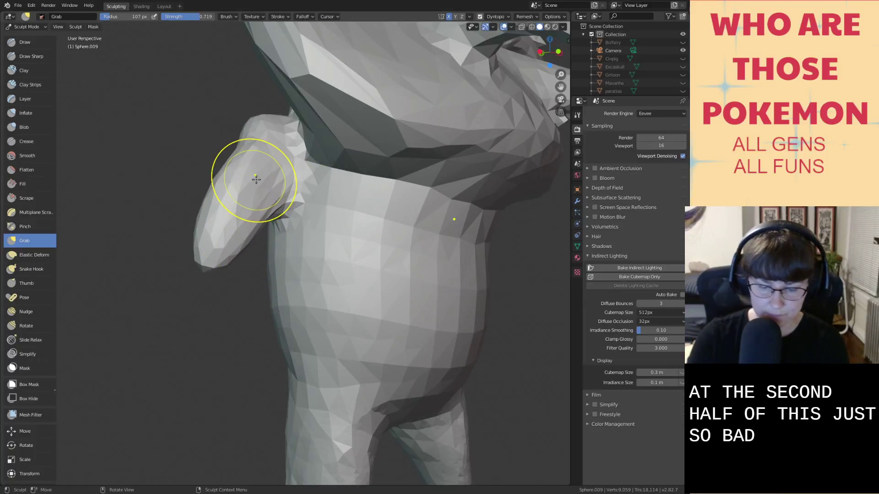
mouse_move(256, 180)
mouse_down()
mouse_move(255, 147)
mouse_move(224, 210)
mouse_move(214, 208)
mouse_move(266, 133)
mouse_move(256, 137)
mouse_up()
key(shift+s)
key(i)
key(s)
Build up a rounded bulge on the lower end of the upper arm with the Draw brush.
click(23, 41)
mouse_move(85, 95)
middle_down()
mouse_move(275, 209)
mouse_move(190, 137)
middle_up()
middle_drag(222, 155, 293, 225)
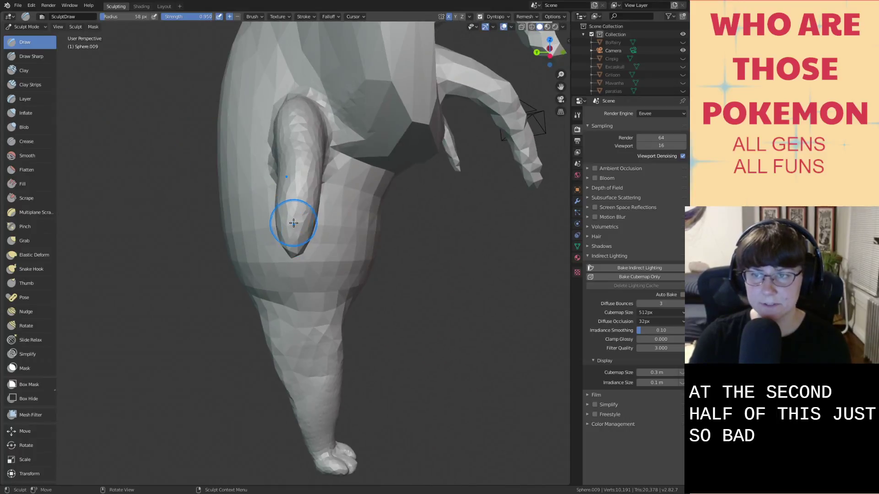
mouse_move(289, 214)
mouse_down()
mouse_move(289, 223)
mouse_move(302, 197)
mouse_up()
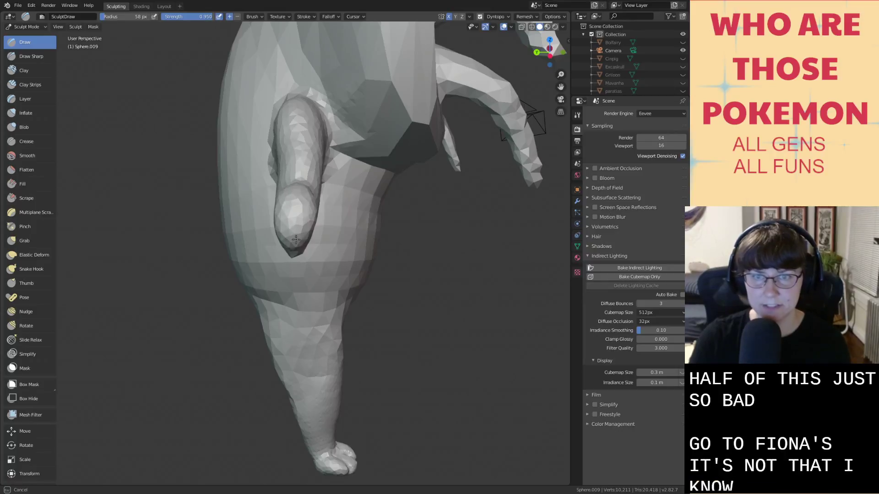
middle_drag(302, 196, 383, 236)
Stretch the bulge outward from the elbow into a long forearm with the Grab brush.
key(g)
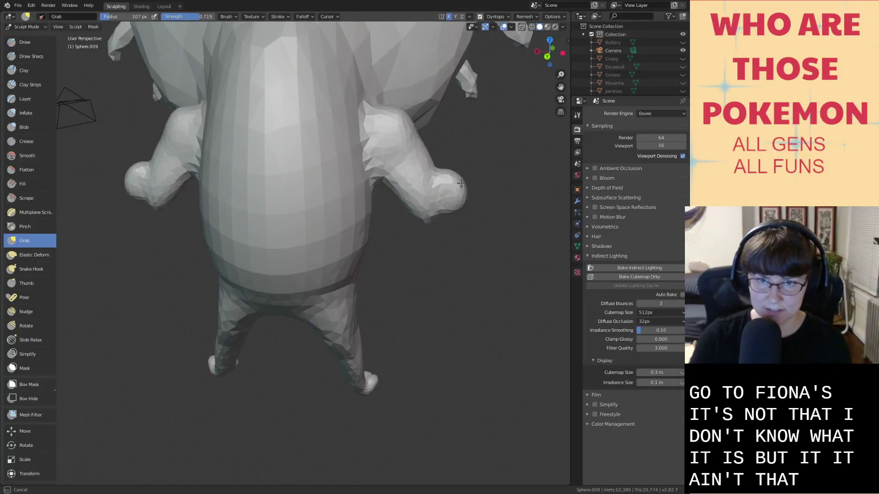
mouse_move(471, 176)
mouse_down()
mouse_move(468, 157)
mouse_move(445, 172)
mouse_up()
drag(452, 199, 461, 194)
mouse_move(482, 174)
middle_down()
mouse_move(392, 187)
mouse_move(419, 183)
middle_up()
mouse_move(239, 176)
mouse_down()
mouse_move(202, 180)
mouse_move(214, 180)
mouse_move(182, 171)
mouse_up()
mouse_move(182, 170)
middle_down()
mouse_move(338, 174)
mouse_move(256, 163)
mouse_move(465, 62)
mouse_move(379, 67)
middle_up()
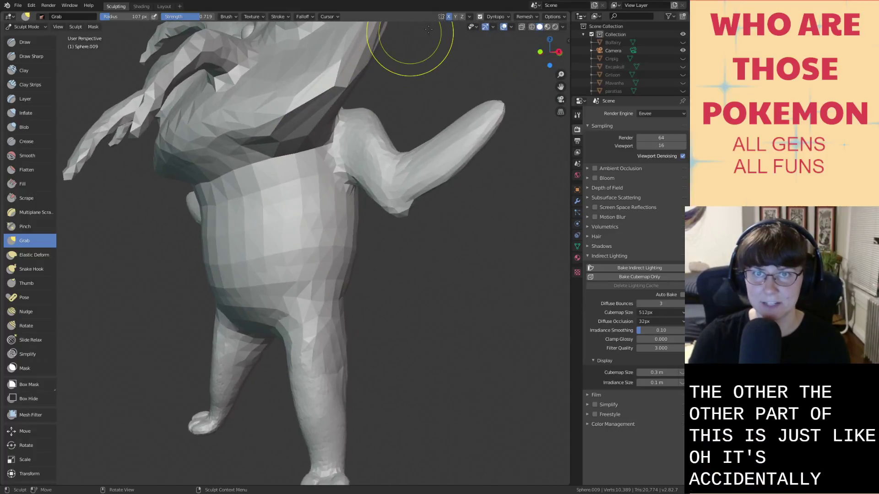
Turn off X-axis symmetry and smooth down the forearm of the unwanted mirrored arm.
click(450, 19)
shift+drag(464, 145, 423, 186)
middle_drag(423, 187, 426, 185)
shift+drag(386, 210, 388, 209)
middle_drag(389, 208, 359, 209)
shift+drag(285, 209, 266, 218)
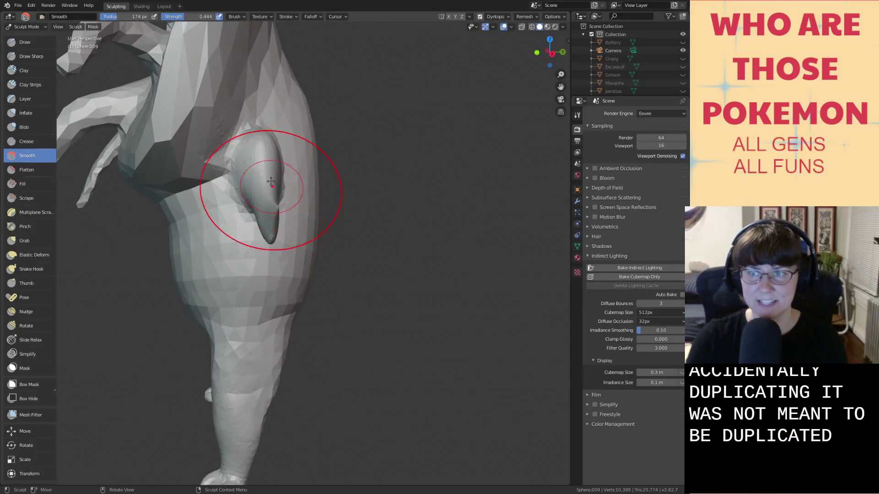
Smooth the remaining stub of the unwanted mirrored arm down toward the side of the body.
drag(274, 207, 274, 202)
scroll(285, 198, up, 1)
shift+middle_drag(287, 199, 276, 247)
drag(274, 228, 246, 220)
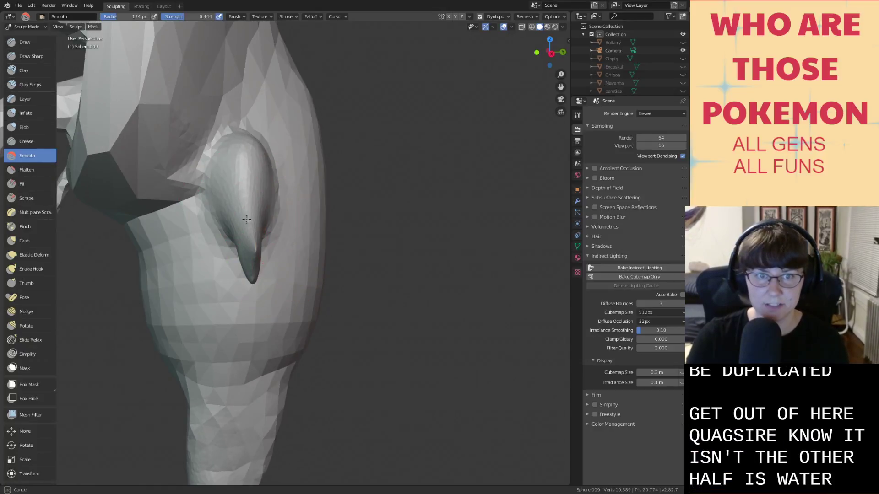
mouse_move(247, 265)
mouse_down()
mouse_move(254, 275)
mouse_move(242, 247)
mouse_up()
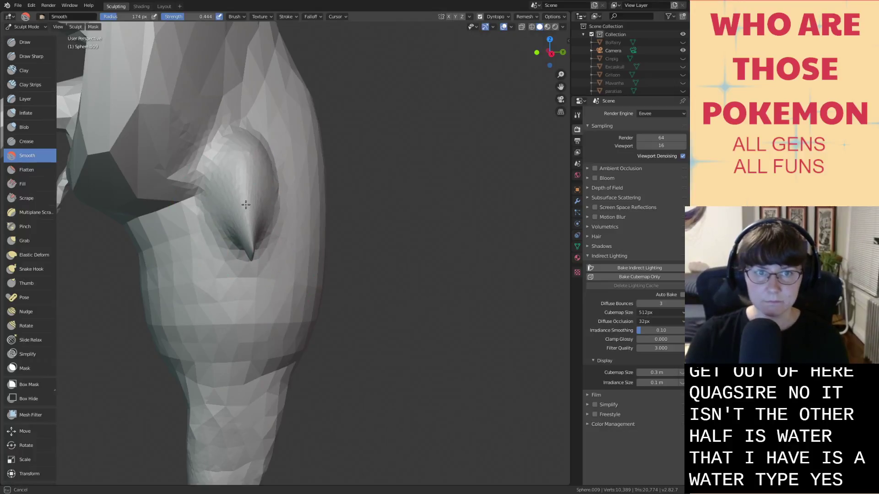
drag(258, 194, 254, 241)
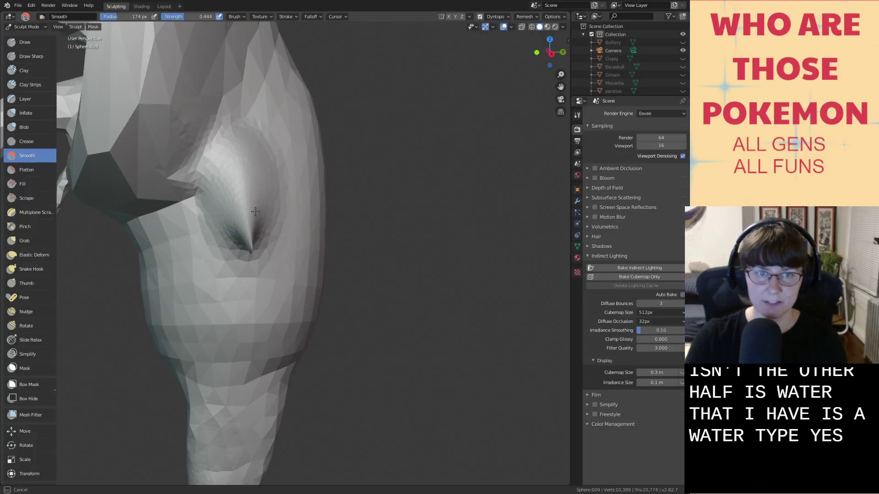
mouse_move(256, 211)
mouse_down()
mouse_move(243, 171)
mouse_move(254, 238)
mouse_up()
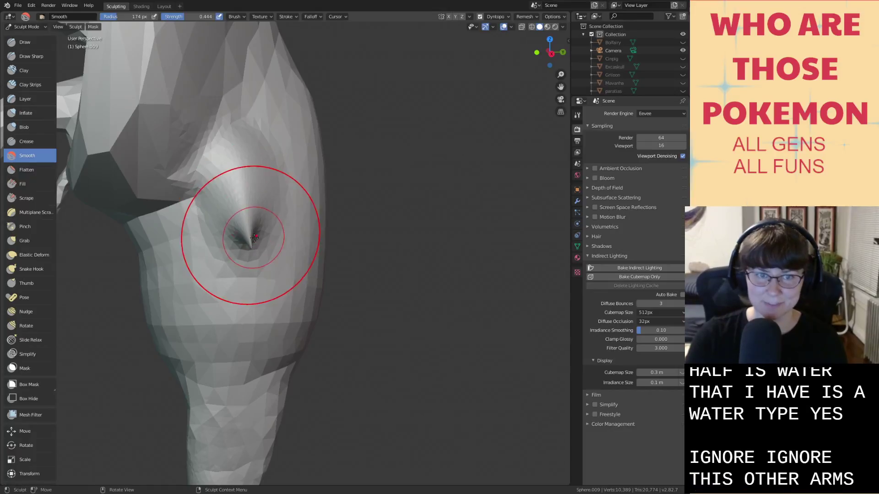
middle_drag(254, 238, 265, 219)
drag(286, 137, 294, 137)
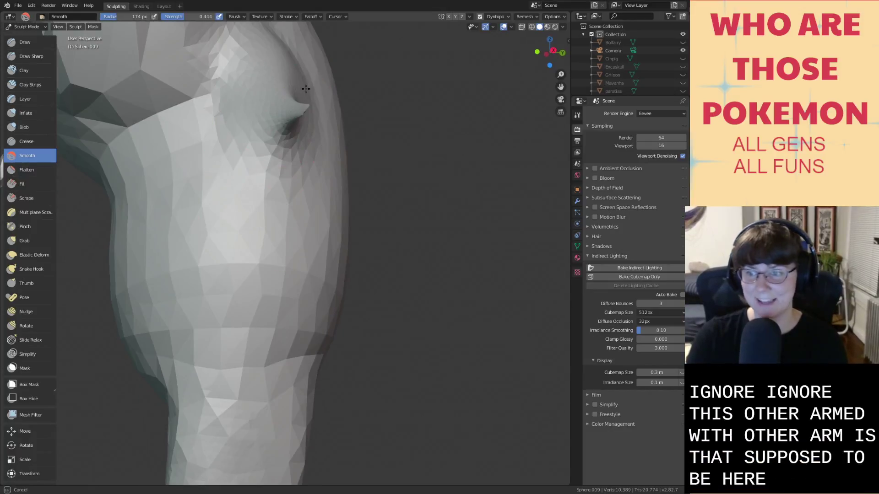
Smooth the elbow of the arm being kept and thicken its forearm with the Inflate brush.
mouse_move(306, 88)
middle_down()
mouse_move(278, 133)
mouse_move(401, 143)
mouse_move(197, 215)
middle_up()
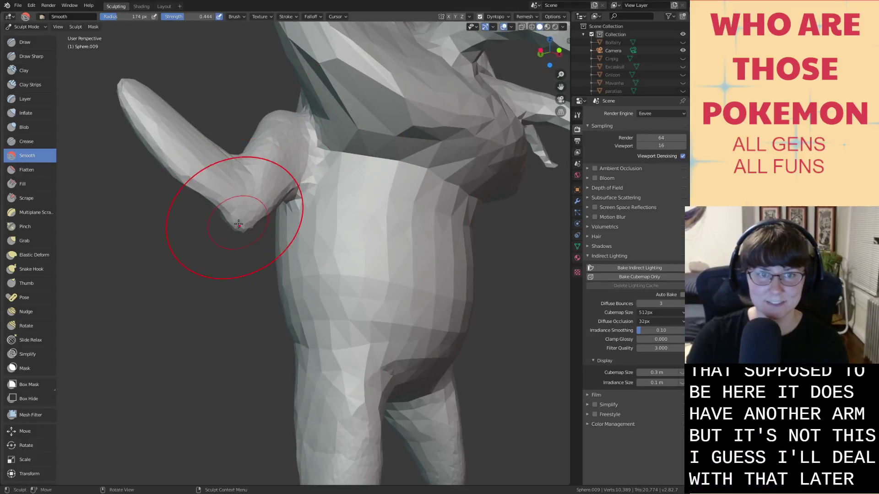
drag(238, 224, 240, 216)
scroll(240, 216, down, 4)
mouse_move(240, 216)
middle_down()
mouse_move(237, 224)
mouse_move(298, 266)
middle_up()
scroll(236, 224, up, 1)
key(i)
scroll(233, 224, up, 3)
mouse_move(289, 259)
mouse_down()
mouse_move(263, 235)
mouse_move(317, 269)
mouse_move(268, 242)
mouse_up()
middle_drag(268, 242, 289, 295)
drag(304, 322, 274, 345)
middle_drag(278, 334, 271, 339)
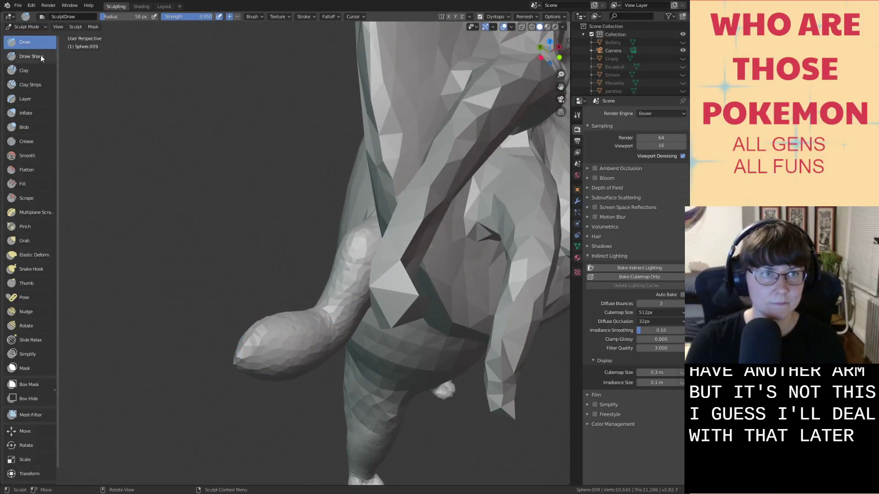
Build up a fist-like lump on the end of the forearm with the Draw brush and undo the unwanted stroke.
middle_drag(175, 230, 150, 211)
mouse_move(194, 271)
mouse_down()
mouse_move(207, 273)
mouse_move(178, 266)
mouse_up()
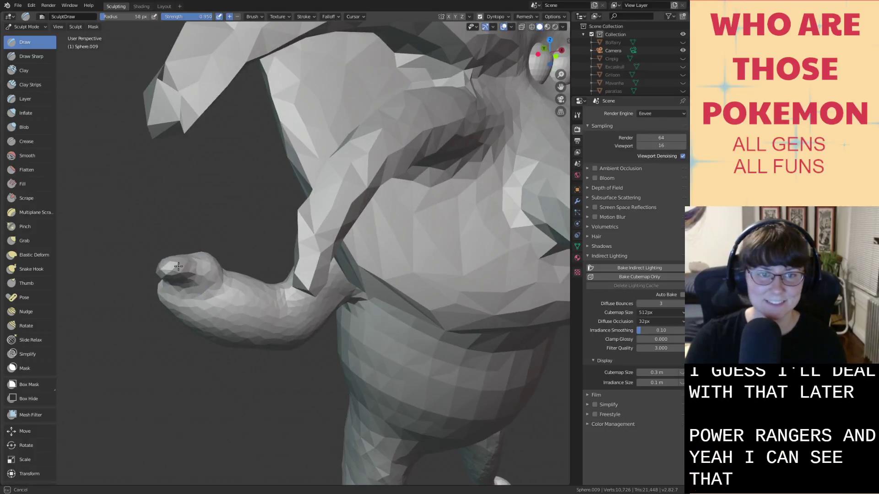
scroll(182, 270, up, 2)
key(ctrl+z)
middle_drag(178, 271, 165, 307)
mouse_move(165, 307)
mouse_down()
mouse_move(177, 302)
mouse_move(136, 319)
mouse_move(147, 328)
mouse_up()
key(i)
key(s)
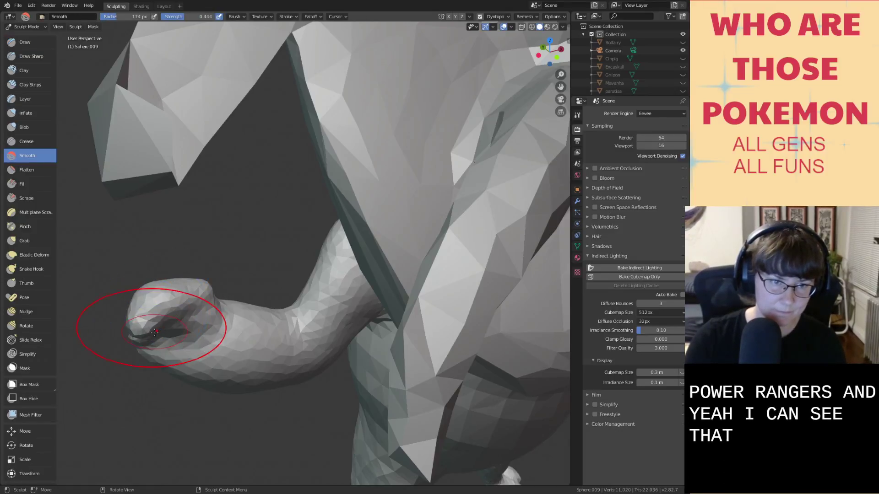
scroll(149, 330, down, 2)
mouse_move(149, 330)
middle_down()
mouse_move(137, 298)
mouse_move(205, 206)
mouse_move(217, 250)
mouse_move(230, 231)
middle_up()
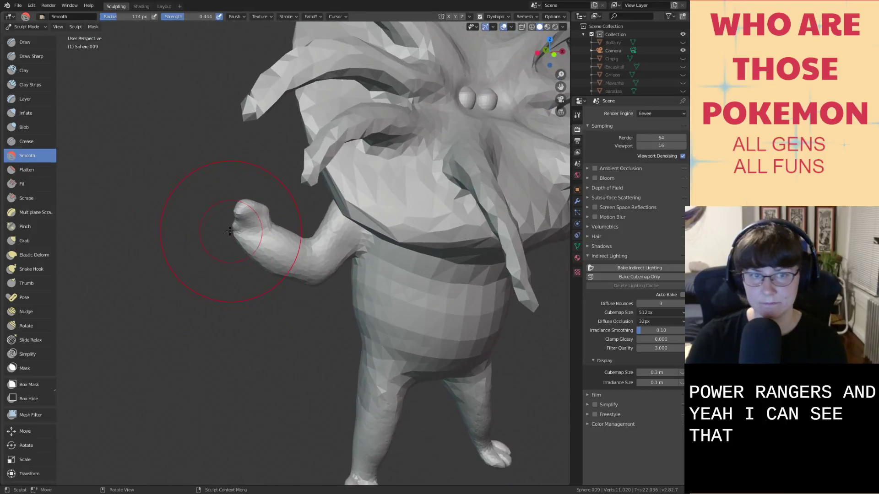
Pull the end of the forearm upward with the Grab brush into a broad raised segment.
key(g)
drag(235, 206, 235, 213)
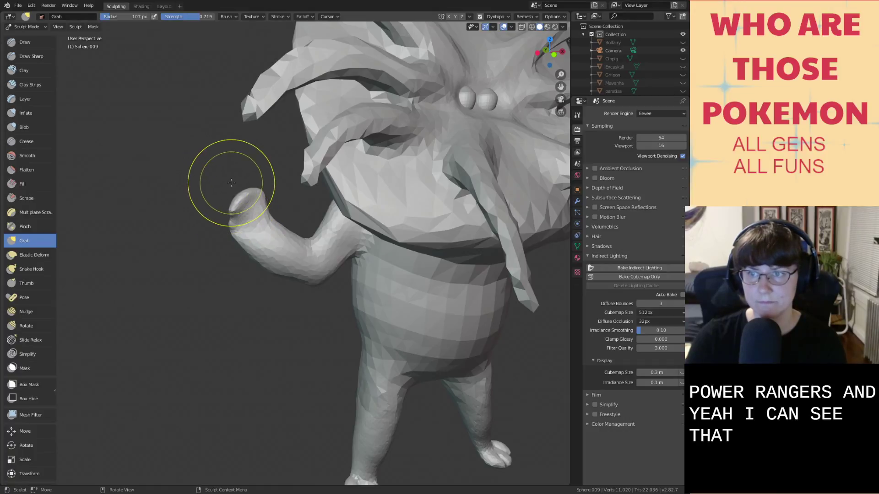
mouse_move(231, 183)
mouse_down()
mouse_move(235, 196)
mouse_move(211, 133)
mouse_up()
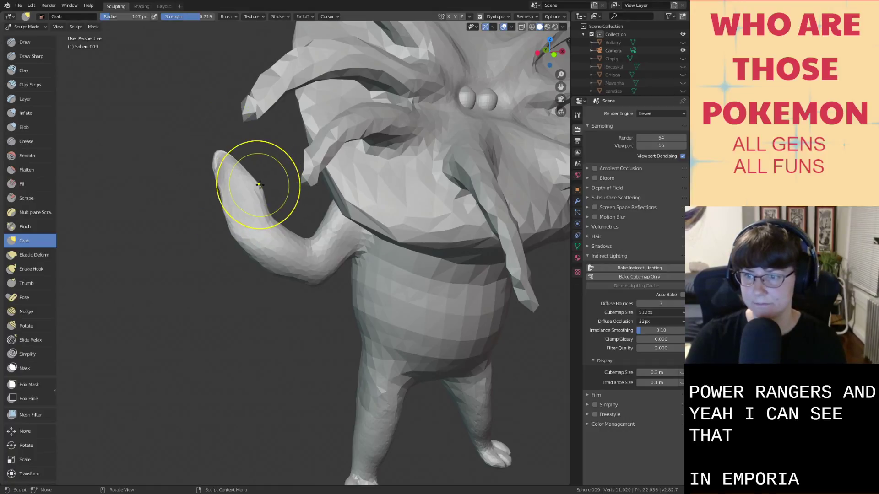
mouse_move(259, 186)
mouse_down()
mouse_move(252, 148)
mouse_move(242, 143)
mouse_up()
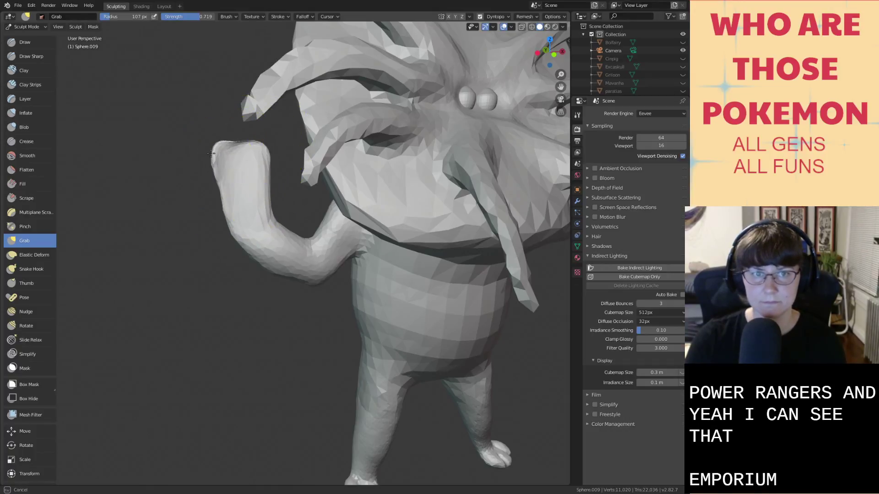
drag(222, 190, 227, 197)
middle_drag(227, 197, 215, 184)
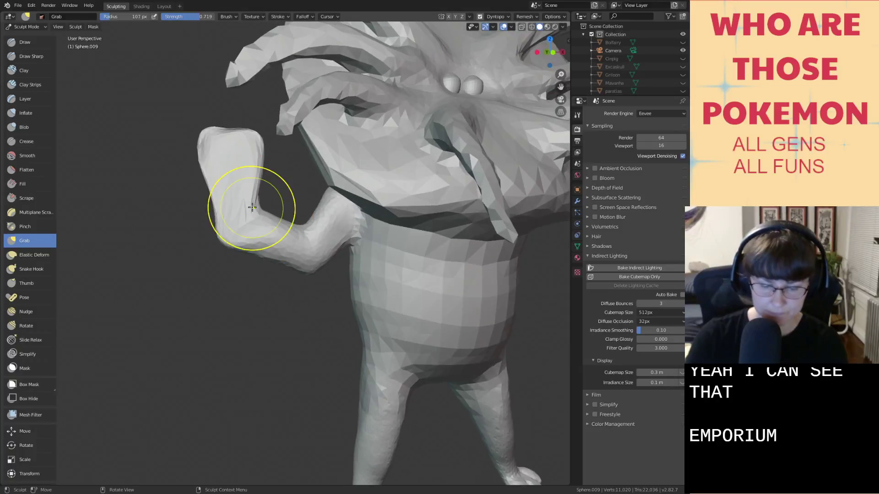
Fatten the raised end segment of the arm with the Inflate brush.
key(i)
scroll(244, 202, up, 5)
mouse_move(189, 143)
mouse_down()
mouse_move(222, 261)
mouse_move(164, 111)
mouse_move(239, 306)
mouse_up()
mouse_move(283, 275)
mouse_down()
mouse_move(250, 184)
mouse_move(181, 92)
mouse_move(186, 100)
mouse_up()
mouse_move(222, 111)
middle_down()
mouse_move(215, 113)
mouse_move(268, 166)
mouse_move(236, 294)
mouse_move(220, 314)
mouse_move(278, 287)
middle_up()
Smooth the inflated arm segment from its tip down to the bend where it meets the forearm.
key(s)
mouse_move(294, 267)
mouse_down()
mouse_move(220, 270)
mouse_move(253, 275)
mouse_move(234, 277)
mouse_move(213, 260)
mouse_move(272, 284)
mouse_move(239, 263)
mouse_move(279, 294)
mouse_up()
mouse_move(209, 272)
mouse_down()
mouse_move(263, 304)
mouse_move(221, 277)
mouse_up()
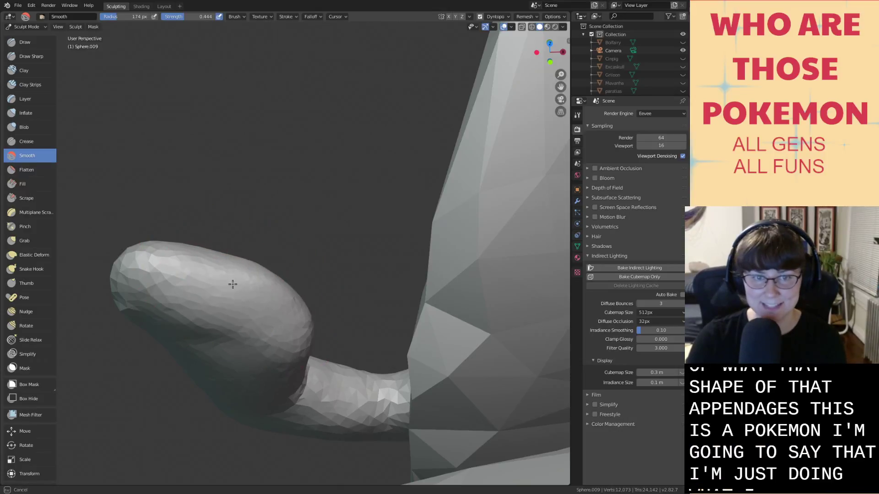
mouse_move(221, 276)
middle_down()
mouse_move(290, 289)
mouse_move(216, 229)
middle_up()
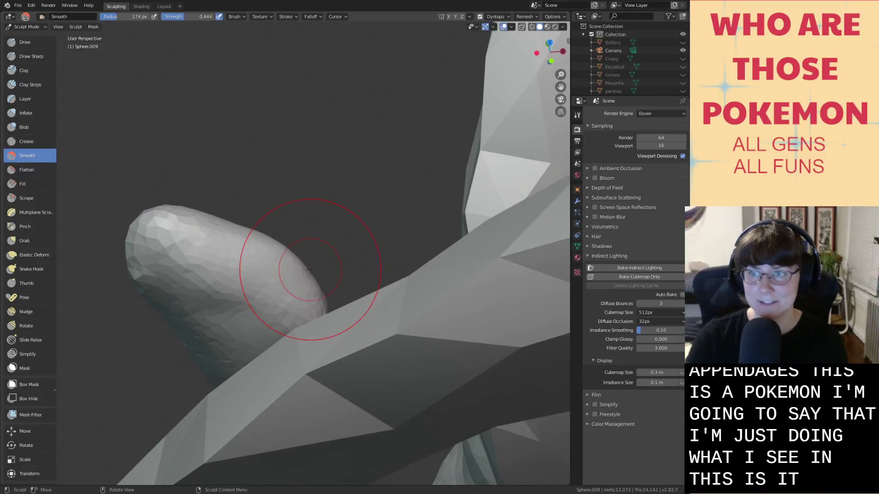
middle_drag(274, 274, 306, 248)
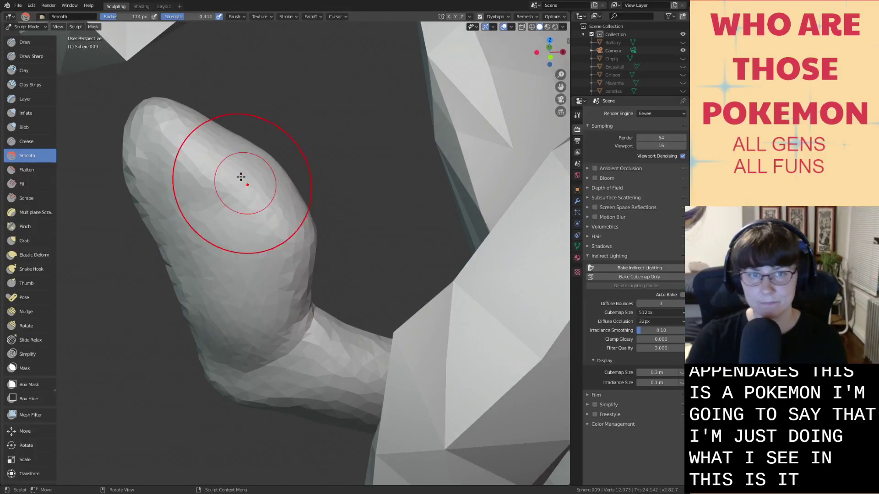
mouse_move(245, 141)
mouse_down()
mouse_move(292, 183)
mouse_move(295, 212)
mouse_move(284, 218)
mouse_up()
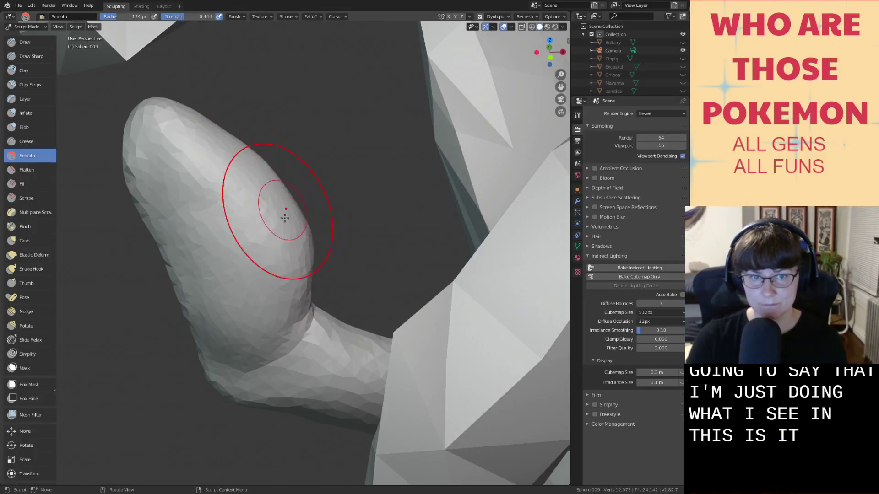
mouse_move(262, 325)
mouse_down()
mouse_move(261, 345)
mouse_move(292, 339)
mouse_move(279, 337)
mouse_up()
middle_drag(255, 320, 256, 242)
drag(256, 242, 265, 202)
Pull out the inner bend of the arm slightly with the Grab brush and save the file.
key(g)
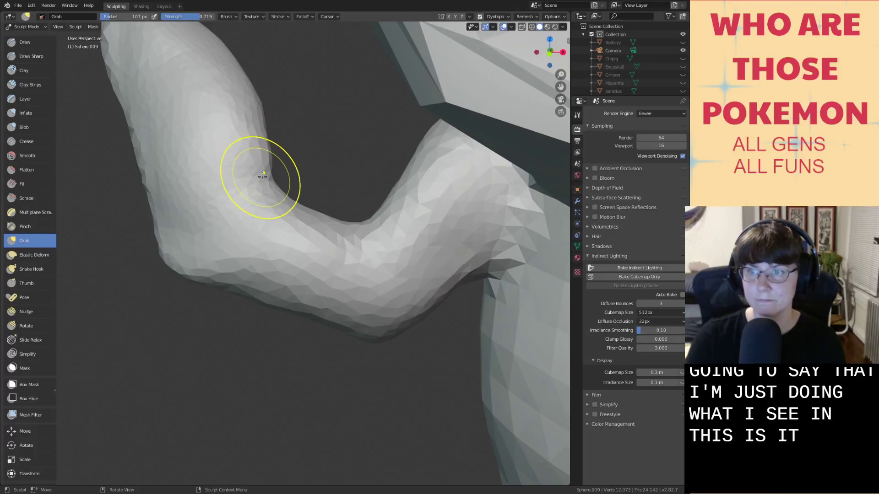
drag(274, 179, 278, 181)
scroll(290, 196, down, 5)
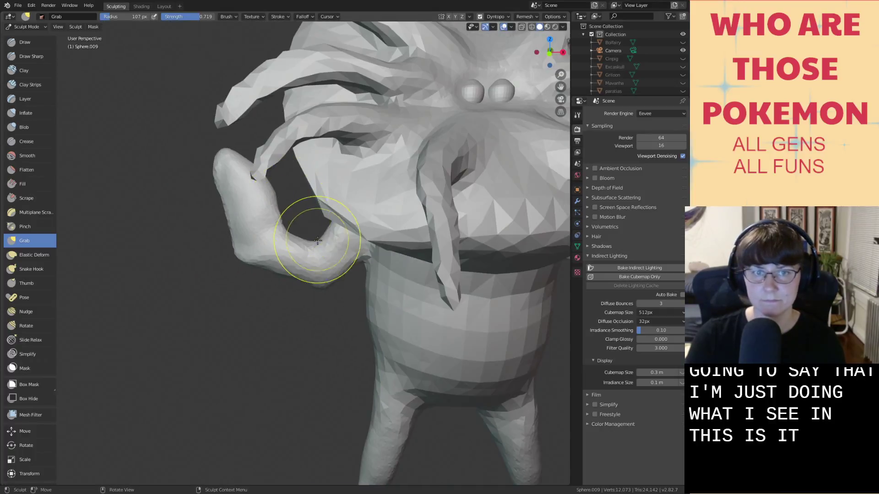
key(ctrl+s)
mouse_move(322, 245)
middle_down()
mouse_move(314, 235)
mouse_move(317, 251)
mouse_move(283, 248)
mouse_move(296, 250)
middle_up()
scroll(318, 234, down, 1)
scroll(318, 234, down, 1)
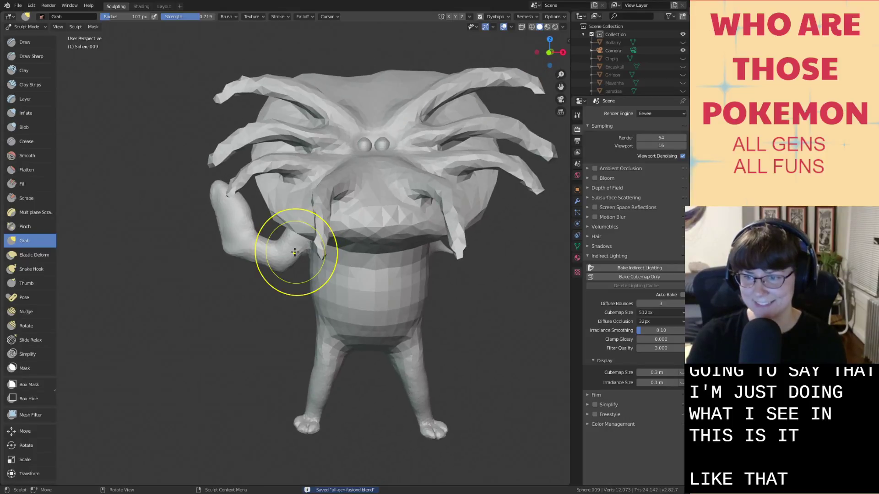
Try to thicken the whole arm with the Inflate brush, and undo the strokes.
scroll(260, 251, up, 3)
scroll(242, 249, down, 4)
middle_drag(270, 186, 274, 172)
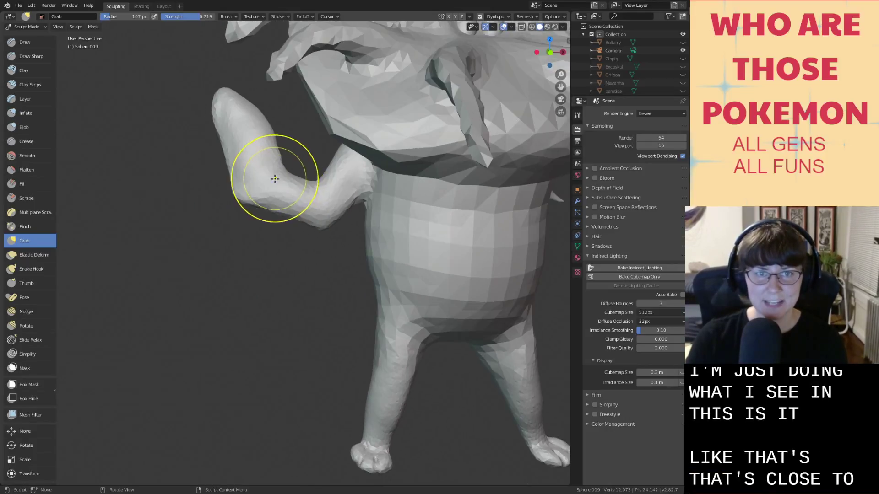
key(i)
drag(234, 130, 280, 188)
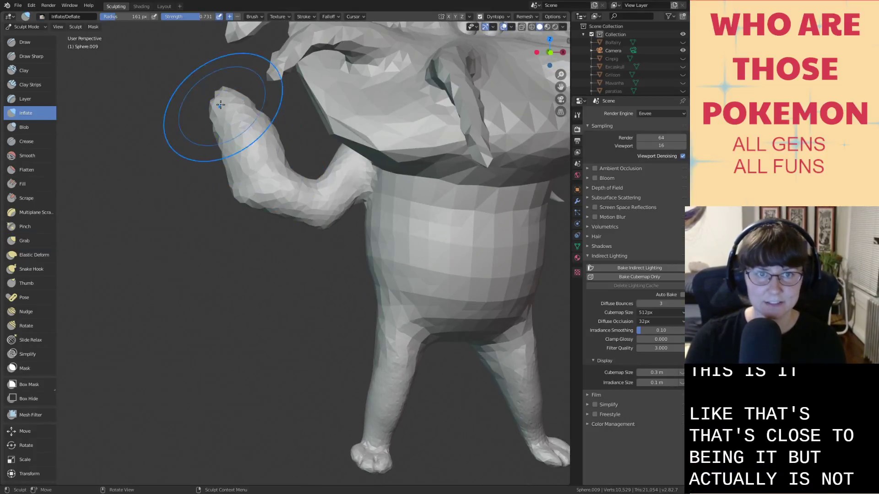
drag(225, 130, 257, 168)
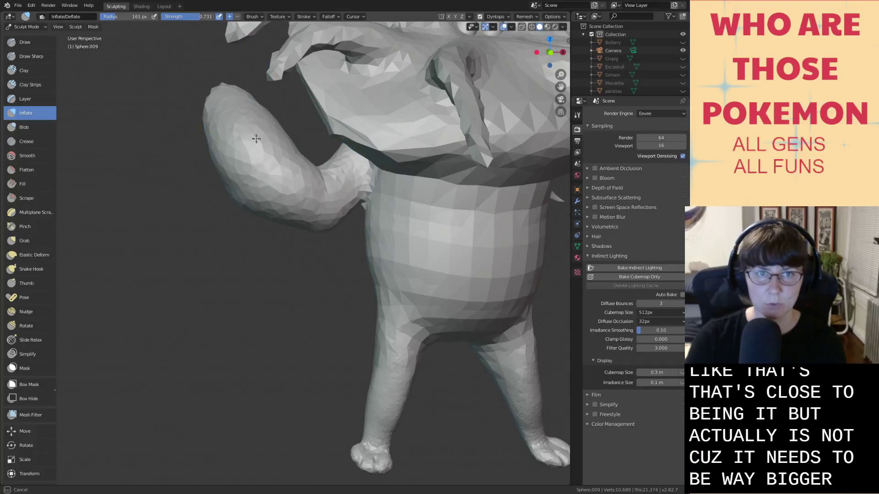
mouse_move(257, 139)
mouse_down()
mouse_move(201, 92)
mouse_move(209, 105)
mouse_up()
key(ctrl+z)
Lengthen the raised end of the arm up and outward into a larger rounded tip with the Grab brush.
key(g)
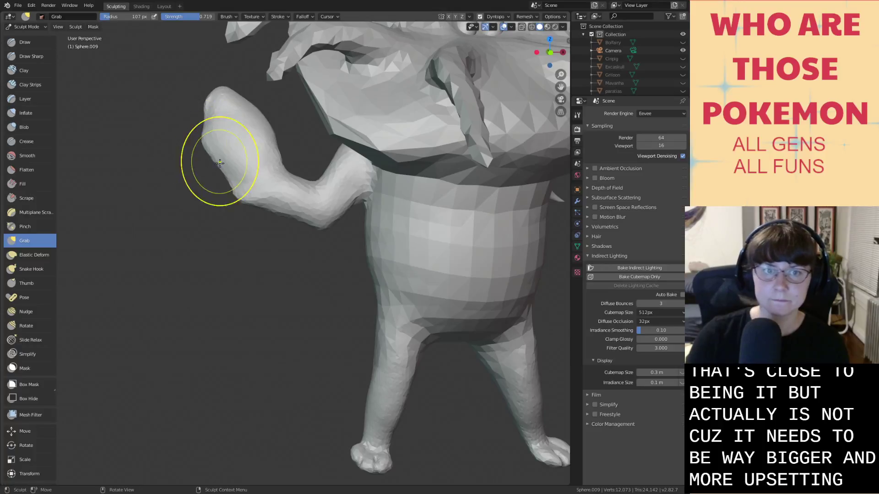
drag(237, 186, 231, 184)
drag(188, 75, 188, 75)
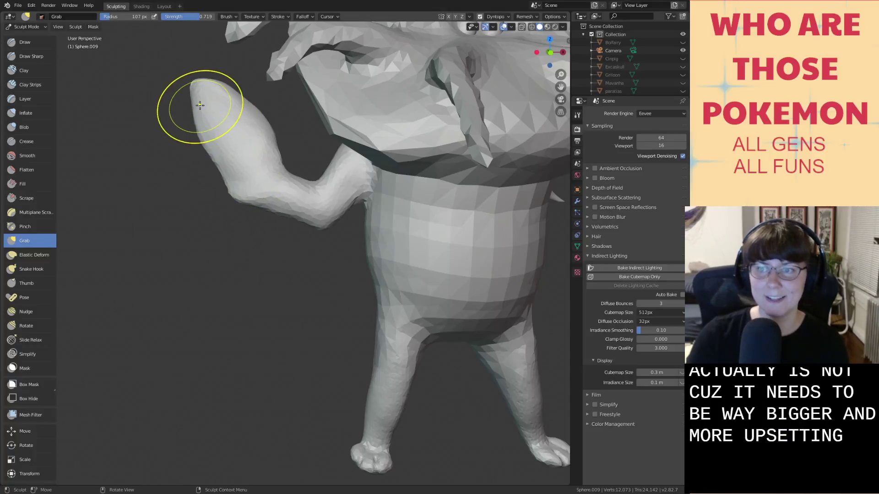
drag(198, 110, 193, 94)
middle_drag(238, 106, 235, 101)
drag(235, 101, 236, 80)
mouse_move(236, 84)
mouse_down()
mouse_move(241, 93)
mouse_move(192, 57)
mouse_up()
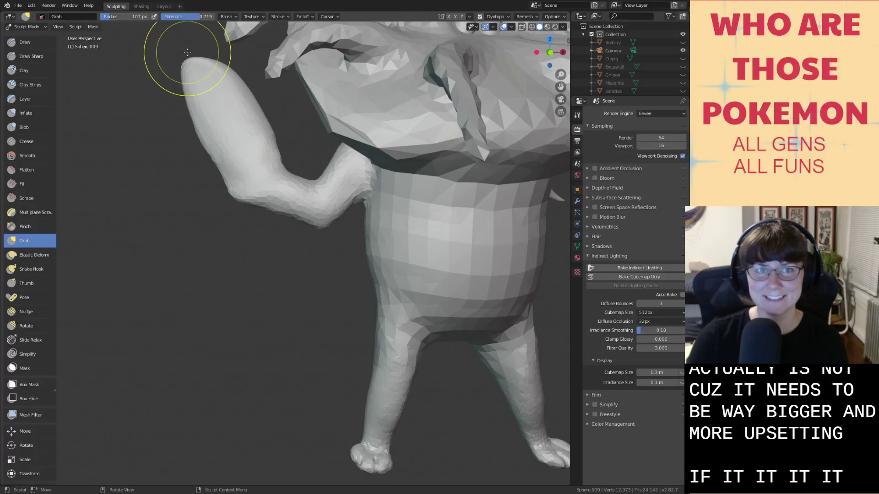
Widen the lower arm and its bends, and reshape the tip's outline with the Grab brush.
drag(240, 79, 266, 130)
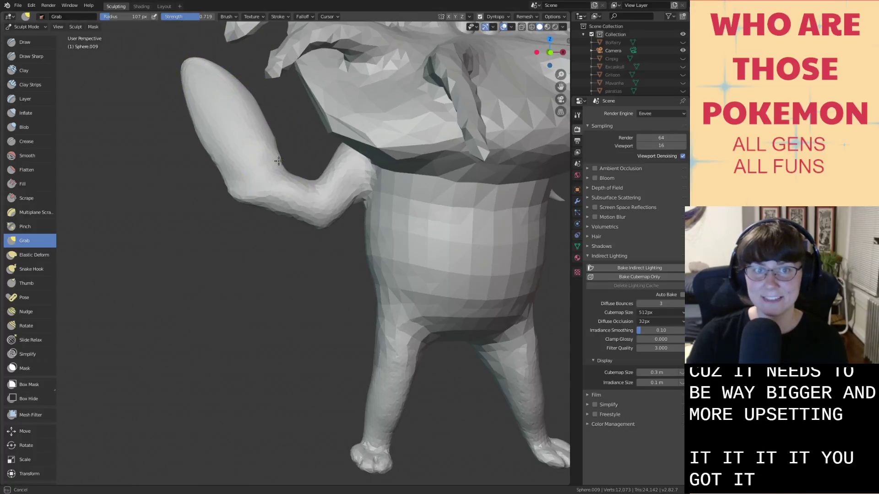
drag(278, 161, 319, 173)
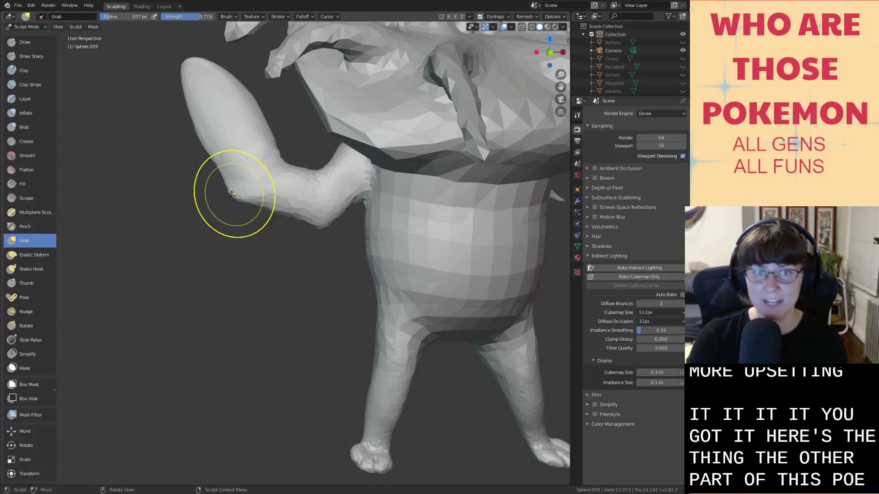
mouse_move(231, 195)
mouse_down()
mouse_move(230, 206)
mouse_move(265, 224)
mouse_move(312, 225)
mouse_up()
drag(227, 167, 213, 164)
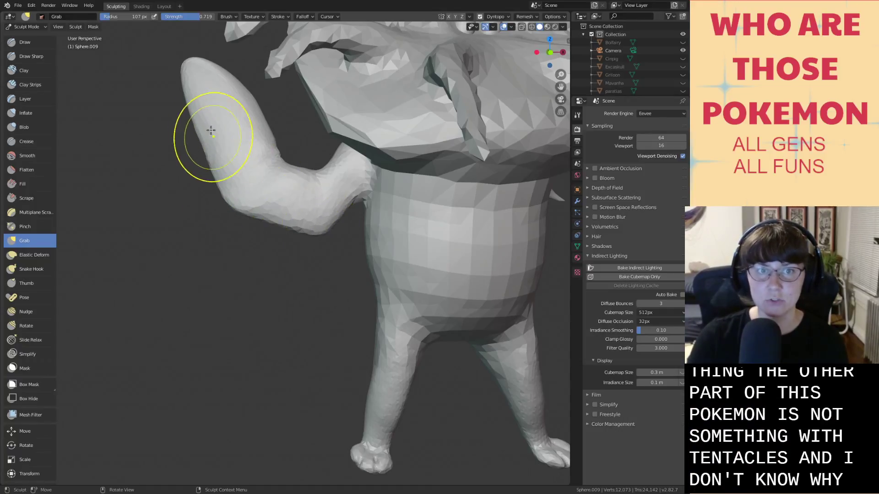
drag(194, 78, 187, 75)
drag(223, 75, 234, 77)
mouse_move(275, 153)
mouse_down()
mouse_move(315, 167)
mouse_move(278, 156)
mouse_up()
drag(280, 156, 273, 157)
mouse_move(339, 172)
mouse_down()
mouse_move(324, 163)
mouse_move(275, 166)
mouse_up()
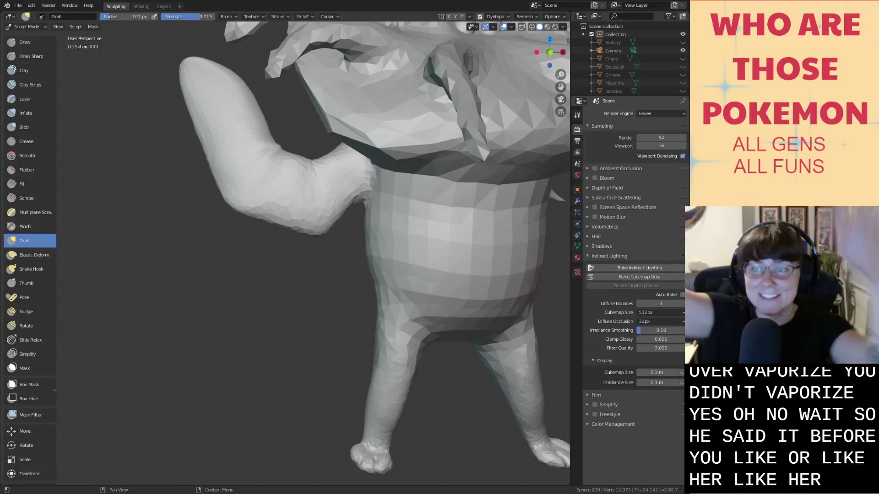
Save the file and inspect the whole creature from the front.
scroll(489, 289, down, 8)
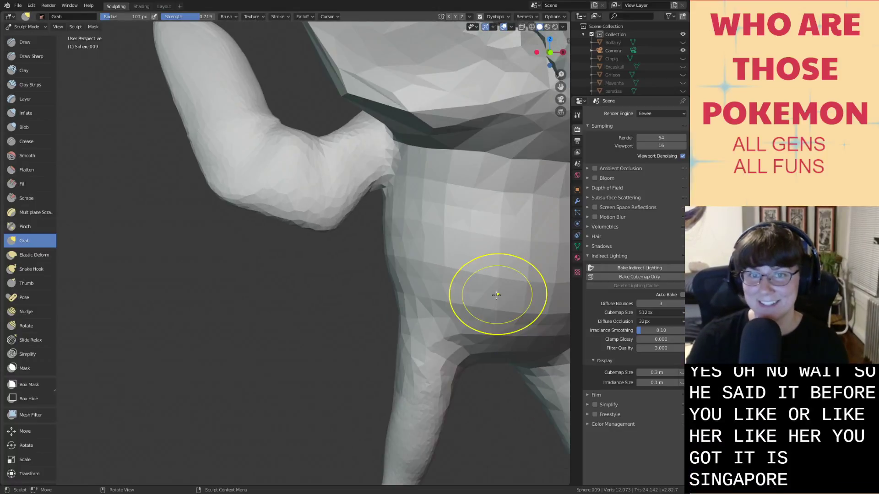
key(ctrl+s)
shift+middle_drag(481, 303, 455, 369)
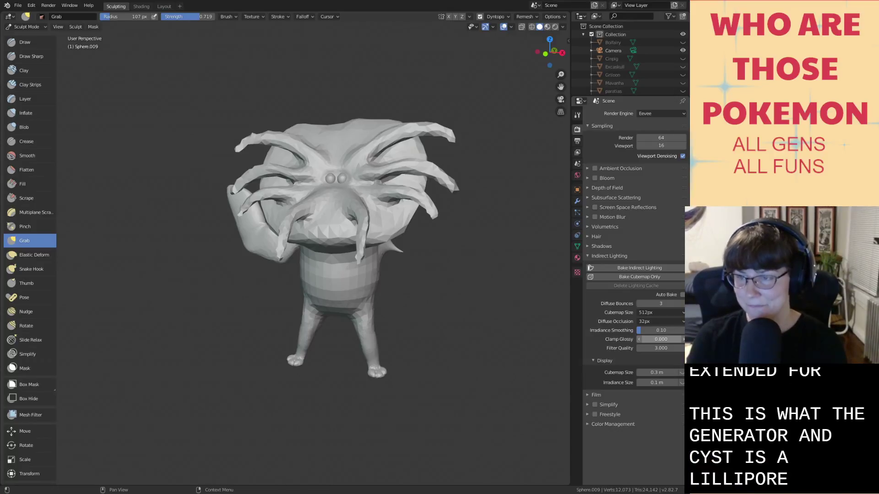
mouse_move(453, 300)
middle_down()
mouse_move(470, 289)
mouse_move(486, 315)
middle_up()
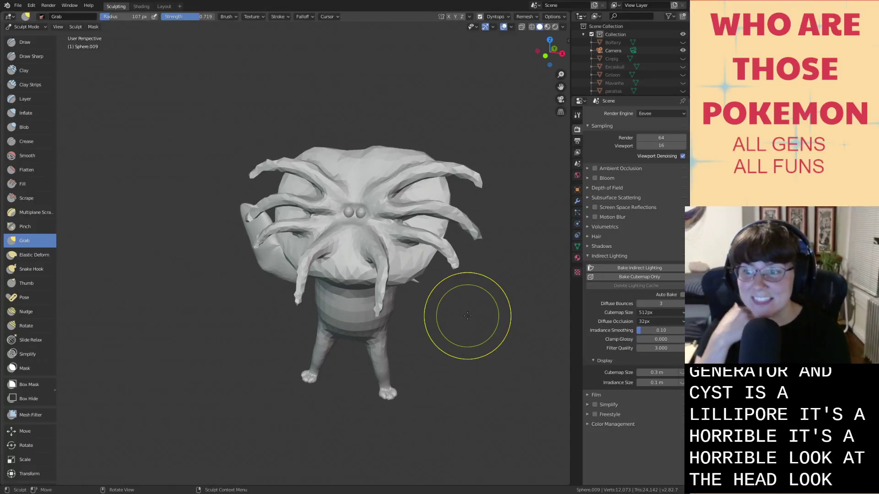
Thicken the bent arm along its raised end with the Inflate brush, and save the file.
middle_drag(274, 235, 304, 251)
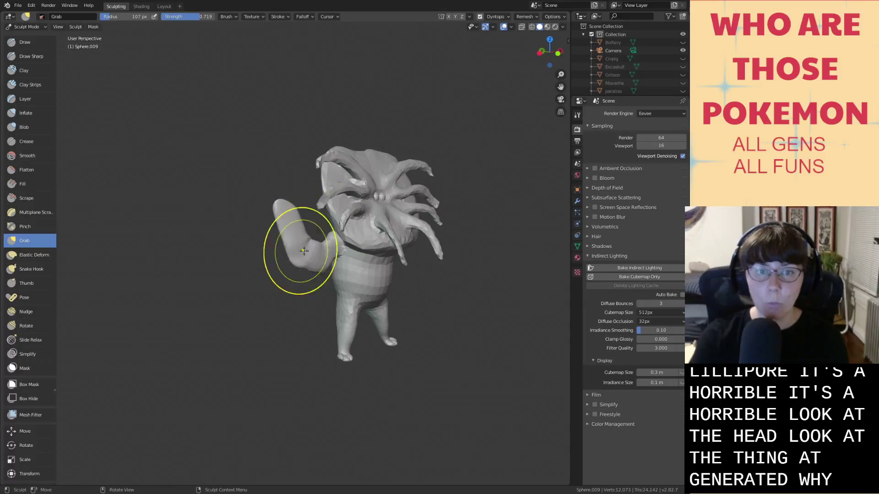
scroll(323, 269, up, 2)
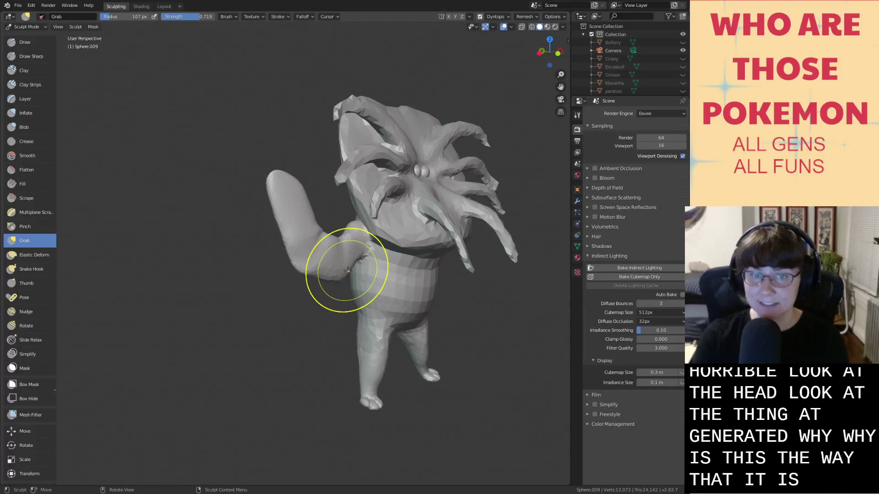
middle_drag(348, 271, 335, 269)
key(i)
mouse_move(281, 196)
ctrl+mouse_down()
mouse_move(284, 215)
mouse_move(310, 231)
mouse_move(280, 137)
mouse_move(385, 231)
mouse_move(329, 243)
mouse_move(262, 133)
mouse_move(304, 245)
mouse_move(238, 133)
mouse_move(309, 226)
mouse_move(256, 130)
ctrl+mouse_up()
scroll(312, 232, up, 3)
key(ctrl+s)
scroll(321, 188, down, 3)
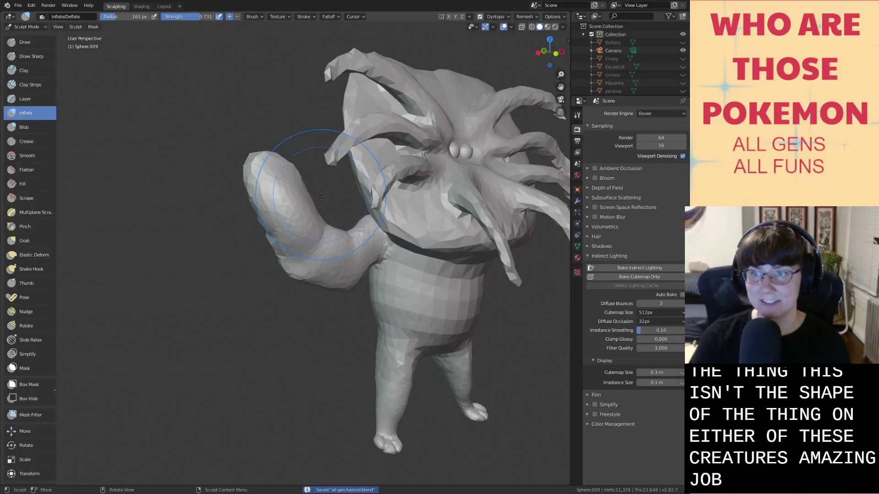
Inspect the whole creature from the front, then leave sculpting and switch to the Layout workspace.
middle_drag(326, 190, 288, 245)
scroll(288, 247, down, 3)
mouse_move(329, 299)
shift+middle_down()
mouse_move(303, 268)
mouse_move(308, 273)
shift+middle_up()
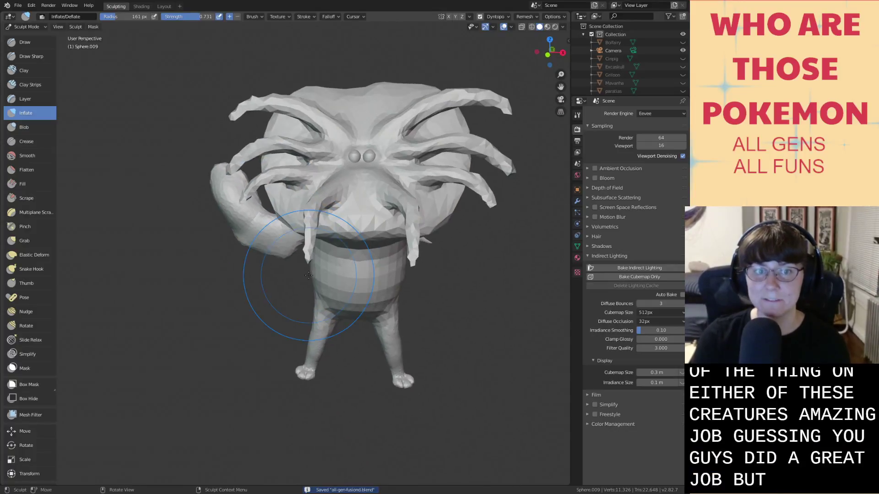
middle_drag(412, 291, 421, 275)
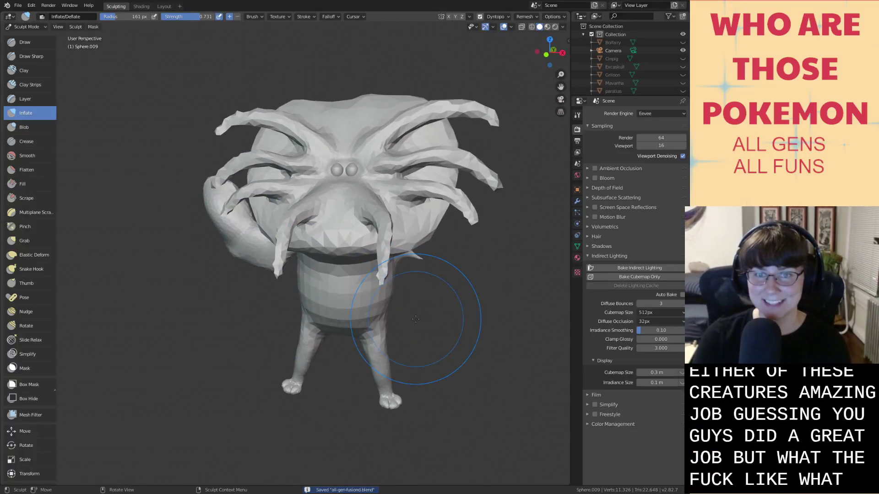
scroll(461, 167, down, 4)
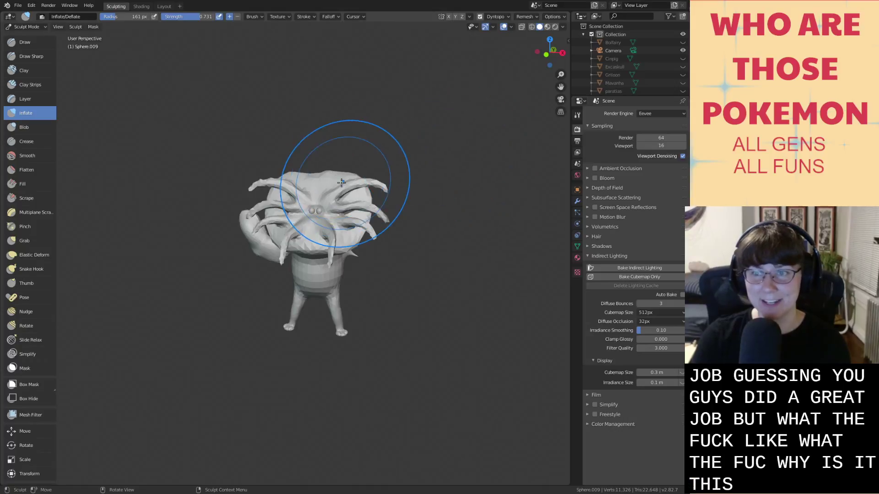
key(Tab)
key(Tab)
click(164, 6)
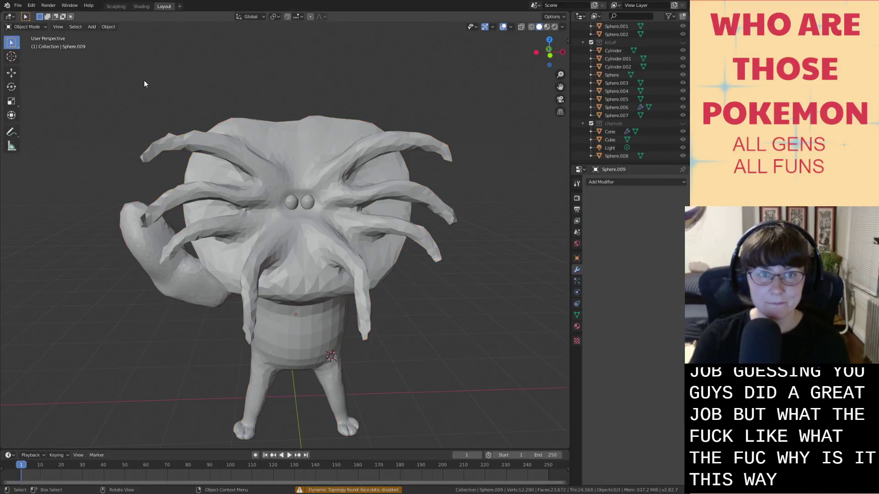
Select the creature's body and eyes together and move them to a new collection named lilipour.
middle_drag(144, 81, 193, 86)
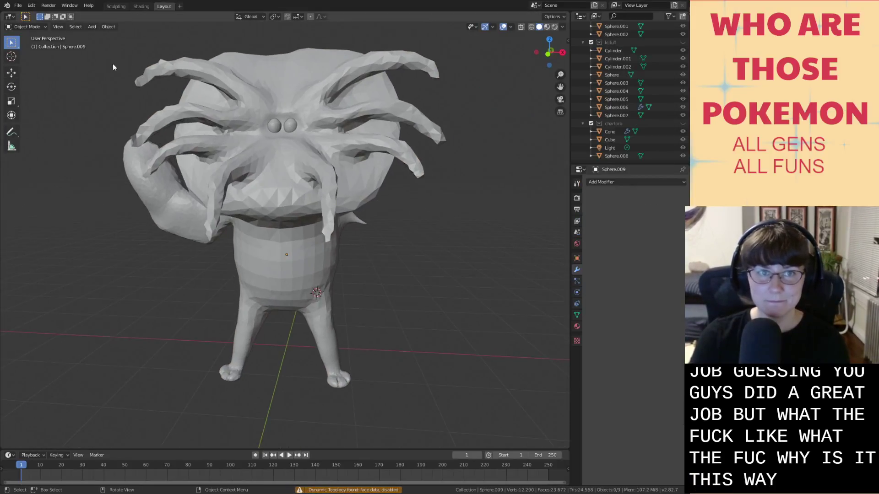
drag(113, 64, 354, 185)
scroll(354, 186, down, 1)
right_click(303, 187)
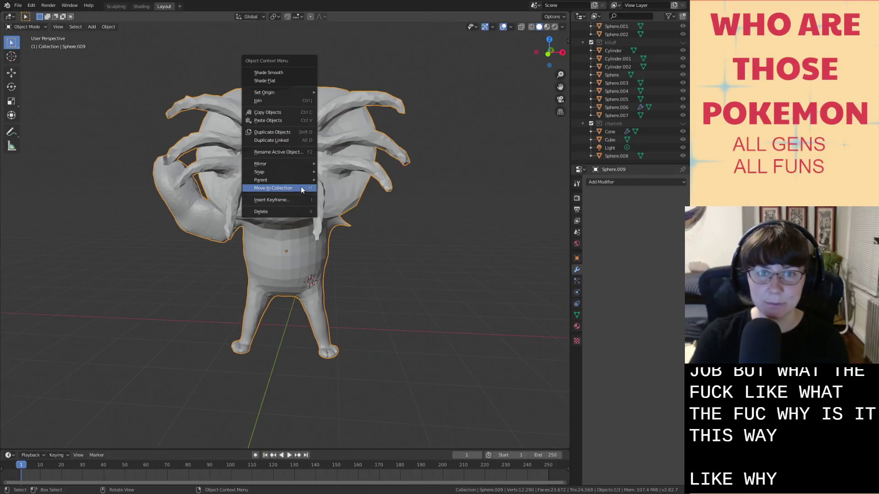
click(302, 188)
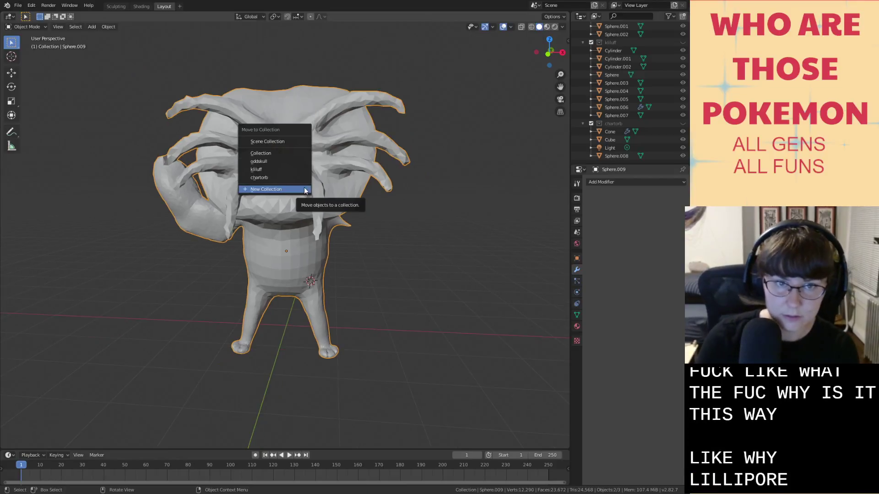
click(305, 189)
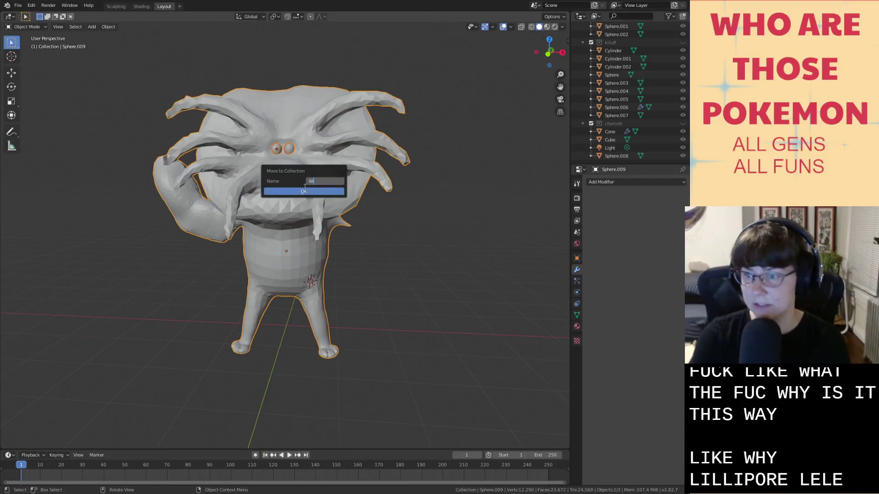
text(lilipou)
key(BackSpace)
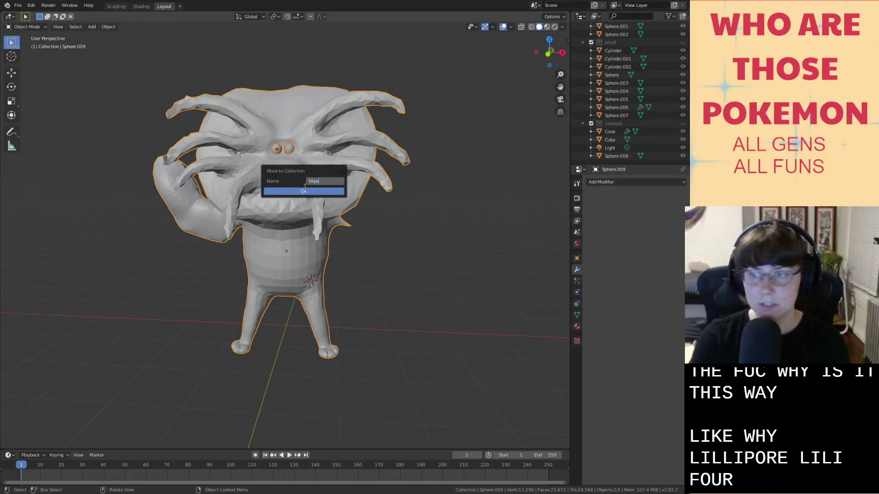
text(pour)
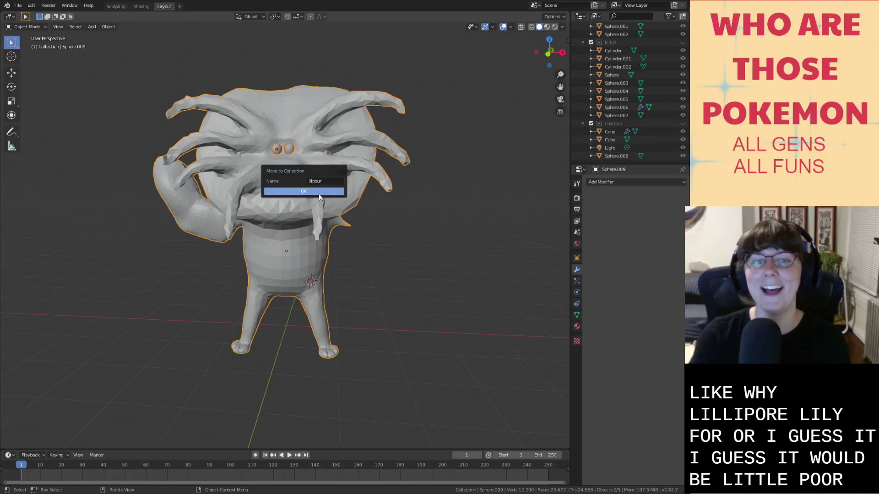
click(304, 191)
click(438, 216)
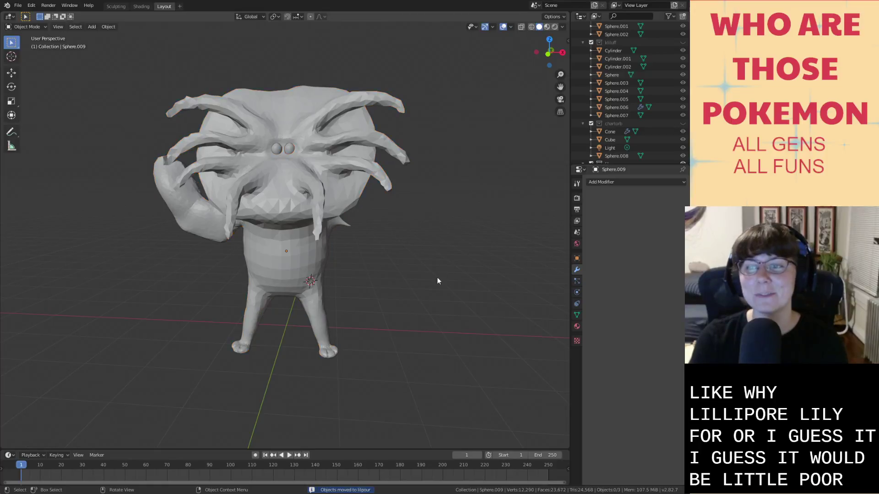
Hide the lilipour collection to clear the viewport.
mouse_move(438, 278)
middle_down()
mouse_move(421, 284)
mouse_move(434, 282)
middle_up()
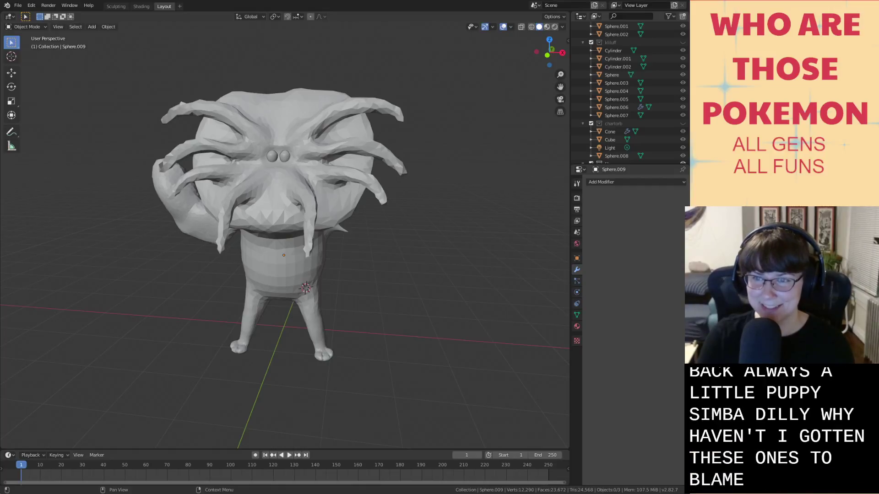
middle_drag(268, 181, 256, 181)
middle_drag(367, 244, 474, 361)
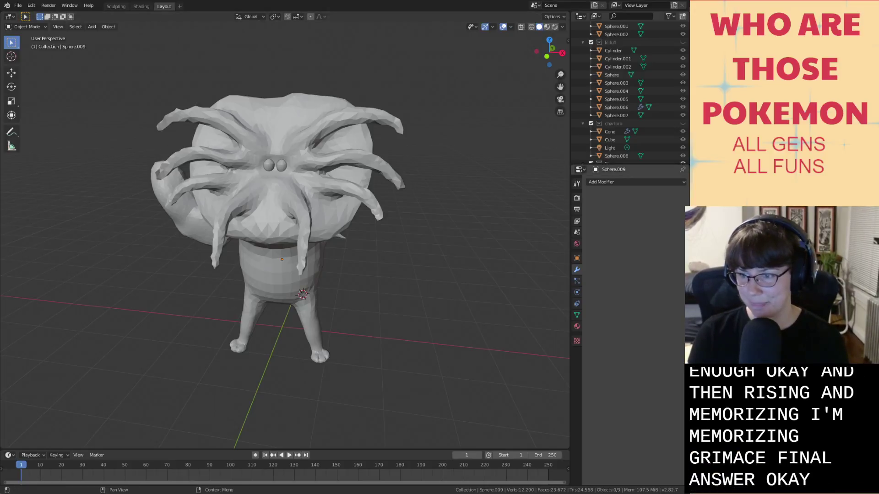
middle_drag(330, 269, 317, 262)
scroll(650, 146, down, 2)
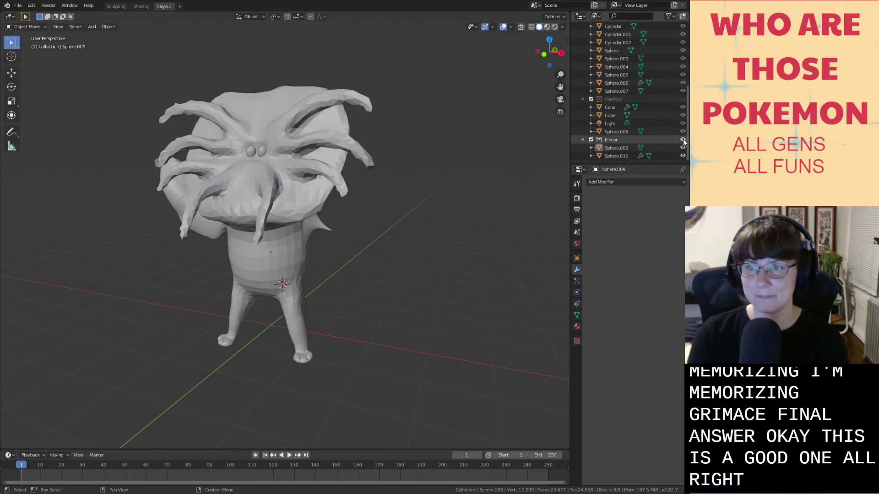
click(682, 140)
Add a UV sphere and raise it along the Z axis above the ground grid.
middle_drag(417, 308, 361, 304)
key(shift+a)
mouse_move(359, 301)
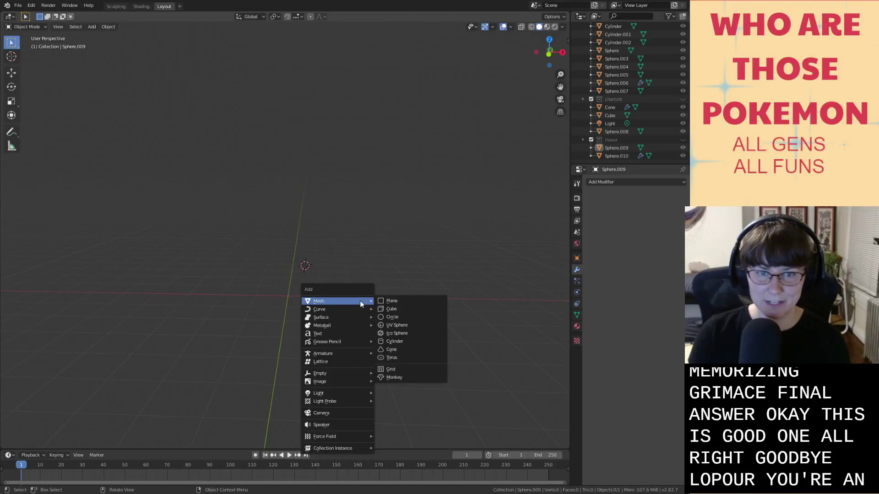
click(397, 325)
key(g)
key(z)
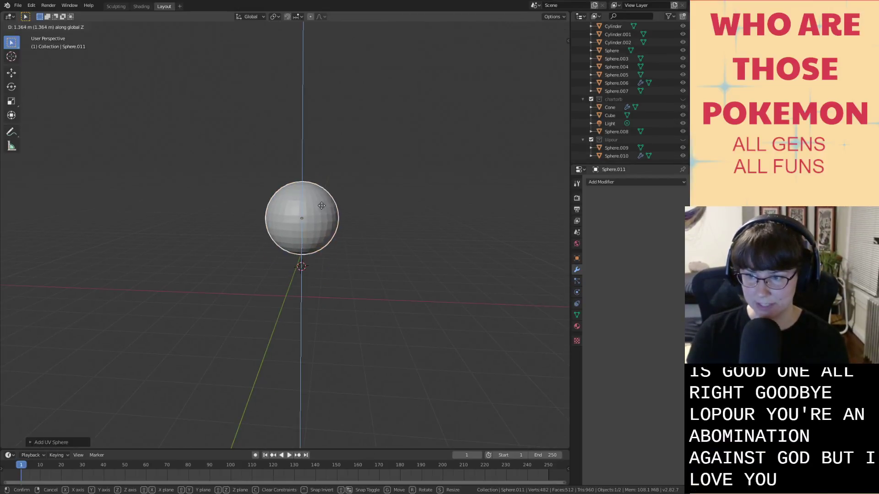
click(319, 185)
Stretch the sphere along the Z, Y and X axes into a larger egg-like shape.
key(s)
key(z)
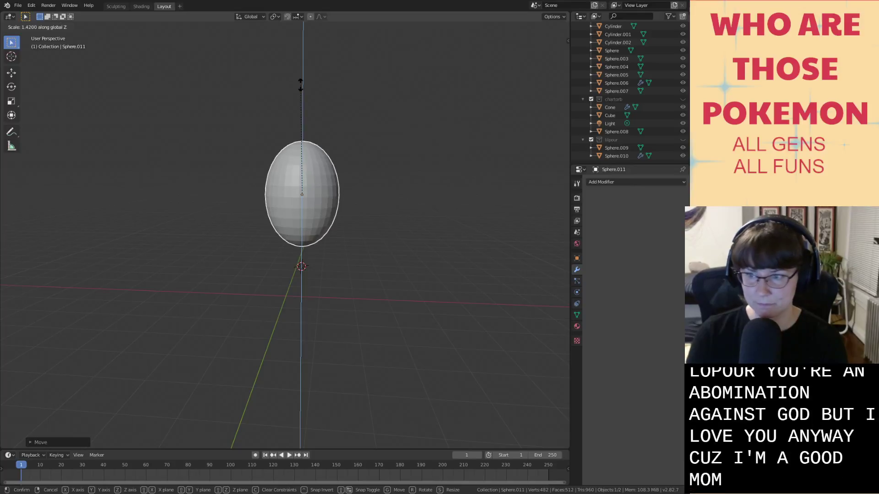
click(320, 123)
key(s)
key(y)
click(350, 162)
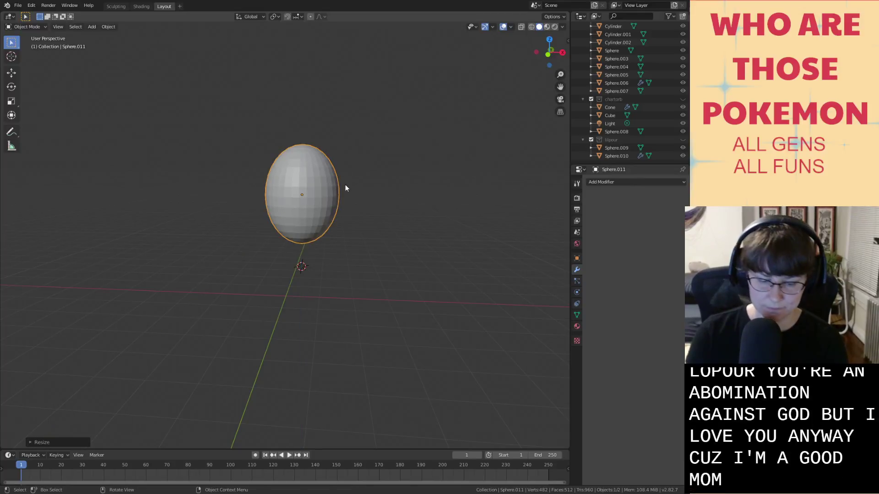
key(s)
key(x)
click(361, 189)
Try to pull out the sphere's upper side with the Grab brush, and undo that stroke and the axis scaling.
scroll(363, 157, up, 3)
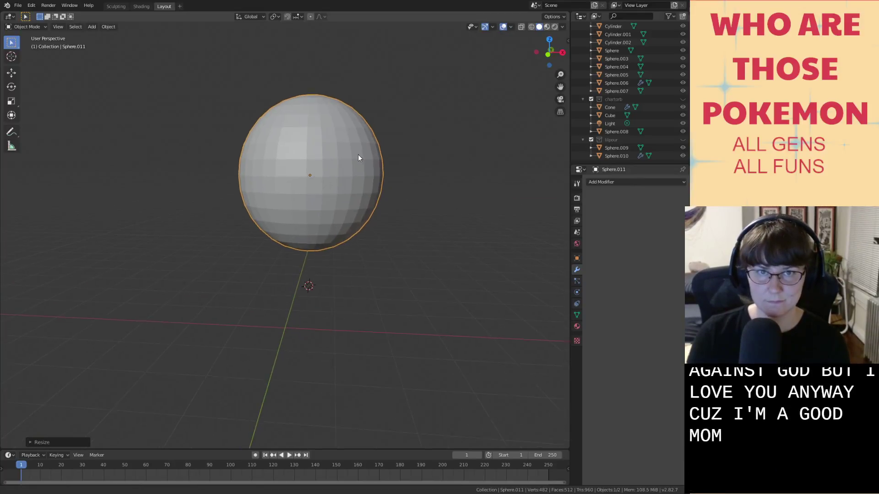
click(115, 6)
scroll(444, 175, up, 3)
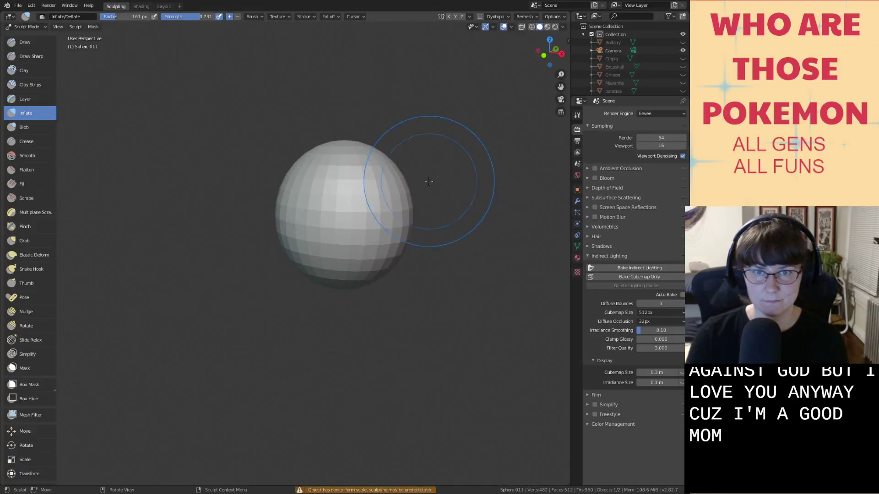
mouse_move(430, 171)
middle_down()
mouse_move(387, 166)
mouse_move(408, 161)
middle_up()
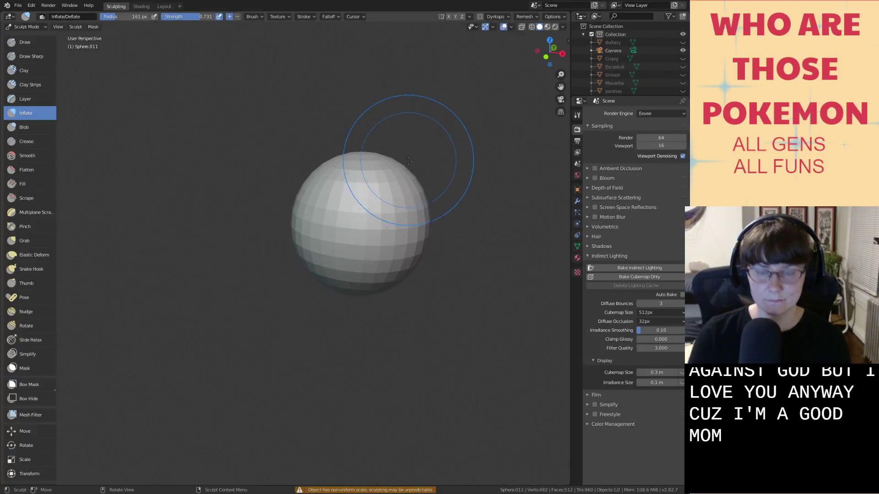
key(g)
drag(398, 184, 414, 169)
middle_drag(414, 169, 324, 185)
click(167, 6)
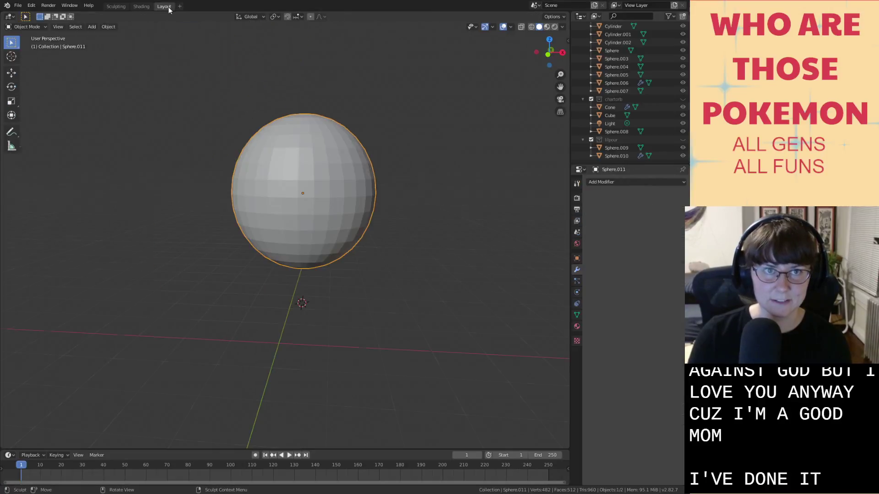
key(ctrl+z)
key(ctrl+z)
key(ctrl+z)
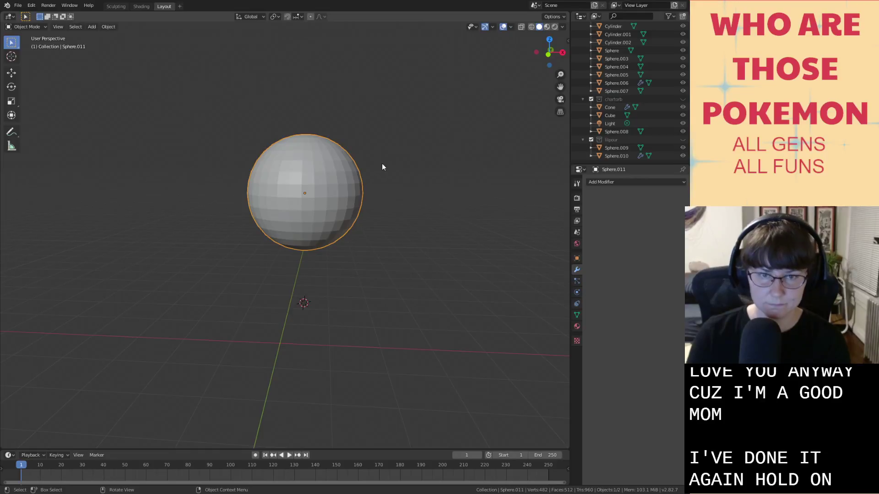
Enlarge the sphere along the X axis and along the Z axis, keeping a round front outline.
key(s)
key(x)
click(423, 168)
key(s)
key(z)
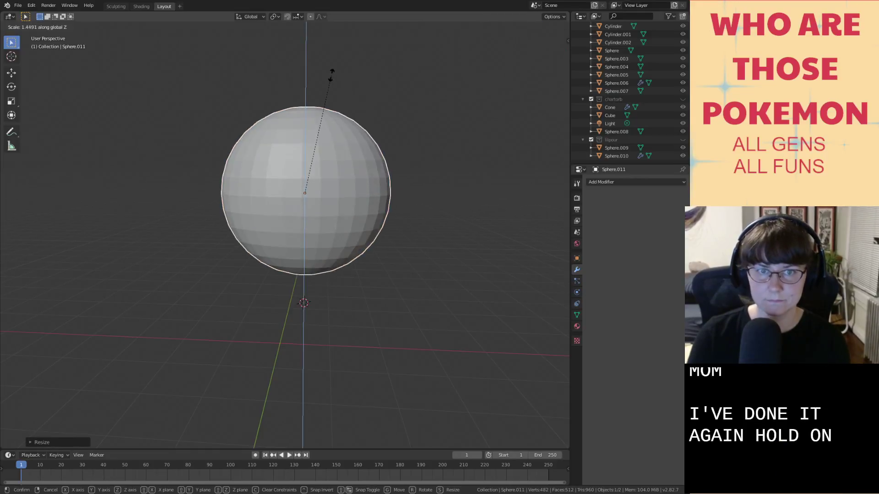
click(335, 61)
Switch to the Sculpting workspace and enable dynamic topology and X-axis mirroring for the sphere.
click(116, 7)
middle_drag(275, 135, 470, 56)
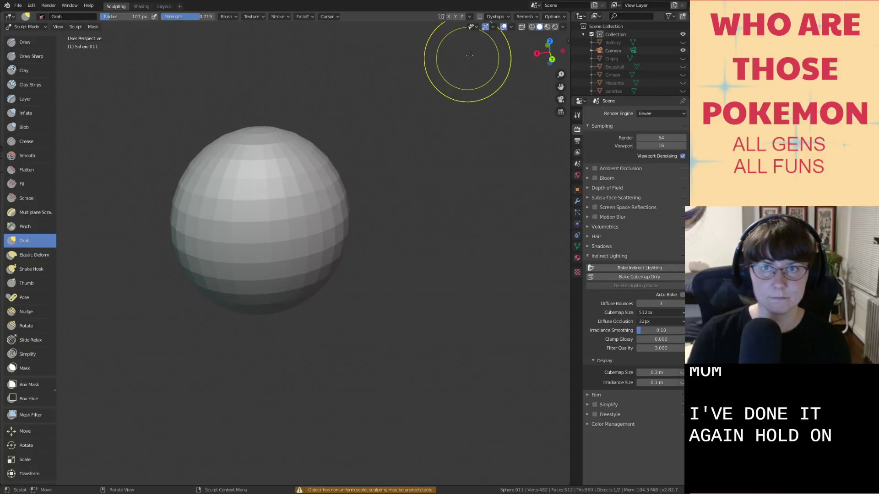
click(480, 17)
click(470, 40)
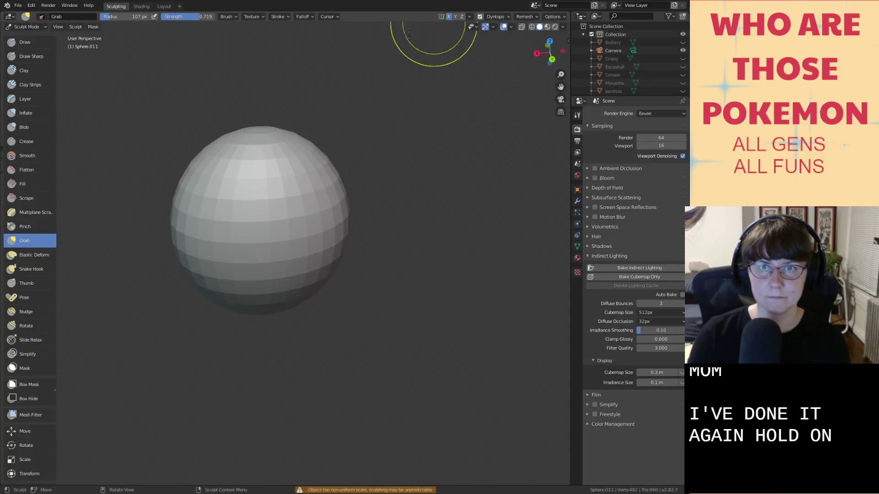
Undo a trial Grab stroke, and pull the sphere's upper and lower corners outward into a blockier body with the Elastic Deform brush.
drag(311, 147, 333, 137)
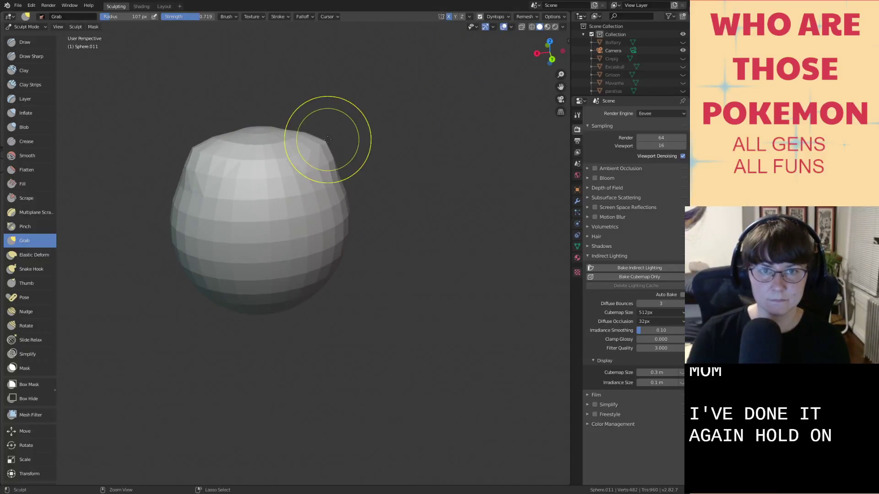
key(ctrl+z)
click(46, 251)
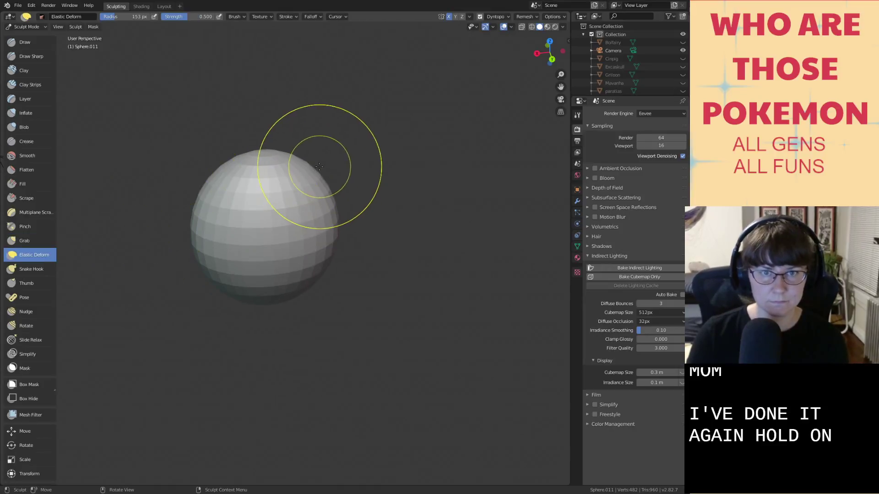
mouse_move(304, 170)
mouse_down()
mouse_move(330, 161)
mouse_move(287, 168)
mouse_move(312, 178)
mouse_up()
right_click(313, 168)
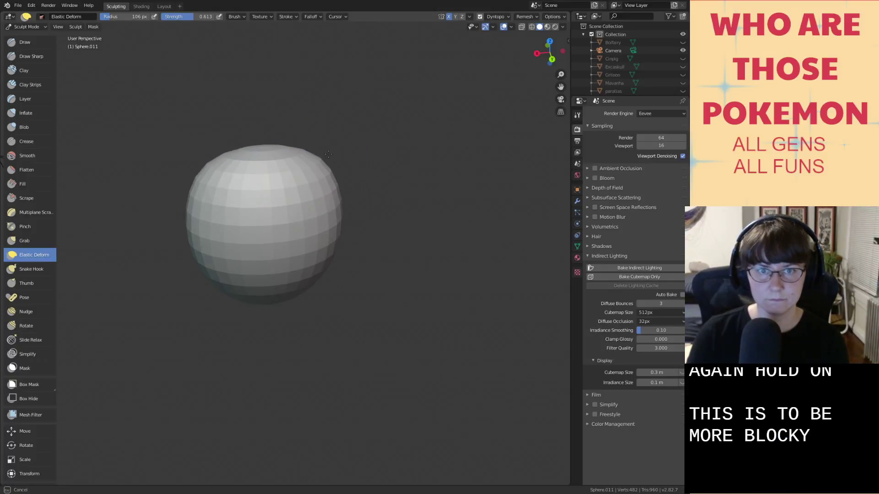
middle_drag(328, 154, 316, 238)
mouse_move(307, 301)
mouse_down()
mouse_move(355, 308)
mouse_move(329, 307)
mouse_up()
middle_drag(328, 307, 328, 310)
middle_drag(328, 311, 322, 304)
Build up a mirrored pair of leg stubs at the body's lower corners with the Draw brush, extending their tips downward.
click(25, 42)
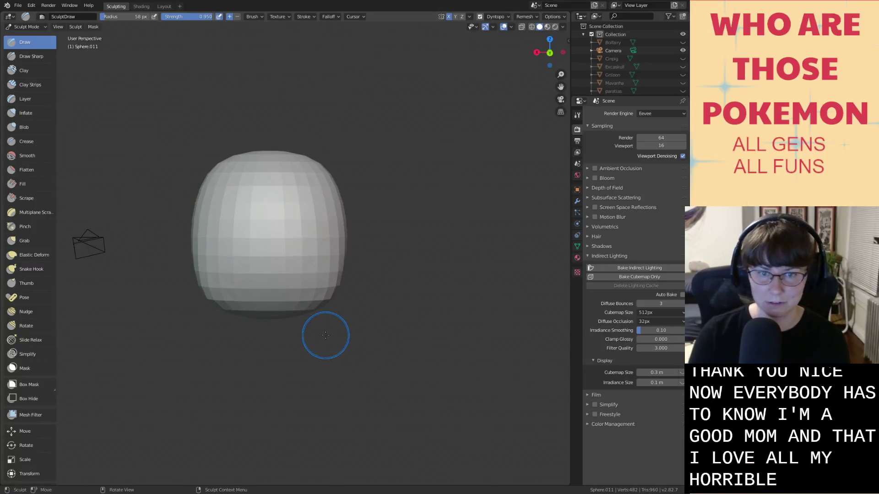
scroll(327, 331, up, 1)
drag(335, 314, 338, 310)
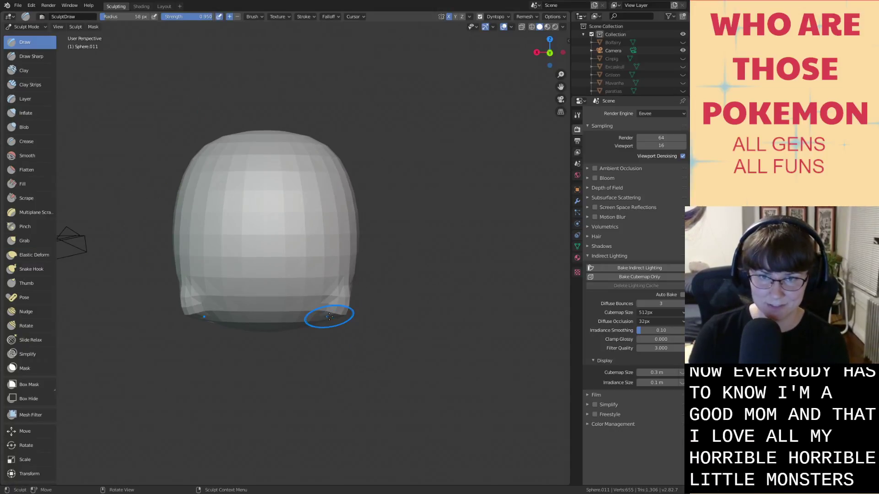
mouse_move(329, 316)
middle_down()
mouse_move(328, 299)
mouse_move(323, 305)
mouse_move(336, 310)
middle_up()
drag(345, 300, 347, 300)
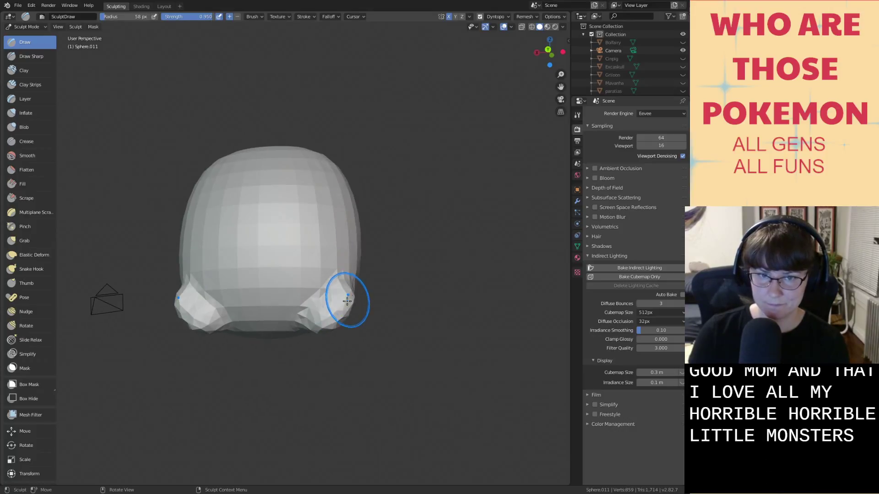
middle_drag(332, 324, 337, 331)
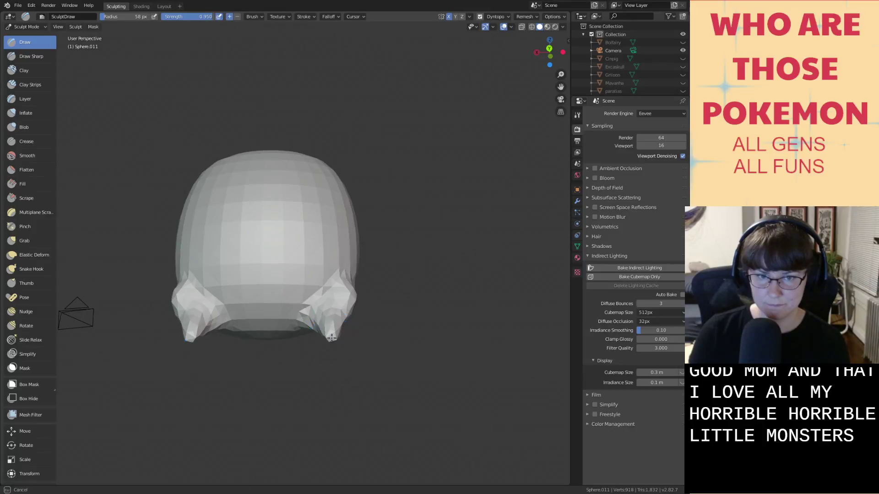
drag(331, 337, 331, 338)
mouse_move(331, 338)
middle_down()
mouse_move(281, 351)
mouse_move(270, 340)
middle_up()
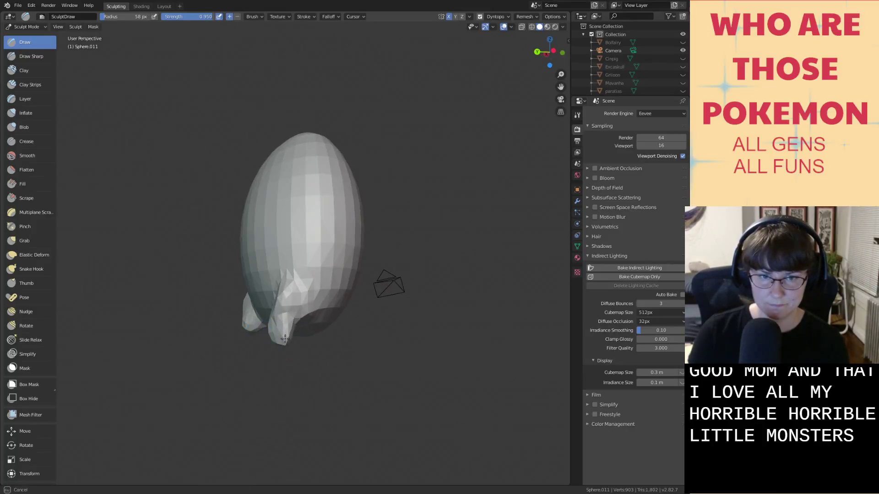
drag(282, 347, 283, 346)
mouse_move(282, 346)
middle_down()
mouse_move(311, 338)
mouse_move(365, 363)
mouse_move(391, 331)
mouse_move(389, 339)
middle_up()
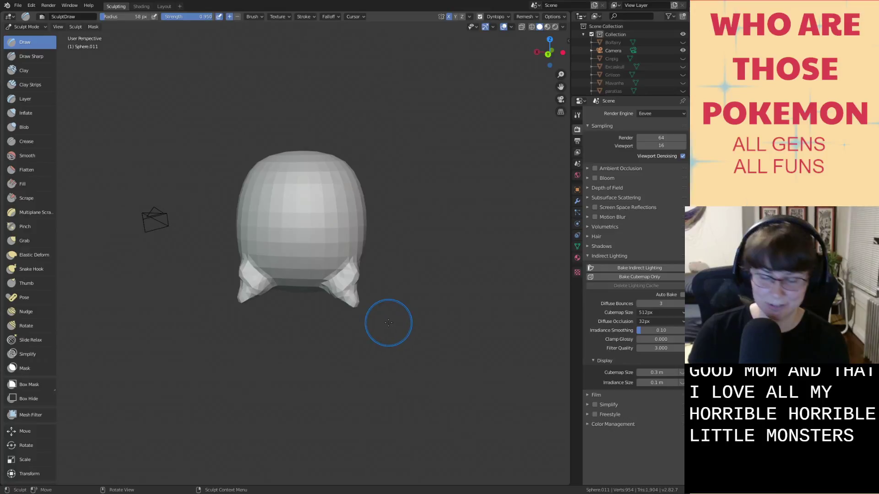
Pull the leg stubs far downward into two long, thin legs with the Grab brush.
key(g)
drag(363, 304, 351, 308)
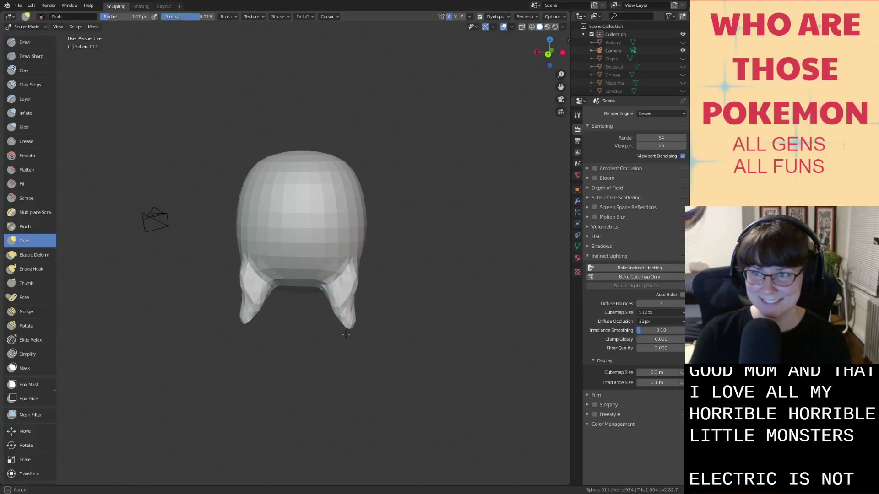
scroll(361, 332, up, 3)
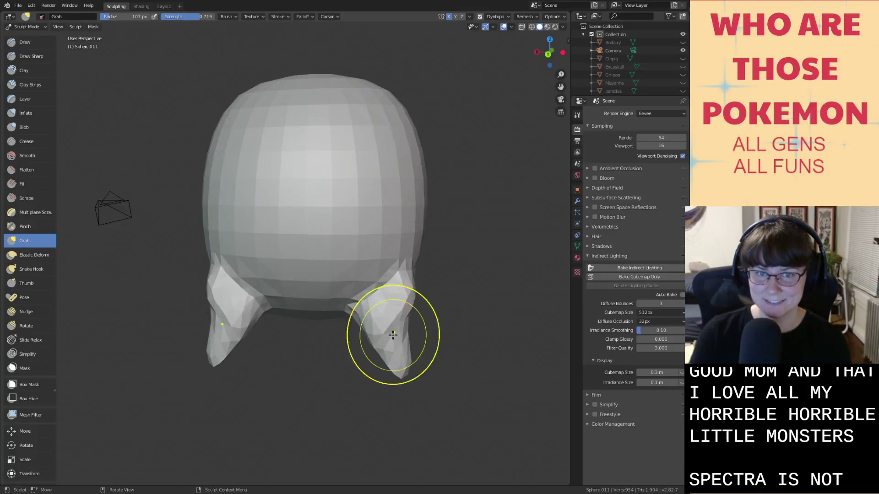
middle_drag(404, 341, 393, 331)
drag(394, 333, 374, 469)
shift+middle_drag(372, 418, 371, 396)
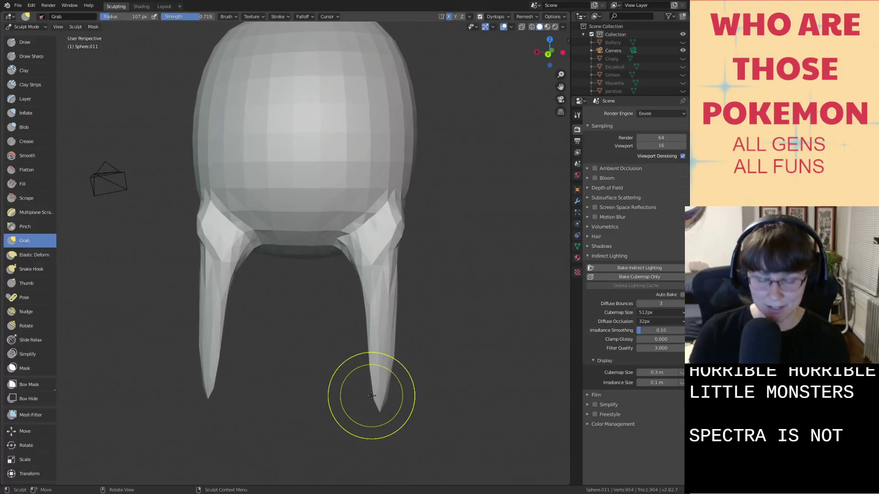
Thicken the thin legs along their length with the Inflate brush and even out their surface with the Smooth brush.
key(i)
mouse_move(390, 302)
mouse_down()
mouse_move(382, 302)
mouse_move(379, 376)
mouse_up()
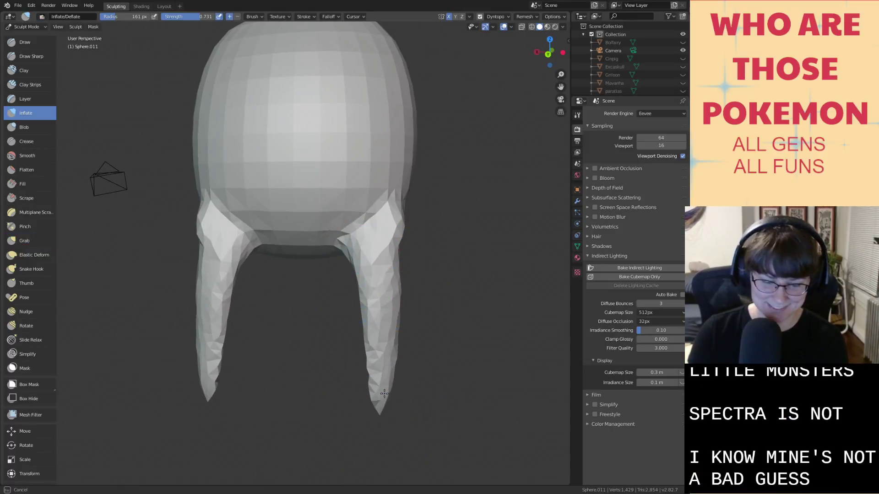
key(shift+s)
drag(384, 314, 391, 291)
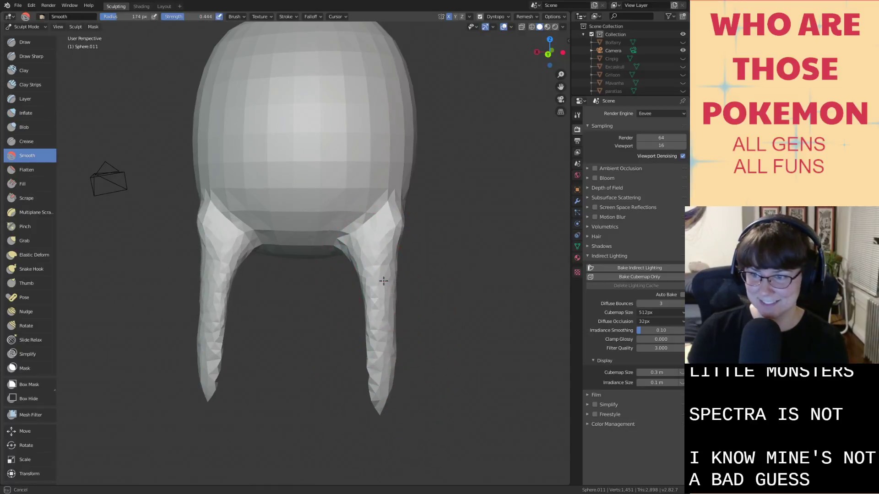
scroll(363, 289, up, 2)
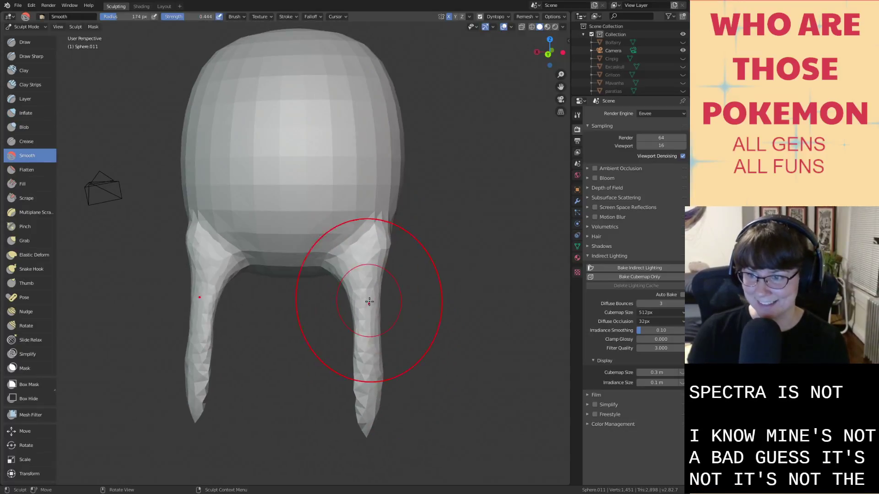
Swell the upper legs into rounded thighs on all sides with the Inflate brush.
key(i)
scroll(388, 249, up, 4)
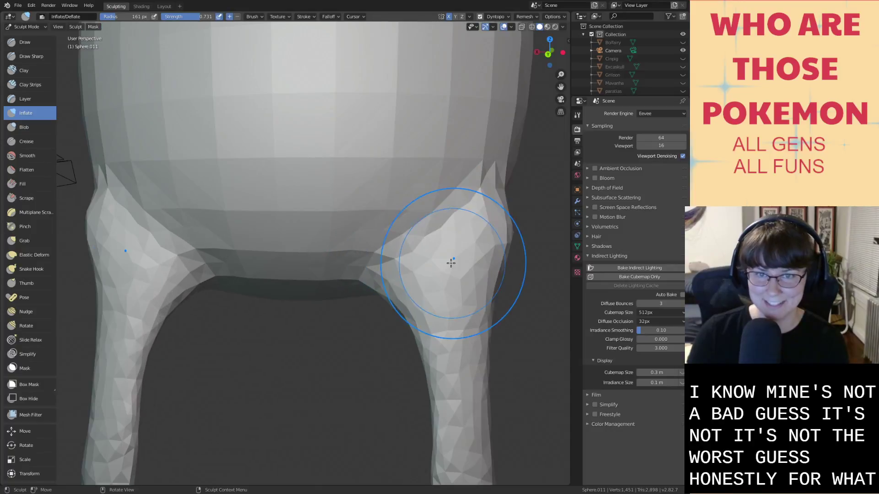
mouse_move(478, 240)
mouse_down()
mouse_move(492, 225)
mouse_move(470, 314)
mouse_move(475, 338)
mouse_move(489, 327)
mouse_move(480, 257)
mouse_move(431, 314)
mouse_move(418, 301)
mouse_up()
shift+middle_drag(432, 309, 390, 179)
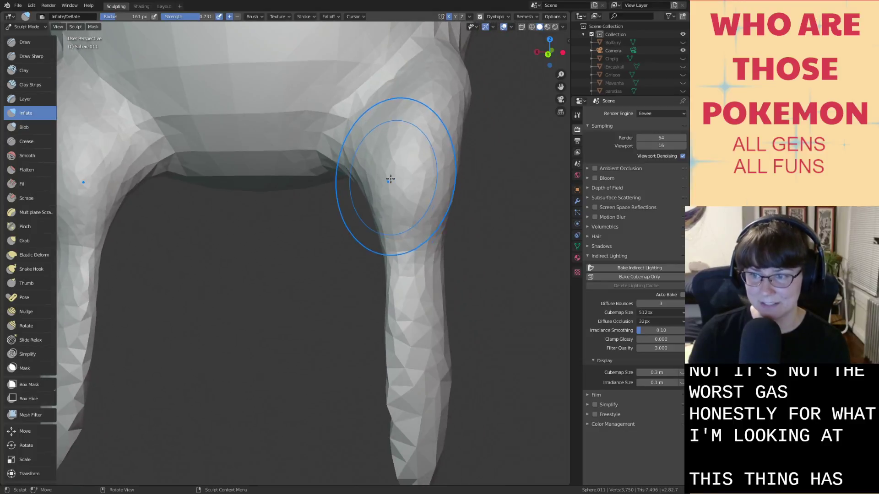
mouse_move(477, 154)
mouse_down()
mouse_move(444, 92)
mouse_move(436, 135)
mouse_up()
drag(402, 177, 419, 202)
mouse_move(418, 202)
middle_down()
mouse_move(412, 211)
mouse_move(423, 220)
middle_up()
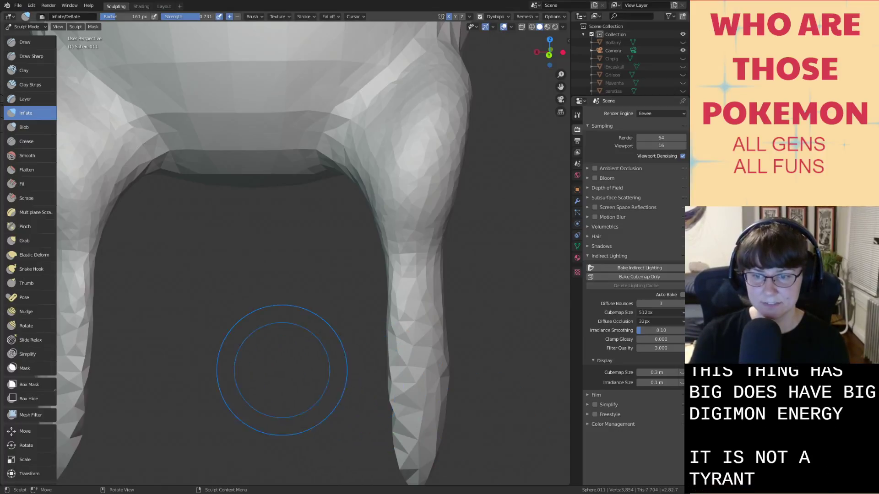
mouse_move(490, 196)
middle_down()
mouse_move(436, 157)
mouse_move(377, 133)
middle_up()
drag(378, 133, 347, 120)
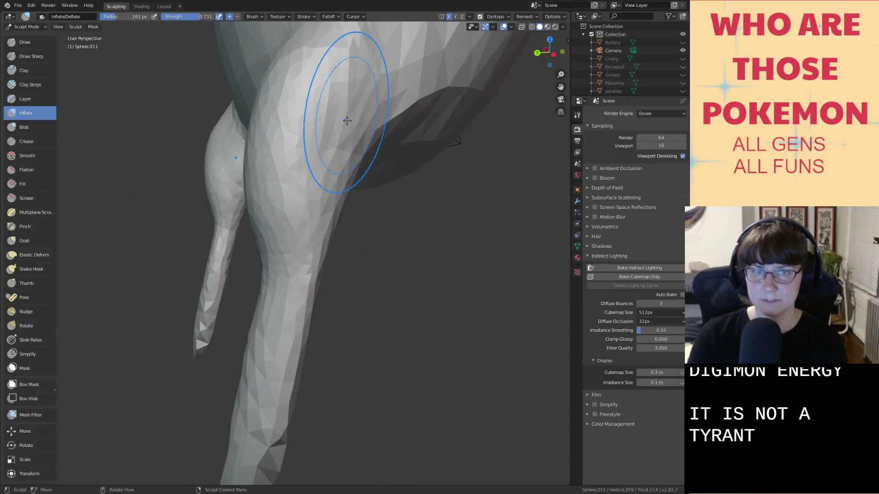
mouse_move(329, 178)
middle_down()
mouse_move(314, 118)
mouse_move(117, 245)
middle_up()
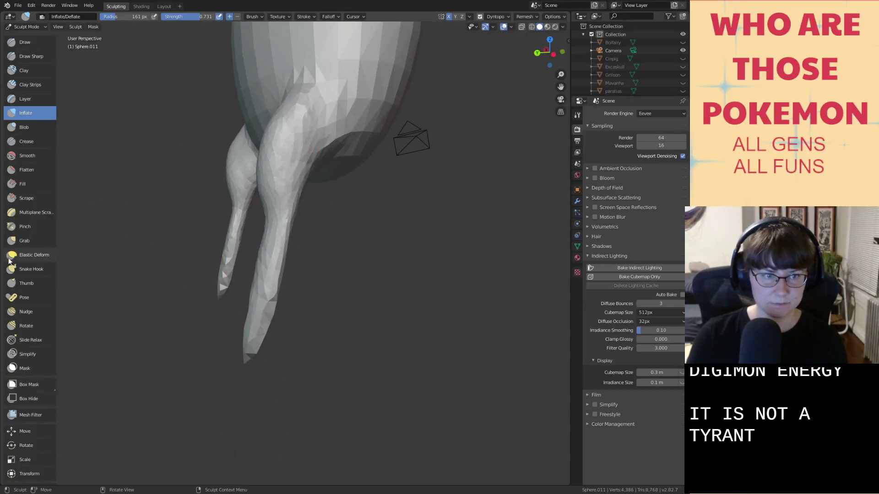
Shift the lower legs and their tips toward the body's underside in side view with the Elastic Deform brush, straightening the legs.
click(29, 255)
mouse_move(255, 337)
mouse_down()
mouse_move(284, 299)
mouse_move(265, 320)
mouse_up()
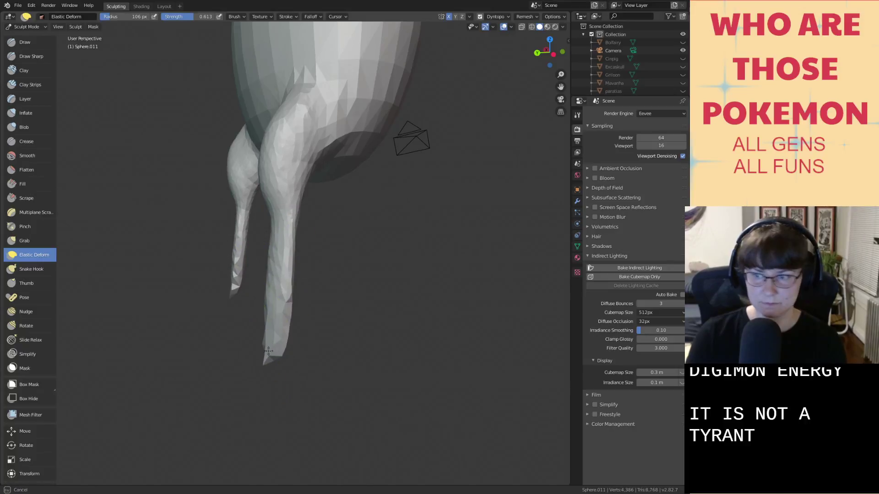
drag(268, 351, 294, 350)
middle_drag(294, 349, 388, 339)
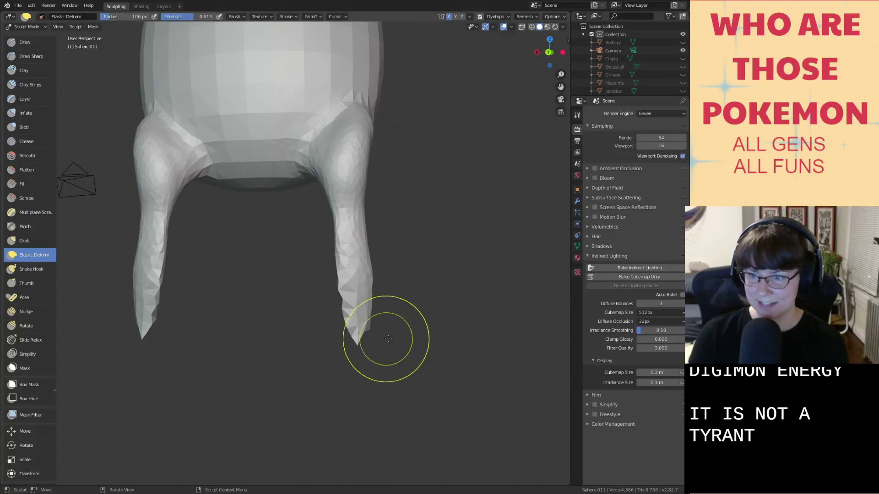
Inflate the pointed leg tips into rounded ends and smooth the lower legs.
scroll(388, 339, up, 4)
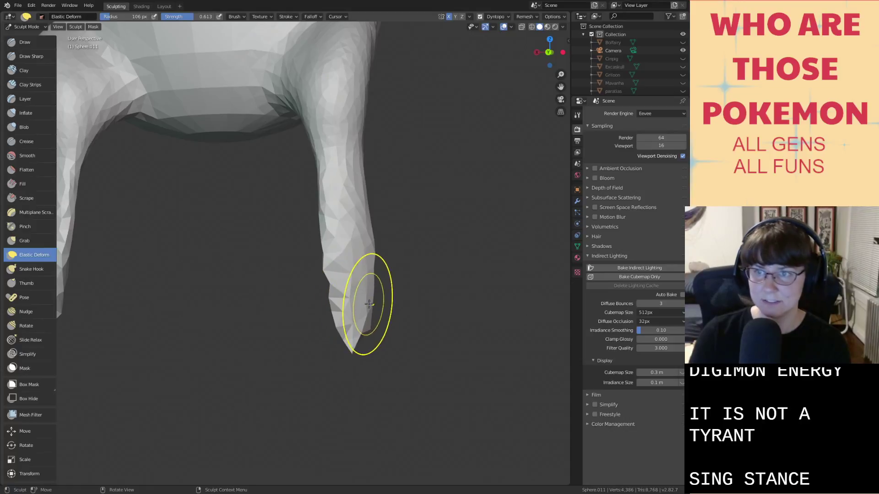
key(i)
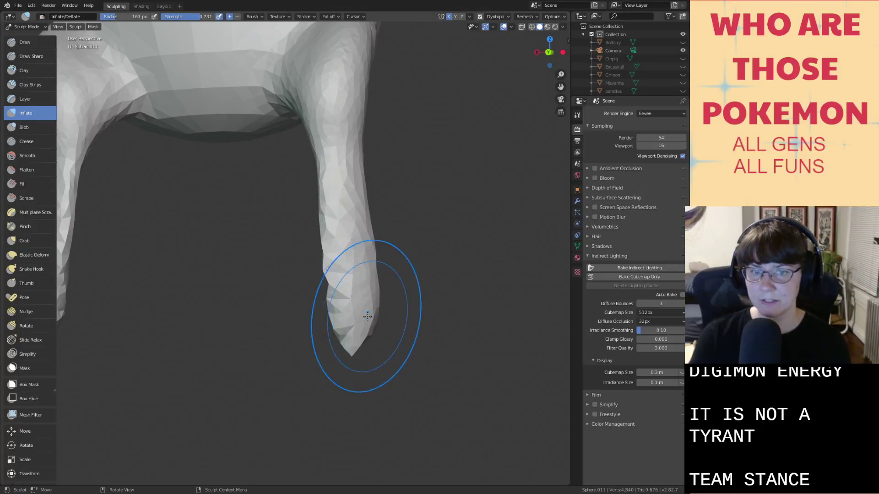
drag(367, 316, 390, 319)
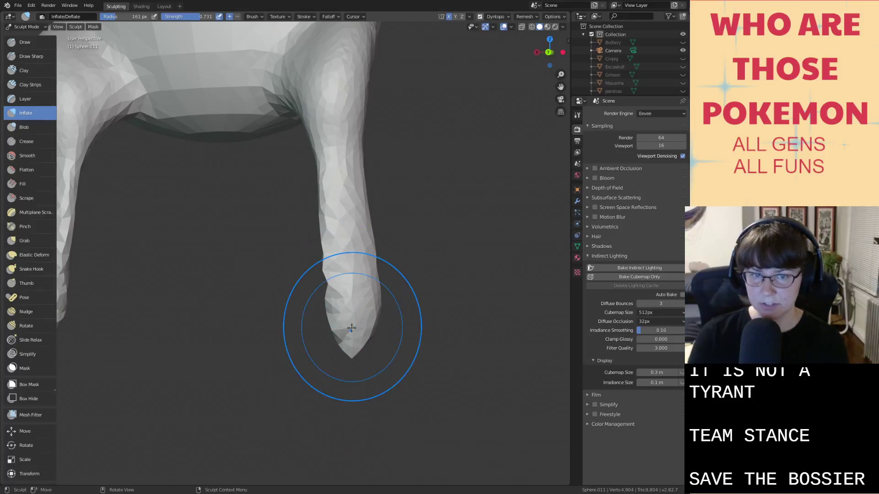
mouse_move(347, 334)
mouse_down()
mouse_move(368, 328)
mouse_move(373, 354)
mouse_up()
key(shift+s)
mouse_move(357, 236)
mouse_down()
mouse_move(340, 294)
mouse_move(362, 308)
mouse_move(378, 331)
mouse_move(370, 333)
mouse_up()
scroll(386, 328, up, 1)
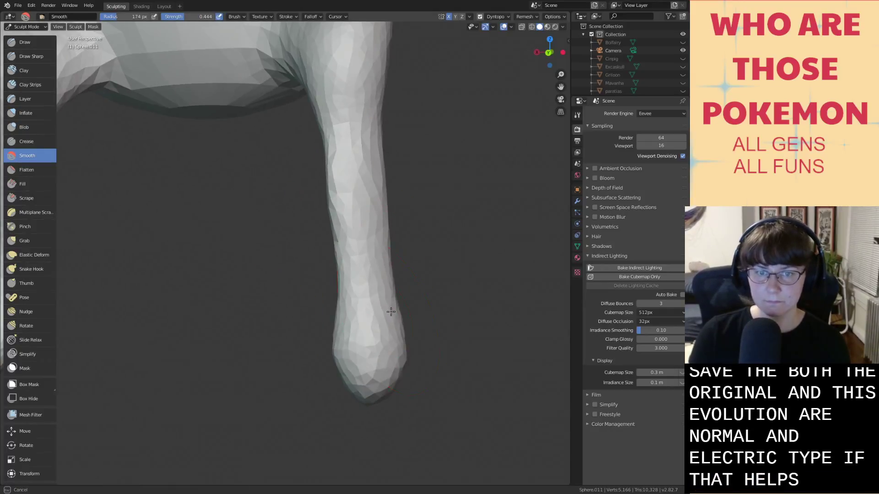
Reshape the rounded leg ends into wider, flat-soled feet with the Grab brush, softening them with the Smooth brush.
key(g)
drag(369, 383, 394, 383)
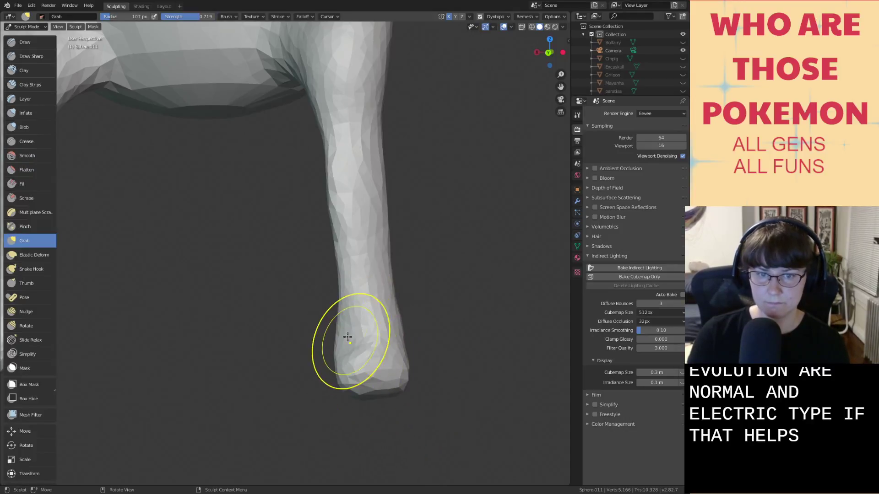
middle_drag(397, 349, 410, 356)
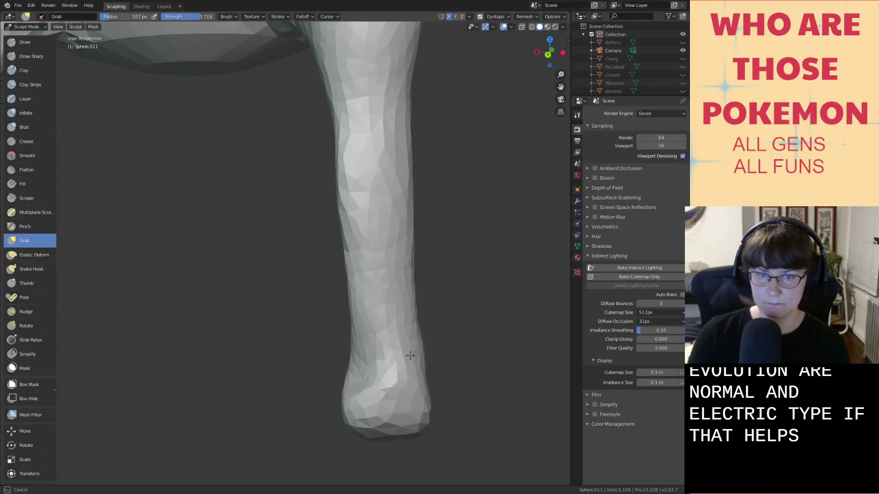
key(shift+s)
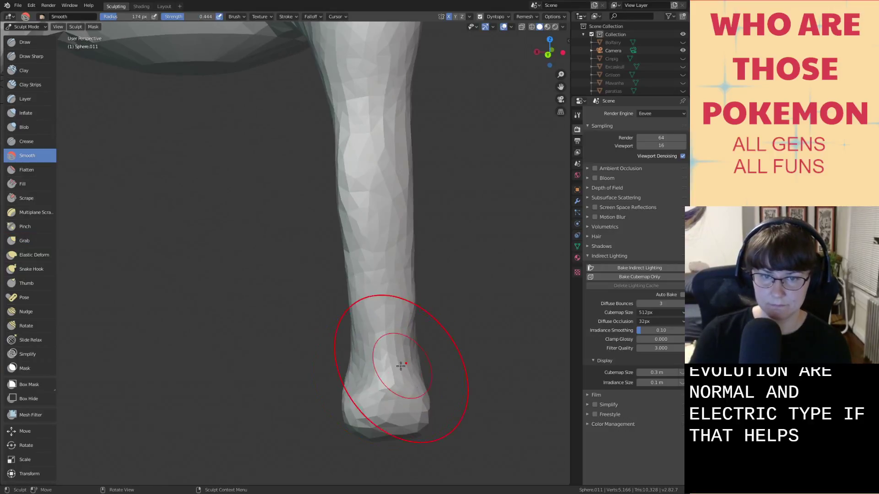
mouse_move(413, 357)
middle_down()
mouse_move(411, 389)
mouse_move(374, 366)
middle_up()
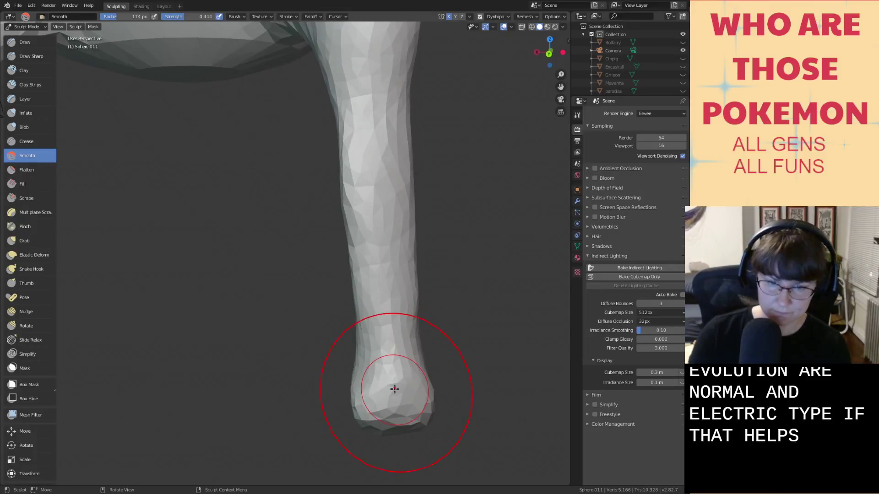
key(g)
shift+middle_drag(379, 432, 375, 321)
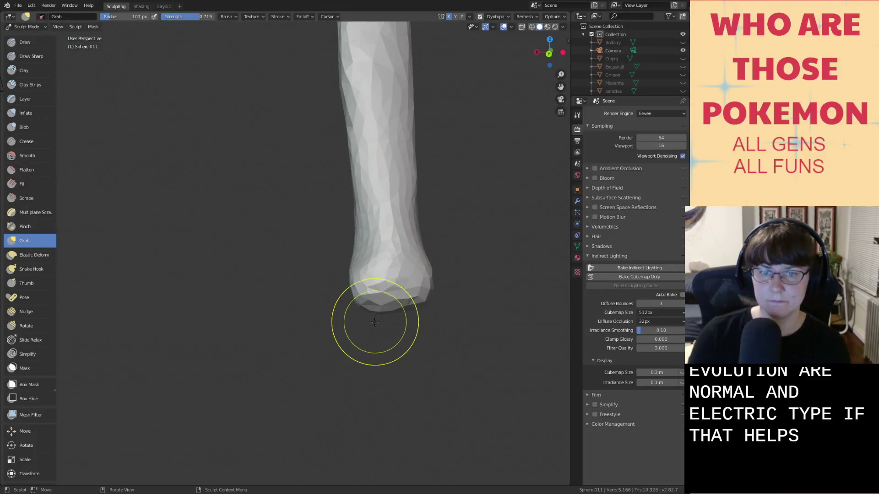
scroll(375, 321, down, 2)
mouse_move(342, 285)
mouse_down()
mouse_move(344, 294)
mouse_move(372, 292)
mouse_move(362, 291)
mouse_up()
scroll(311, 298, up, 2)
scroll(284, 298, down, 8)
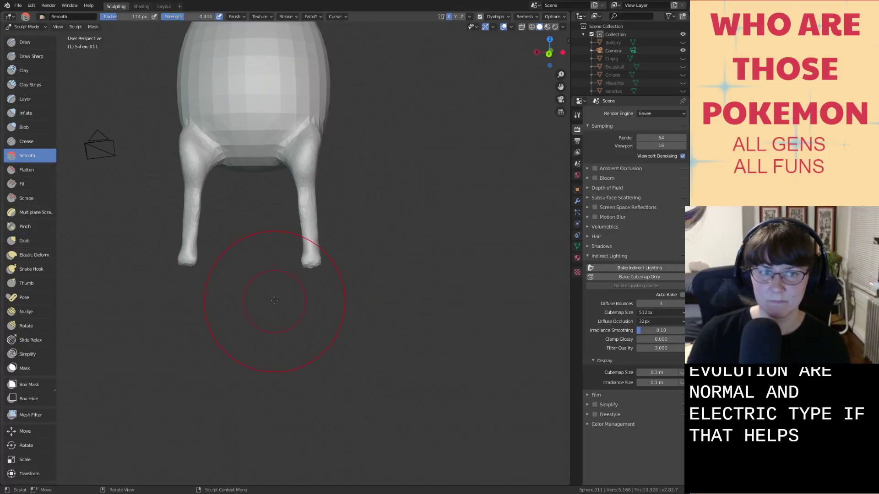
Adjust the thighs, lower legs and feet from the side with the Elastic Deform brush, moving them toward the body's centre.
shift+middle_drag(275, 300, 308, 362)
middle_drag(396, 222, 408, 239)
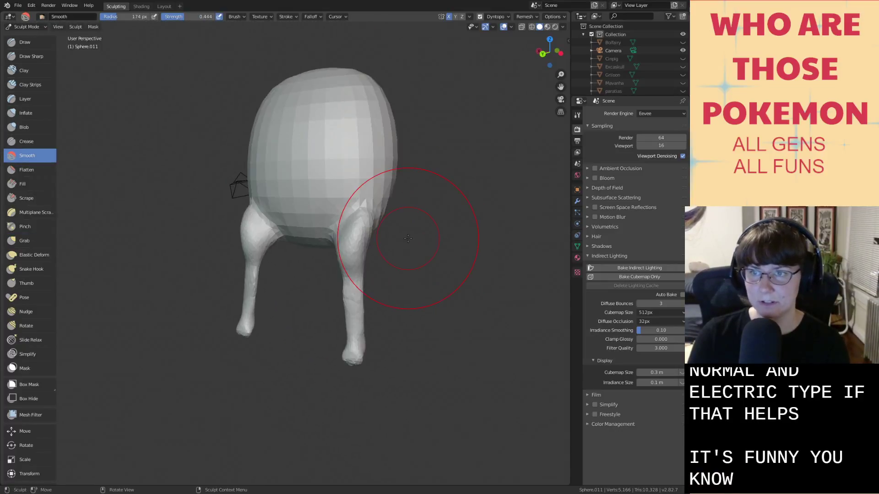
middle_drag(391, 204, 316, 172)
click(41, 255)
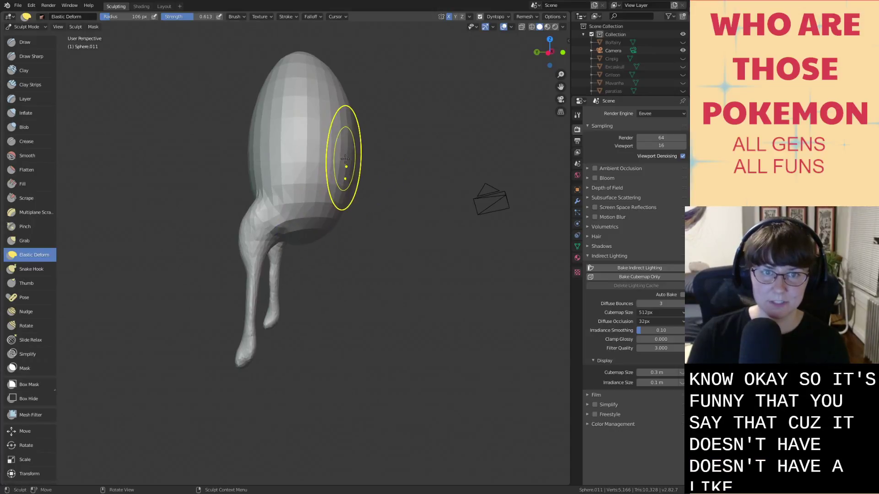
middle_drag(344, 165, 314, 168)
drag(221, 234, 247, 238)
middle_drag(247, 238, 268, 247)
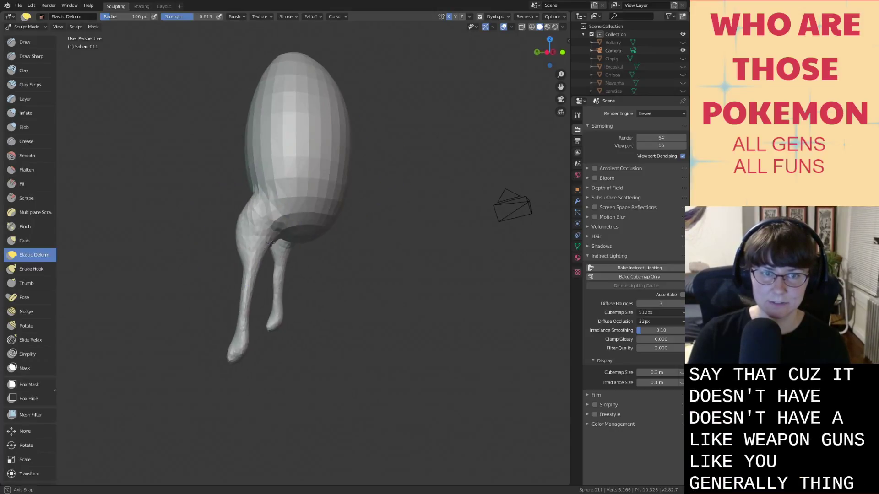
drag(251, 282, 261, 287)
drag(239, 349, 264, 353)
middle_drag(264, 352, 302, 347)
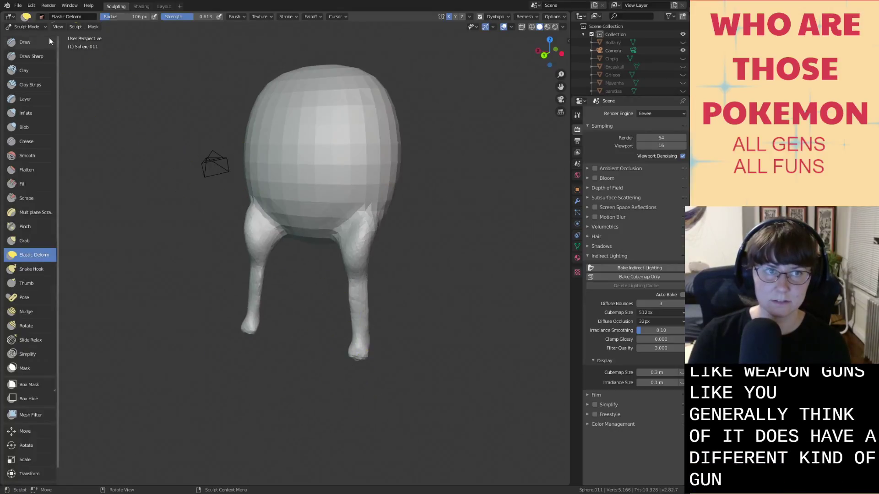
Raise a mirrored pair of arm stubs on the sides of the body with the Draw brush.
click(32, 43)
shift+middle_drag(337, 134, 298, 200)
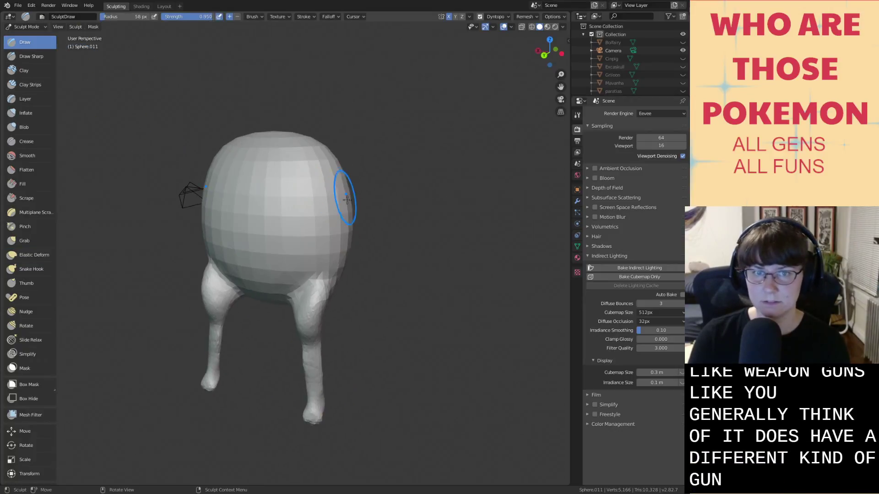
scroll(355, 194, up, 1)
scroll(355, 194, up, 2)
mouse_move(373, 180)
mouse_down()
mouse_move(405, 144)
mouse_move(384, 153)
mouse_move(402, 169)
mouse_up()
mouse_move(402, 169)
middle_down()
mouse_move(373, 173)
mouse_move(396, 166)
middle_up()
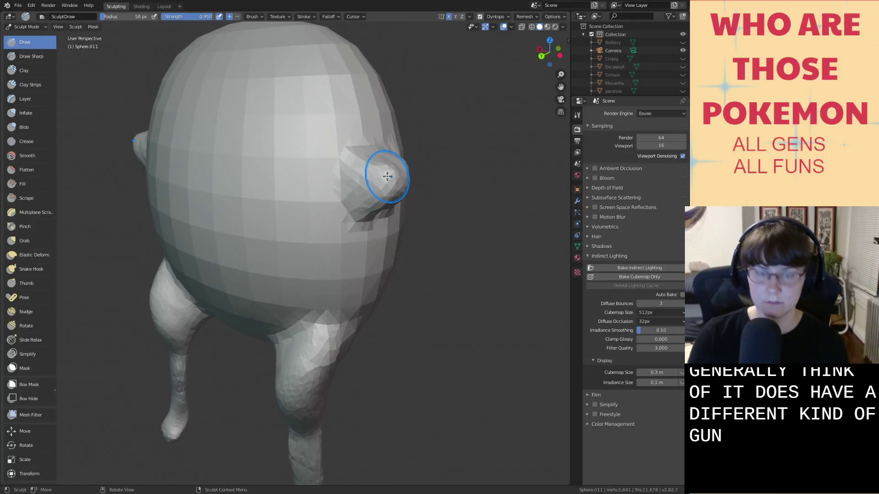
Pull the mirrored arm stubs outward from the sides of the body with the Grab brush, forming pointed upper arms.
key(g)
drag(400, 176, 461, 176)
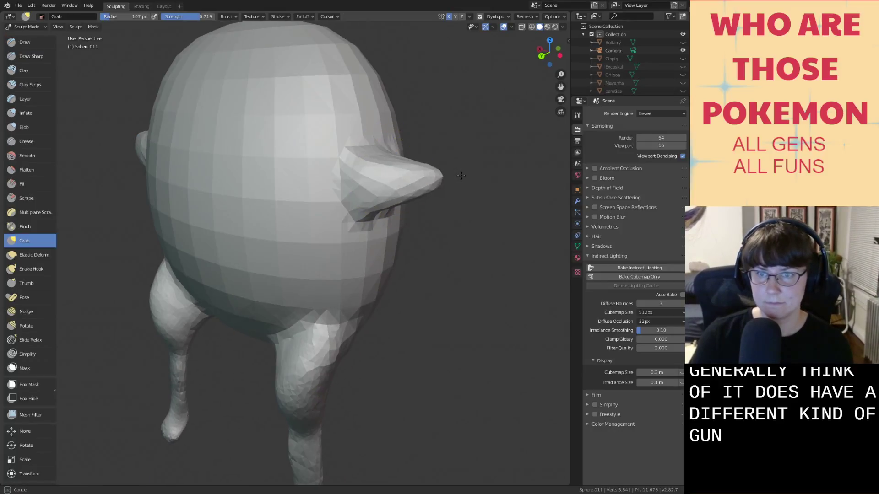
middle_drag(461, 176, 470, 185)
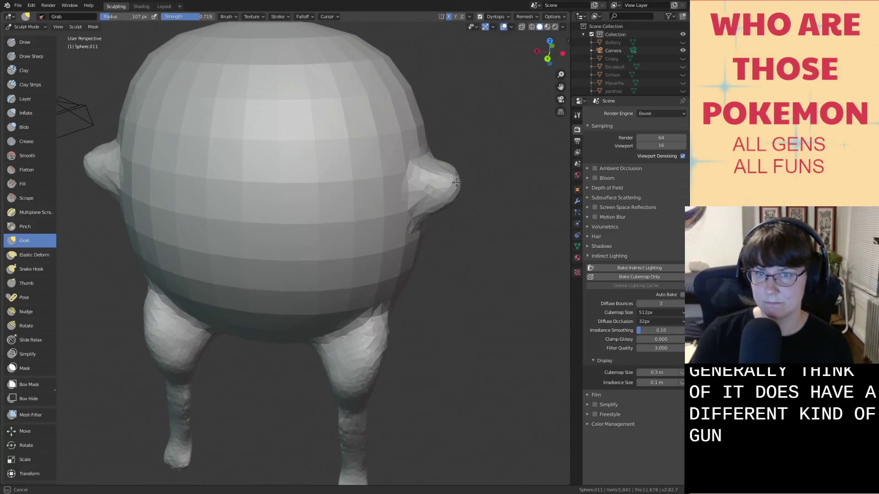
drag(456, 182, 508, 185)
mouse_move(521, 185)
shift+middle_down()
mouse_move(431, 201)
mouse_move(424, 213)
shift+middle_up()
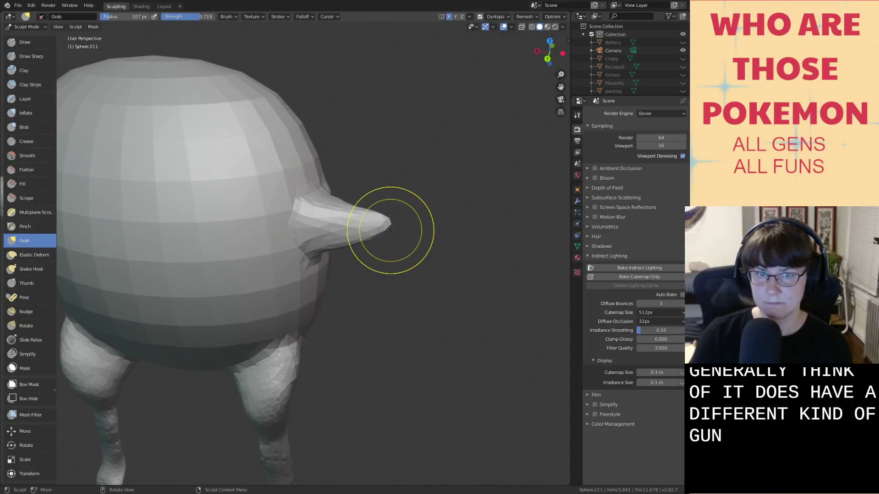
Thicken the pointed upper arms with the Inflate brush and soften their surface with the Smooth brush.
mouse_move(403, 245)
middle_down()
mouse_move(406, 285)
mouse_move(225, 284)
mouse_move(196, 294)
mouse_move(204, 181)
middle_up()
key(i)
drag(204, 182, 169, 171)
shift+middle_drag(178, 173, 292, 233)
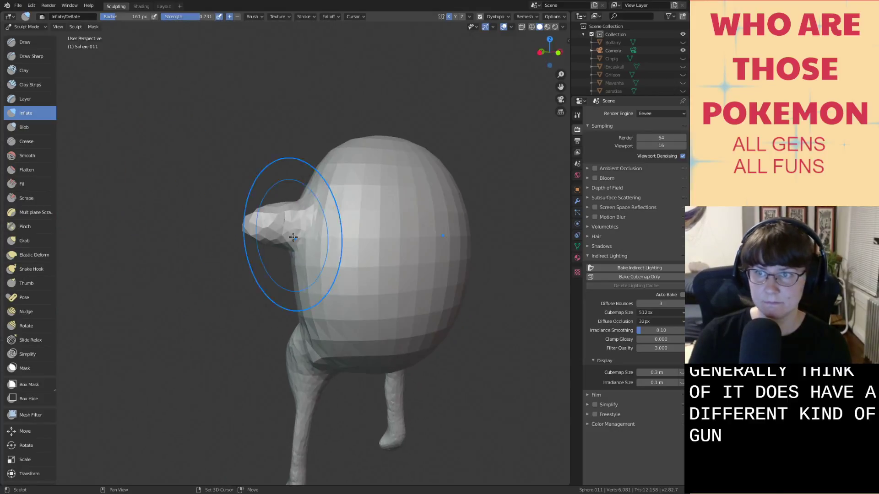
scroll(323, 230, up, 1)
scroll(323, 230, up, 2)
mouse_move(255, 196)
mouse_down()
mouse_move(279, 200)
mouse_move(259, 199)
mouse_move(242, 218)
mouse_up()
key(s)
key(i)
key(s)
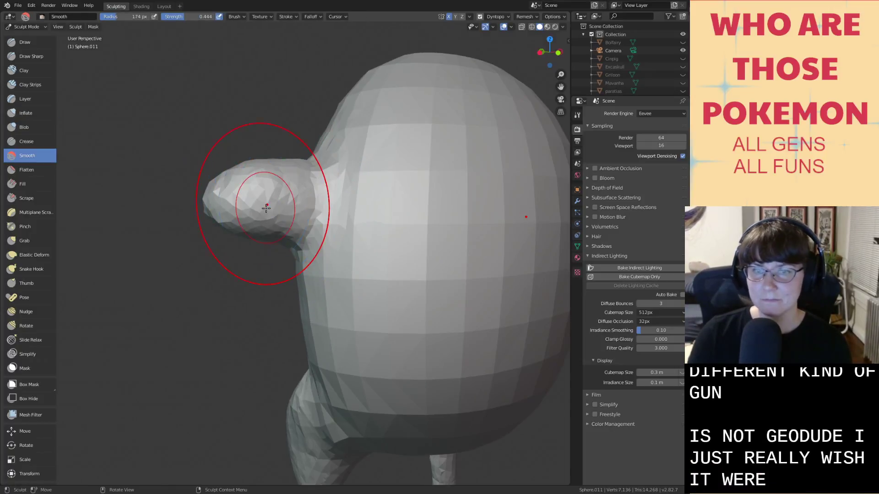
Build mirrored forearms with the Draw brush, extending them upward from the ends of the upper arms.
middle_drag(297, 208, 68, 133)
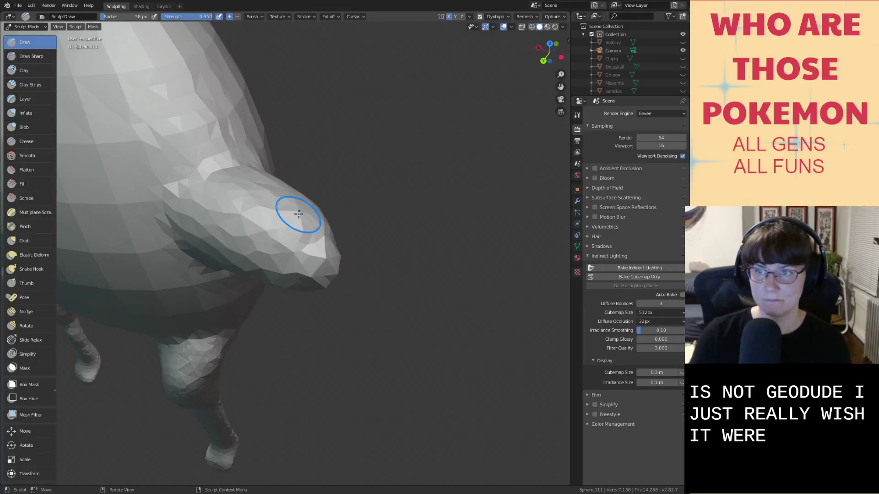
scroll(299, 215, down, 2)
shift+middle_drag(300, 228, 339, 233)
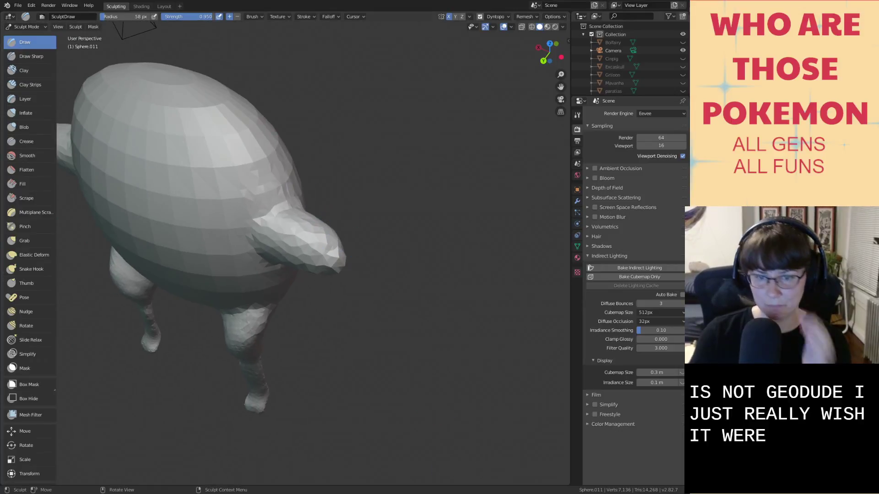
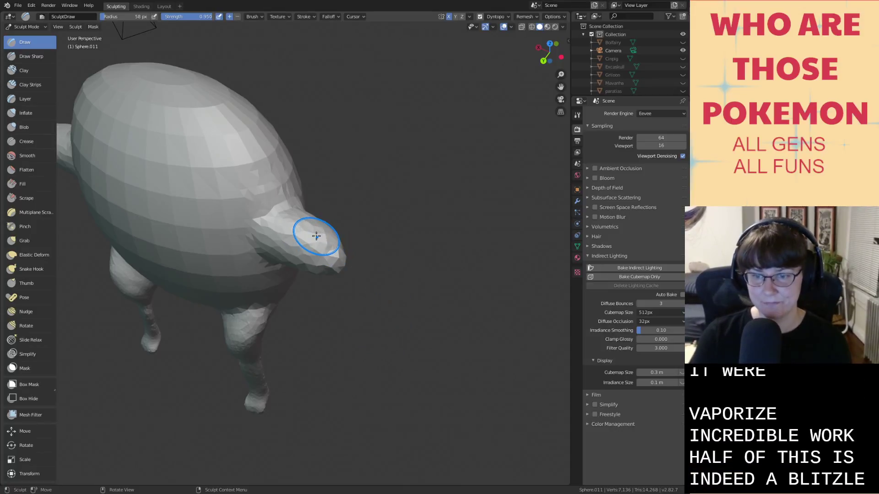
mouse_move(316, 236)
mouse_down()
mouse_move(328, 238)
mouse_move(323, 209)
mouse_up()
middle_drag(323, 208, 325, 241)
drag(325, 241, 349, 240)
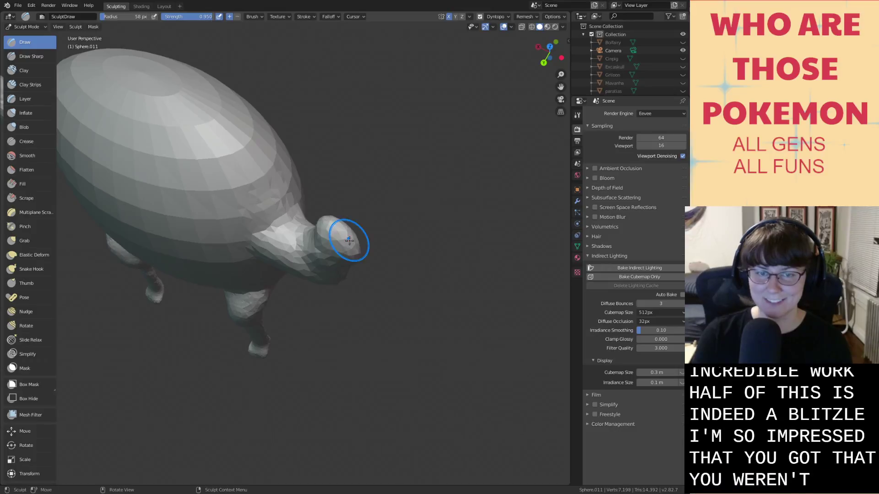
mouse_move(349, 240)
middle_down()
mouse_move(373, 196)
mouse_move(372, 228)
middle_up()
click(355, 174)
mouse_move(372, 227)
mouse_down()
mouse_move(338, 240)
mouse_move(382, 247)
mouse_up()
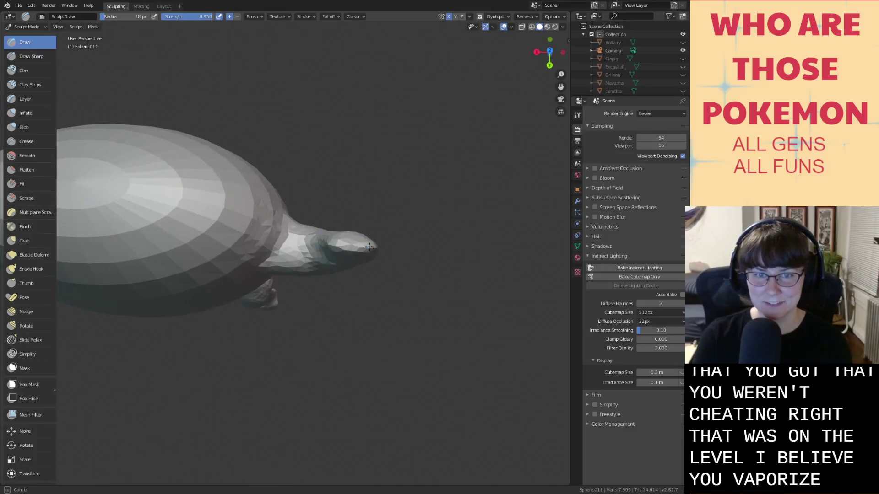
middle_drag(343, 245, 330, 169)
click(326, 160)
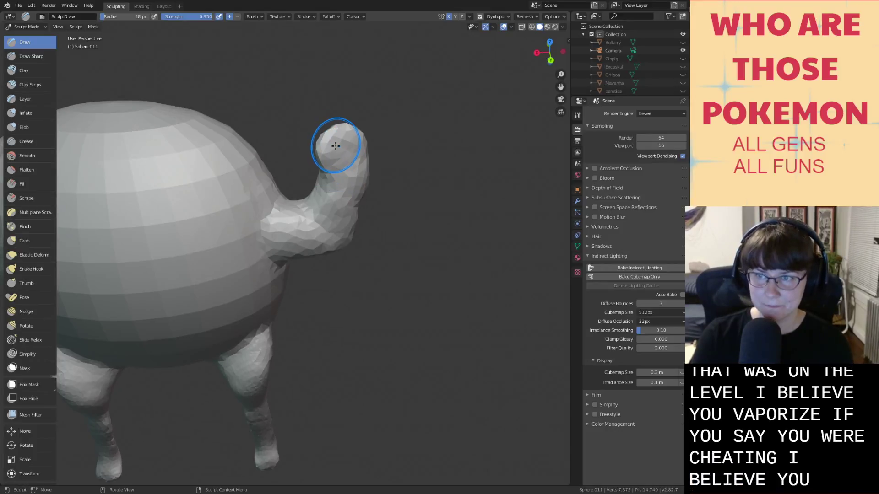
Reshape the raised forearms with the Grab brush, straightening them and squaring off their upper ends as broad hands.
middle_drag(335, 146, 353, 185)
key(g)
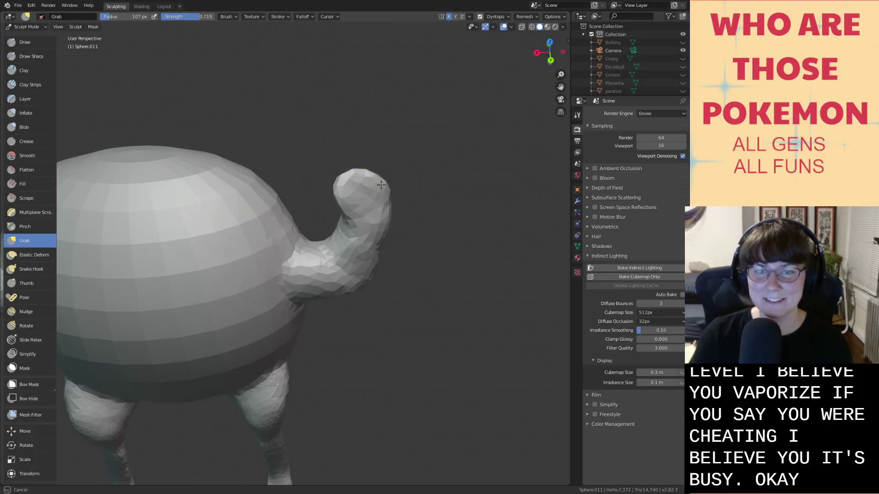
drag(380, 185, 355, 222)
mouse_move(355, 221)
middle_down()
mouse_move(348, 213)
mouse_move(372, 216)
middle_up()
drag(372, 216, 376, 222)
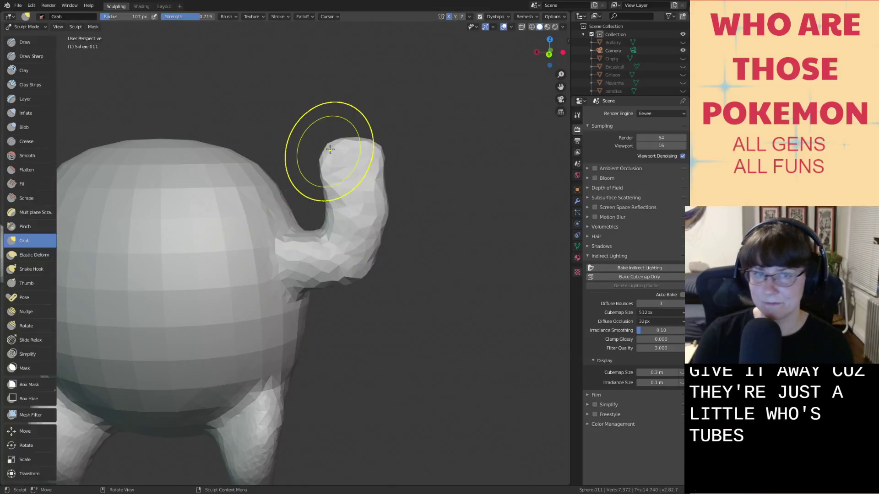
drag(349, 161, 329, 163)
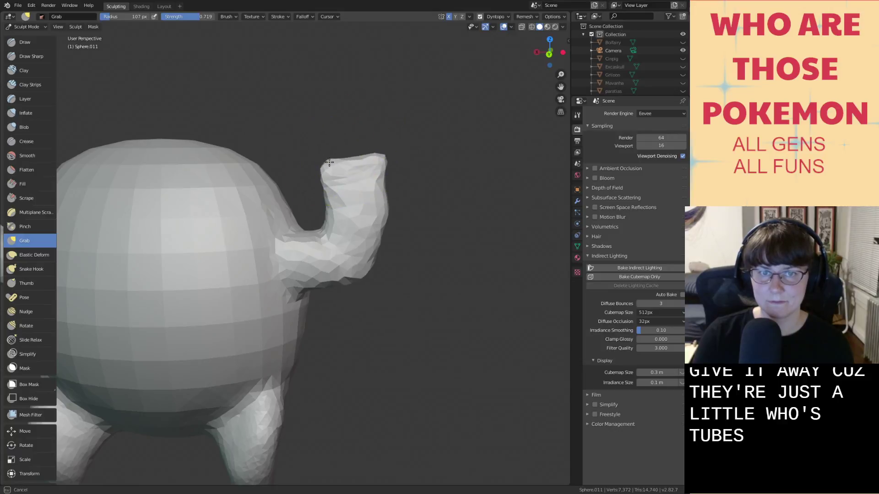
drag(382, 155, 382, 162)
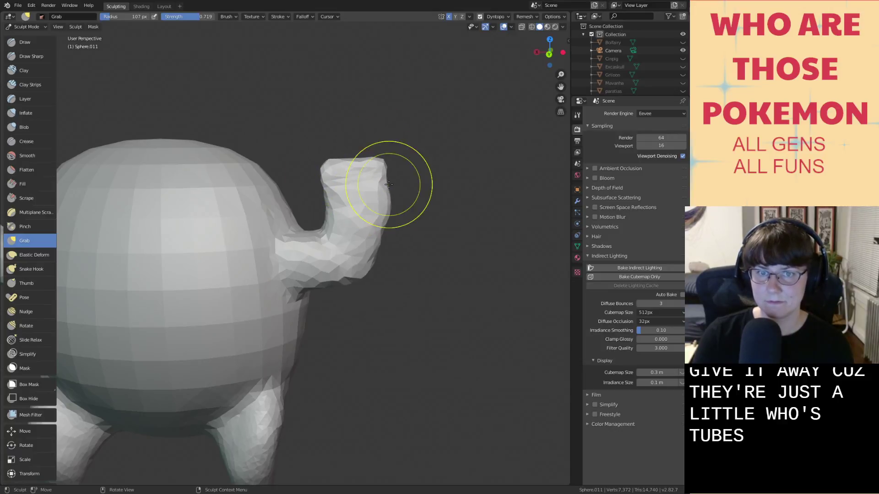
middle_drag(384, 182, 329, 215)
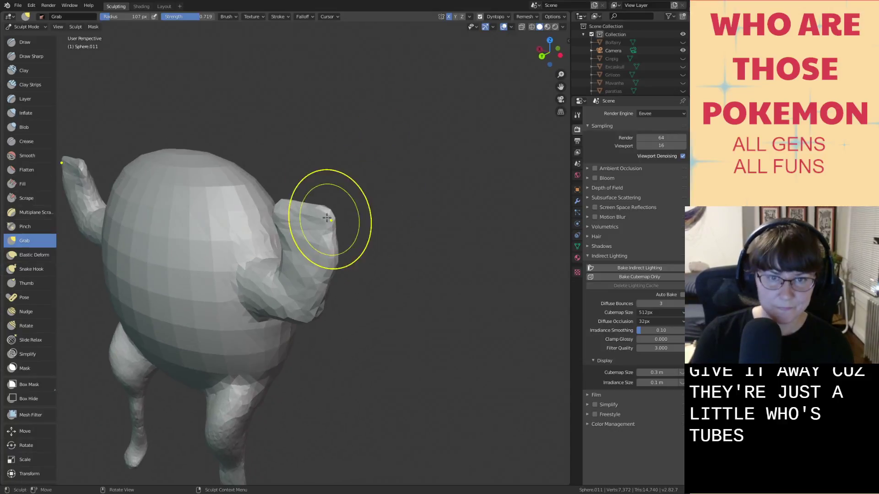
Draw three raised, rounded fingers side by side along the flat end of each hand.
click(24, 43)
scroll(338, 225, up, 5)
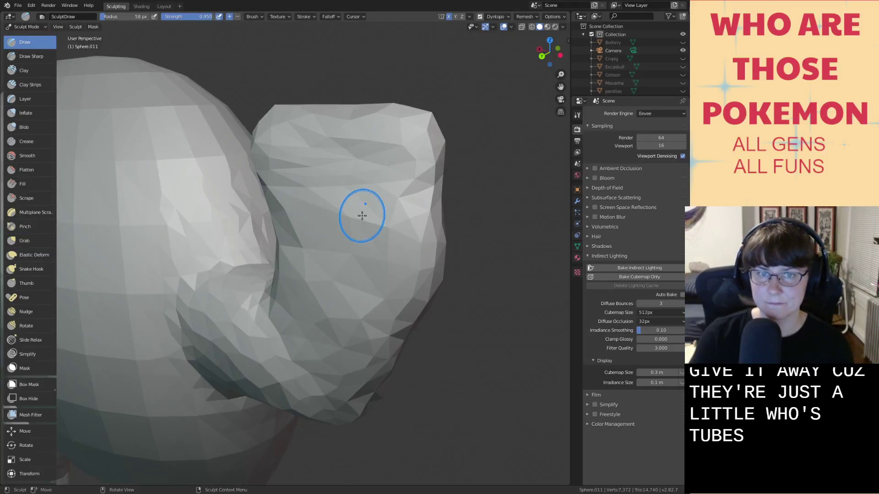
middle_drag(390, 221, 367, 137)
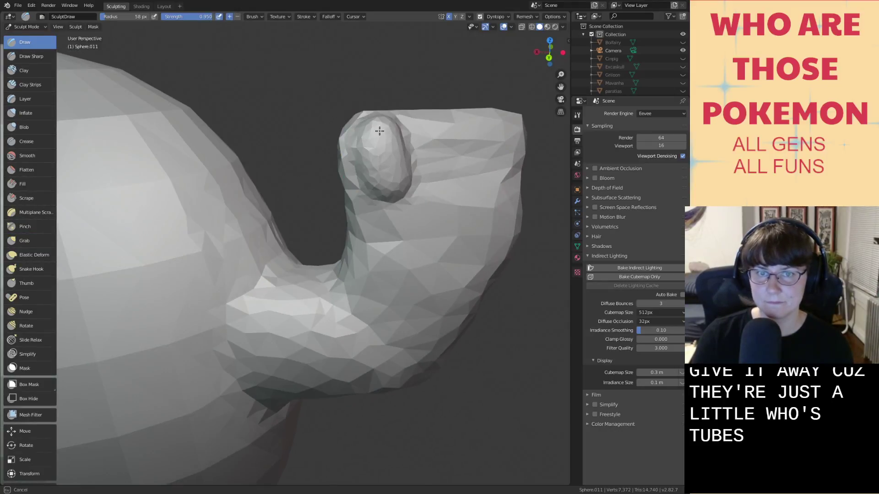
mouse_move(379, 131)
mouse_down()
mouse_move(378, 111)
mouse_move(389, 116)
mouse_up()
mouse_move(451, 120)
mouse_down()
mouse_move(451, 183)
mouse_move(447, 120)
mouse_move(496, 130)
mouse_move(505, 182)
mouse_move(512, 121)
mouse_move(499, 166)
mouse_up()
mouse_move(501, 119)
mouse_down()
mouse_move(510, 176)
mouse_move(508, 137)
mouse_up()
drag(451, 124, 443, 173)
drag(385, 121, 384, 172)
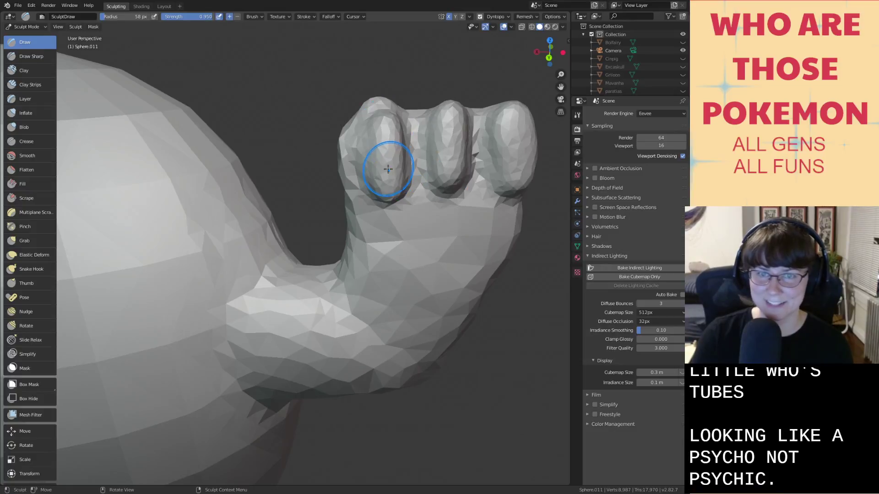
Soften the fingers and hands with the Smooth brush and save the file.
mouse_move(384, 172)
middle_down()
mouse_move(387, 158)
mouse_move(397, 163)
mouse_move(371, 159)
middle_up()
key(s)
drag(382, 156, 381, 155)
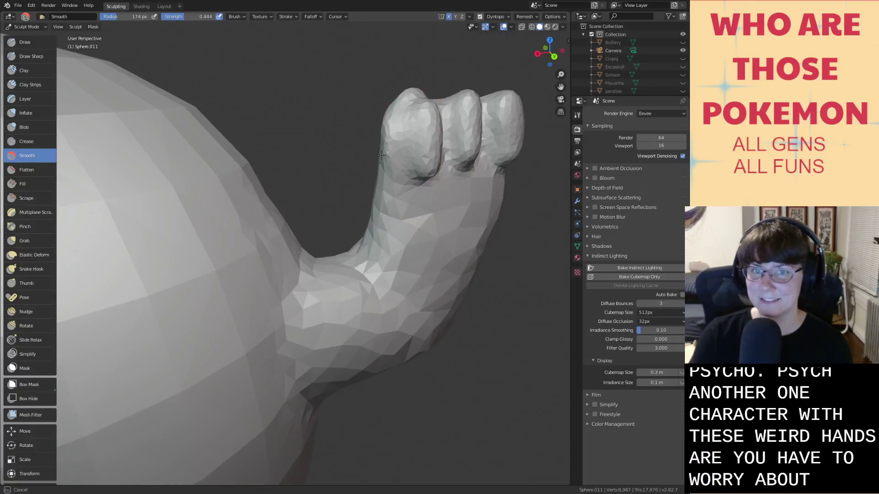
mouse_move(403, 99)
middle_down()
mouse_move(417, 192)
mouse_move(341, 181)
mouse_move(335, 197)
middle_up()
drag(267, 206, 284, 210)
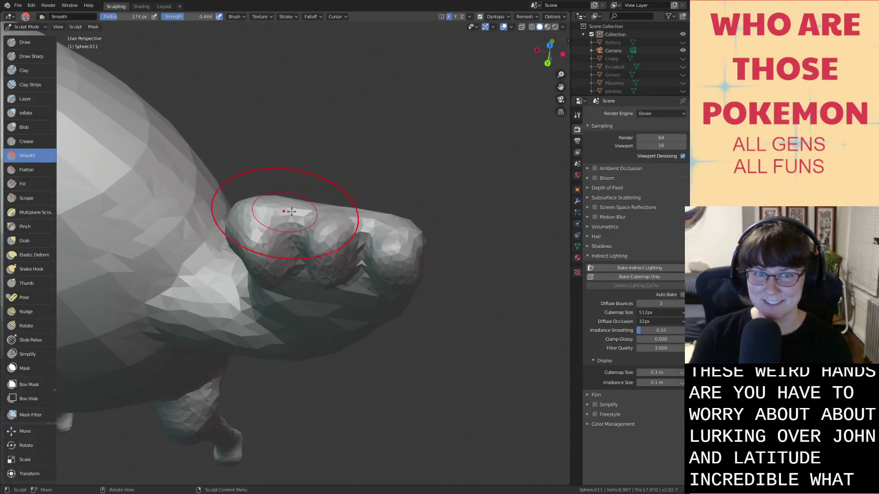
middle_drag(373, 251, 258, 107)
key(ctrl+s)
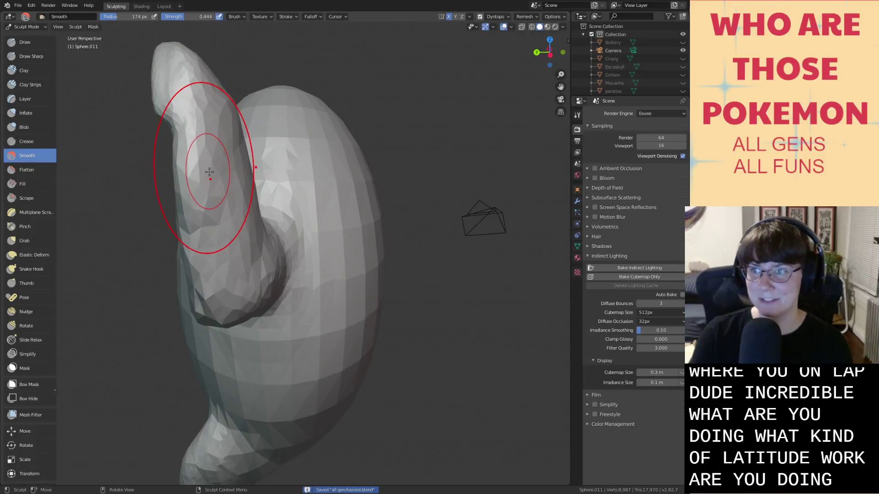
Raise a mirrored pair of ear stubs on the upper sides of the body with the Draw brush.
mouse_move(206, 167)
middle_down()
mouse_move(275, 163)
mouse_move(236, 176)
mouse_move(457, 178)
middle_up()
ctrl+middle_drag(291, 174, 321, 295)
shift+middle_drag(282, 263, 358, 268)
ctrl+middle_drag(293, 223, 305, 258)
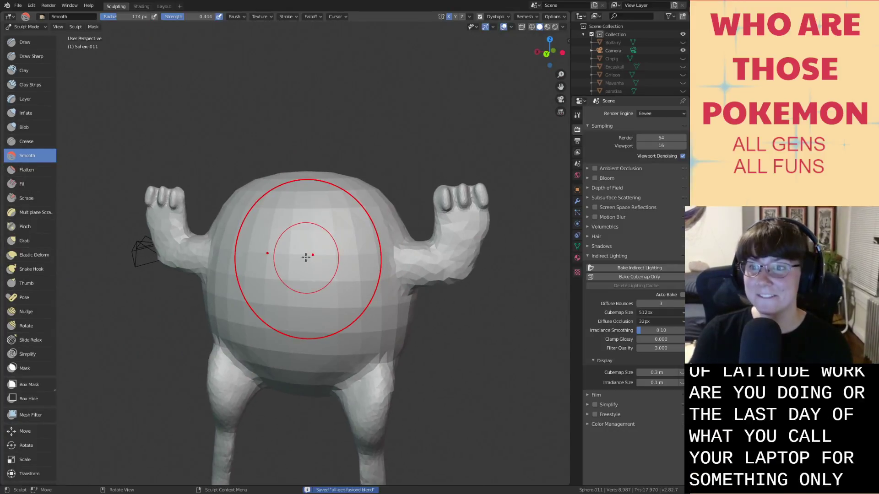
scroll(305, 256, up, 3)
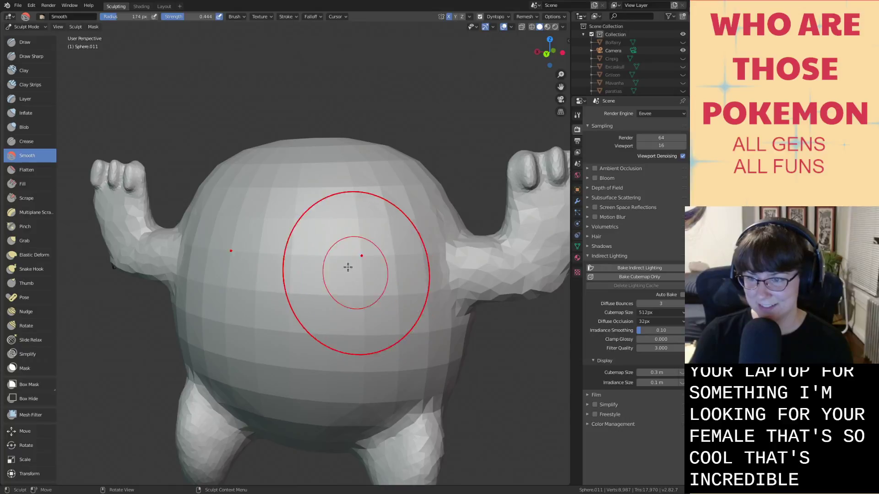
click(25, 42)
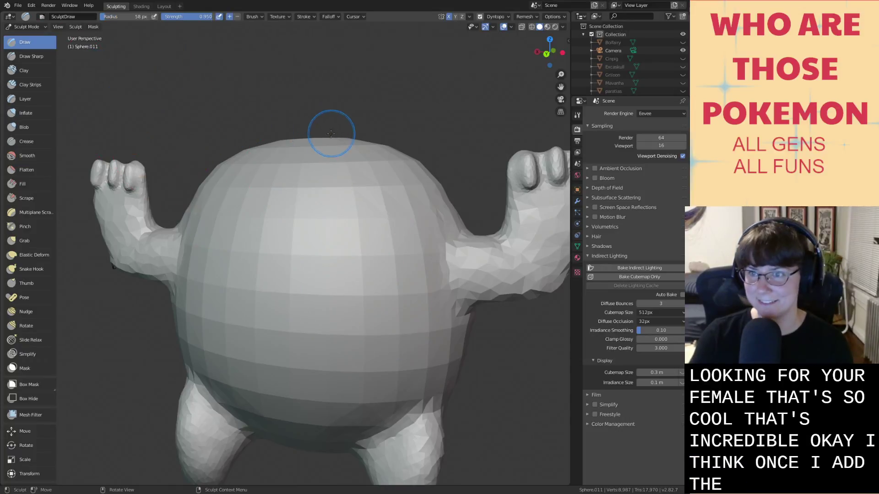
mouse_move(331, 133)
middle_down()
mouse_move(329, 166)
mouse_move(208, 132)
middle_up()
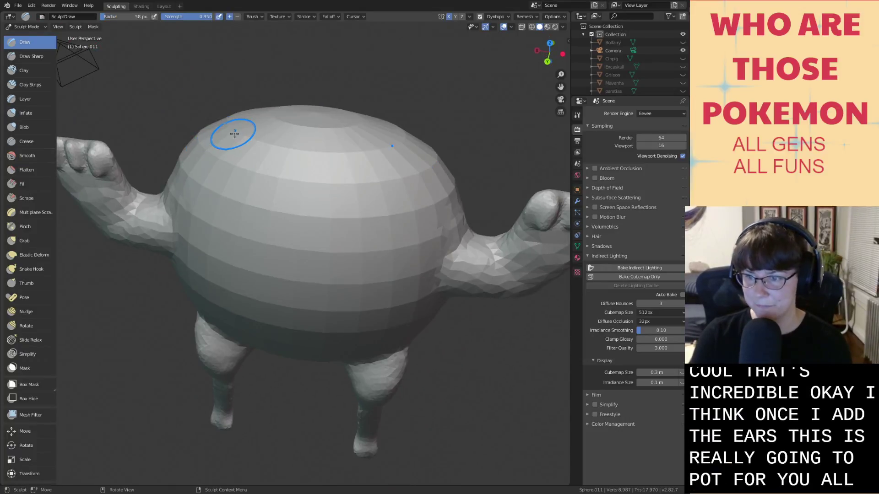
drag(233, 120, 230, 108)
middle_drag(230, 108, 225, 98)
drag(226, 98, 229, 112)
mouse_move(234, 112)
middle_down()
mouse_move(299, 99)
mouse_move(319, 153)
mouse_move(266, 124)
mouse_move(265, 136)
mouse_move(298, 102)
middle_up()
Enlarge the mirrored ear stubs with the Inflate brush, leaving a narrow base where they meet the body.
key(i)
drag(257, 118, 267, 105)
middle_drag(267, 106, 303, 179)
scroll(303, 179, up, 2)
mouse_move(303, 179)
mouse_down()
mouse_move(277, 180)
mouse_move(288, 165)
mouse_move(280, 182)
mouse_up()
Stretch the ears outward and upward into broad, taller shapes with the Grab brush.
key(g)
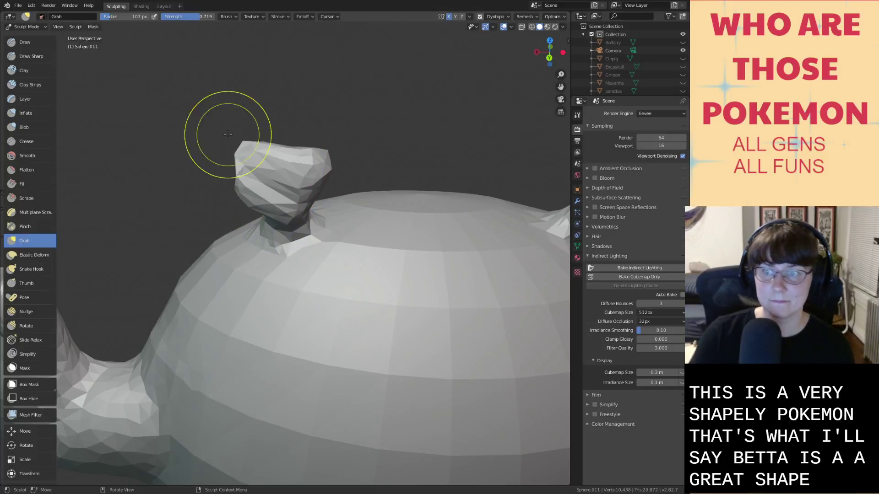
middle_drag(251, 166, 270, 169)
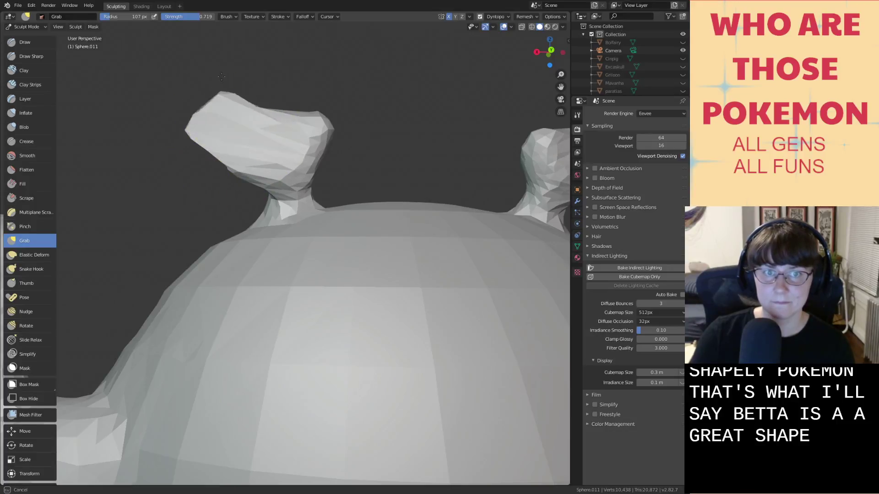
drag(222, 76, 278, 64)
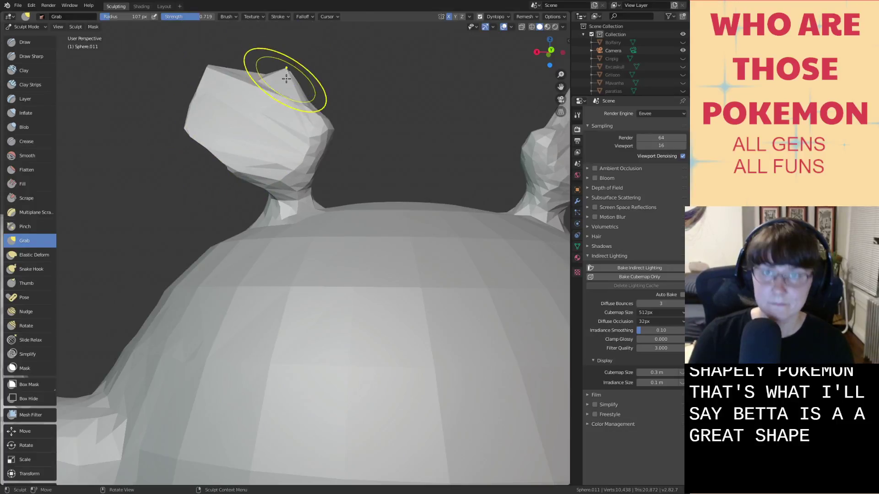
Fill out the stretched ears with the Inflate brush and even their surface with the Smooth brush.
key(i)
click(271, 104)
drag(292, 119, 258, 114)
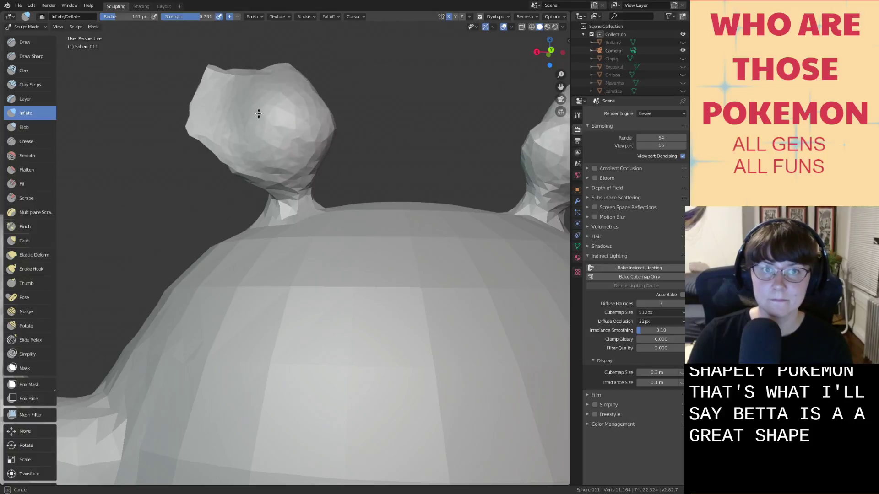
key(shift+s)
drag(220, 90, 287, 85)
drag(304, 115, 269, 92)
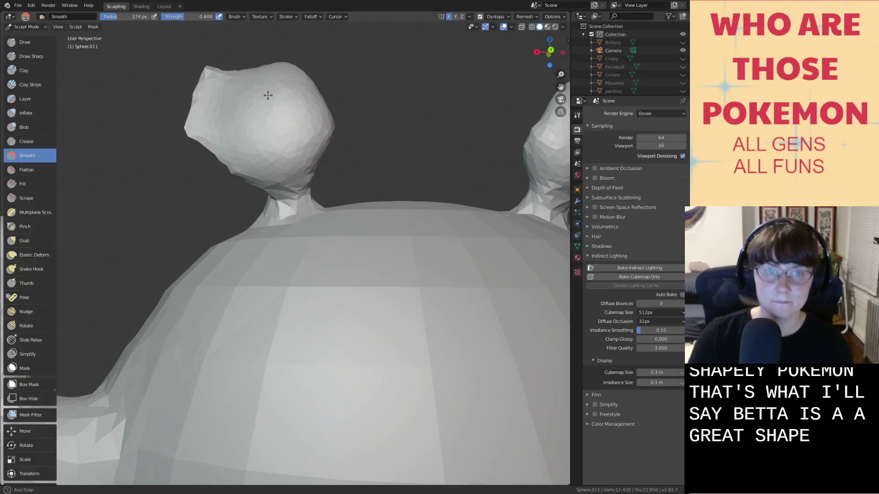
Round out the ears' upper, outer and lower edges with the Grab brush, smoothing the pointed outer corner.
shift+middle_drag(268, 92, 284, 157)
key(g)
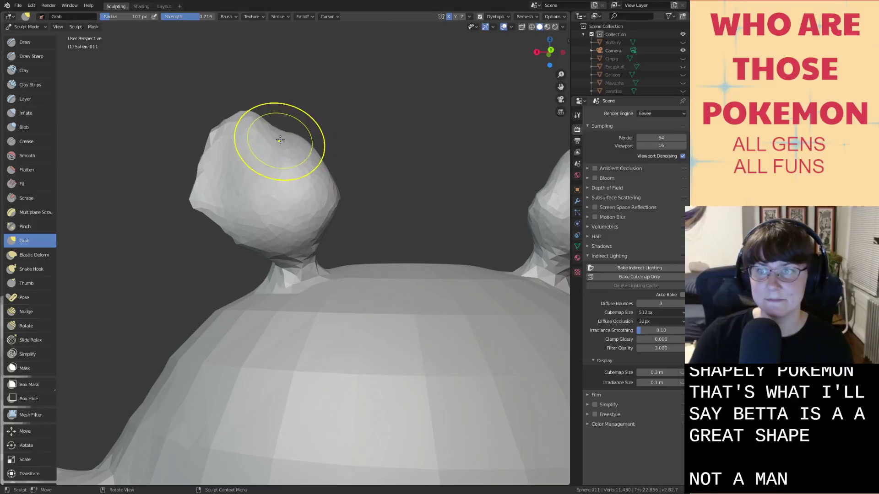
mouse_move(292, 101)
mouse_down()
mouse_move(285, 88)
mouse_move(259, 105)
mouse_move(256, 96)
mouse_up()
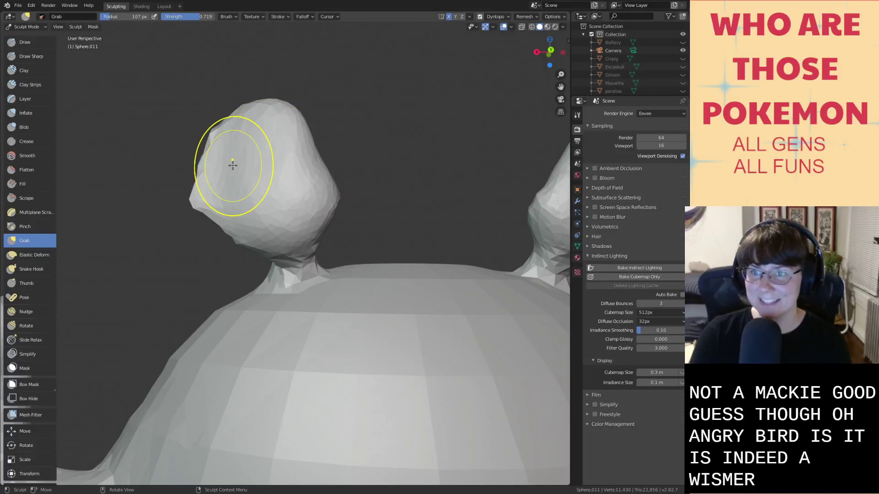
drag(224, 126, 212, 104)
key(shift+s)
mouse_move(198, 192)
mouse_down()
mouse_move(212, 195)
mouse_move(202, 152)
mouse_up()
key(g)
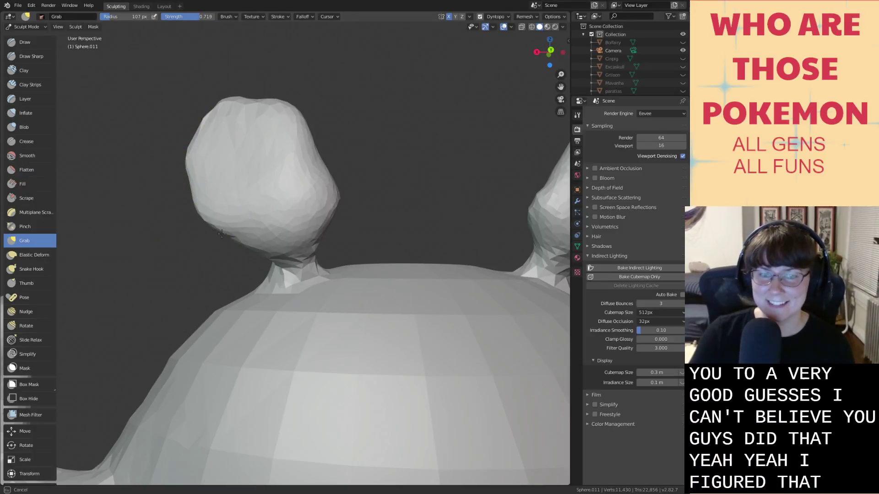
drag(219, 235, 219, 248)
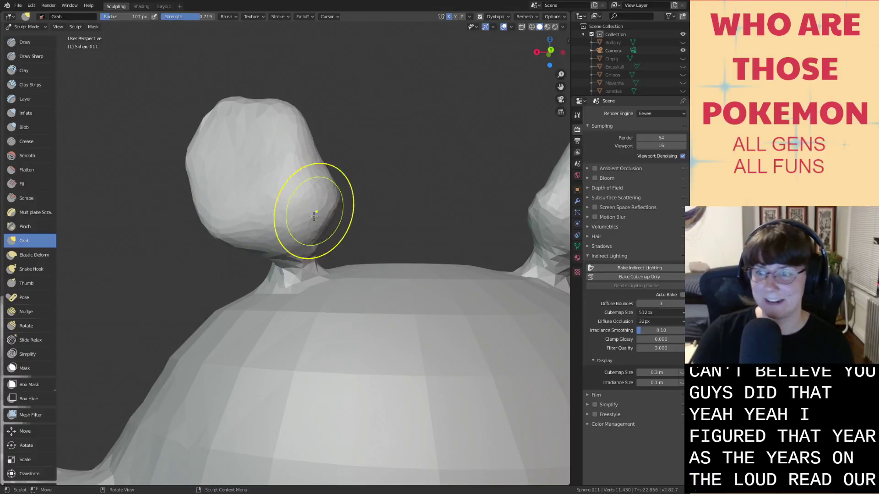
Smooth the ears' lower edges and necks, round their upper edges with the Grab brush, and save the file.
mouse_move(280, 274)
shift+mouse_down()
mouse_move(288, 255)
mouse_move(263, 206)
shift+mouse_up()
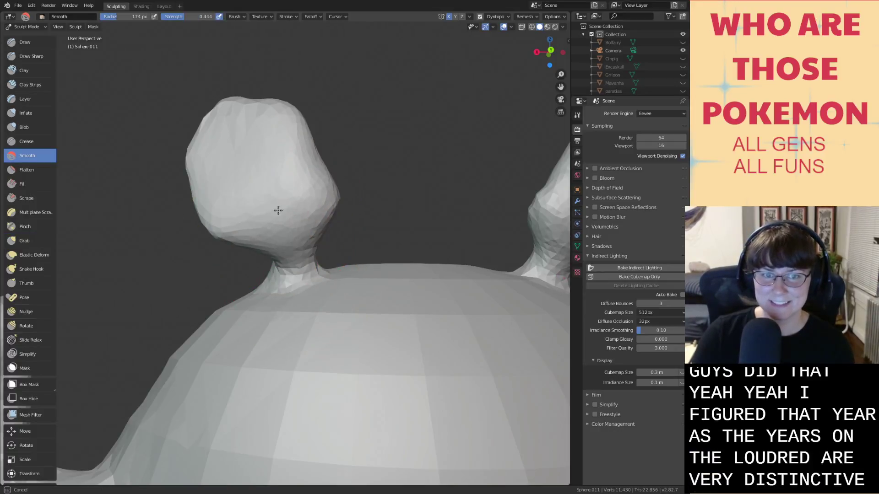
mouse_move(284, 235)
shift+mouse_down()
mouse_move(284, 167)
mouse_move(339, 173)
shift+mouse_up()
key(g)
drag(306, 132, 308, 106)
drag(309, 112, 319, 123)
mouse_move(247, 105)
mouse_down()
mouse_move(246, 85)
mouse_move(265, 88)
mouse_up()
scroll(349, 153, down, 6)
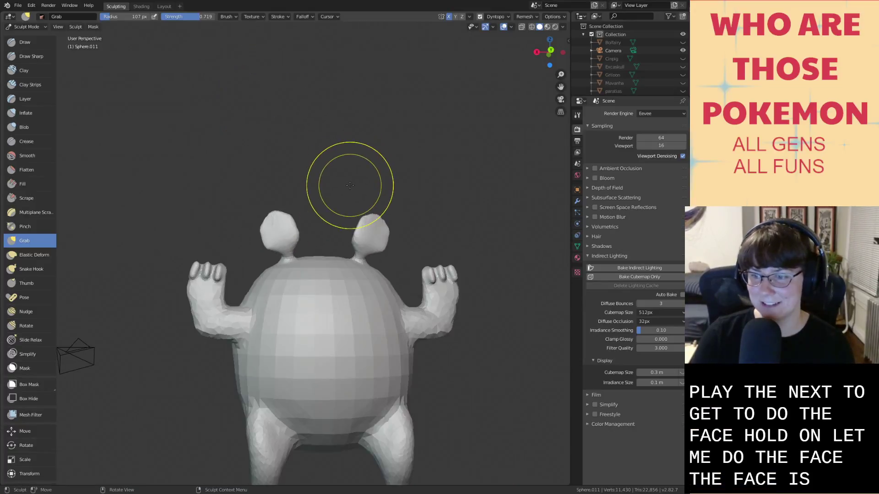
mouse_move(350, 180)
middle_down()
mouse_move(295, 232)
mouse_move(270, 226)
mouse_move(308, 232)
middle_up()
key(ctrl+s)
Build up a protruding snout on the front of the body with the Draw brush at a 142 px radius.
click(32, 44)
scroll(310, 236, up, 3)
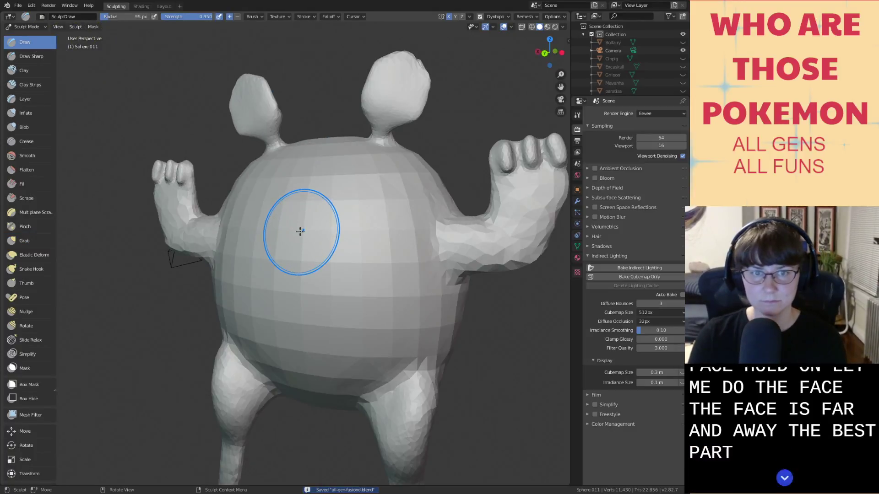
key(f)
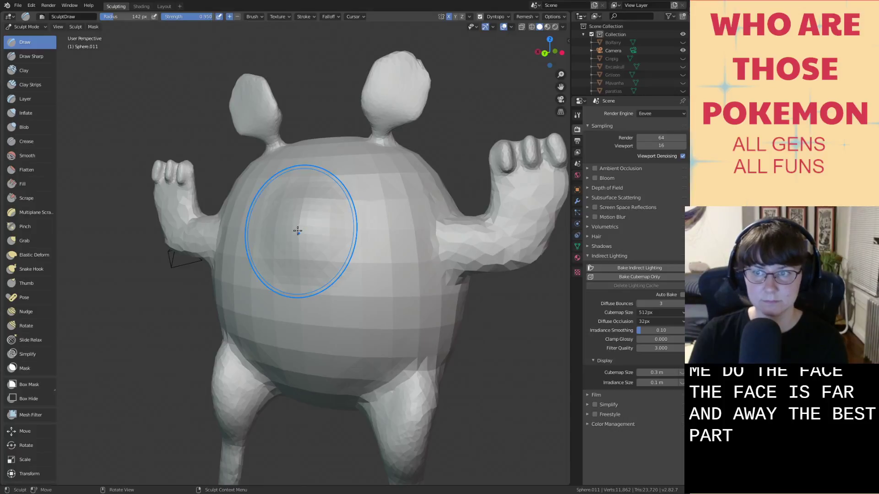
mouse_move(297, 231)
mouse_down()
mouse_move(336, 231)
mouse_move(290, 231)
mouse_move(293, 220)
mouse_up()
middle_drag(293, 221, 233, 263)
key(ctrl+z)
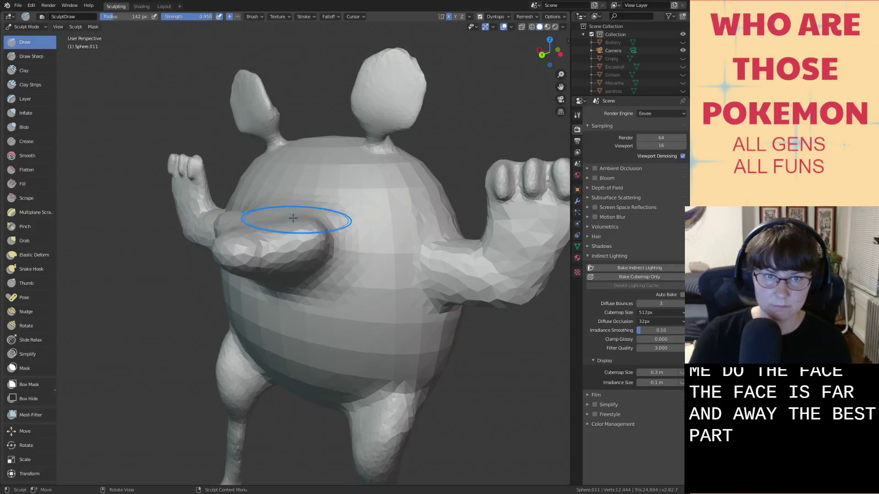
mouse_move(286, 199)
mouse_down()
mouse_move(294, 177)
mouse_move(268, 227)
mouse_up()
Pull the snout forward and slightly downward into a long, tapered shape with the Grab and Elastic Deform brushes.
key(g)
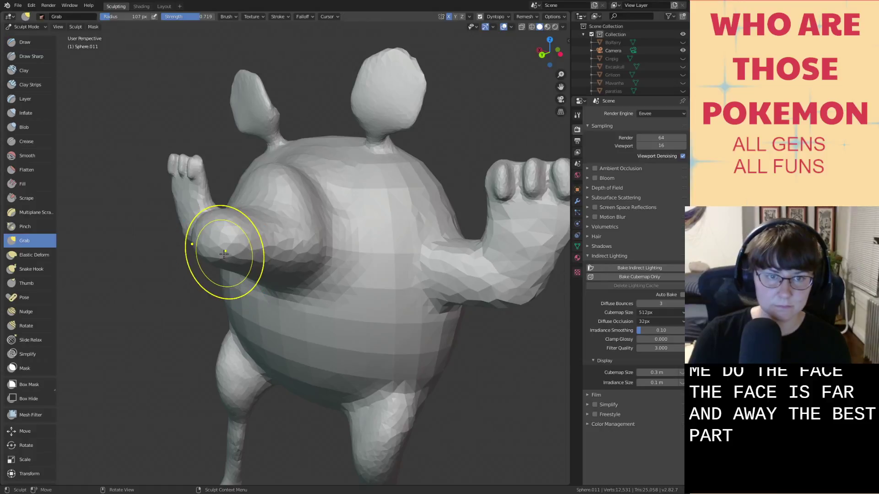
click(39, 257)
scroll(125, 278, down, 3)
middle_drag(250, 262, 224, 271)
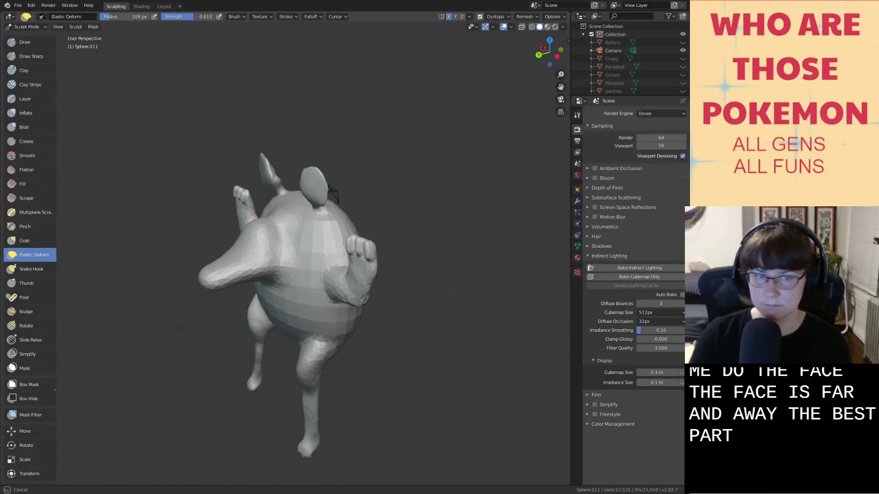
scroll(264, 227, up, 2)
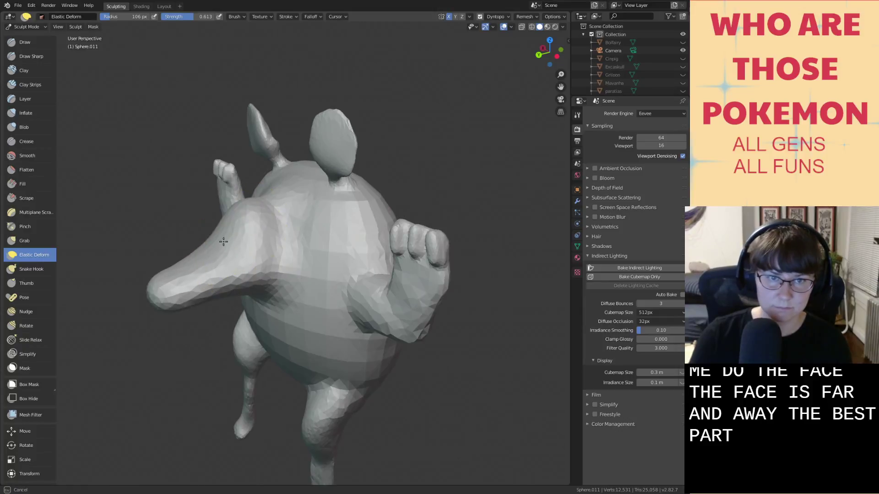
drag(208, 249, 212, 252)
Blend the top of the snout into the body with the Smooth brush.
key(i)
middle_drag(212, 252, 259, 242)
key(s)
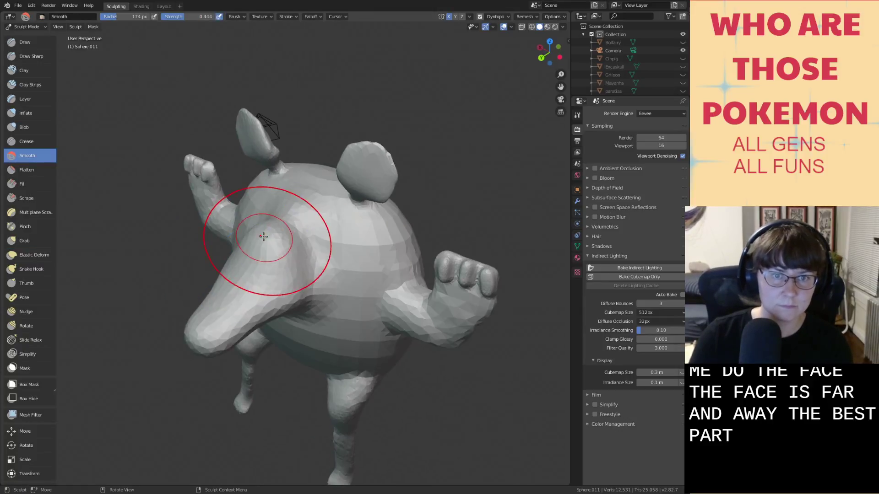
shift+drag(275, 230, 286, 221)
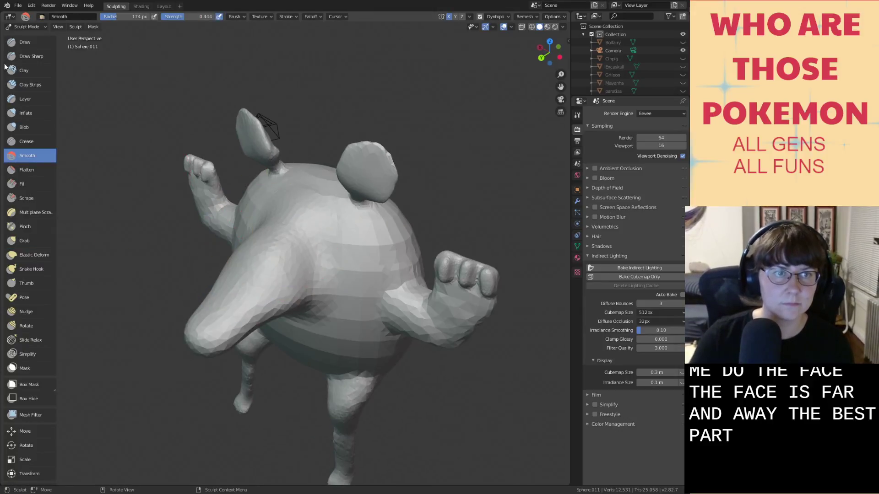
Thicken the middle and base of the snout with the Draw brush and smooth the added volume.
click(25, 41)
mouse_move(245, 258)
mouse_down()
mouse_move(231, 286)
mouse_move(254, 270)
mouse_up()
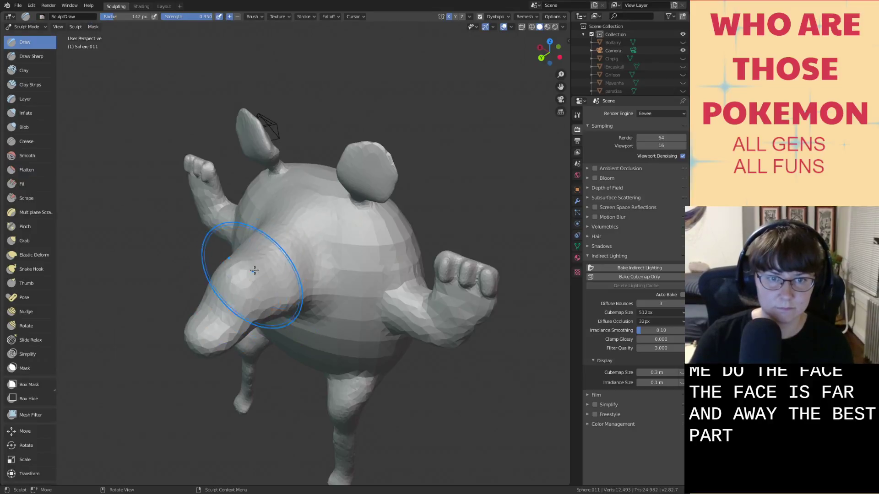
drag(286, 312, 236, 299)
key(shift+s)
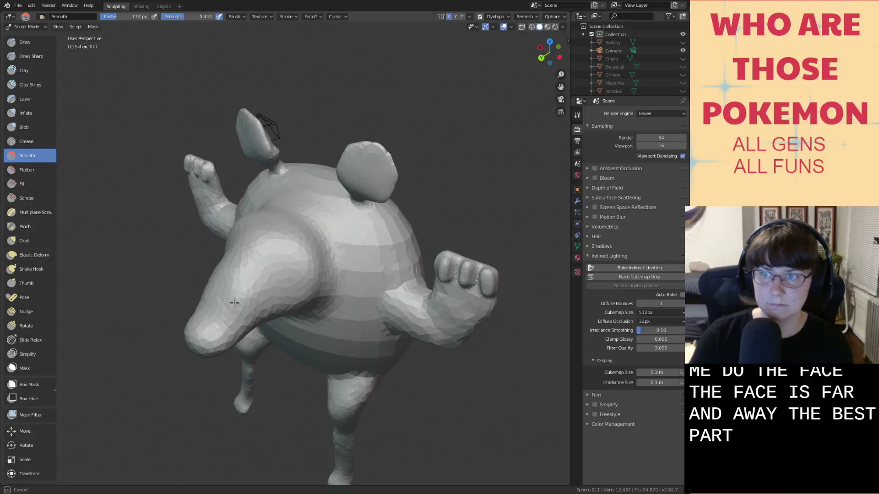
middle_drag(235, 303, 287, 216)
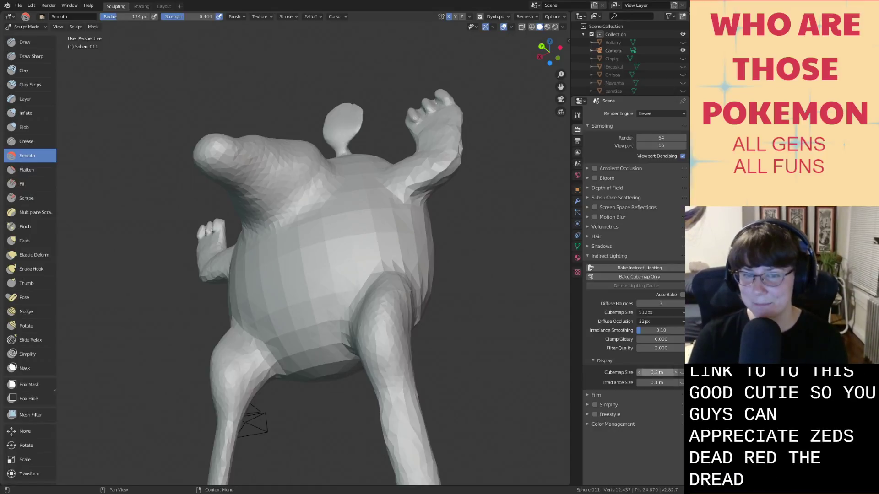
Soften the crease where the snout meets the body using the Smooth and Inflate brushes.
middle_drag(366, 275, 345, 344)
scroll(334, 333, up, 2)
middle_drag(293, 272, 298, 299)
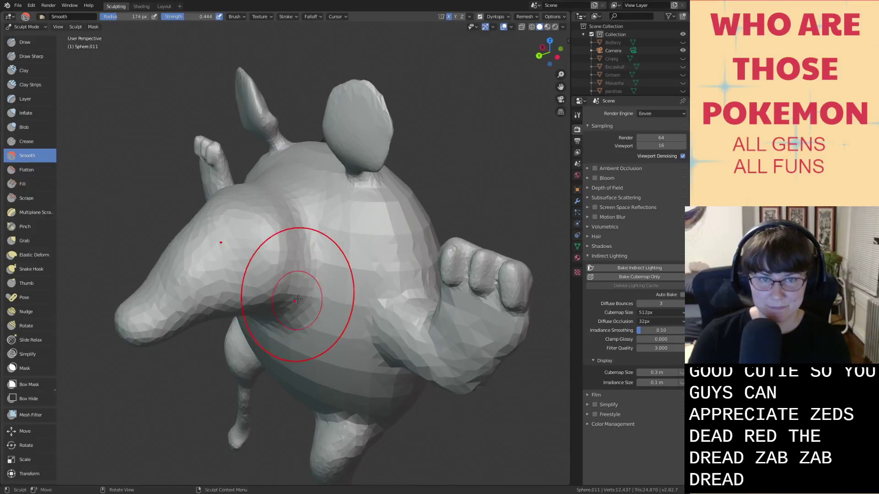
mouse_move(298, 299)
shift+mouse_down()
mouse_move(298, 226)
mouse_move(289, 214)
shift+mouse_up()
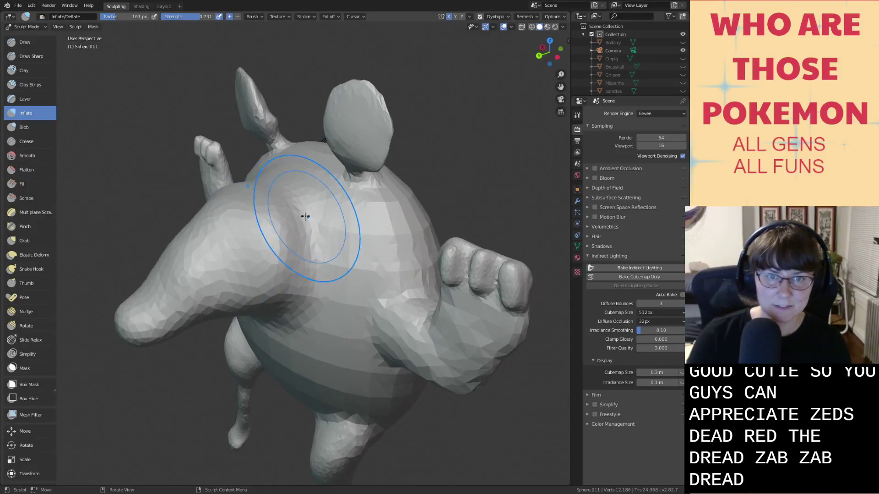
key(s)
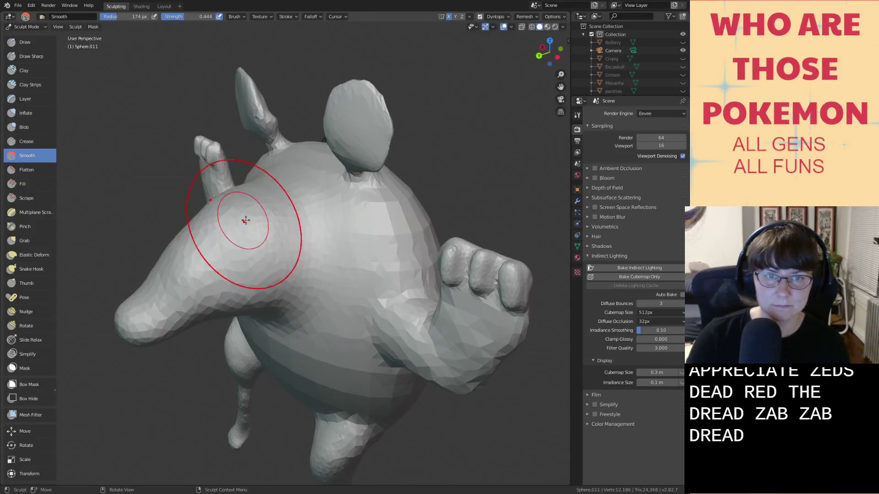
middle_drag(246, 220, 369, 254)
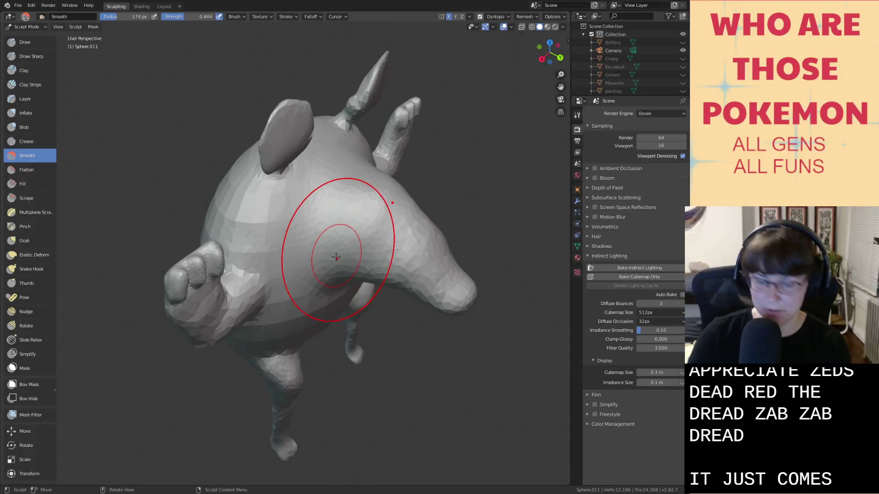
Reshape the snout's base and the adjoining cheeks with the Elastic Deform brush.
click(38, 255)
scroll(362, 249, down, 2)
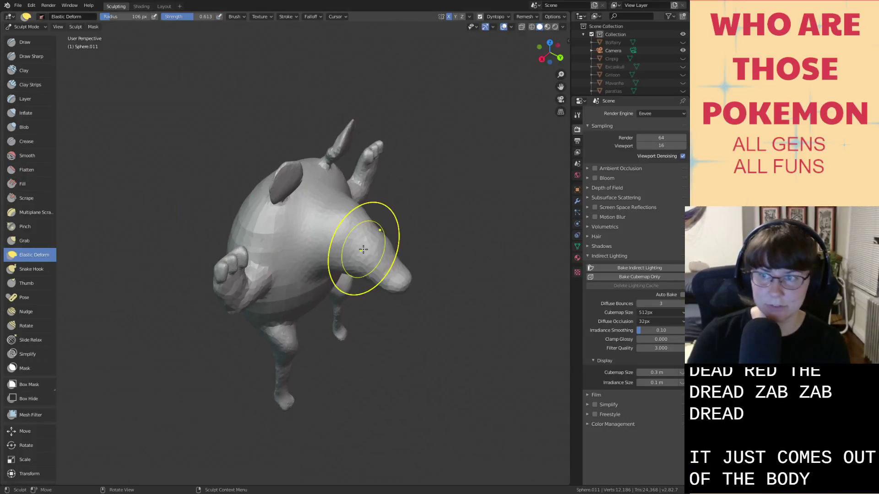
mouse_move(363, 249)
middle_down()
mouse_move(343, 251)
mouse_move(354, 251)
middle_up()
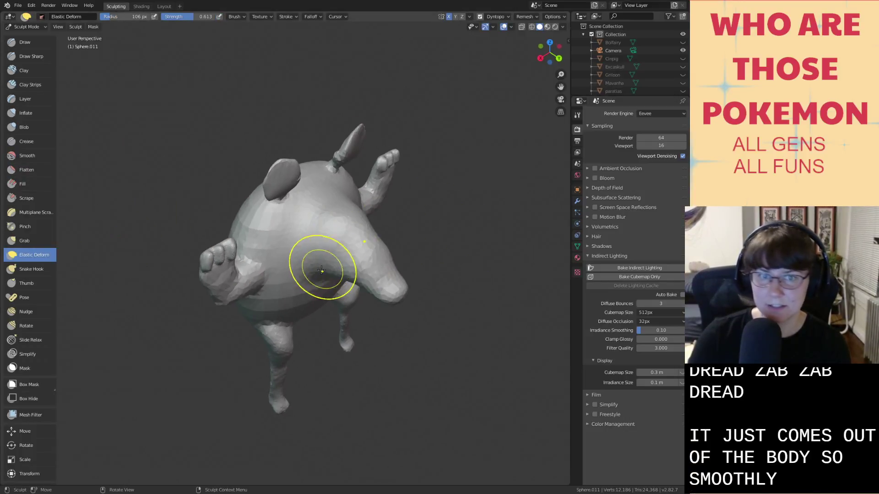
drag(306, 251, 281, 258)
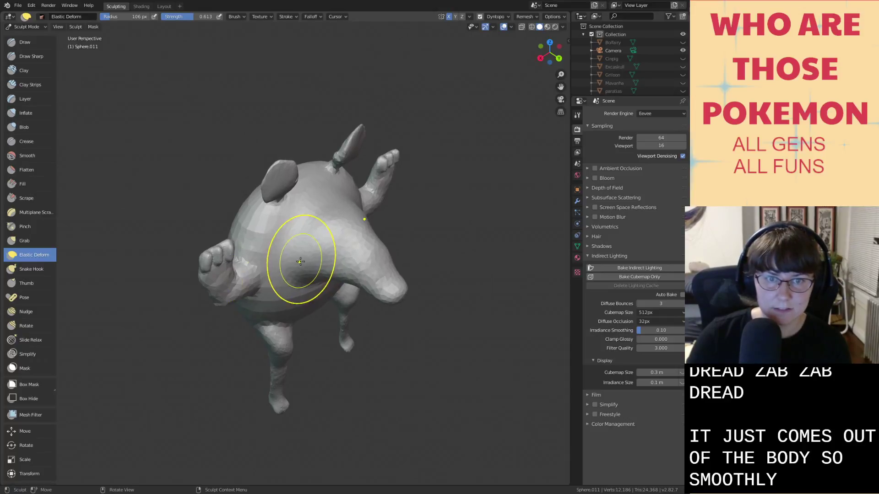
middle_drag(300, 261, 293, 259)
mouse_move(290, 225)
mouse_down()
mouse_move(268, 227)
mouse_move(308, 279)
mouse_up()
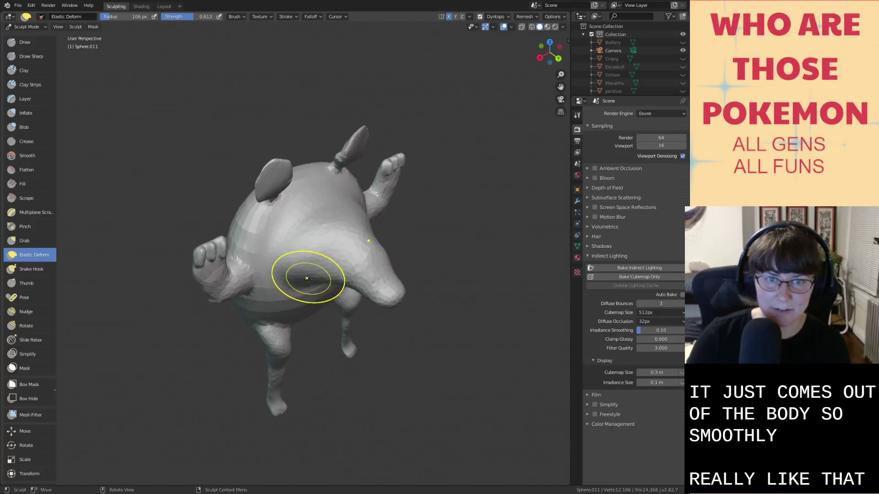
middle_drag(309, 278, 260, 238)
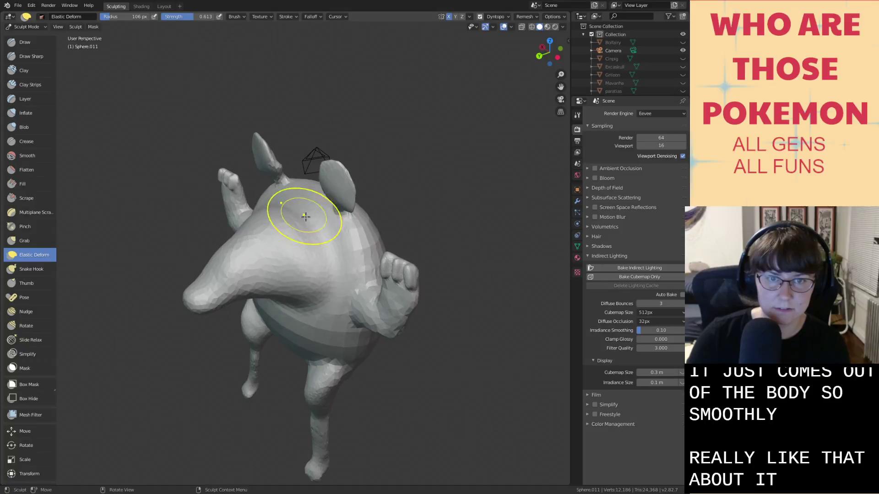
Smooth the forehead above the snout, and refine the faceted belly beneath it with the Inflate and Smooth brushes.
key(shift+s)
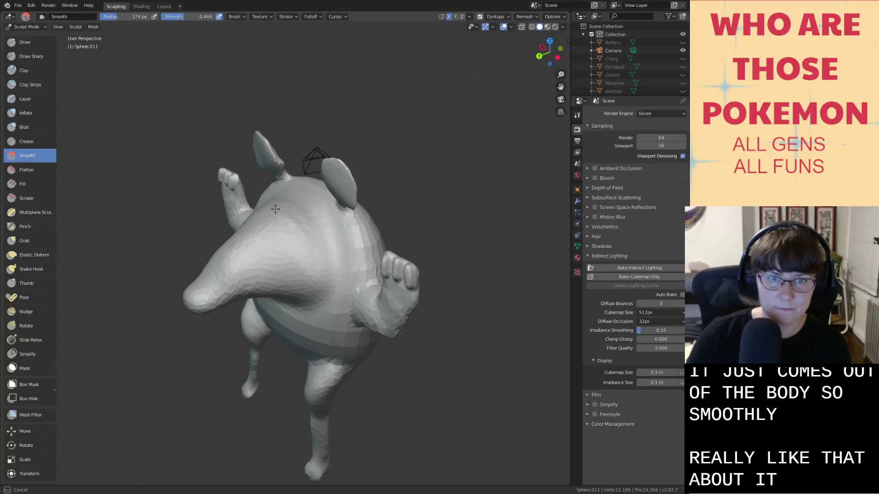
middle_drag(308, 250, 314, 279)
key(i)
scroll(289, 297, up, 4)
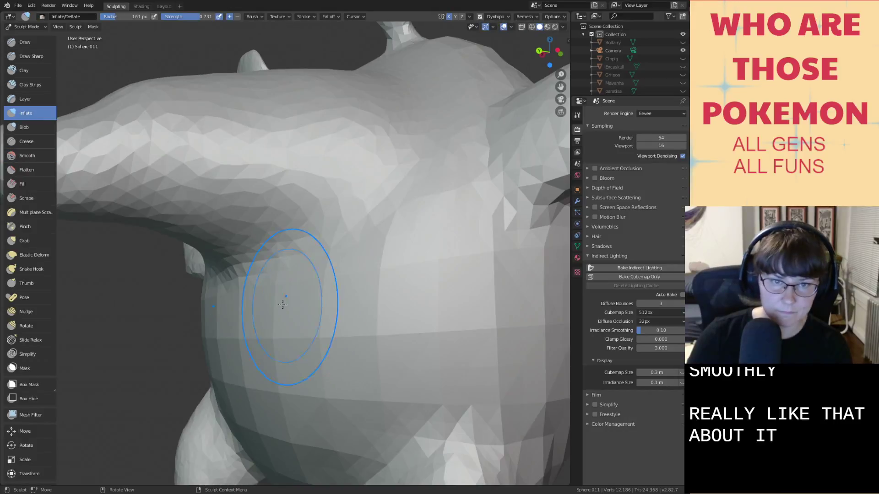
scroll(258, 306, down, 3)
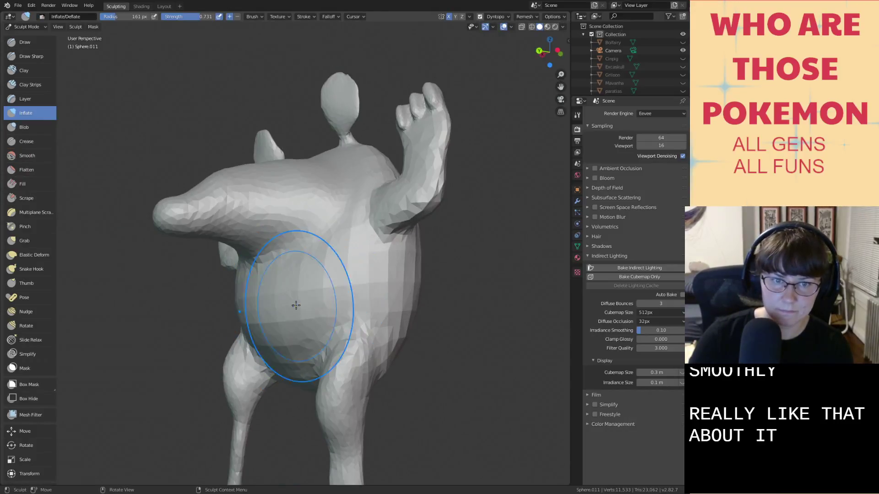
mouse_move(295, 314)
middle_down()
mouse_move(321, 302)
mouse_move(293, 314)
middle_up()
key(shift+s)
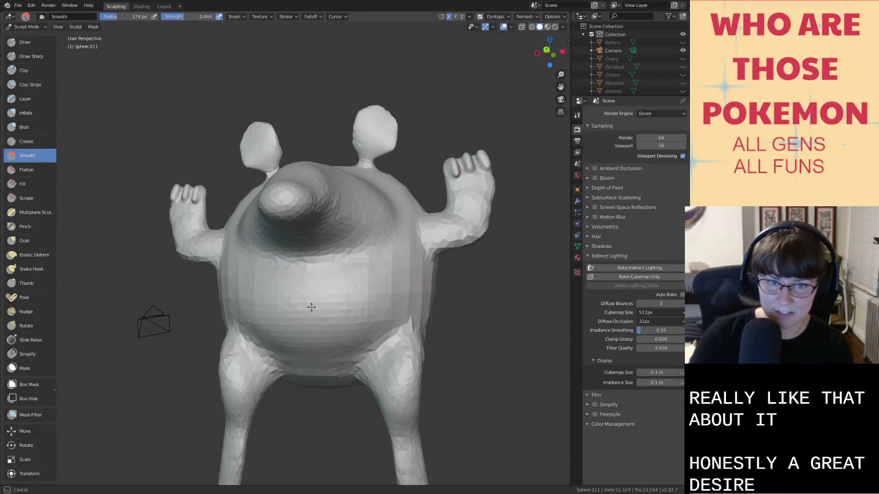
mouse_move(365, 316)
middle_down()
mouse_move(284, 293)
mouse_move(297, 284)
mouse_move(261, 234)
middle_up()
Pull the underside of the snout's base downward with the Grab brush and smooth the snout's surface.
key(g)
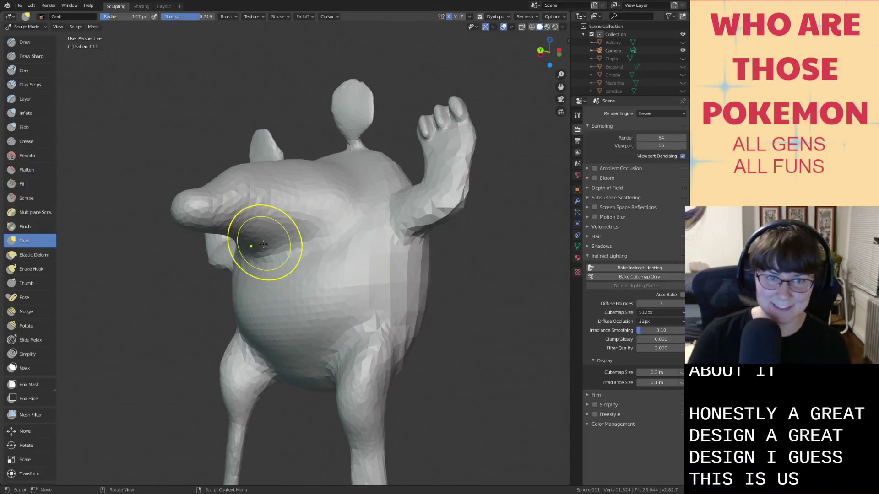
scroll(260, 243, down, 2)
drag(265, 269, 285, 258)
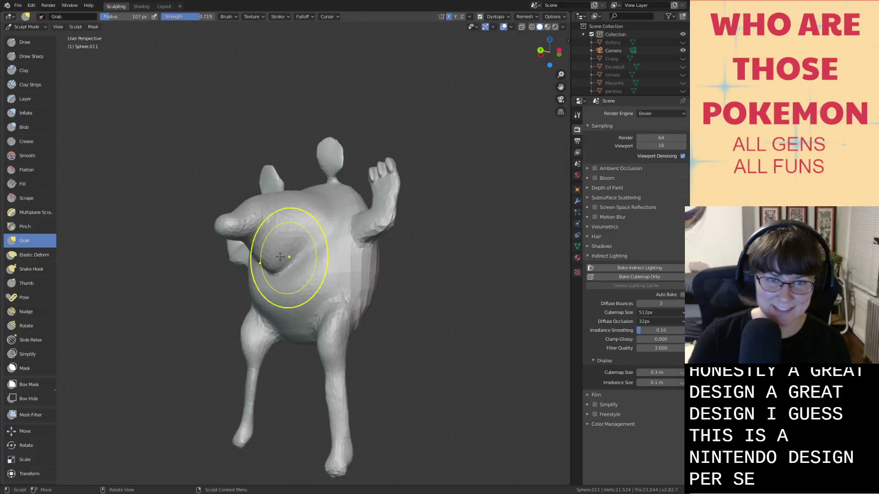
drag(235, 246, 236, 239)
key(s)
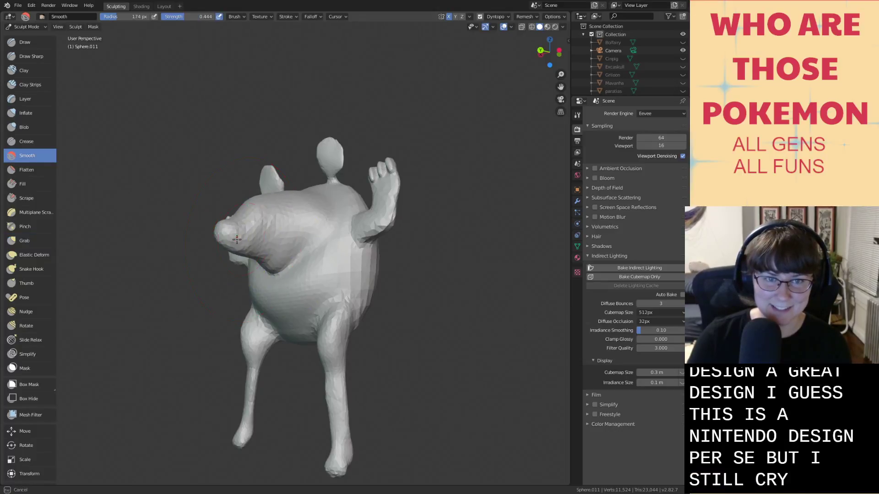
mouse_move(247, 228)
middle_down()
mouse_move(283, 279)
mouse_move(291, 236)
mouse_move(271, 245)
middle_up()
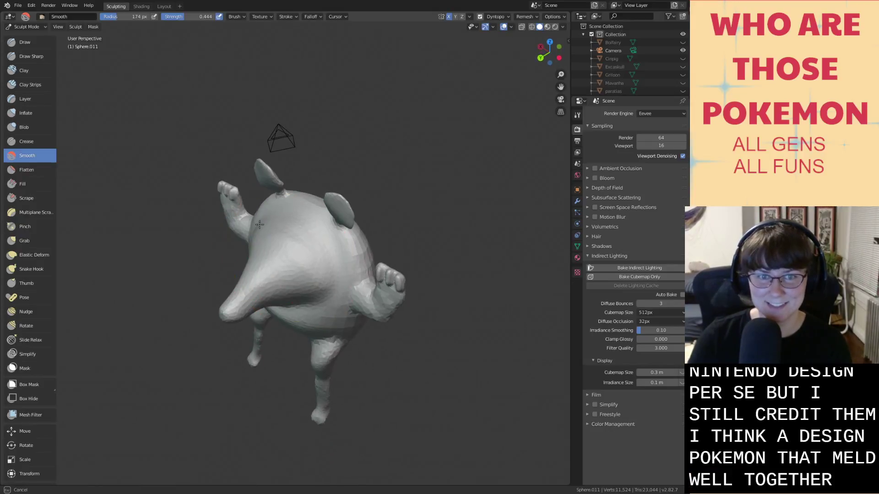
Smooth the faceted back of the body, using Inflate and Smooth to even out the pinched area between the legs.
mouse_move(311, 294)
middle_down()
mouse_move(311, 202)
mouse_move(297, 273)
middle_up()
mouse_move(320, 315)
middle_down()
mouse_move(284, 294)
mouse_move(217, 291)
middle_up()
scroll(288, 334, down, 5)
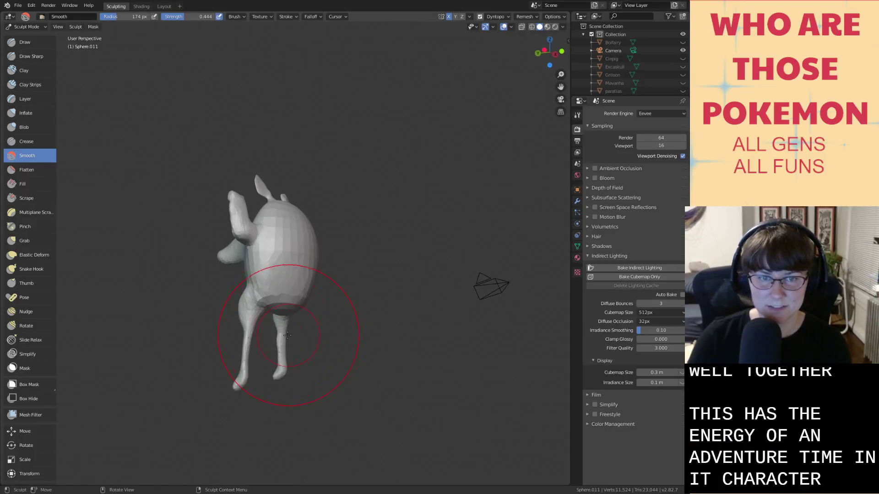
middle_drag(279, 277, 241, 274)
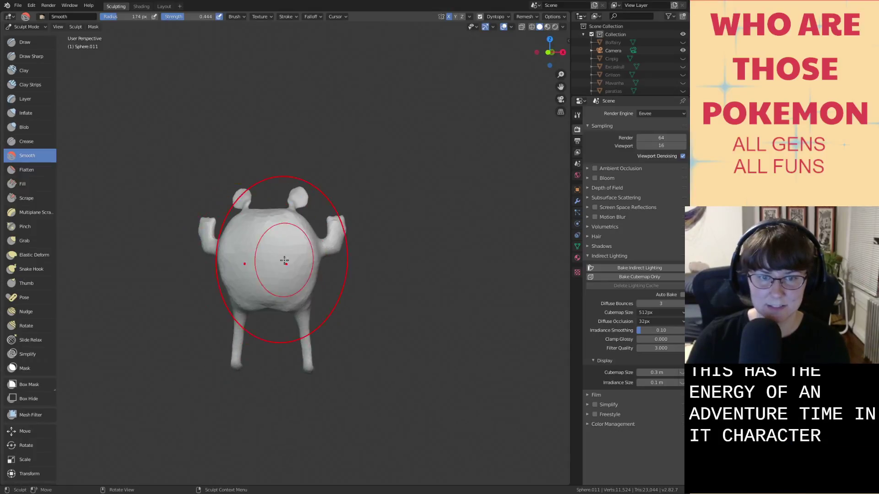
scroll(266, 289, up, 6)
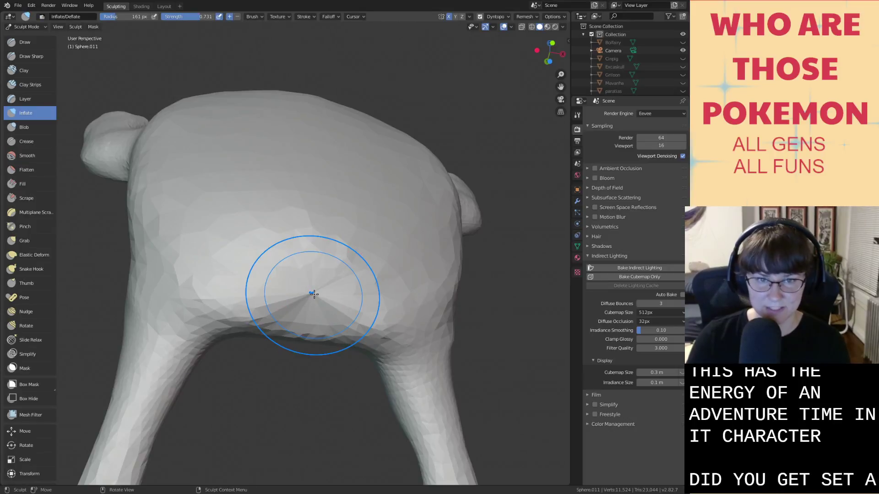
drag(312, 295, 293, 288)
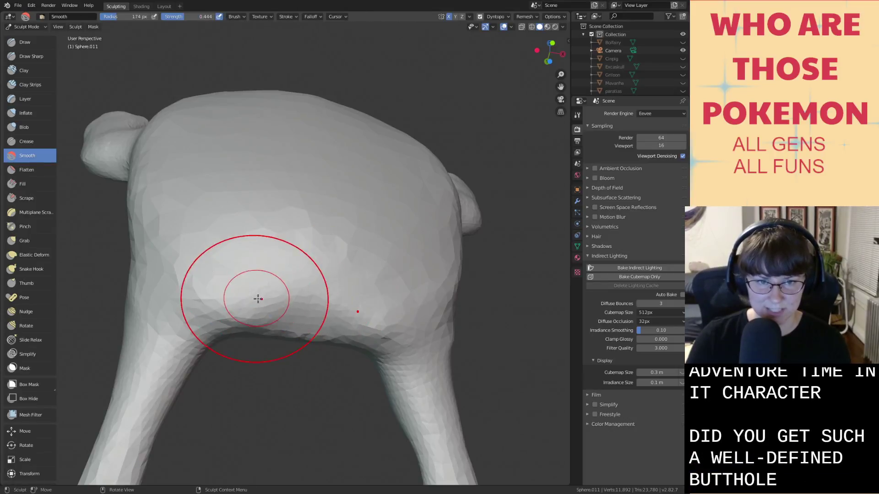
middle_drag(258, 299, 440, 367)
scroll(412, 353, down, 5)
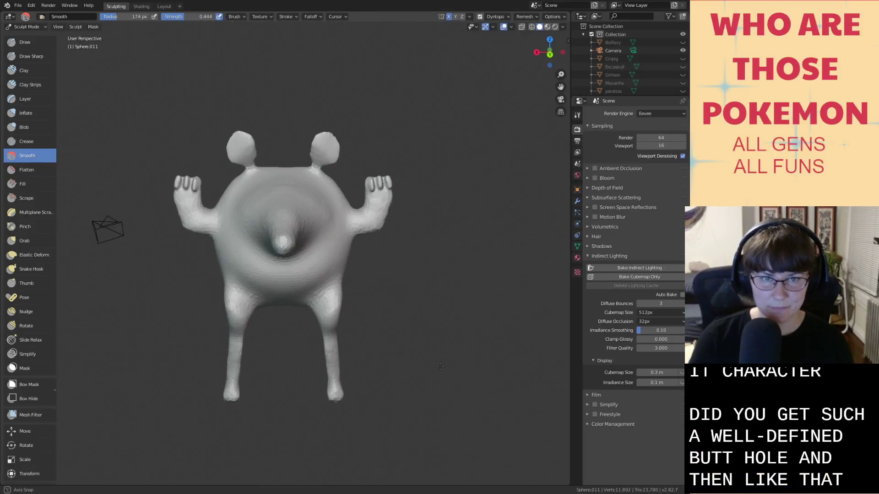
Save the file and reshape the snout's base and the adjoining side of the face with the Elastic Deform brush.
key(ctrl+s)
mouse_move(402, 341)
middle_down()
mouse_move(401, 378)
mouse_move(284, 274)
middle_up()
scroll(284, 275, up, 2)
click(33, 255)
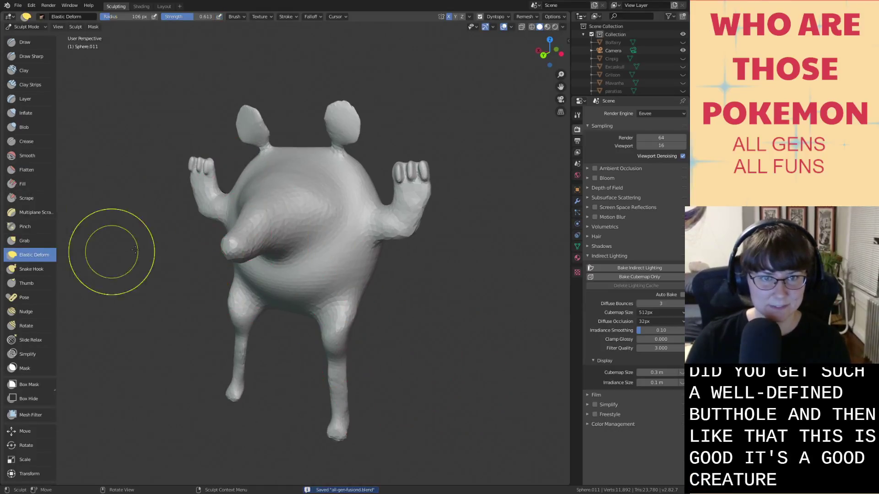
middle_drag(257, 231, 245, 230)
scroll(245, 230, down, 2)
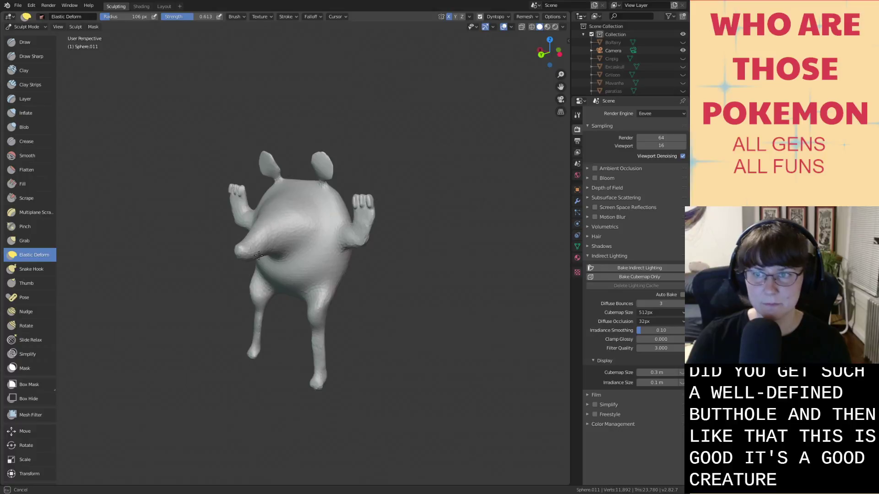
drag(268, 223, 283, 220)
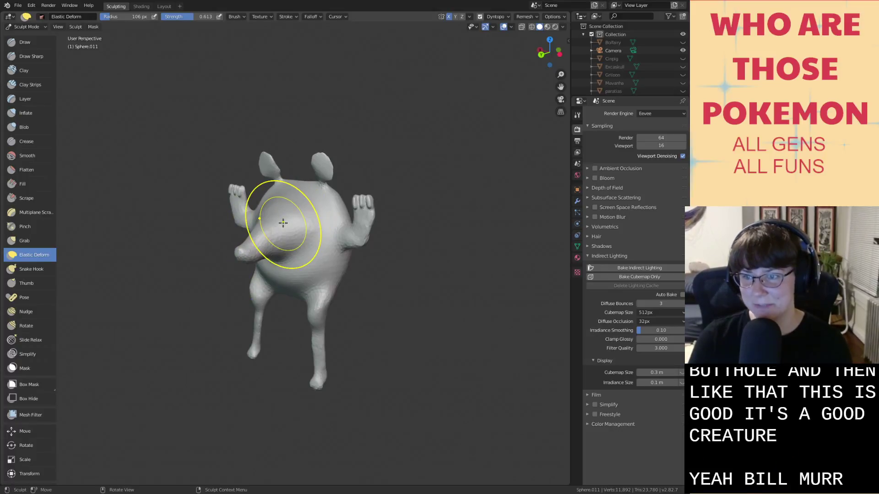
middle_drag(290, 237, 316, 241)
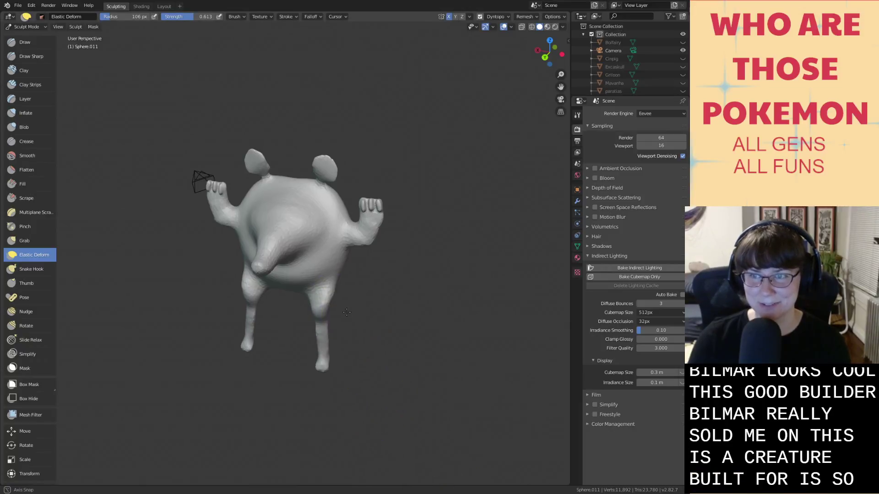
mouse_move(346, 313)
middle_down()
mouse_move(292, 265)
mouse_move(320, 284)
mouse_move(298, 250)
middle_up()
scroll(315, 270, up, 2)
mouse_move(265, 253)
mouse_down()
mouse_move(274, 255)
mouse_move(249, 258)
mouse_move(282, 251)
mouse_up()
mouse_move(273, 215)
middle_down()
mouse_move(275, 241)
mouse_move(302, 239)
middle_up()
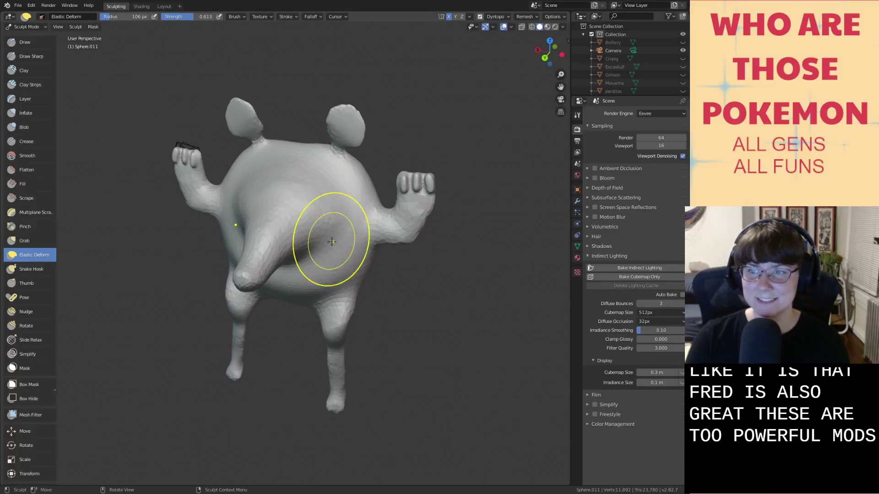
mouse_move(310, 196)
middle_down()
mouse_move(269, 179)
mouse_move(345, 199)
mouse_move(178, 222)
mouse_move(299, 221)
middle_up()
Rotate the whole creature slightly about the global X axis in the Layout workspace so it leans forward toward its snout.
click(163, 6)
key(r)
key(x)
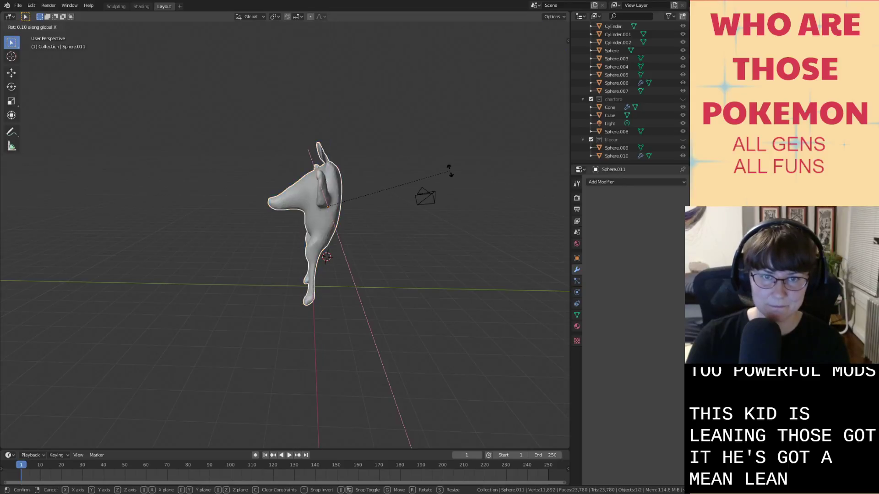
click(435, 159)
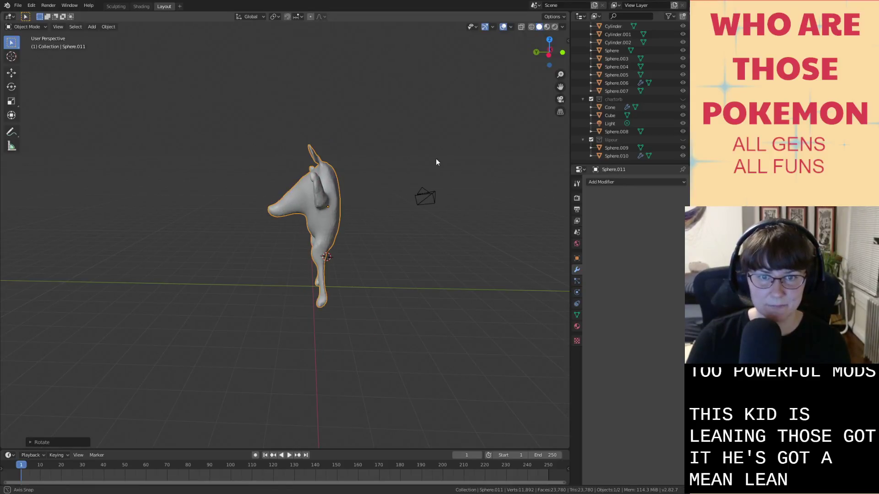
middle_drag(435, 158, 444, 158)
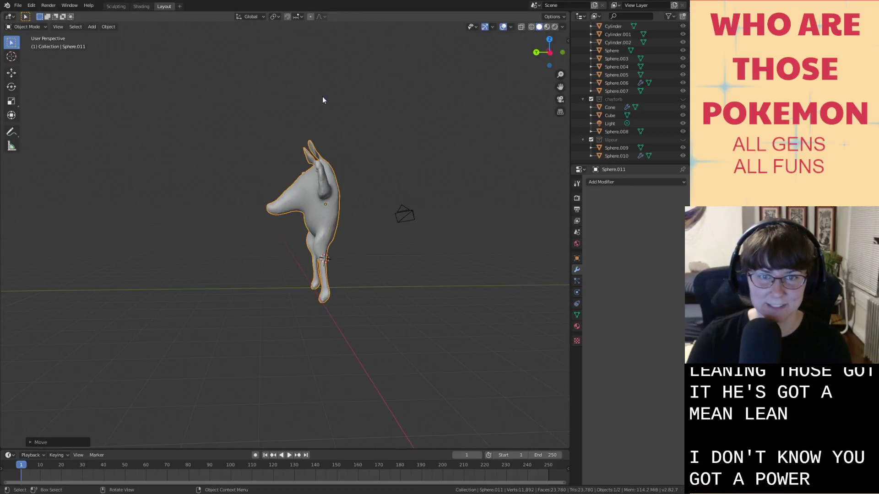
Sculpt a short raised eye ridge above the snout's base using the Draw brush with a 46 px radius.
click(116, 6)
middle_drag(384, 173, 476, 215)
click(25, 41)
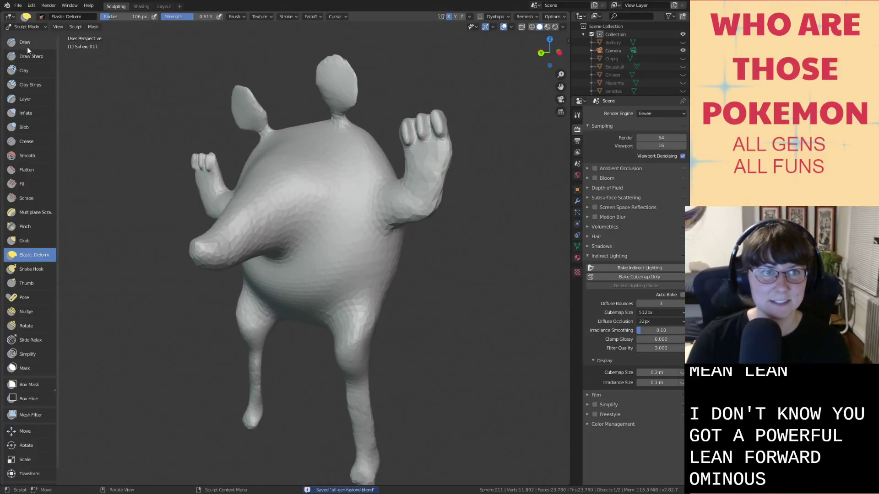
scroll(350, 118, up, 5)
right_click(360, 117)
drag(352, 118, 284, 107)
click(318, 106)
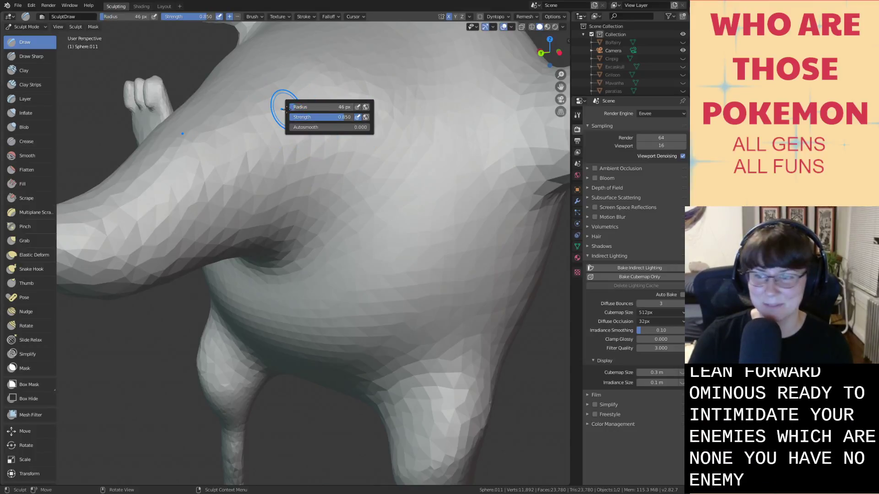
shift+middle_drag(353, 69, 378, 145)
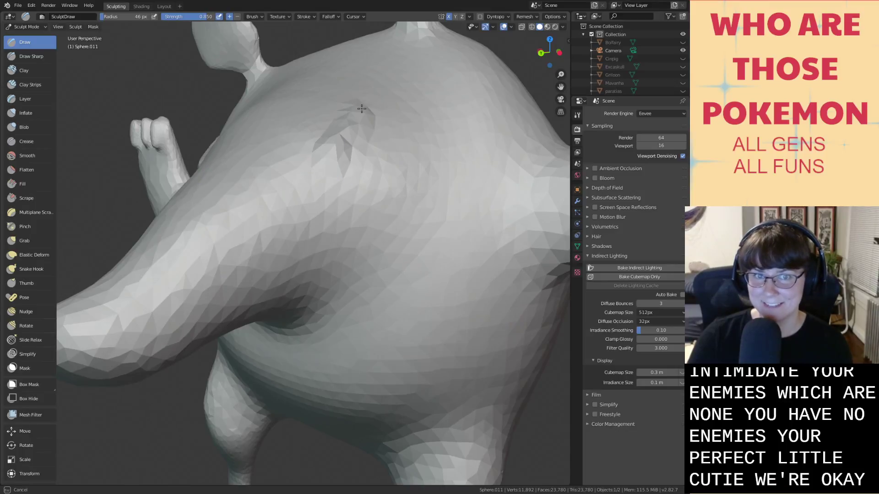
mouse_move(361, 109)
mouse_down()
mouse_move(328, 157)
mouse_move(363, 98)
mouse_up()
drag(348, 133, 340, 146)
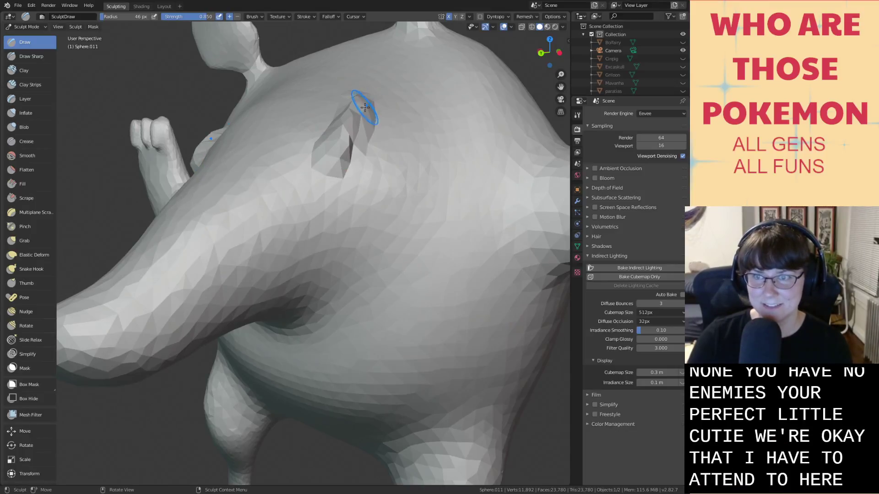
middle_drag(365, 131, 360, 140)
Smooth the new eye ridge and build up a rounded mound beside it with the Inflate brush.
key(i)
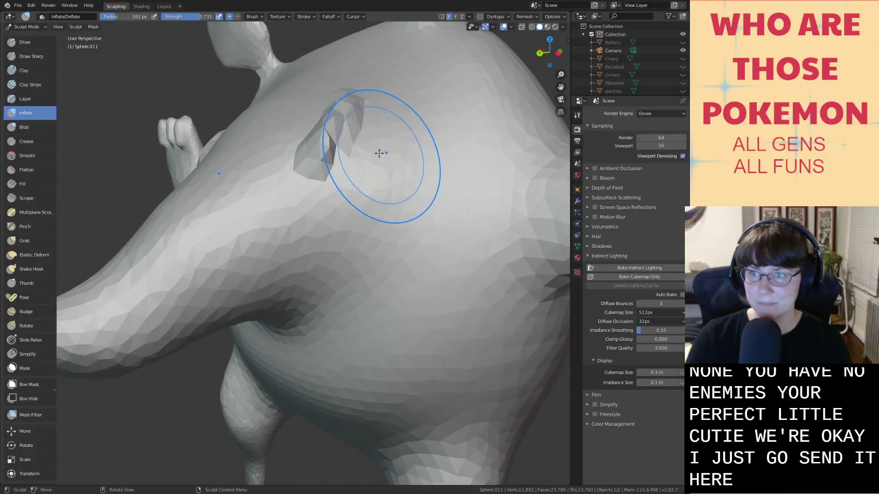
scroll(379, 152, up, 3)
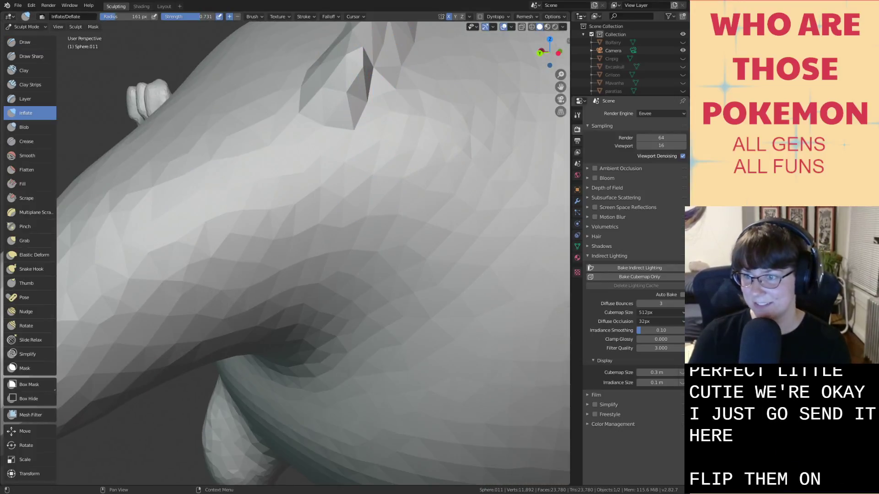
middle_drag(471, 153, 453, 215)
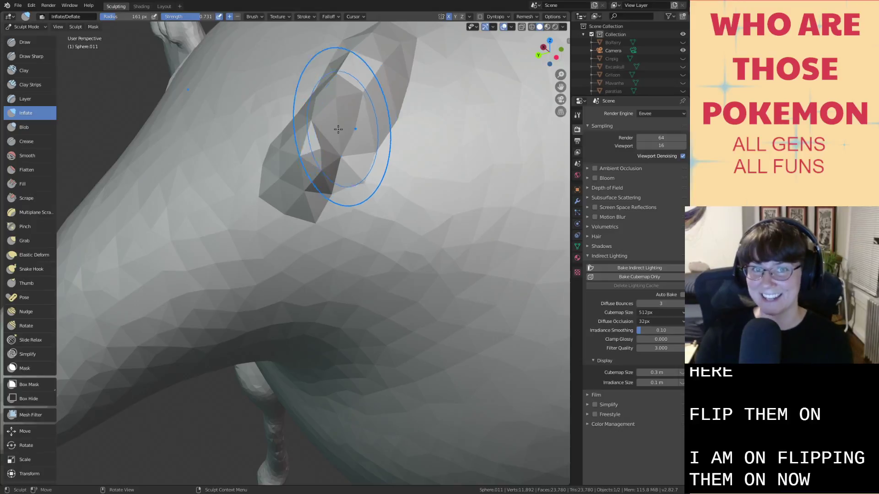
mouse_move(354, 85)
shift+mouse_down()
mouse_move(321, 119)
mouse_move(359, 92)
mouse_move(324, 174)
shift+mouse_up()
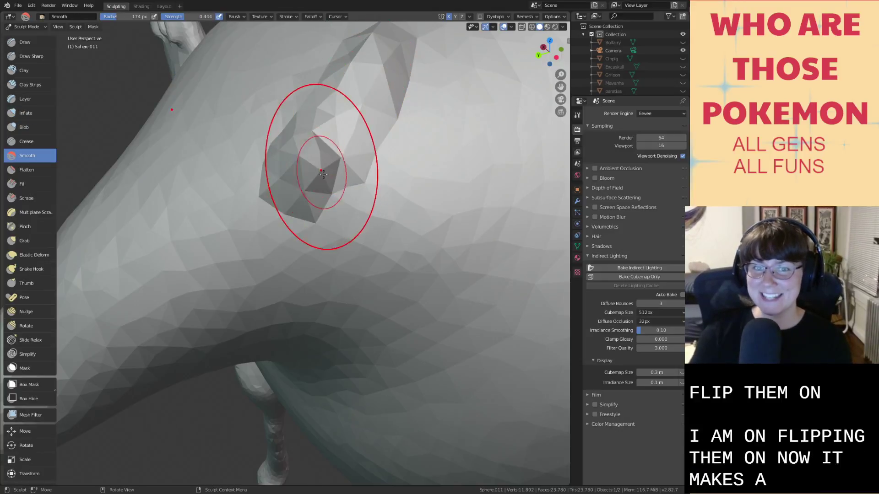
key(i)
middle_drag(400, 178, 372, 198)
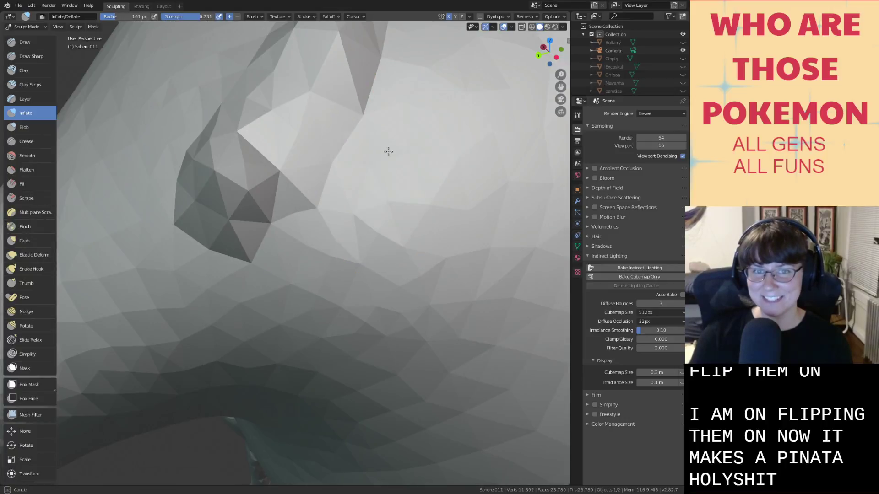
mouse_move(364, 200)
mouse_down()
mouse_move(366, 155)
mouse_move(394, 115)
mouse_up()
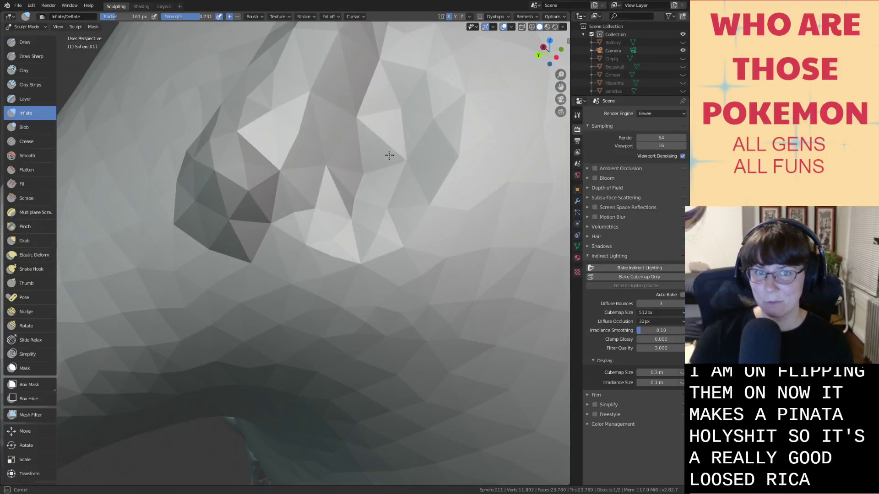
drag(352, 179, 390, 124)
scroll(391, 124, down, 2)
scroll(351, 202, up, 2)
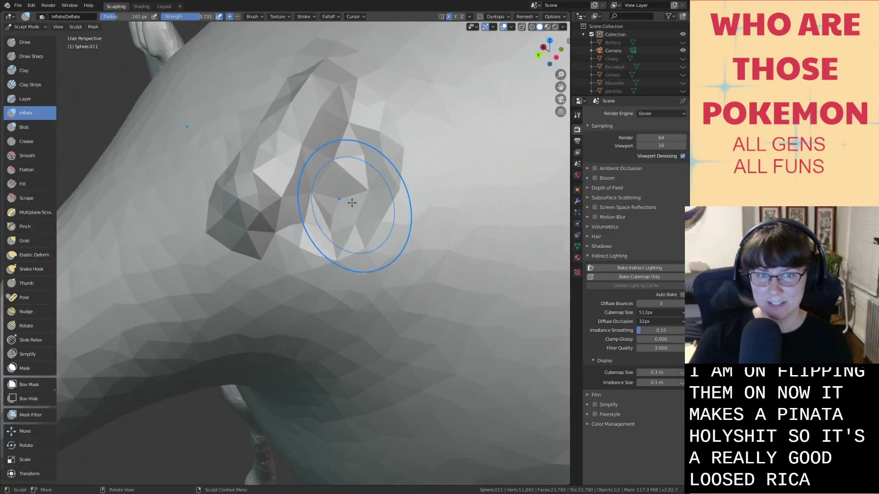
mouse_move(352, 195)
mouse_down()
mouse_move(379, 136)
mouse_move(364, 157)
mouse_move(405, 103)
mouse_move(366, 178)
mouse_up()
Enable Dyntopo, smooth the eye and the faceted lump beside it, and save the file.
click(480, 17)
key(s)
scroll(328, 209, down, 2)
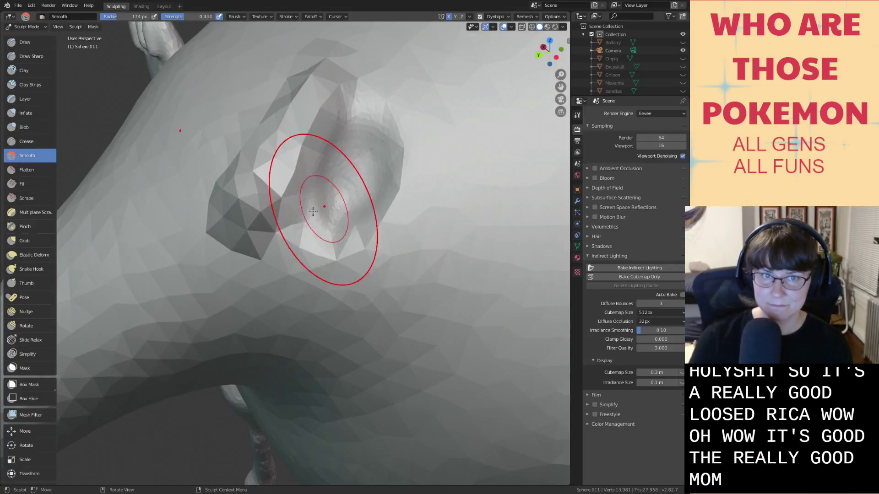
mouse_move(258, 215)
mouse_down()
mouse_move(244, 187)
mouse_move(308, 75)
mouse_move(246, 230)
mouse_up()
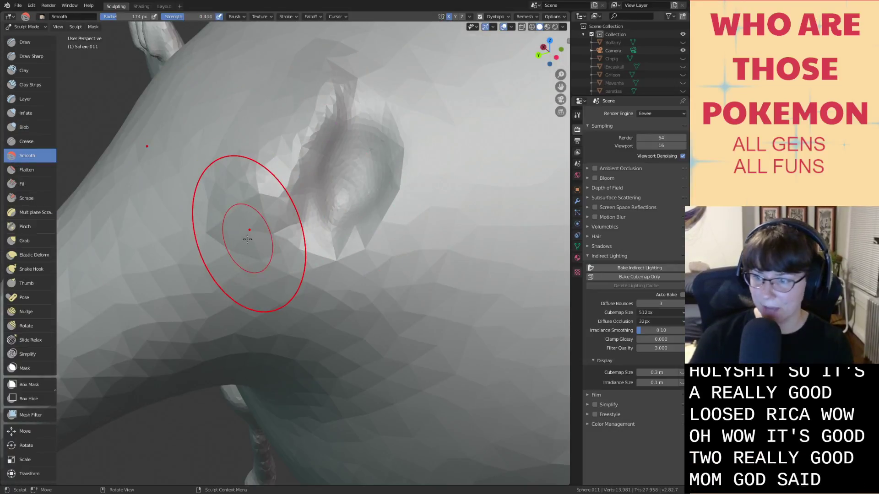
scroll(246, 235, down, 4)
key(ctrl+s)
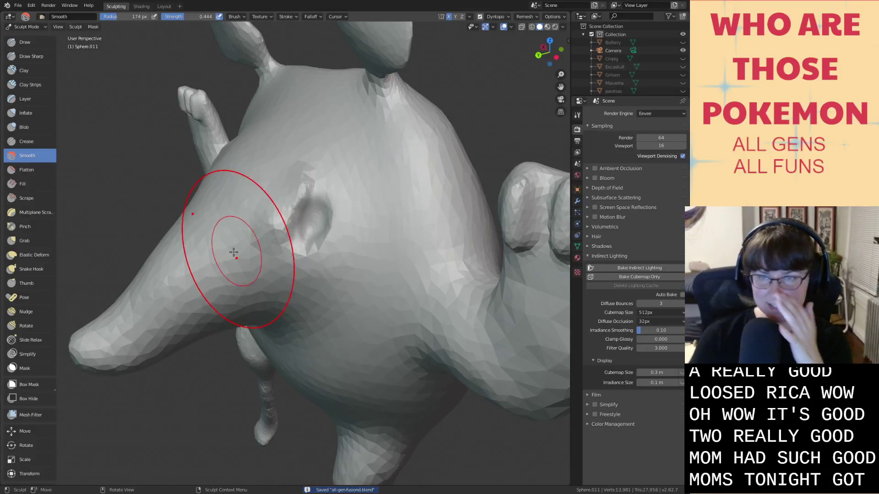
Reposition and reshape the eye area above the snout with the Elastic Deform brush.
mouse_move(229, 249)
middle_down()
mouse_move(112, 249)
mouse_move(289, 242)
mouse_move(216, 239)
middle_up()
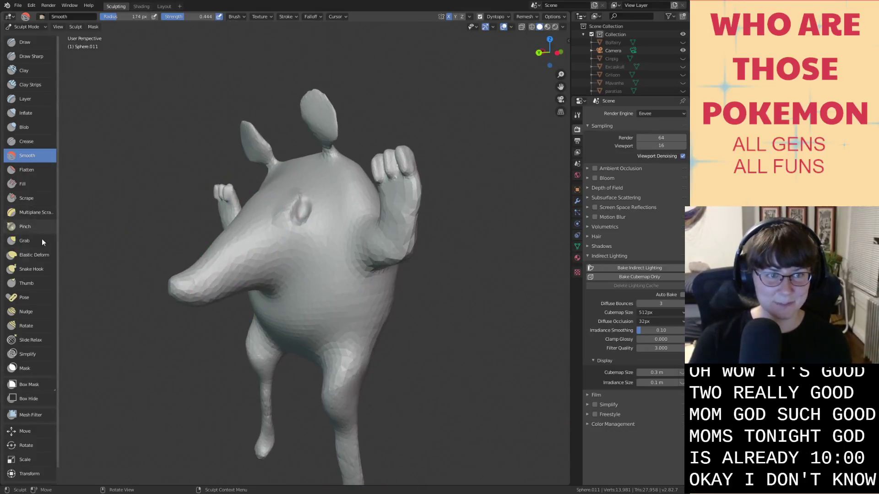
click(38, 257)
middle_drag(305, 228, 314, 231)
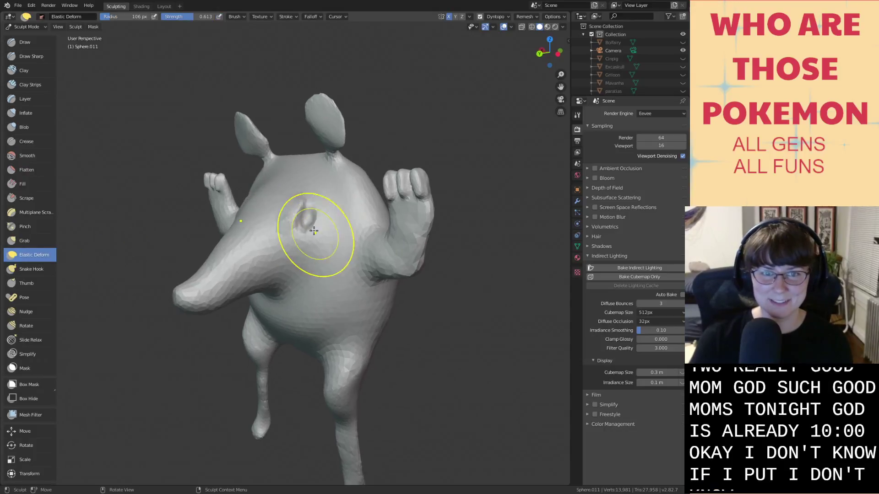
drag(313, 231, 292, 223)
middle_drag(289, 226, 314, 265)
drag(314, 265, 304, 222)
mouse_move(304, 222)
middle_down()
mouse_move(322, 216)
mouse_move(316, 231)
middle_up()
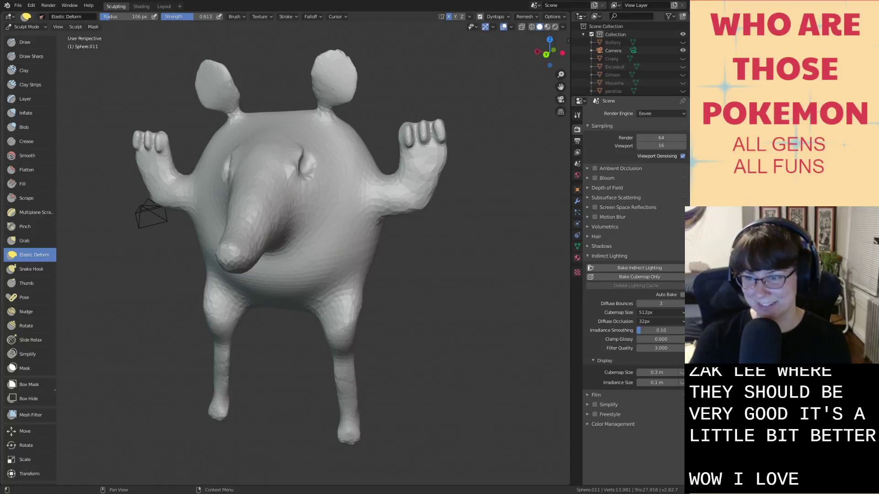
middle_drag(435, 387, 449, 386)
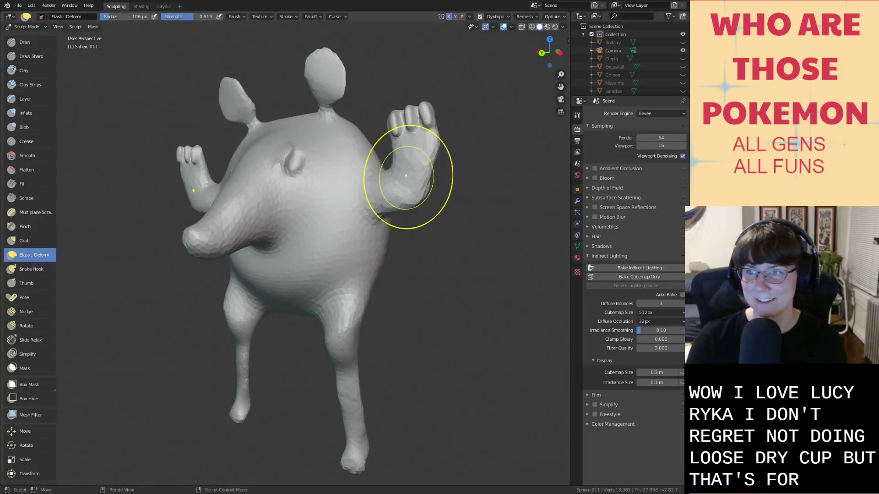
middle_drag(405, 175, 425, 179)
Rename the Sphere.011 object as Zebdred and save the file.
scroll(631, 59, down, 10)
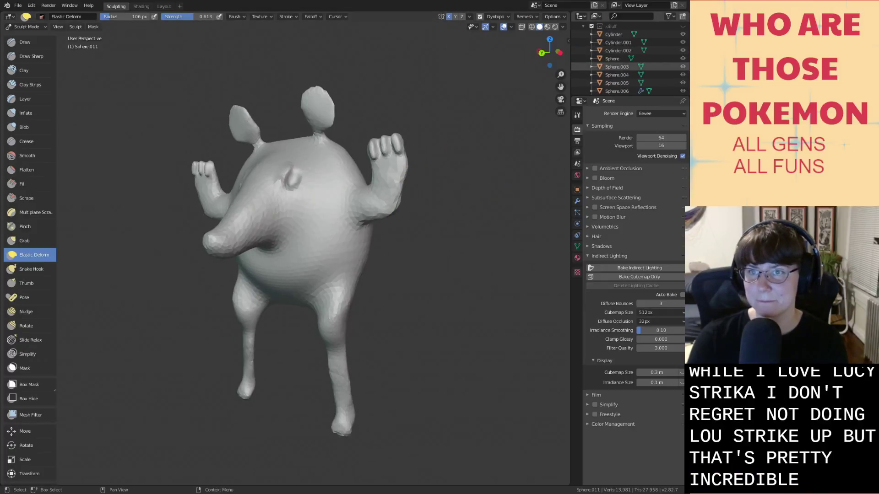
scroll(631, 60, up, 4)
scroll(582, 59, up, 4)
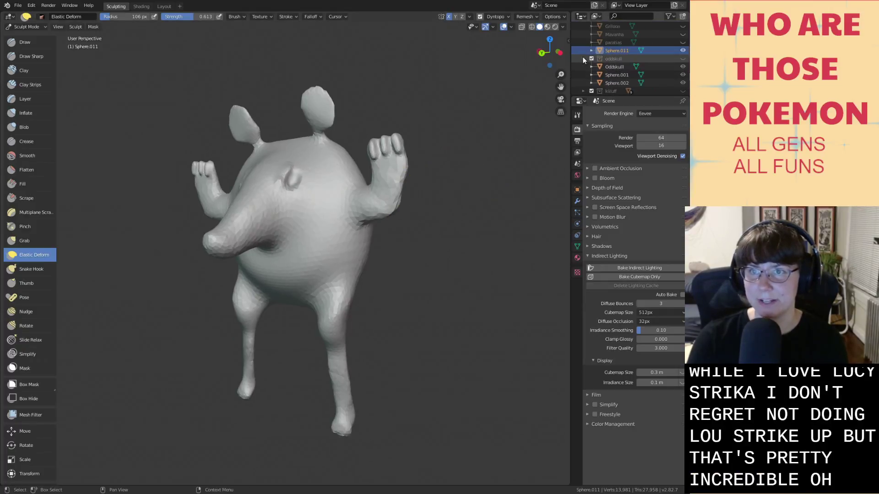
scroll(583, 57, down, 5)
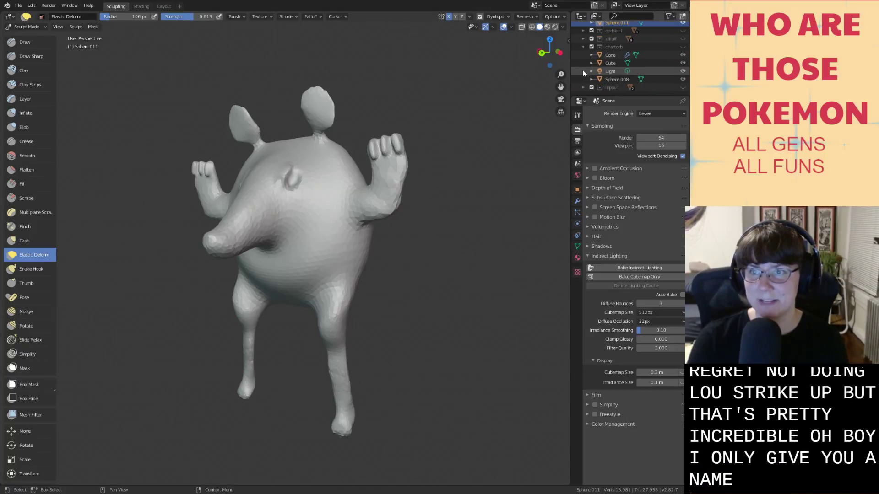
scroll(583, 70, up, 6)
double_click(611, 55)
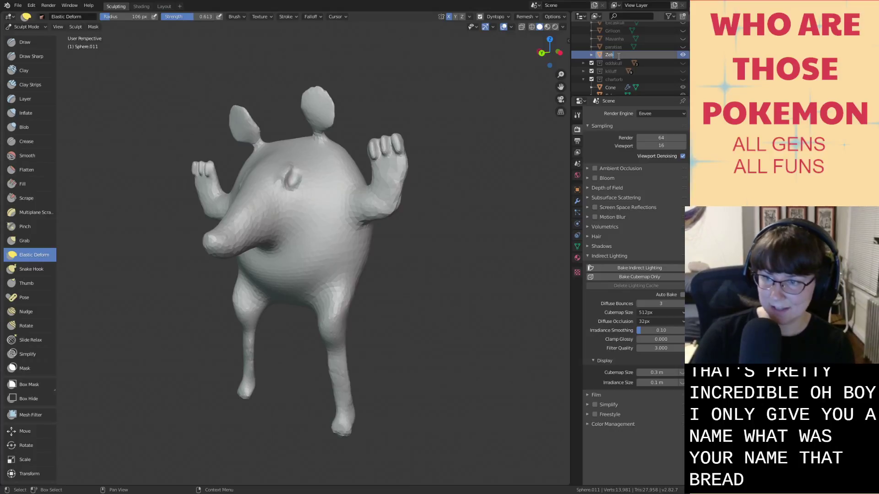
text(Zebdred)
key(Return)
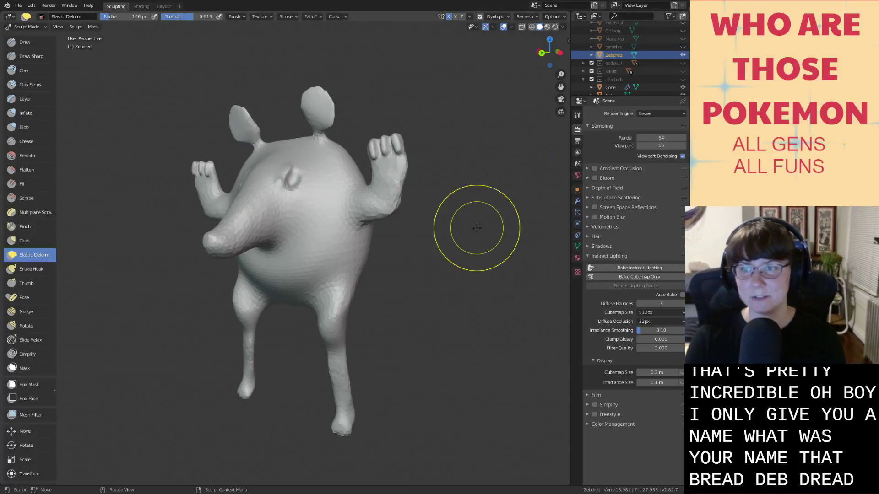
scroll(470, 226, down, 3)
key(ctrl+s)
scroll(91, 92, down, 2)
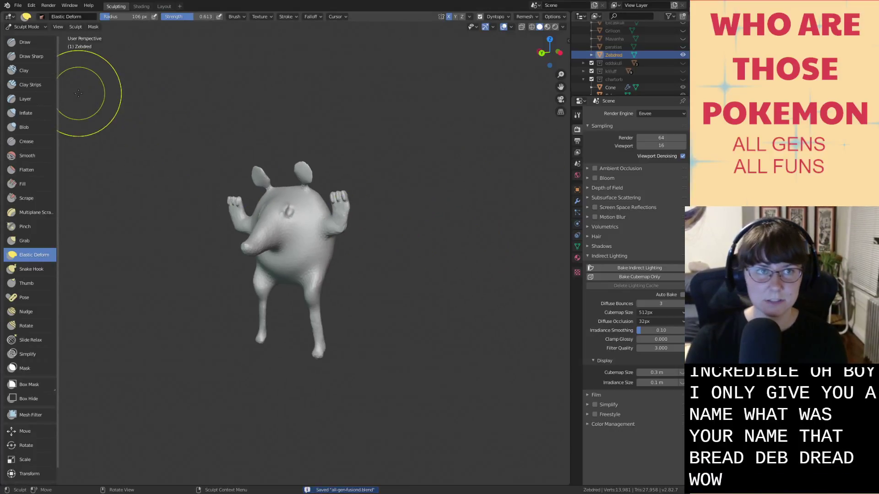
Unhide the last two creature collections in the Layout workspace.
click(164, 6)
middle_drag(443, 188, 466, 207)
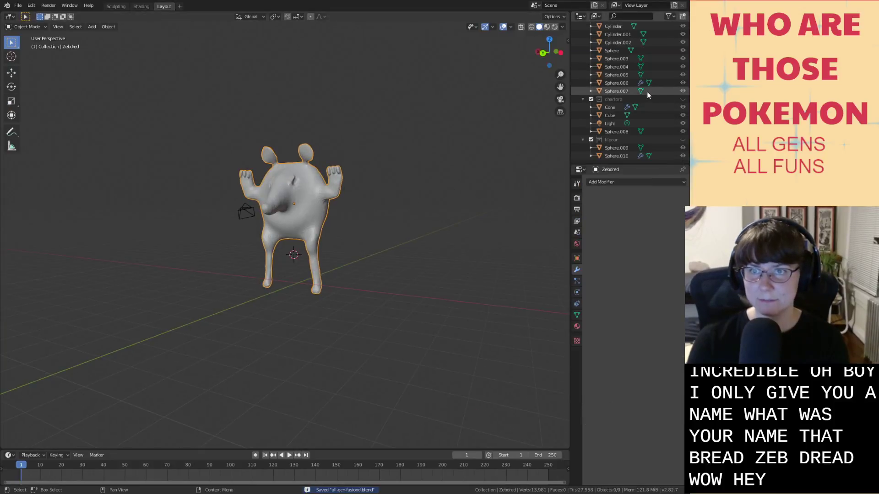
click(682, 99)
click(683, 139)
Move Zebdred along the X axis so it stands clear of the overlapping creatures.
click(279, 180)
key(g)
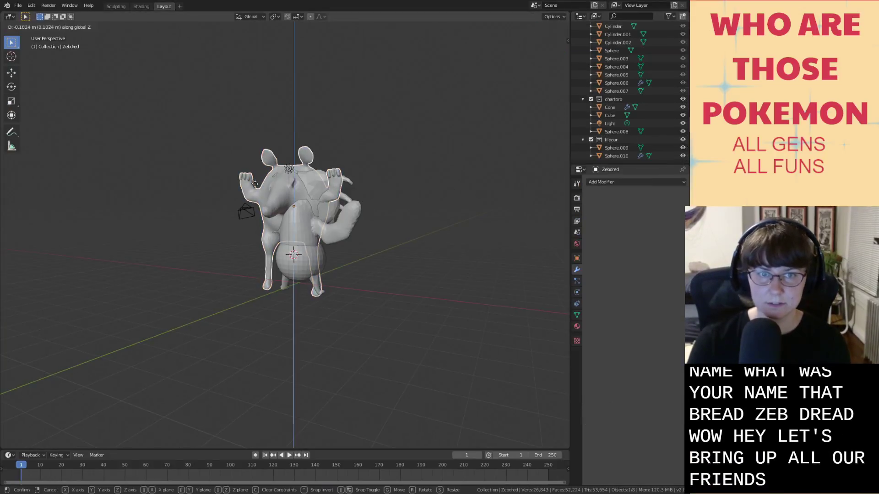
key(x)
click(135, 194)
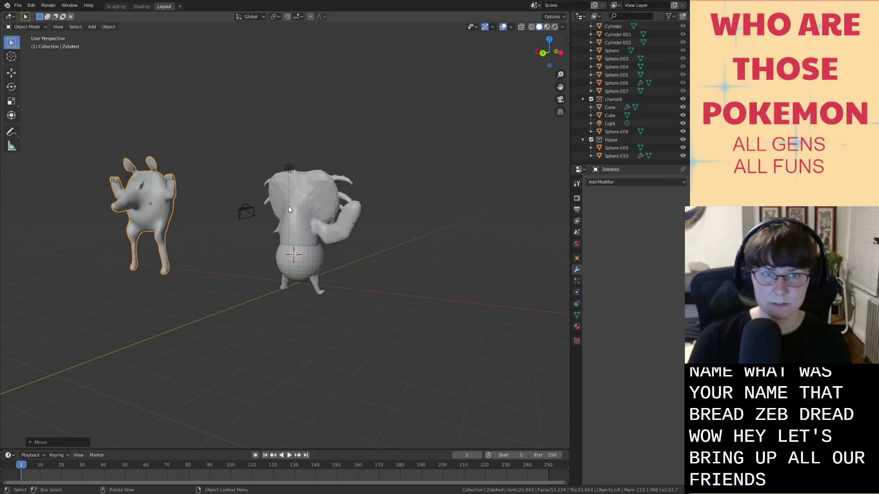
Select all objects in the lilpour collection and move the tentacle-faced creature sideways, clear of the sphere creature toward Zebdred.
click(314, 259)
middle_drag(314, 259, 144, 267)
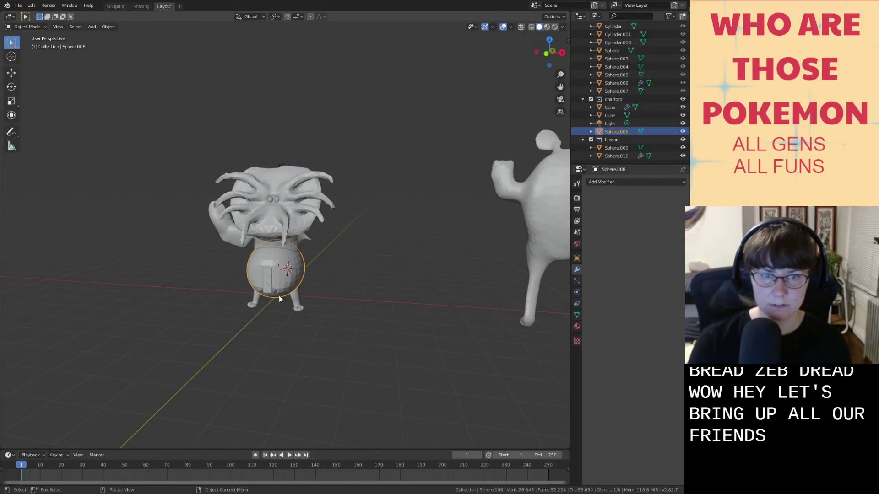
click(646, 139)
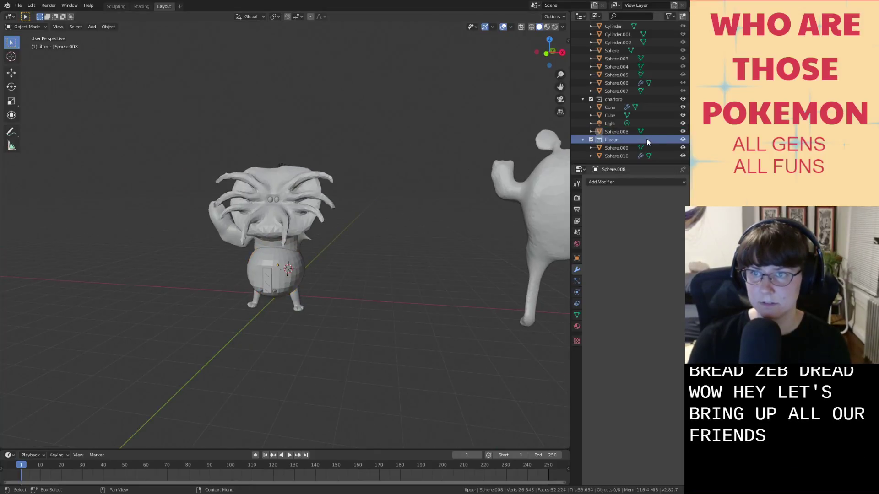
right_click(646, 139)
click(630, 202)
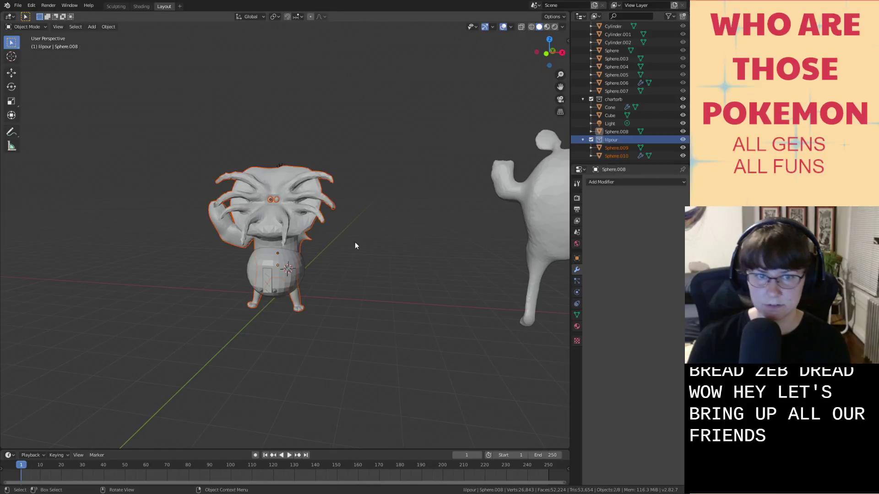
key(g)
click(502, 244)
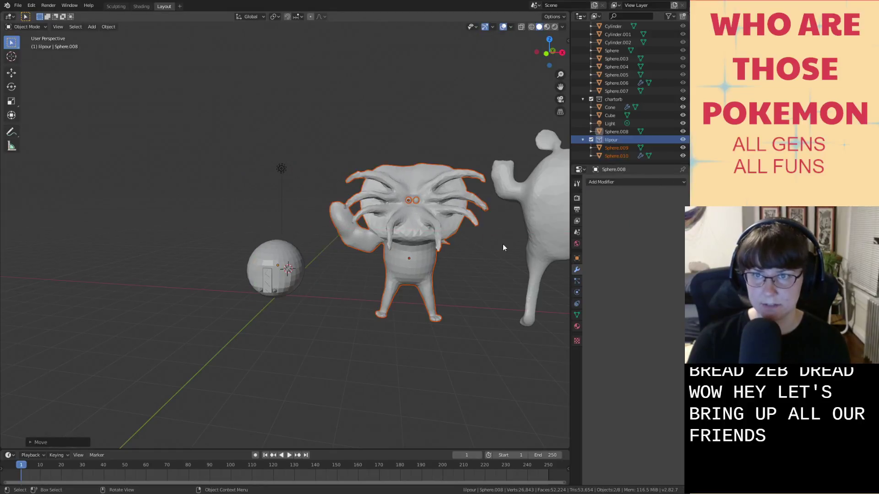
Select all objects in the chartorb collection and move them along the X axis to stand beside the tentacle-faced creature.
click(639, 98)
right_click(640, 97)
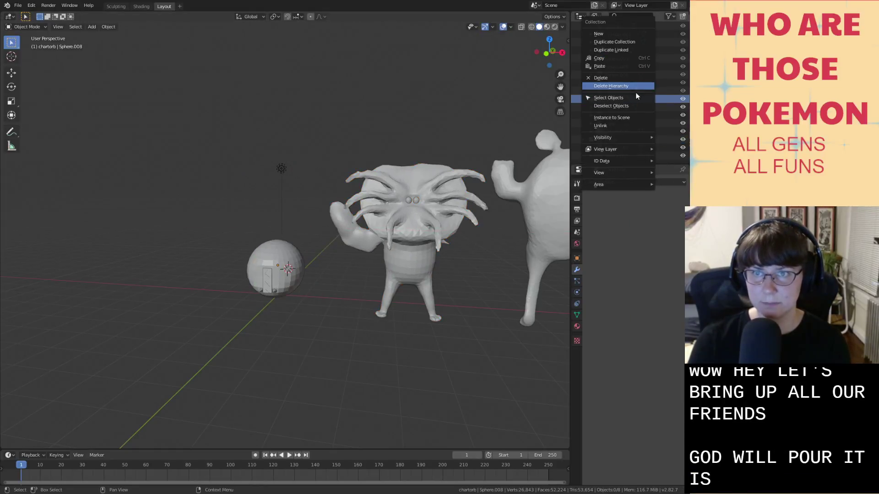
click(637, 97)
key(g)
key(z)
key(x)
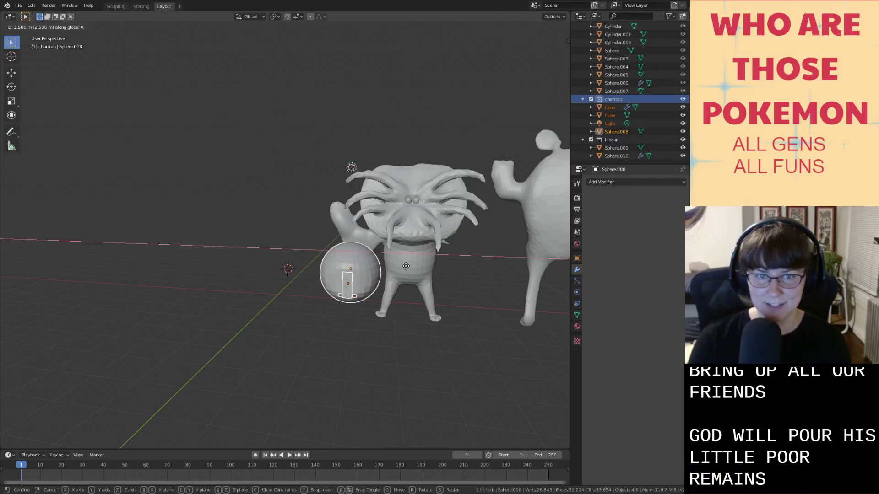
click(395, 263)
click(348, 158)
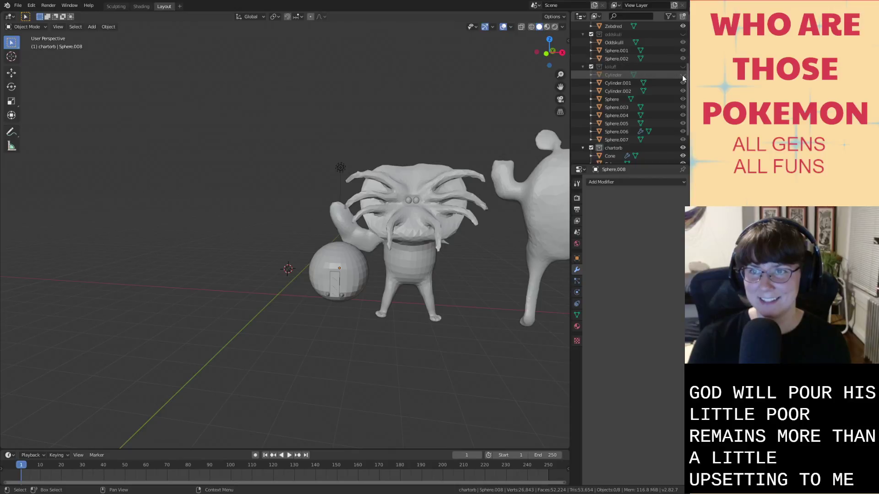
Unhide the collection of the creature built from balls and rotate all its objects about Z to face forward.
click(682, 66)
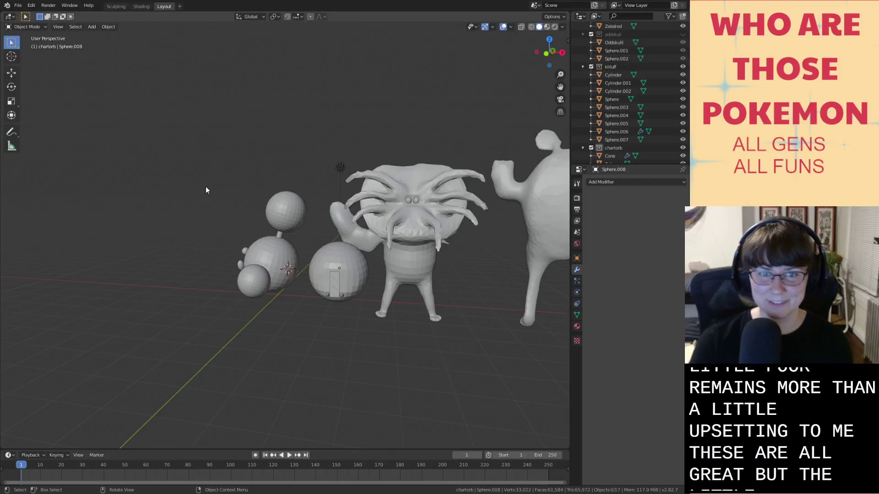
middle_drag(206, 190, 284, 183)
right_click(622, 67)
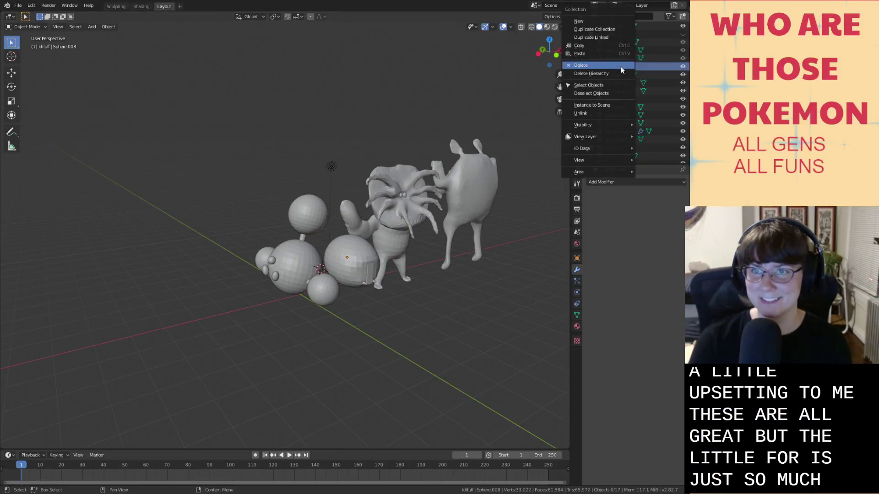
click(612, 85)
middle_drag(425, 155, 402, 166)
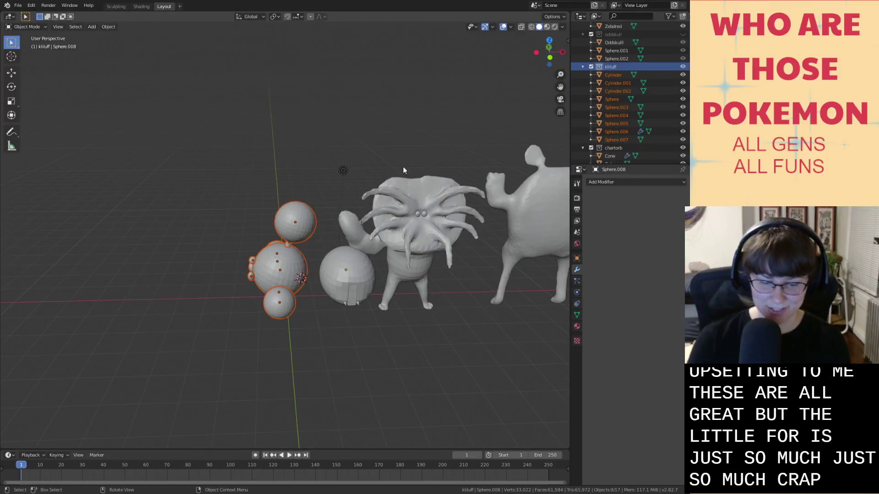
key(r)
key(z)
click(252, 177)
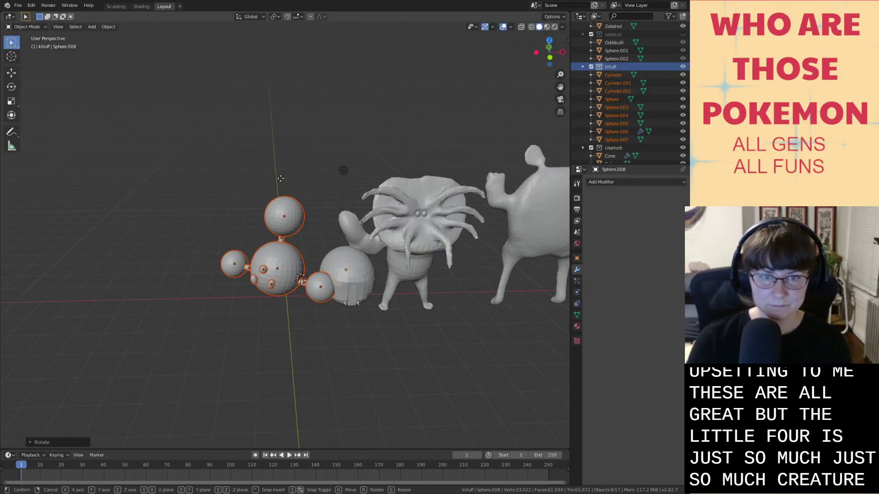
Move the ball-built creature along the X axis to the far side of the origin, away from the others.
key(g)
key(x)
click(46, 198)
scroll(153, 202, down, 2)
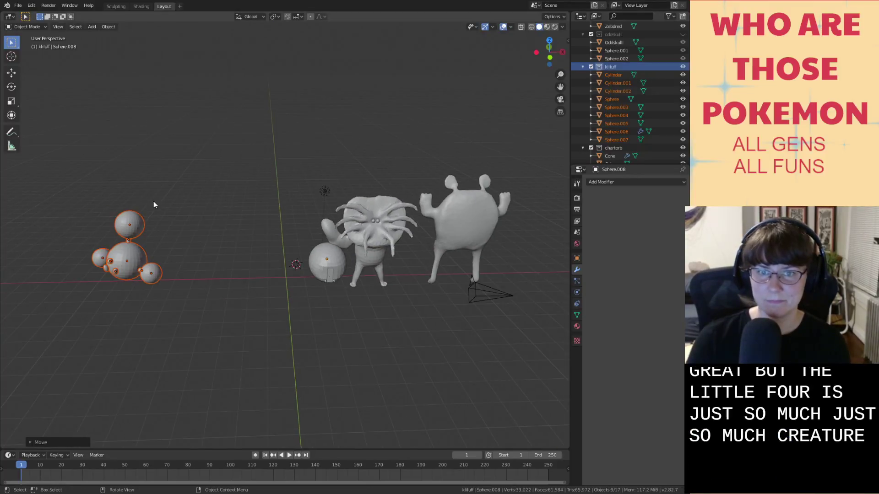
Rotate Zebdred about the Z axis so its snout faces forward.
middle_drag(153, 201, 135, 201)
click(466, 195)
key(r)
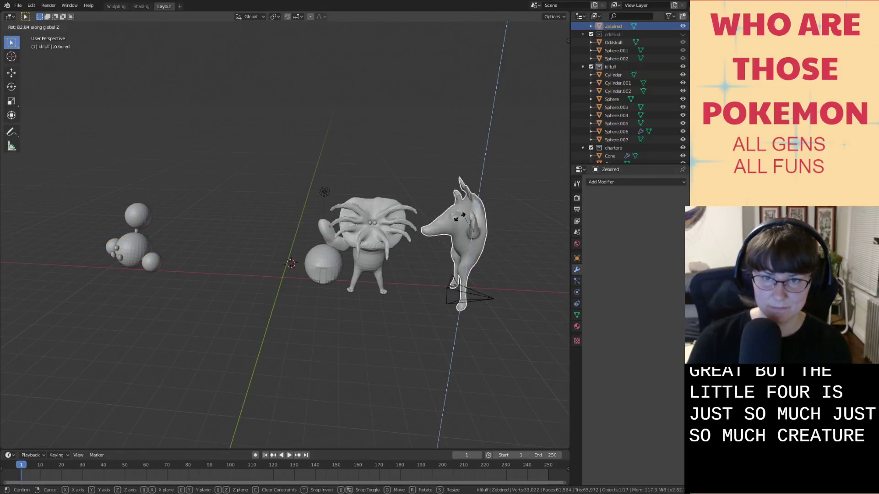
key(z)
click(376, 219)
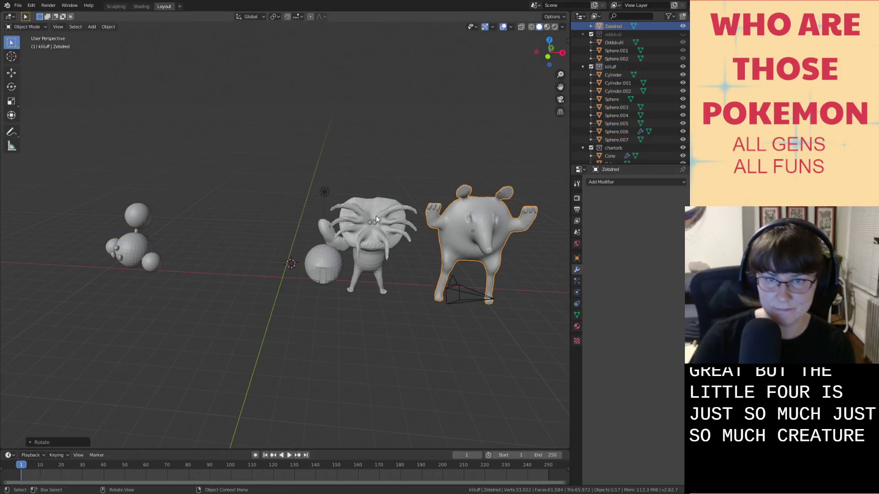
Unhide the oddskull collection and rotate all its objects about Z so the face points forward.
scroll(654, 49, up, 2)
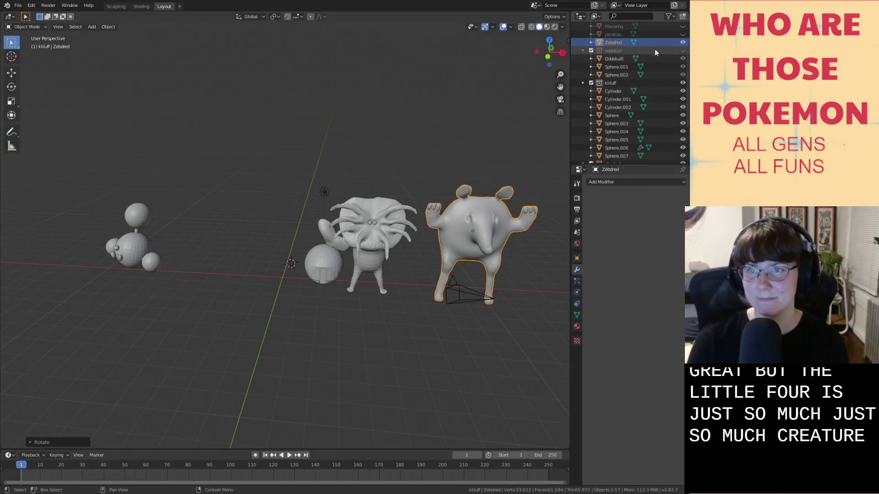
click(682, 51)
click(278, 251)
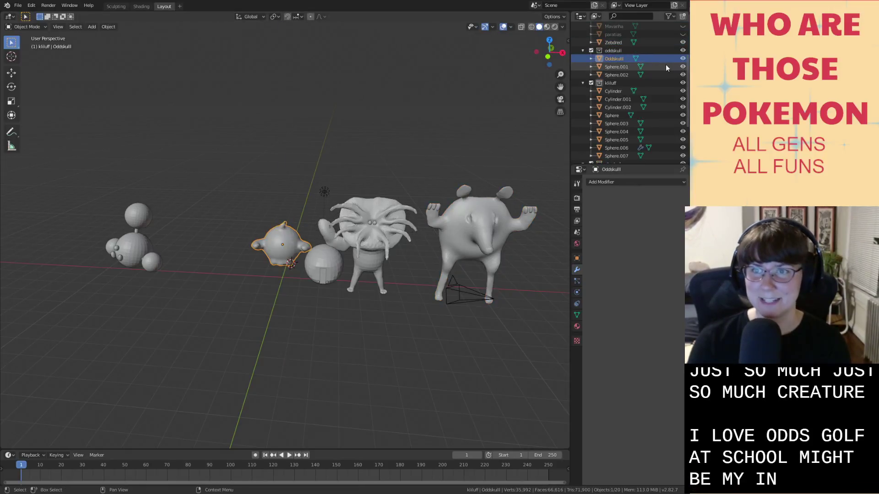
right_click(653, 51)
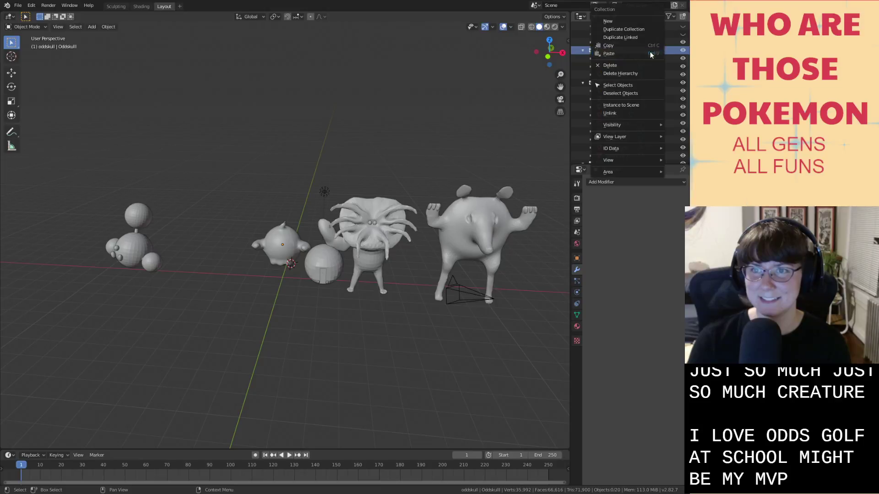
click(629, 85)
key(r)
key(z)
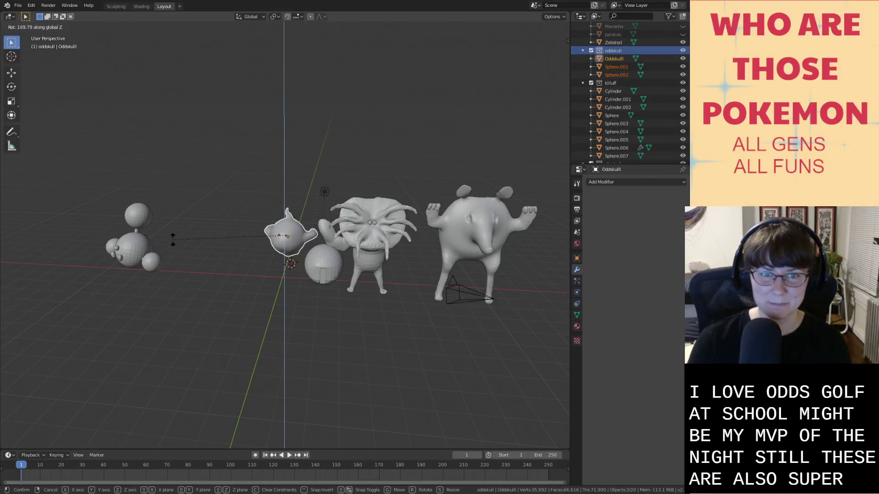
click(172, 239)
Move the oddskull objects along X next to the ball-built creature and set the viewport shading to Material Preview.
key(g)
key(x)
click(205, 251)
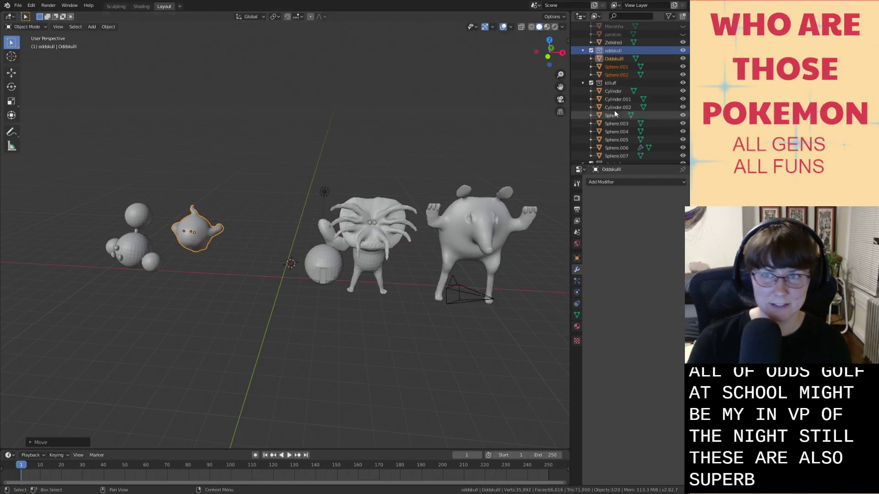
click(547, 27)
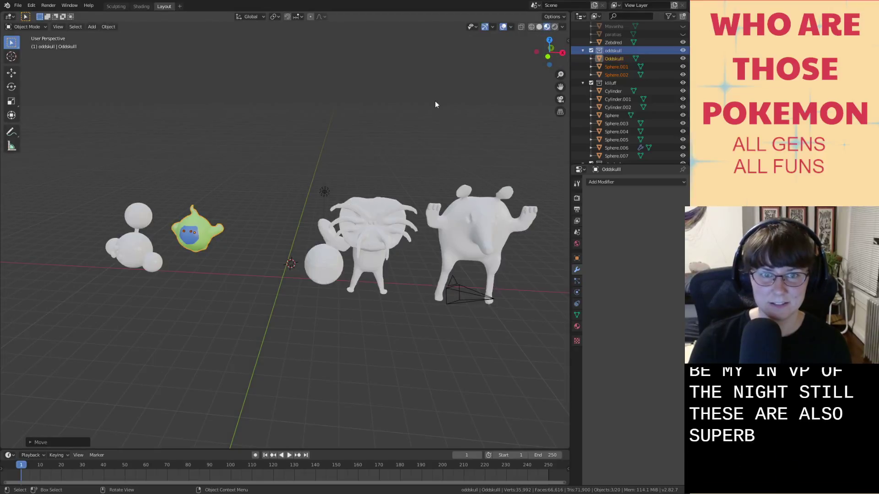
Unhide the paratias object and move it along the X axis toward the oddskull creature.
scroll(640, 35, up, 2)
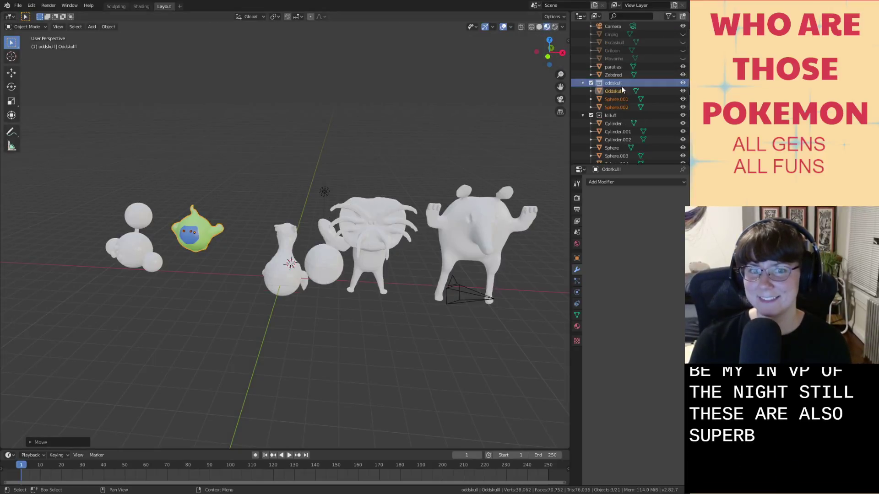
click(276, 235)
key(g)
key(z)
key(x)
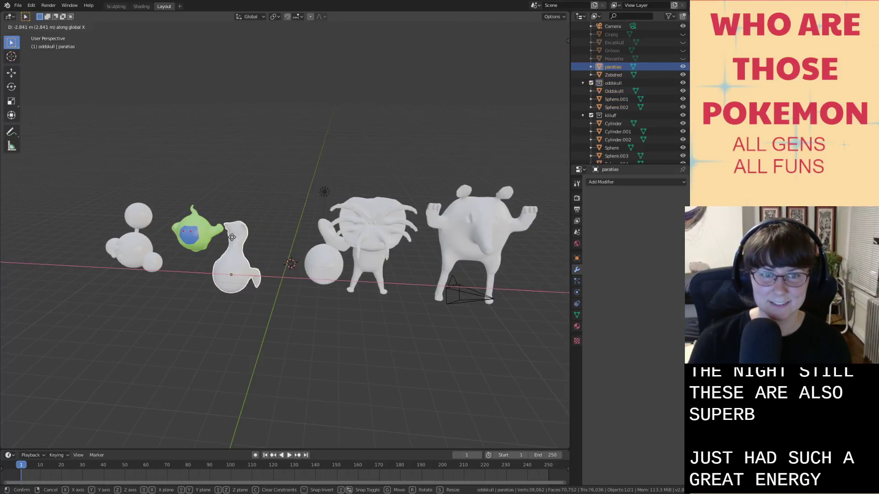
click(231, 234)
Rotate paratias about the Z axis to face forward.
key(r)
key(z)
click(222, 316)
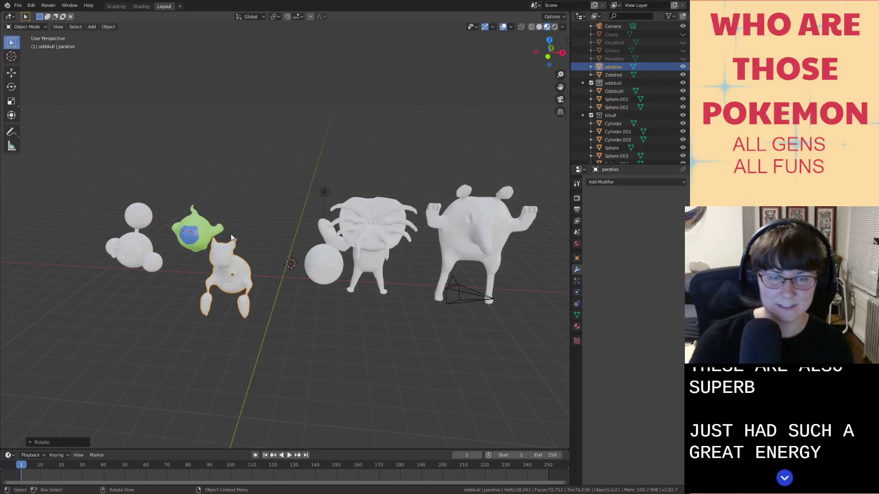
Unhide Mavanha and rotate it 180° about the Z axis.
click(682, 59)
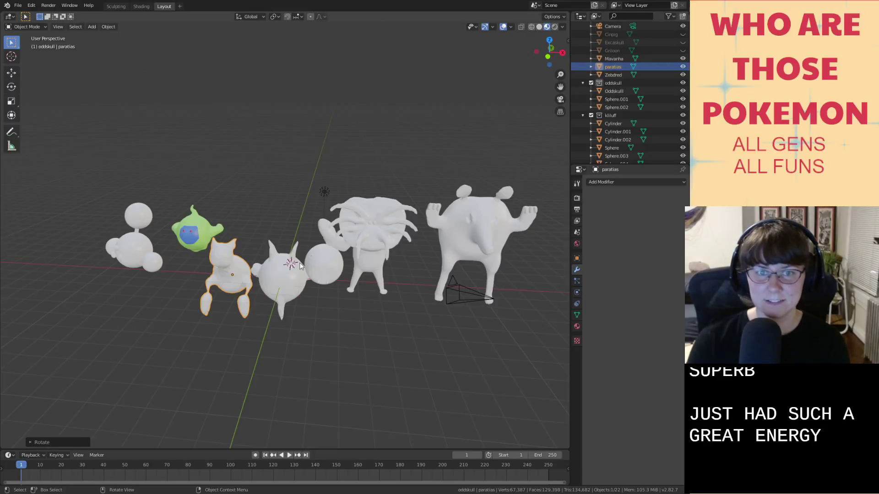
click(282, 283)
text(rz180)
key(Return)
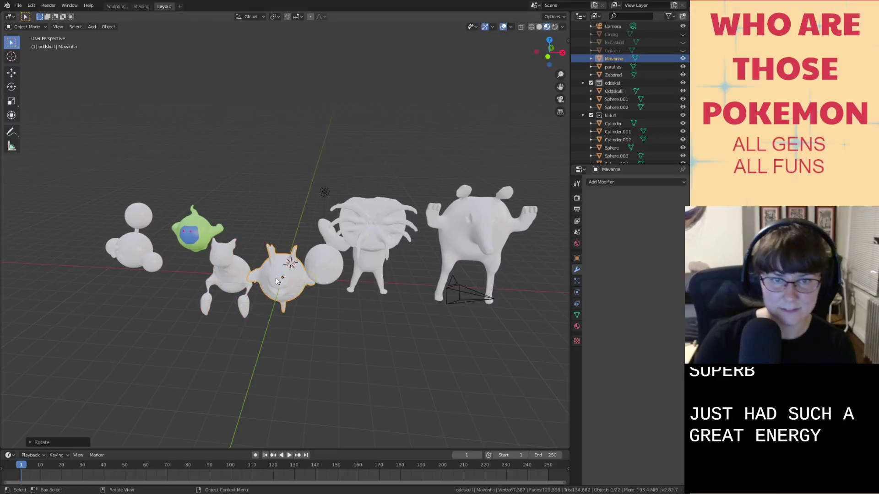
Select all objects in the oddskull collection and raise them along the Z axis above the row of creatures.
scroll(268, 263, up, 2)
mouse_move(267, 264)
middle_down()
mouse_move(226, 244)
mouse_move(280, 273)
middle_up()
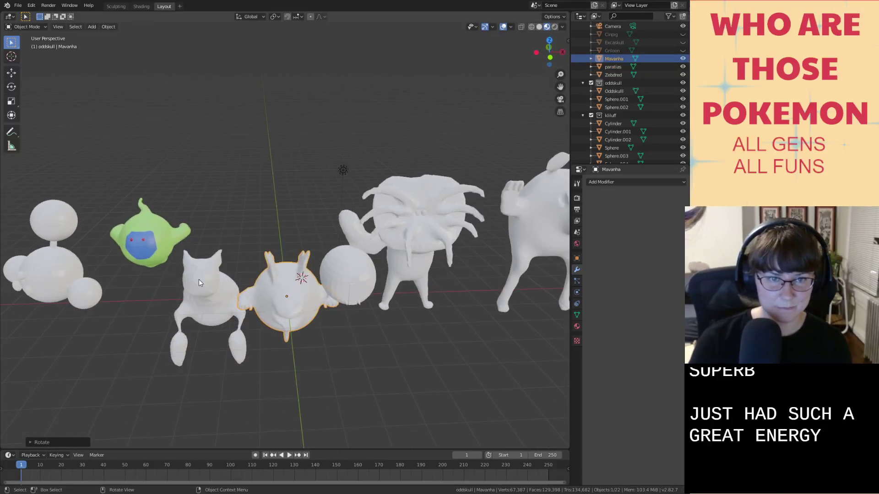
click(156, 240)
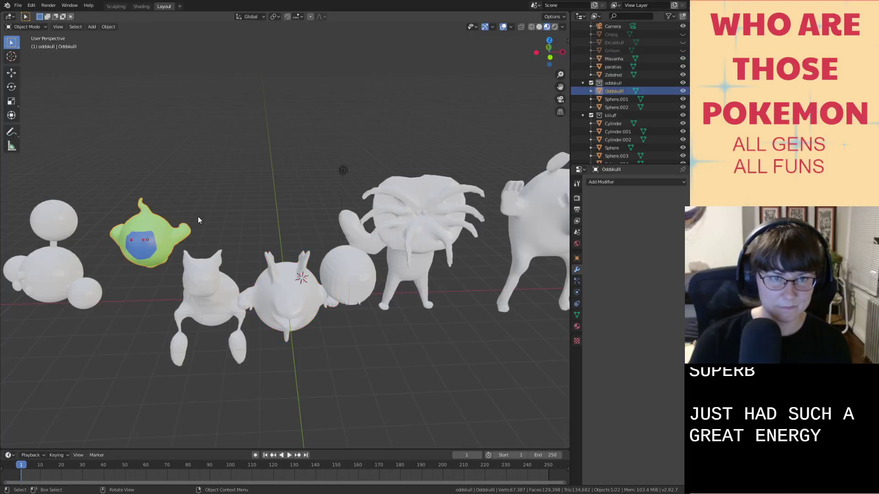
right_click(654, 82)
click(654, 85)
key(g)
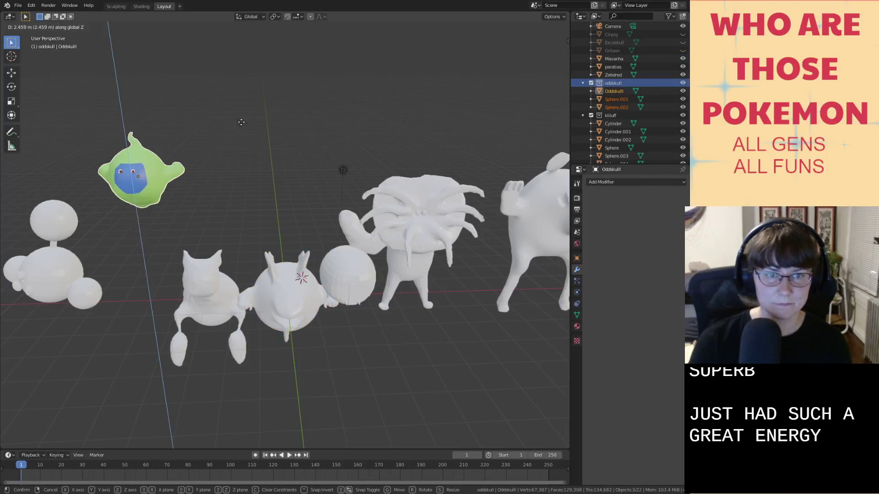
click(235, 278)
Move paratias beneath the oddskull creature, next to the ball-built creature.
click(235, 277)
key(g)
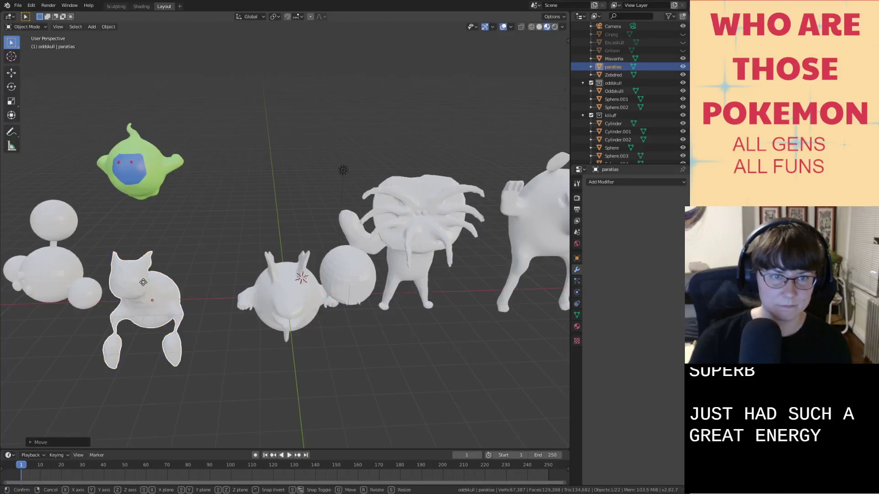
click(147, 255)
Move Mavanha along the X axis to stand beside paratias and raise it slightly along Z.
click(285, 302)
key(g)
key(z)
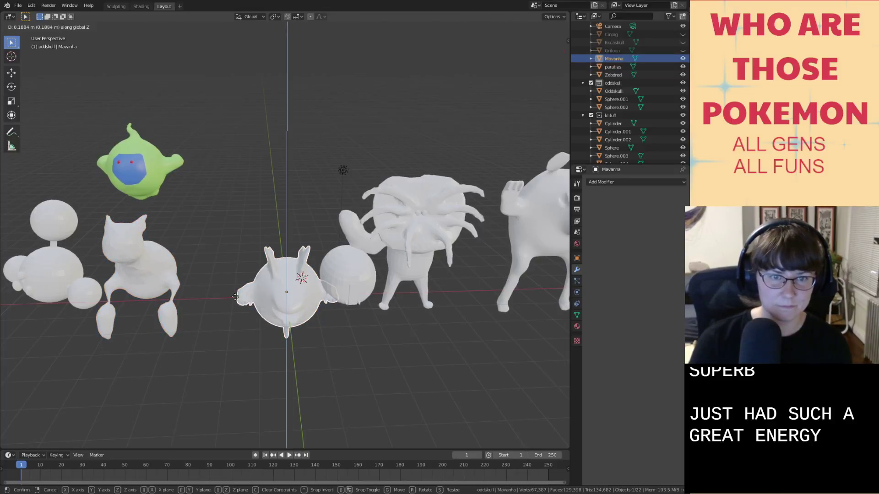
key(x)
click(227, 294)
key(g)
key(z)
click(229, 277)
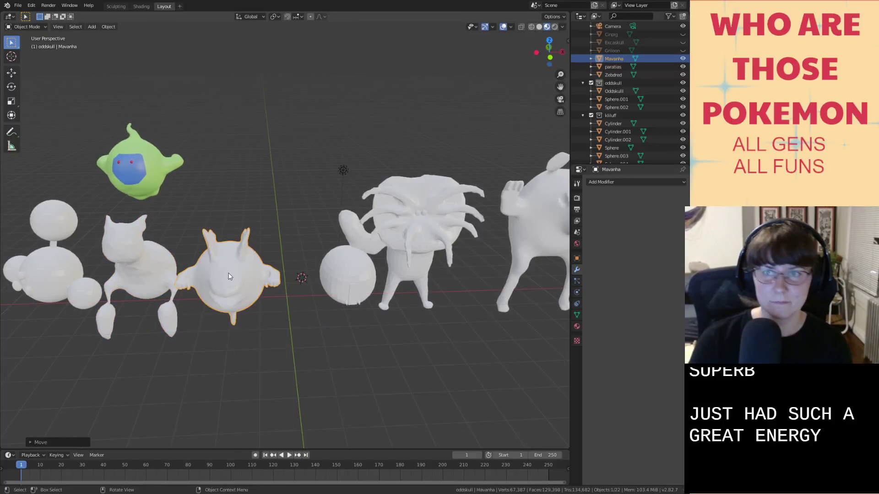
Unhide Griloon and rotate it 180° about the Z axis.
scroll(631, 69, up, 2)
click(682, 66)
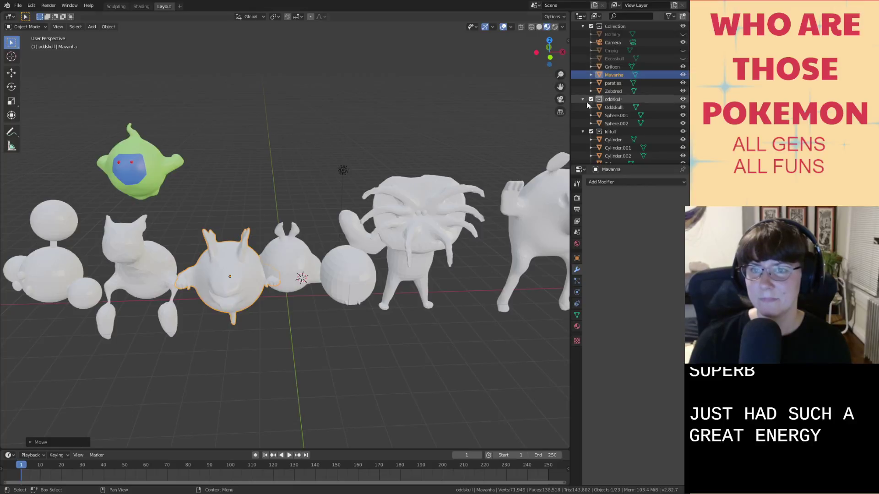
click(286, 242)
key(r)
key(z)
key(9)
key(0)
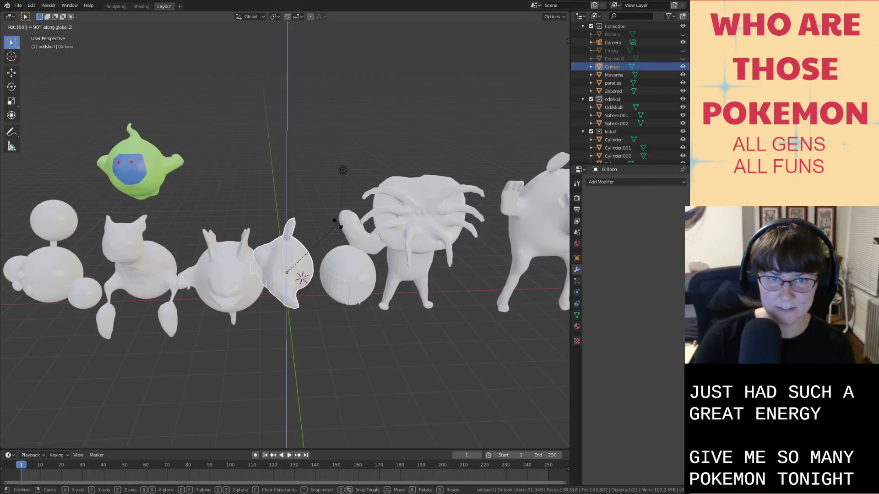
key(Return)
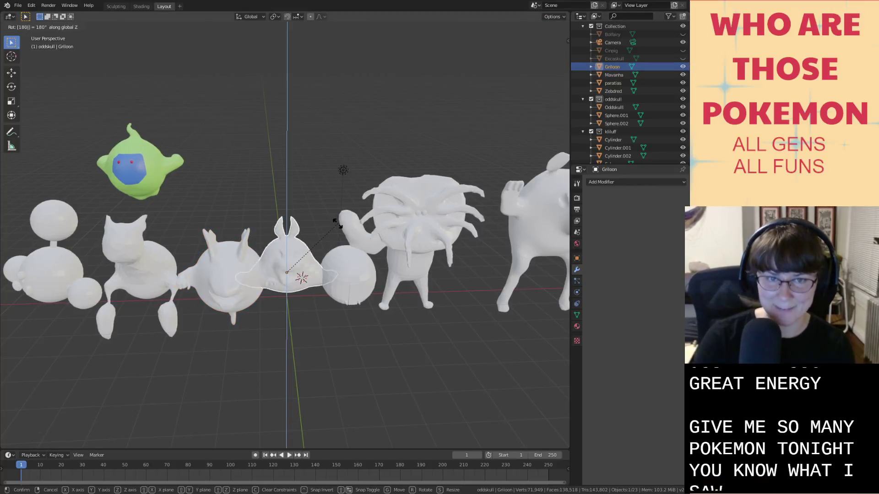
Raise Griloon along the Z axis and move it along X to stand beside the green oddskull creature.
key(g)
key(z)
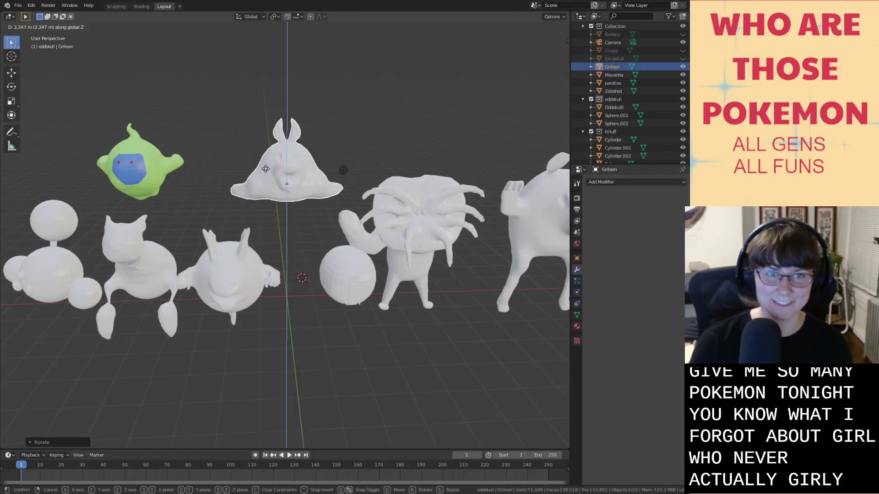
key(x)
click(194, 182)
middle_drag(314, 169, 302, 167)
Unhide Excaskull and rotate it 180° about the Z axis.
click(683, 58)
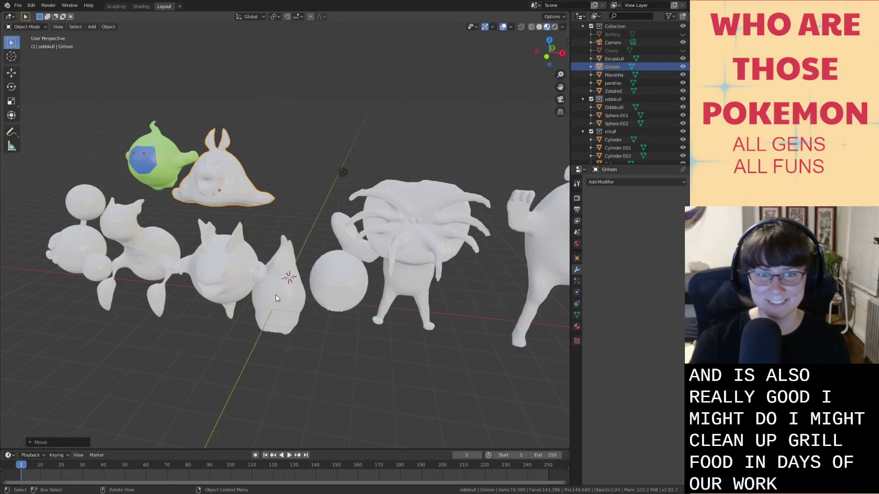
click(273, 314)
key(r)
key(z)
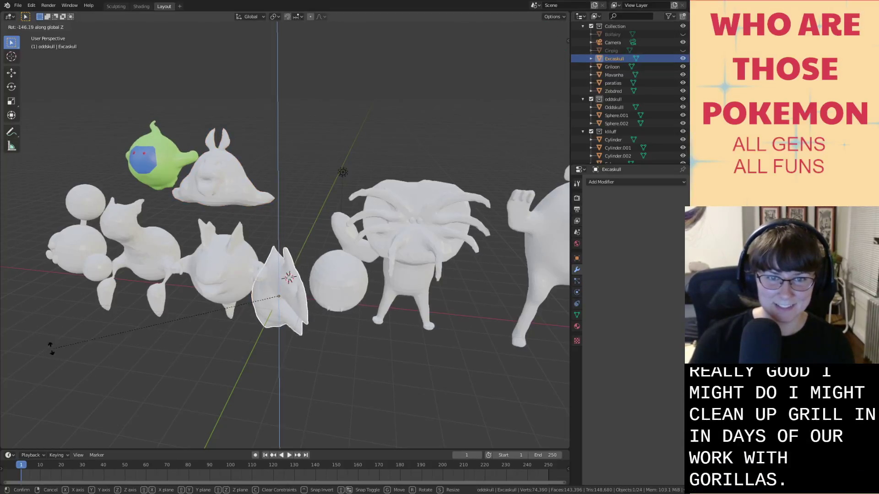
right_click(83, 337)
text(rz180)
key(Return)
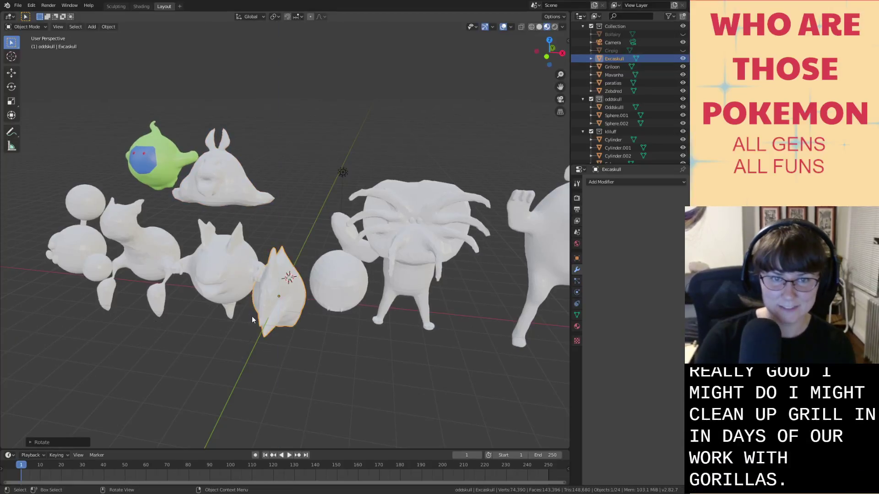
Raise Excaskull along the Z axis into the upper row next to Griloon.
key(g)
key(z)
click(334, 167)
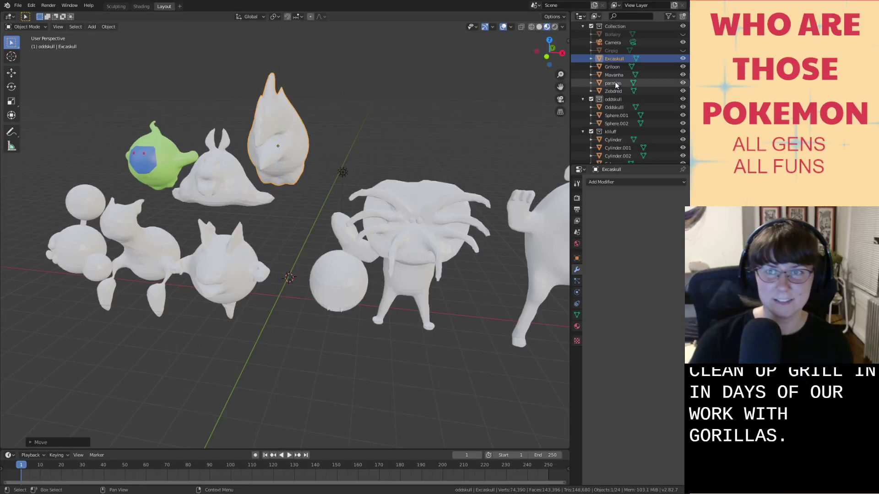
Unhide Cinpig, select it, and rotate it to face forward.
click(683, 50)
click(611, 51)
key(g)
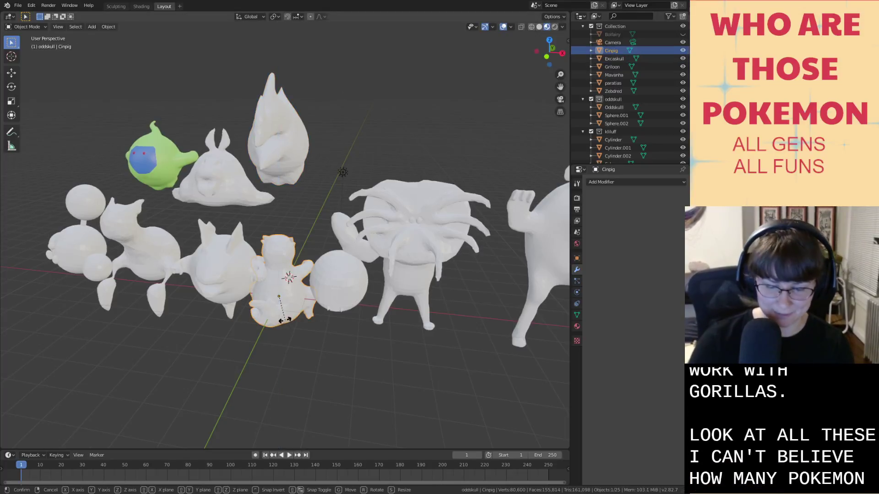
click(285, 320)
mouse_move(285, 318)
middle_down()
mouse_move(282, 308)
mouse_move(295, 307)
middle_up()
Raise Cinpig along the Z axis and move it along X to sit above the tentacled creature.
key(g)
key(z)
click(408, 129)
key(g)
key(x)
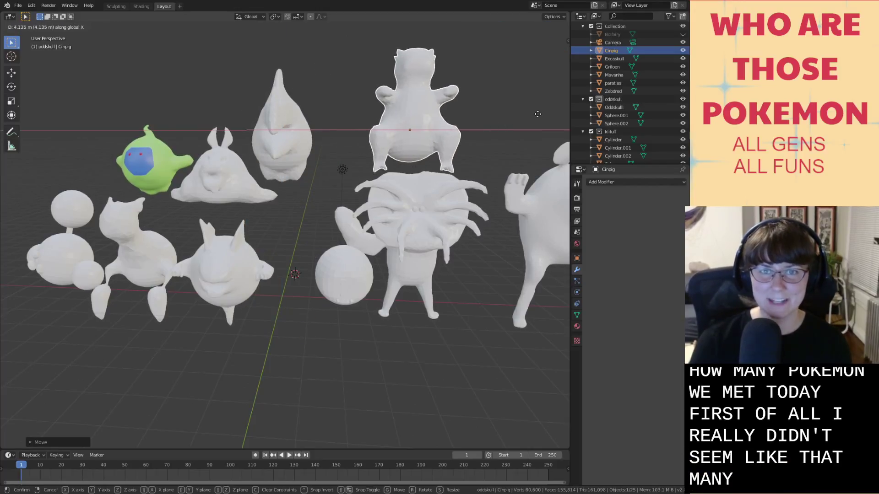
click(525, 128)
middle_drag(526, 130, 513, 128)
Unhide Bolfairy and scale it down uniformly to about 0.43 of its size.
click(682, 35)
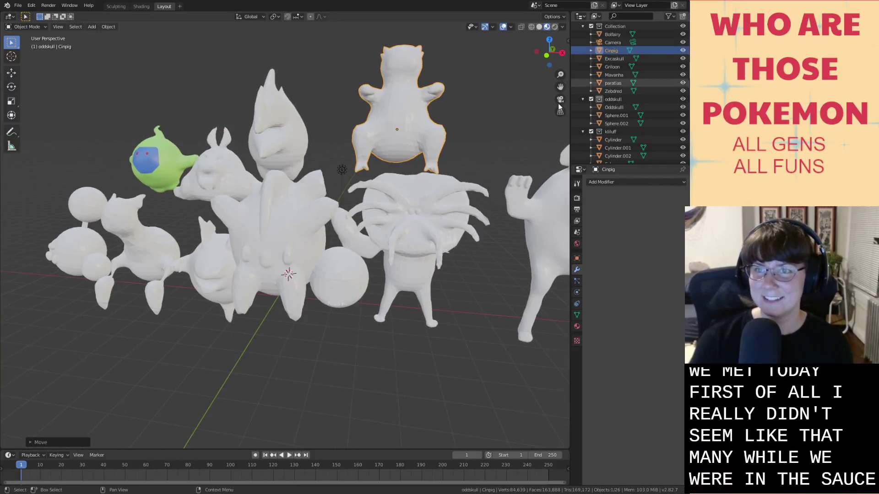
click(304, 229)
key(s)
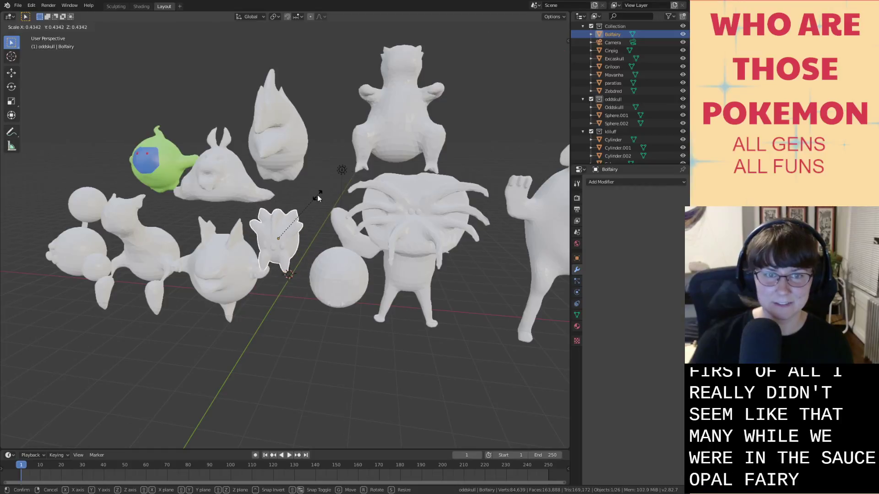
click(317, 194)
Move Bolfairy along X into the gap beside the lone ball and raise it about 1.9 m along Z.
key(g)
key(x)
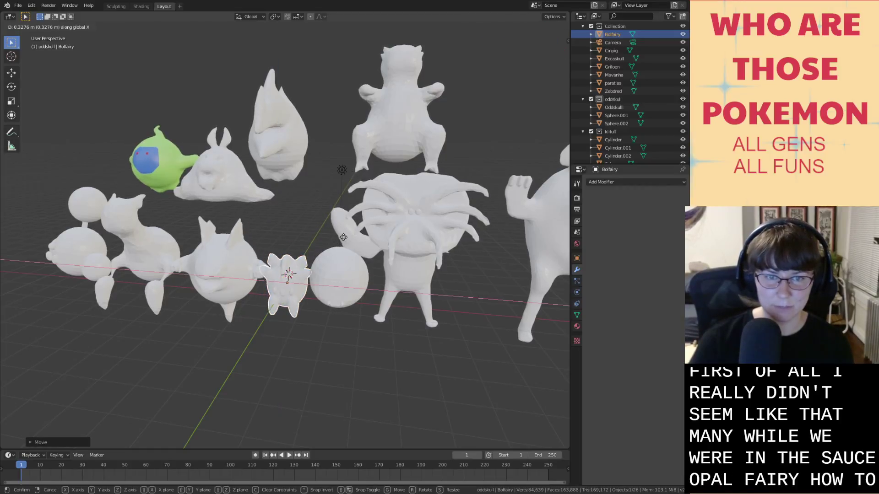
click(343, 238)
middle_drag(302, 259, 320, 261)
key(g)
key(z)
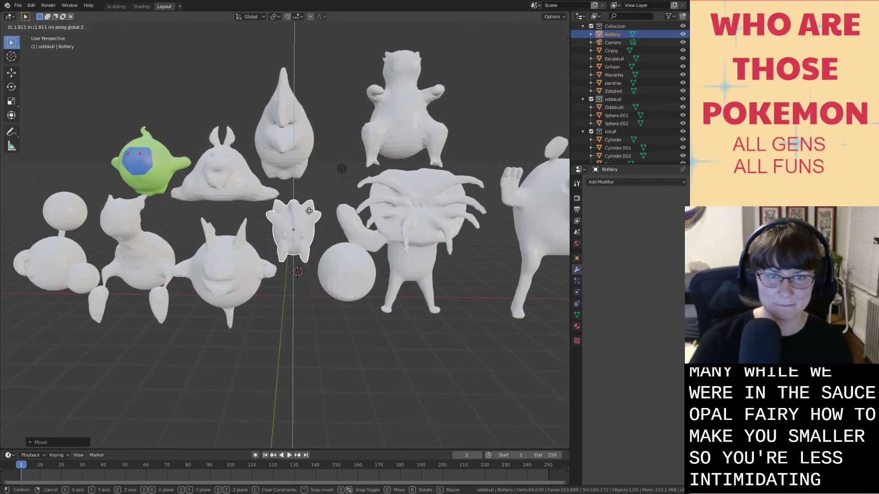
click(309, 211)
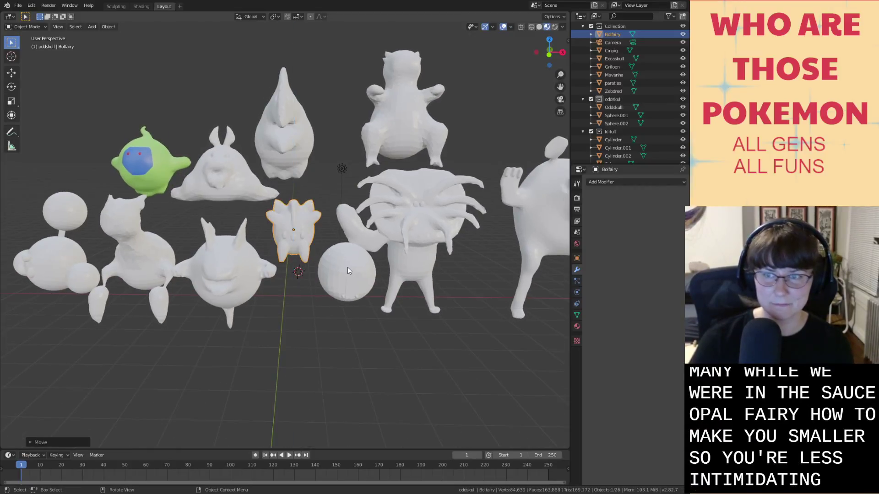
Deselect Bolfairy and save the Blender file with the arranged creature group.
click(430, 364)
middle_drag(426, 365, 395, 392)
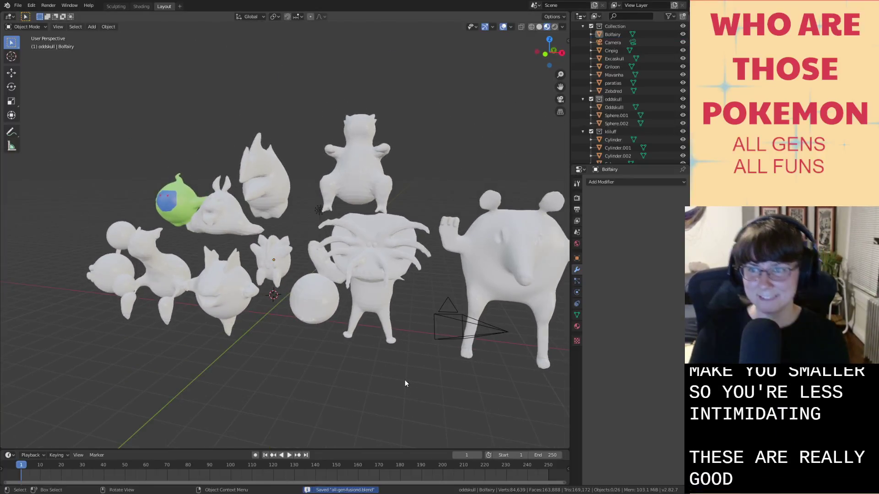
scroll(404, 381, up, 2)
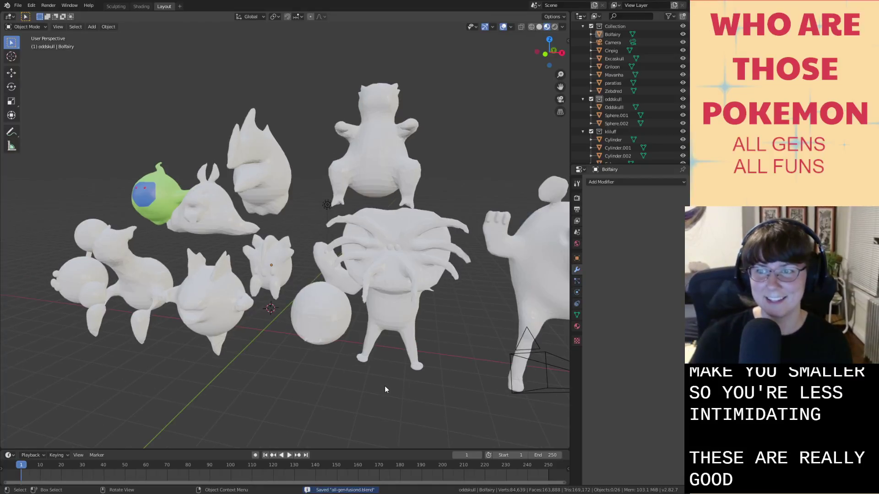
middle_drag(385, 389, 305, 373)
click(307, 319)
scroll(291, 368, down, 3)
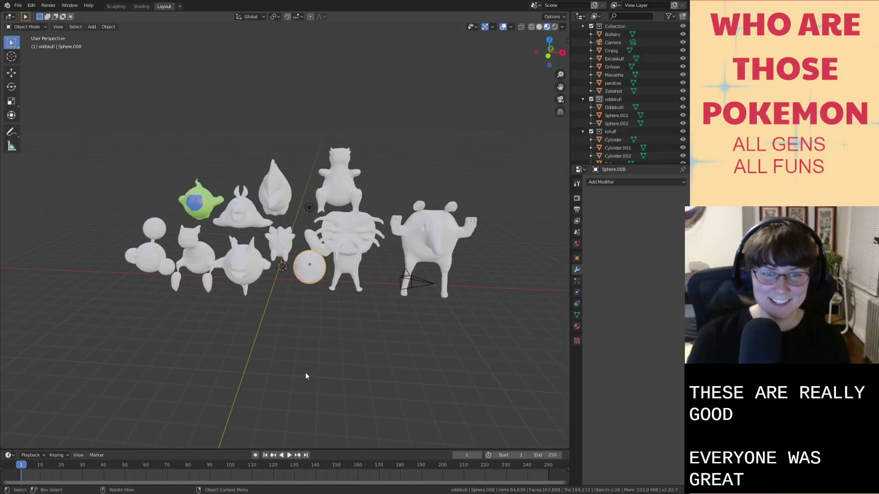
key(ctrl+s)
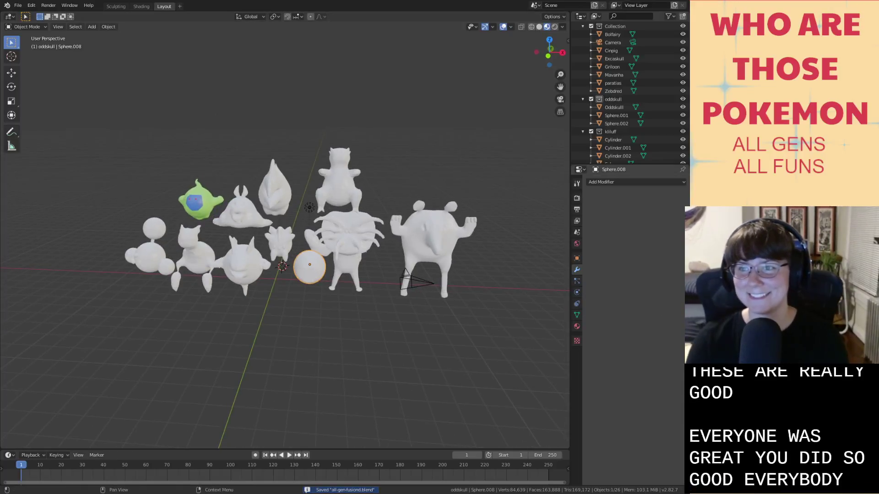
Inspect the arranged creatures up close with nothing selected and save the file again.
middle_drag(484, 216, 463, 218)
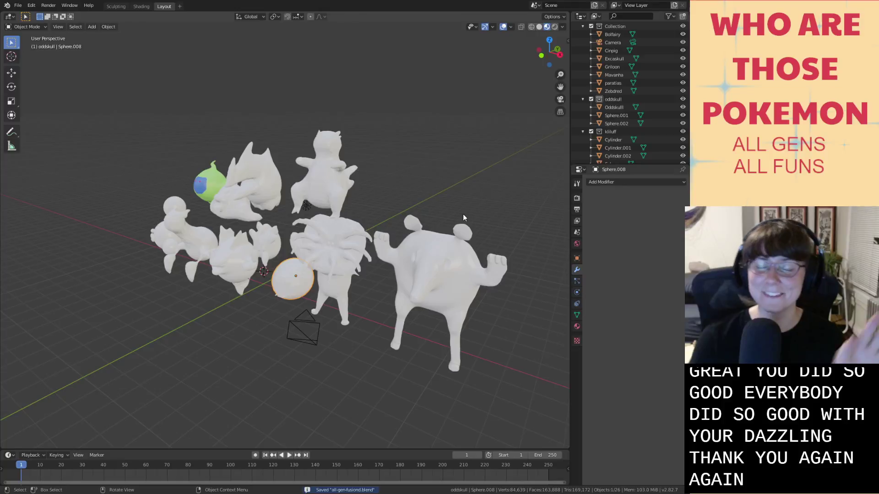
click(474, 182)
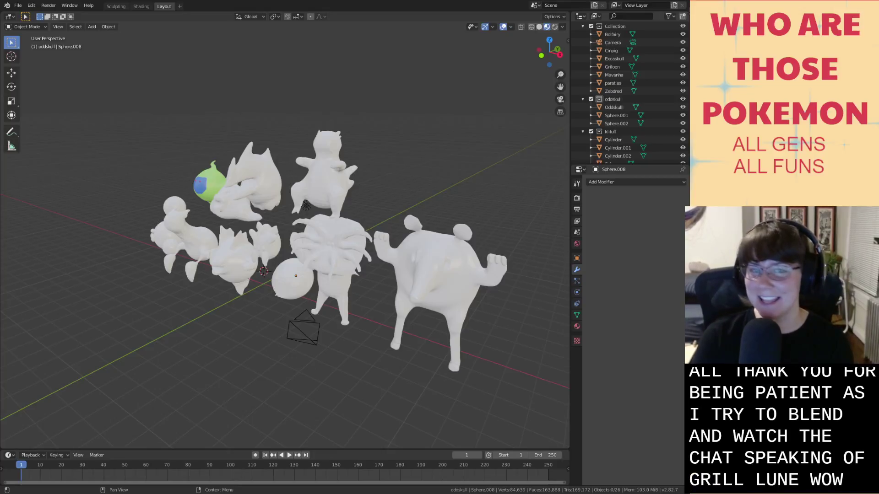
scroll(348, 137, up, 4)
middle_drag(348, 119, 495, 170)
middle_drag(487, 137, 472, 139)
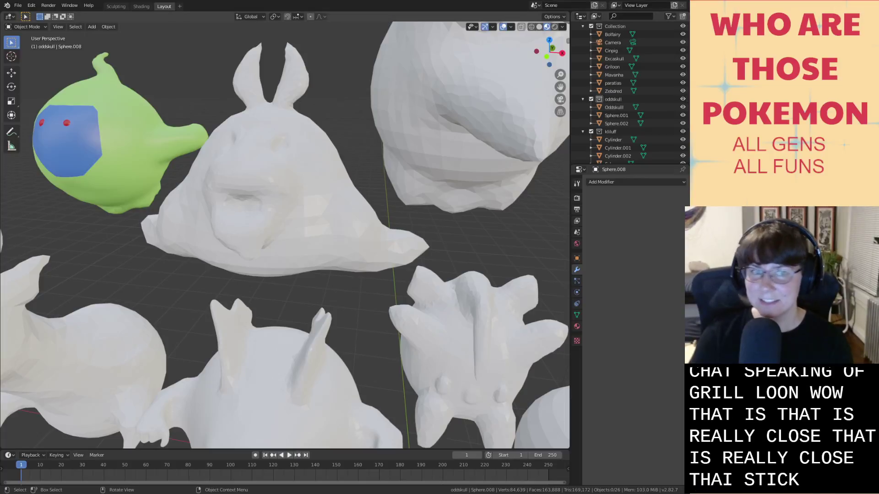
middle_drag(385, 208, 298, 269)
scroll(372, 276, up, 2)
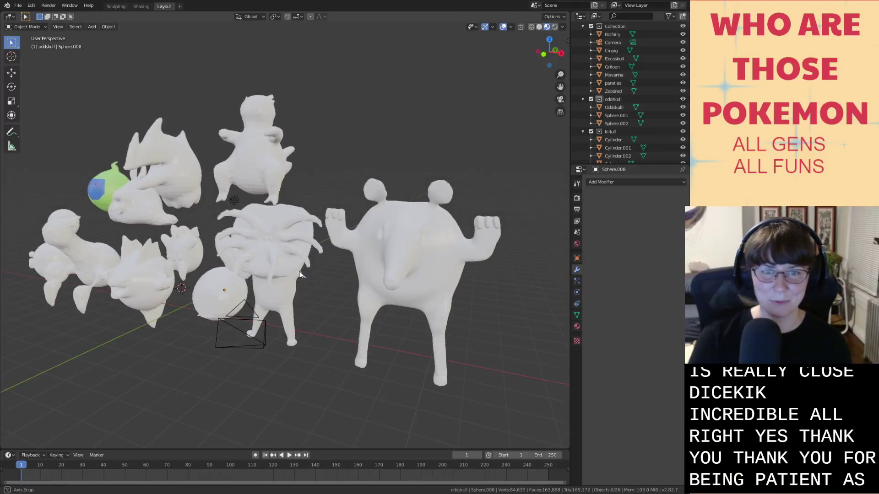
shift+middle_drag(326, 237, 449, 366)
key(ctrl+s)
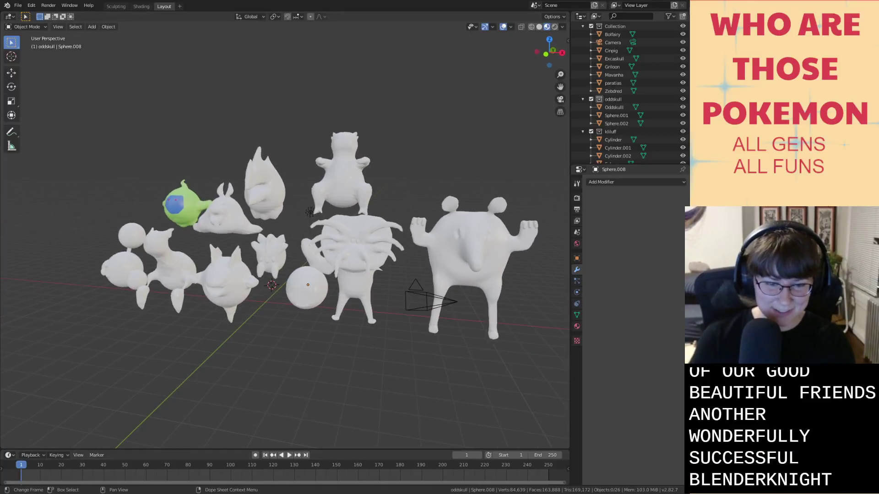